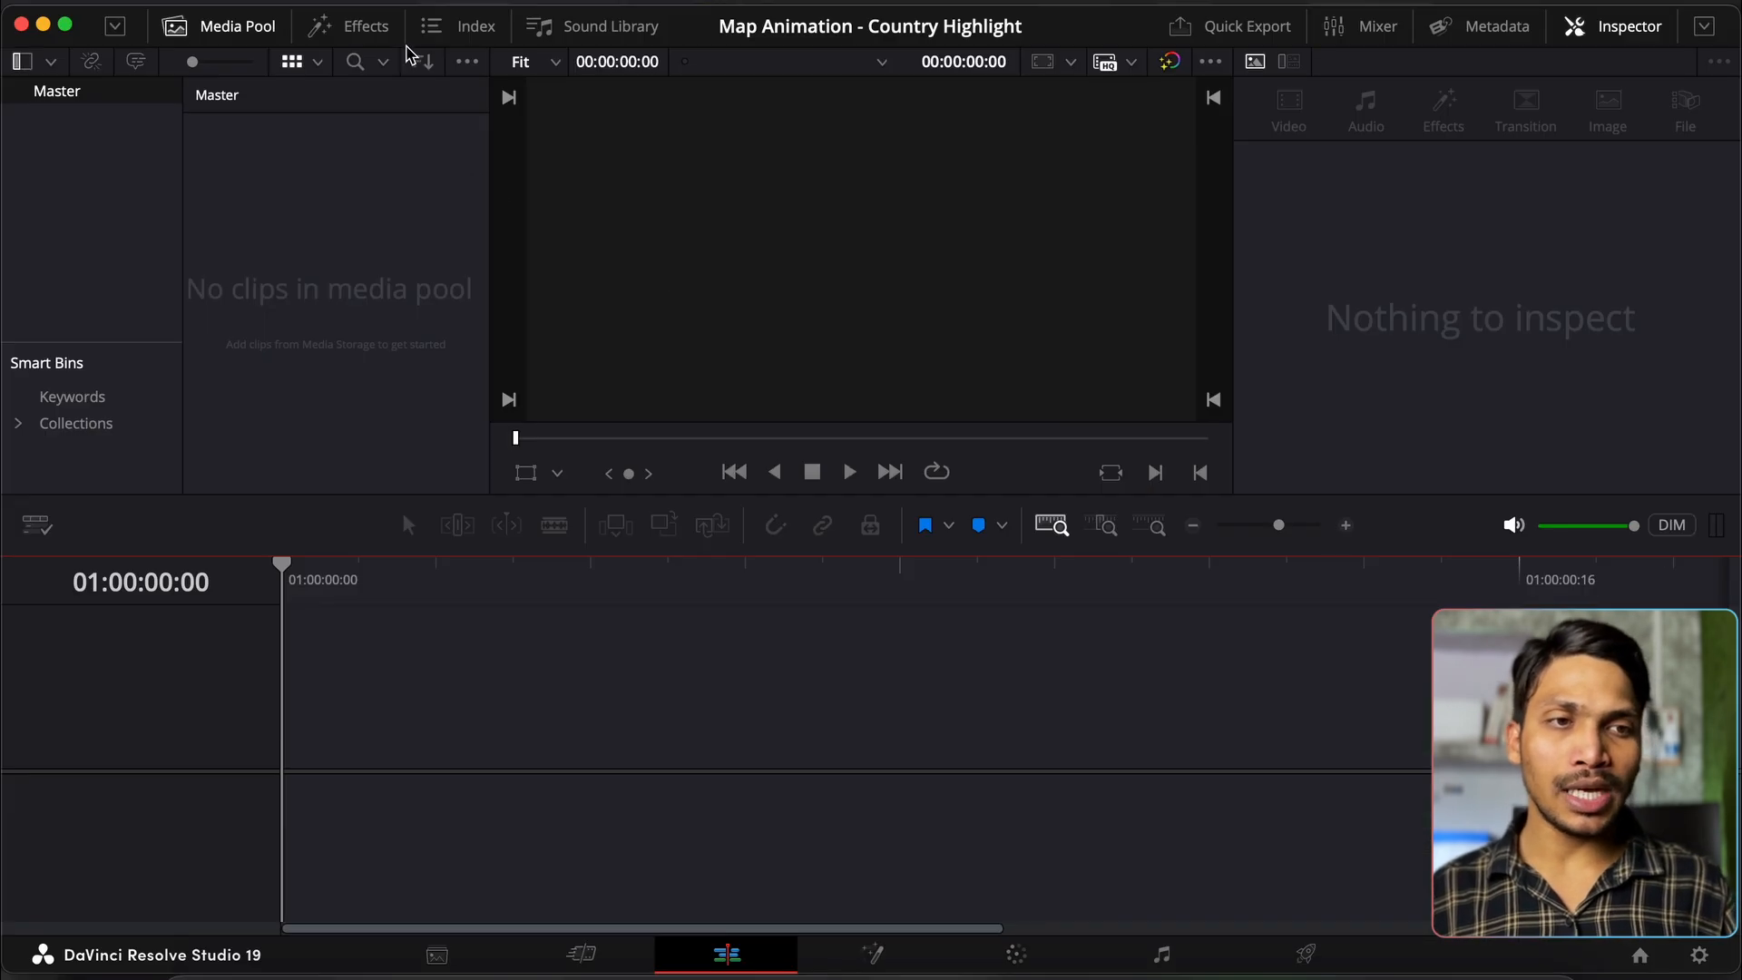
Step: Add a Fusion Composition to a new timeline, open it in Fusion, and move MediaOut1 right
click(393, 39)
mouse_move(327, 188)
mouse_down()
mouse_move(669, 669)
mouse_move(432, 743)
mouse_up()
click(871, 954)
drag(789, 803, 1266, 795)
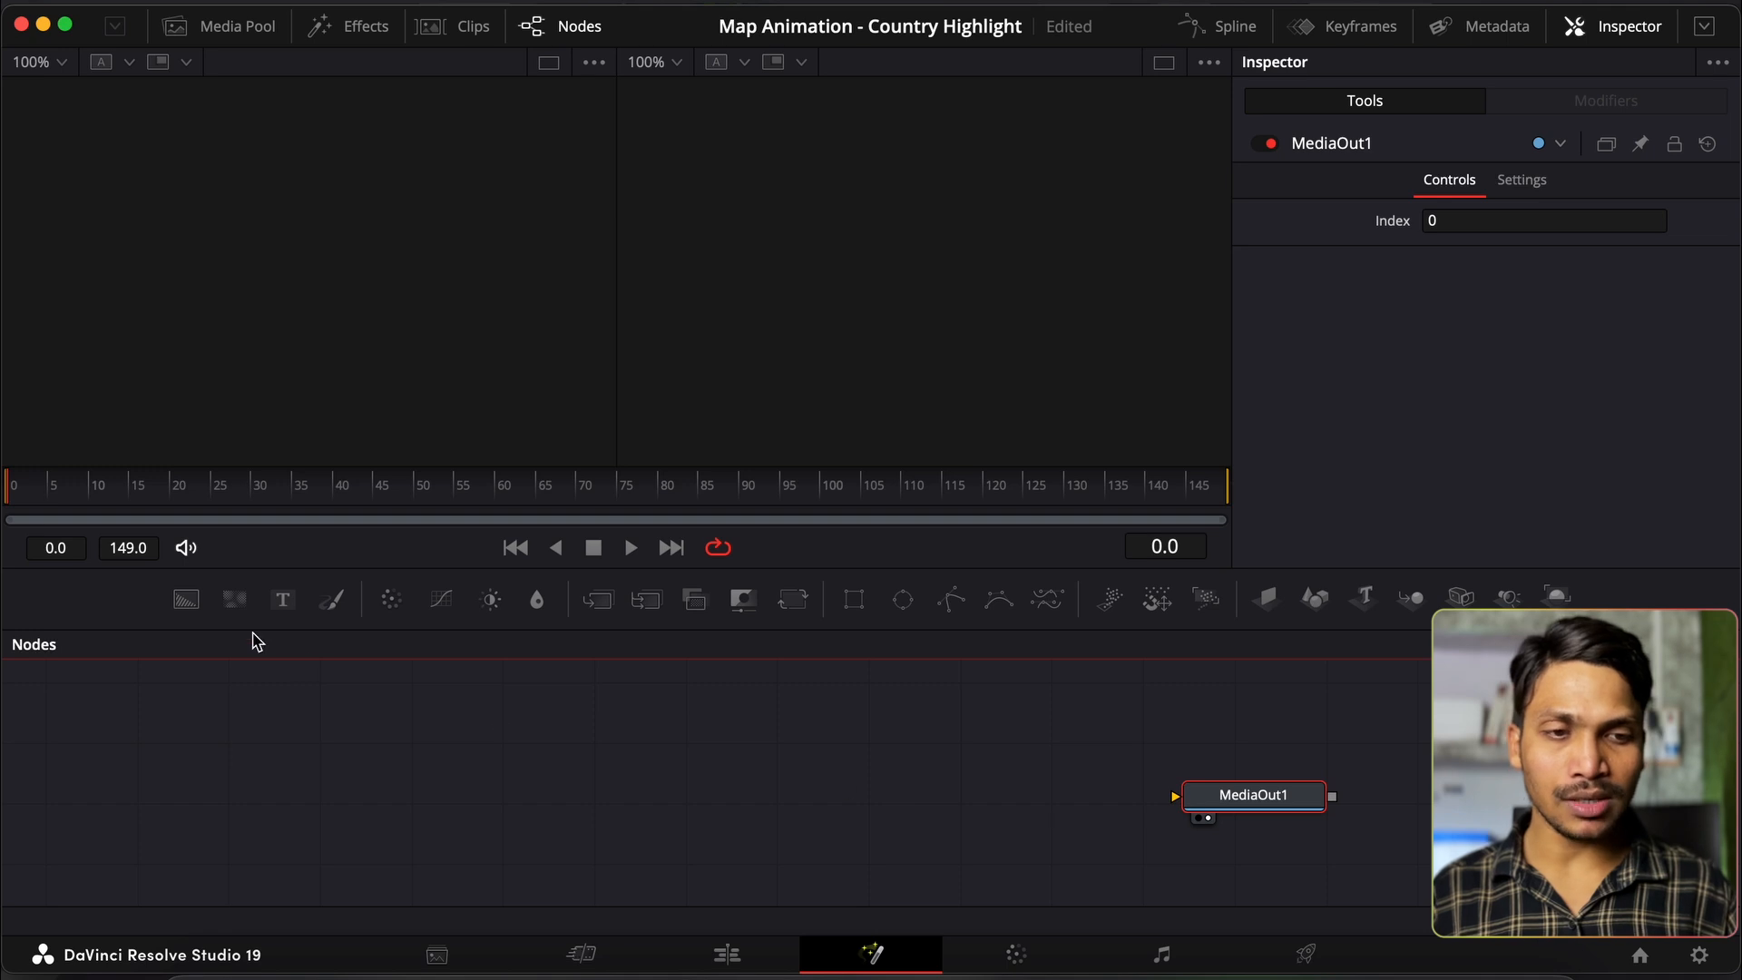
Step: Chain a Background node into a Grid node and wire Grid1 into MediaOut1
drag(187, 600, 352, 787)
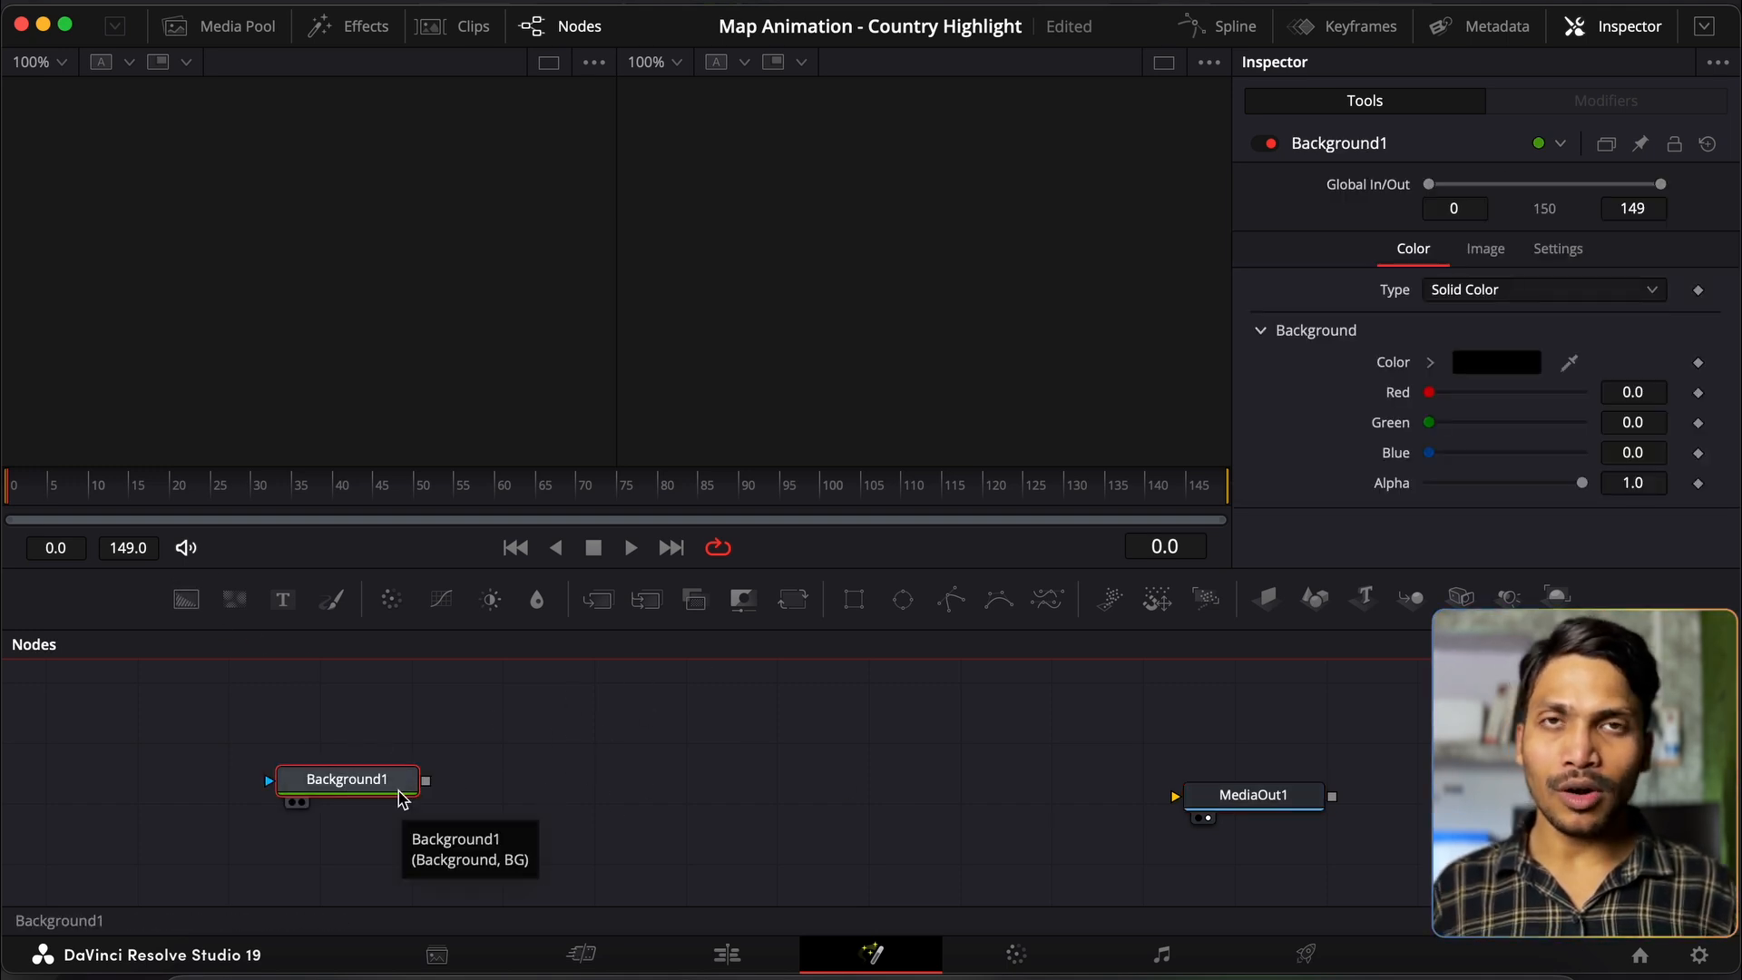
key(shift+space)
text(cam)
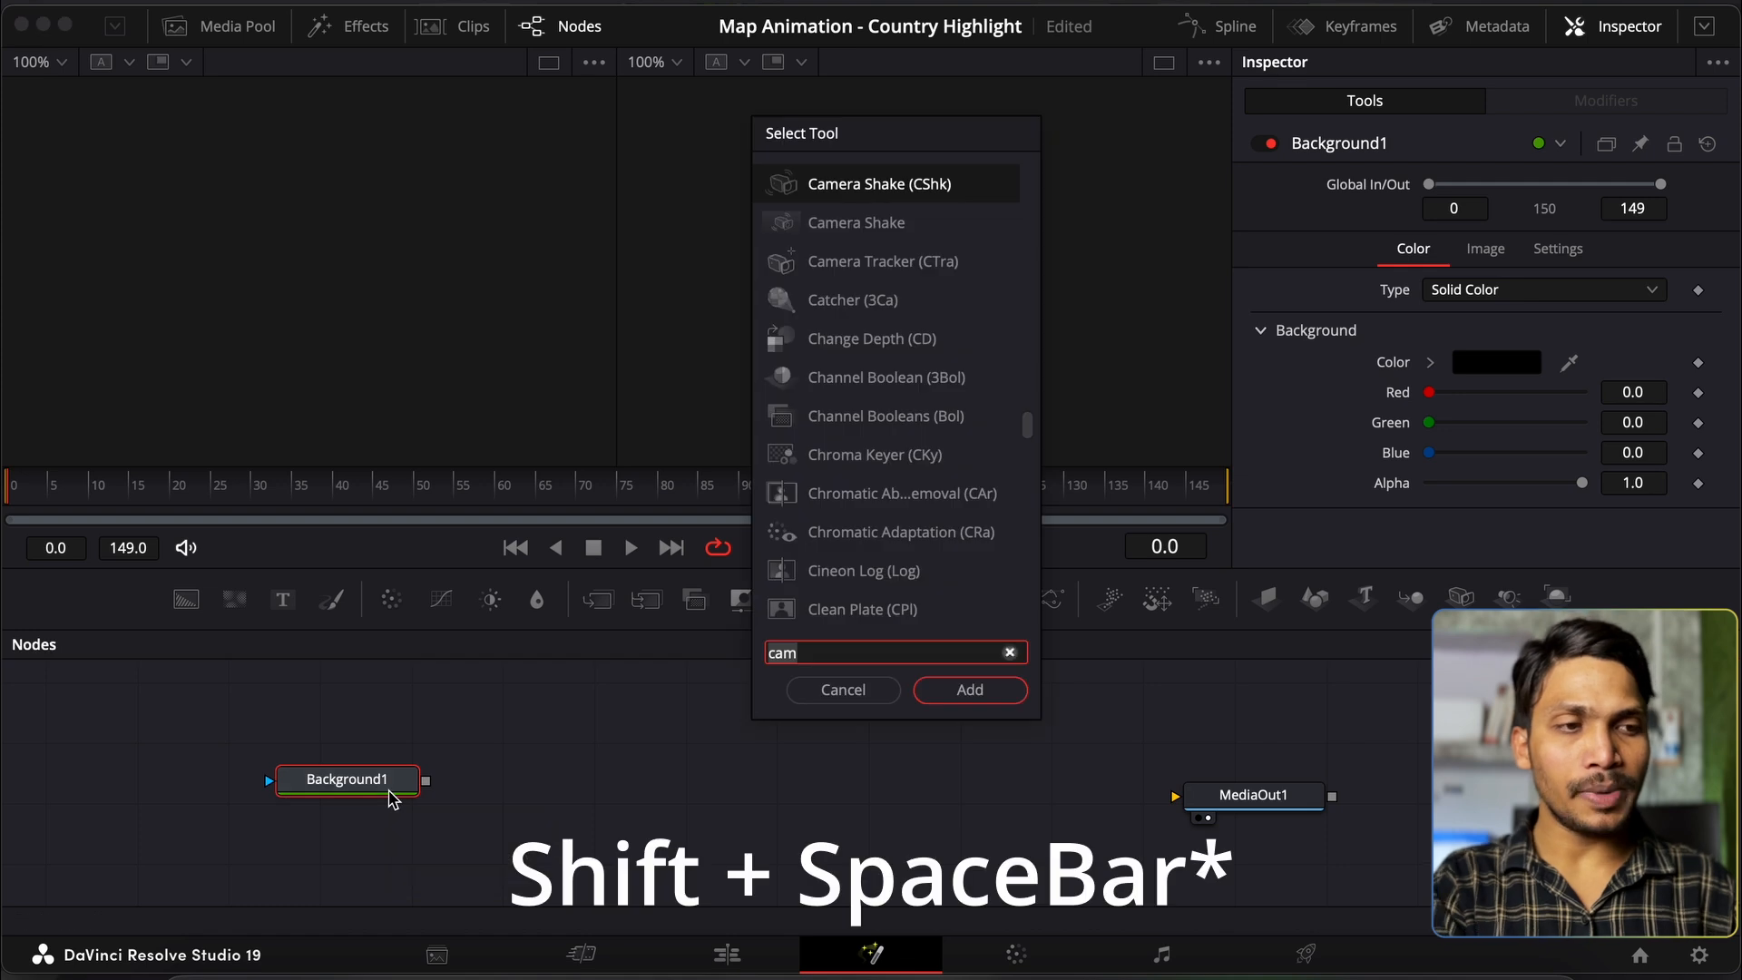
key(BackSpace)
key(BackSpace)
key(BackSpace)
text(gri)
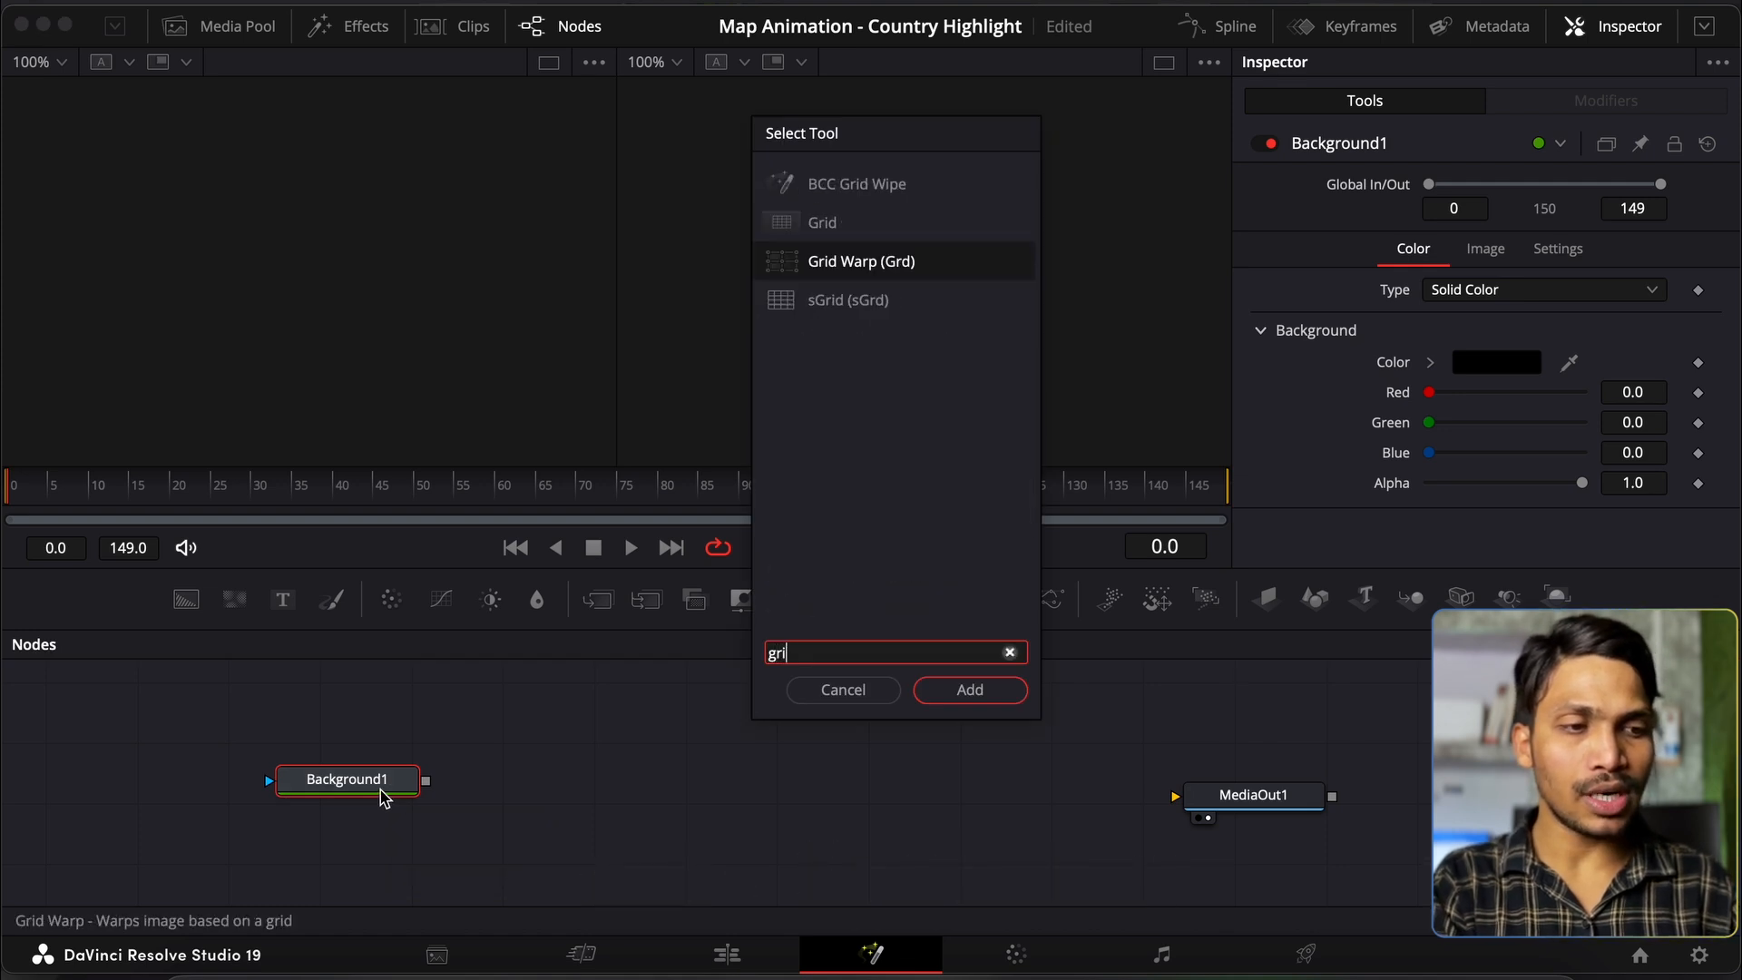
key(Up)
key(Return)
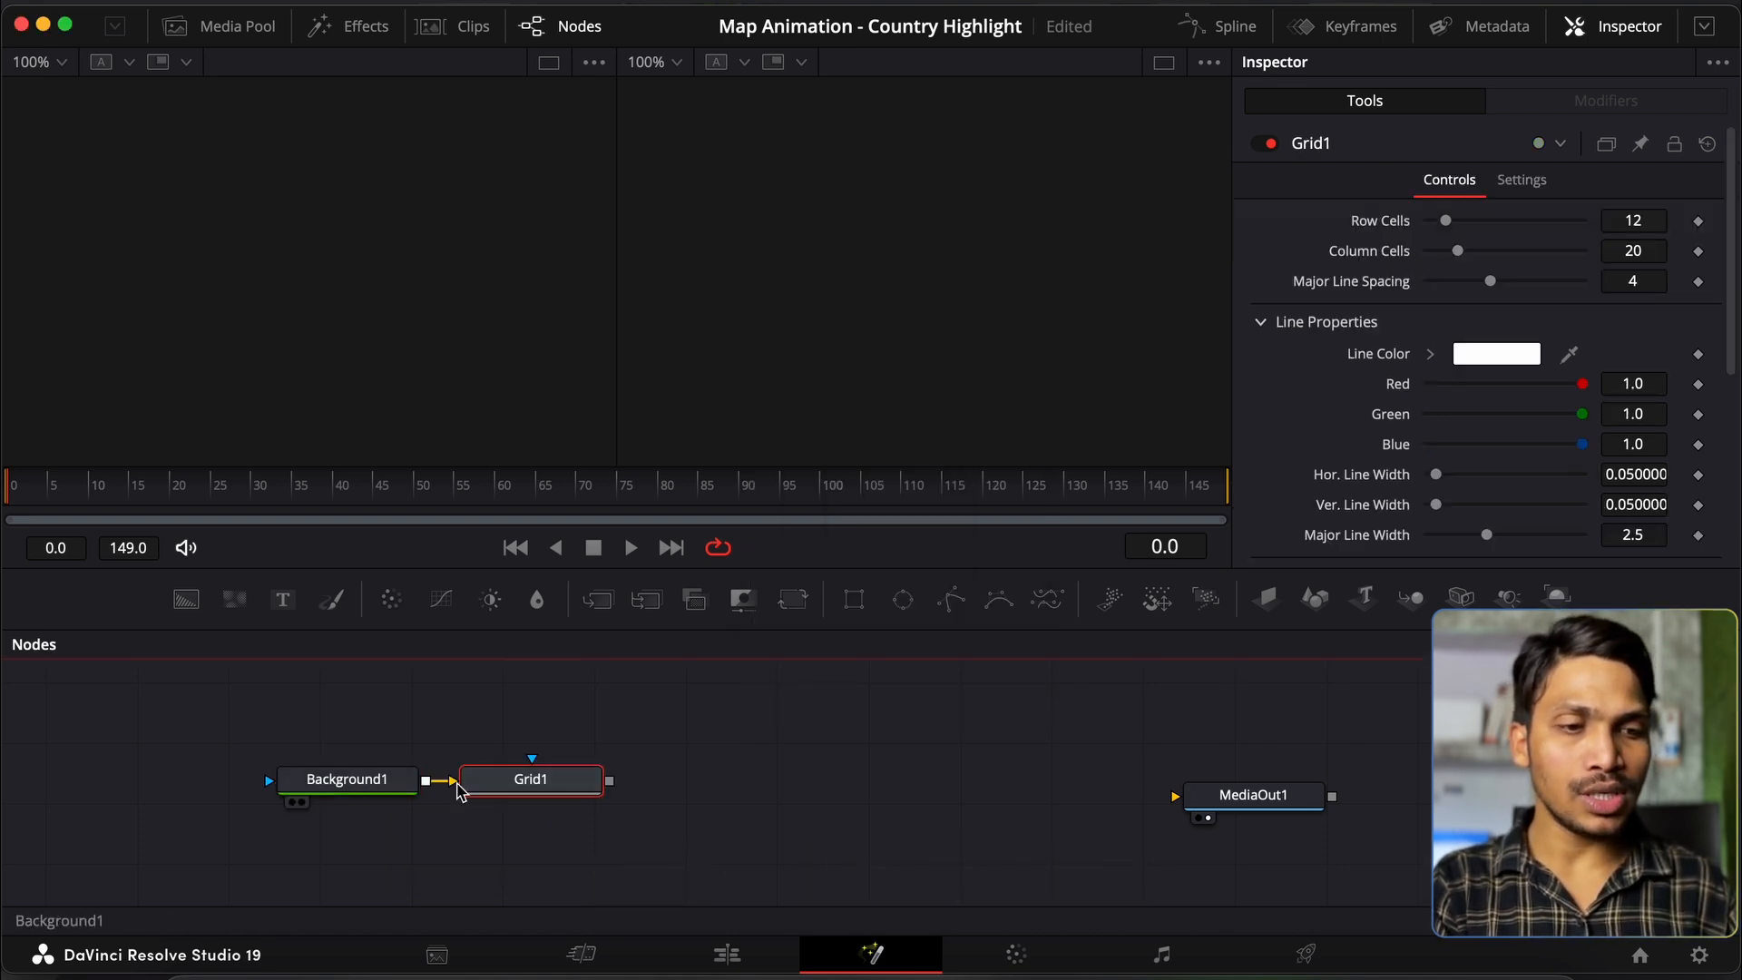
drag(609, 780, 1226, 784)
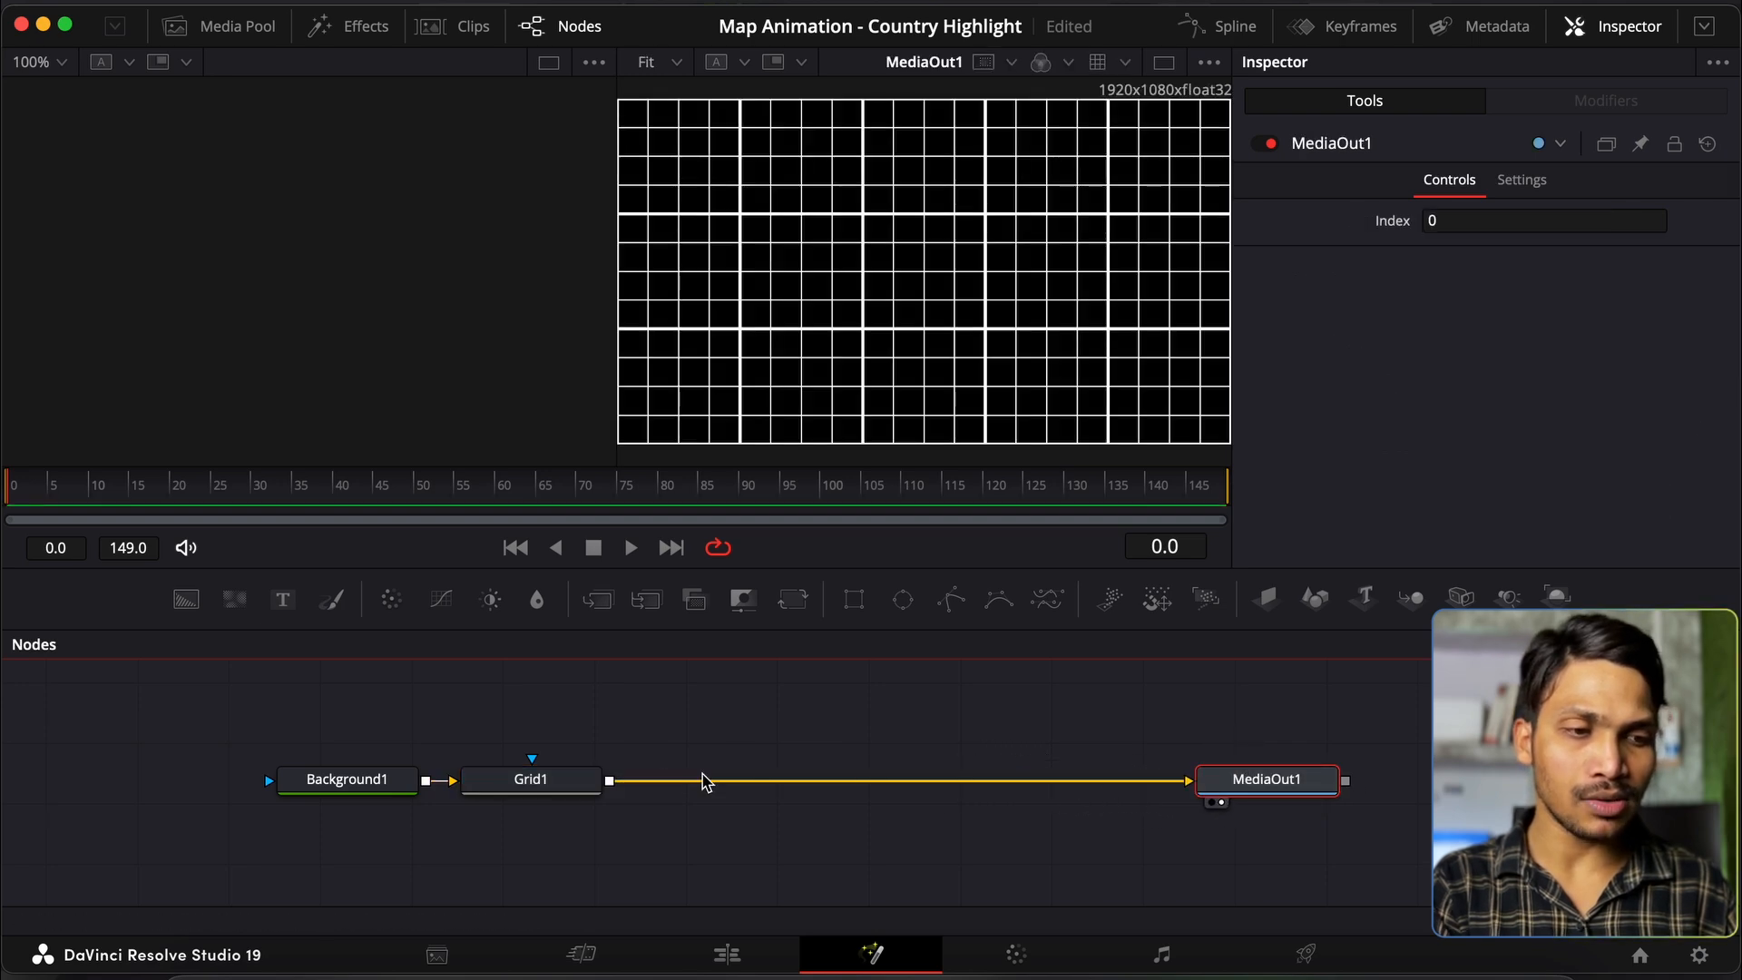
Step: Give Grid1 24 row cells, 40 column cells (20*2) and major line spacing 1
click(581, 786)
click(1643, 218)
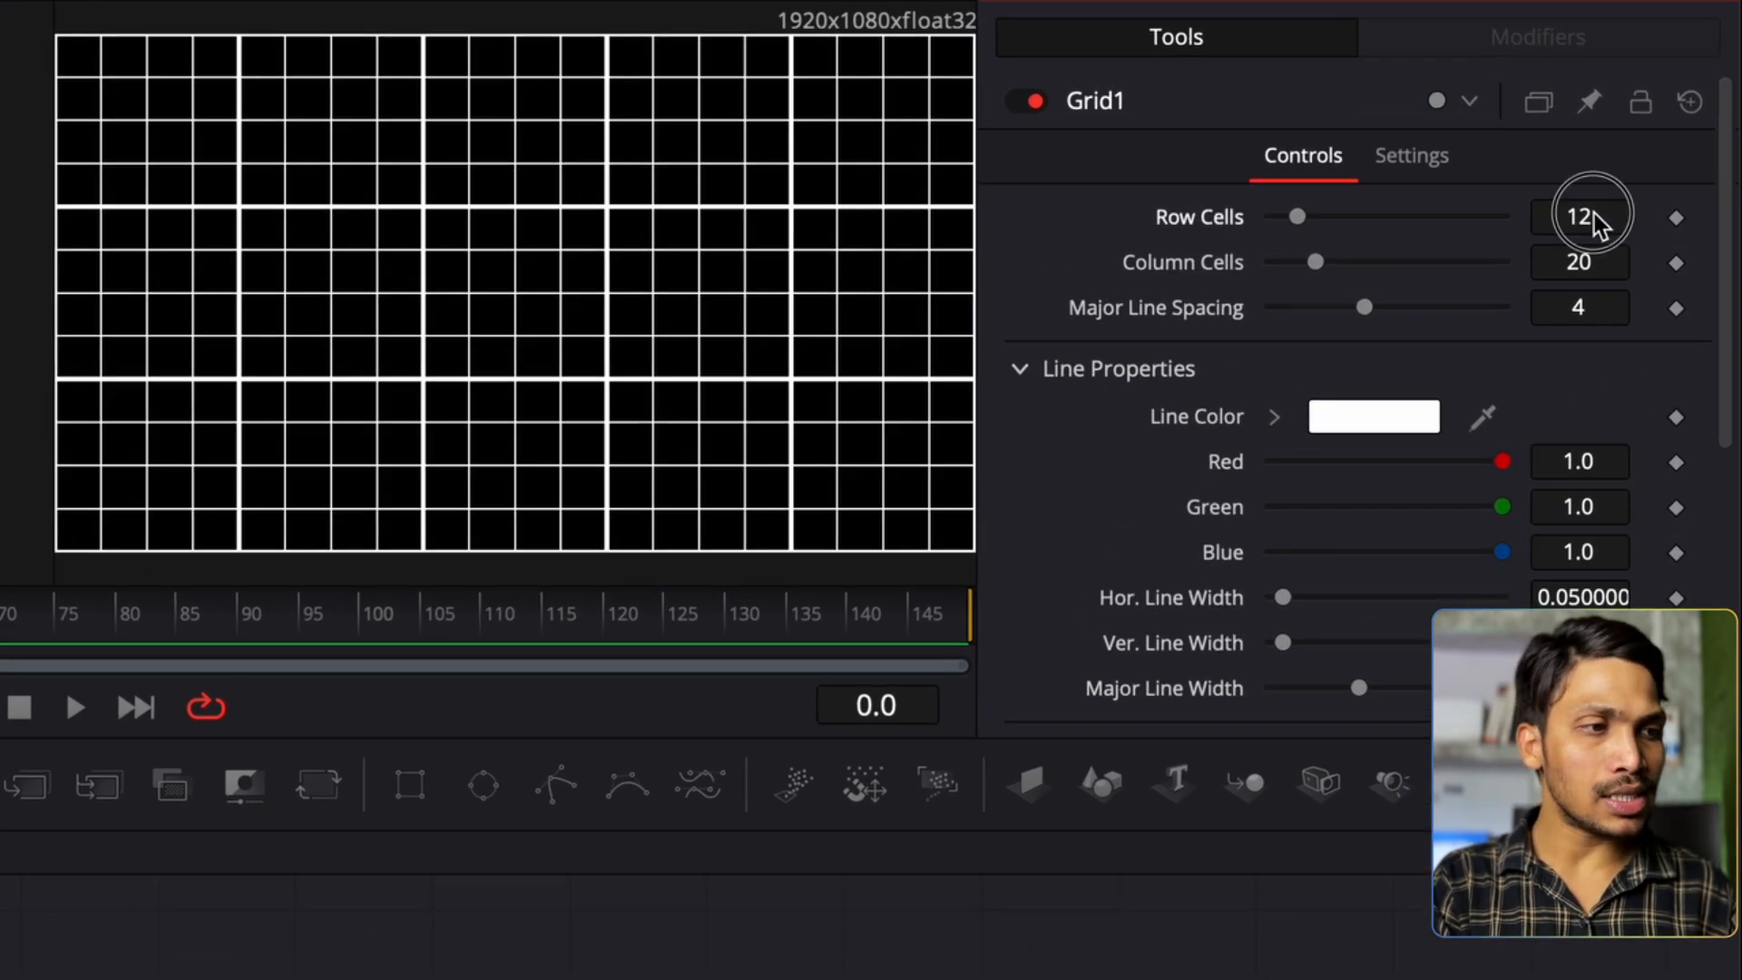
text(24)
key(Tab)
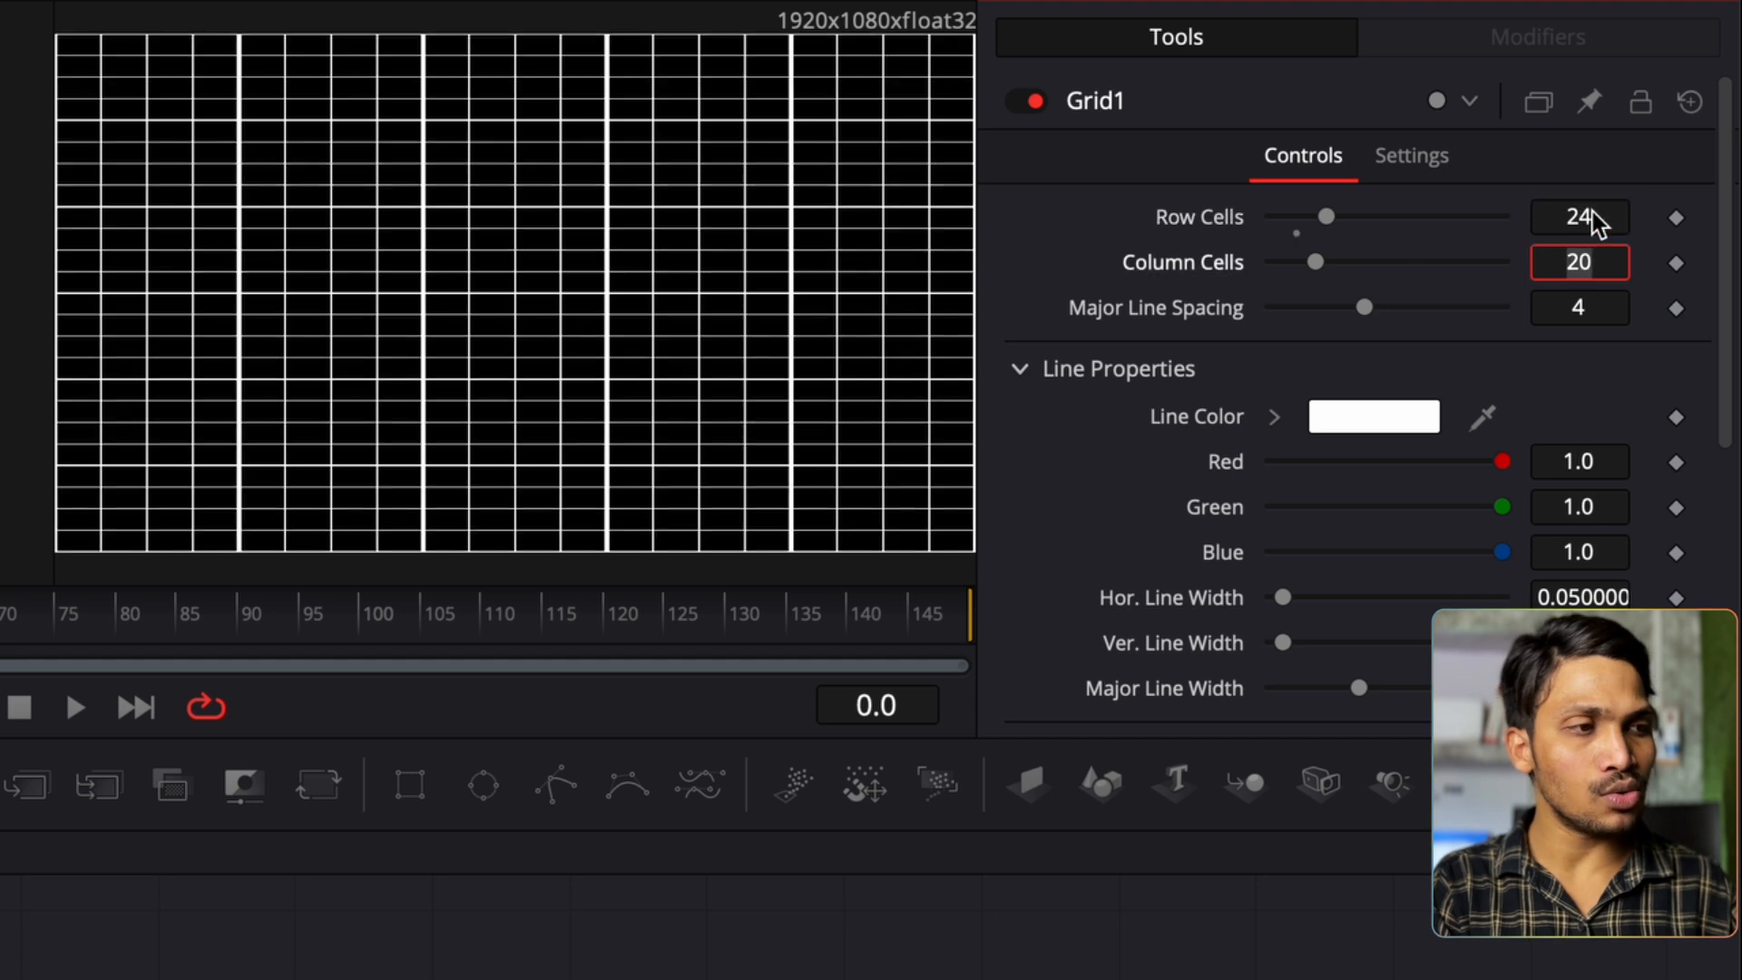
key(End)
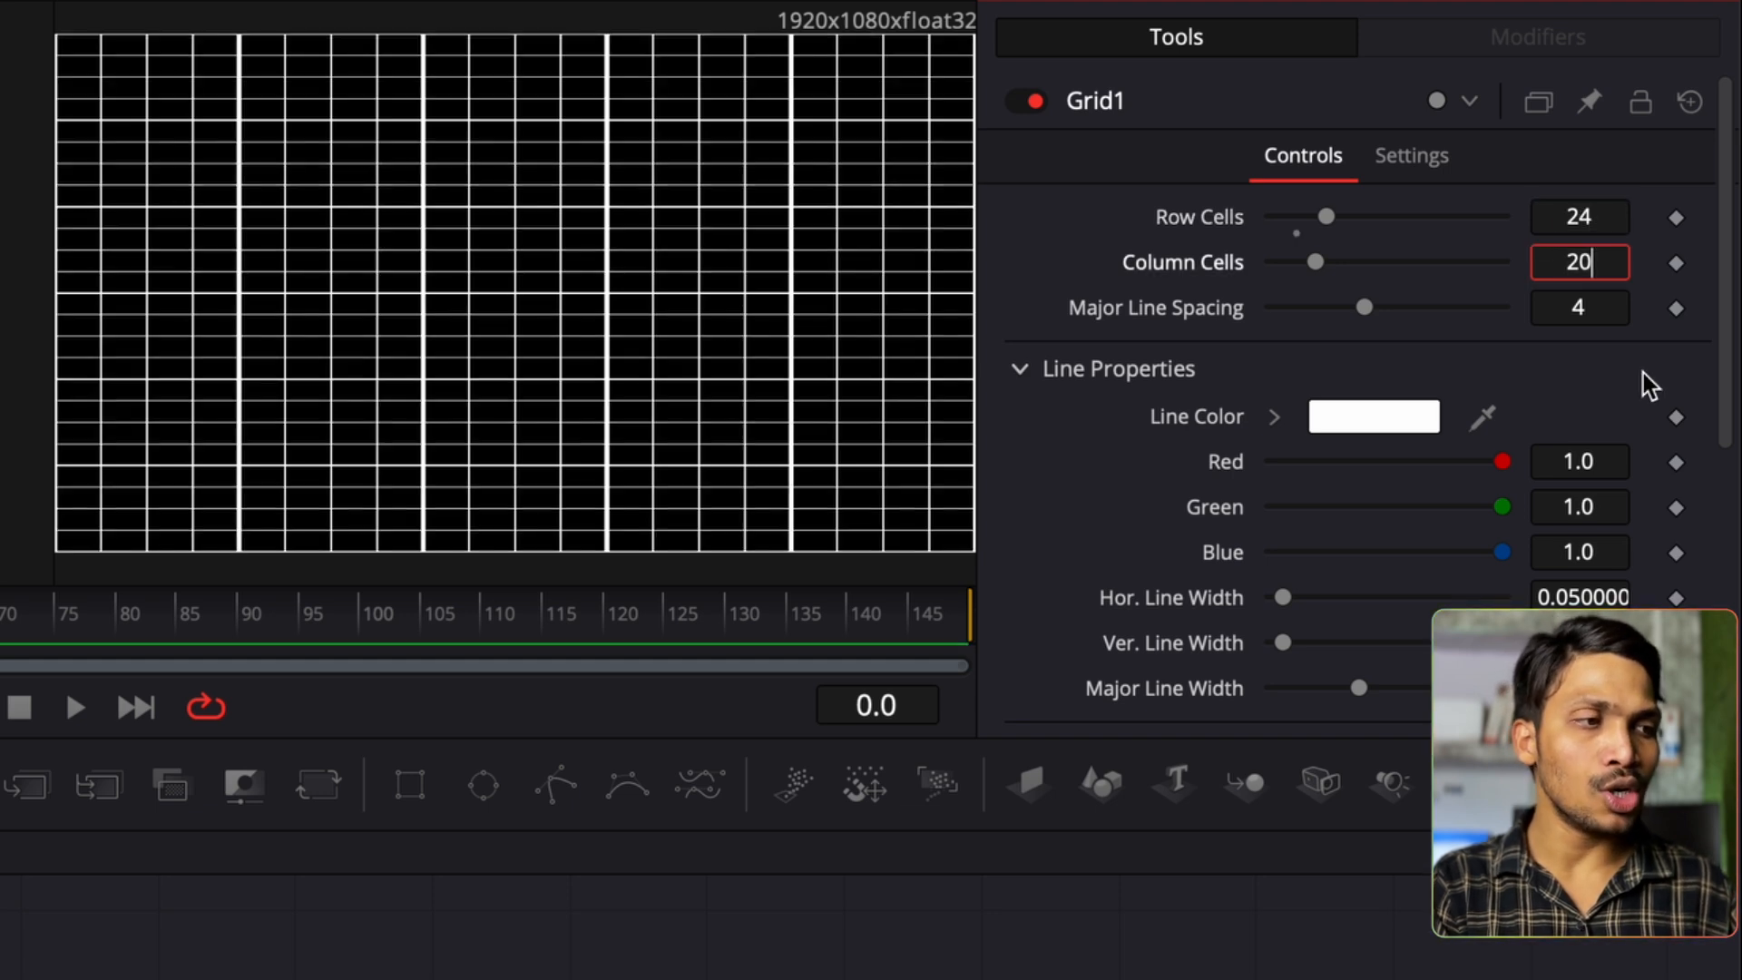
text(*2)
key(Tab)
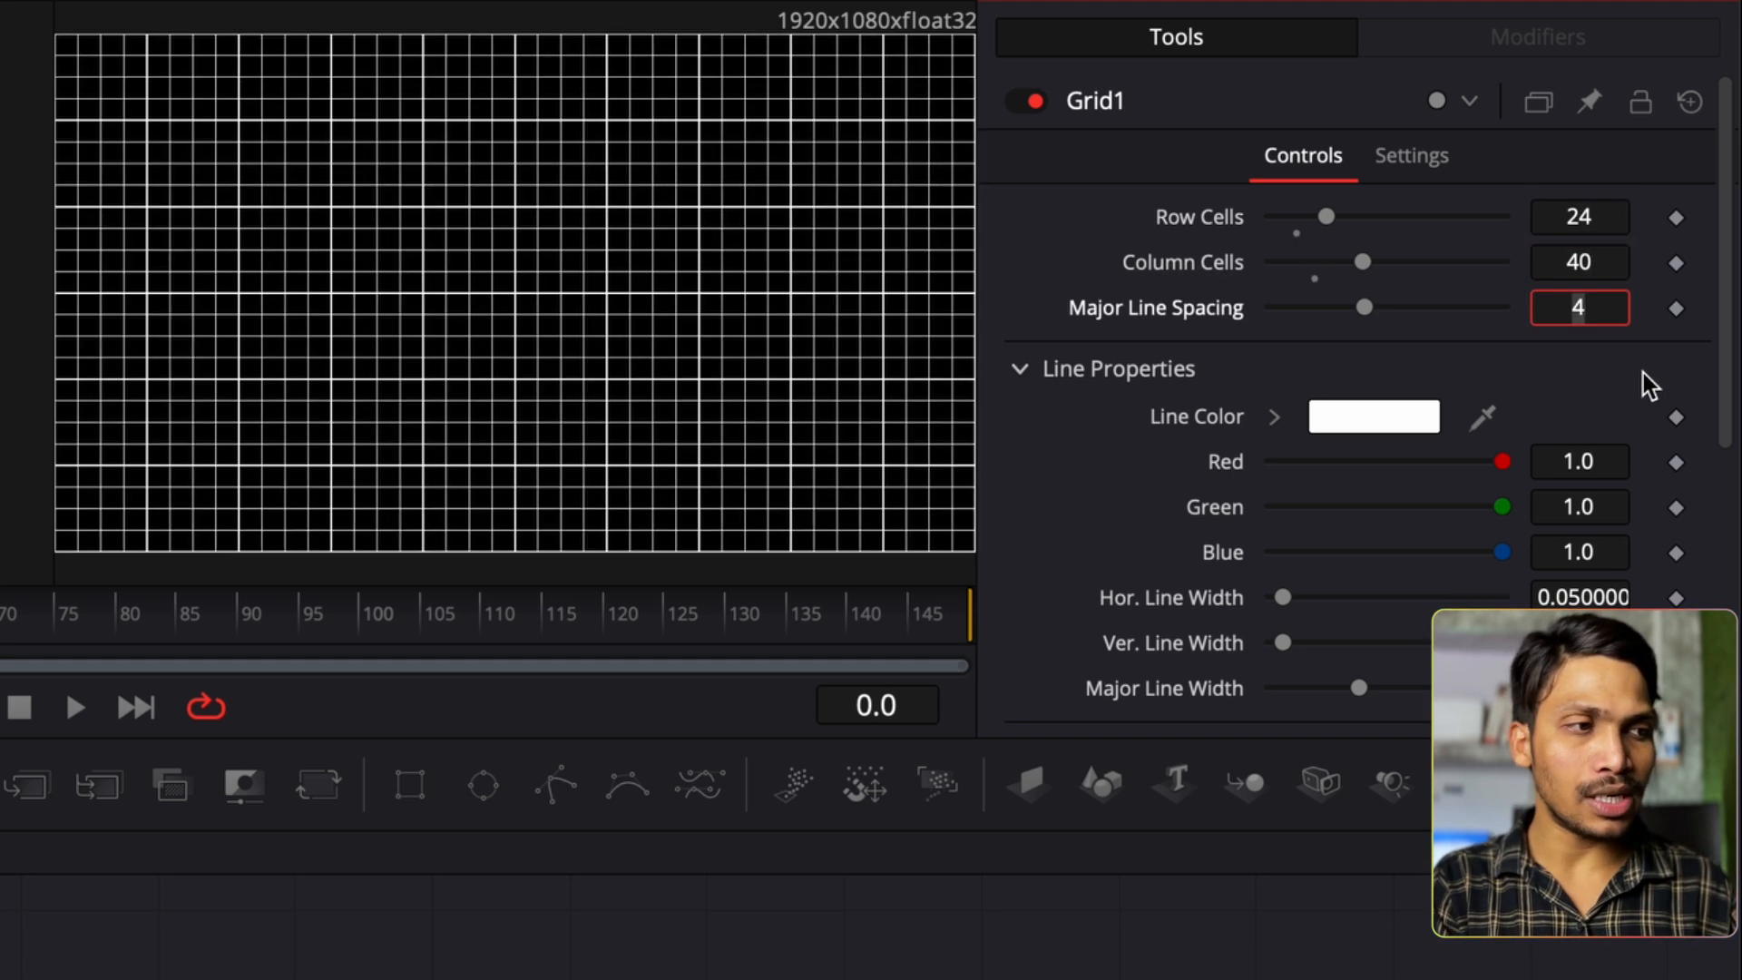
text(1)
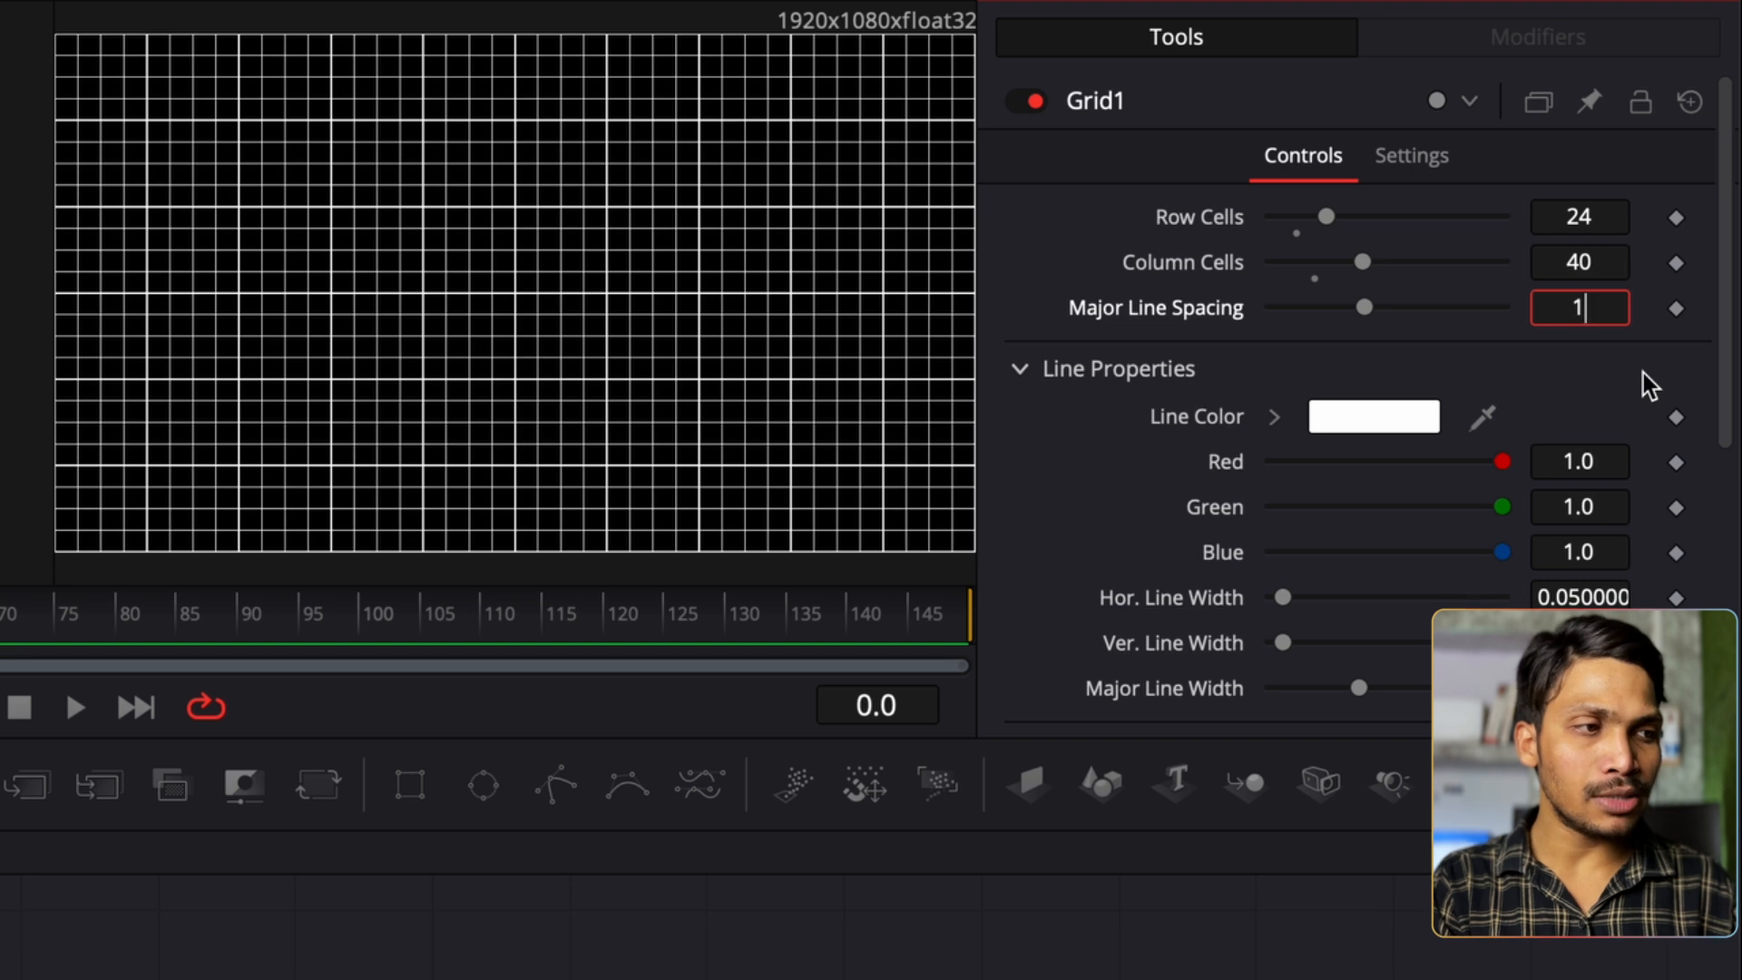
key(Tab)
Step: Make the grid lines 0.8 grey and fade Grid1 to a blend of 0.213
text(0.8)
key(Tab)
text(0.8)
key(Tab)
text(0.8)
key(Tab)
click(1443, 163)
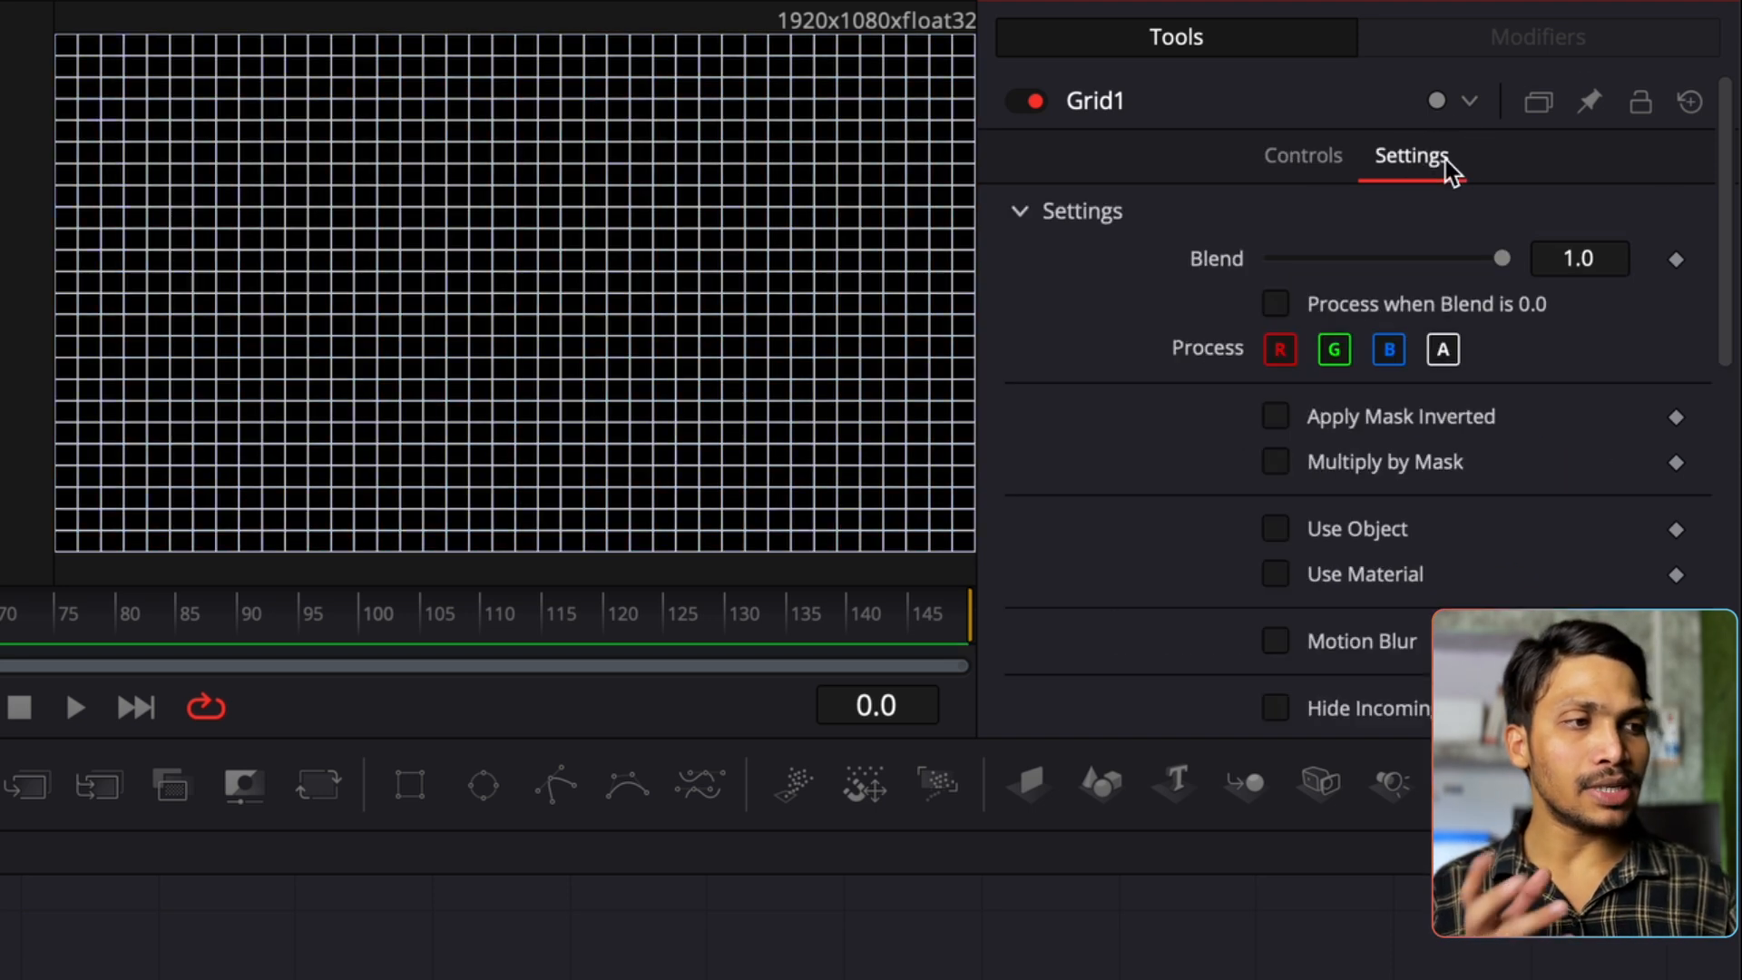
drag(1501, 258, 1321, 261)
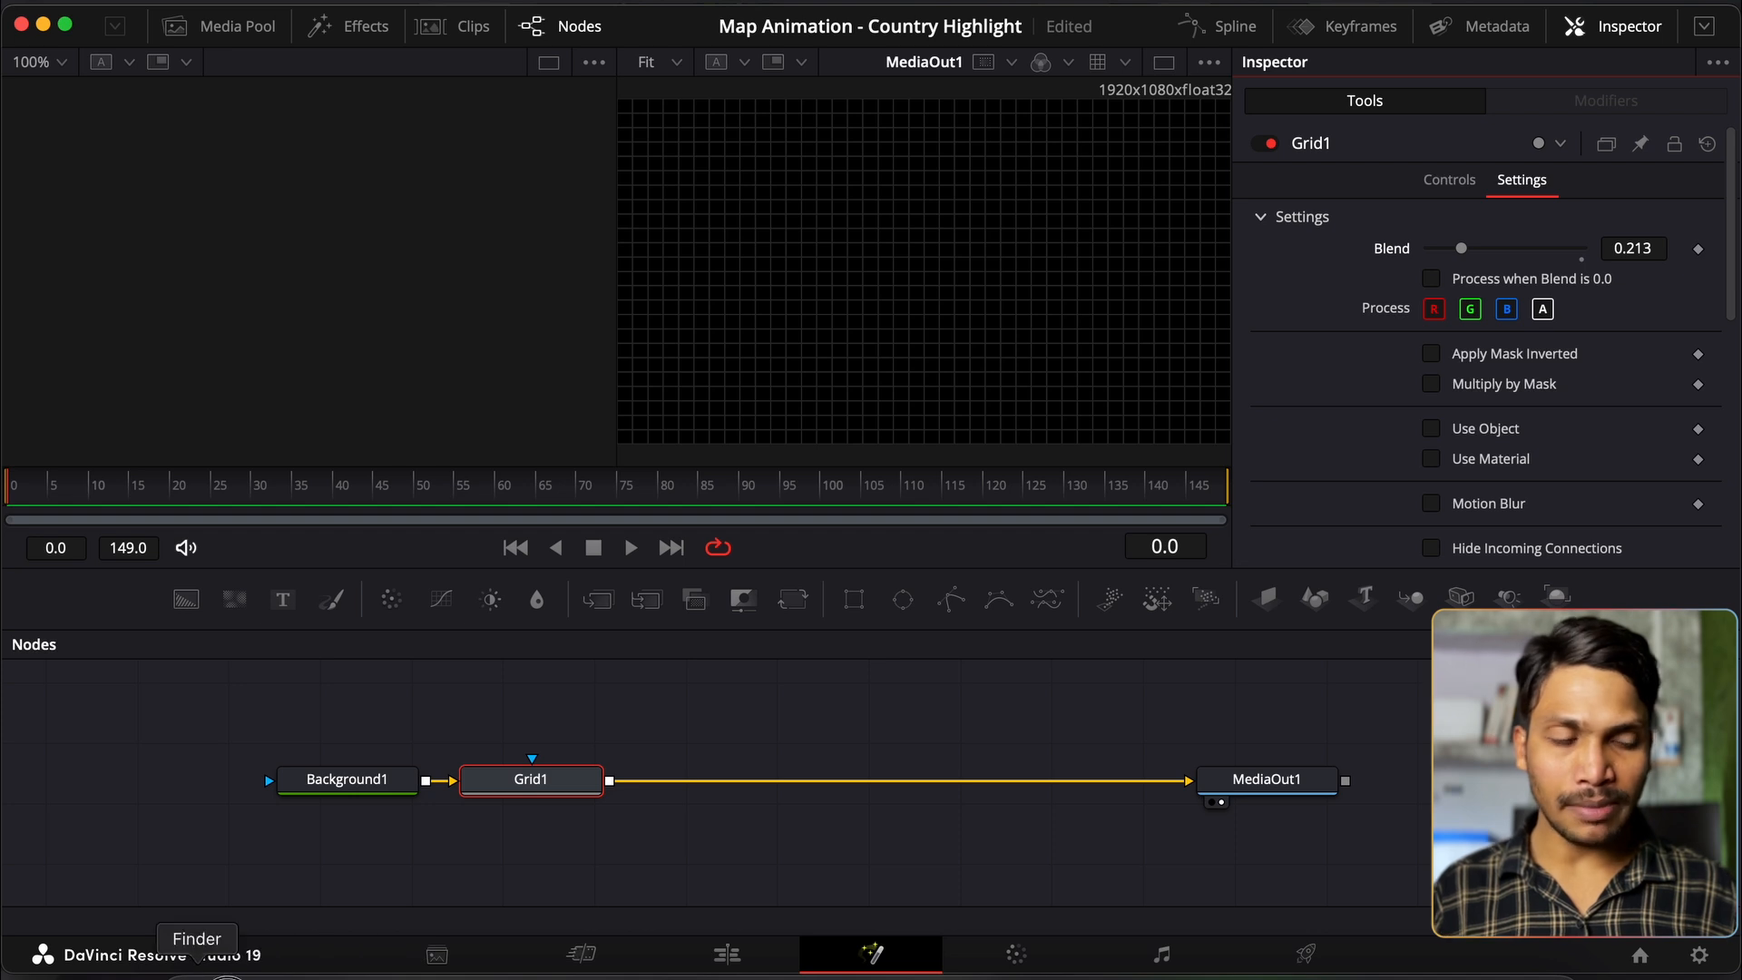
click(201, 977)
Step: Preview India.png and WorldGray 4K.png, then import World 4K.png into the node graph
click(1257, 173)
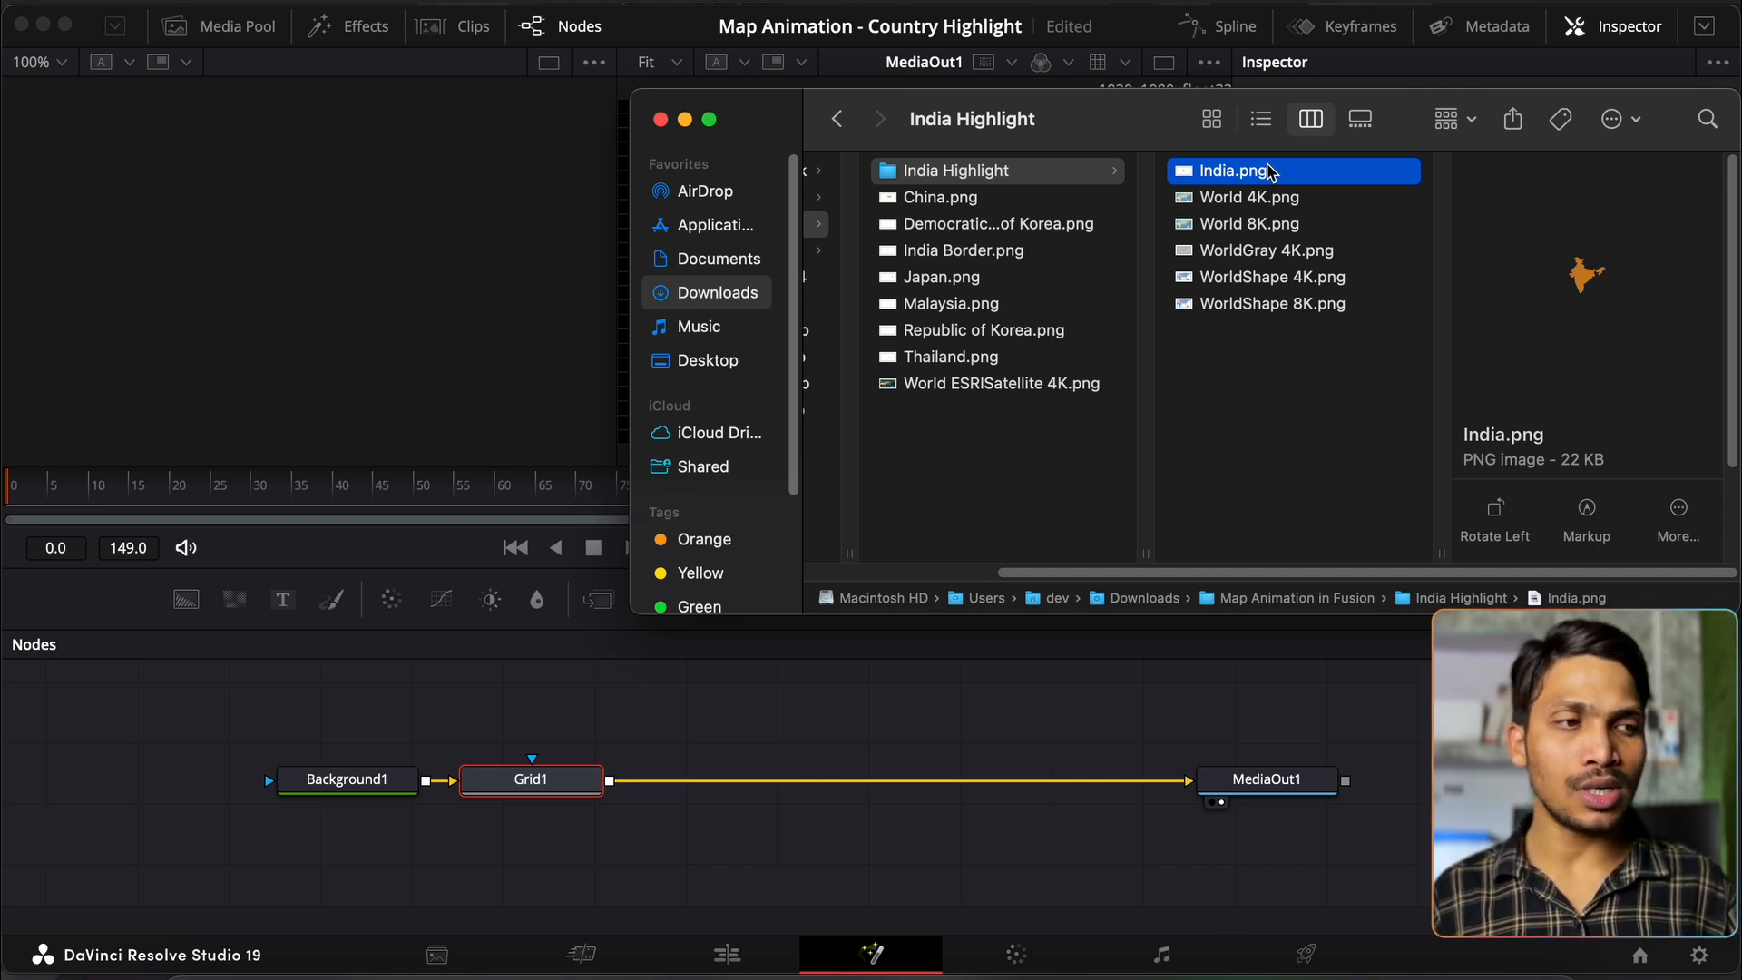
key(space)
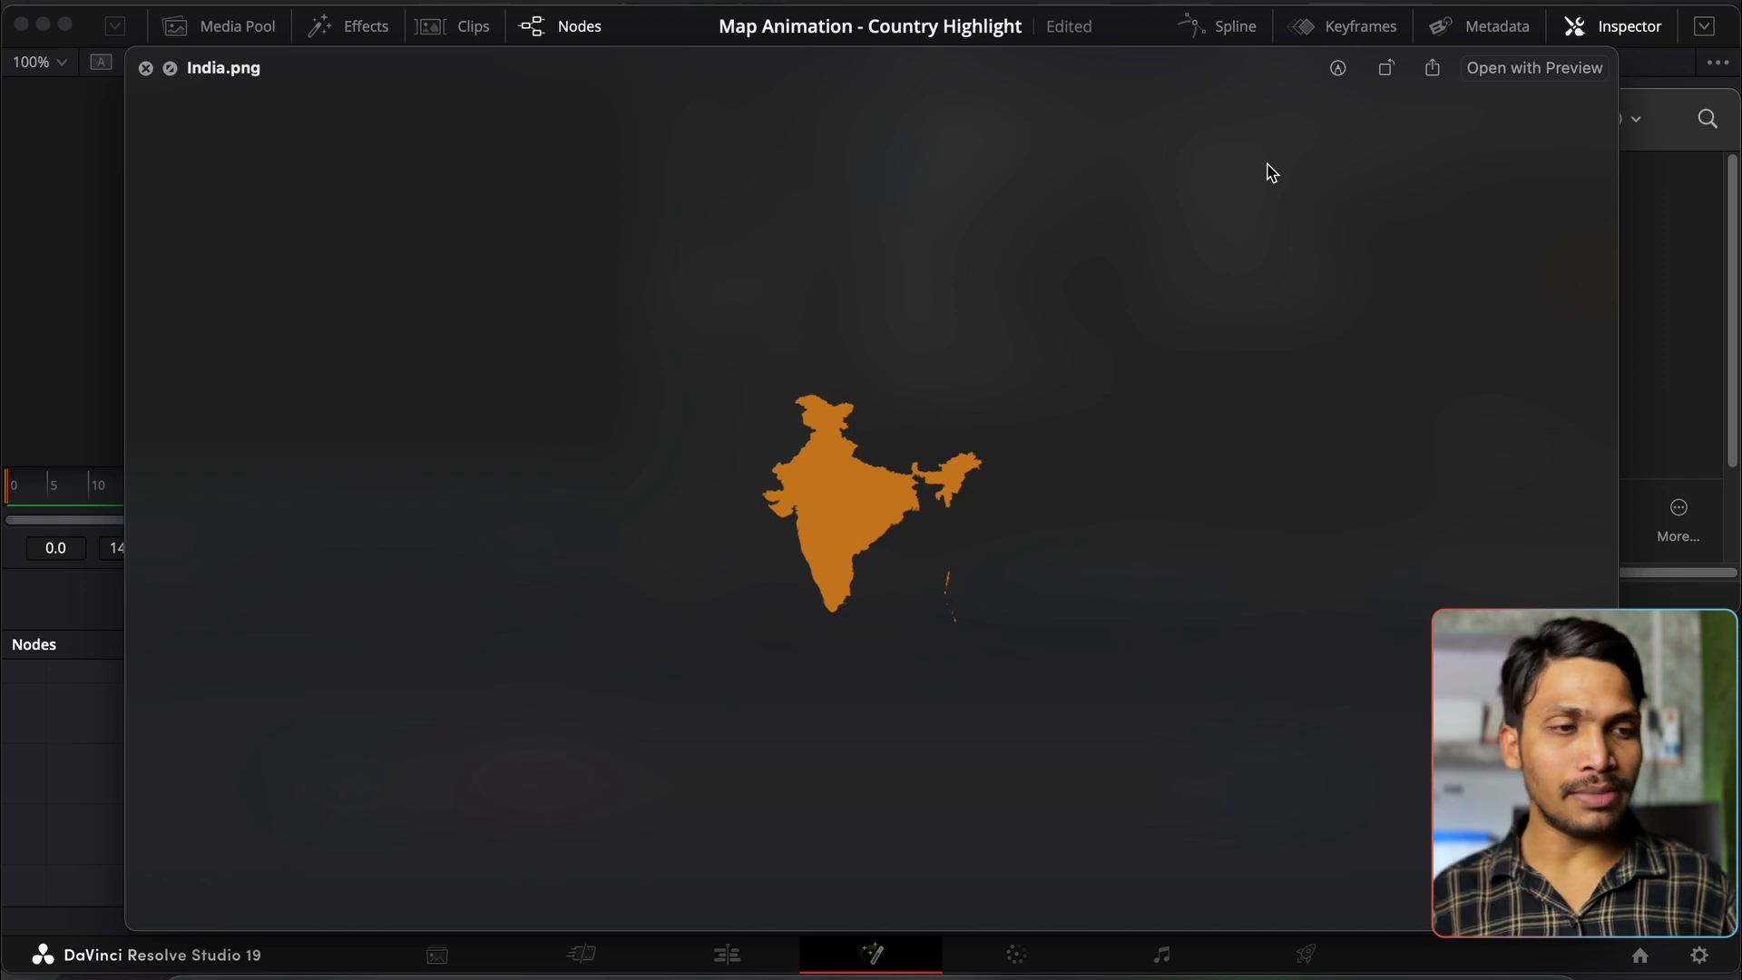
key(Down)
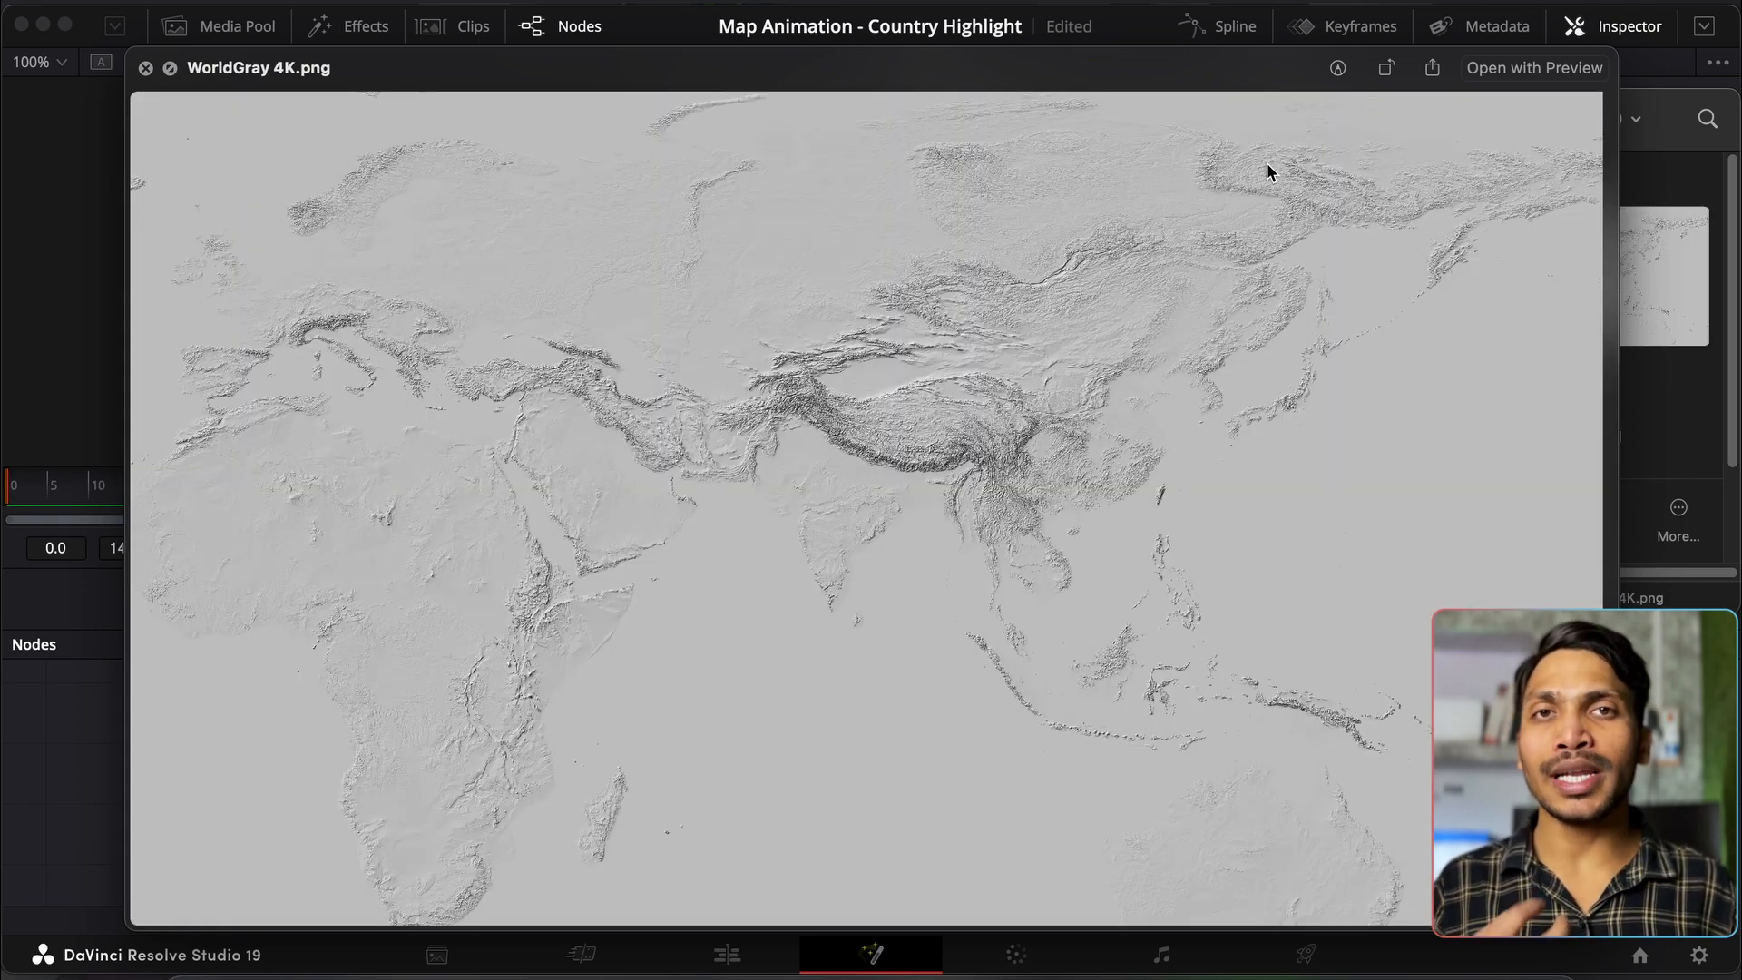
key(space)
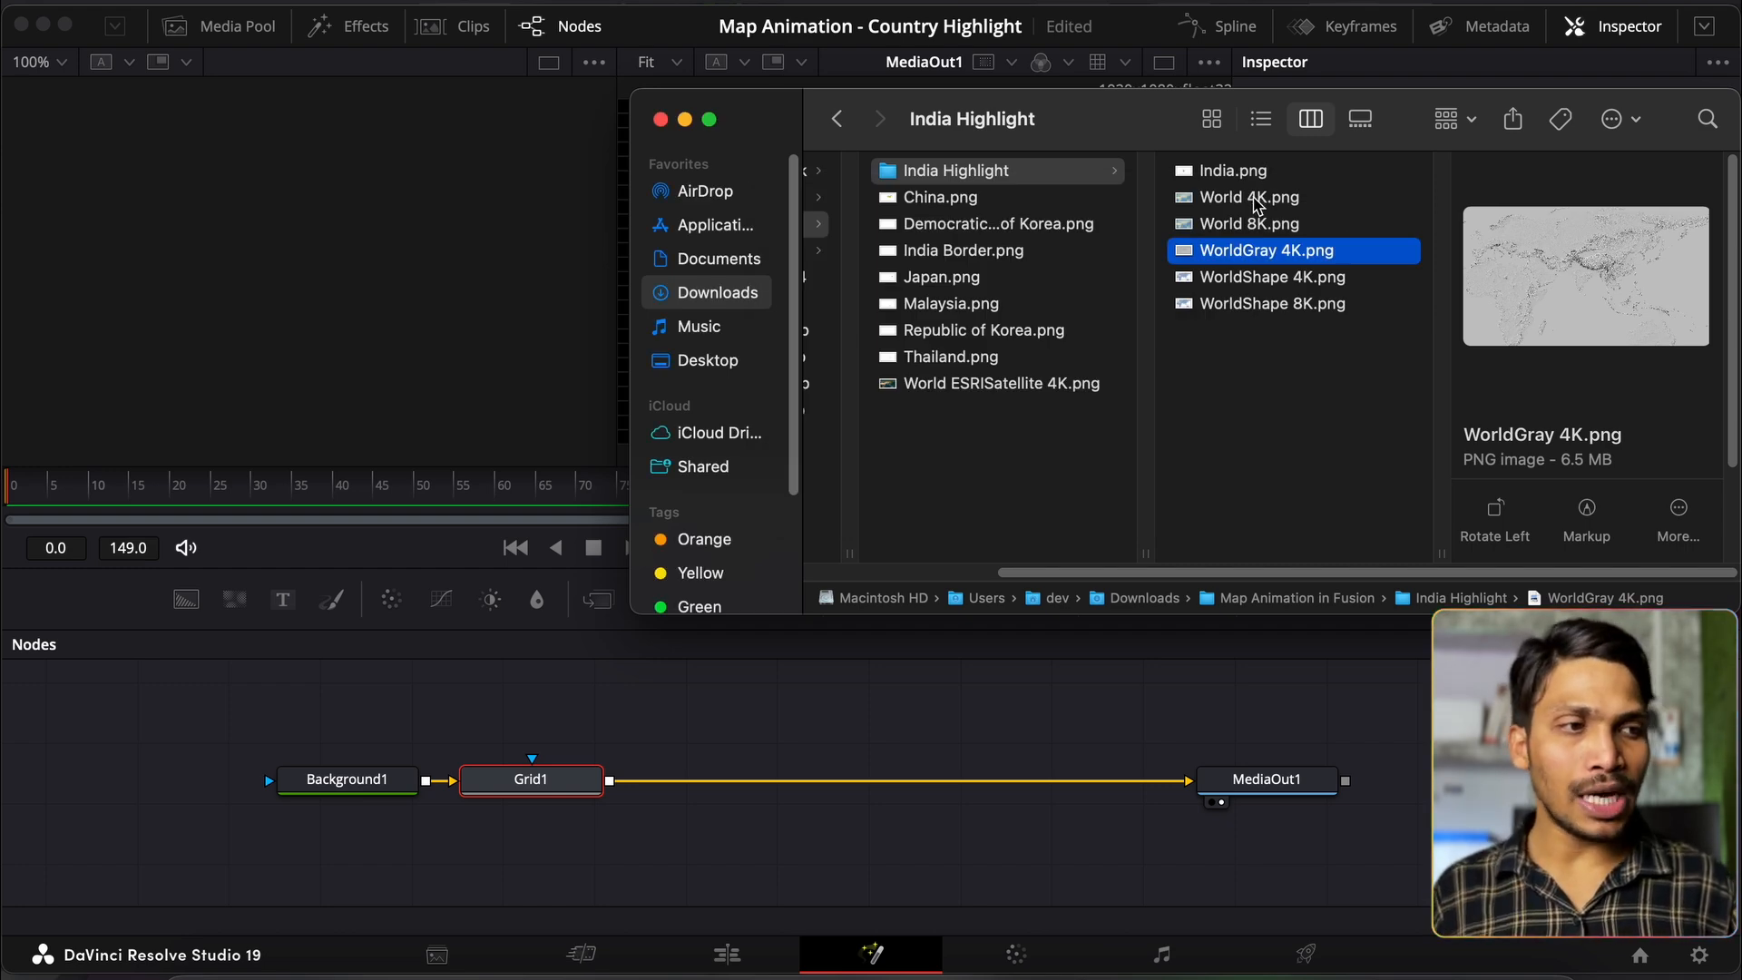
click(1252, 204)
drag(1239, 201, 331, 707)
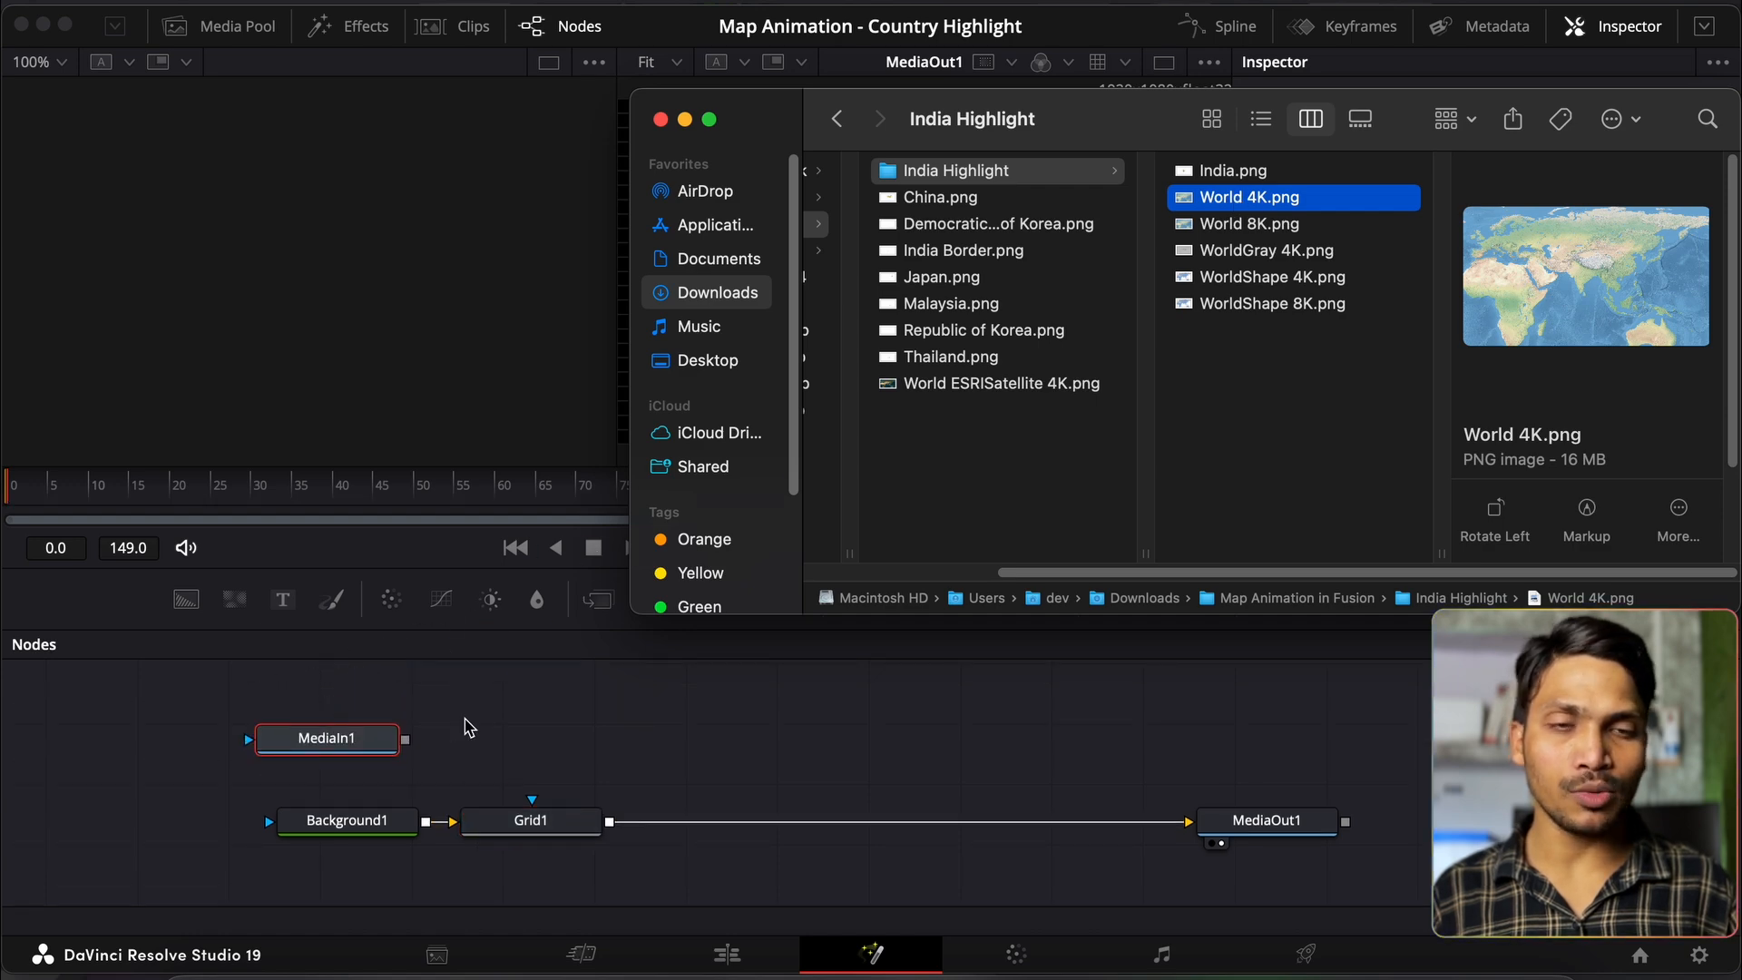
Step: Rename the MediaIn1 node to World4K and show it in the first viewer
click(302, 759)
key(F2)
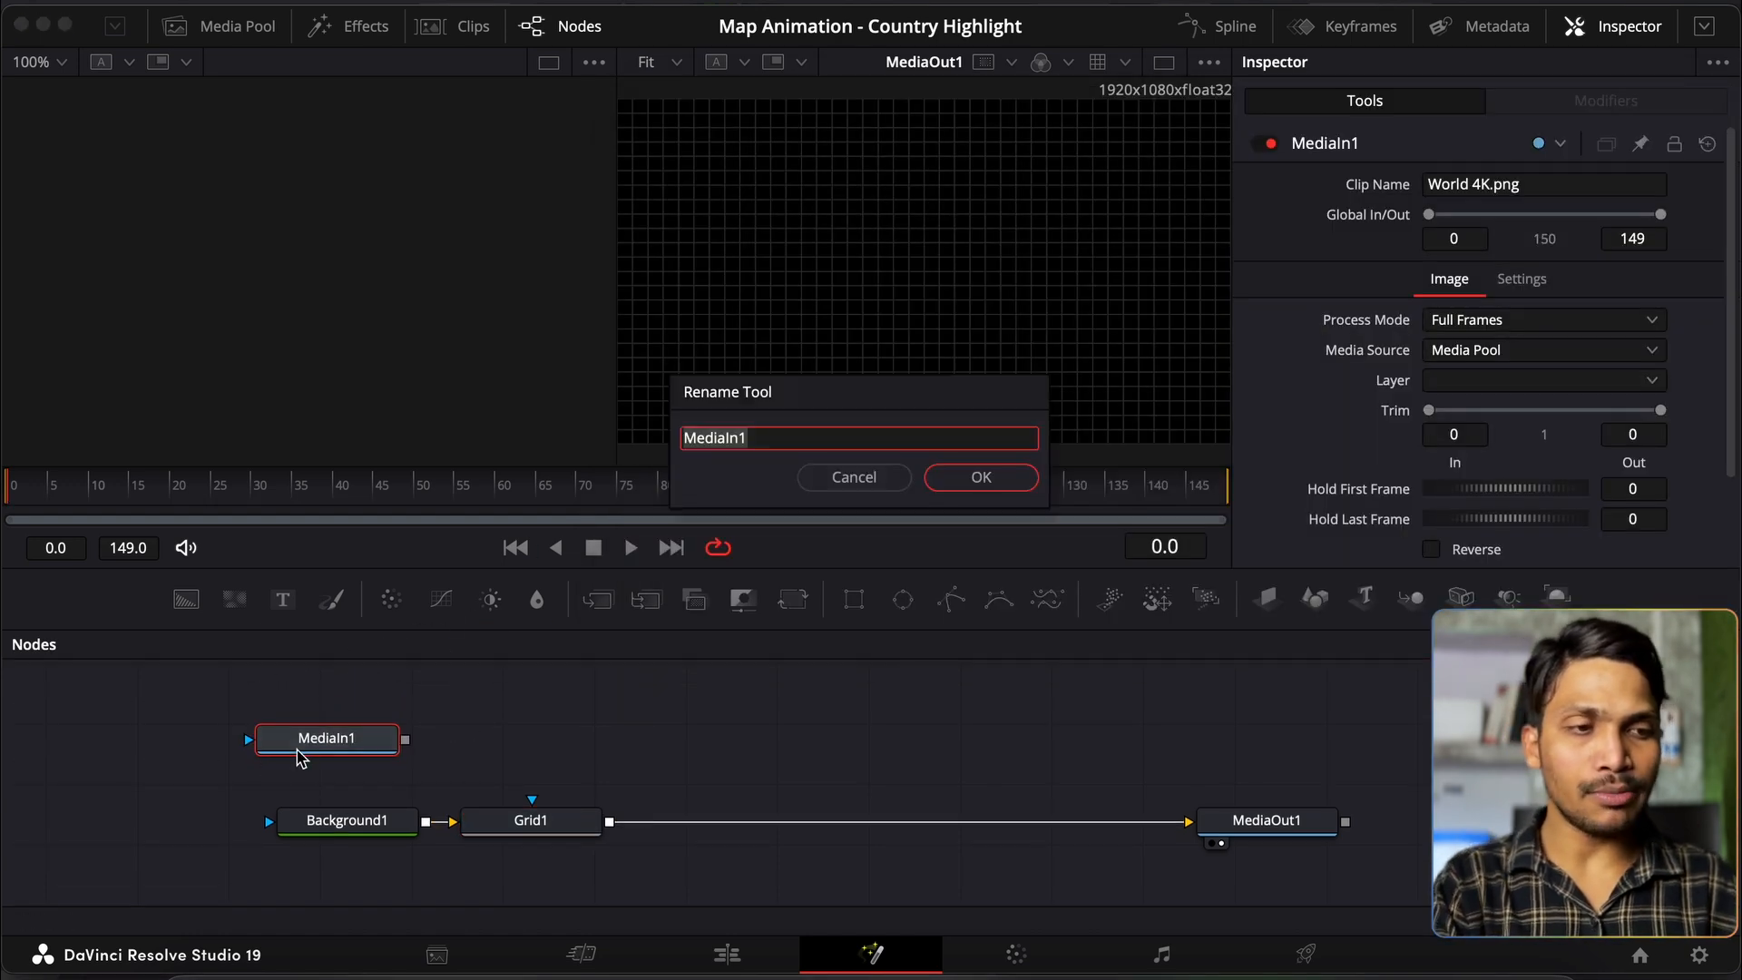
text(World4K)
key(Return)
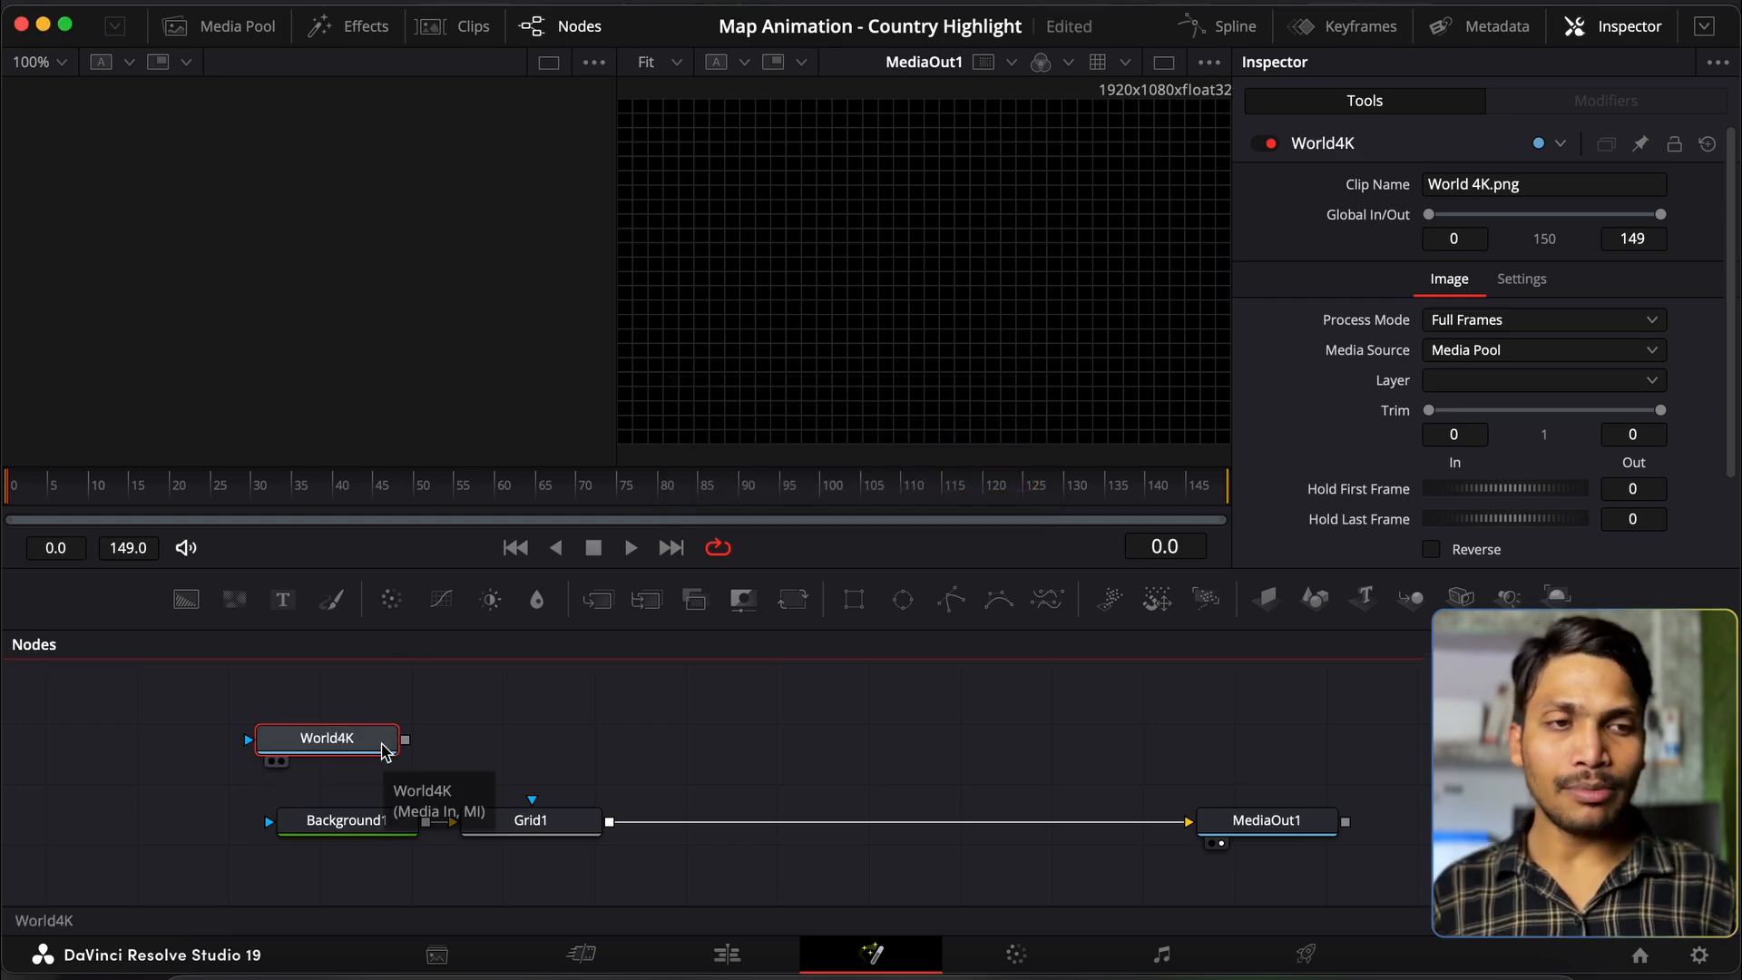
key(1)
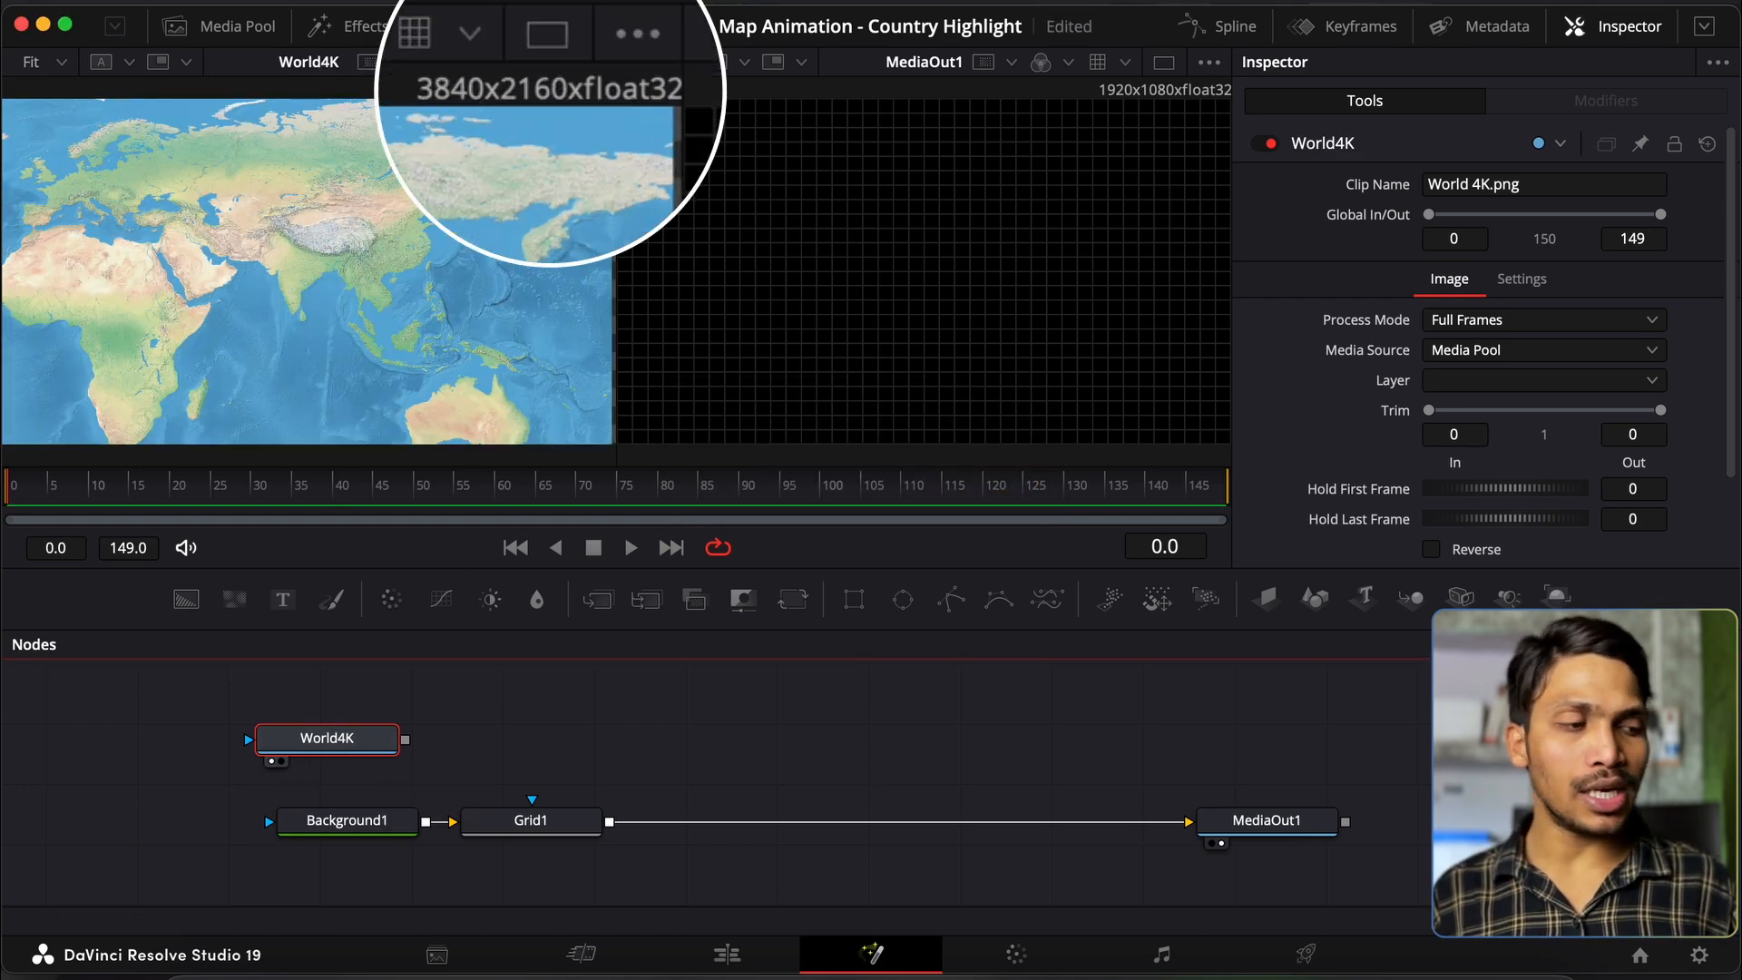
Step: Check the project resolution, then add a Background2 node with Alpha set to 0
click(1699, 954)
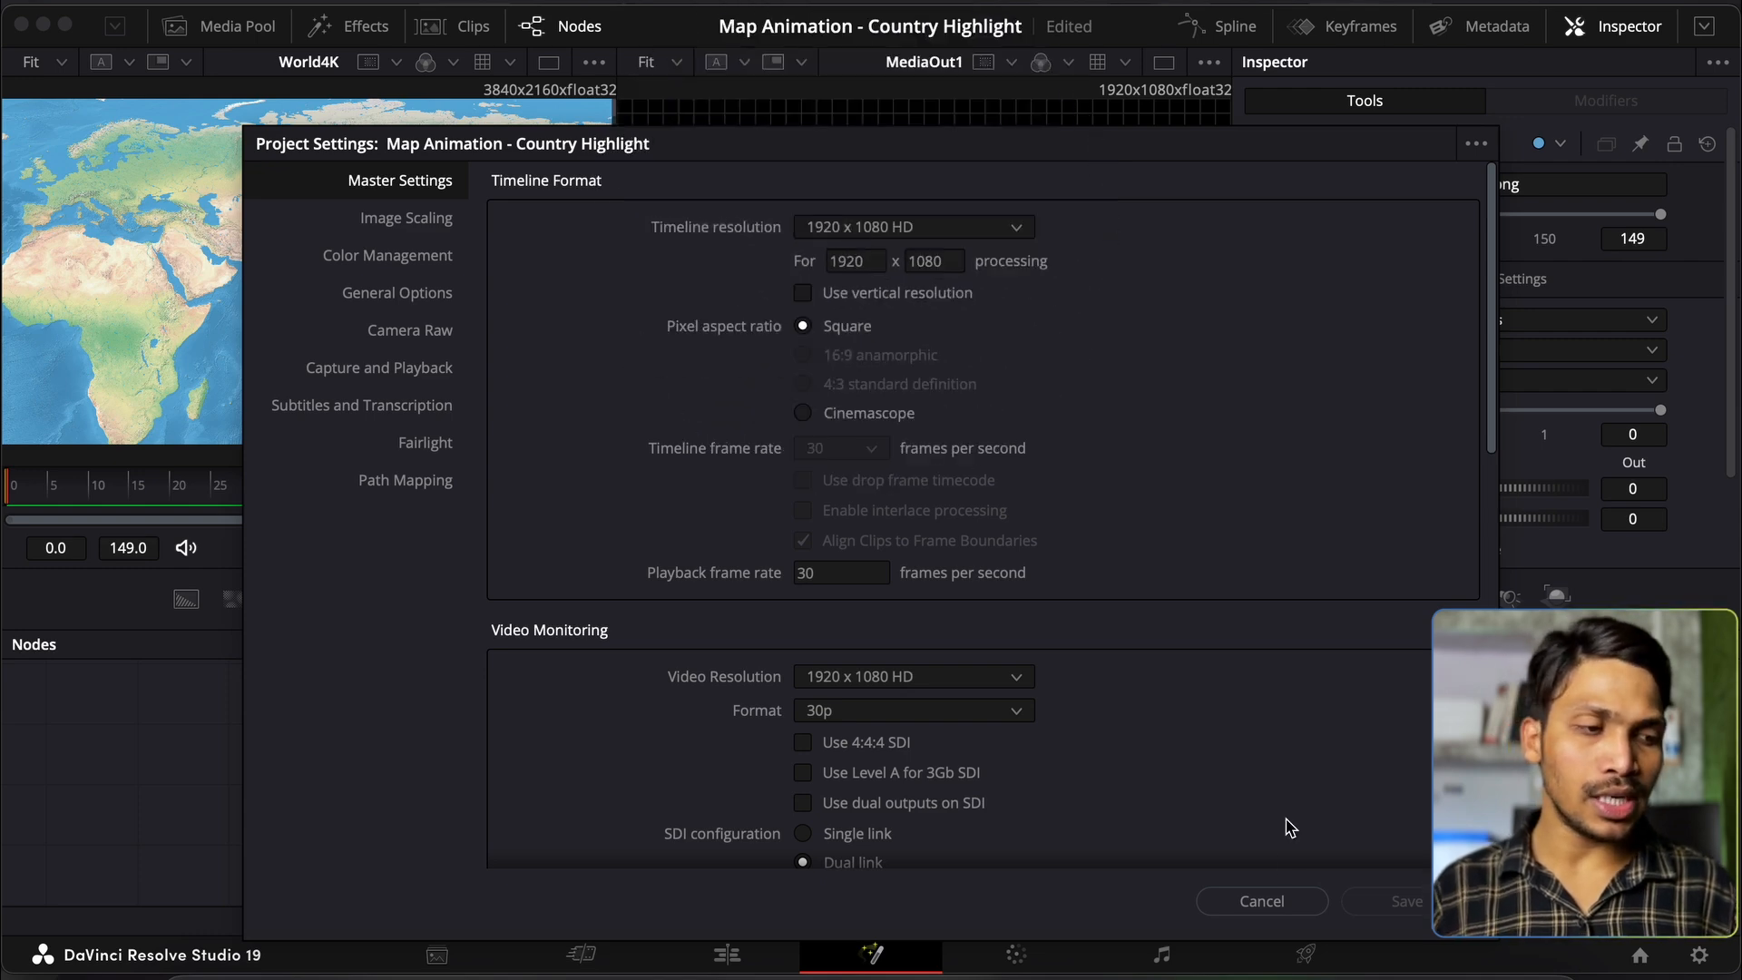
click(1270, 903)
drag(342, 735, 443, 692)
drag(171, 606, 254, 745)
drag(1609, 472, 1322, 509)
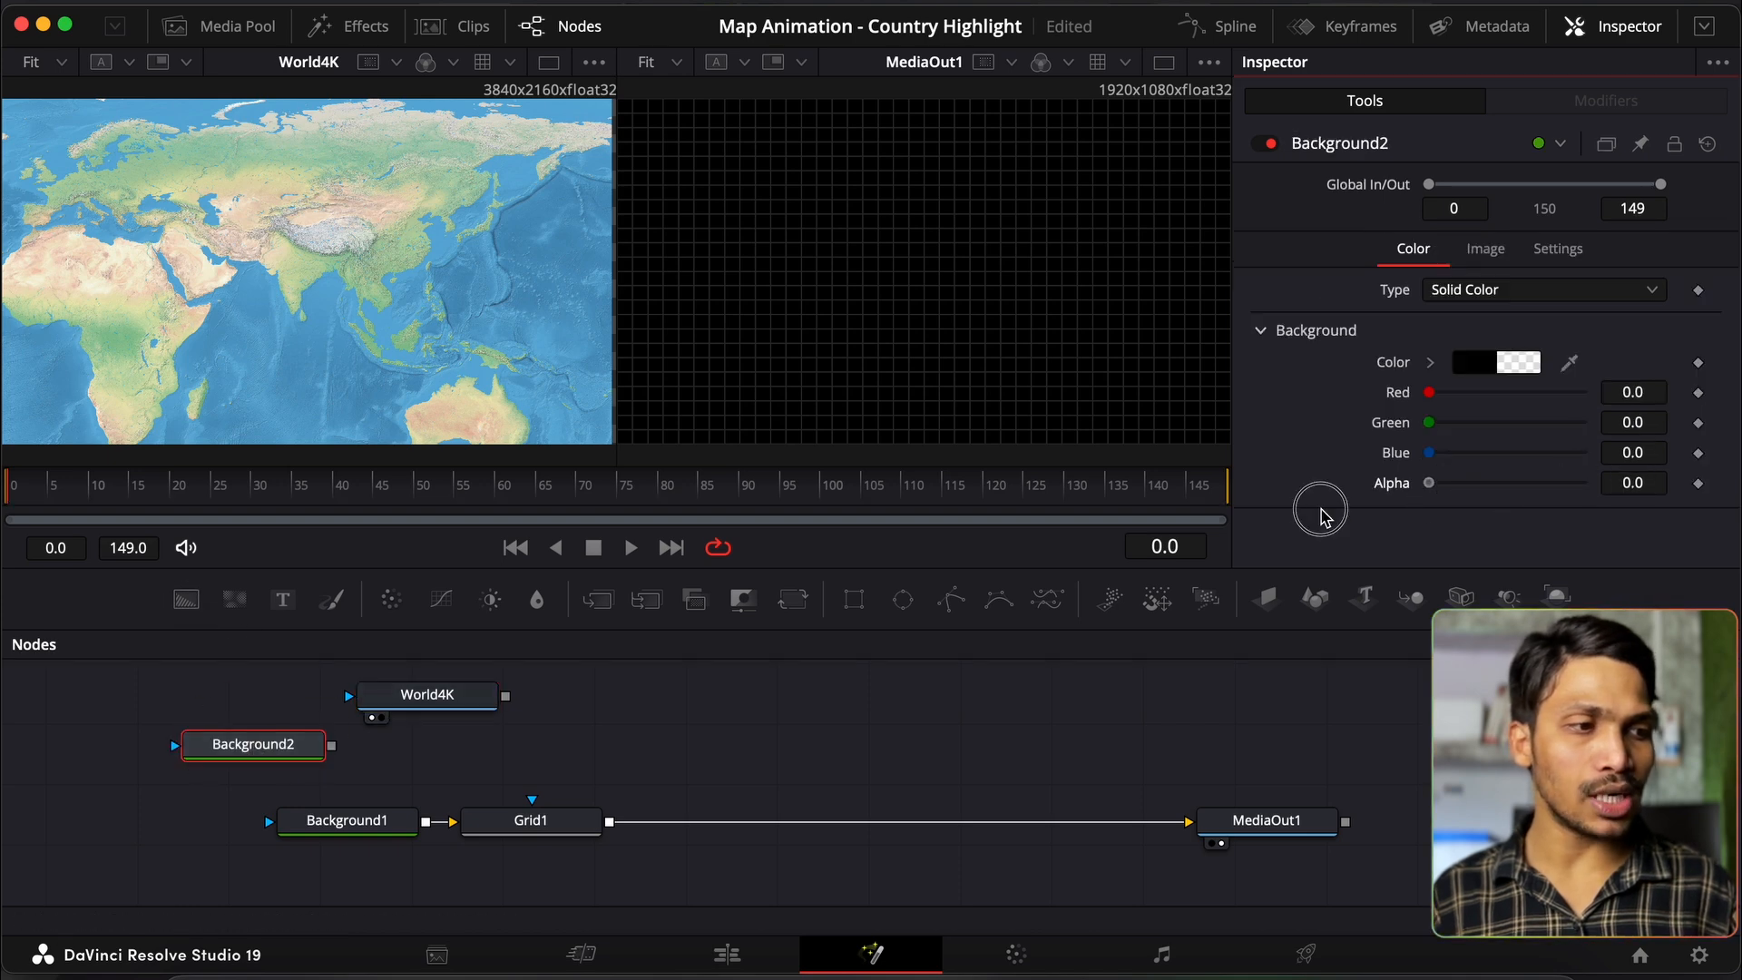
Step: Add Merge1 after Background2 with World4K connected as its foreground
click(597, 599)
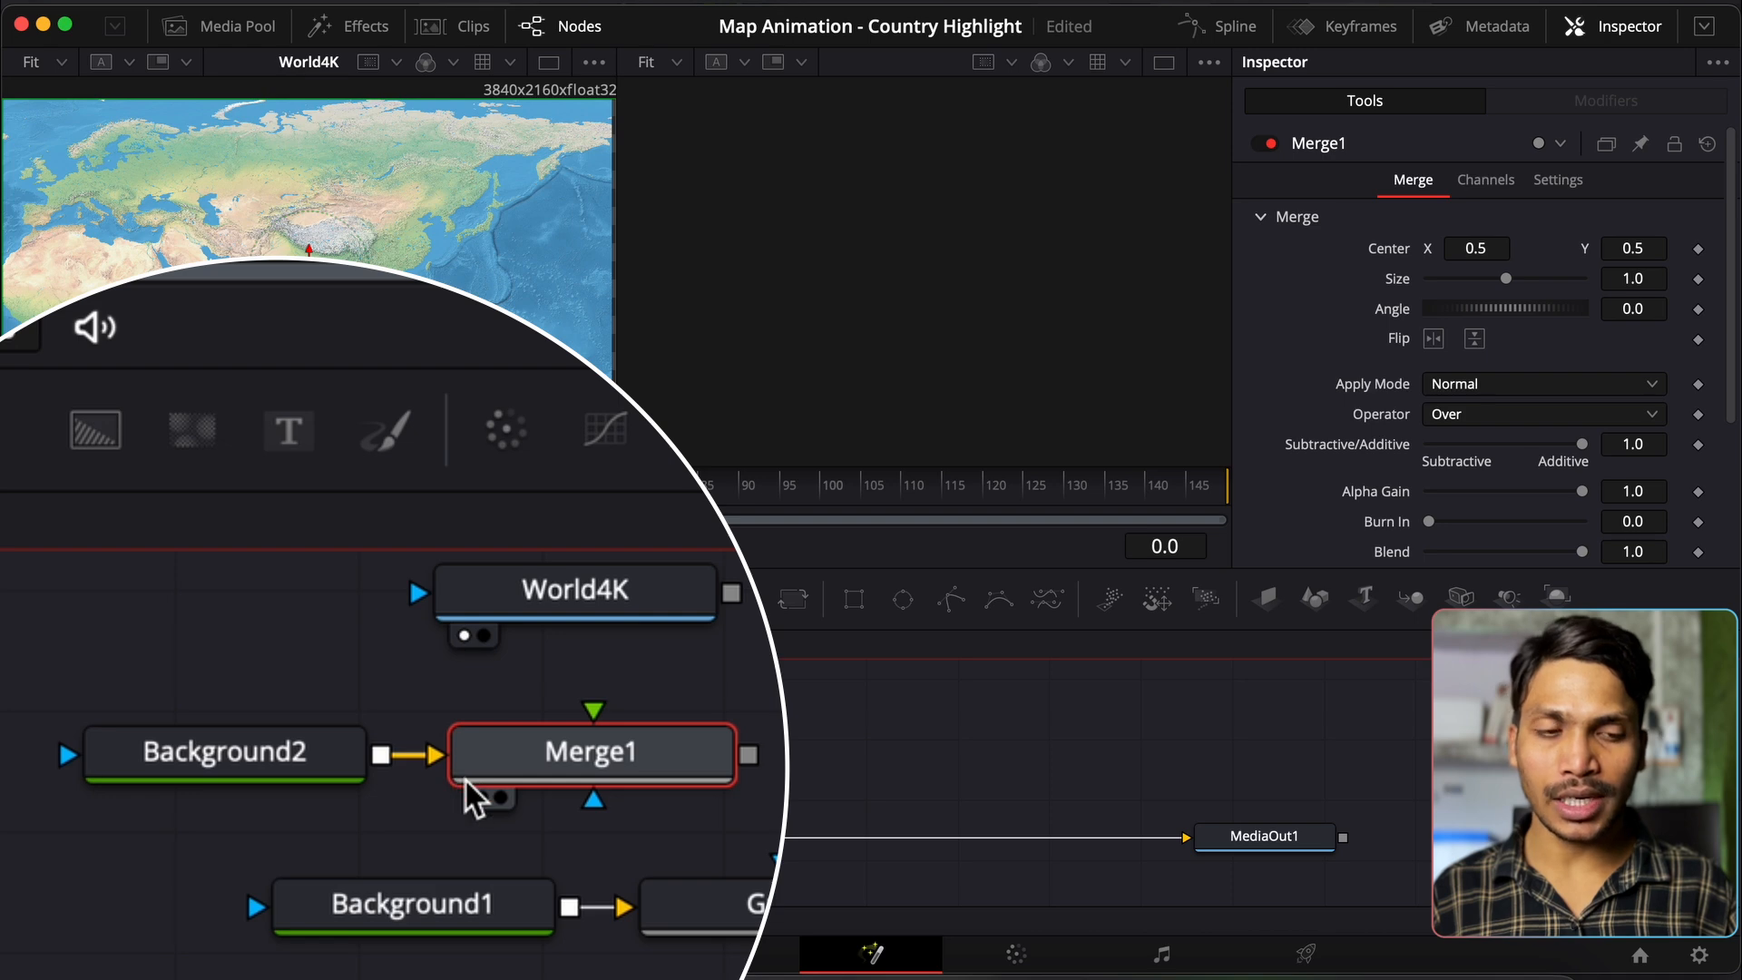
drag(301, 777, 247, 766)
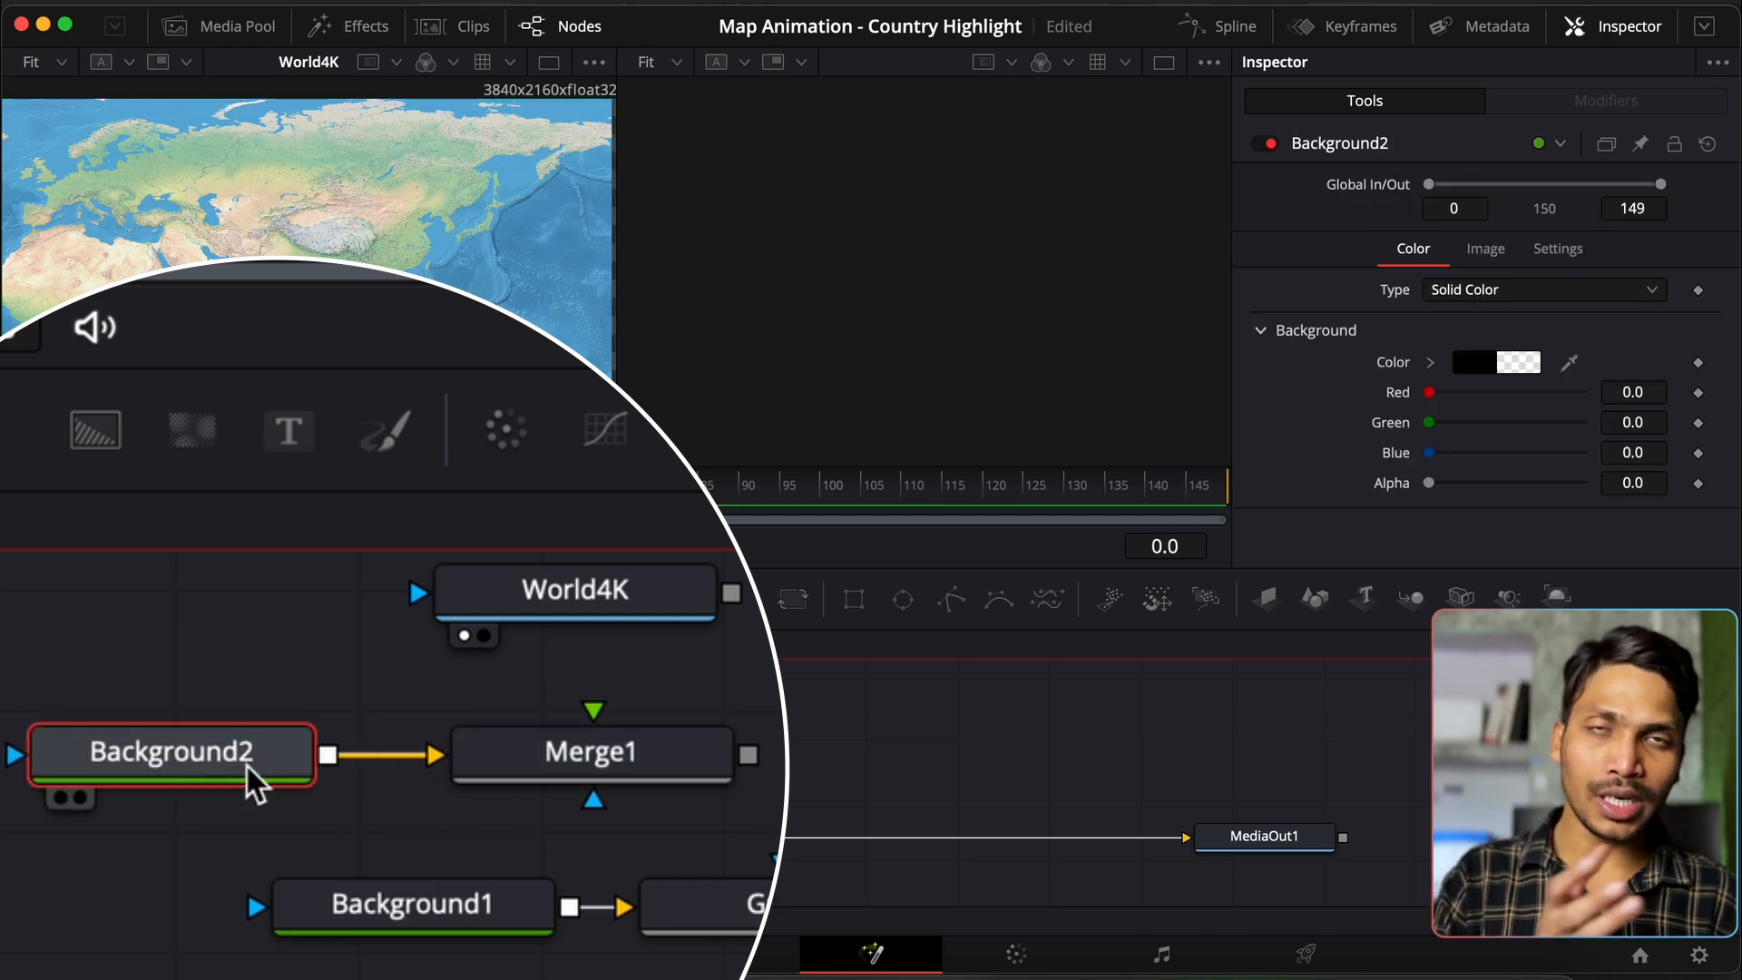
key(1)
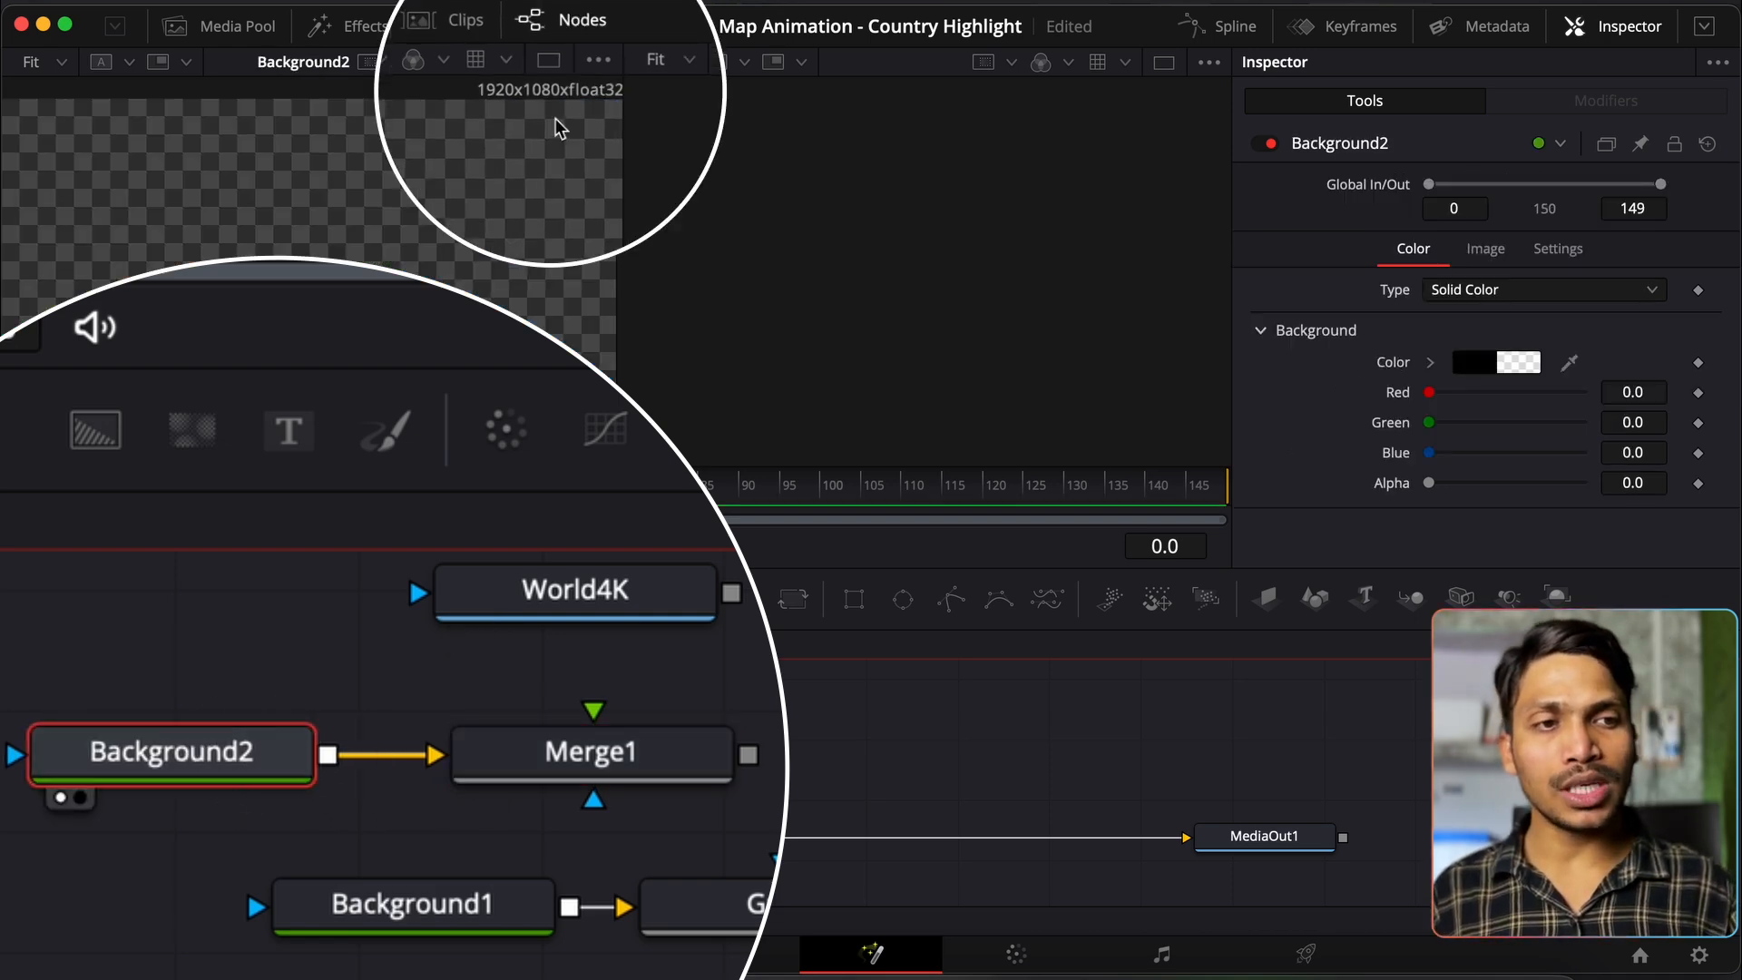
key(2)
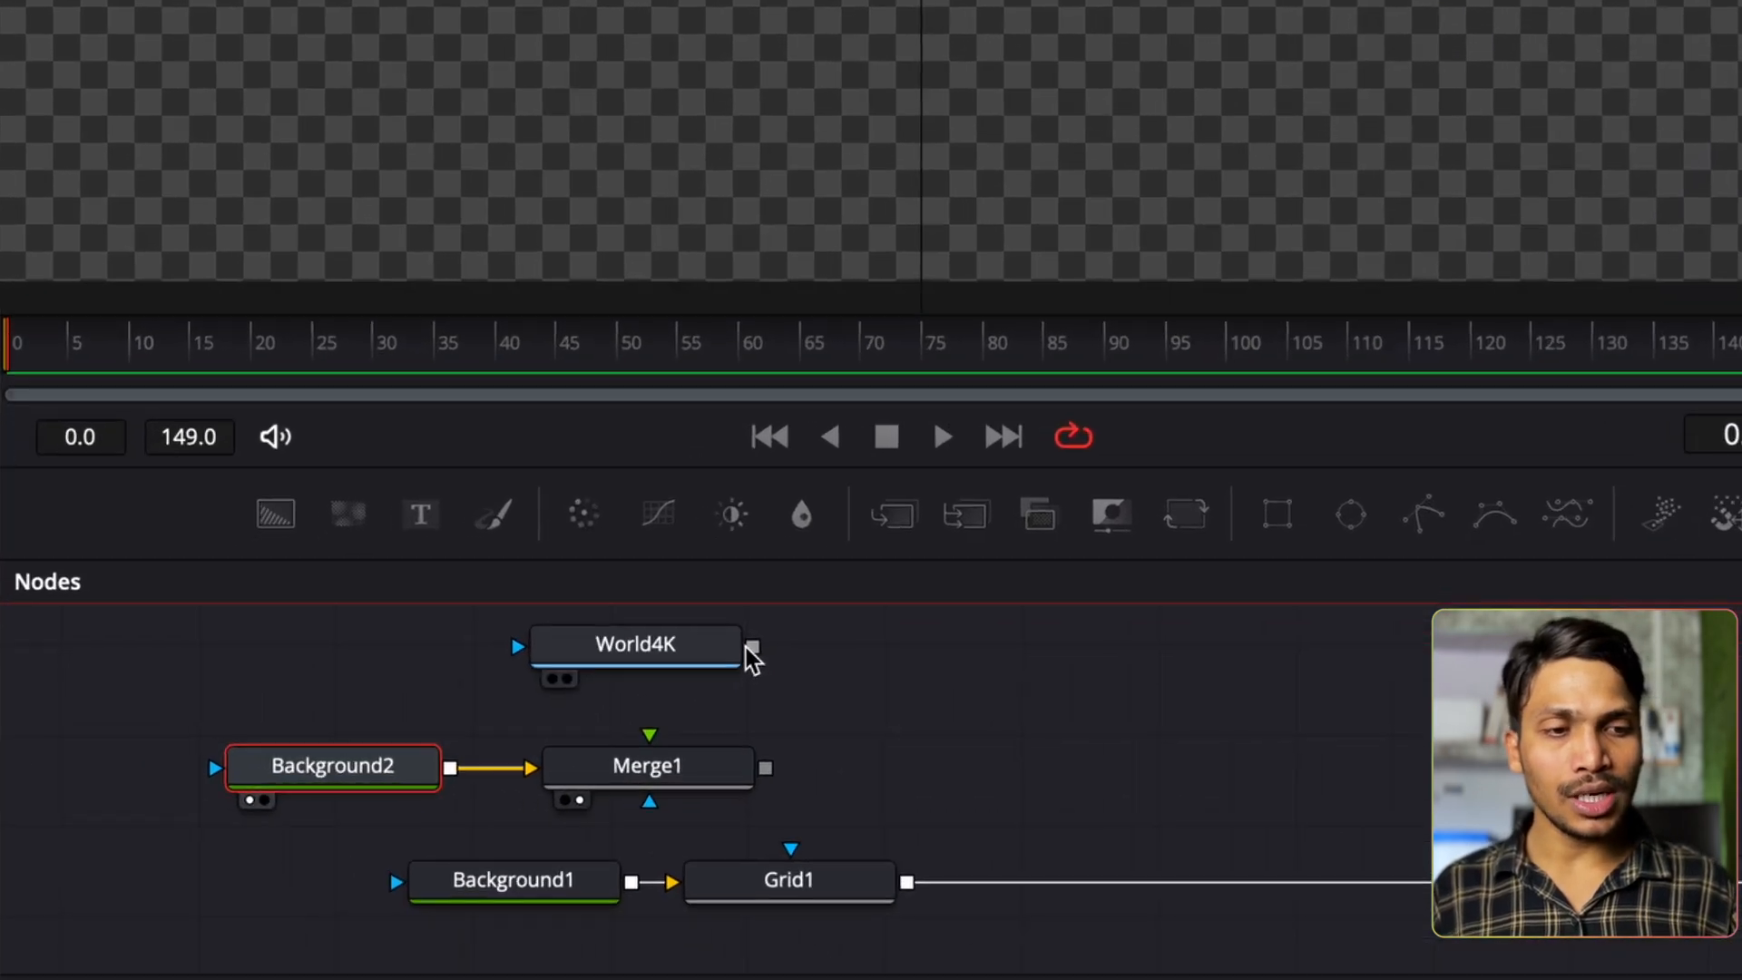
drag(502, 681, 445, 737)
drag(663, 735, 649, 735)
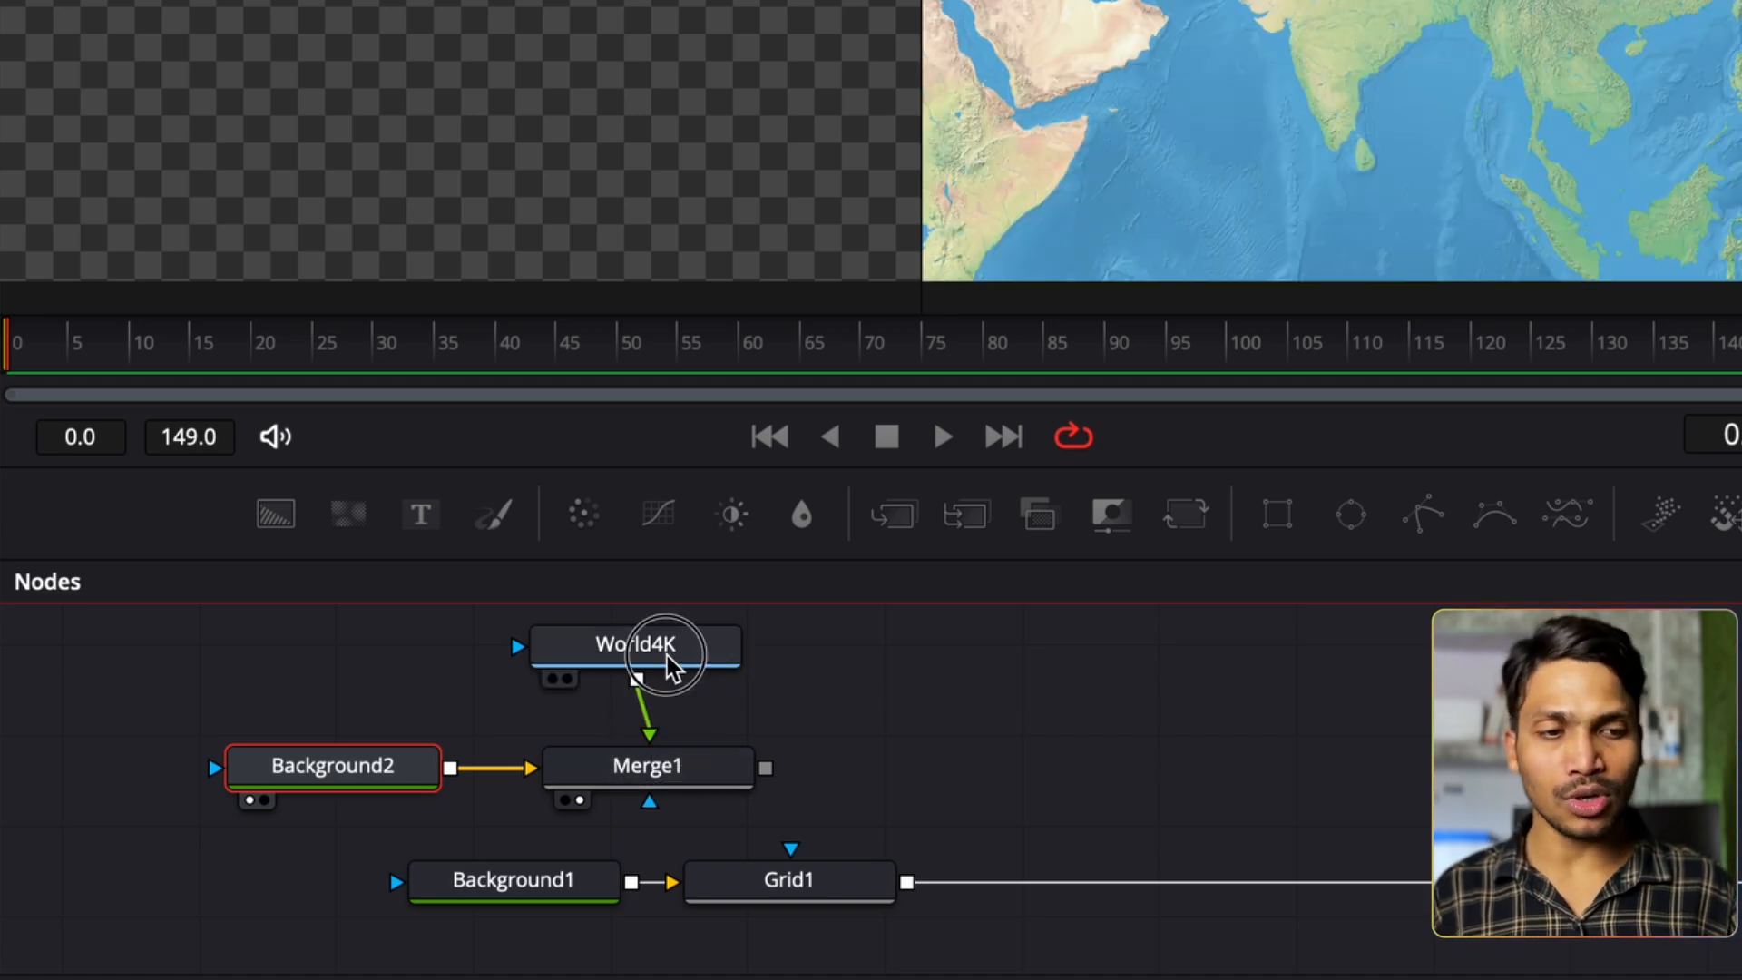
Step: Set Merge1's Size to 0.5 to shrink the world map to half
click(706, 652)
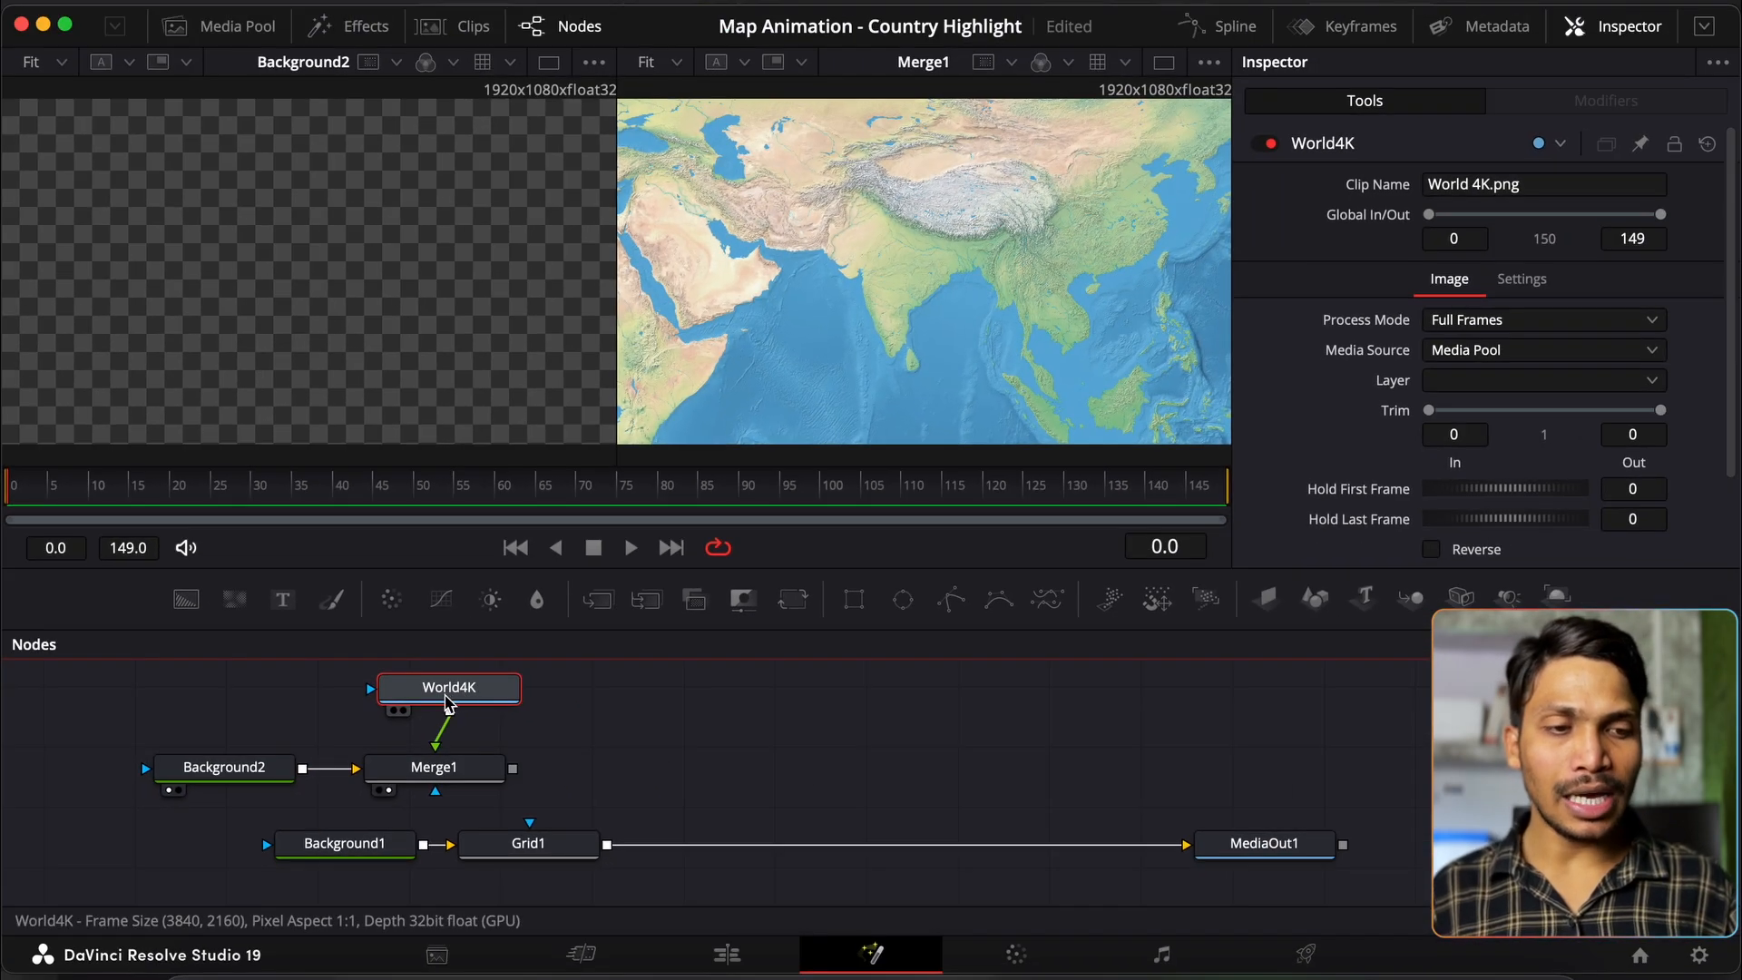
click(439, 767)
drag(475, 709, 462, 707)
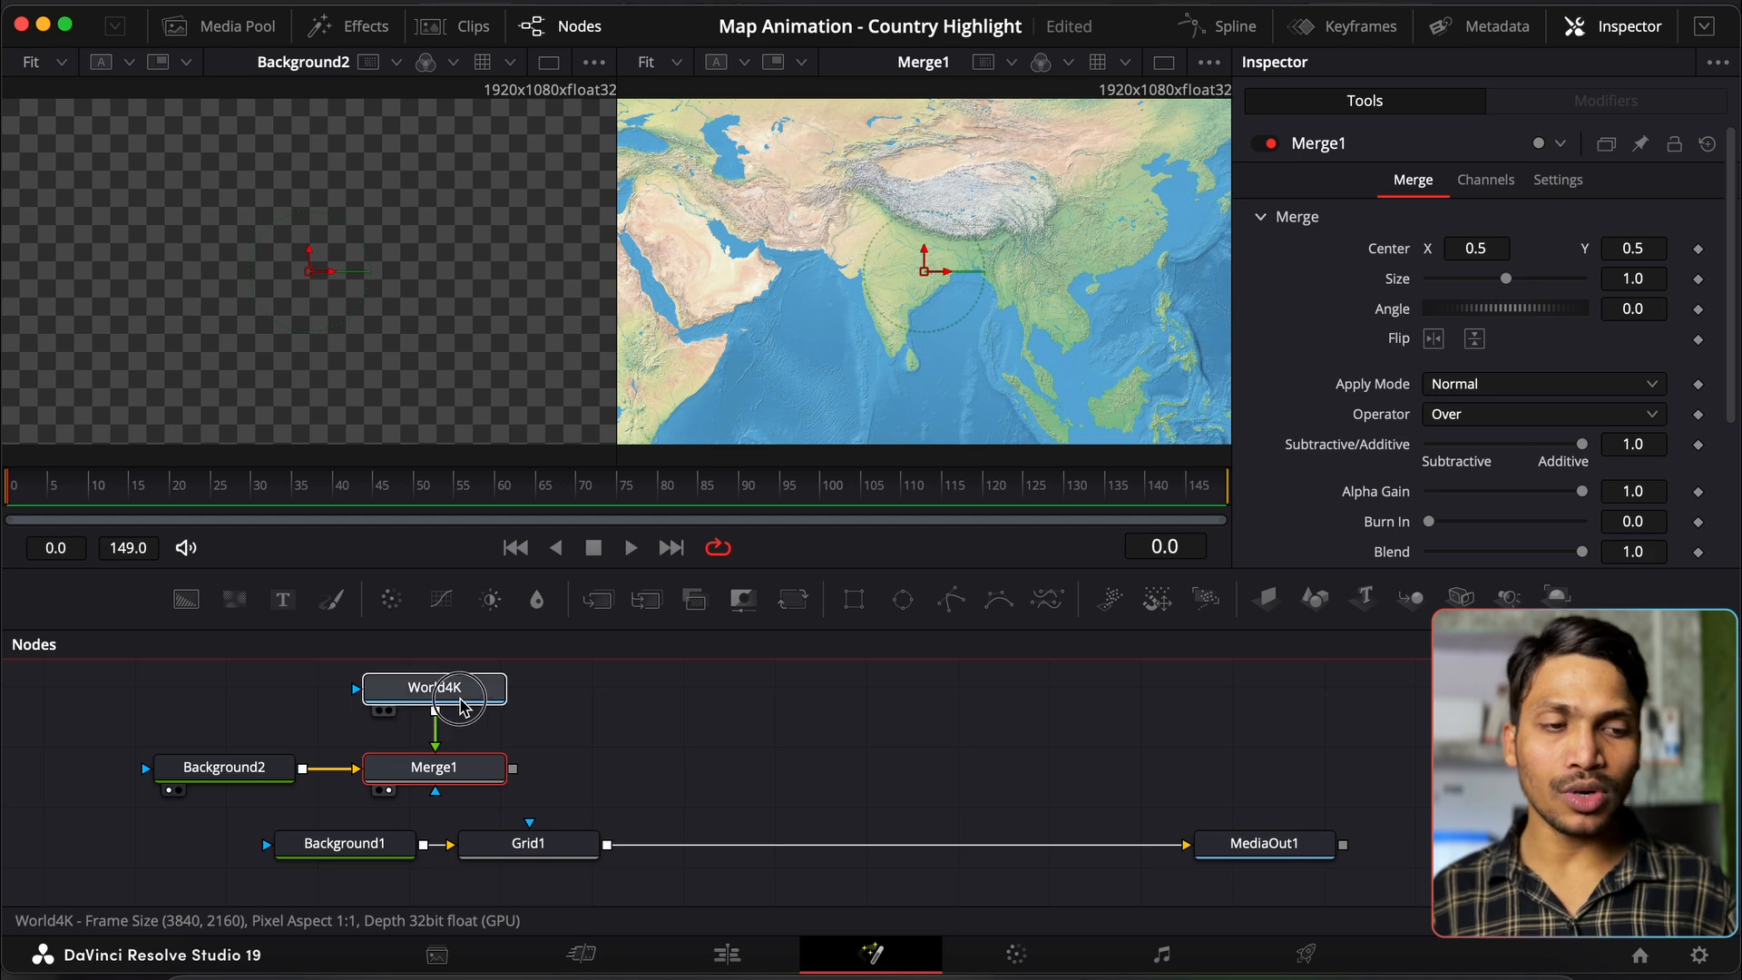
click(454, 704)
click(455, 767)
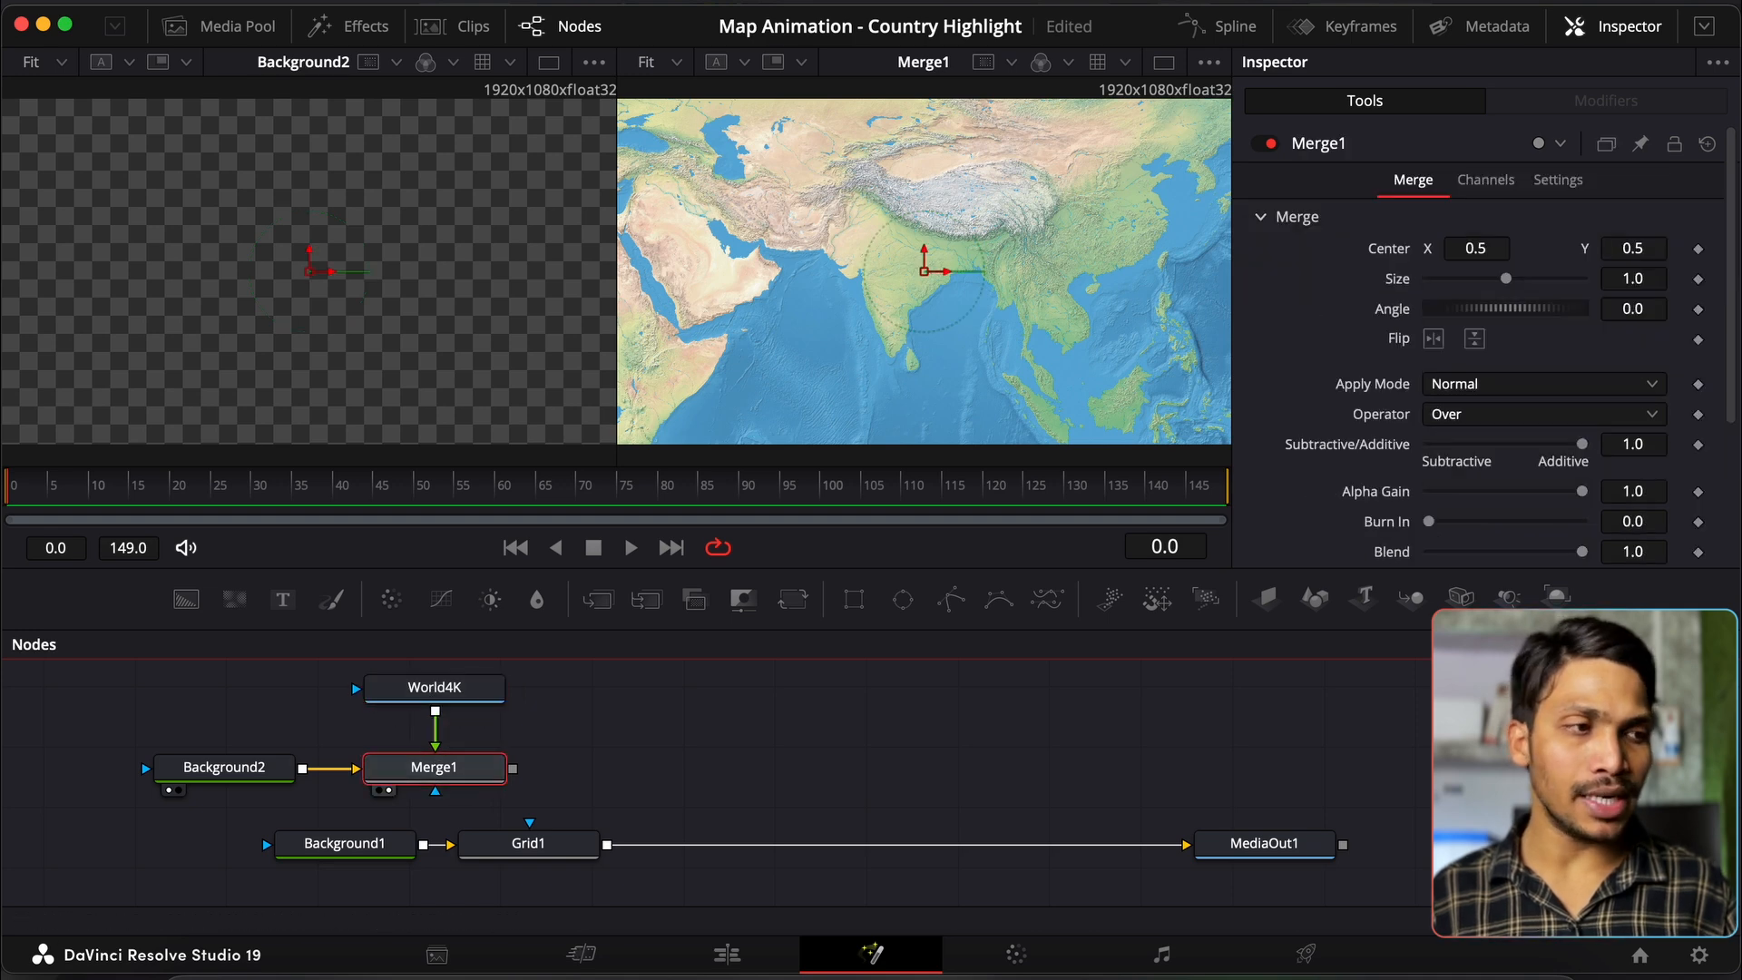
click(1639, 280)
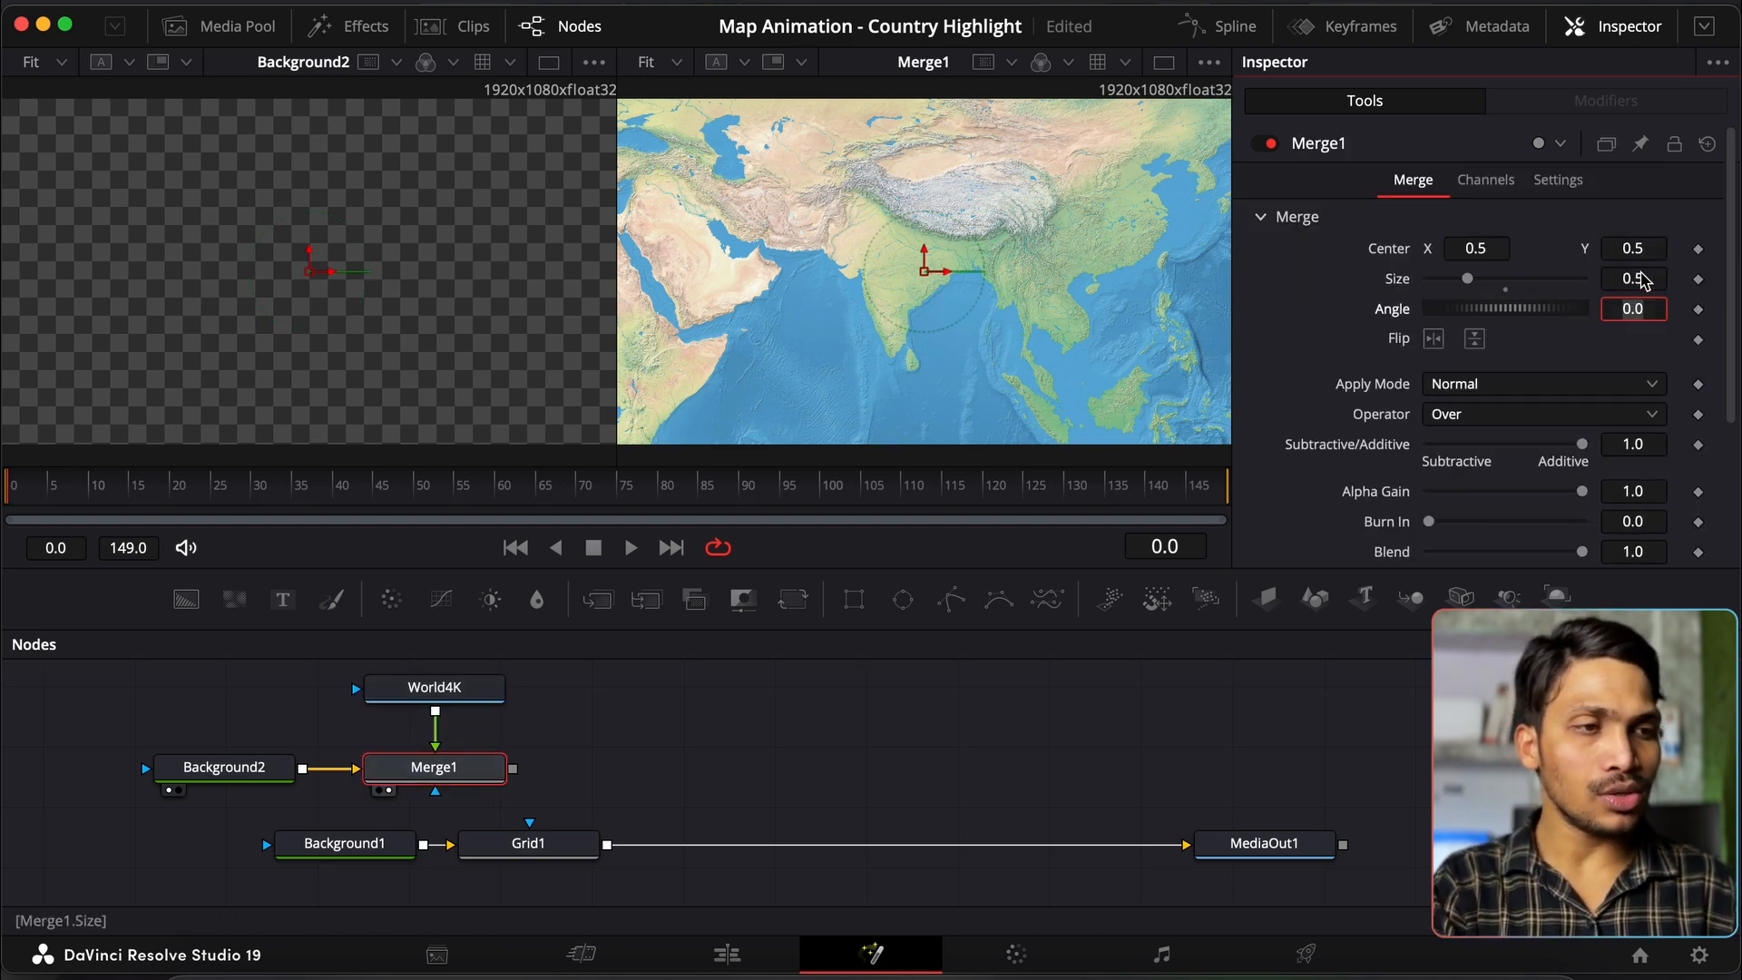
text(.5)
key(Tab)
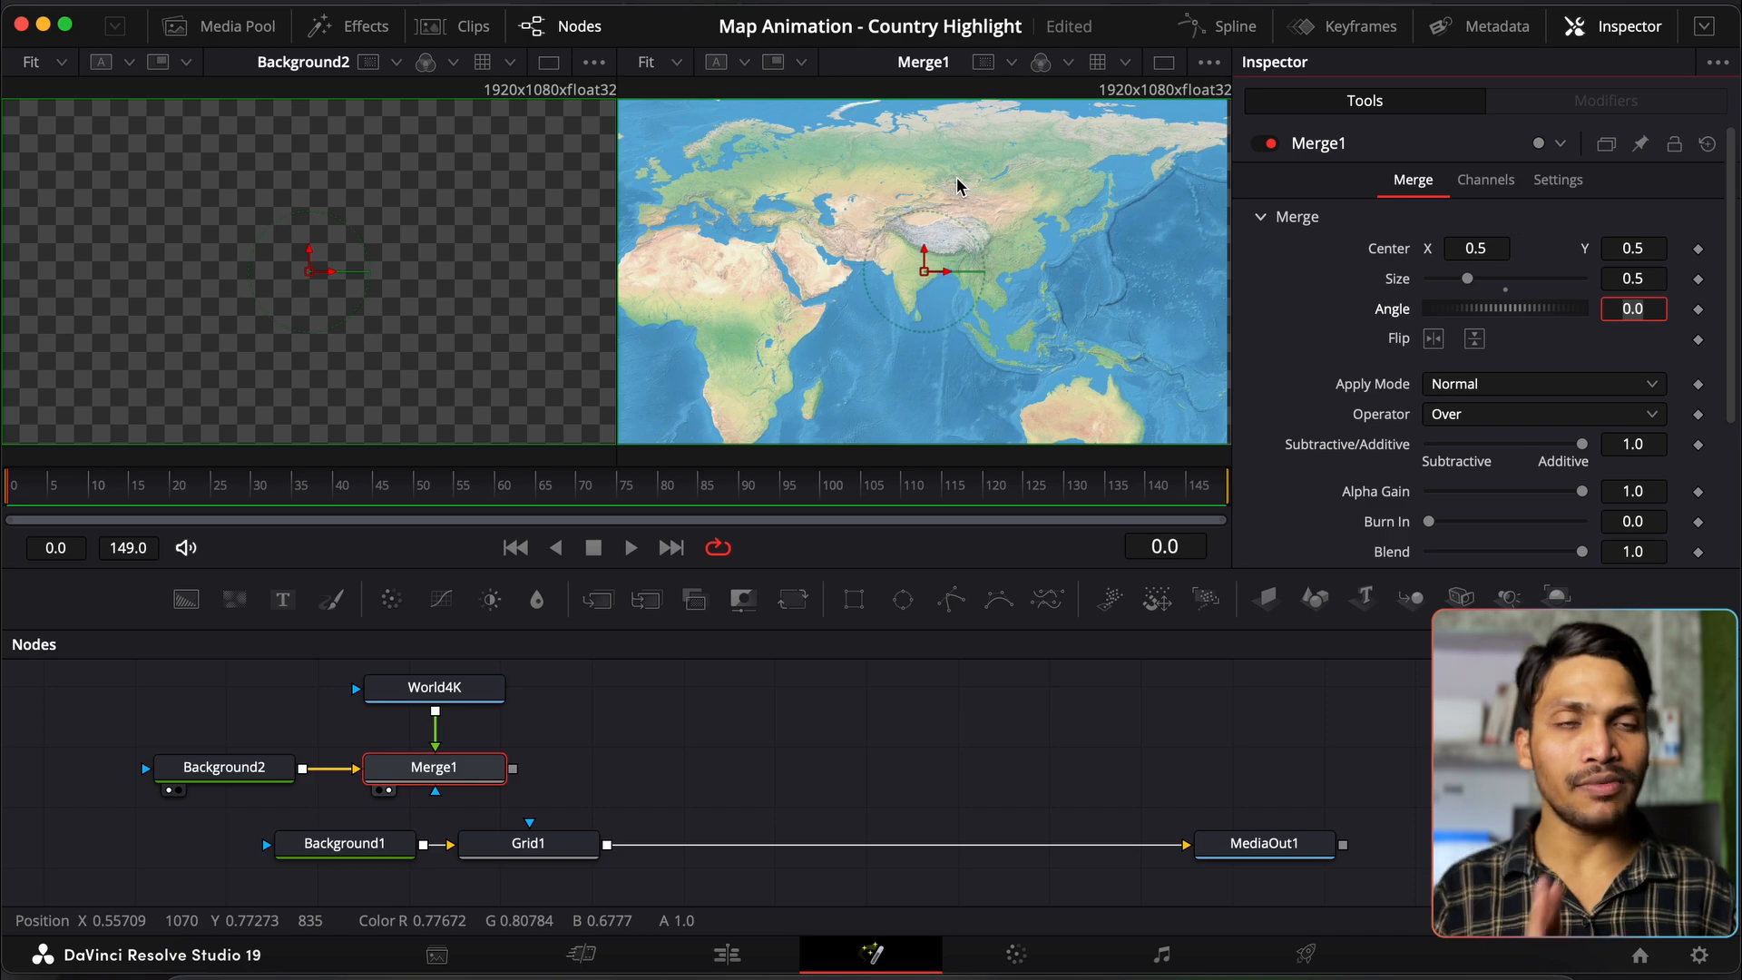
click(194, 957)
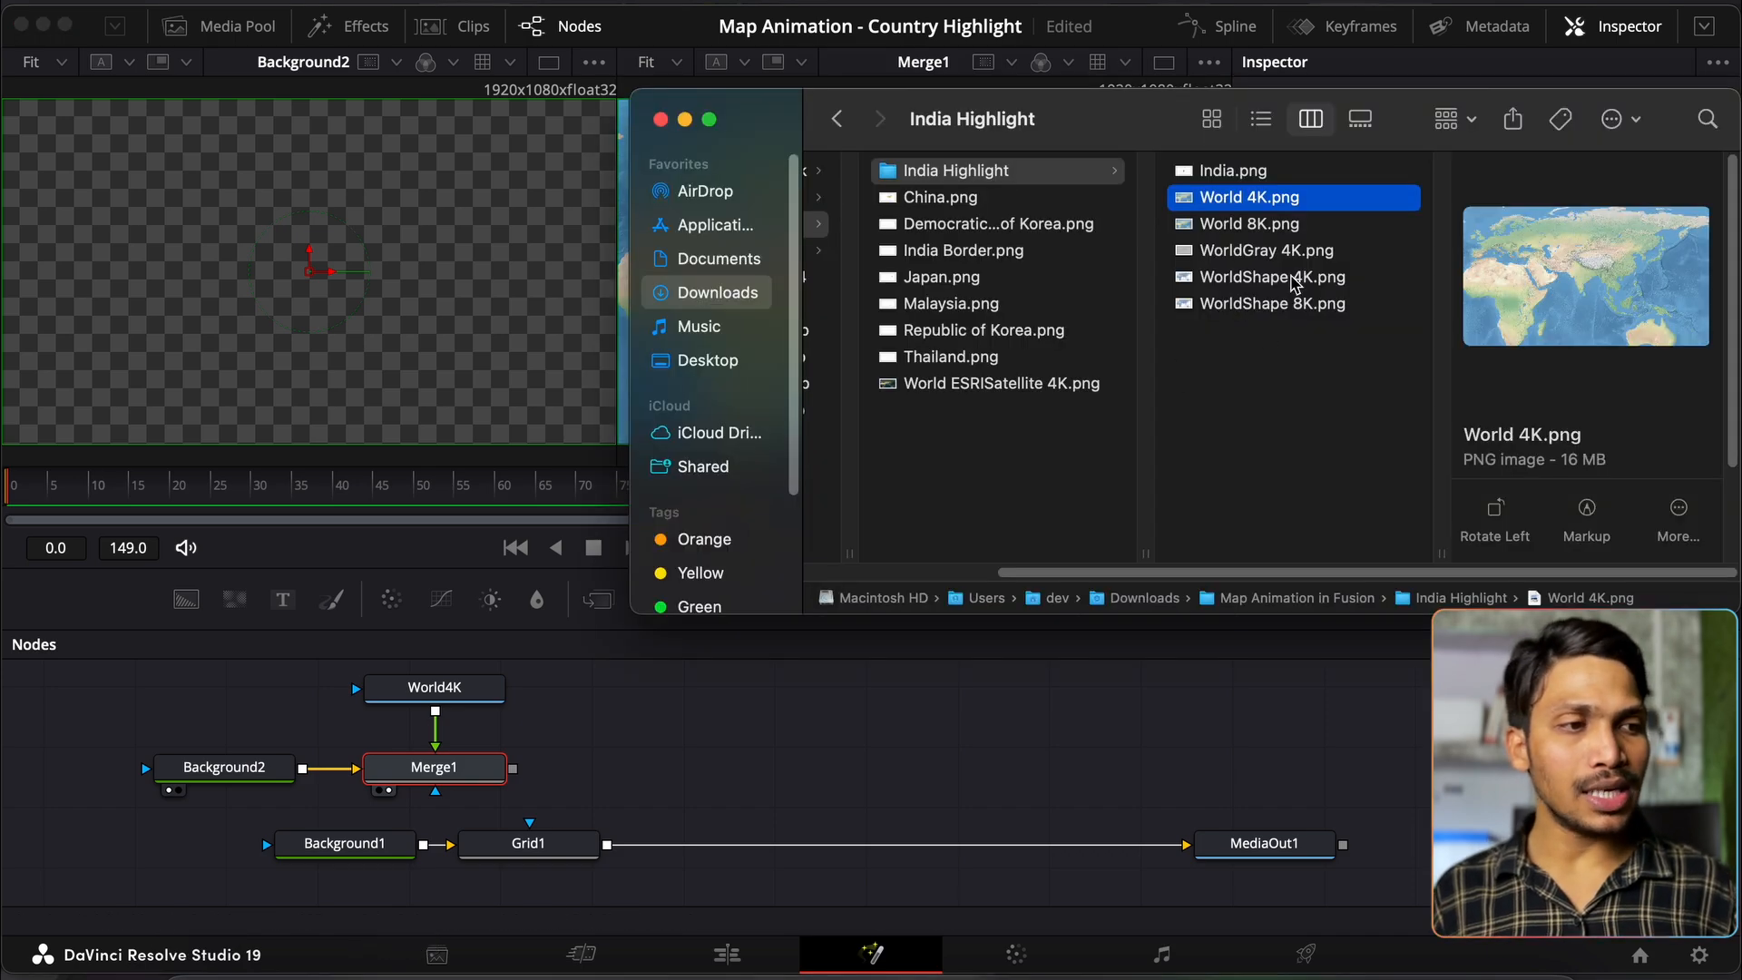
Step: Preview WorldShape 4K.png and import it into the node graph left of World4K
click(1274, 277)
key(space)
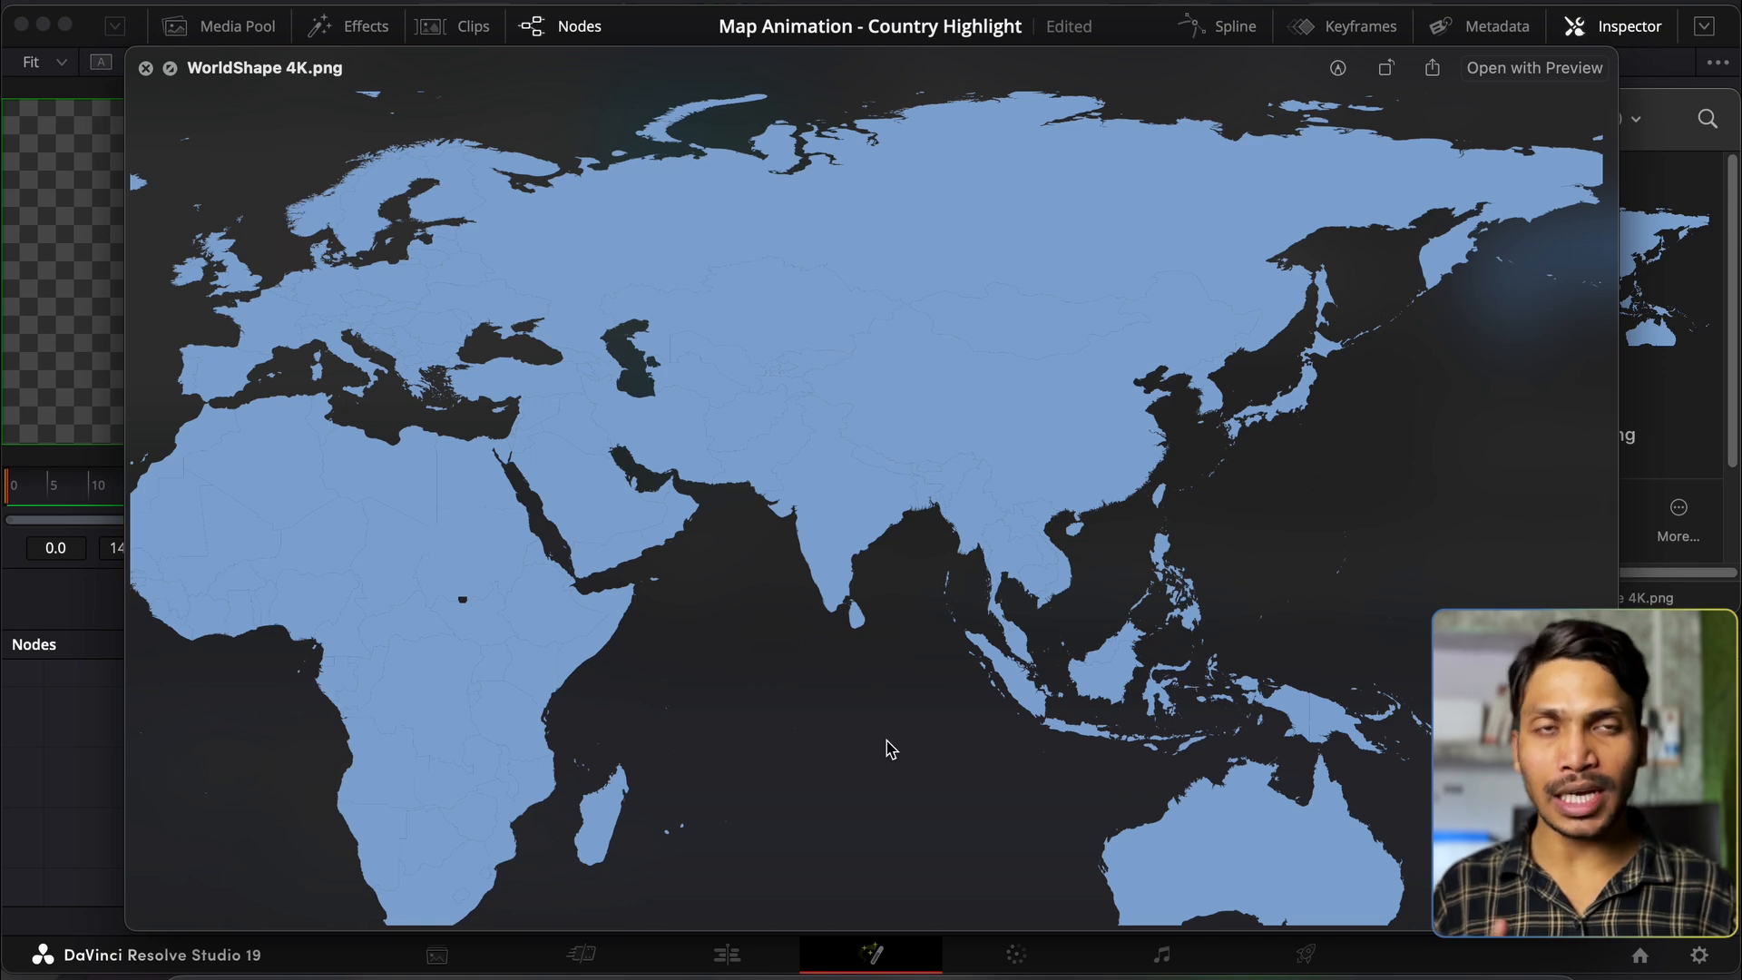
key(space)
drag(1212, 278, 227, 685)
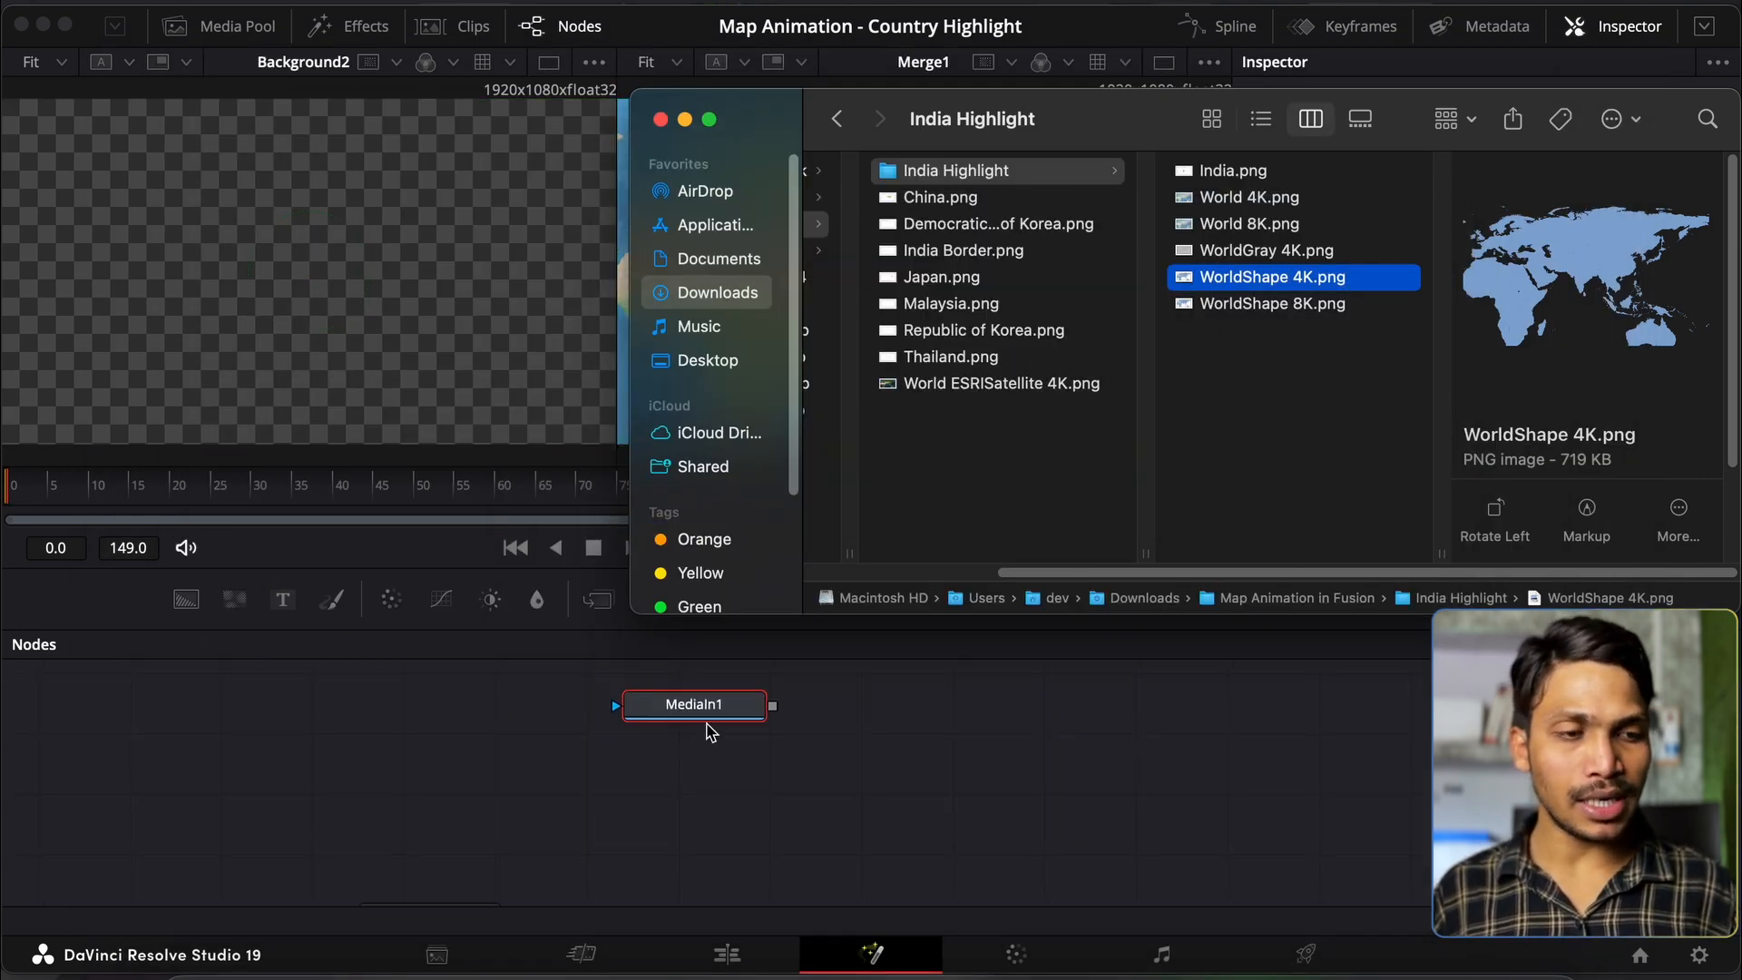
click(709, 727)
drag(714, 707, 498, 867)
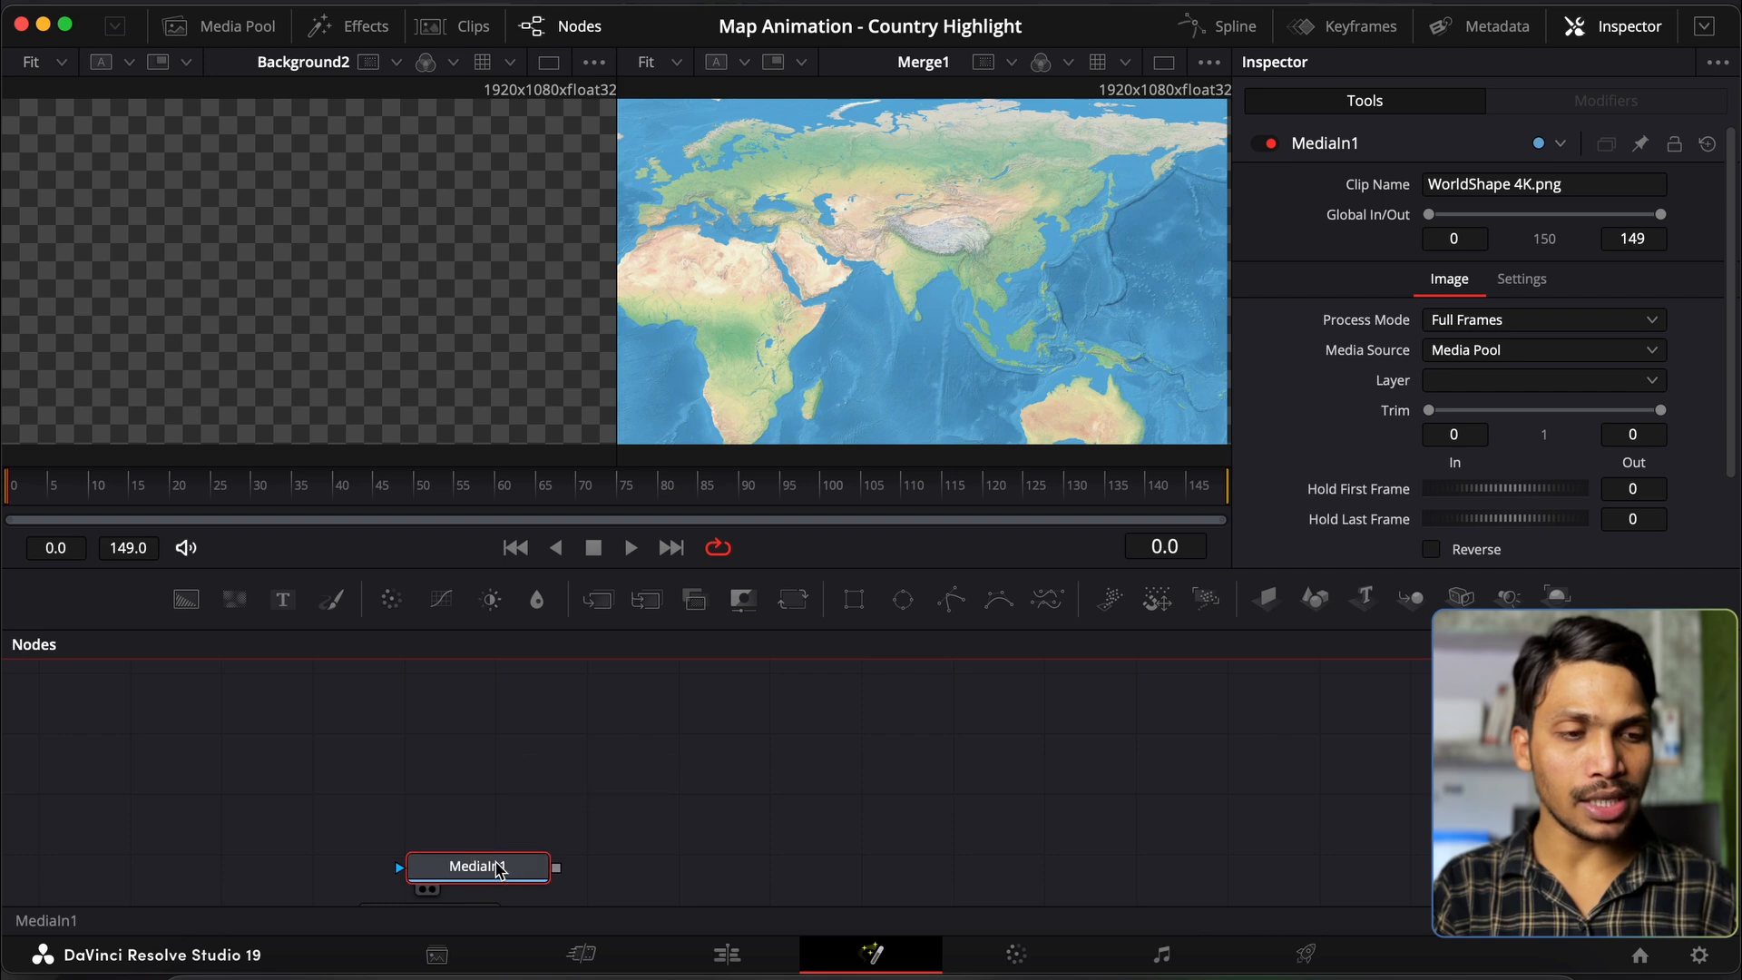
scroll(498, 866, down, 3)
drag(508, 734, 209, 777)
Step: Name the node WorldShape4K and connect it to World4K's mask input
text(WorldShape4)
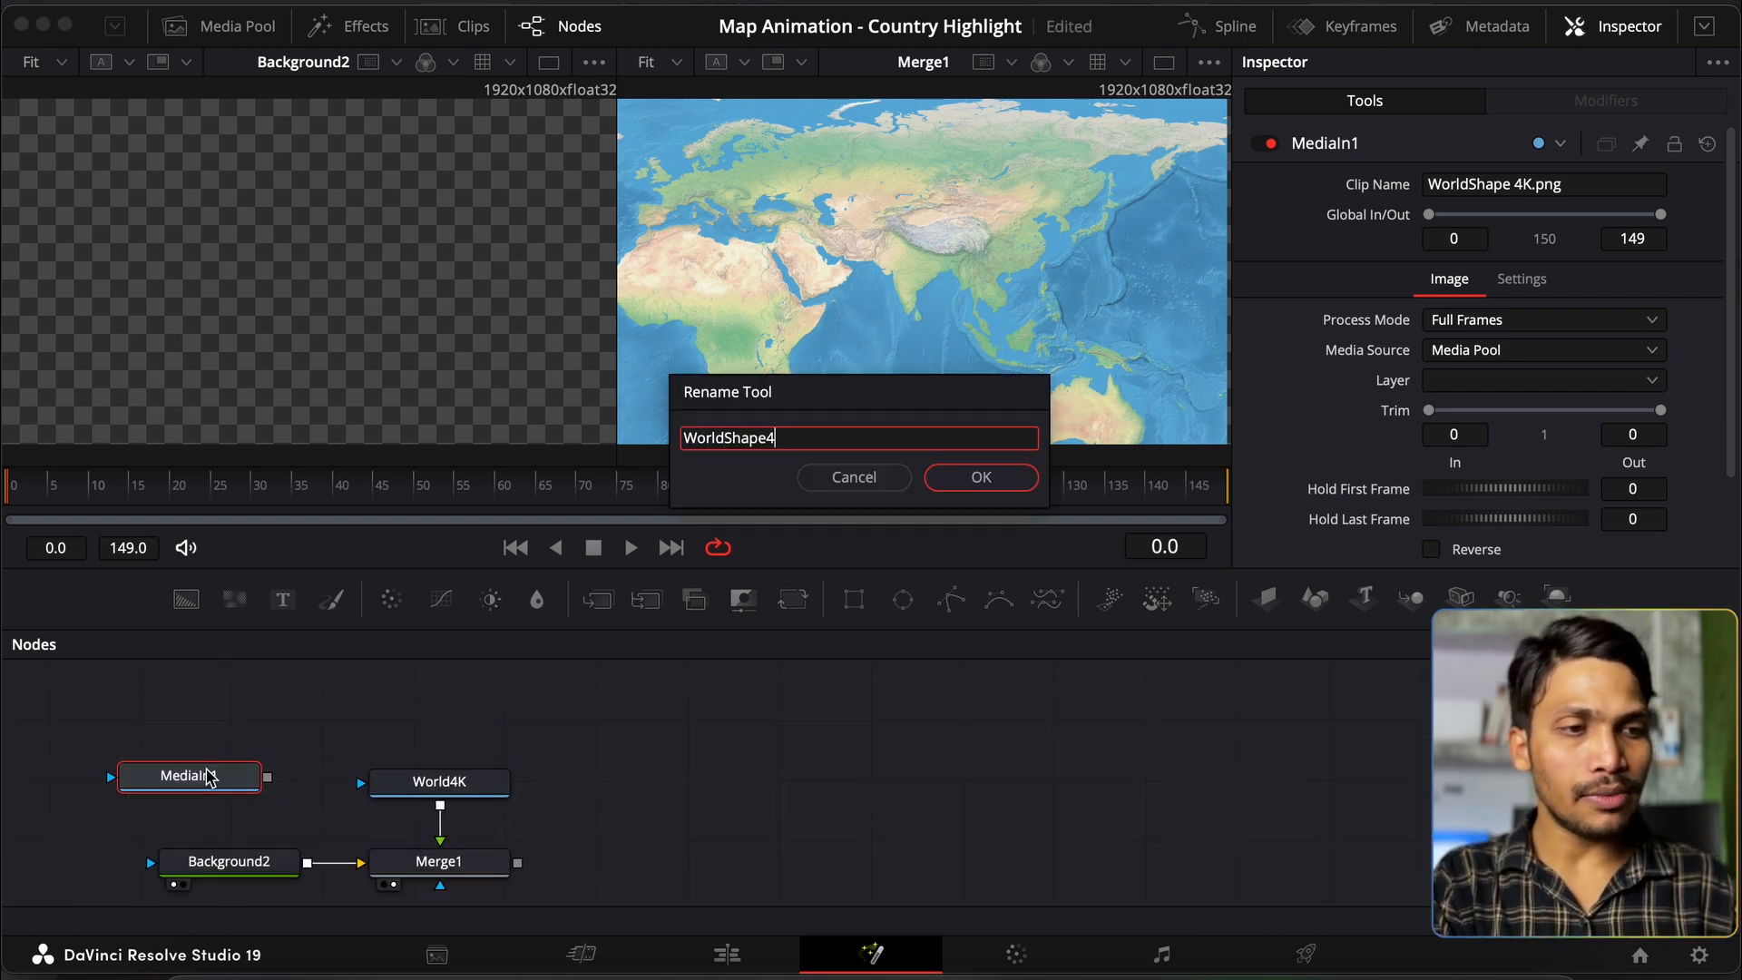
text(K)
key(Return)
drag(267, 776, 378, 789)
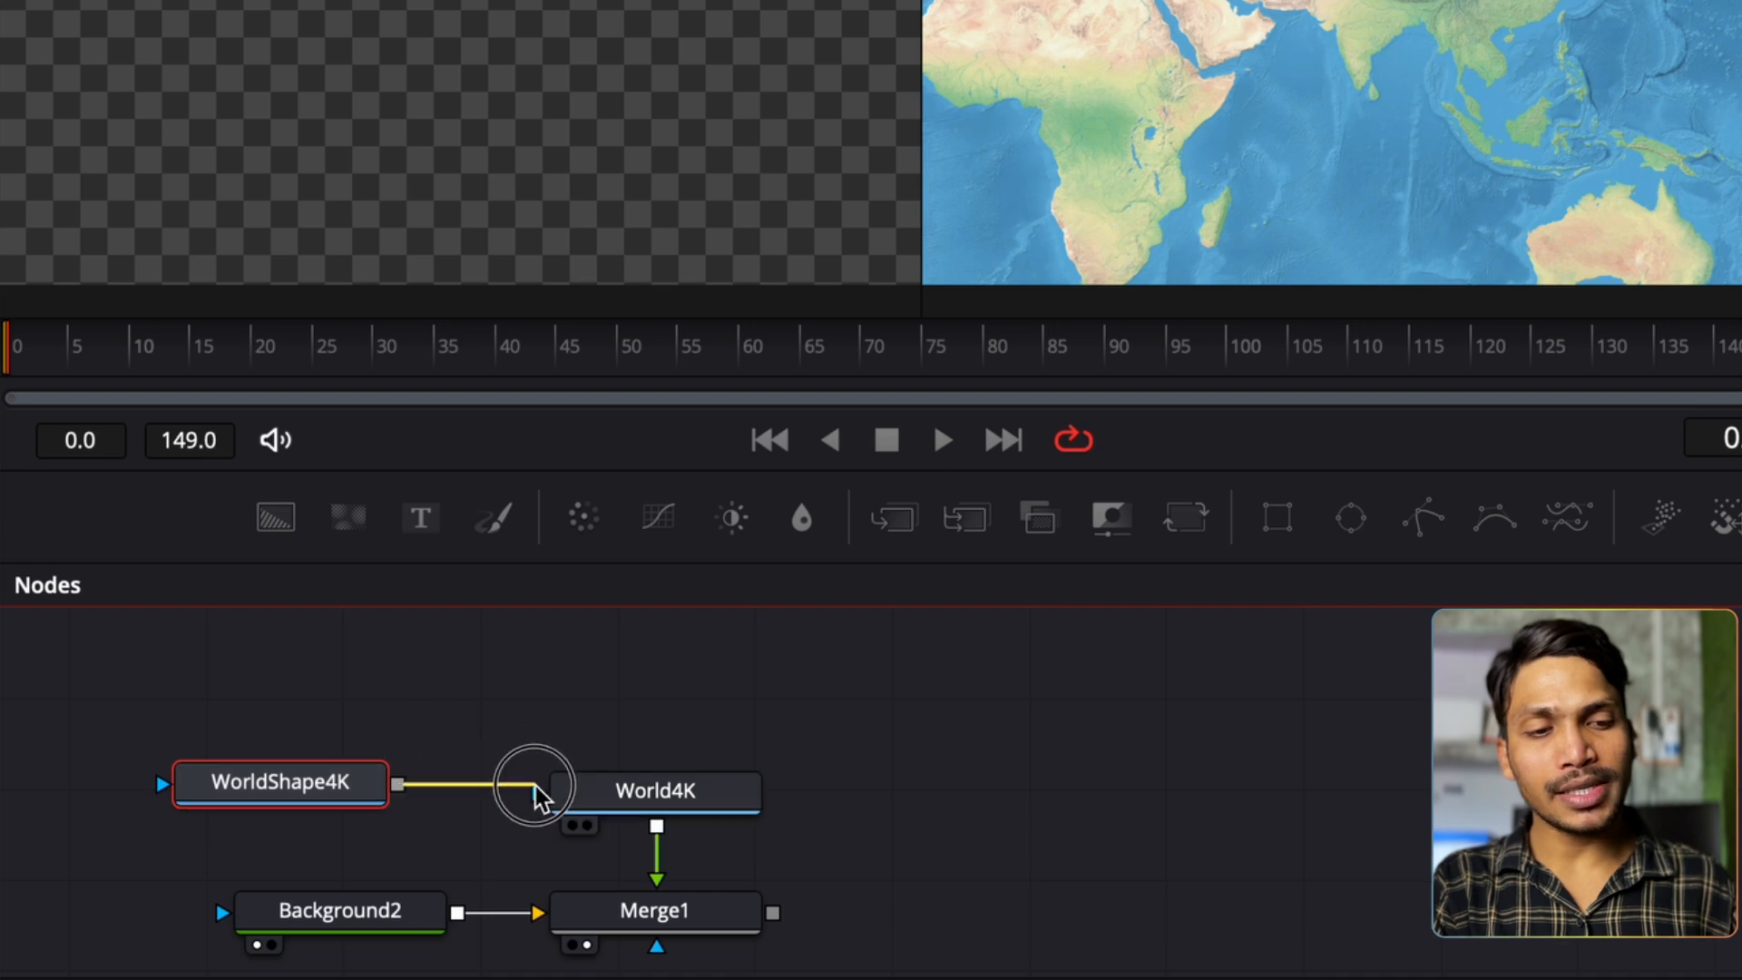
drag(564, 806, 570, 805)
drag(342, 786, 401, 790)
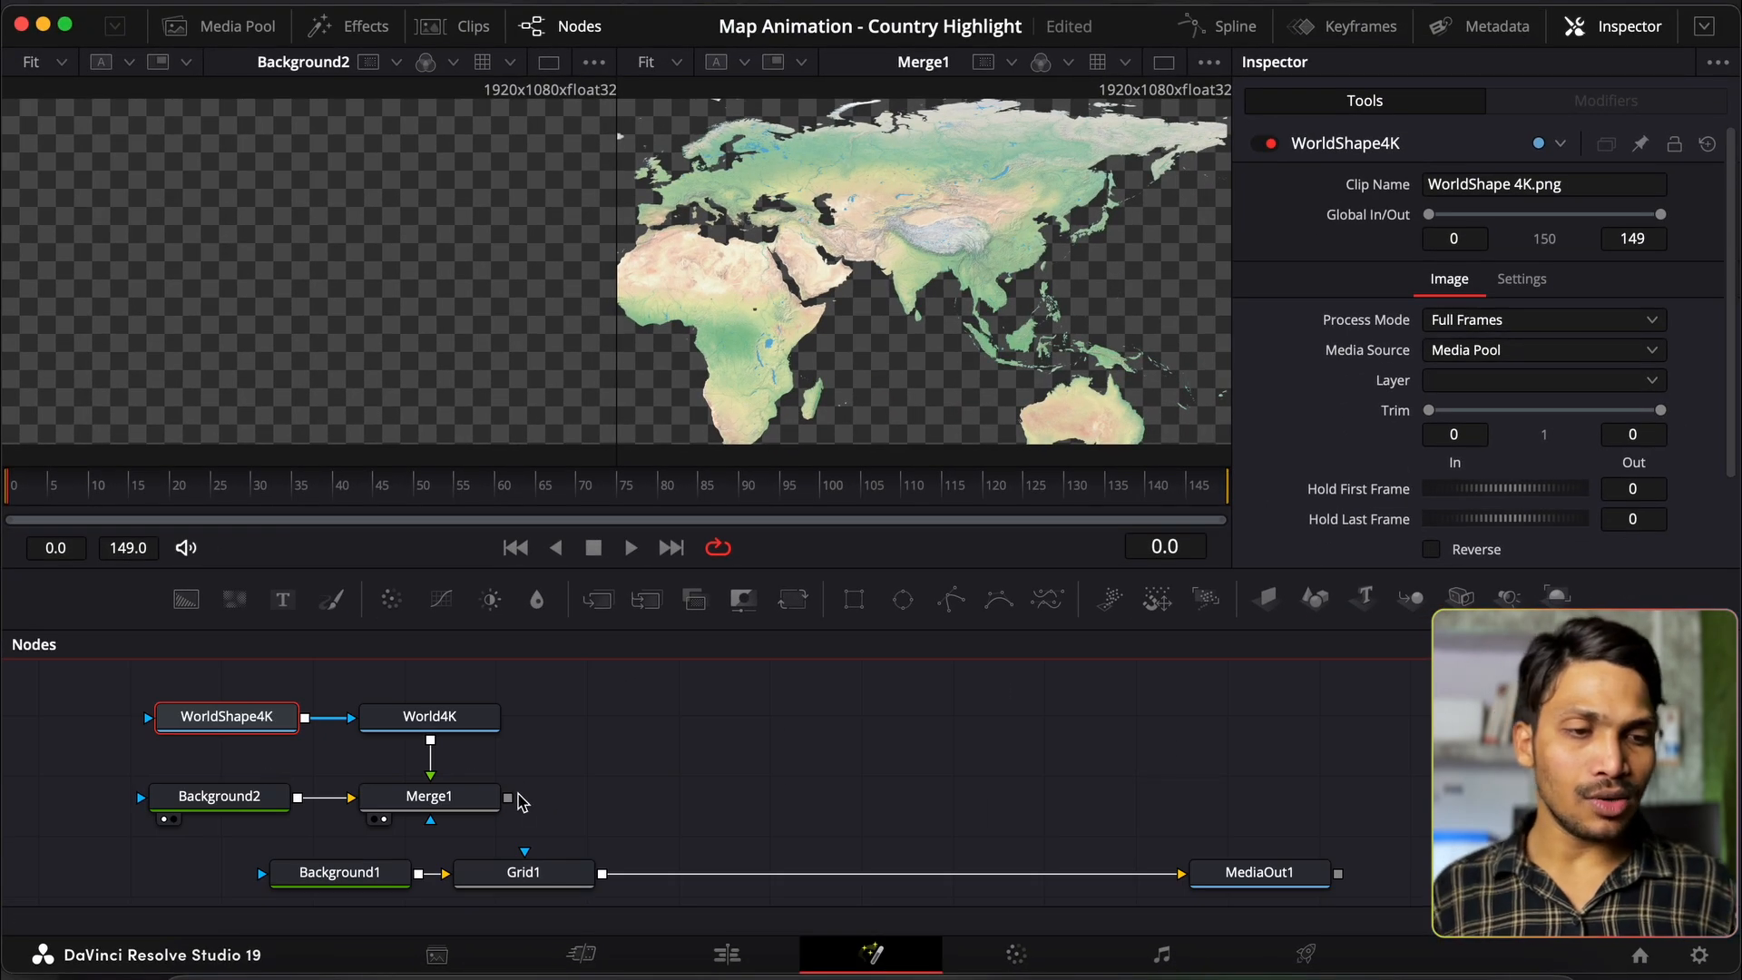
Step: Insert Merge2 before MediaOut1 with Merge1 as foreground, view the output, and add Merge3 after Merge1
drag(595, 601, 1070, 878)
drag(507, 769, 1074, 826)
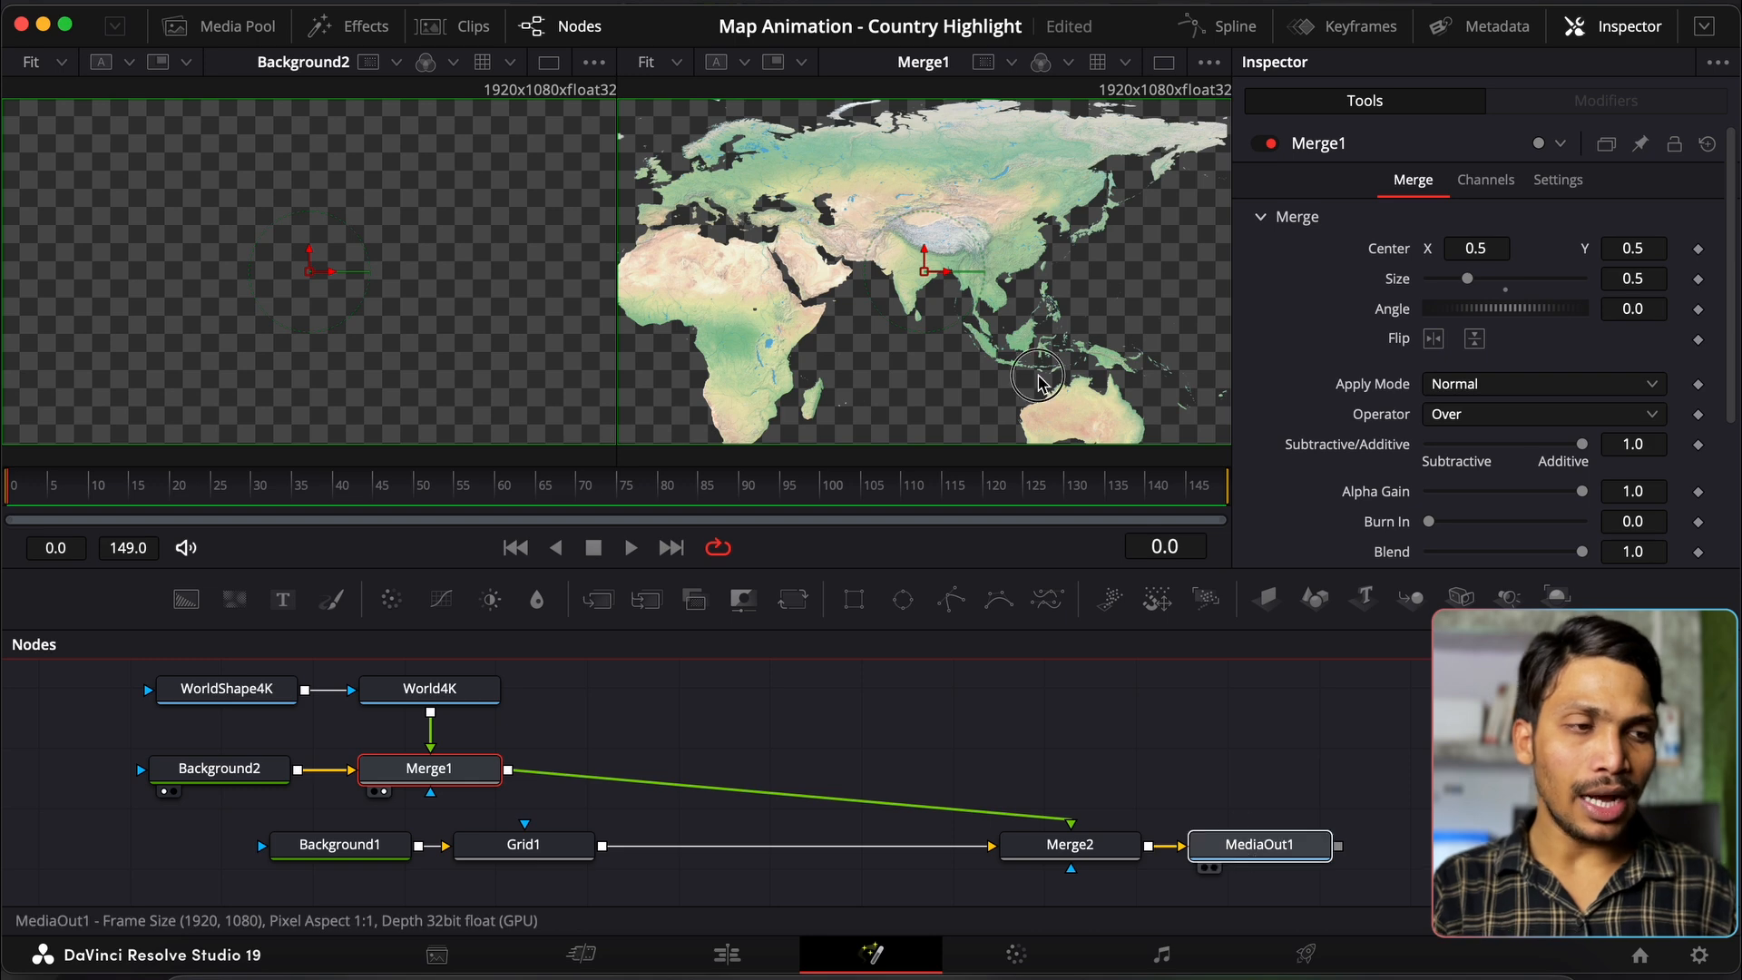
drag(1095, 482, 1038, 373)
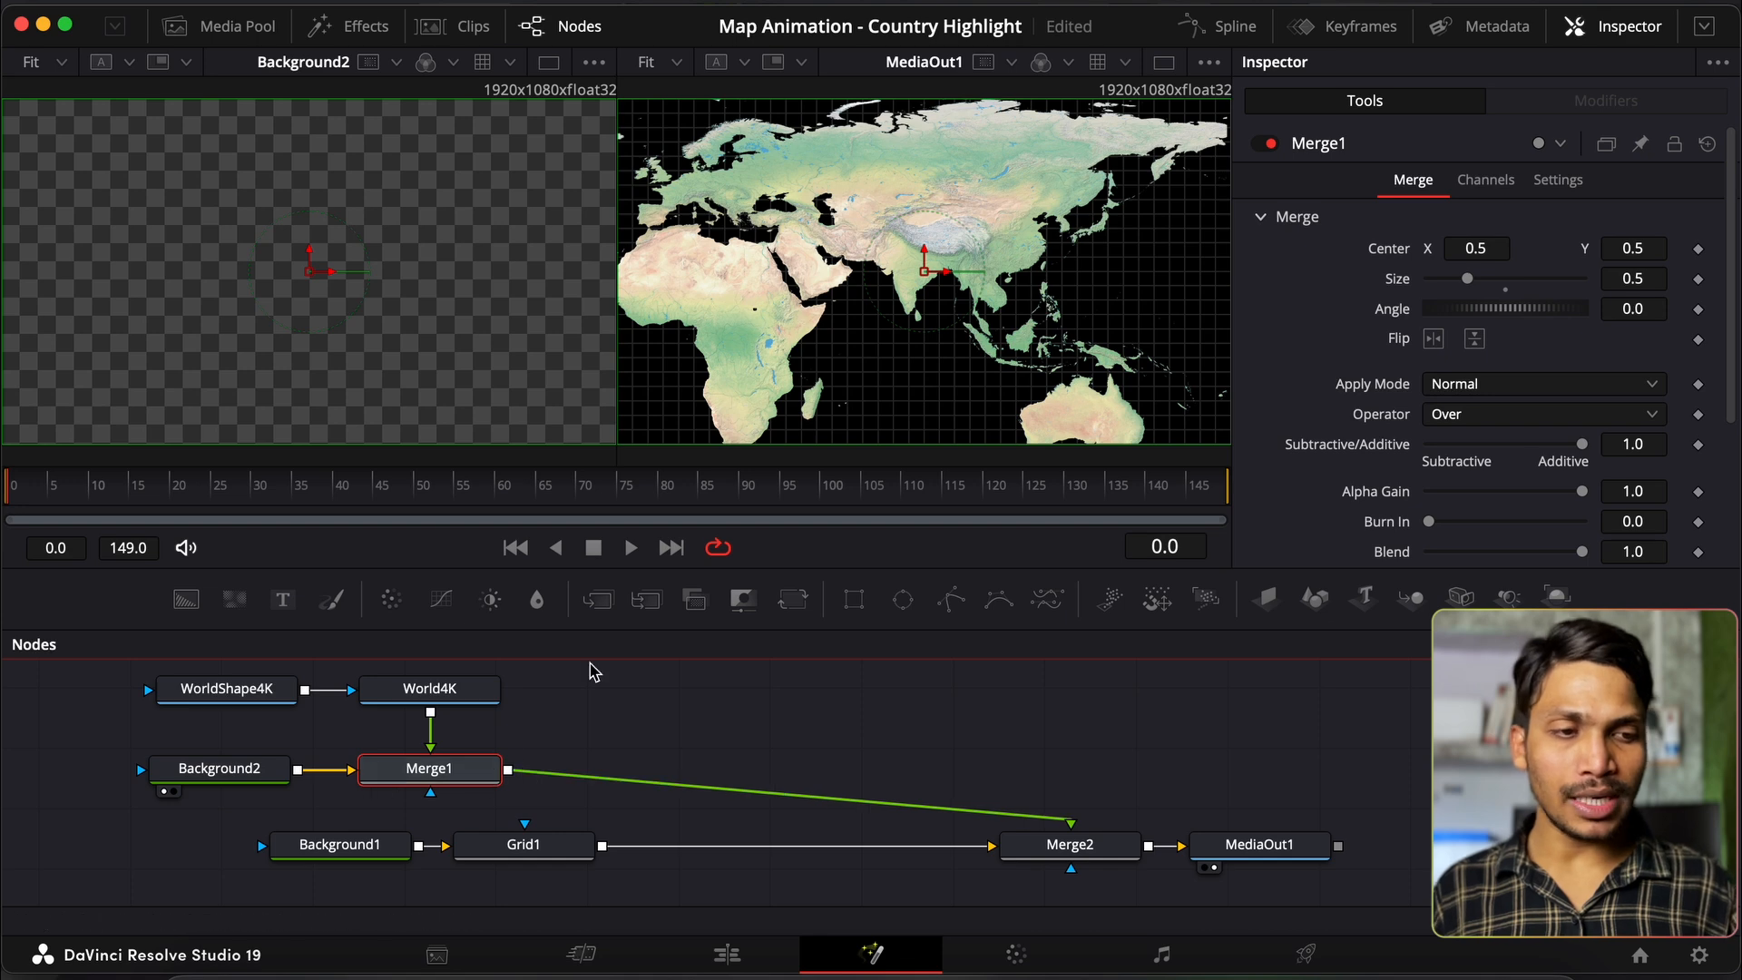
click(604, 609)
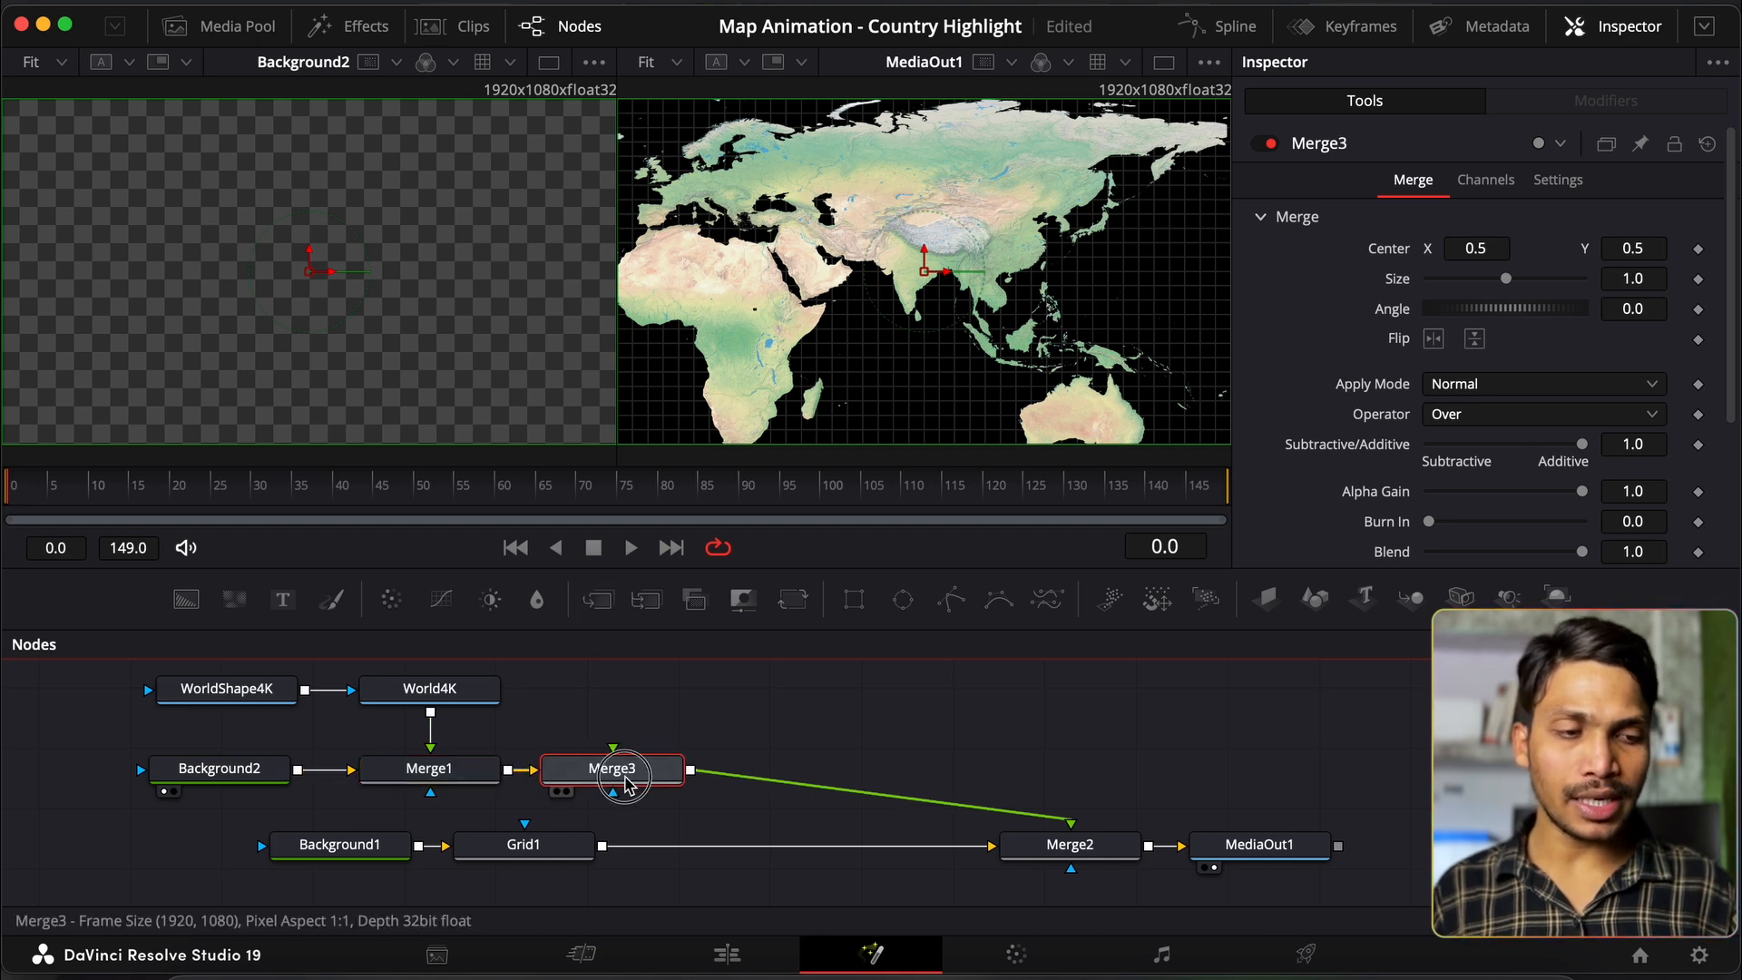
click(195, 960)
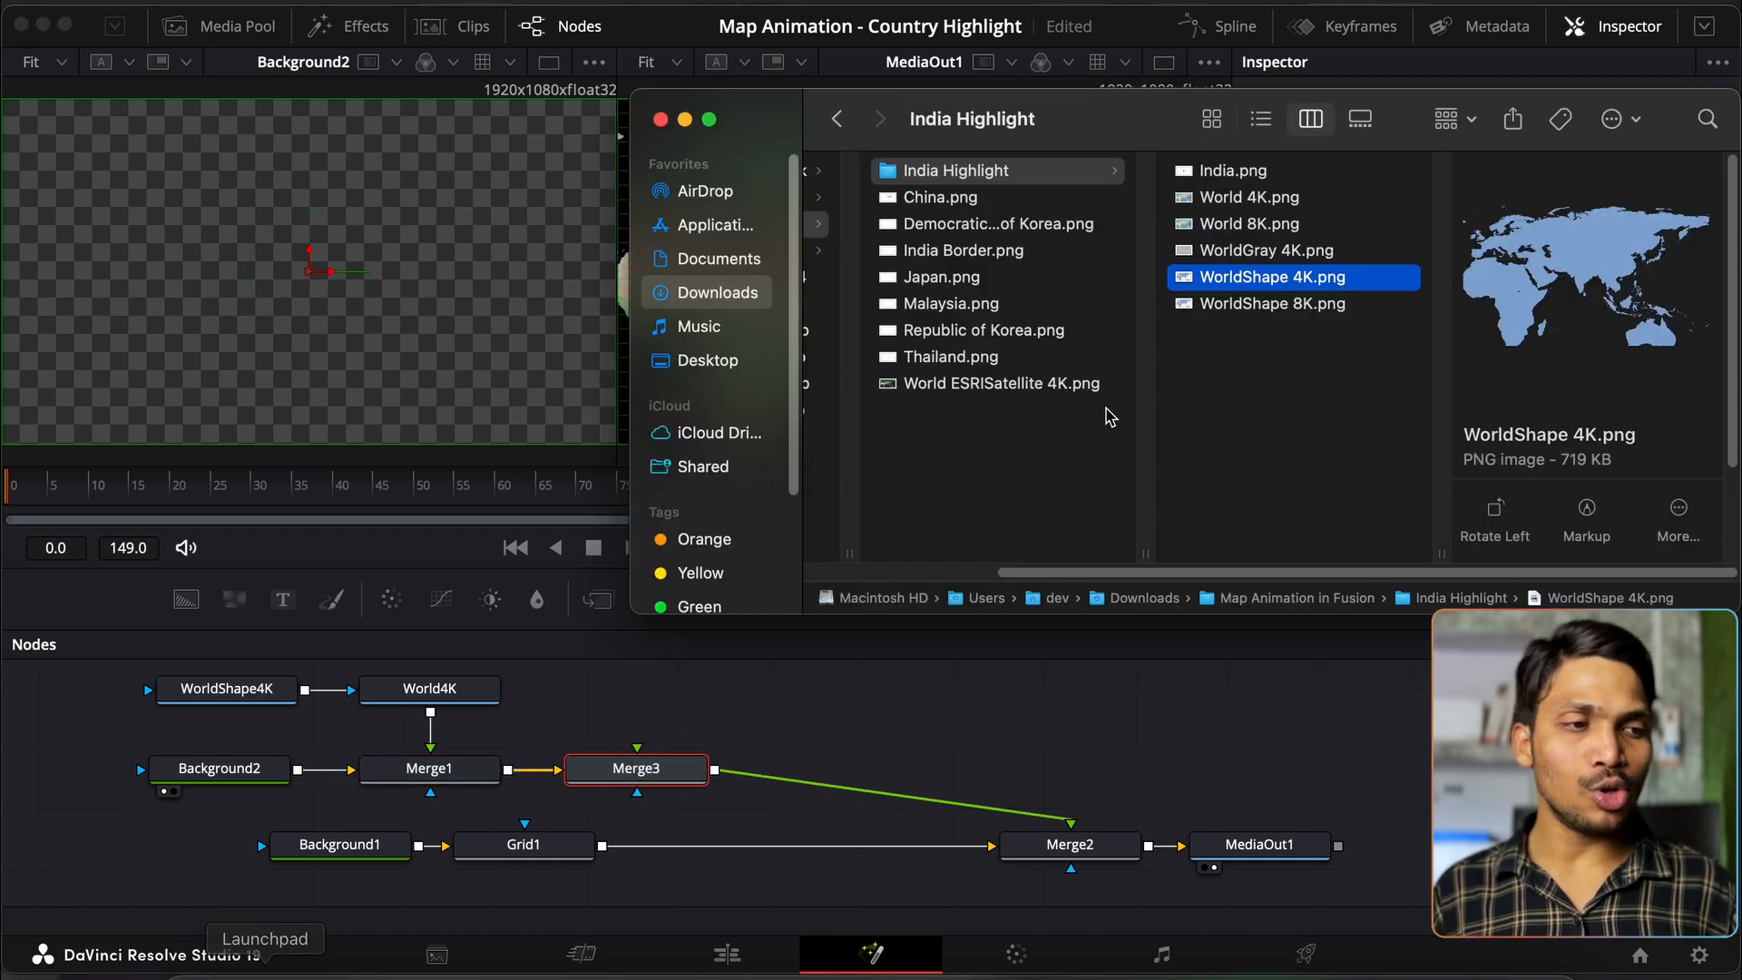
Step: Import India.png as a node named India above the WorldShape row
drag(1220, 170, 636, 714)
key(F2)
text(ndia)
key(Return)
key(1)
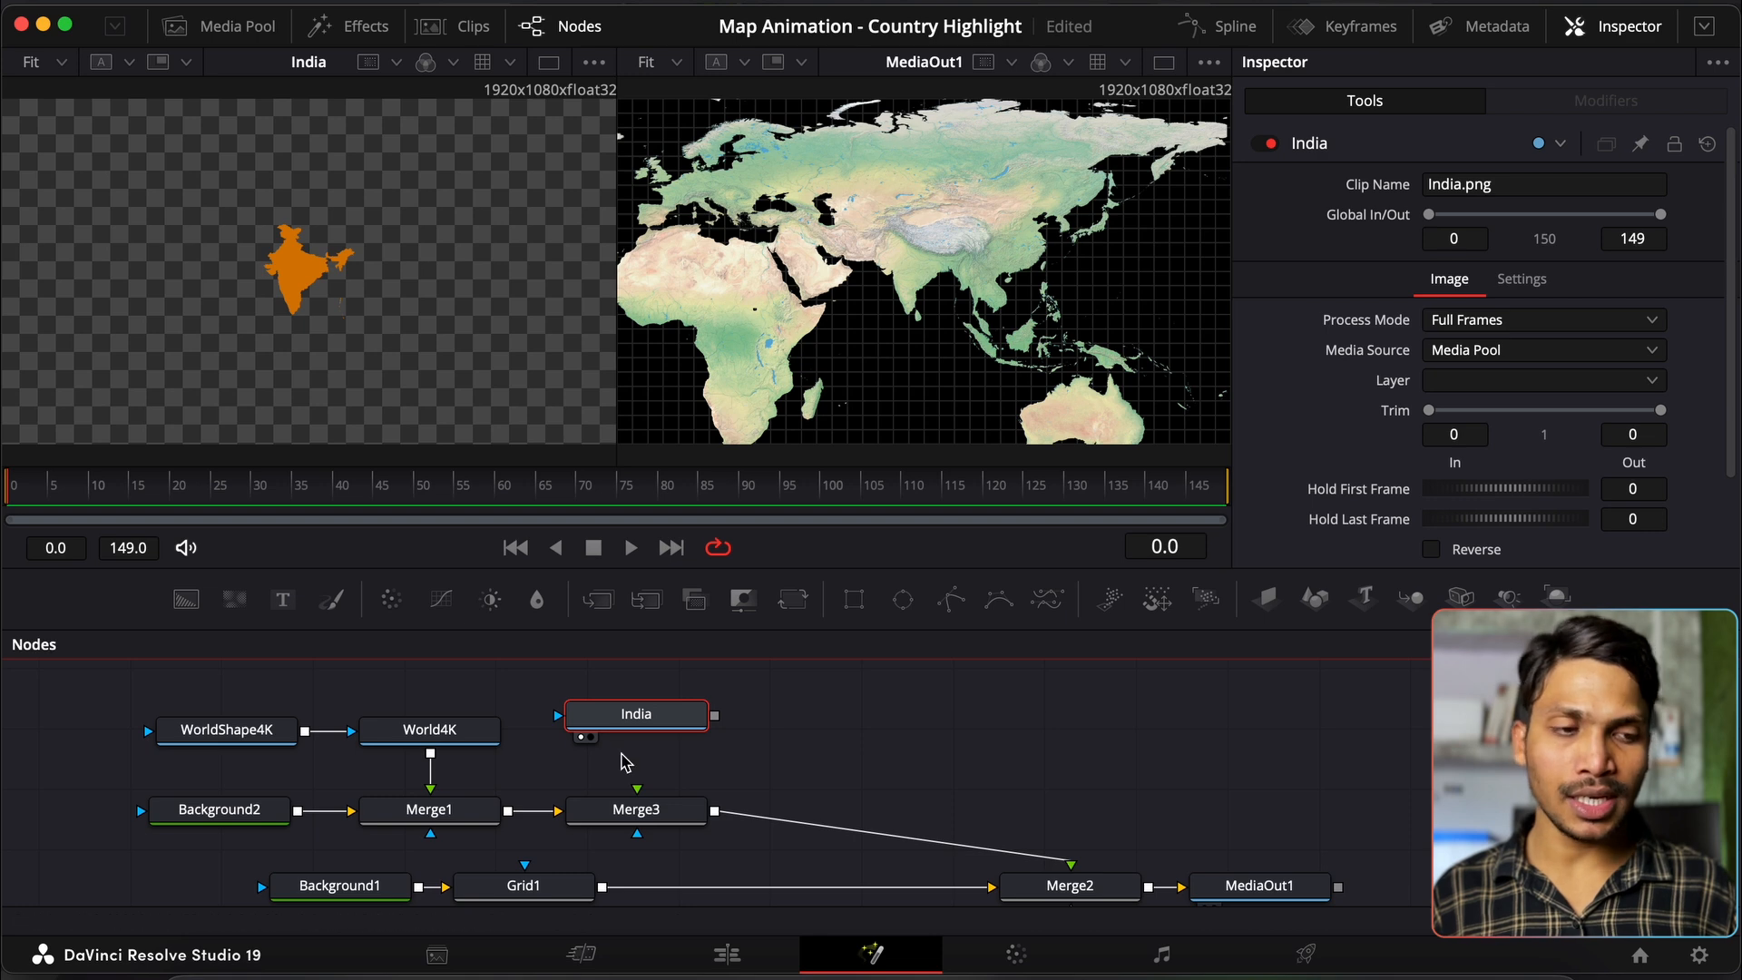
scroll(638, 759, up, 1)
drag(638, 759, 638, 718)
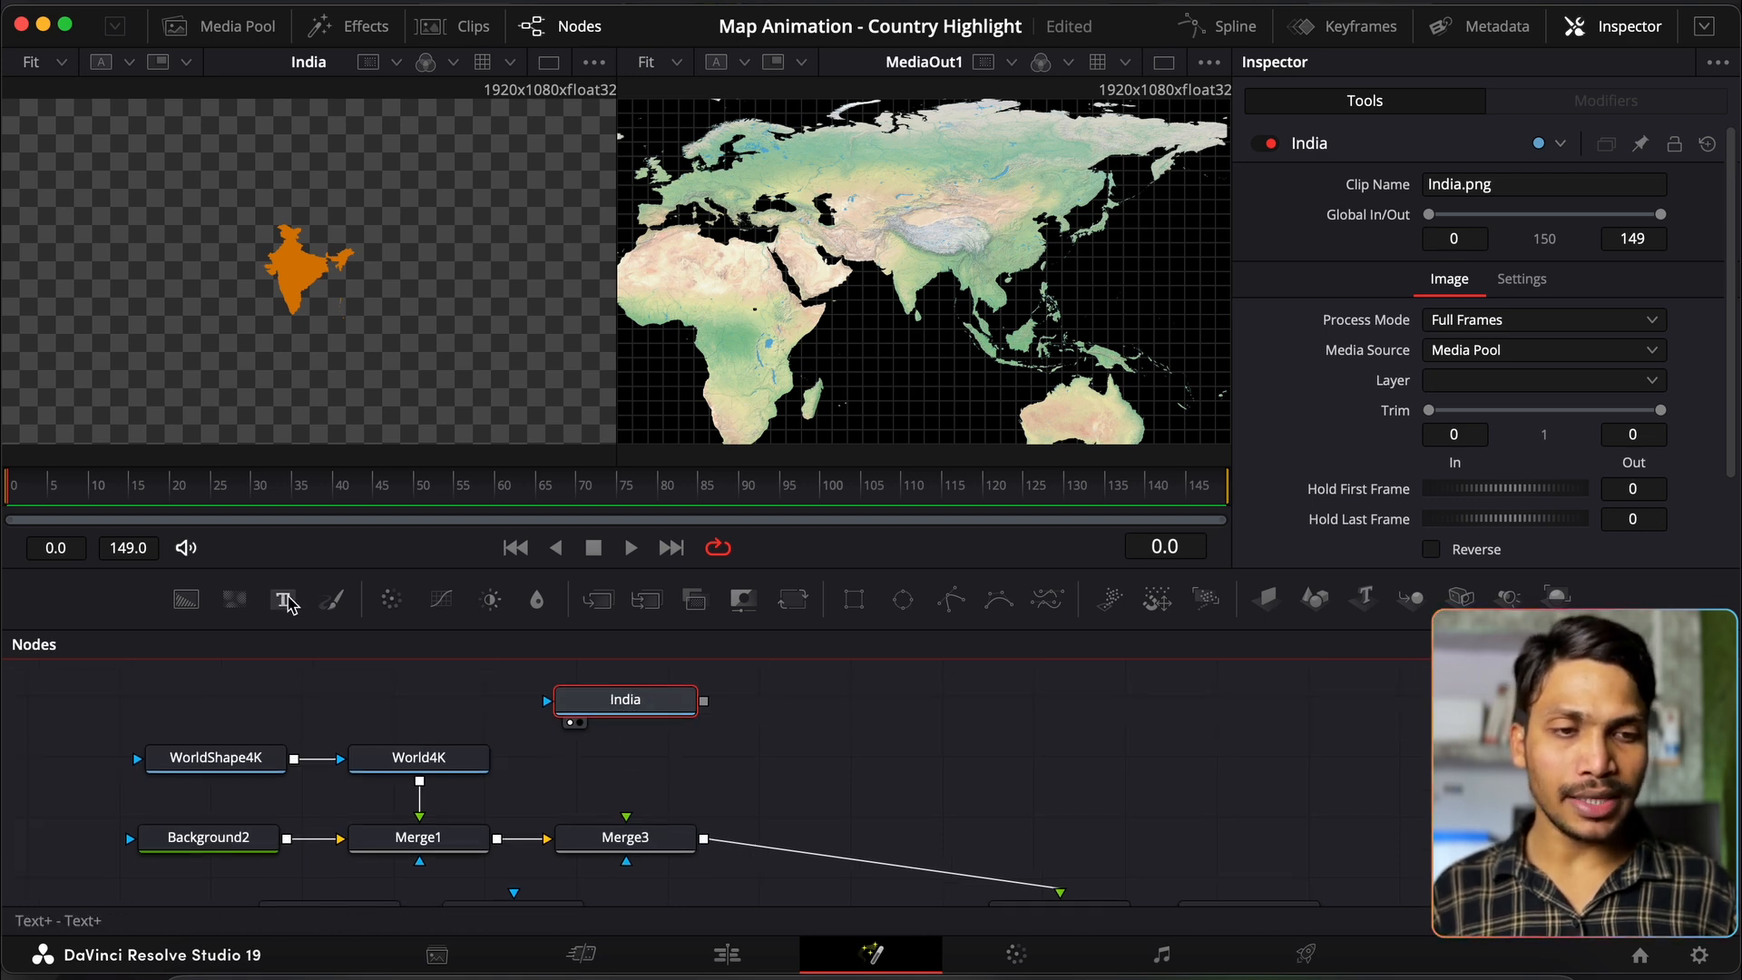
Step: Add a FastNoise node and feed the India node into FastNoise1
drag(234, 599, 857, 726)
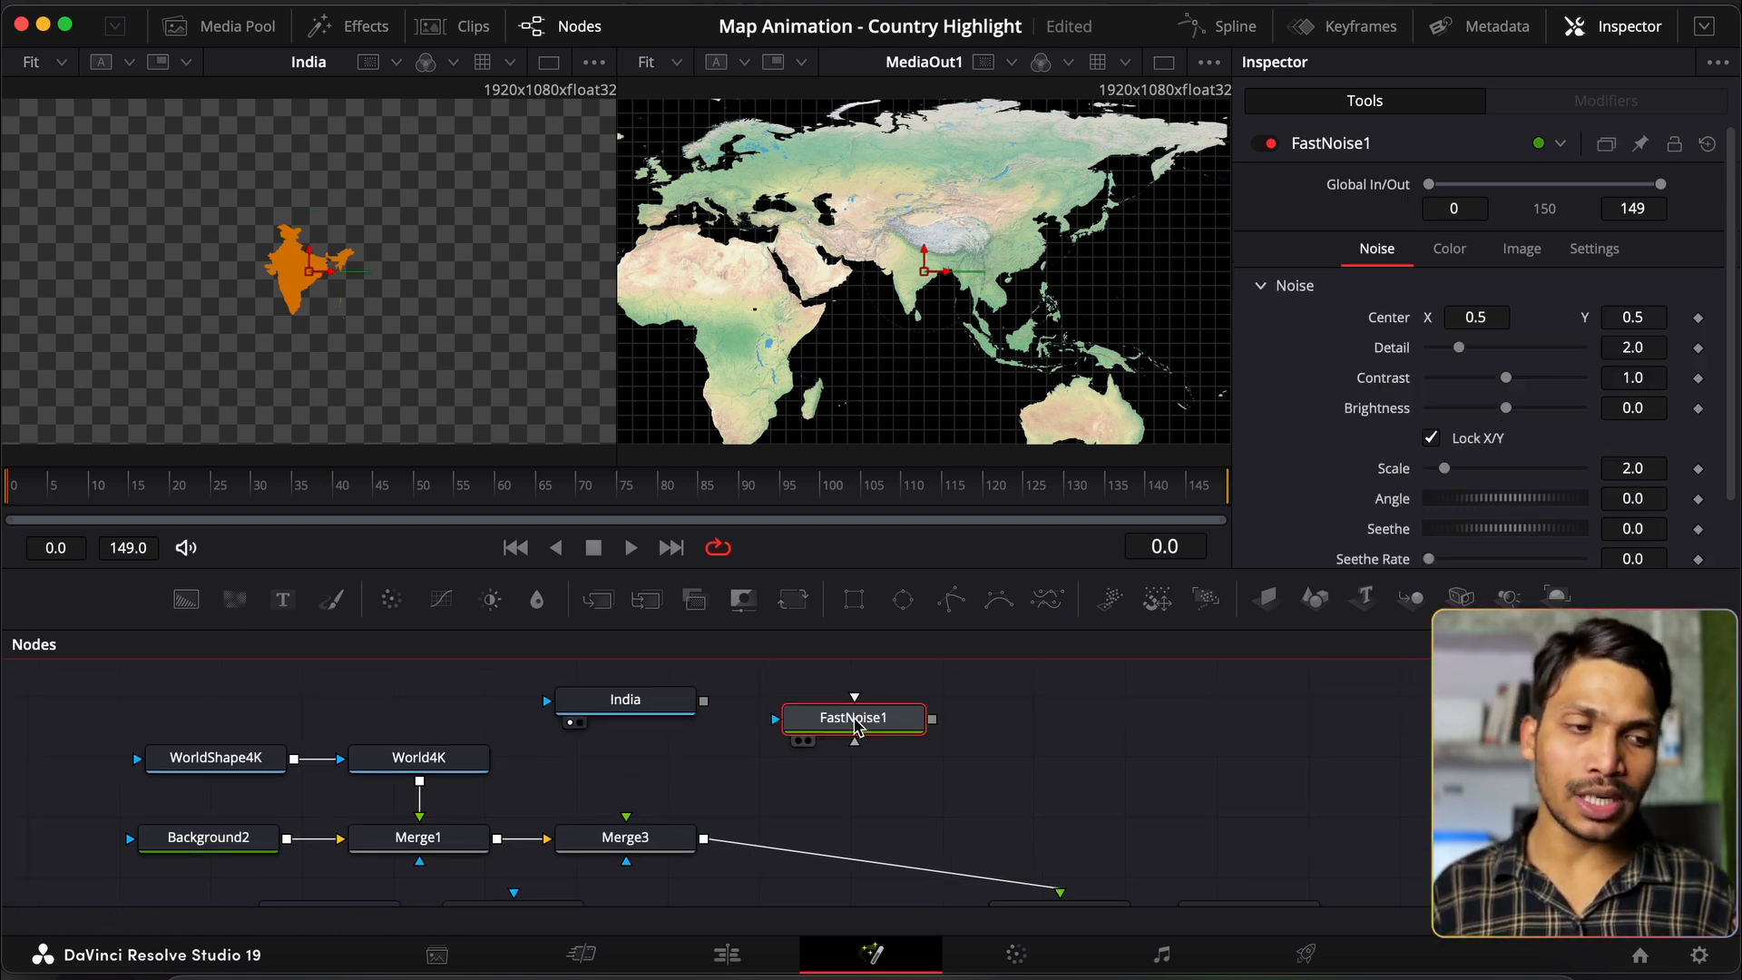
mouse_move(705, 702)
mouse_down()
mouse_move(752, 679)
mouse_move(720, 750)
mouse_move(734, 697)
mouse_up()
drag(712, 734, 821, 717)
Step: View FastNoise1 and switch its colour Type to Gradient
key(1)
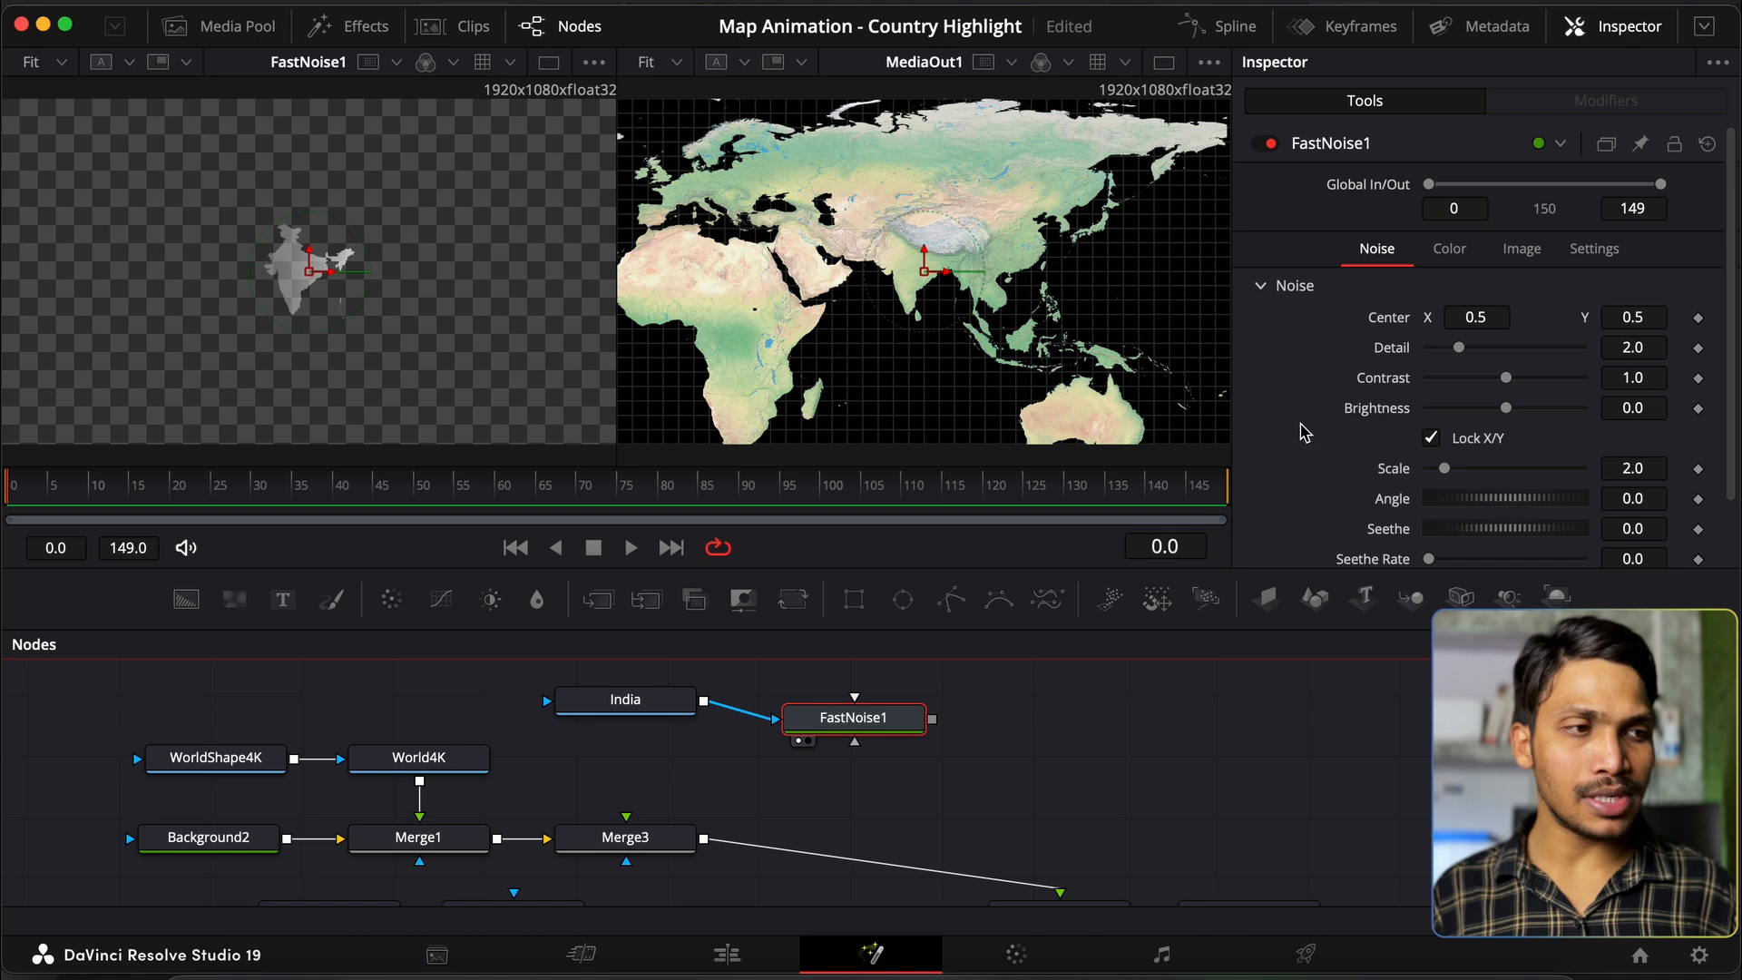
click(1449, 249)
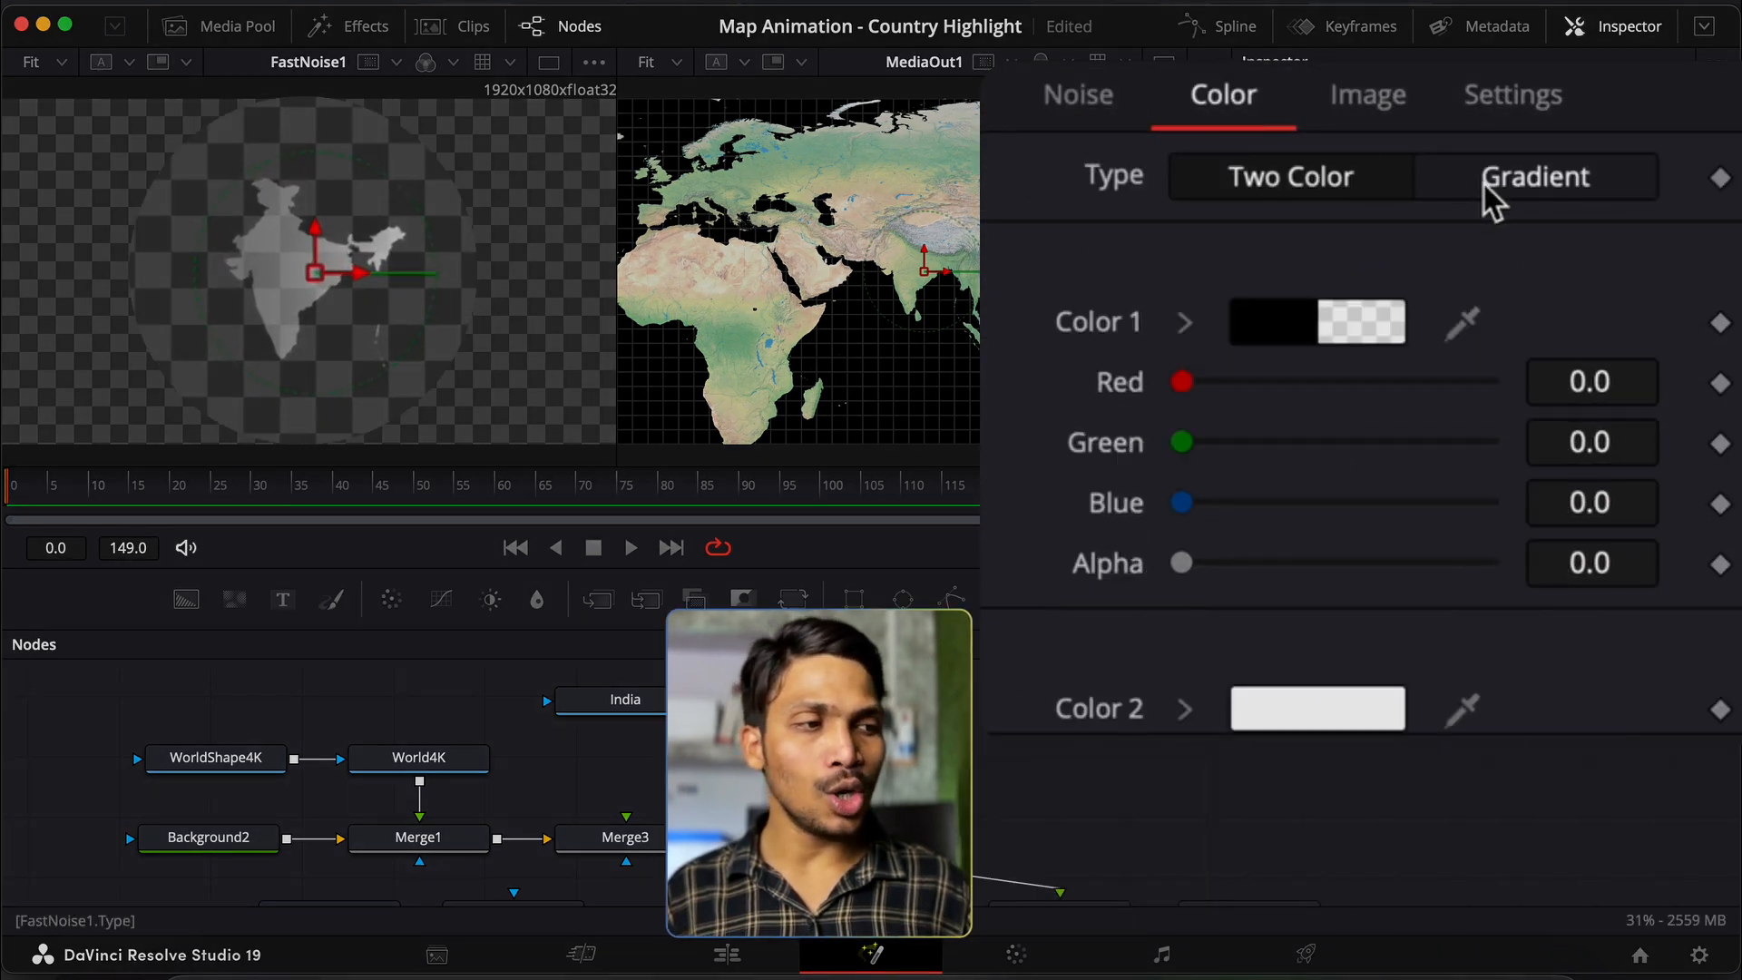
click(1492, 195)
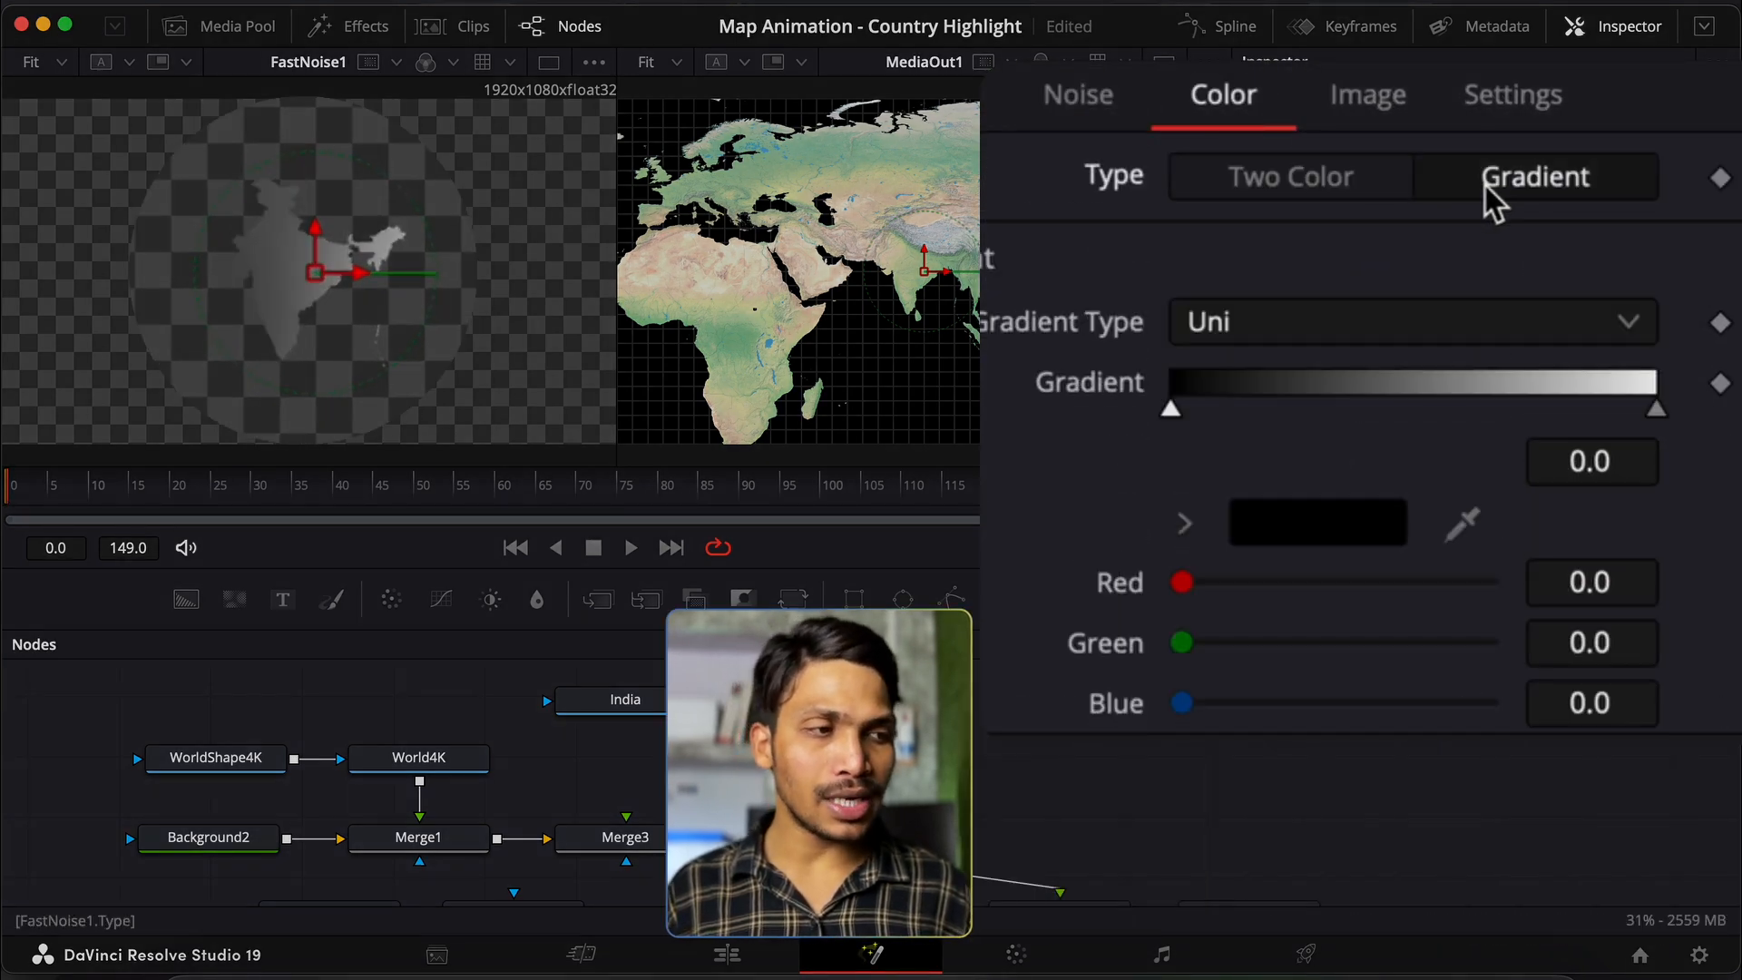
click(1083, 113)
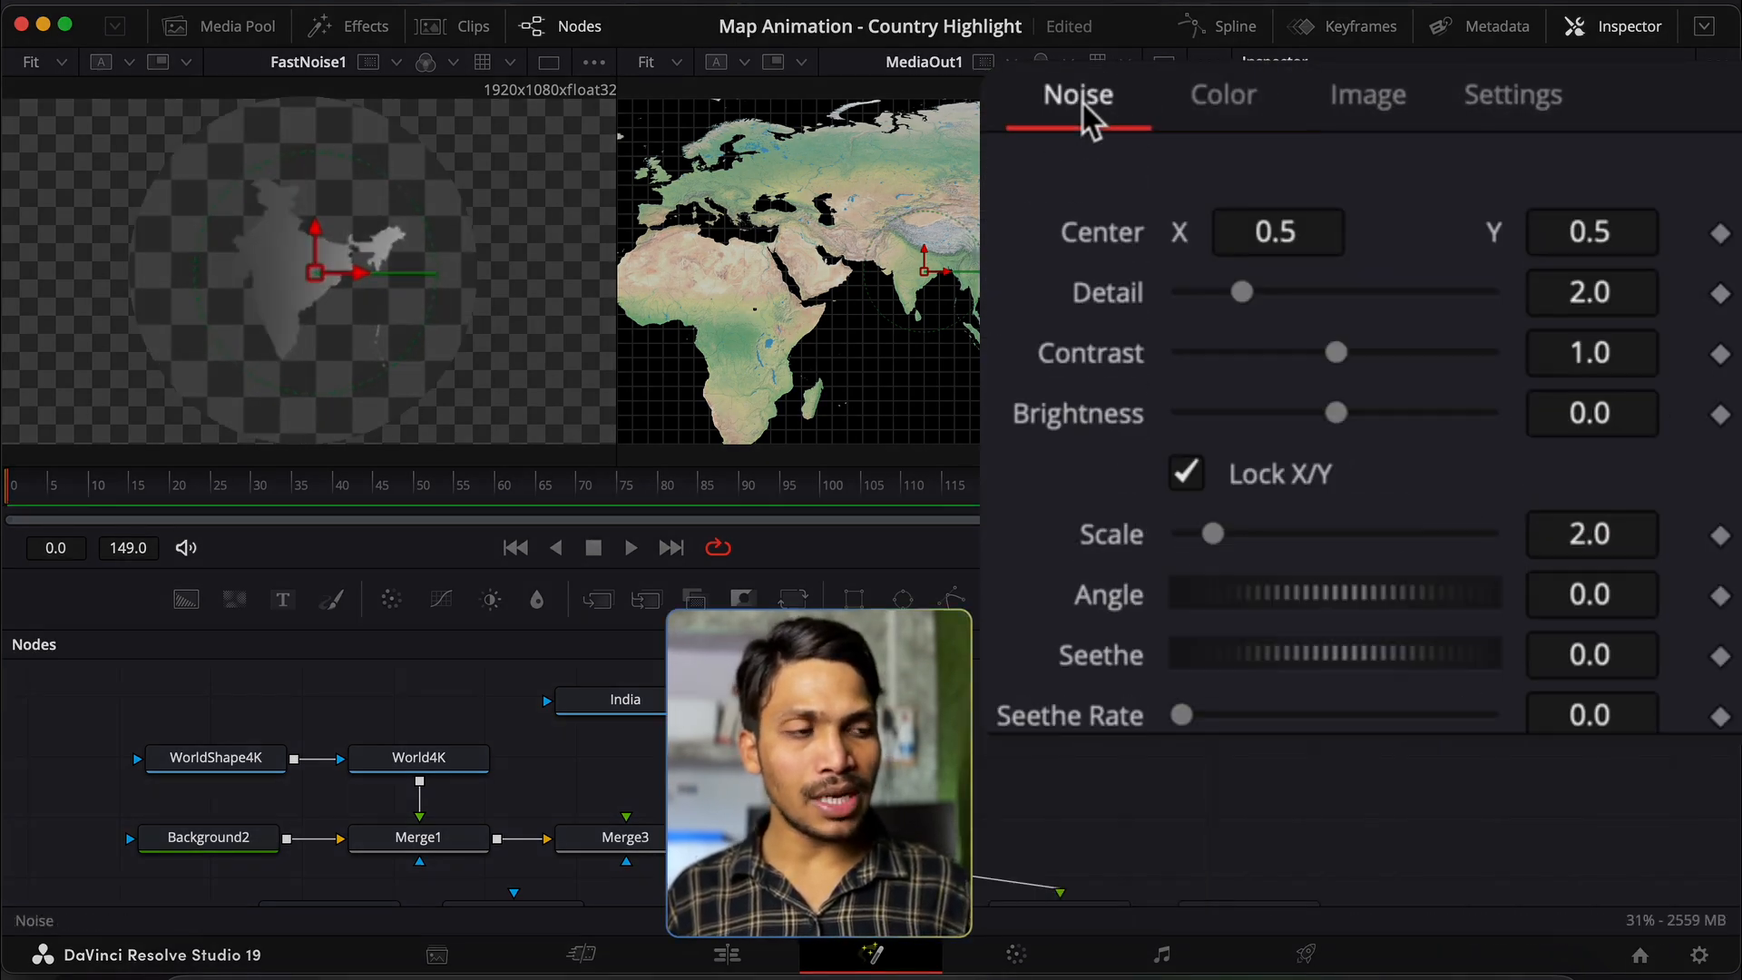
click(1230, 92)
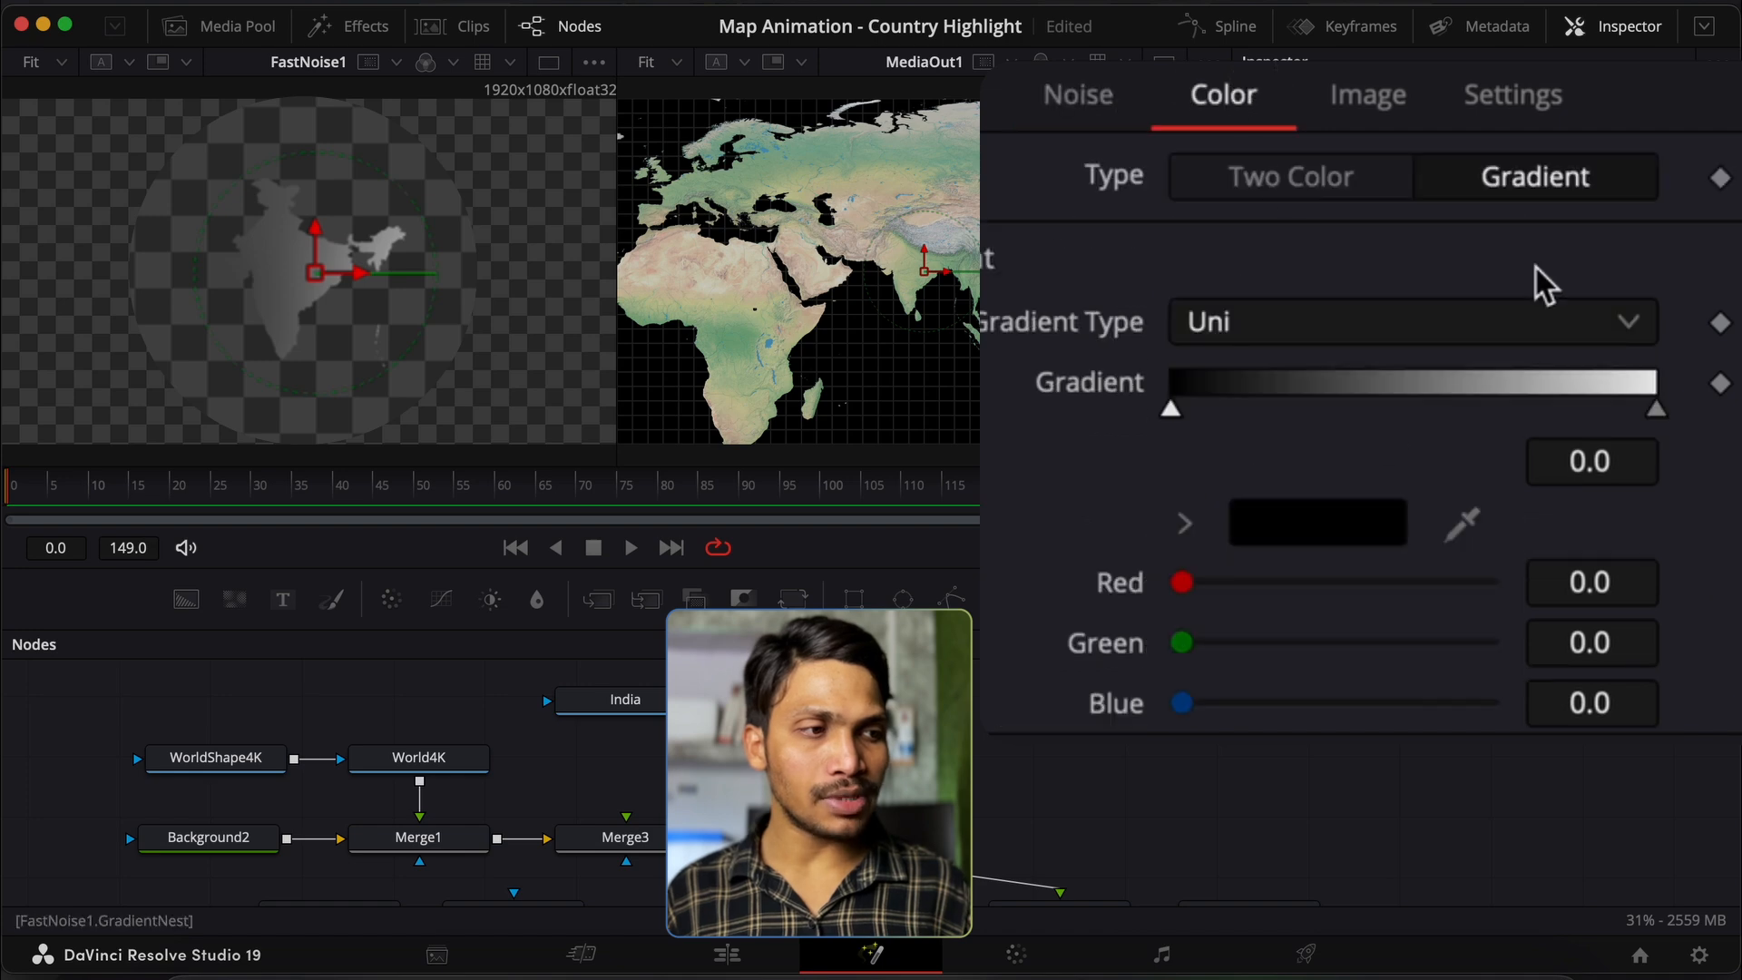
scroll(1195, 498, down, 2)
drag(1182, 527, 1489, 525)
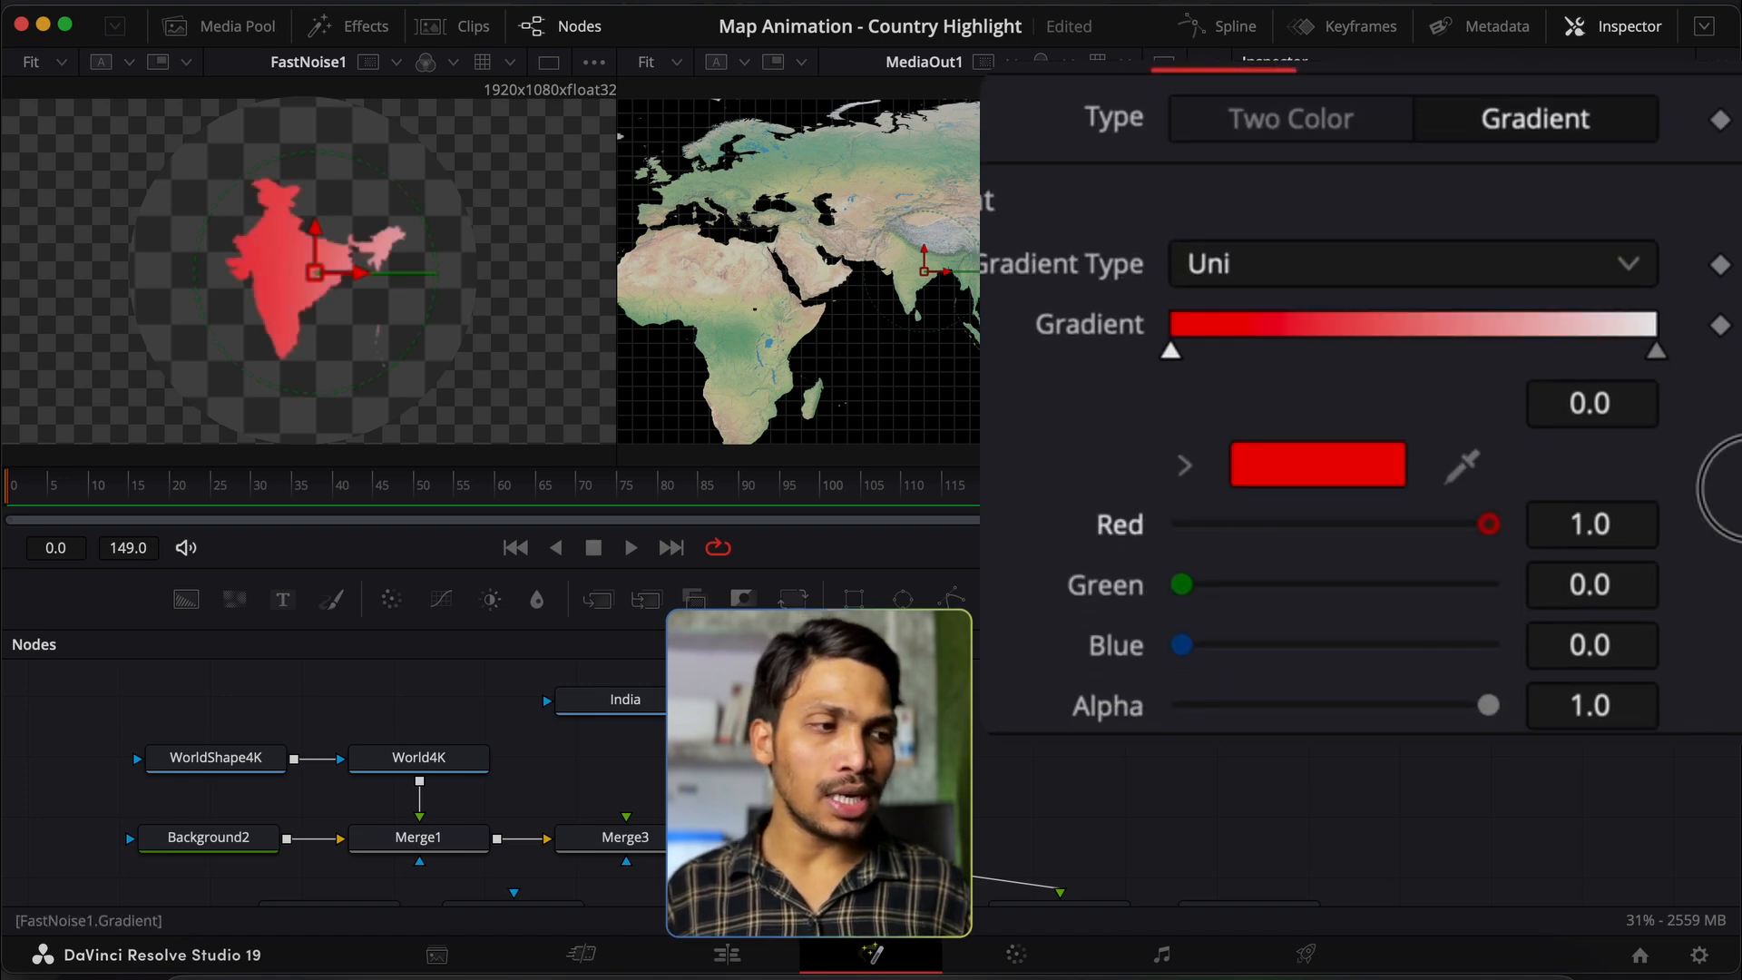
Step: Place the white gradient stop at 0.5 and add a new stop at 1.0
drag(1653, 352, 1446, 356)
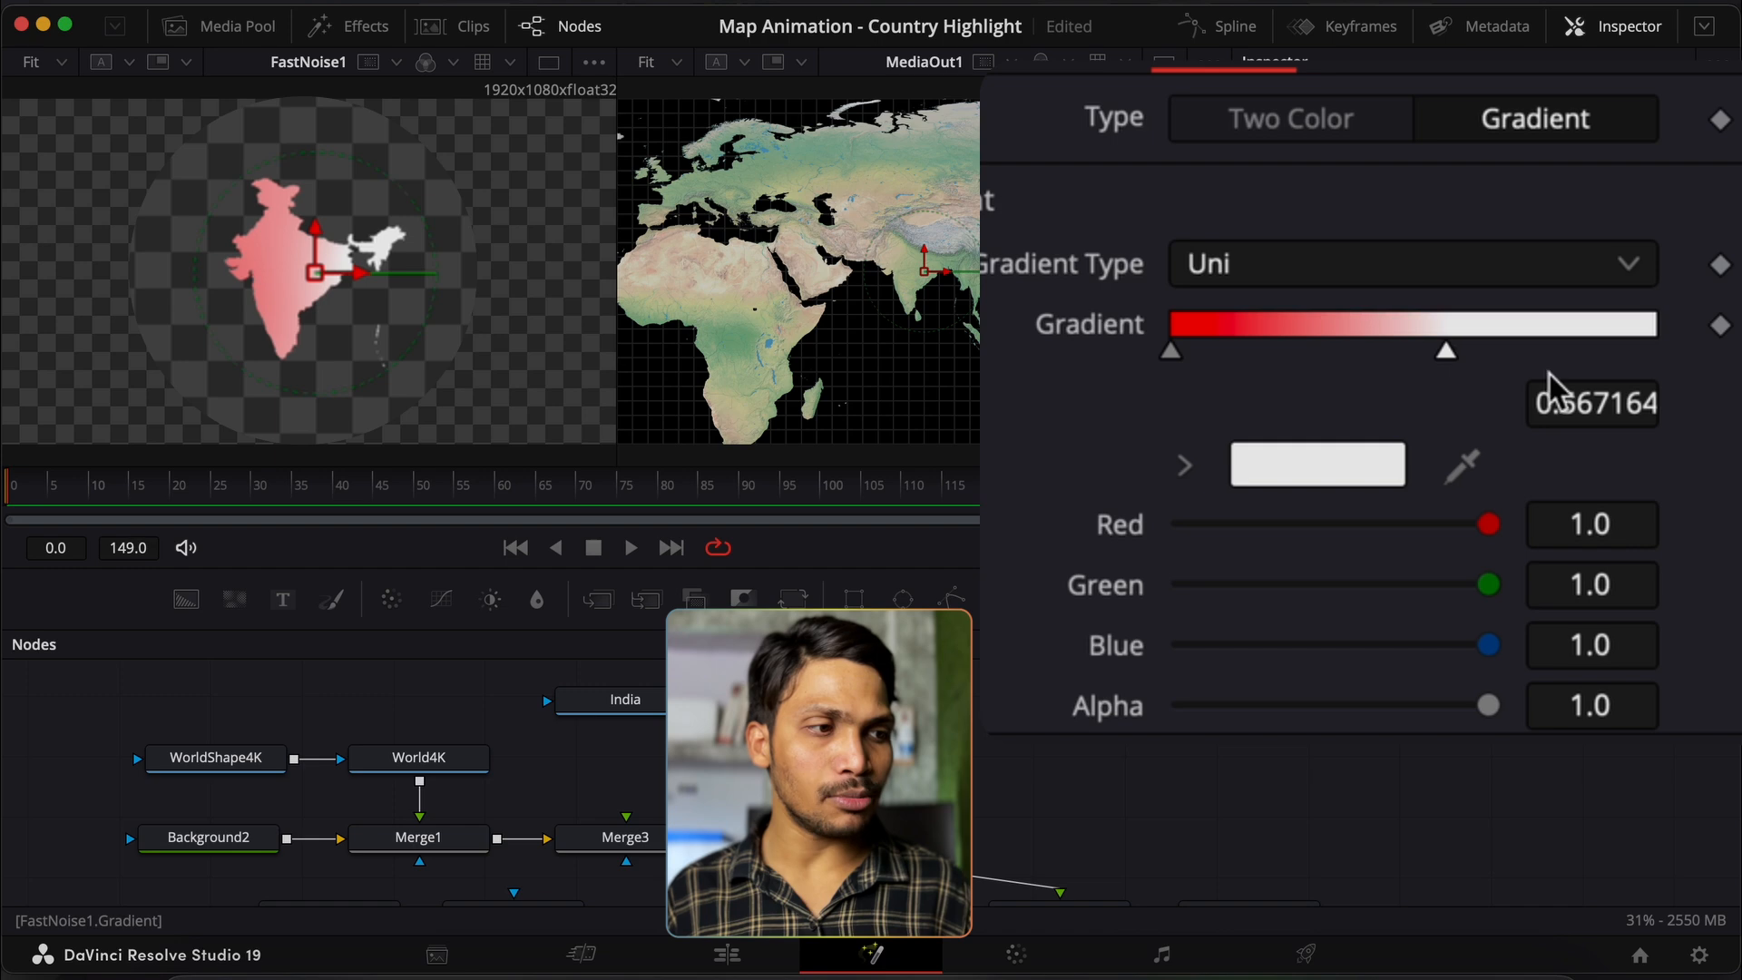
double_click(1610, 409)
text(0.5)
key(Tab)
click(1582, 318)
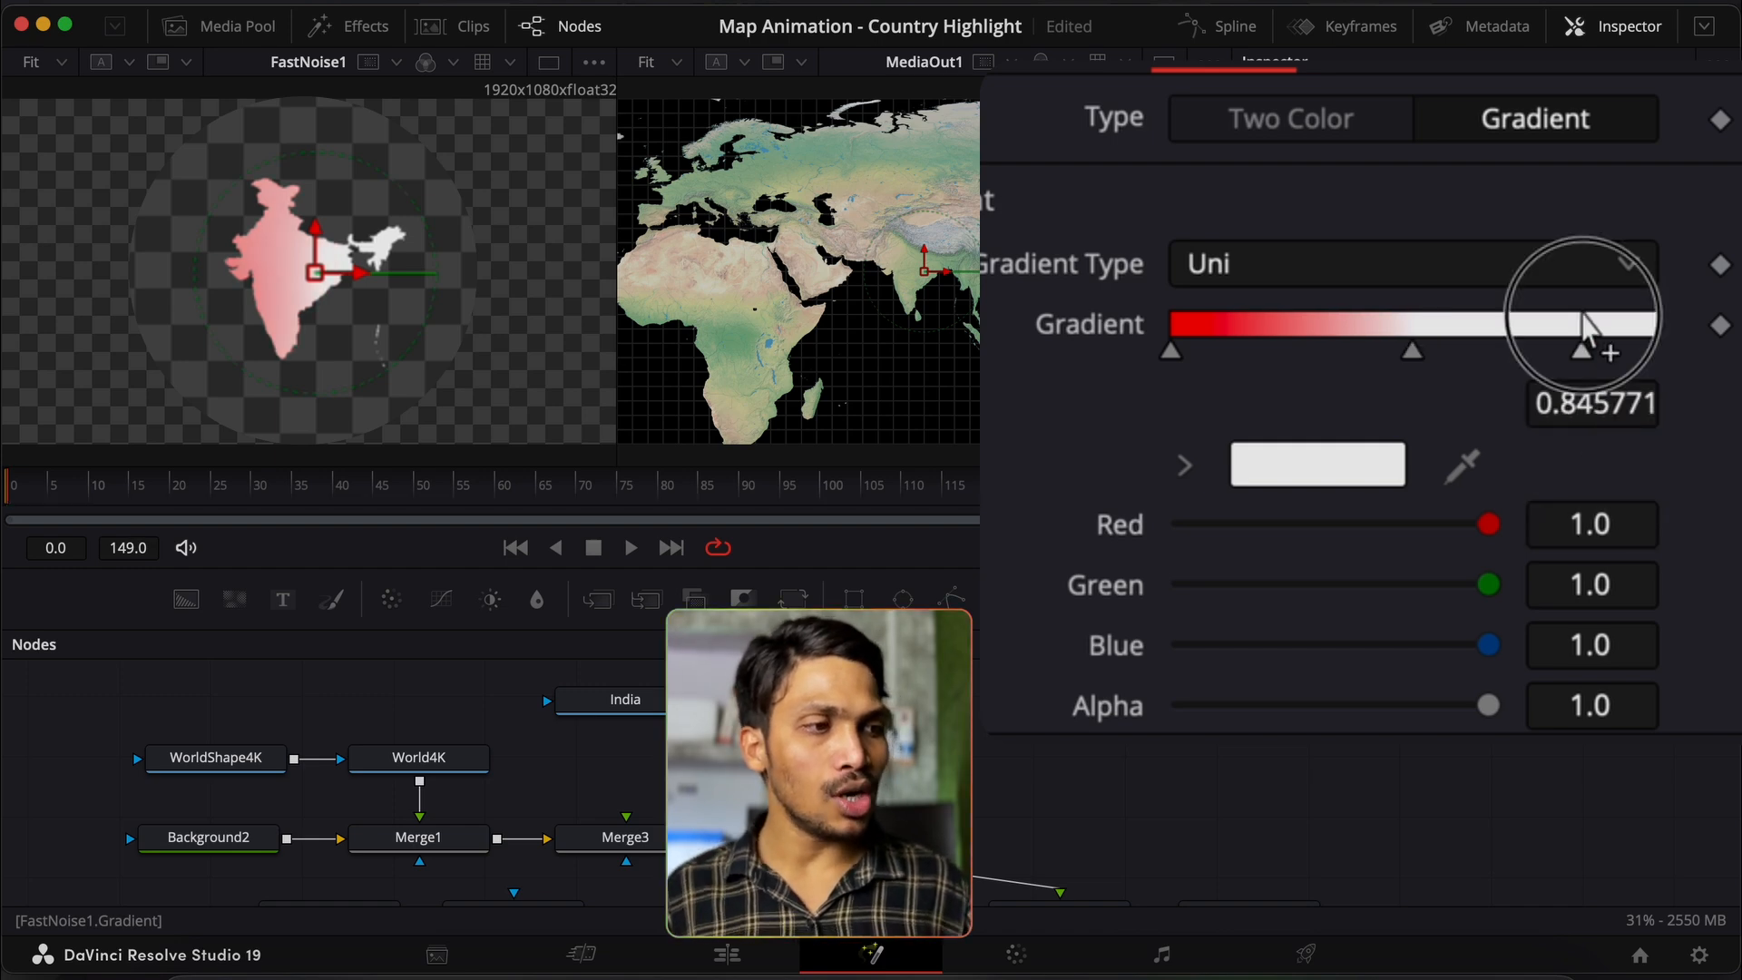
click(1615, 407)
text(1)
key(Tab)
double_click(1615, 406)
text(1)
key(Tab)
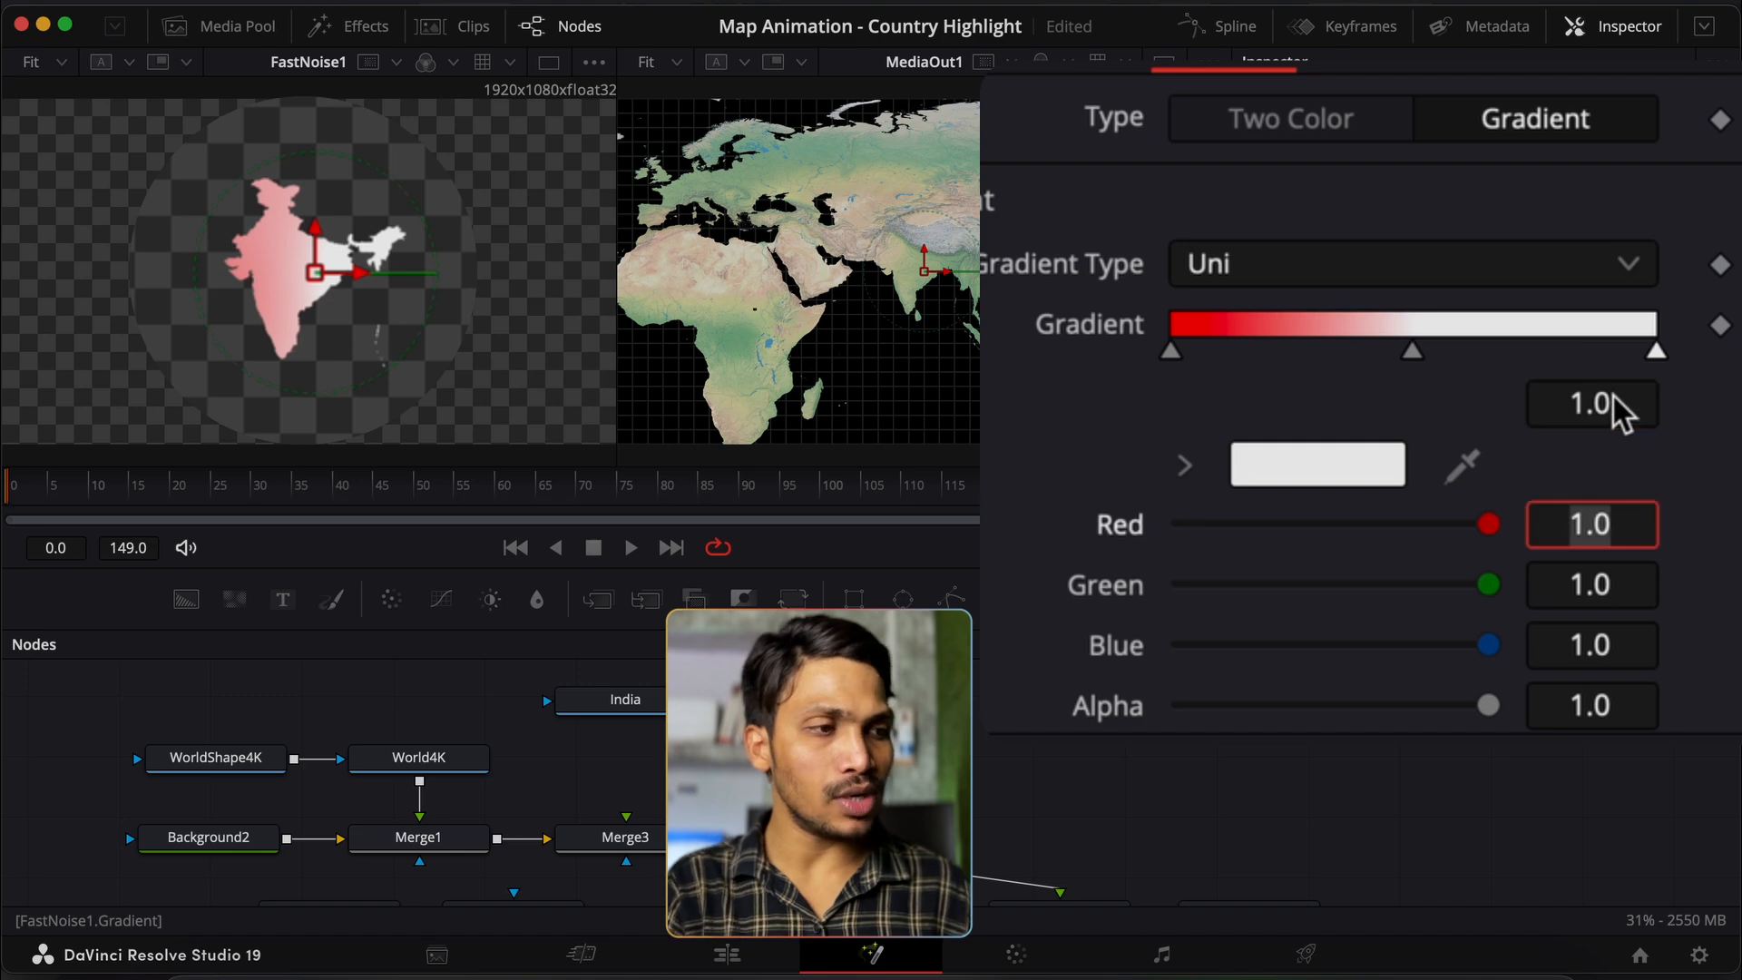
Step: Colour the end stop orange and the left stop blue, then review the Noise settings
click(1364, 484)
click(238, 621)
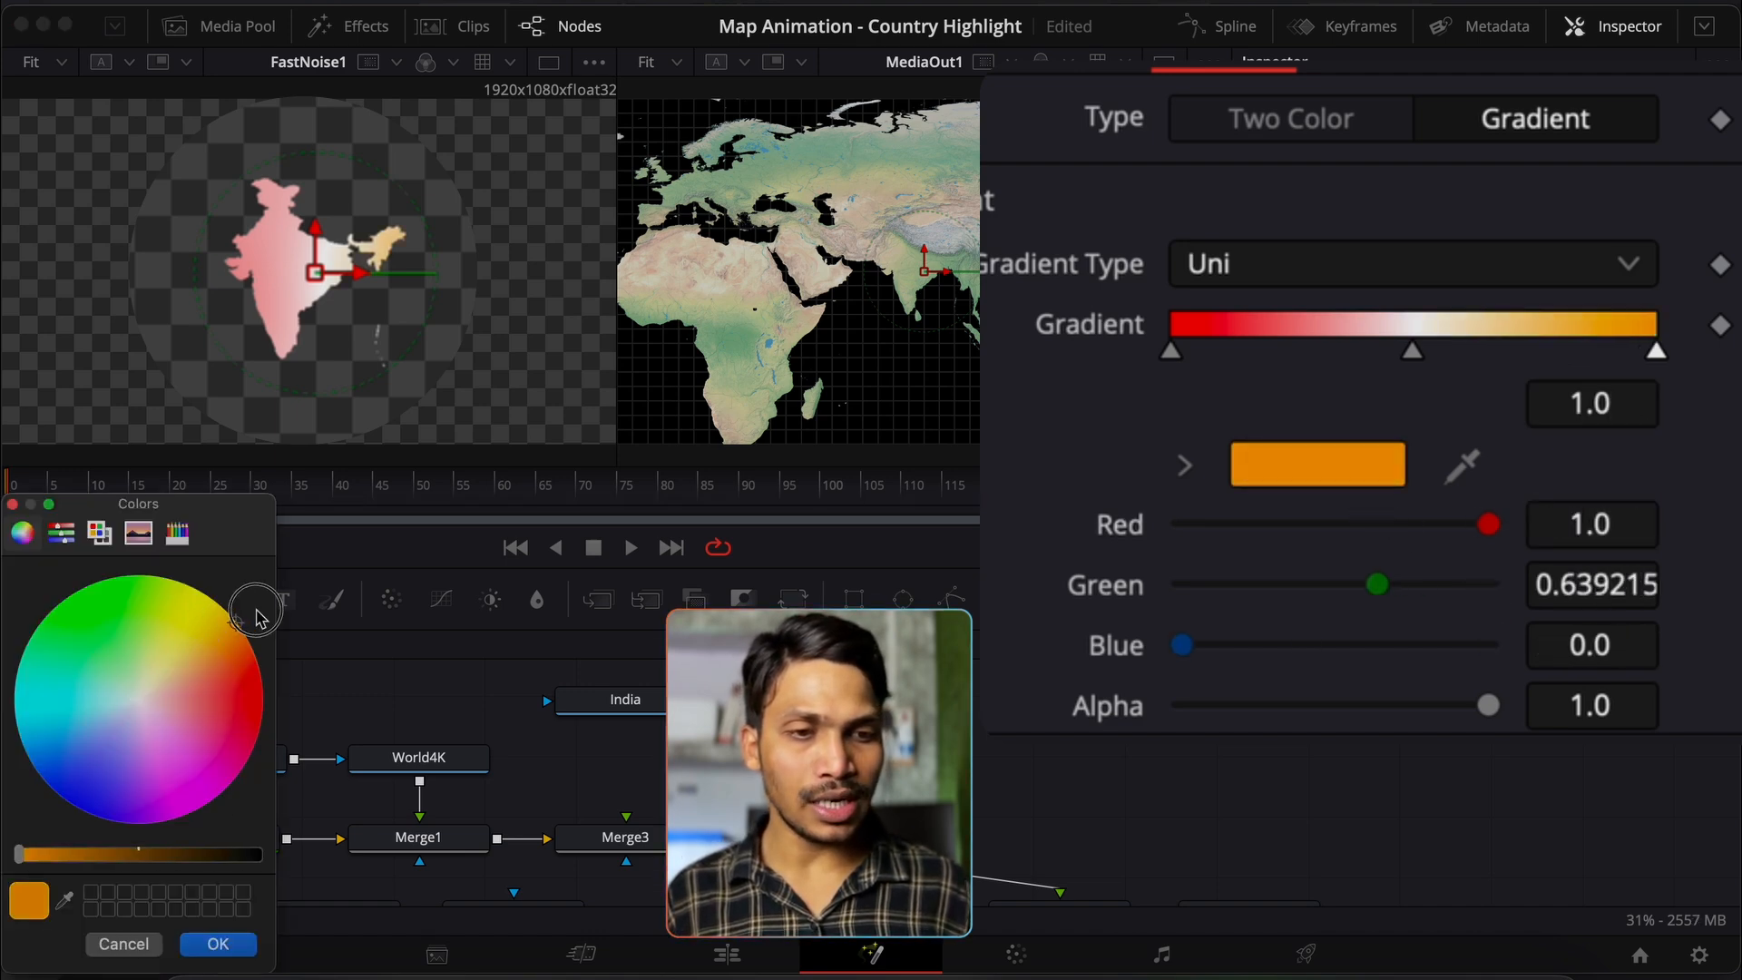
click(218, 944)
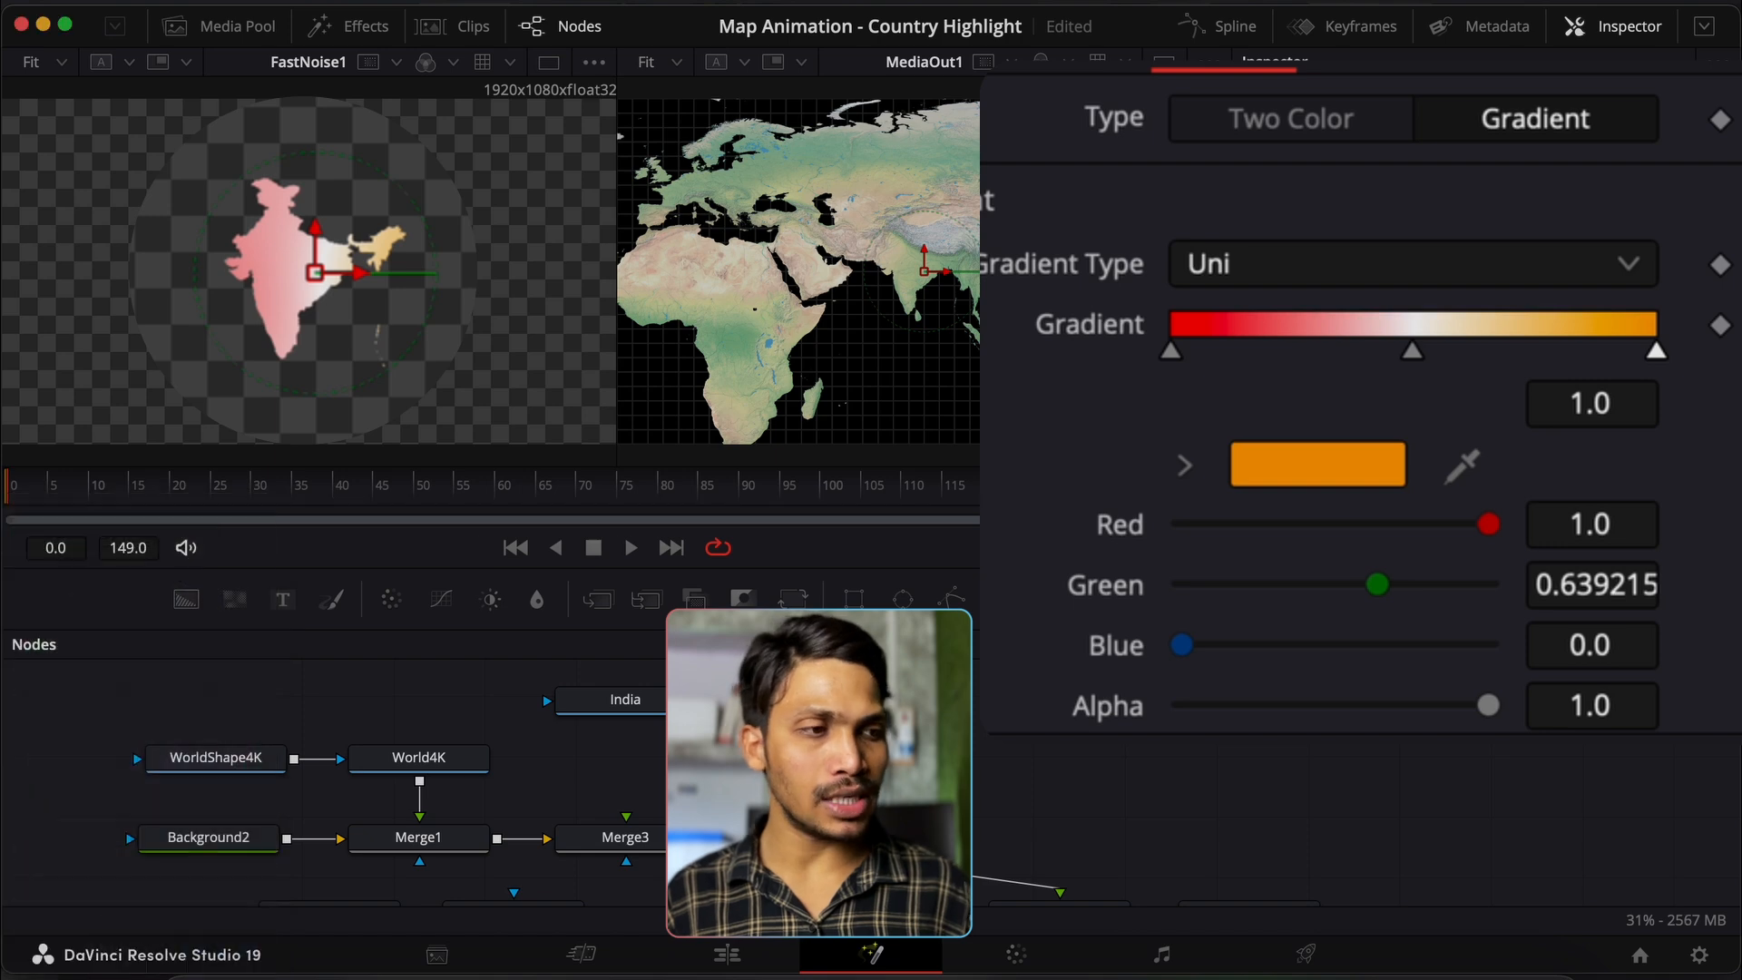
click(1172, 354)
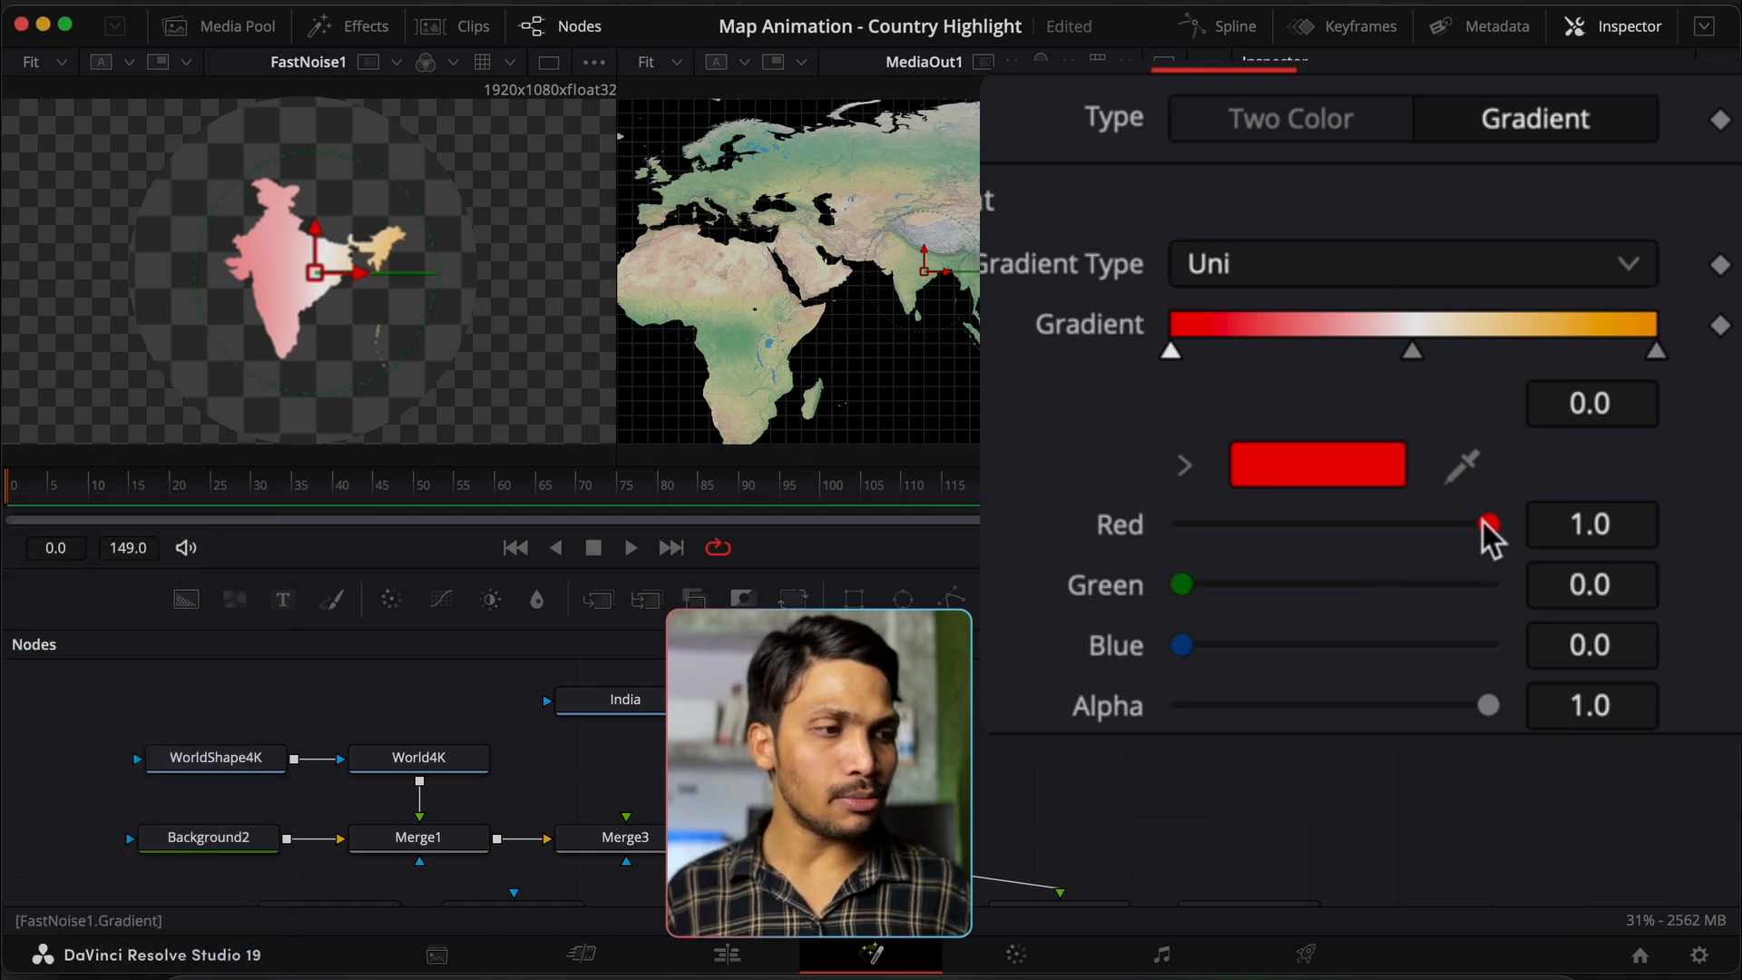
drag(1490, 523, 1161, 578)
drag(1183, 646, 1653, 655)
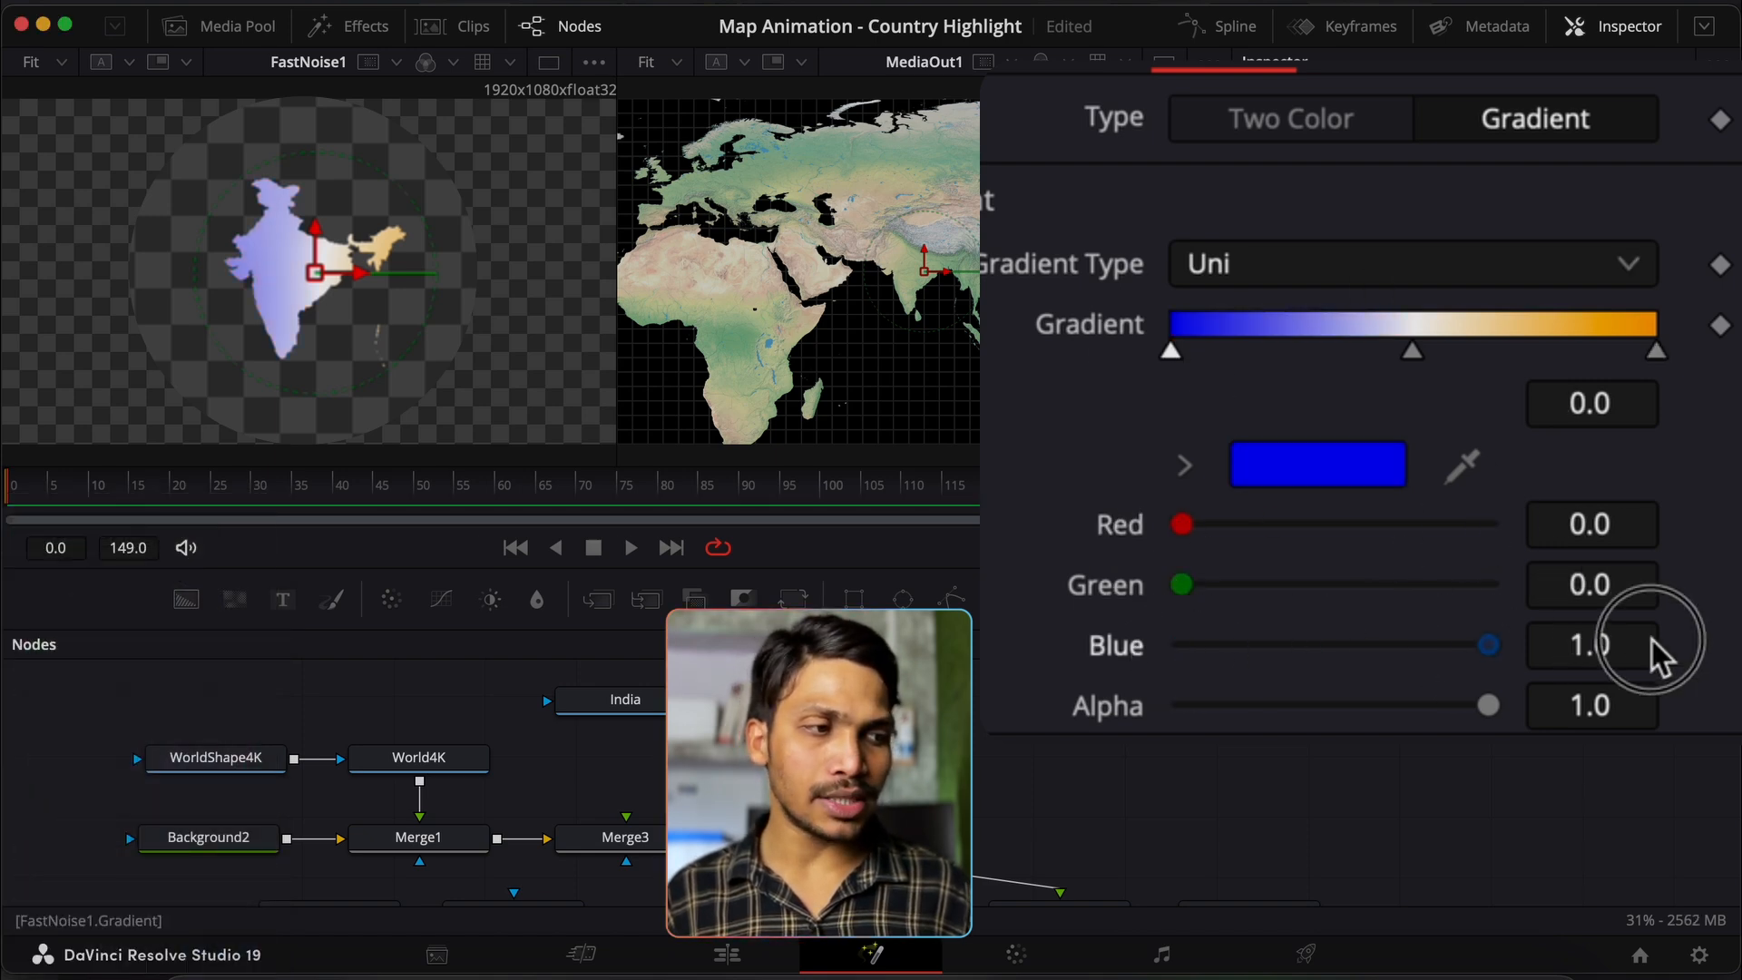
scroll(1653, 667, up, 2)
click(1077, 77)
scroll(1268, 249, down, 1)
Step: Raise FastNoise1 Detail to 10, Contrast to 5 and Brightness to 1, and make the noise much finer
drag(1241, 245, 1738, 231)
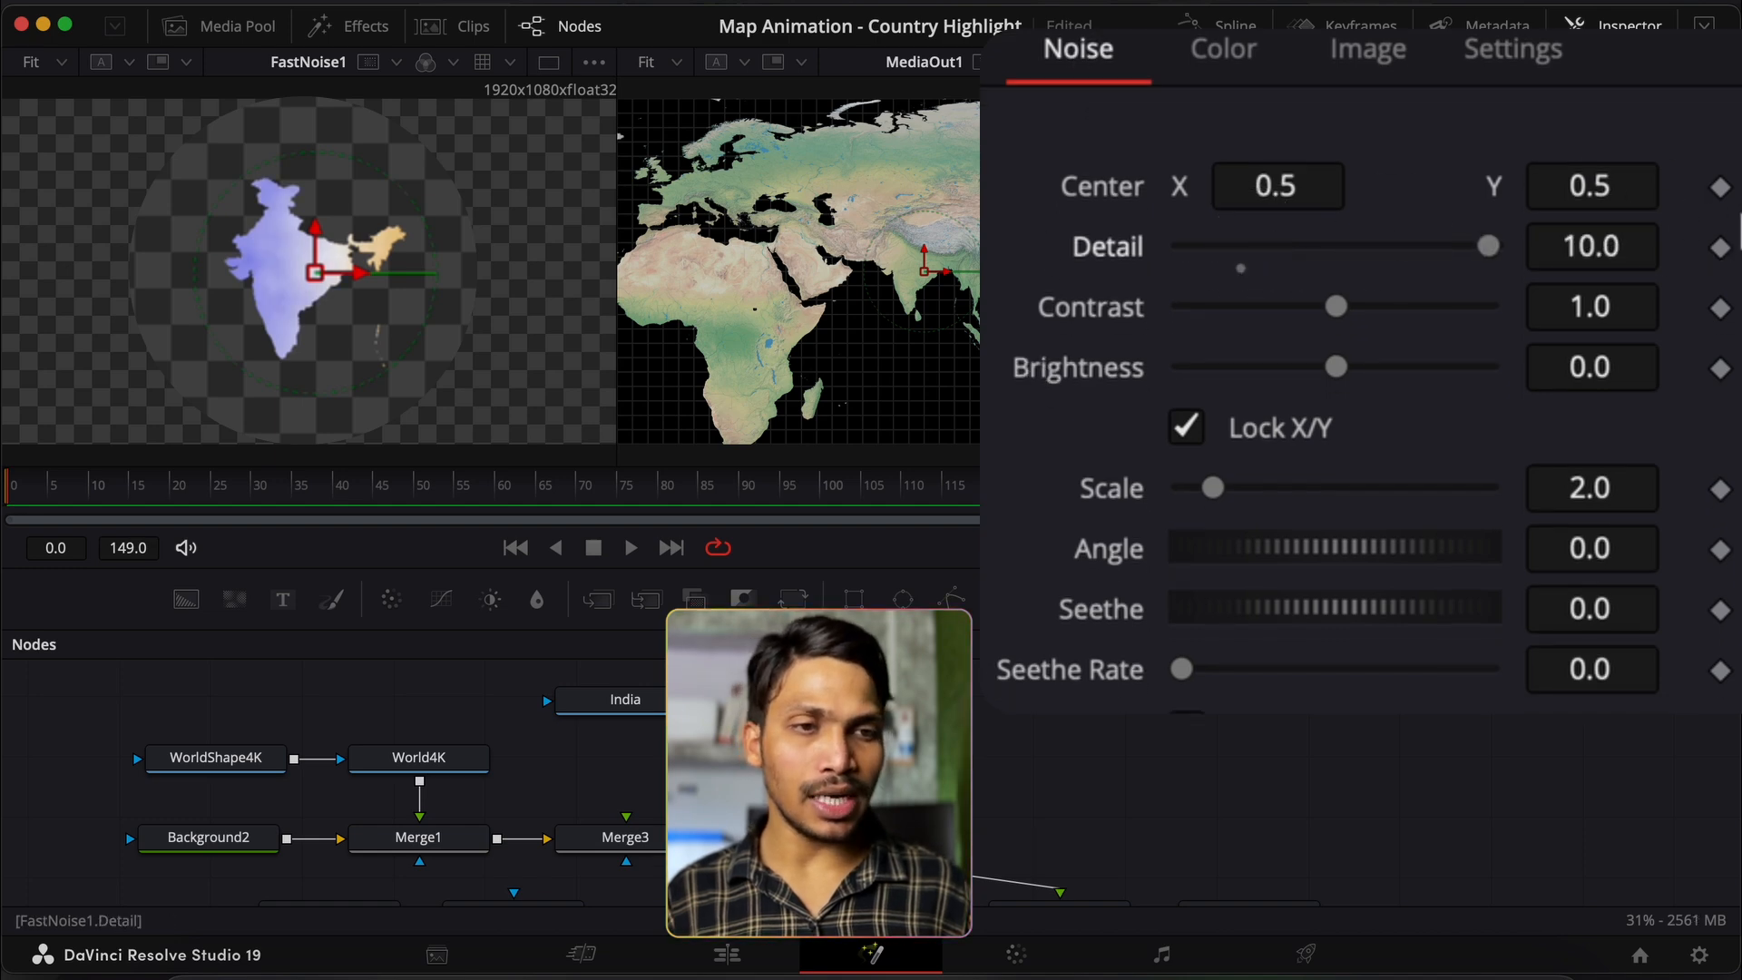
drag(1339, 308, 1606, 323)
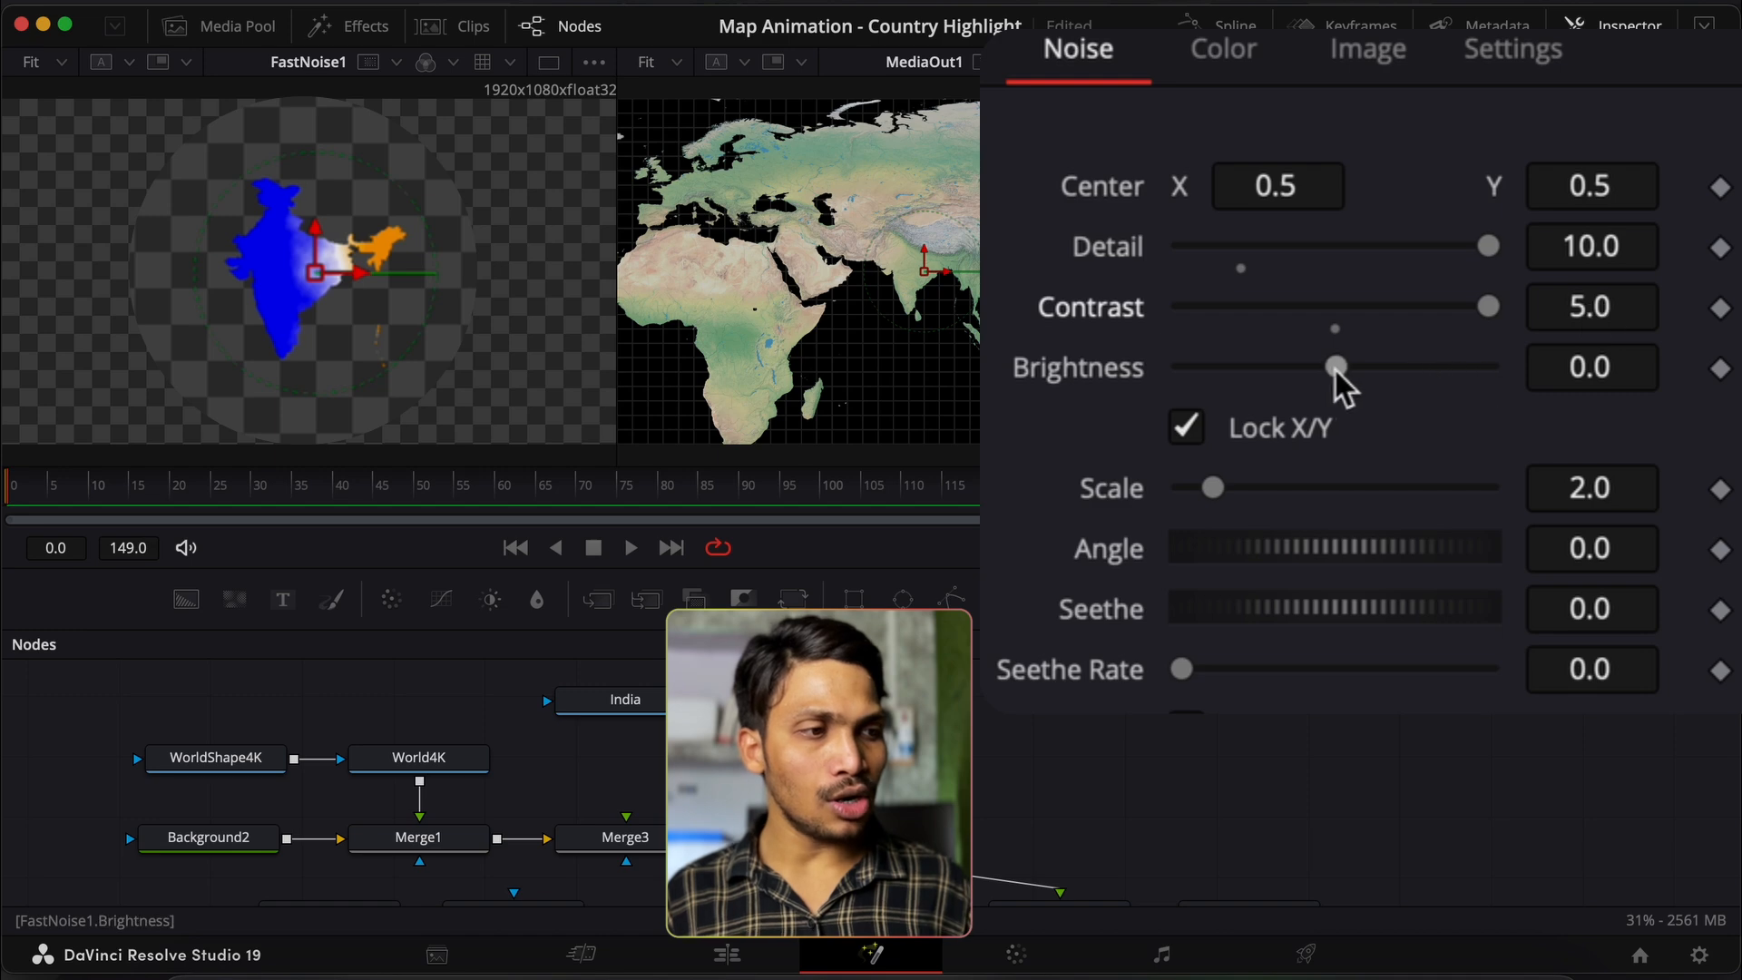
drag(1336, 368, 1645, 362)
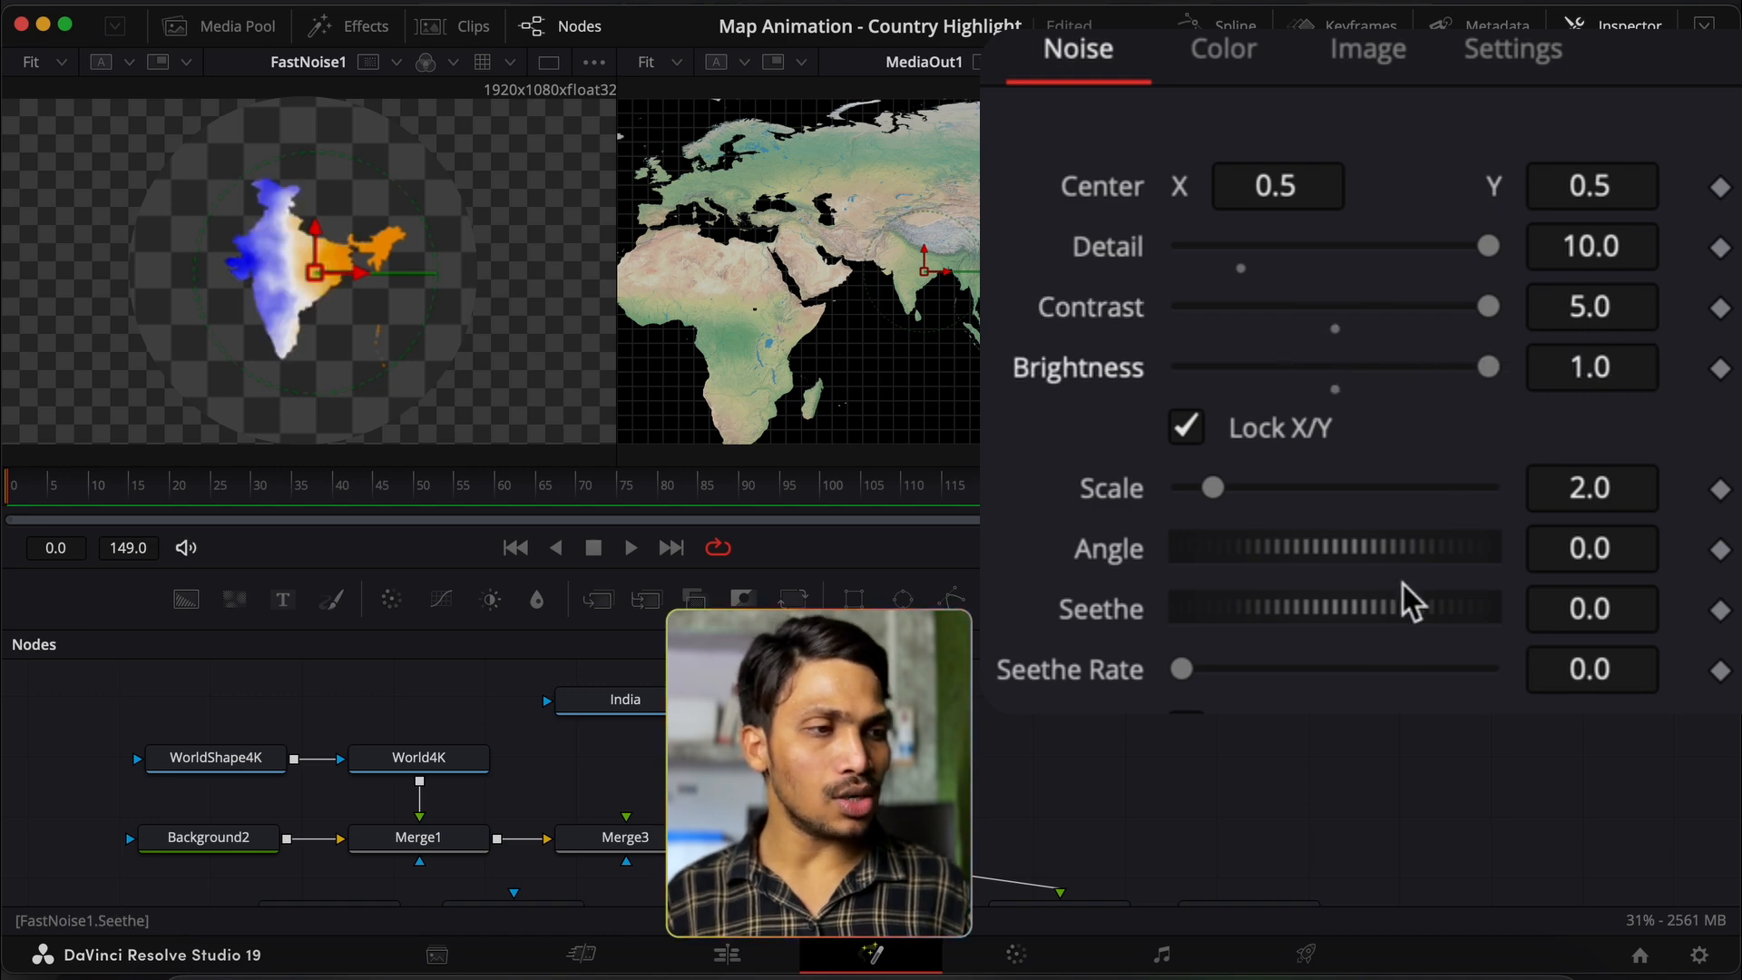
drag(1216, 490, 1712, 486)
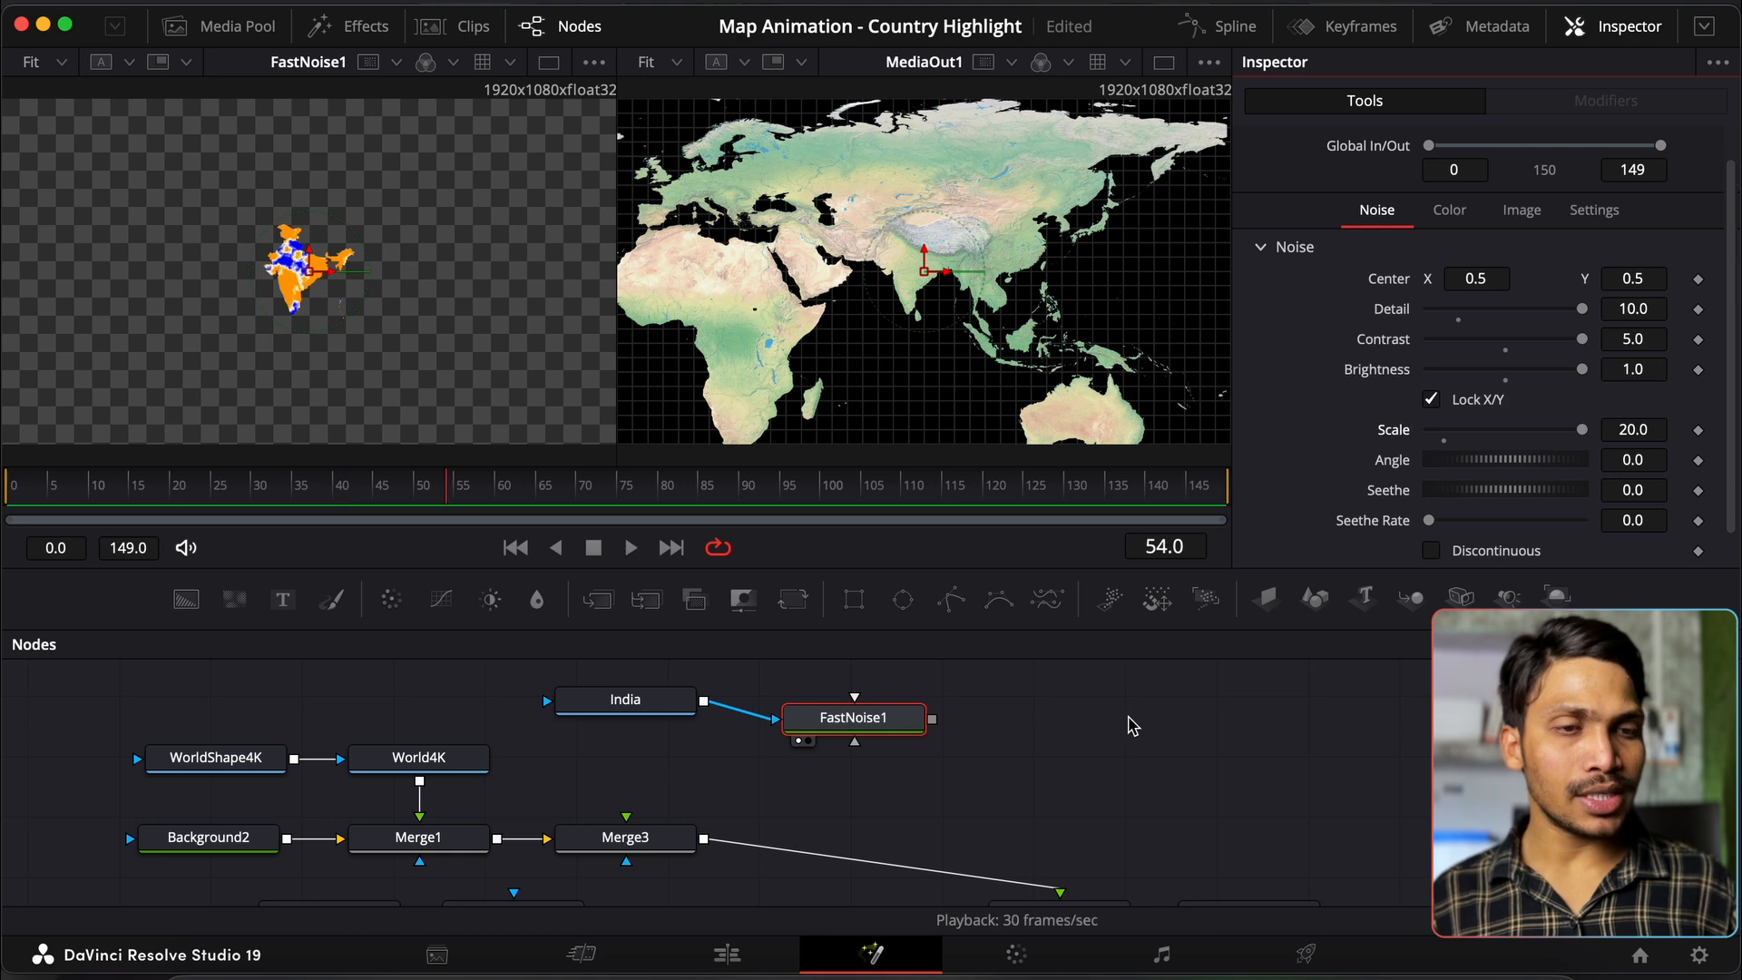
Step: Try some Seethe, reset it to 0, and set Seethe Rate to 0.05
scroll(354, 287, up, 5)
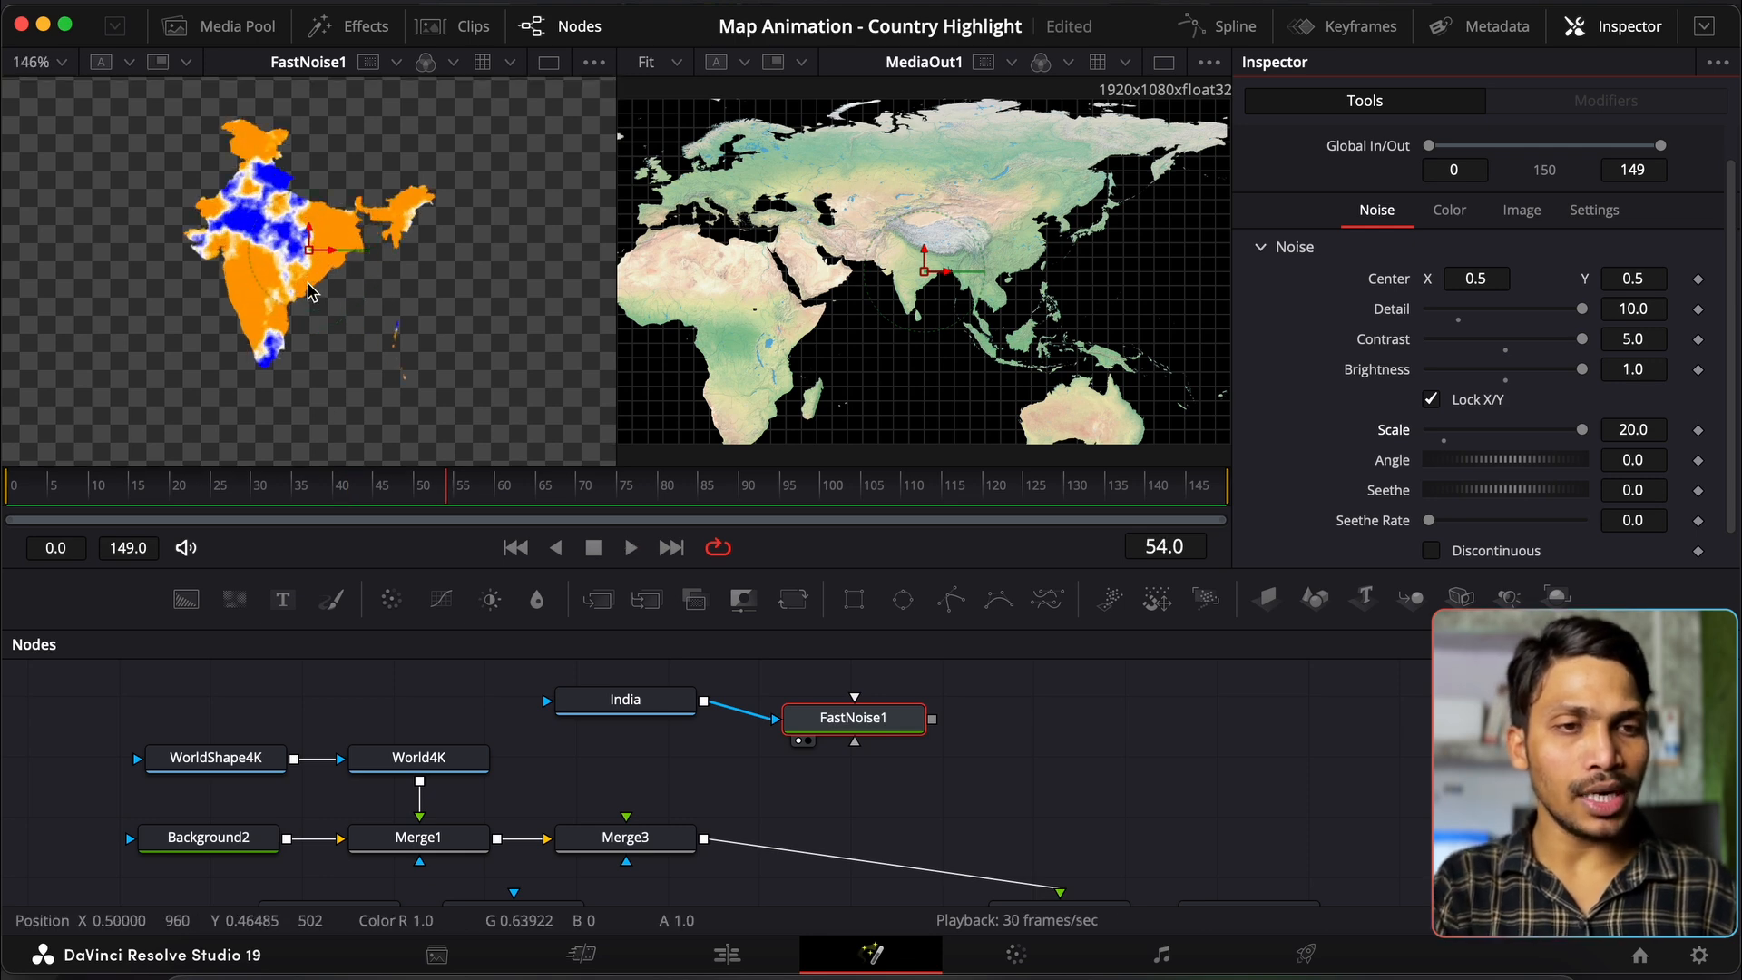
drag(1474, 497, 1403, 505)
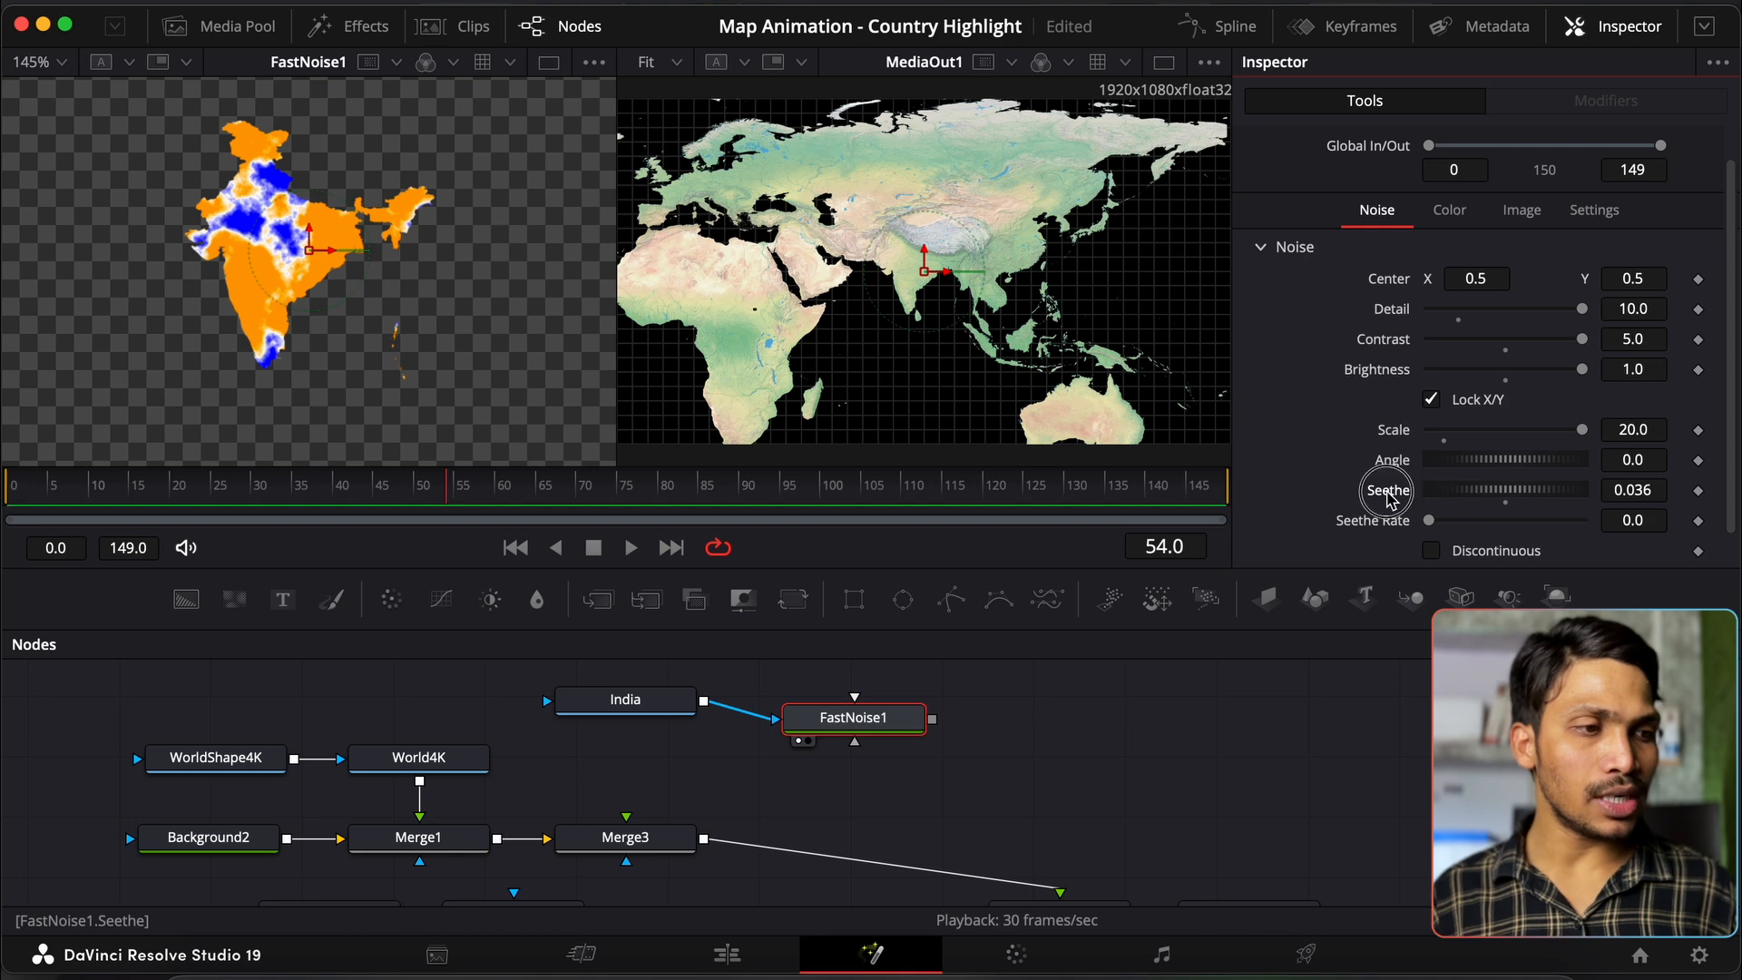
double_click(1388, 492)
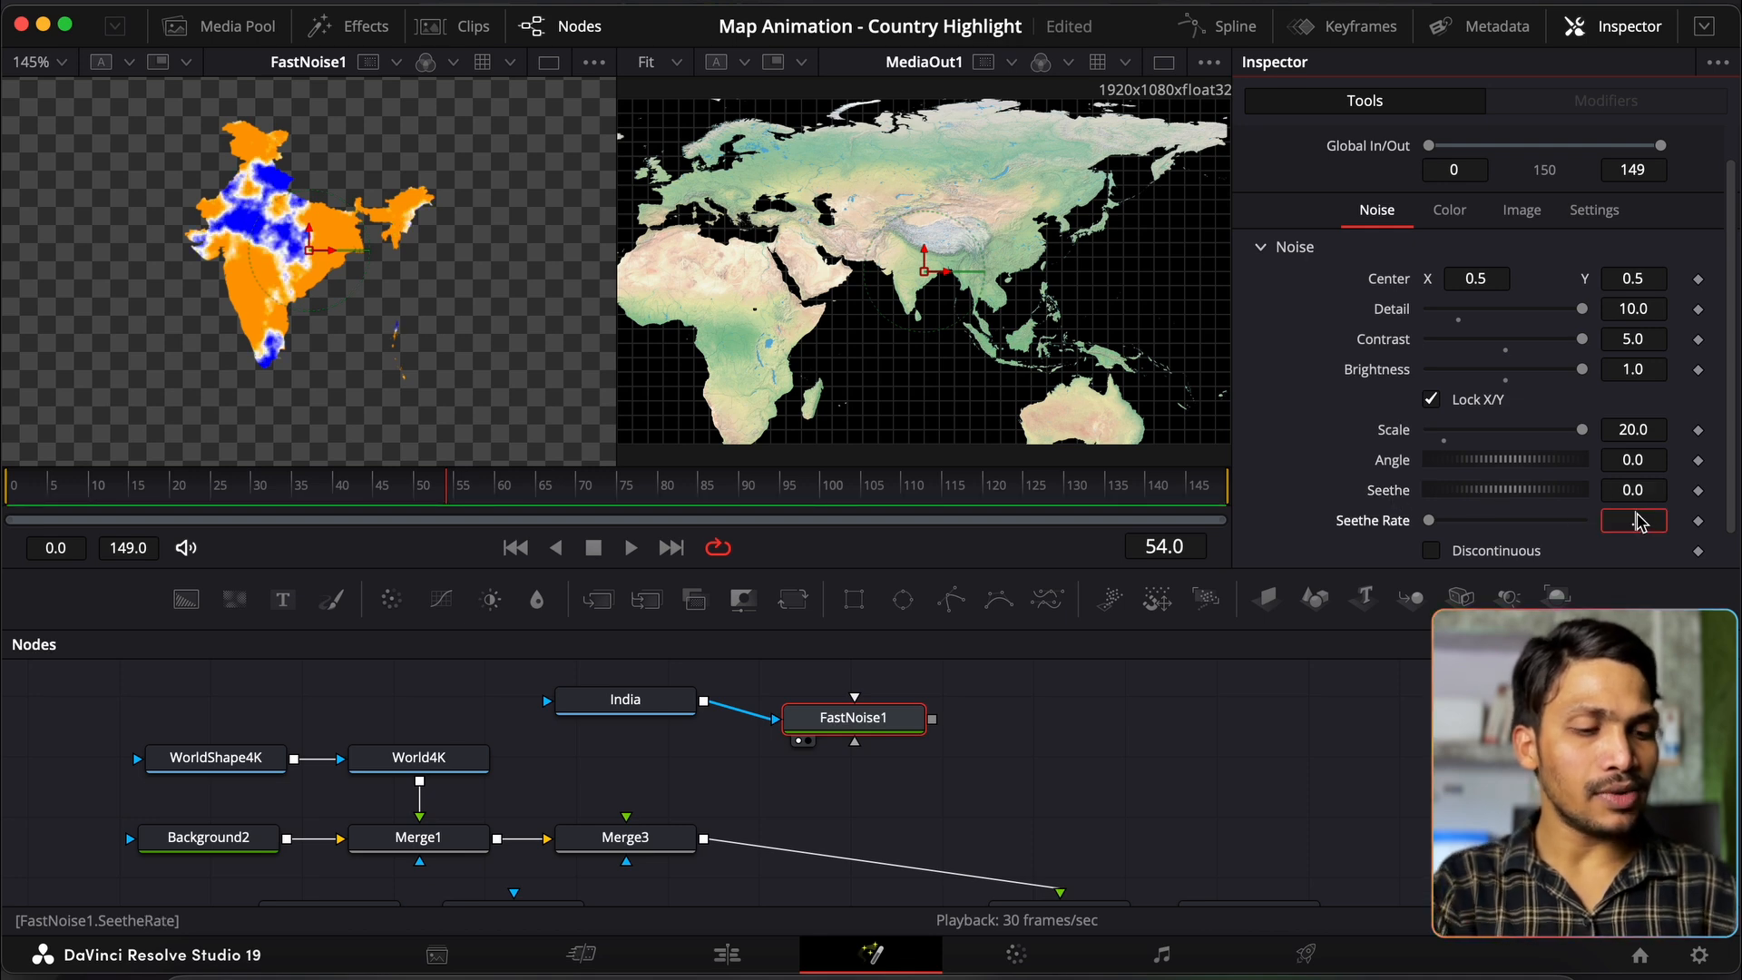
click(1642, 522)
text(.05)
key(Tab)
click(1070, 777)
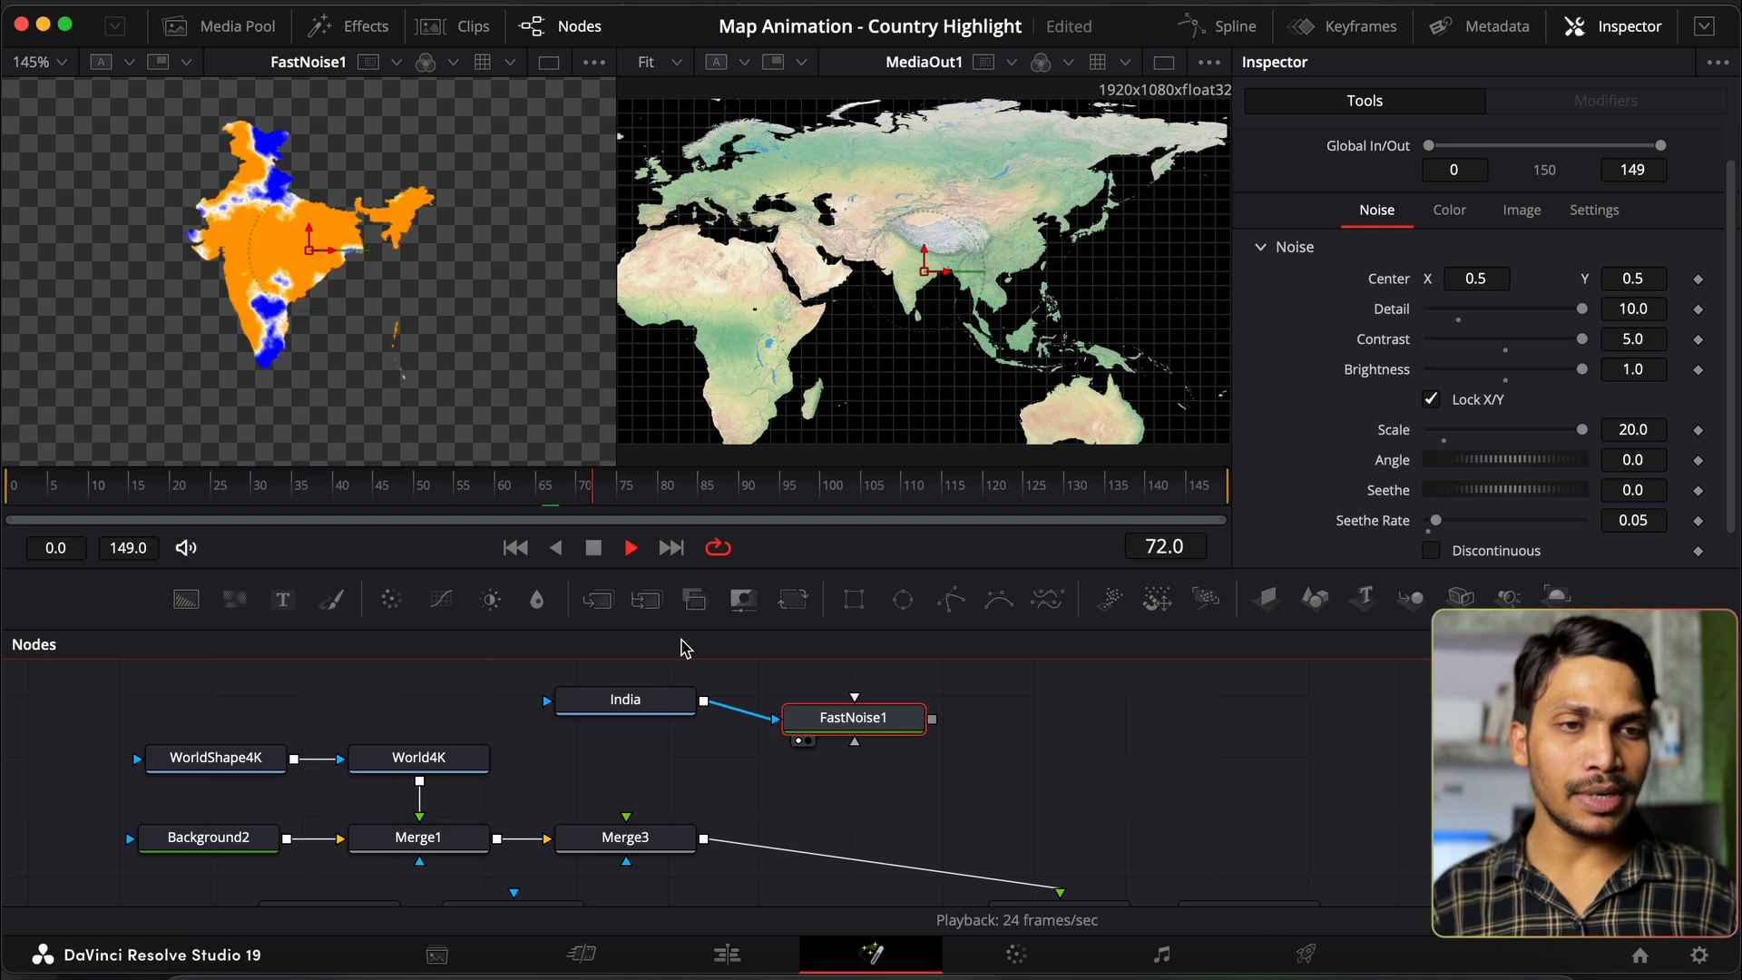
Step: Preview a faster 0.2 seethe rate, return it to 0.05, and move FastNoise1 beneath India
click(1634, 521)
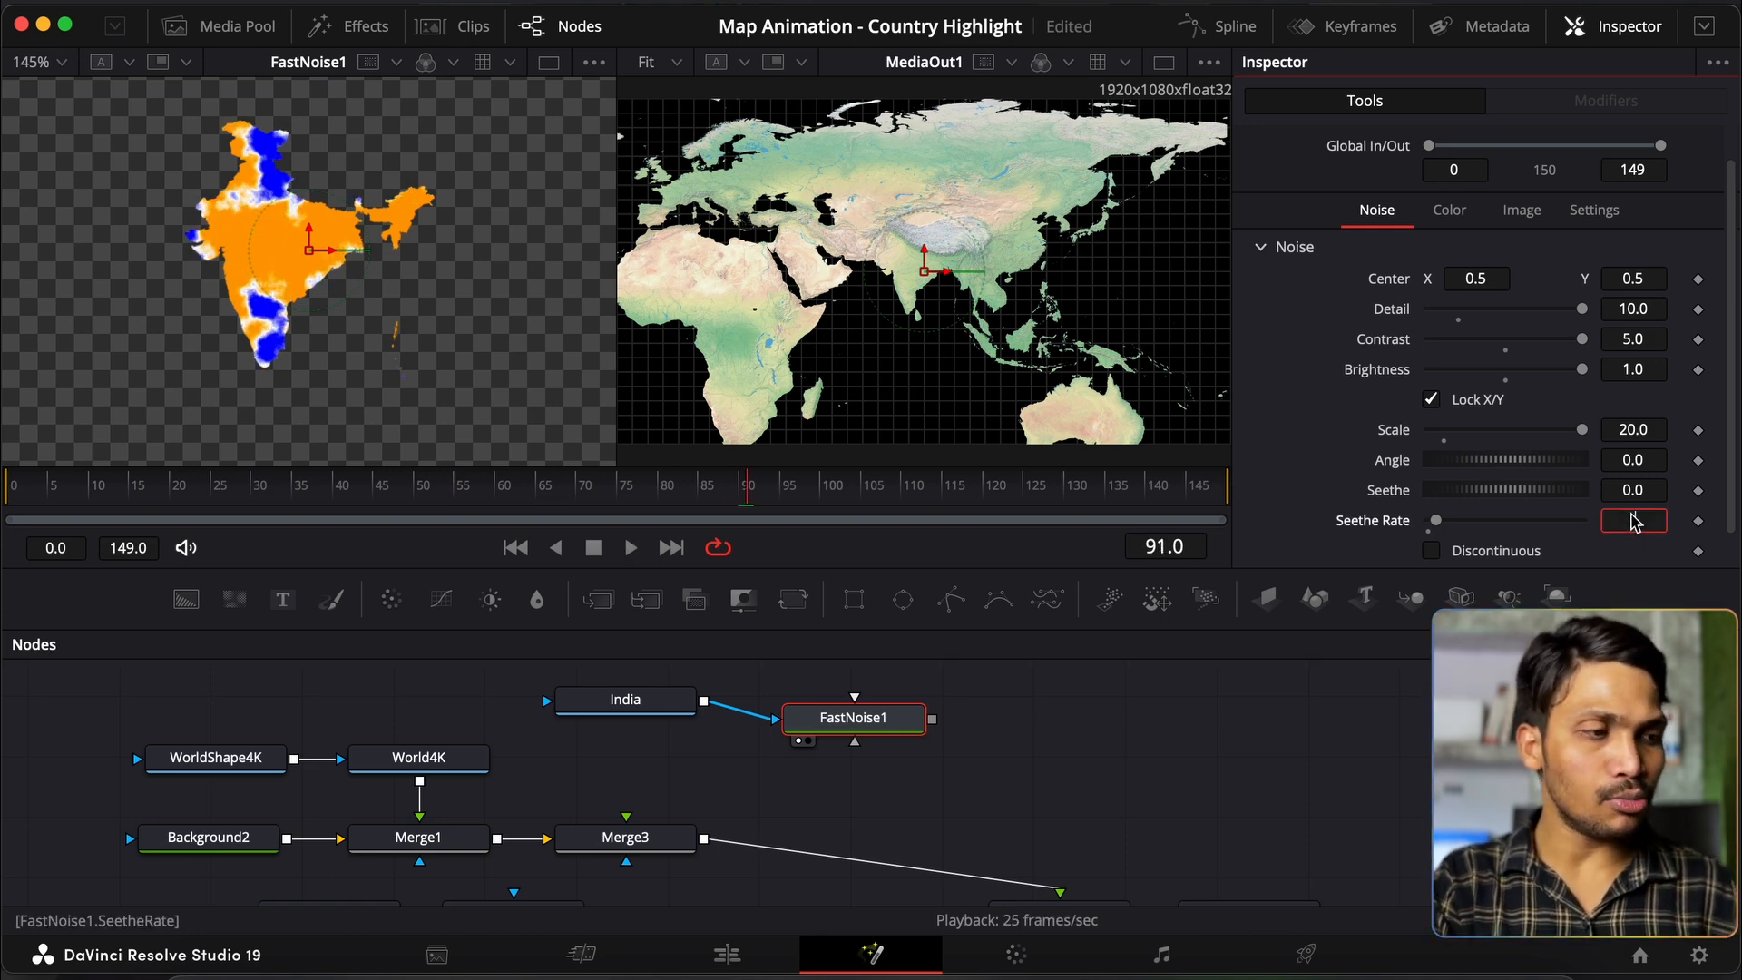
text(0.2)
key(Tab)
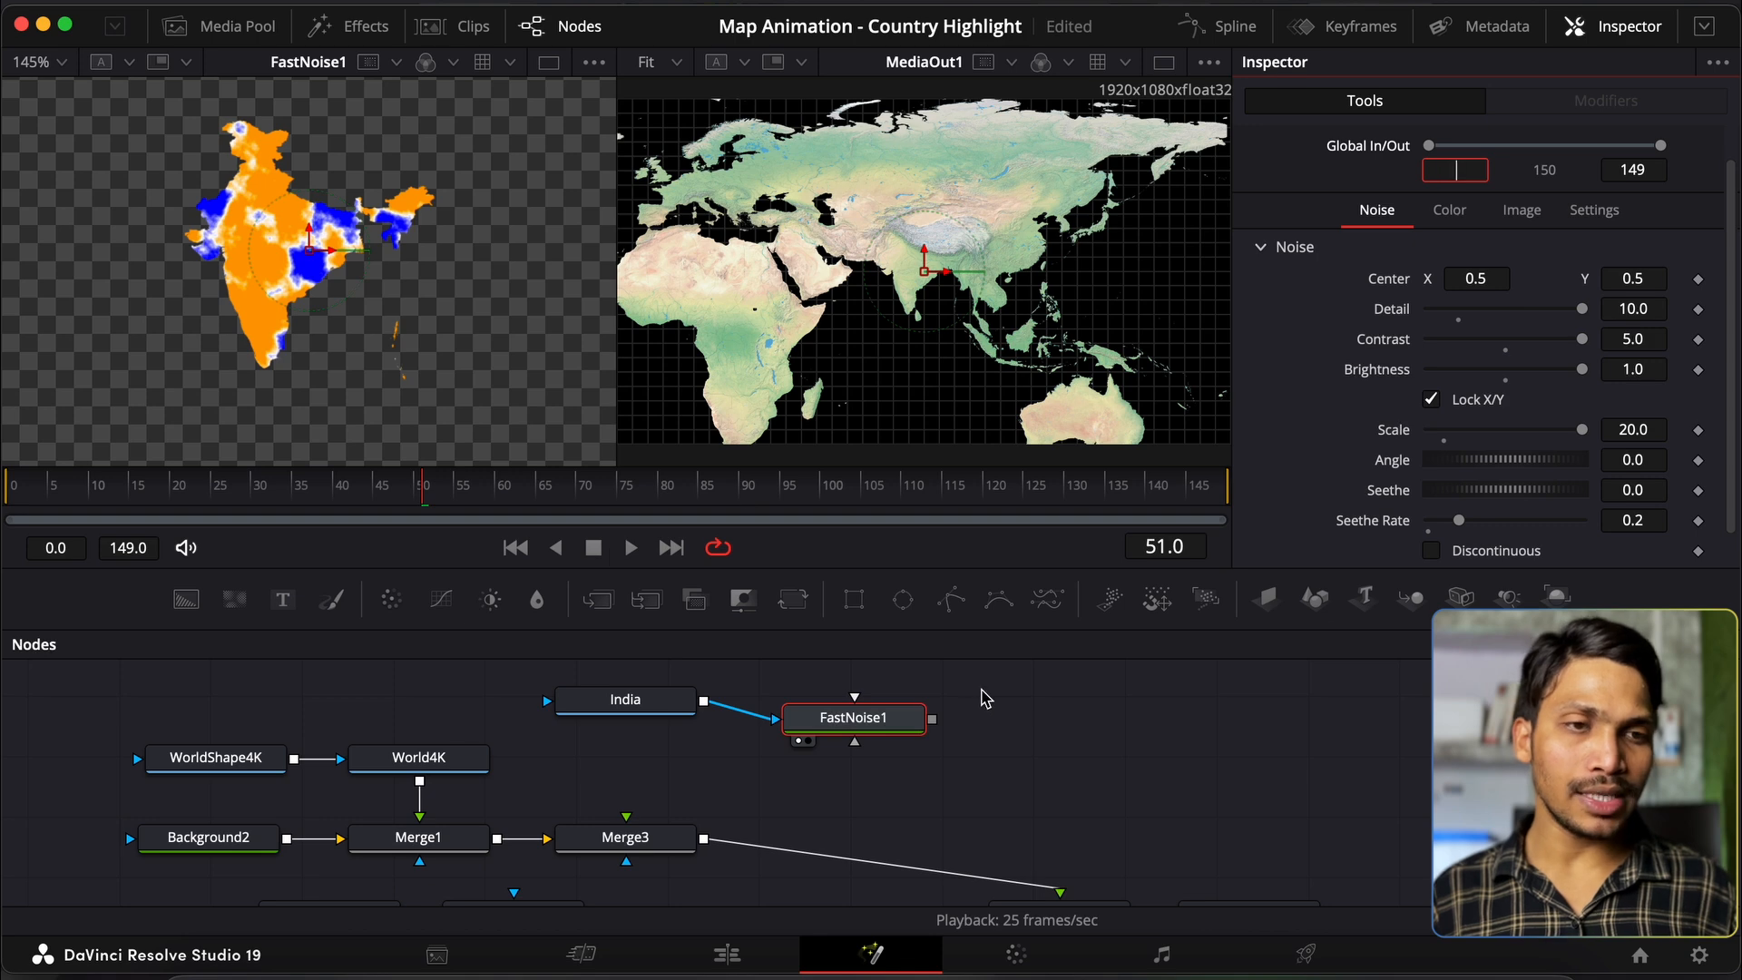
key(space)
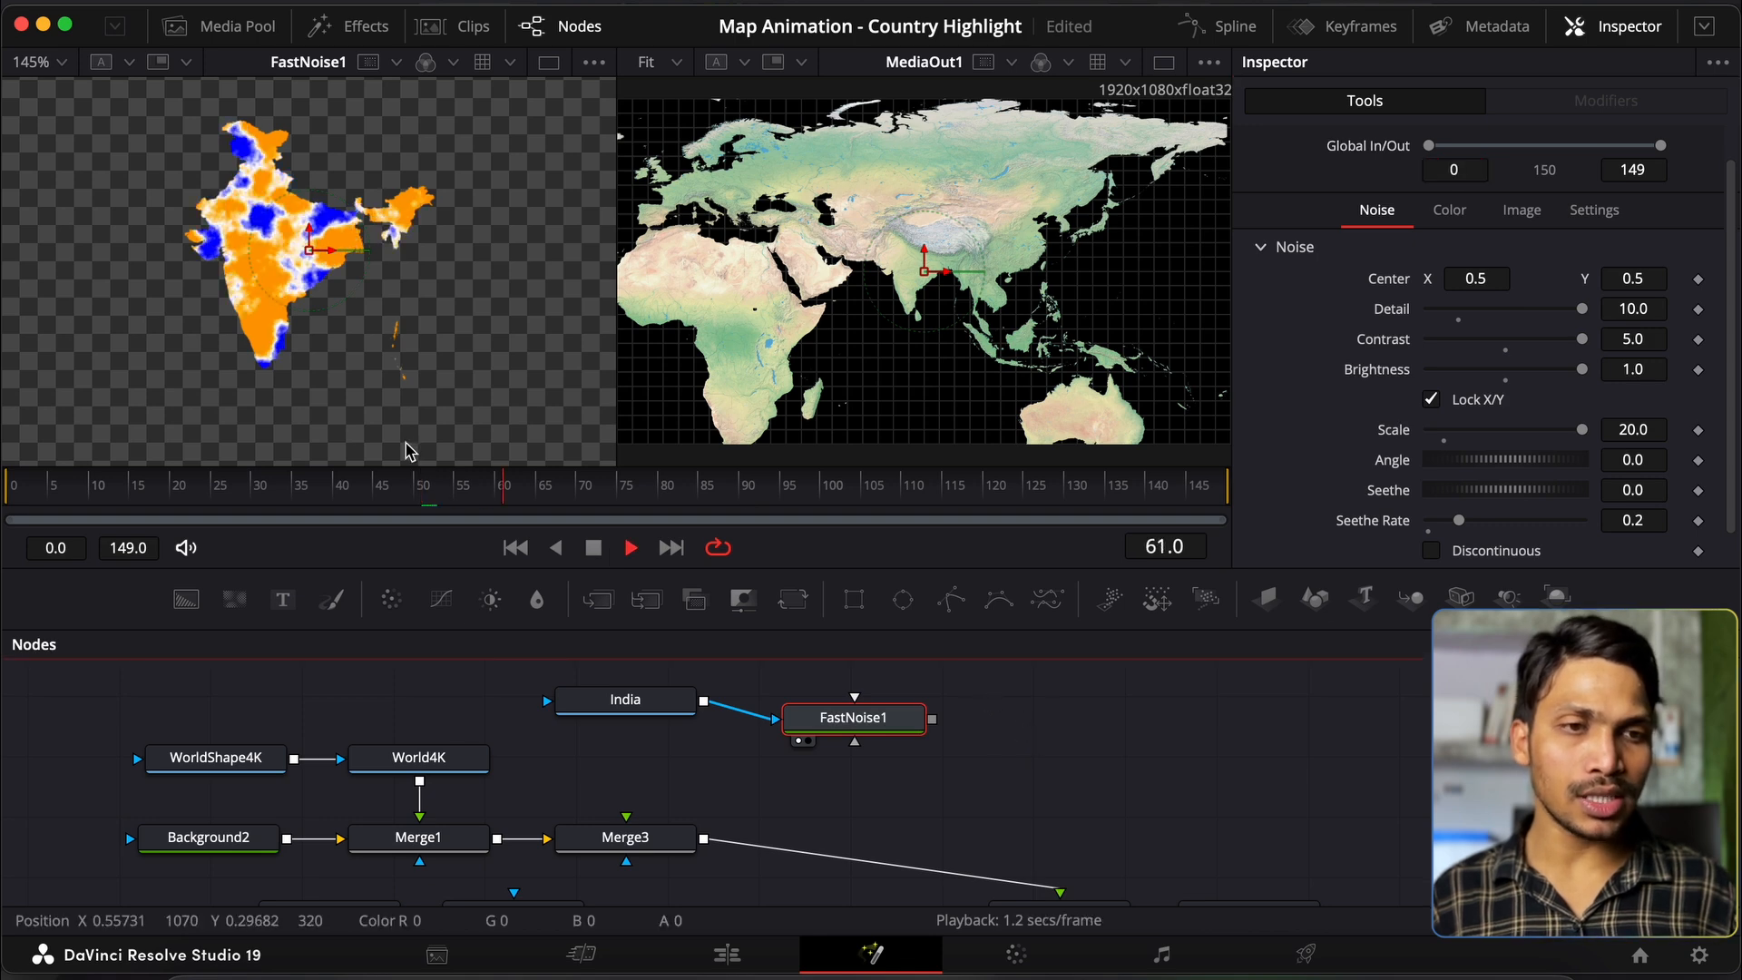
key(space)
click(1636, 522)
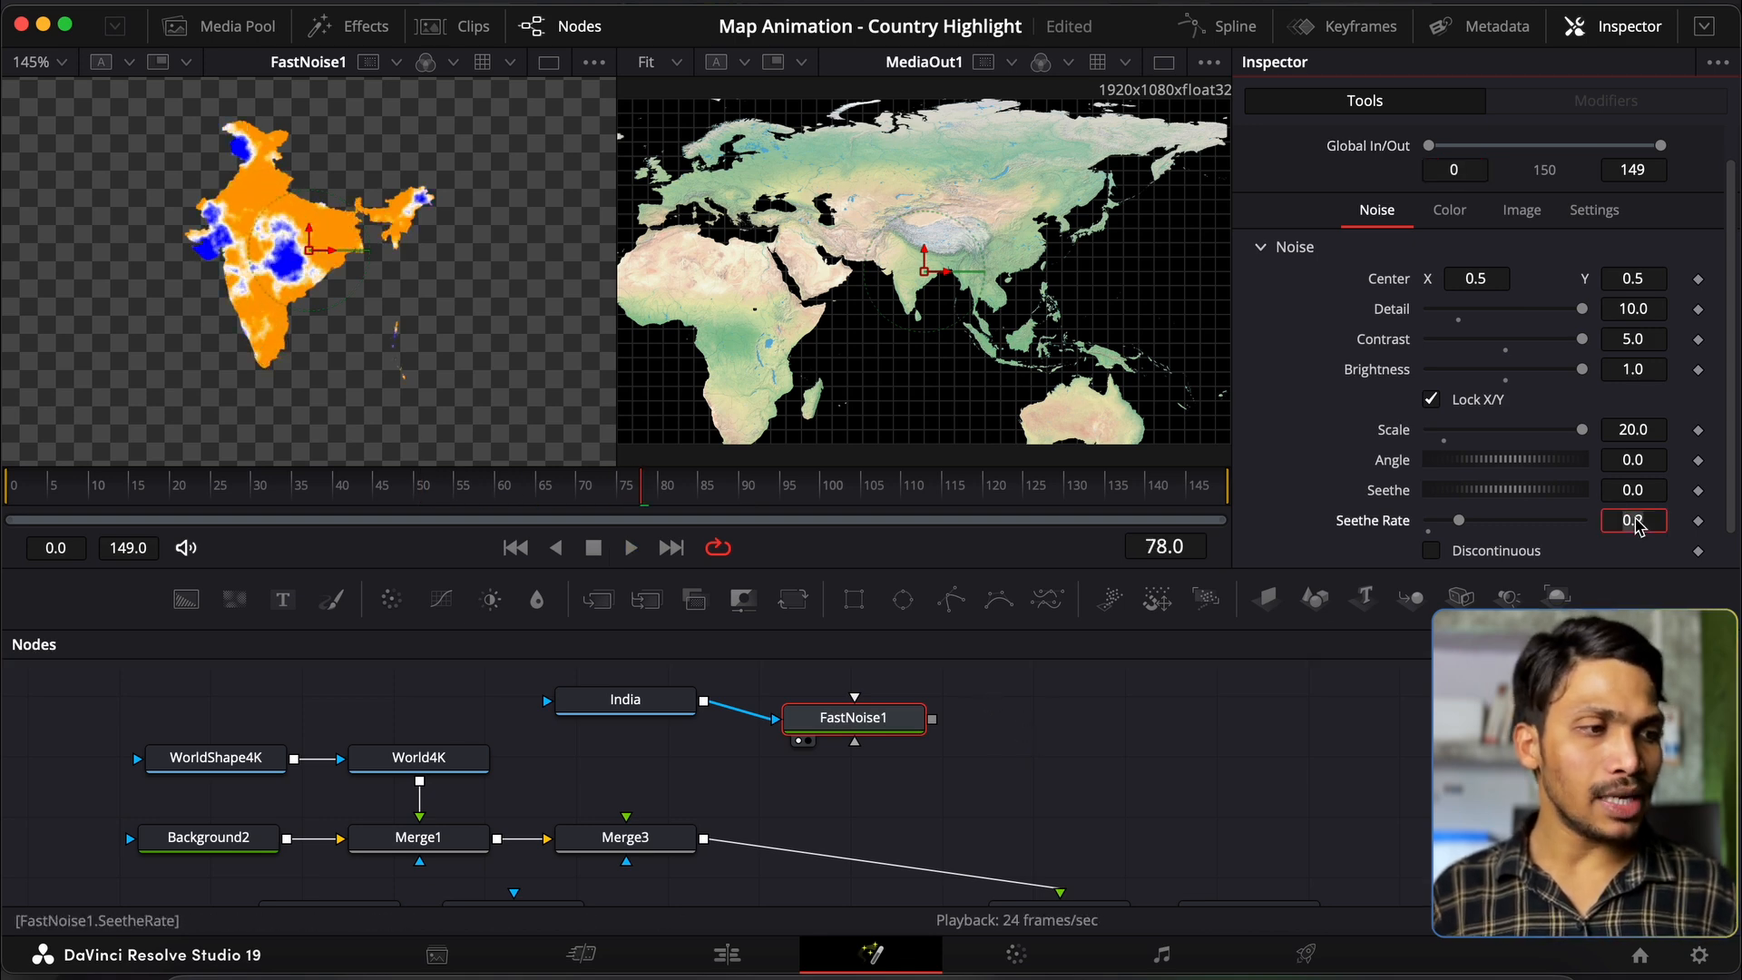
text(.05)
key(Return)
drag(853, 717, 621, 820)
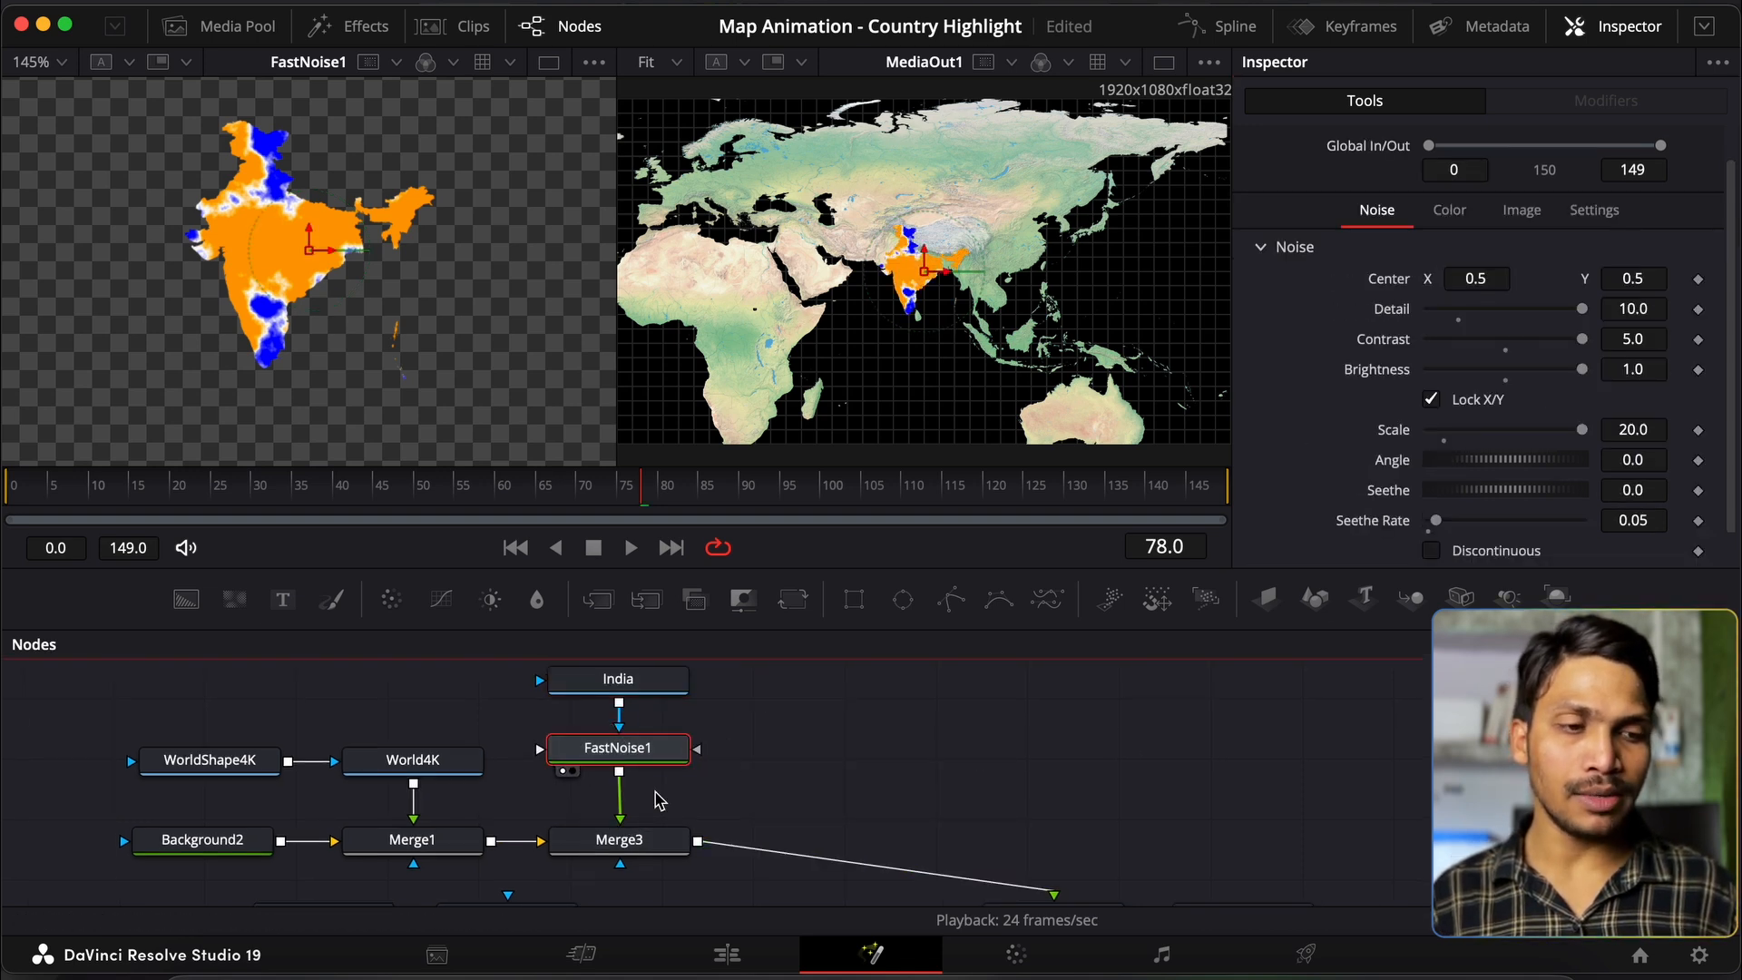
Step: Disconnect FastNoise1 from Merge3 and add a Soft Glow node feeding Merge3
drag(621, 807, 717, 771)
key(shift+space)
text(soft)
key(Return)
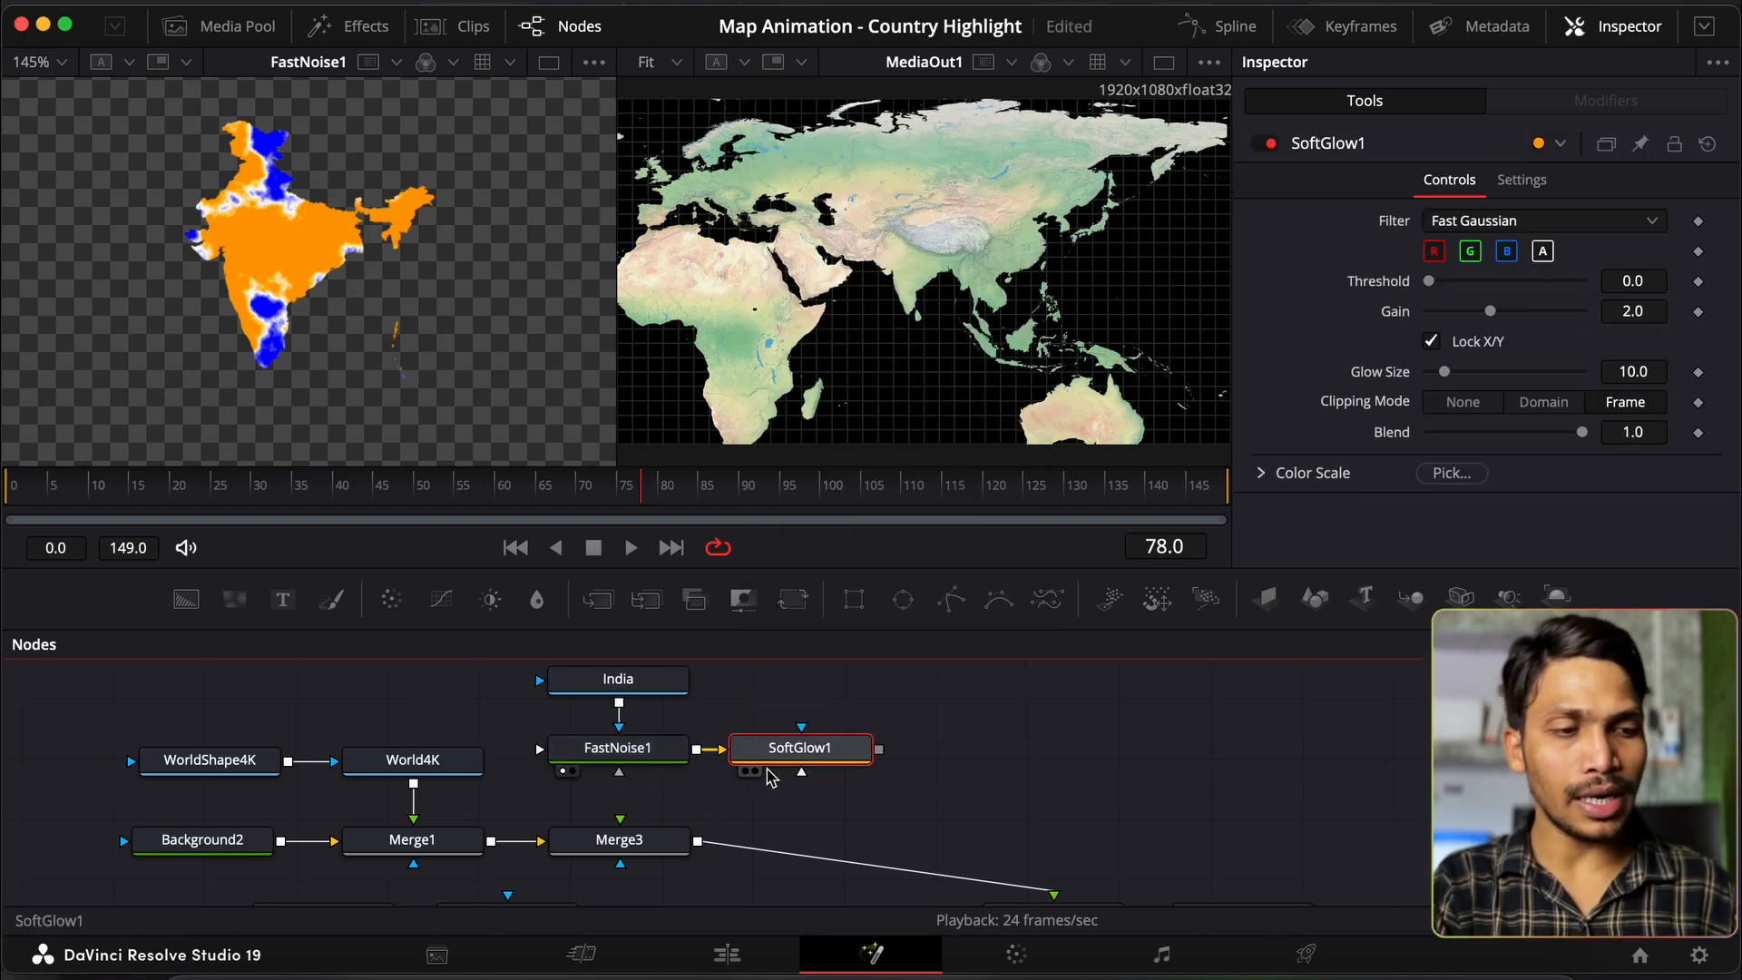
drag(879, 754, 631, 839)
scroll(812, 760, up, 2)
Step: Rearrange the India and FastNoise1 nodes so SoftGlow1 sits between FastNoise1 and Merge3
drag(511, 714, 619, 752)
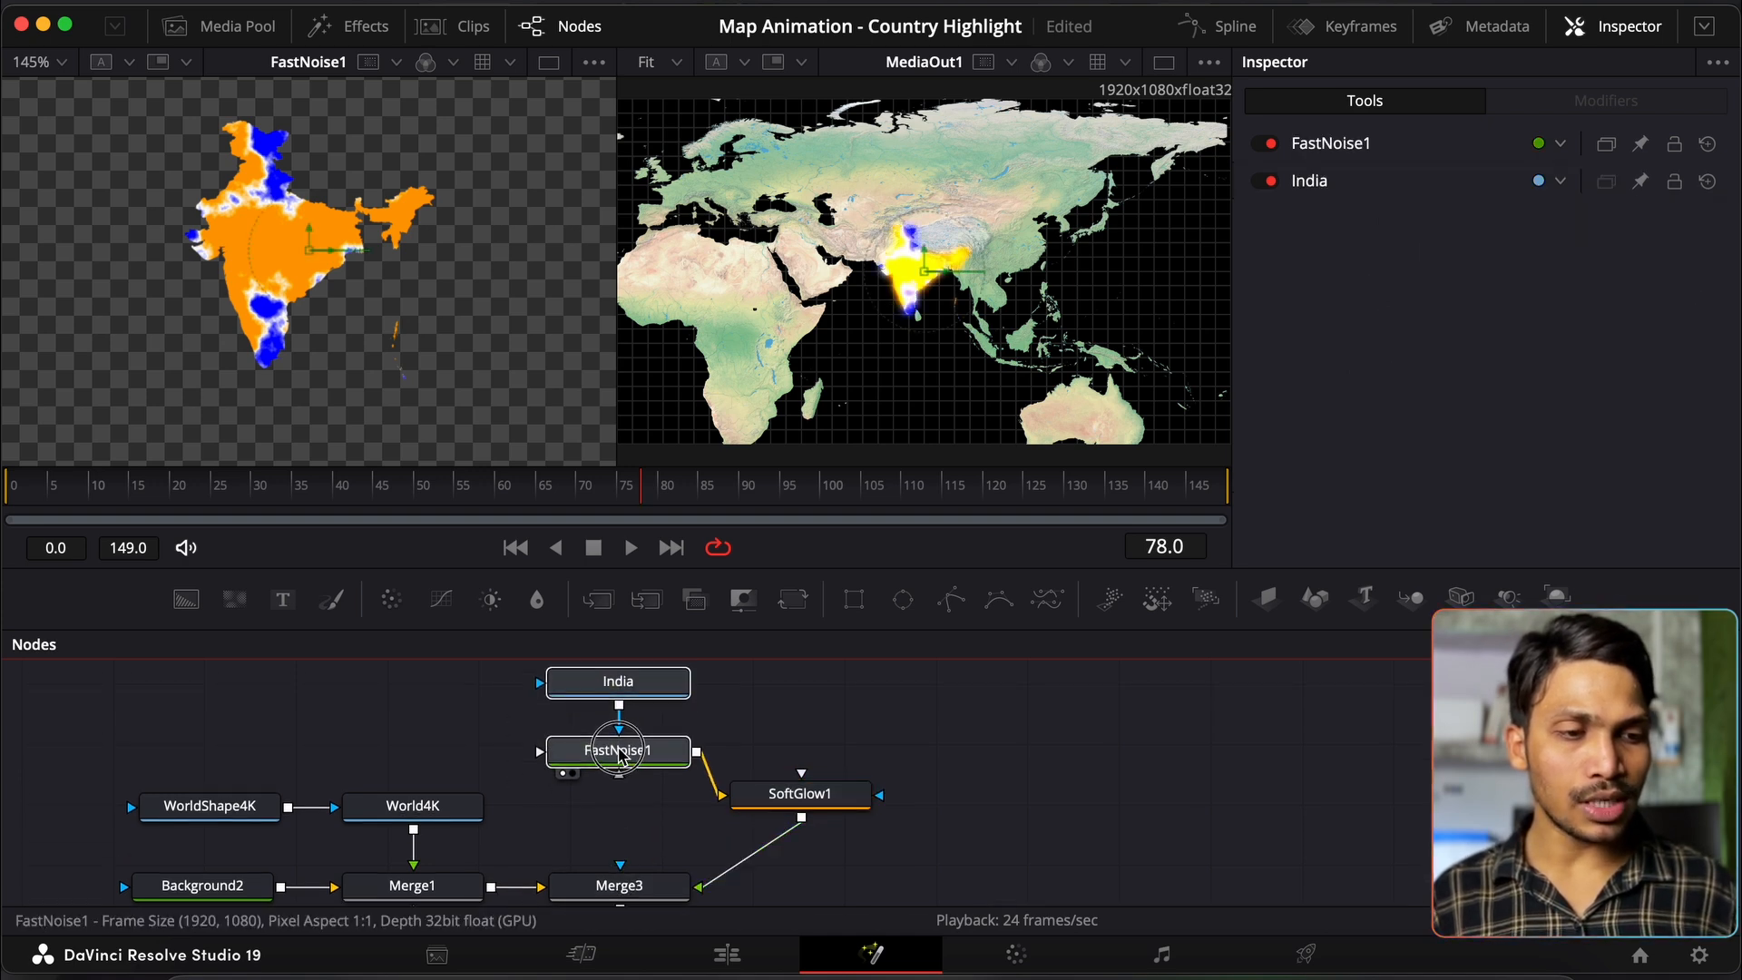
drag(627, 680, 449, 763)
click(692, 695)
drag(782, 803, 600, 831)
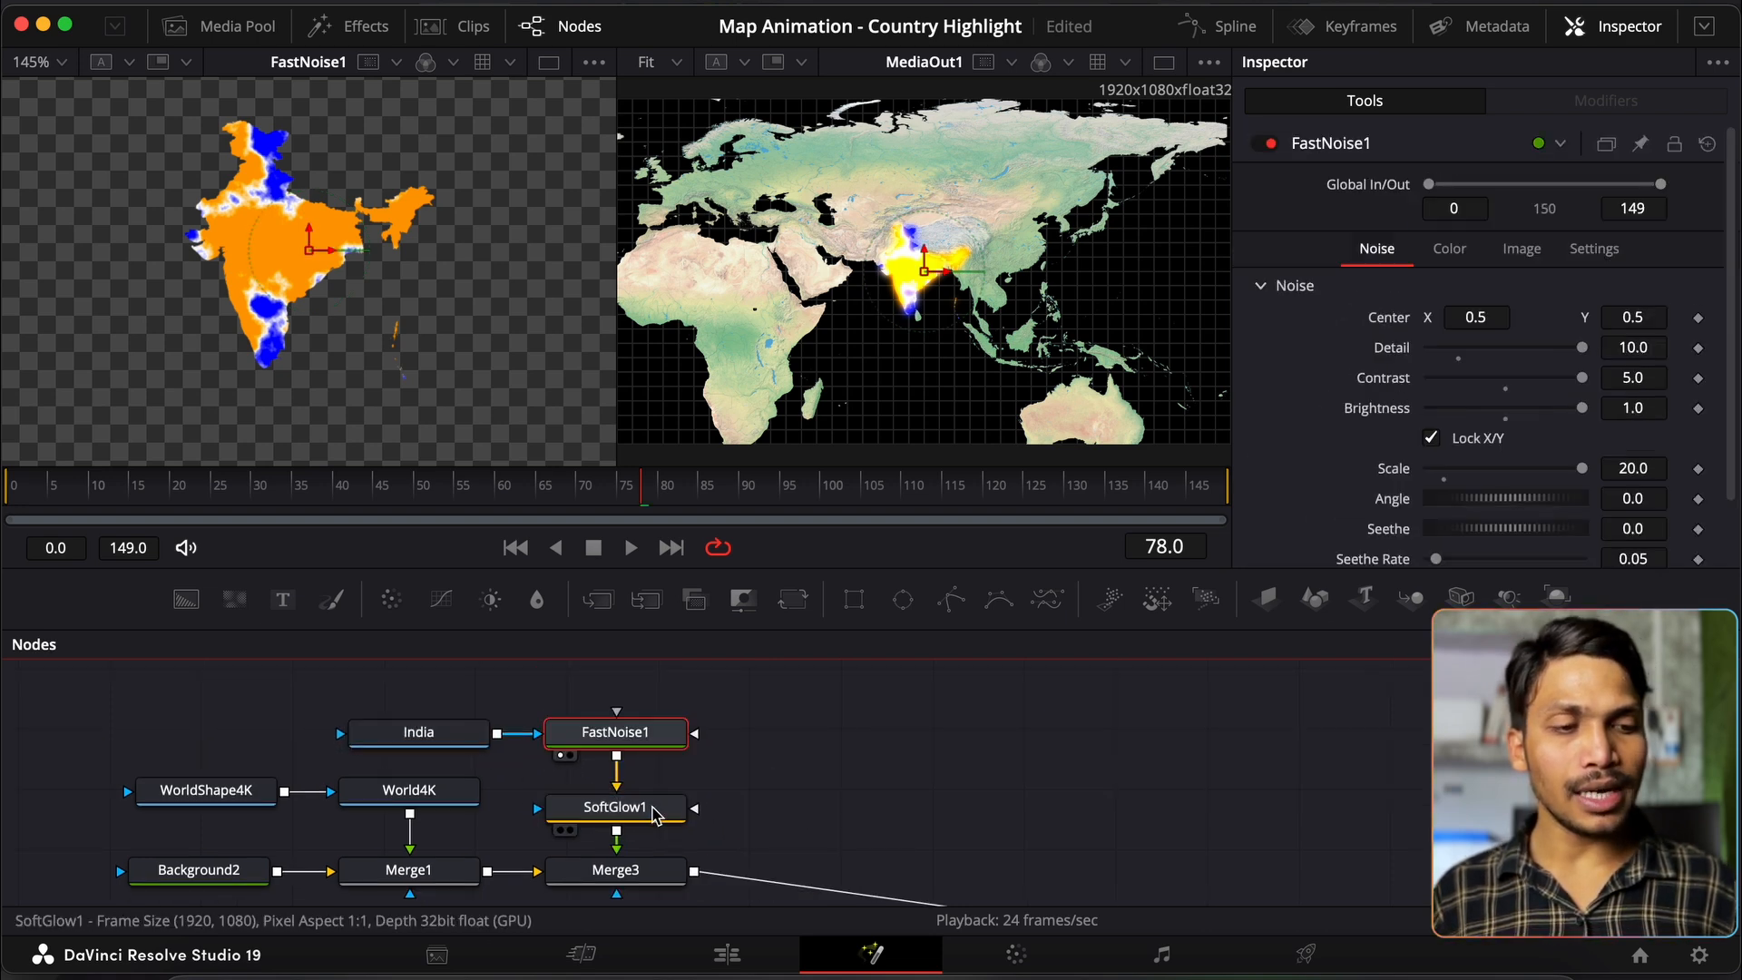
Step: Test SoftGlow1's Gain, Threshold, Glow Size and Blend in the left viewer, then reset to defaults
click(657, 814)
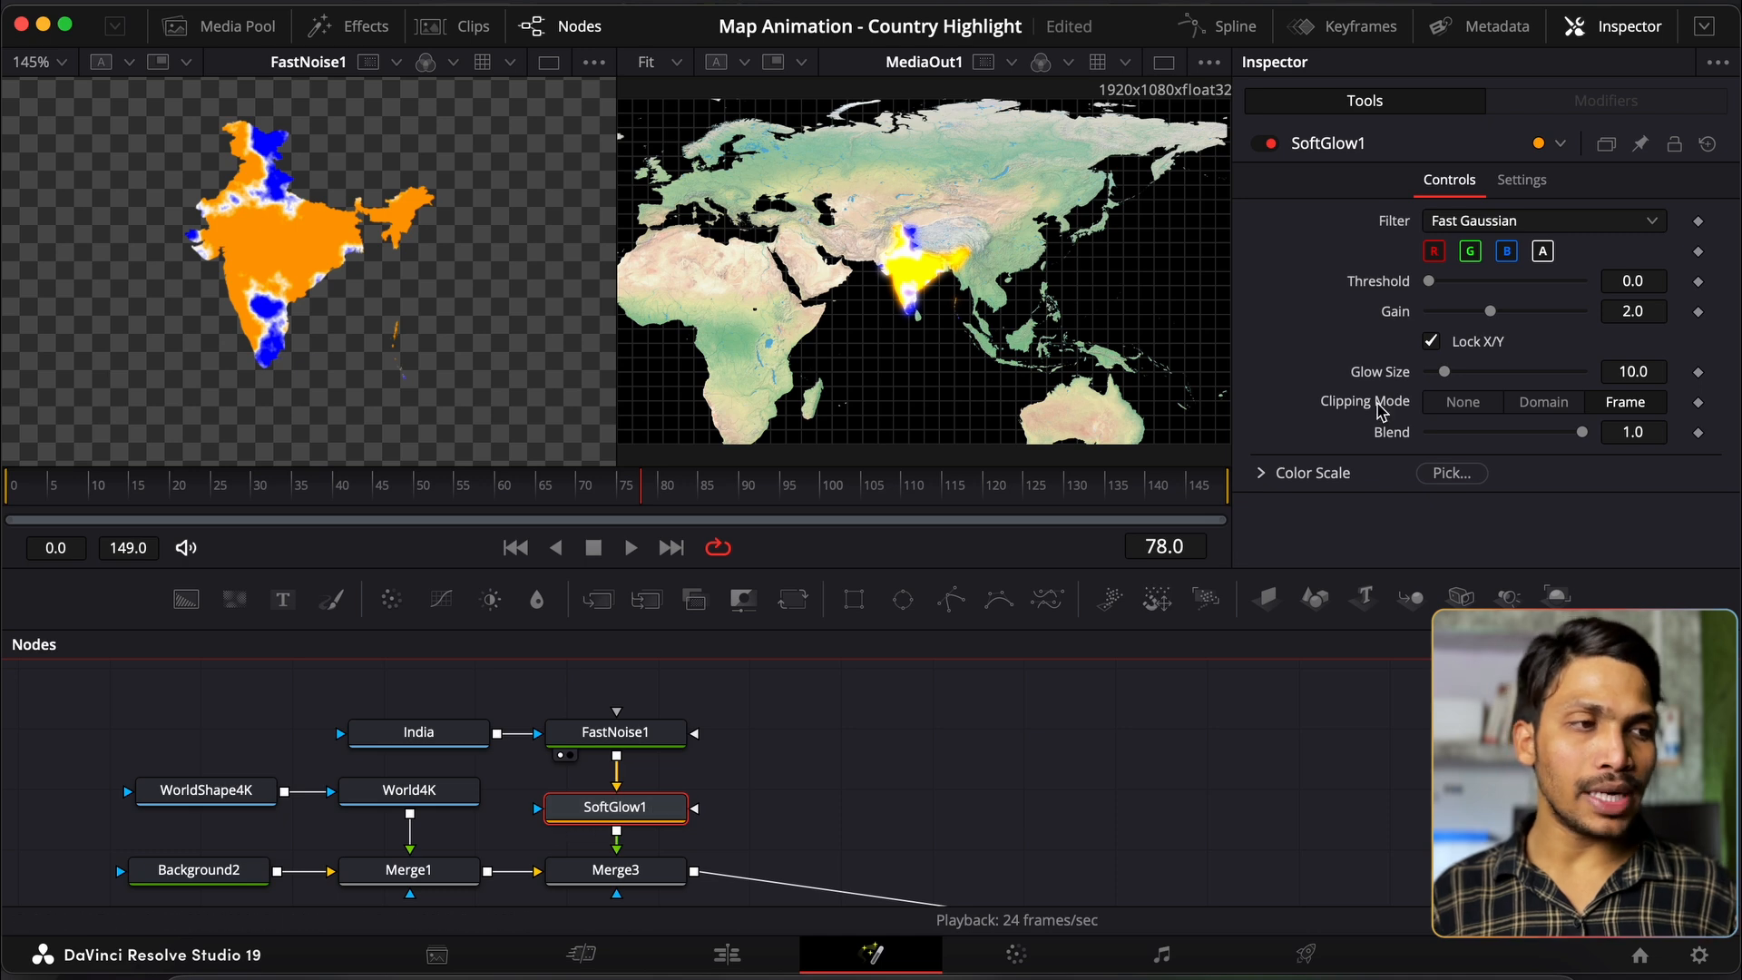
drag(1493, 320, 1559, 314)
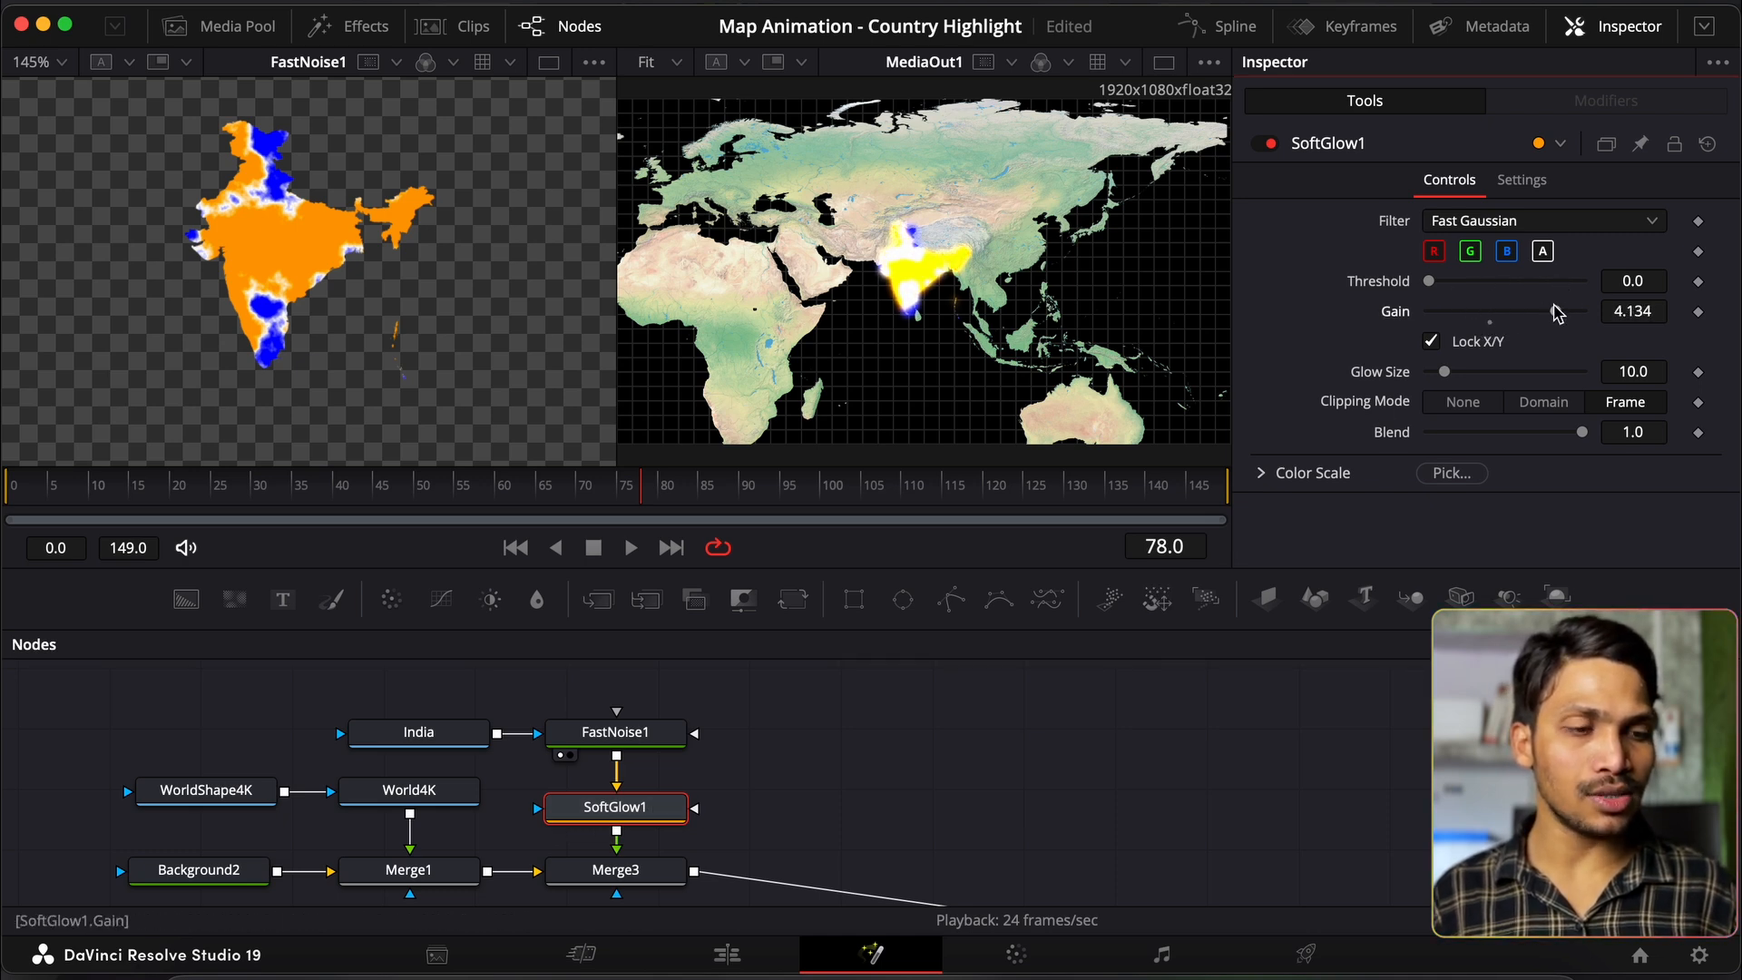
drag(635, 817, 369, 291)
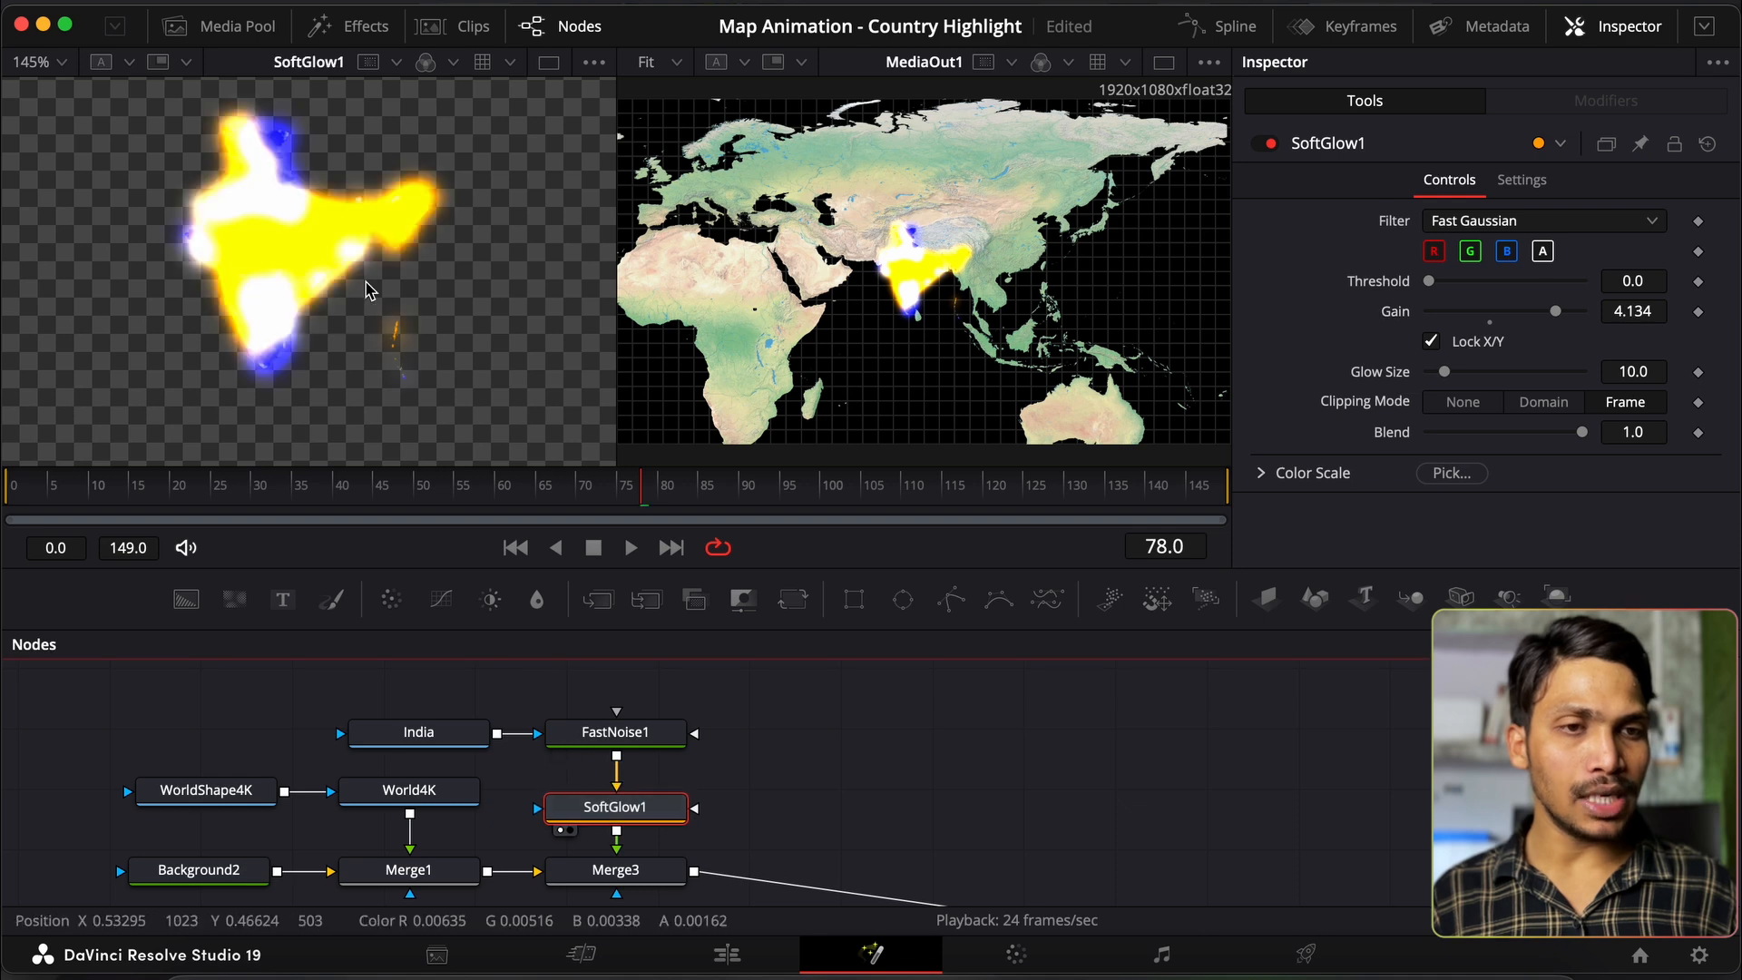
drag(1428, 286, 1377, 302)
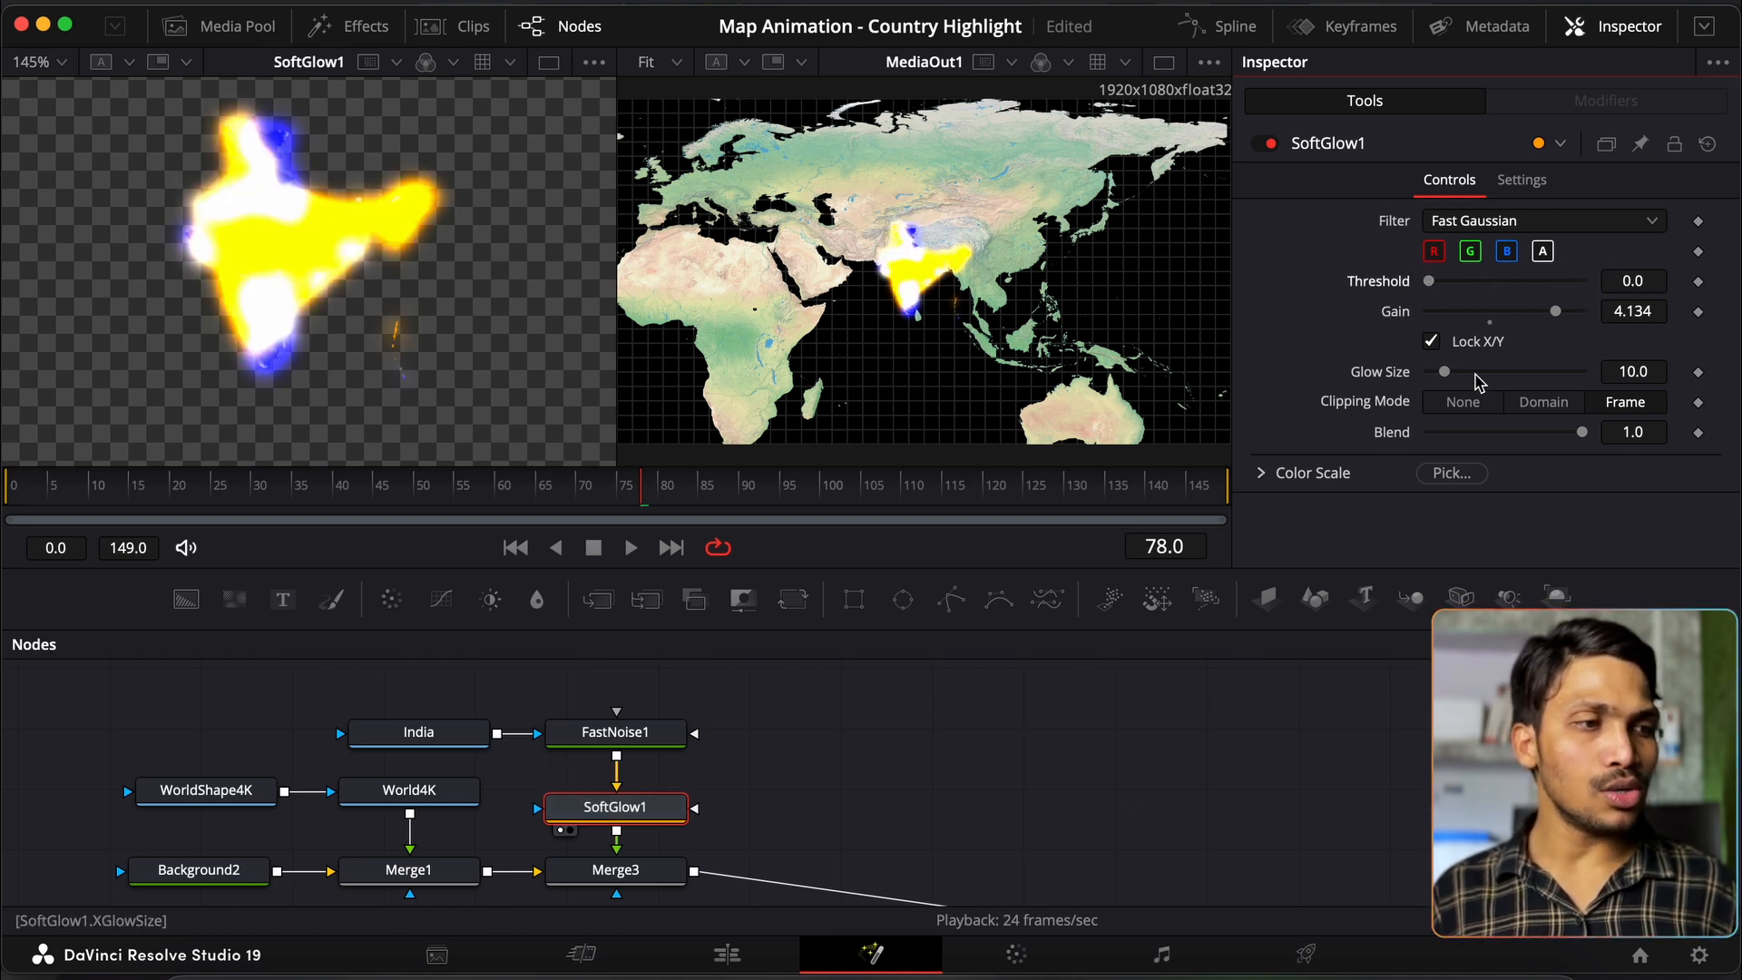
drag(1448, 377, 1524, 434)
click(1455, 433)
click(1708, 144)
scroll(771, 821, down, 1)
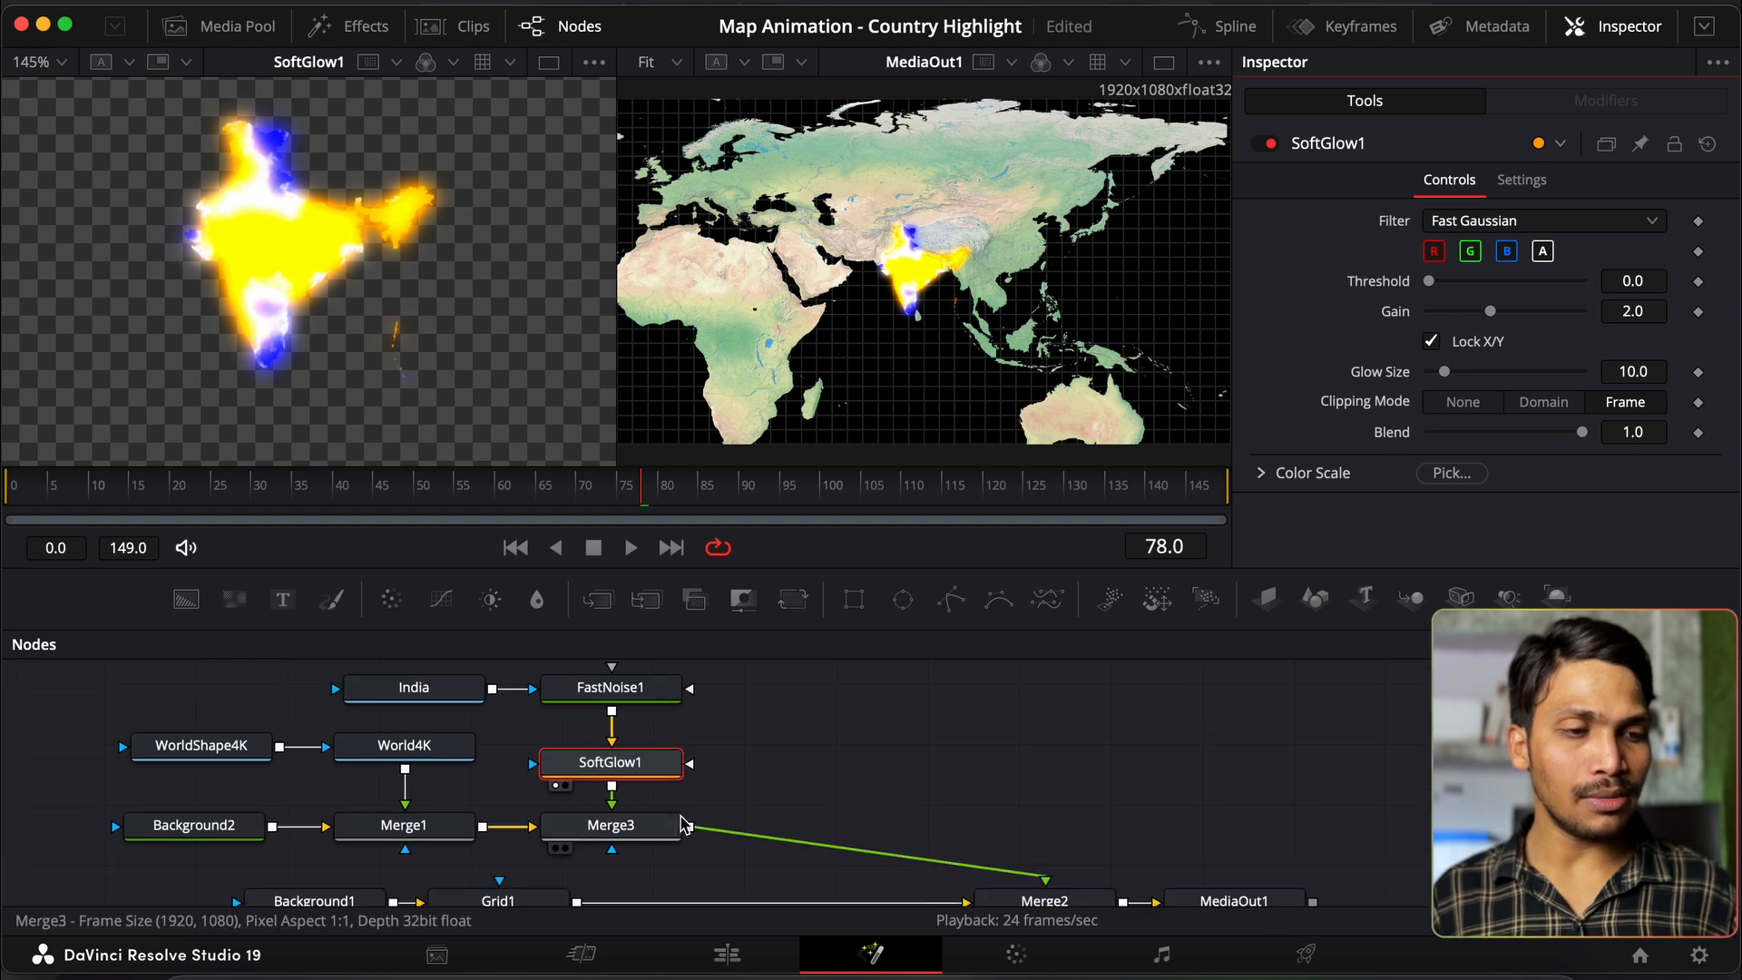
Step: Add Merge4 after Merge3 and connect a new Text1 node to its foreground input
click(659, 826)
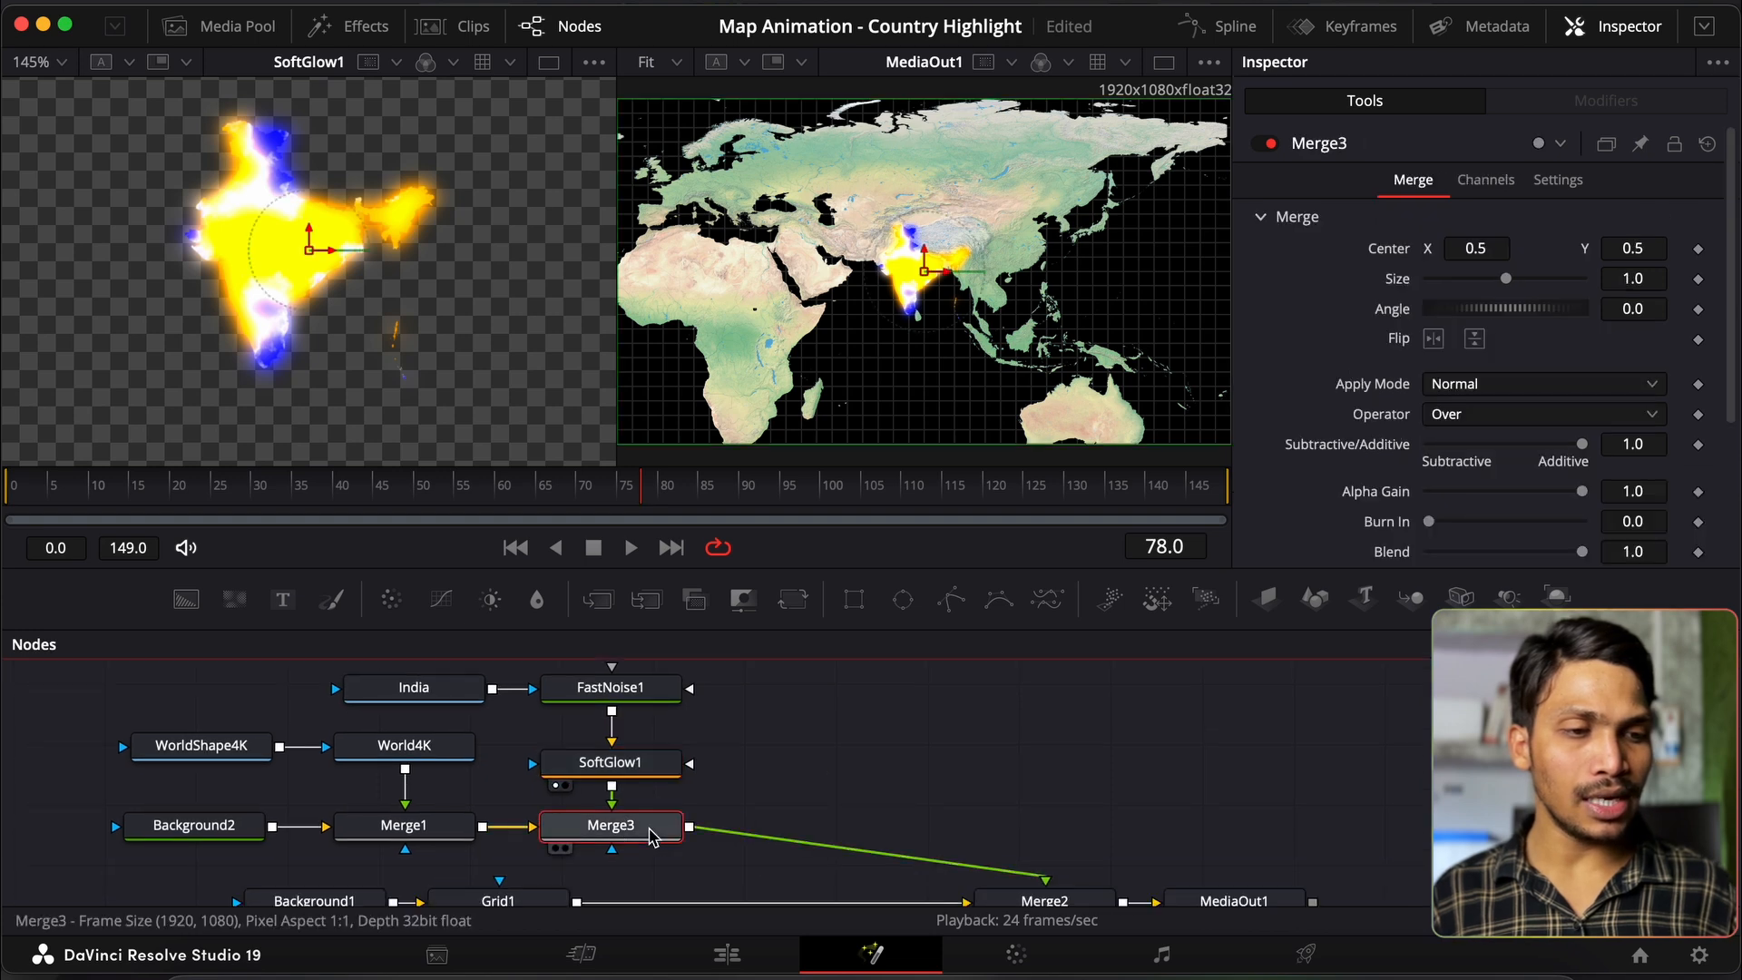
click(598, 600)
scroll(842, 786, up, 1)
scroll(842, 787, right, 1)
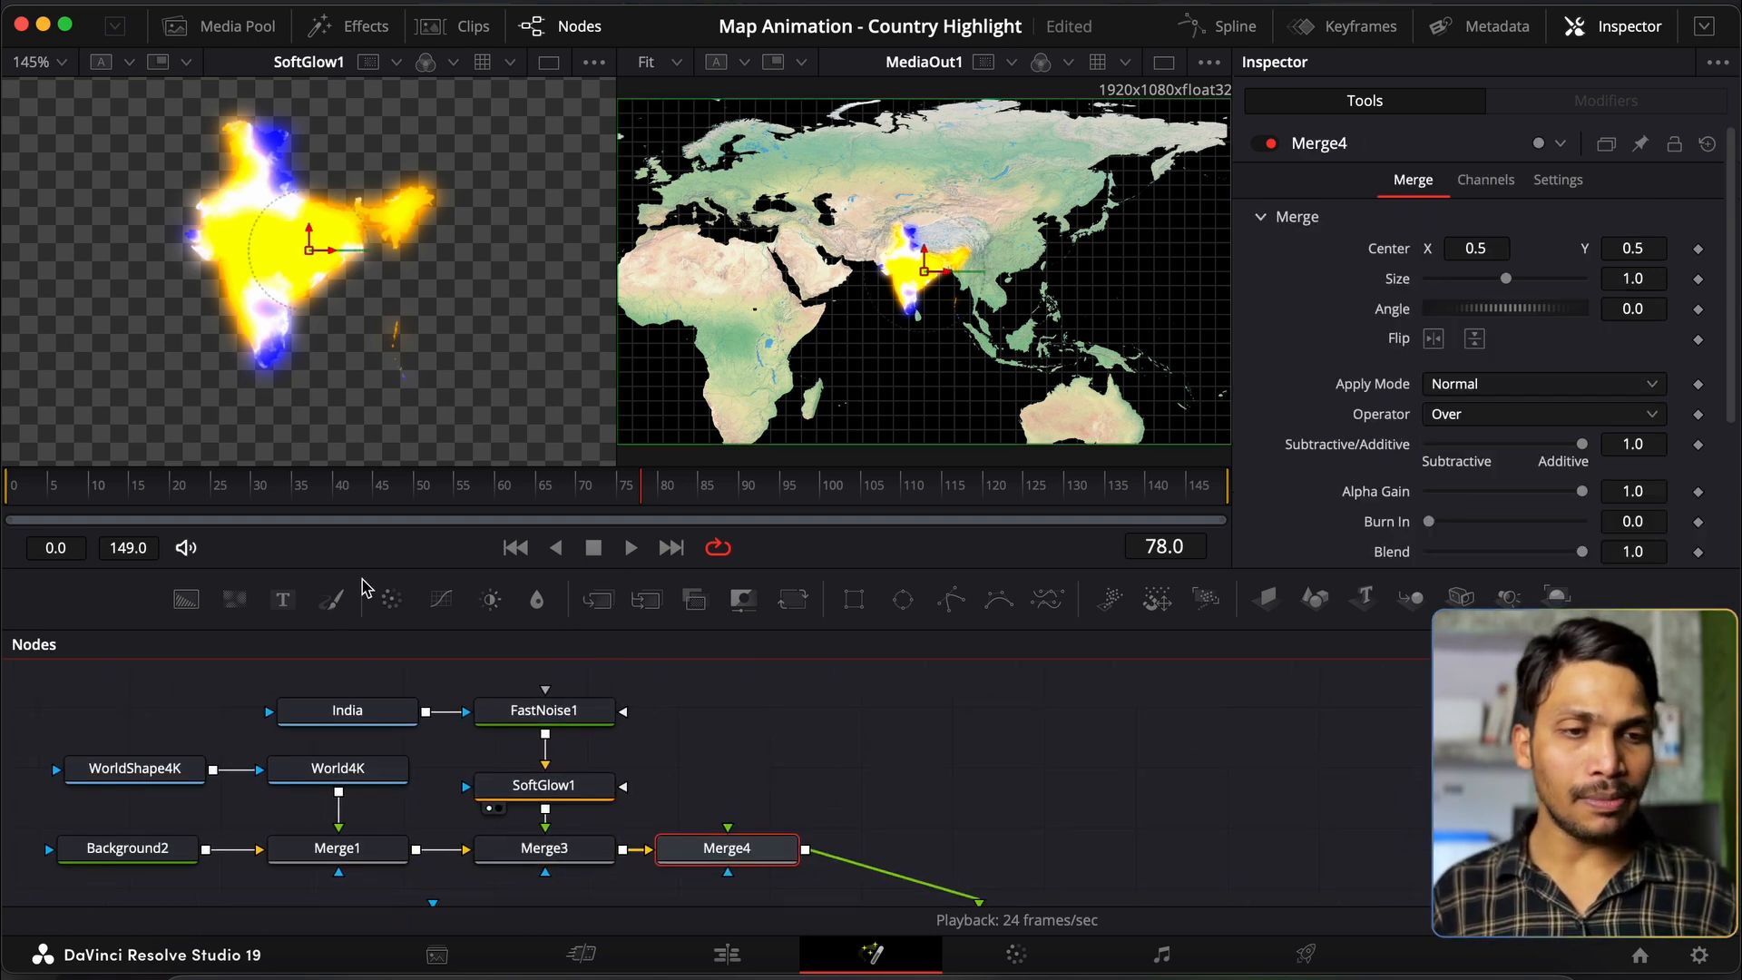
drag(286, 606, 746, 816)
drag(810, 752, 731, 824)
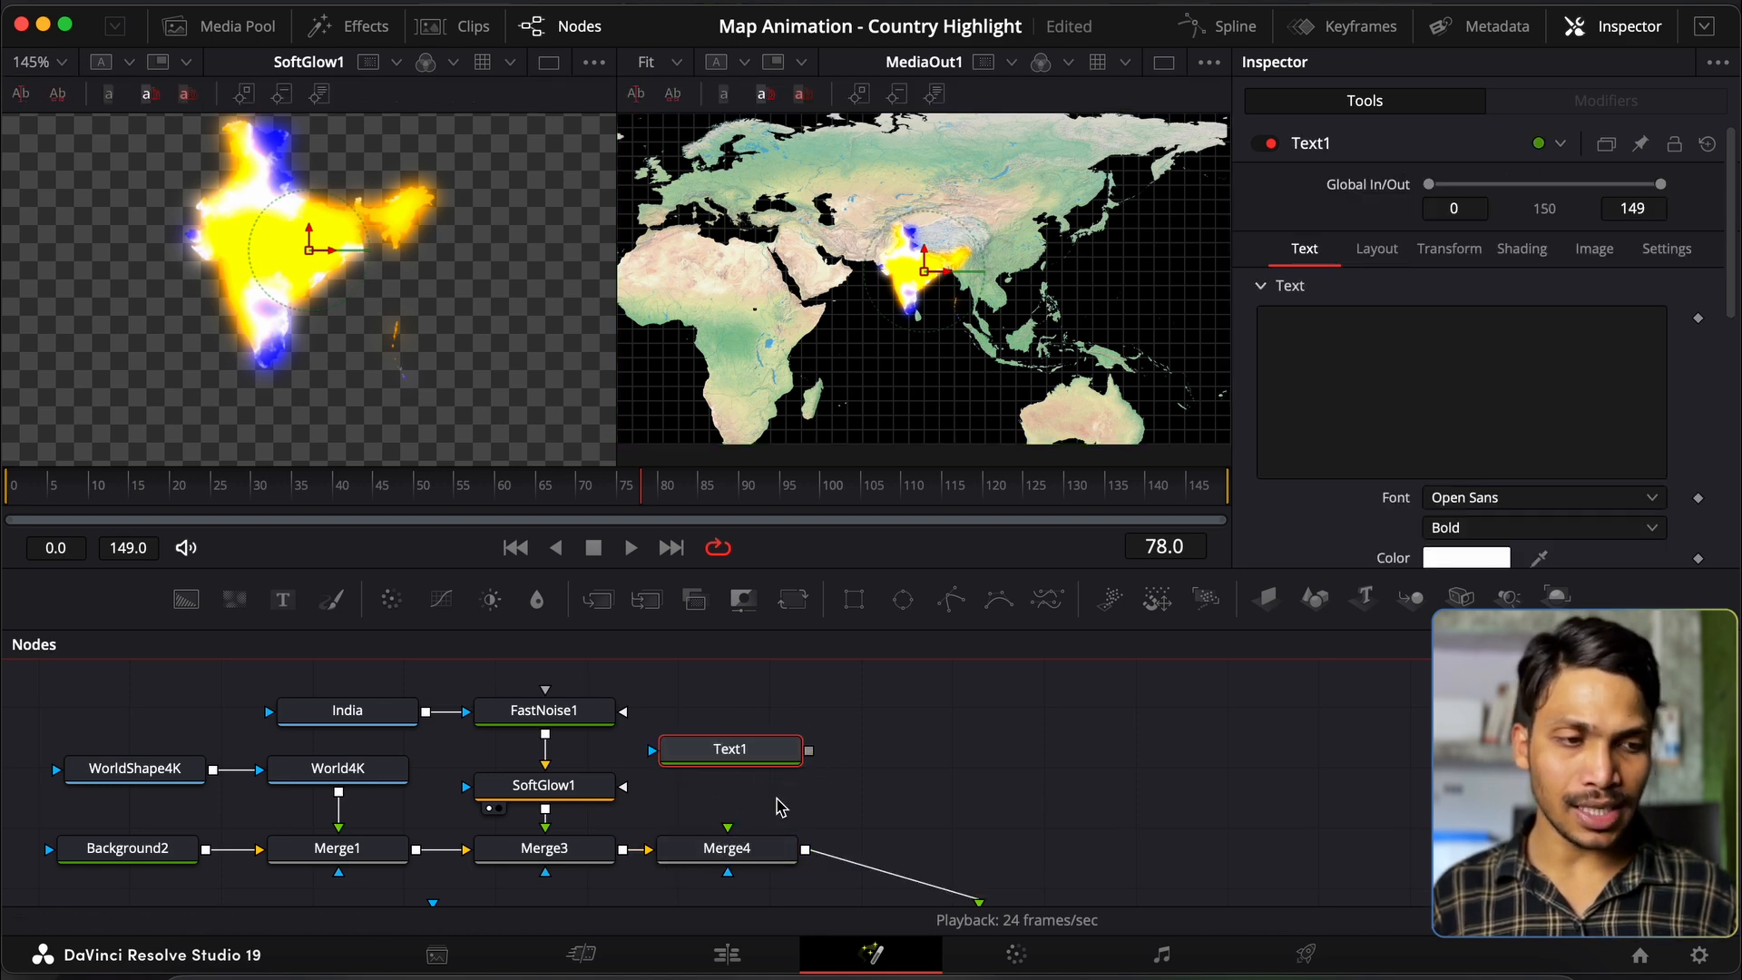
drag(810, 751, 728, 826)
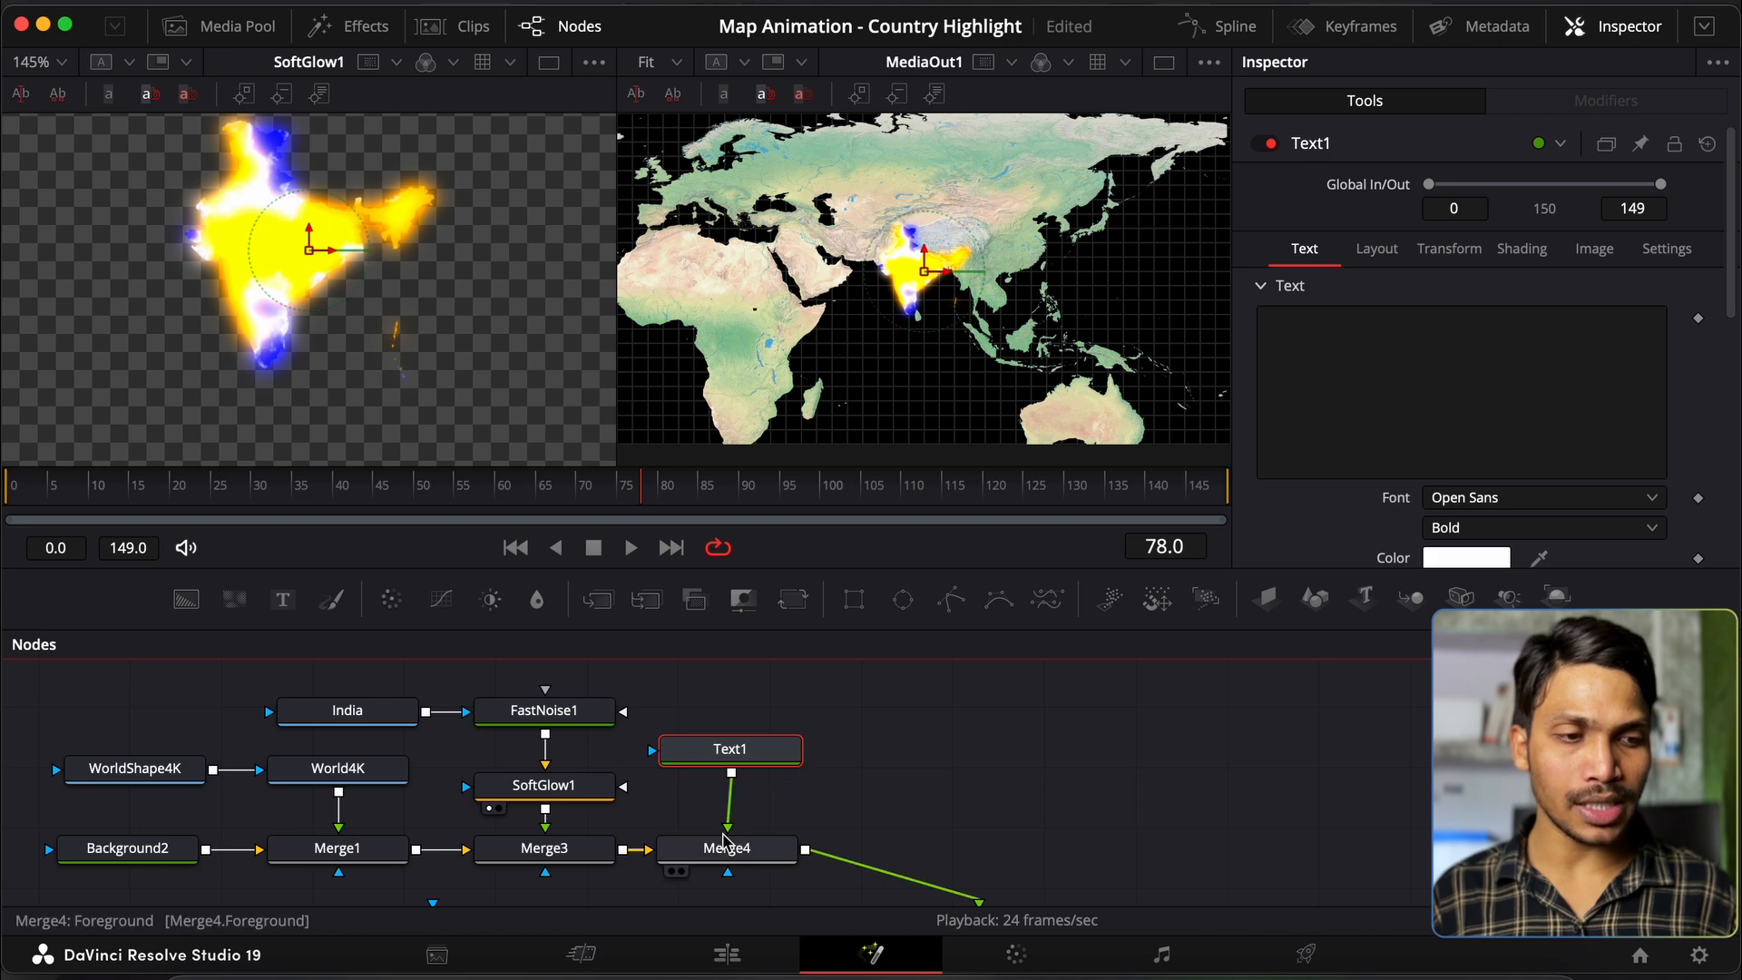
drag(731, 749, 727, 762)
Step: Type INDIA as the text and set the font to Chalkboard
click(1323, 450)
text(INDIA)
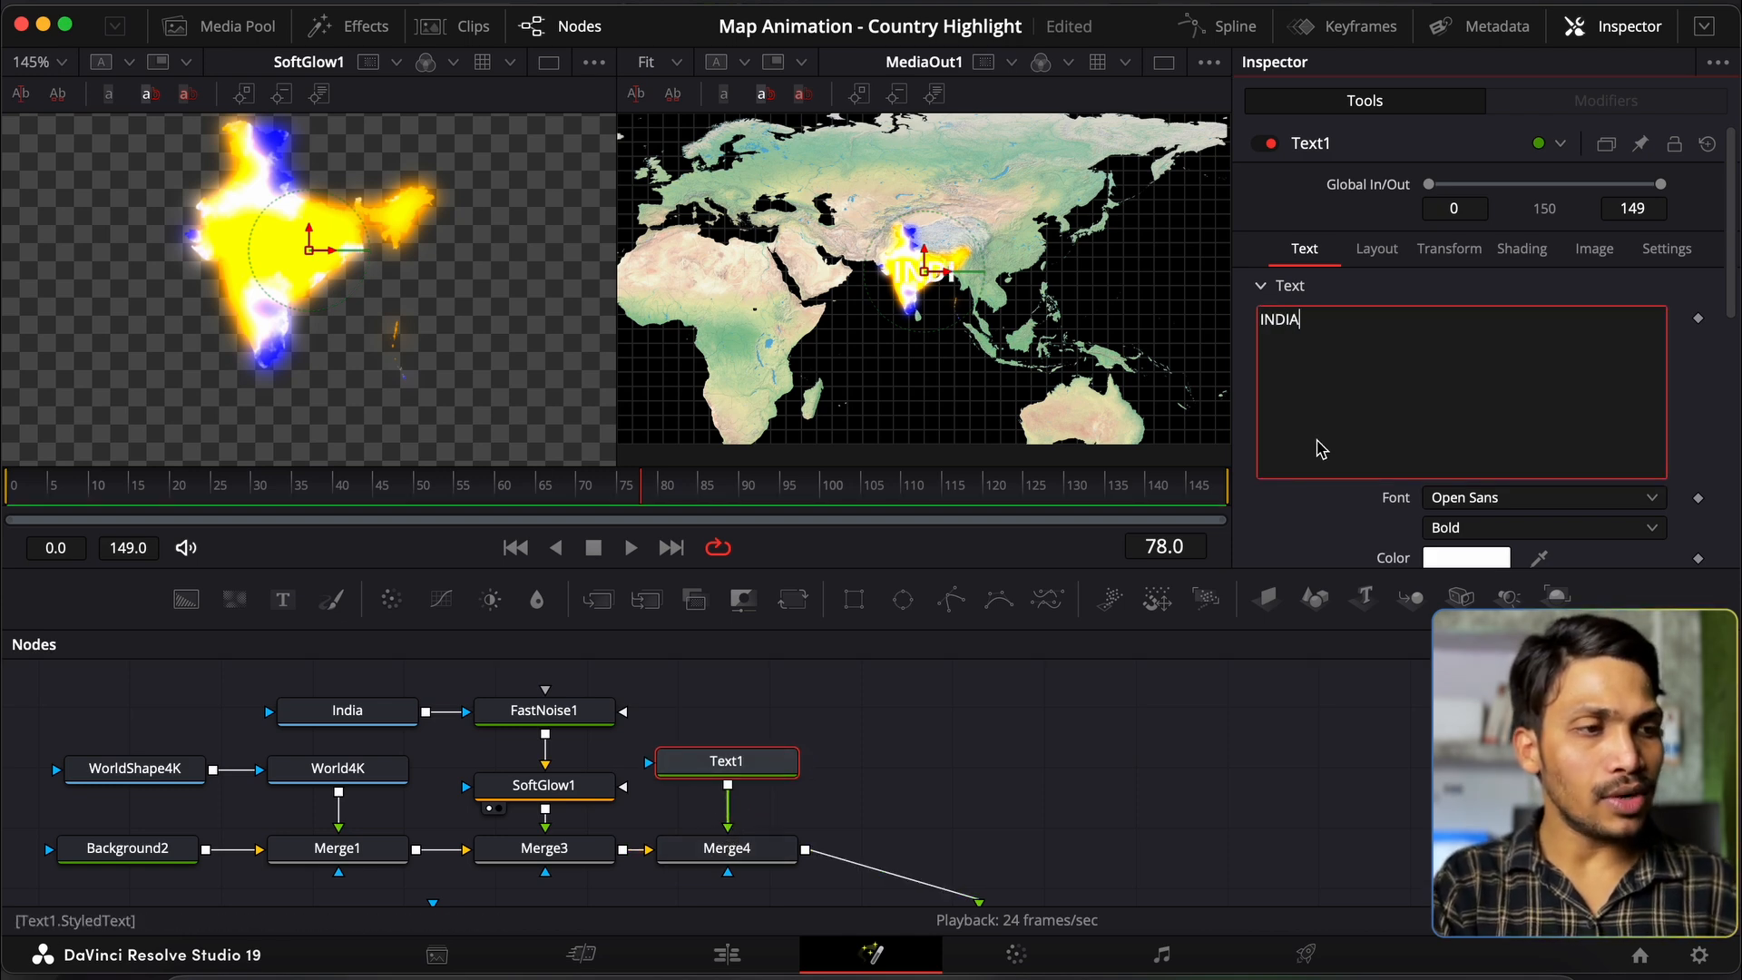
scroll(1343, 418, down, 3)
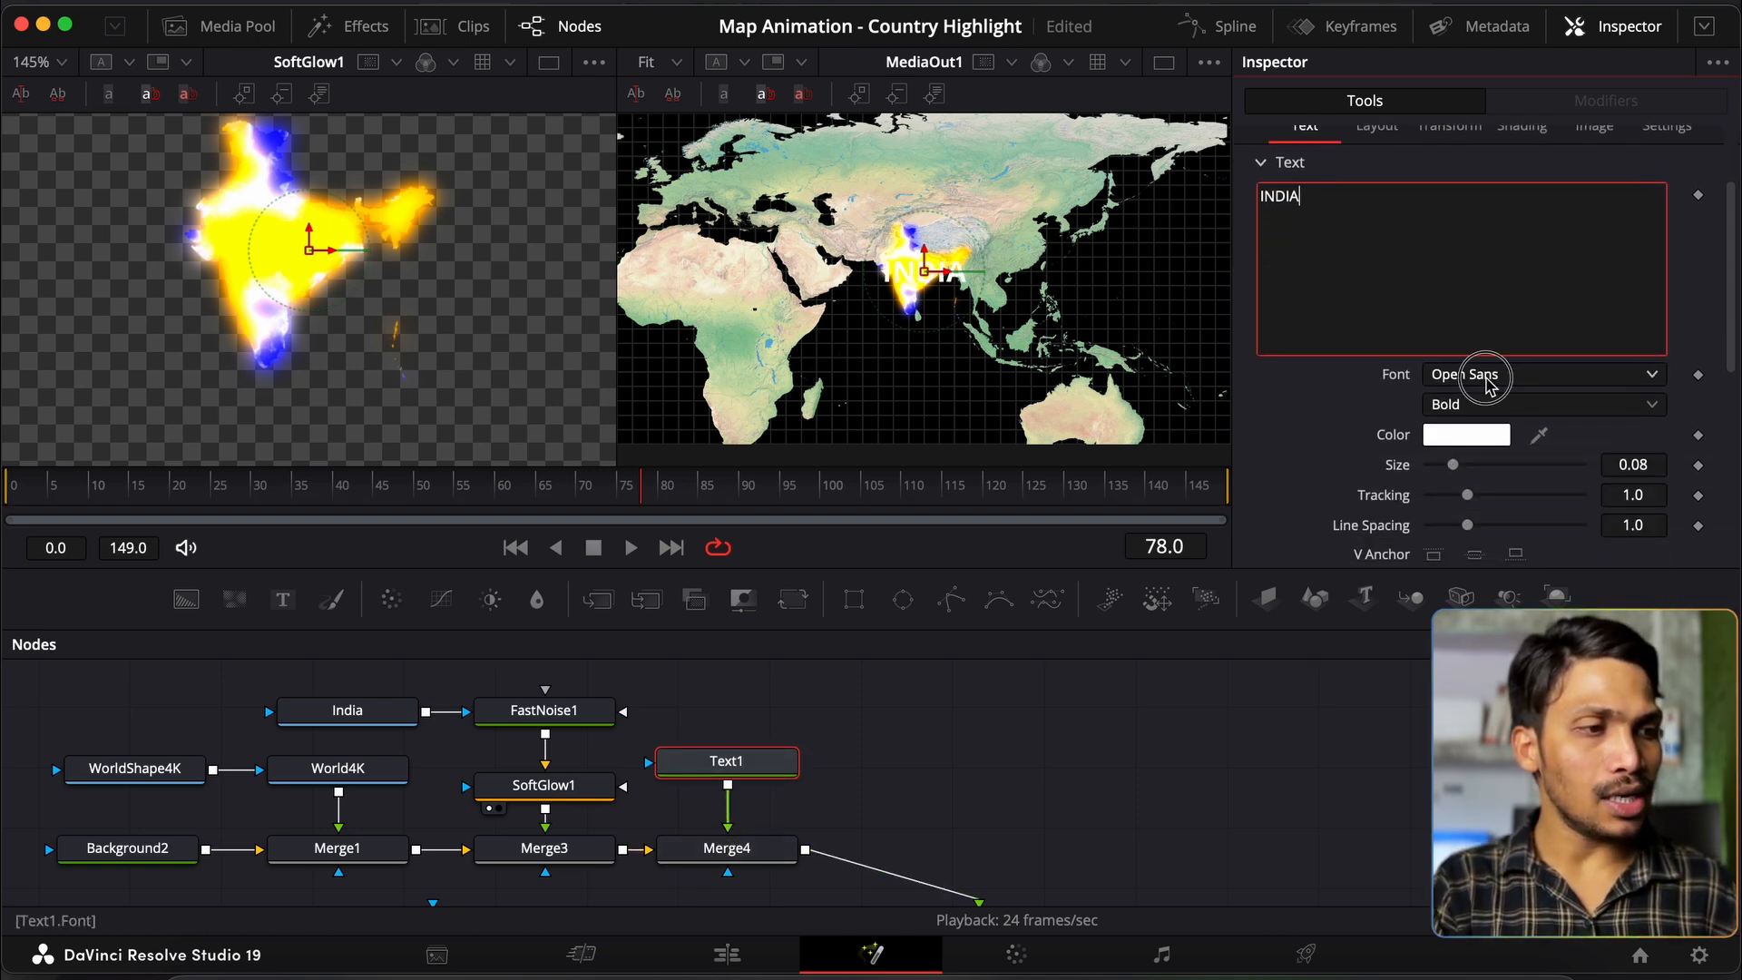
click(1485, 380)
text(ch)
key(Return)
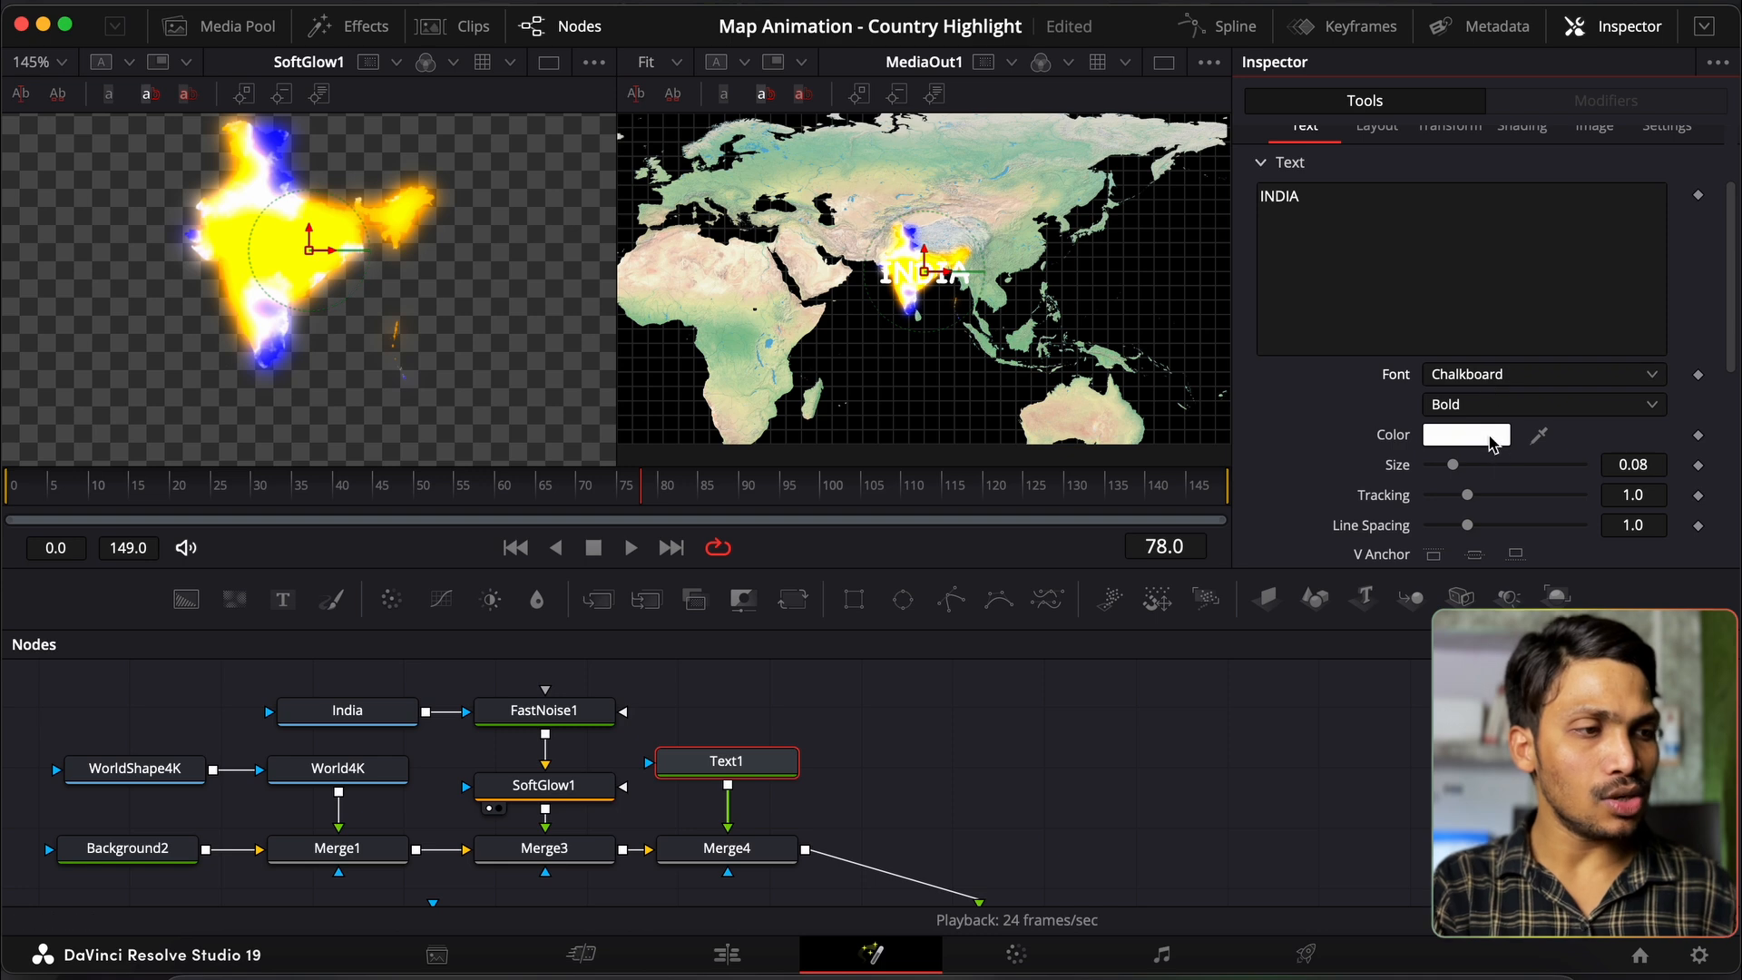
Step: Disable SoftGlow1 and set the INDIA text size to 0.04
click(545, 785)
click(1271, 144)
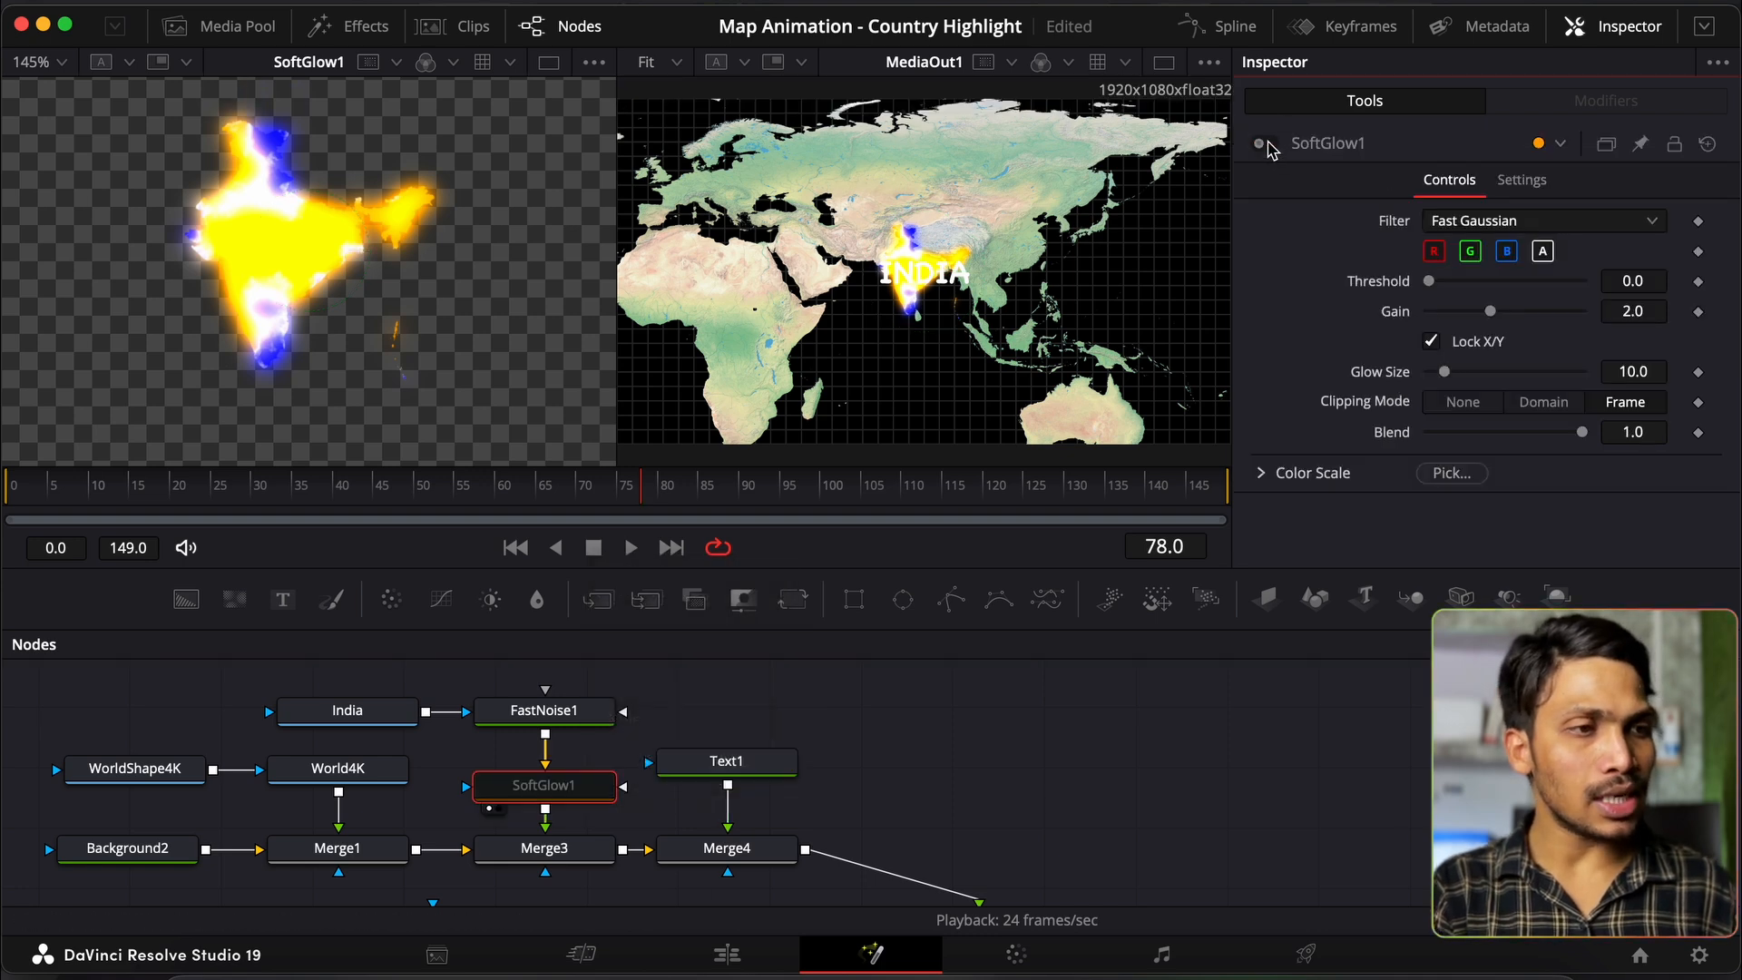
click(762, 762)
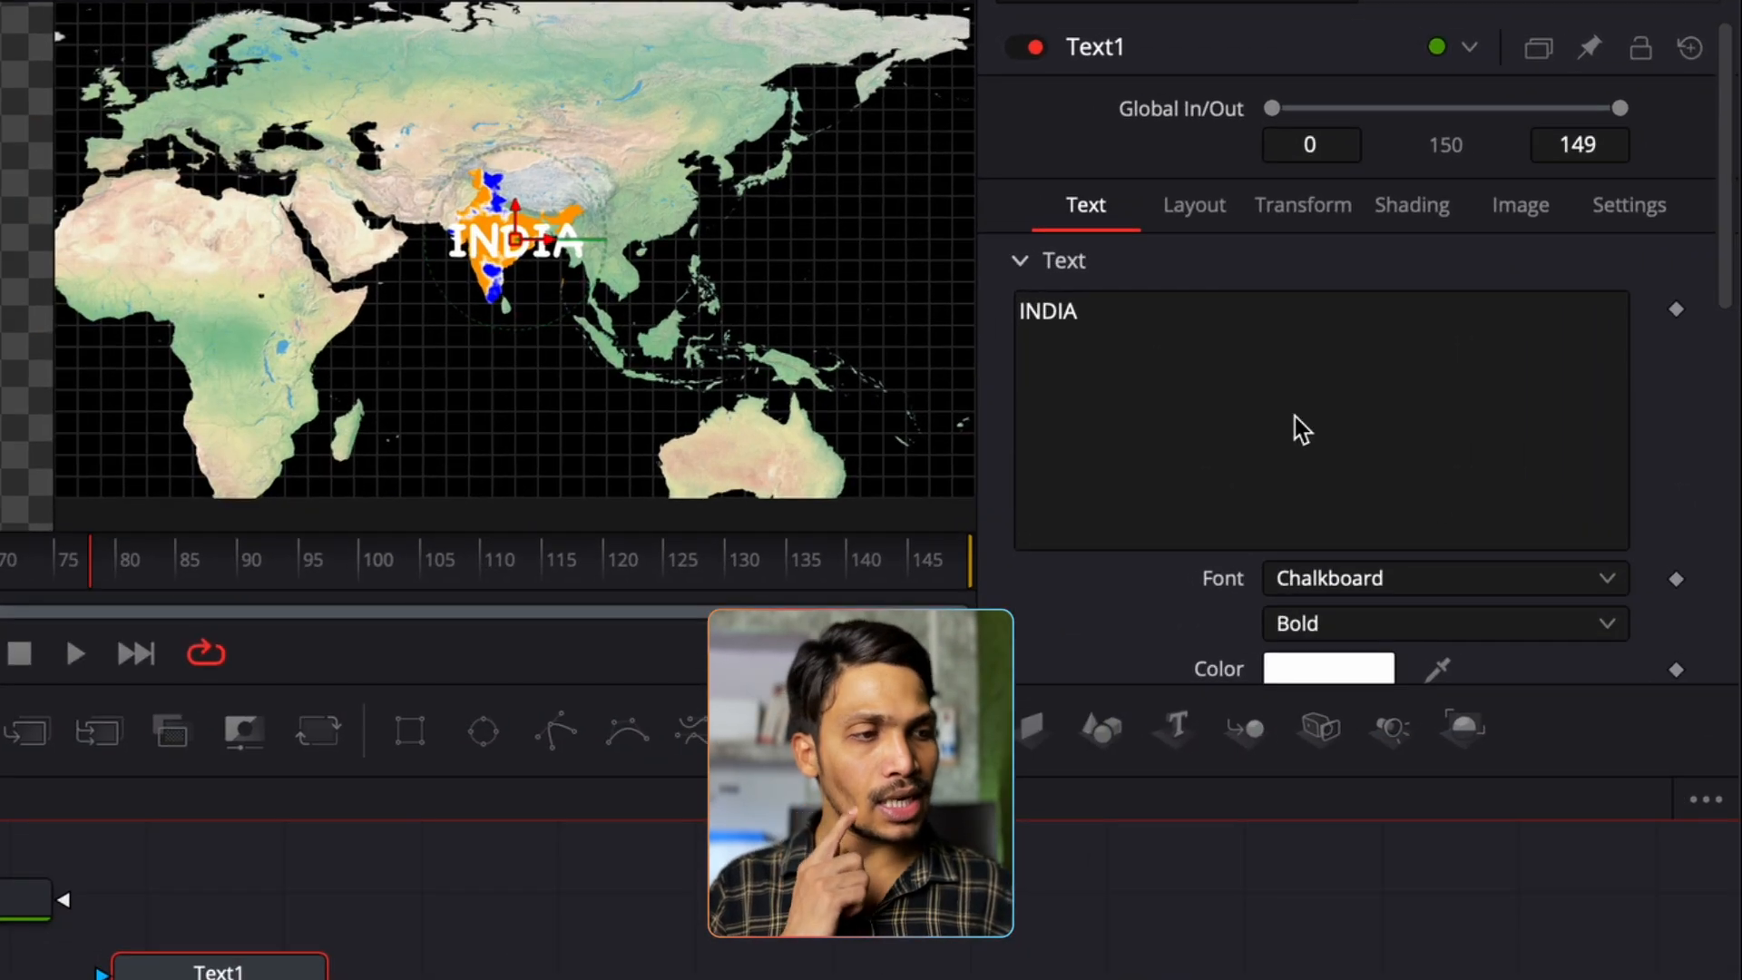
scroll(1470, 427, down, 2)
scroll(1557, 633, down, 1)
double_click(1596, 610)
text(0.04)
key(Tab)
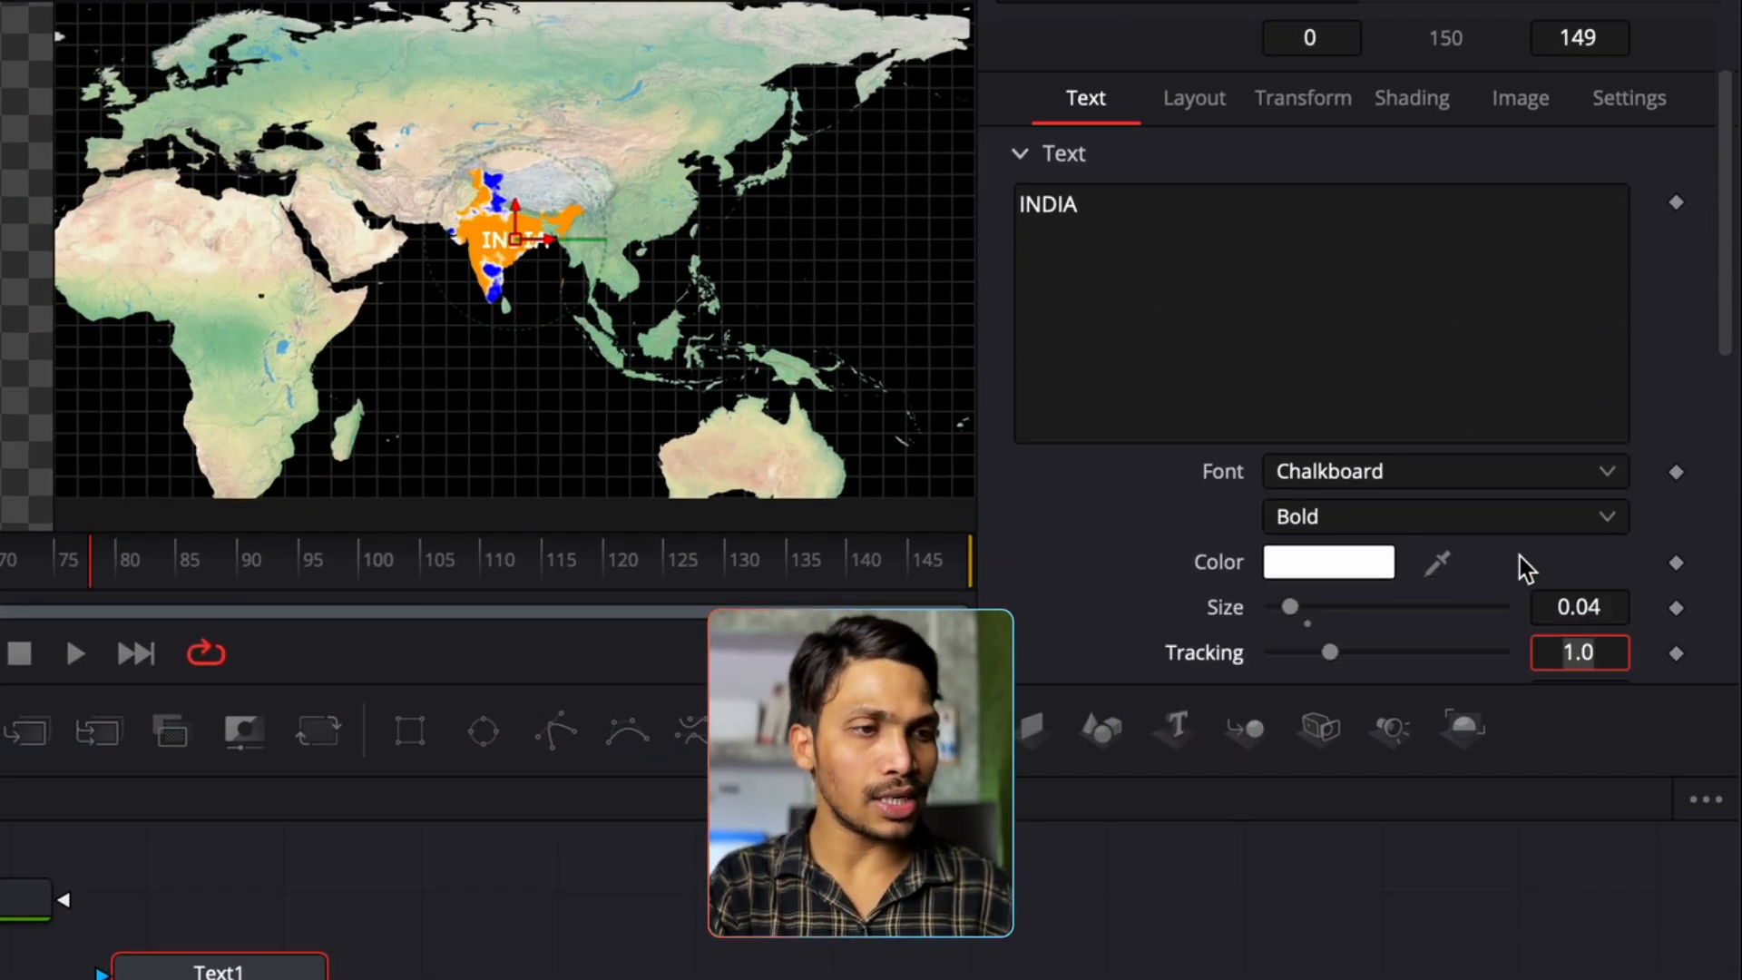
click(1194, 98)
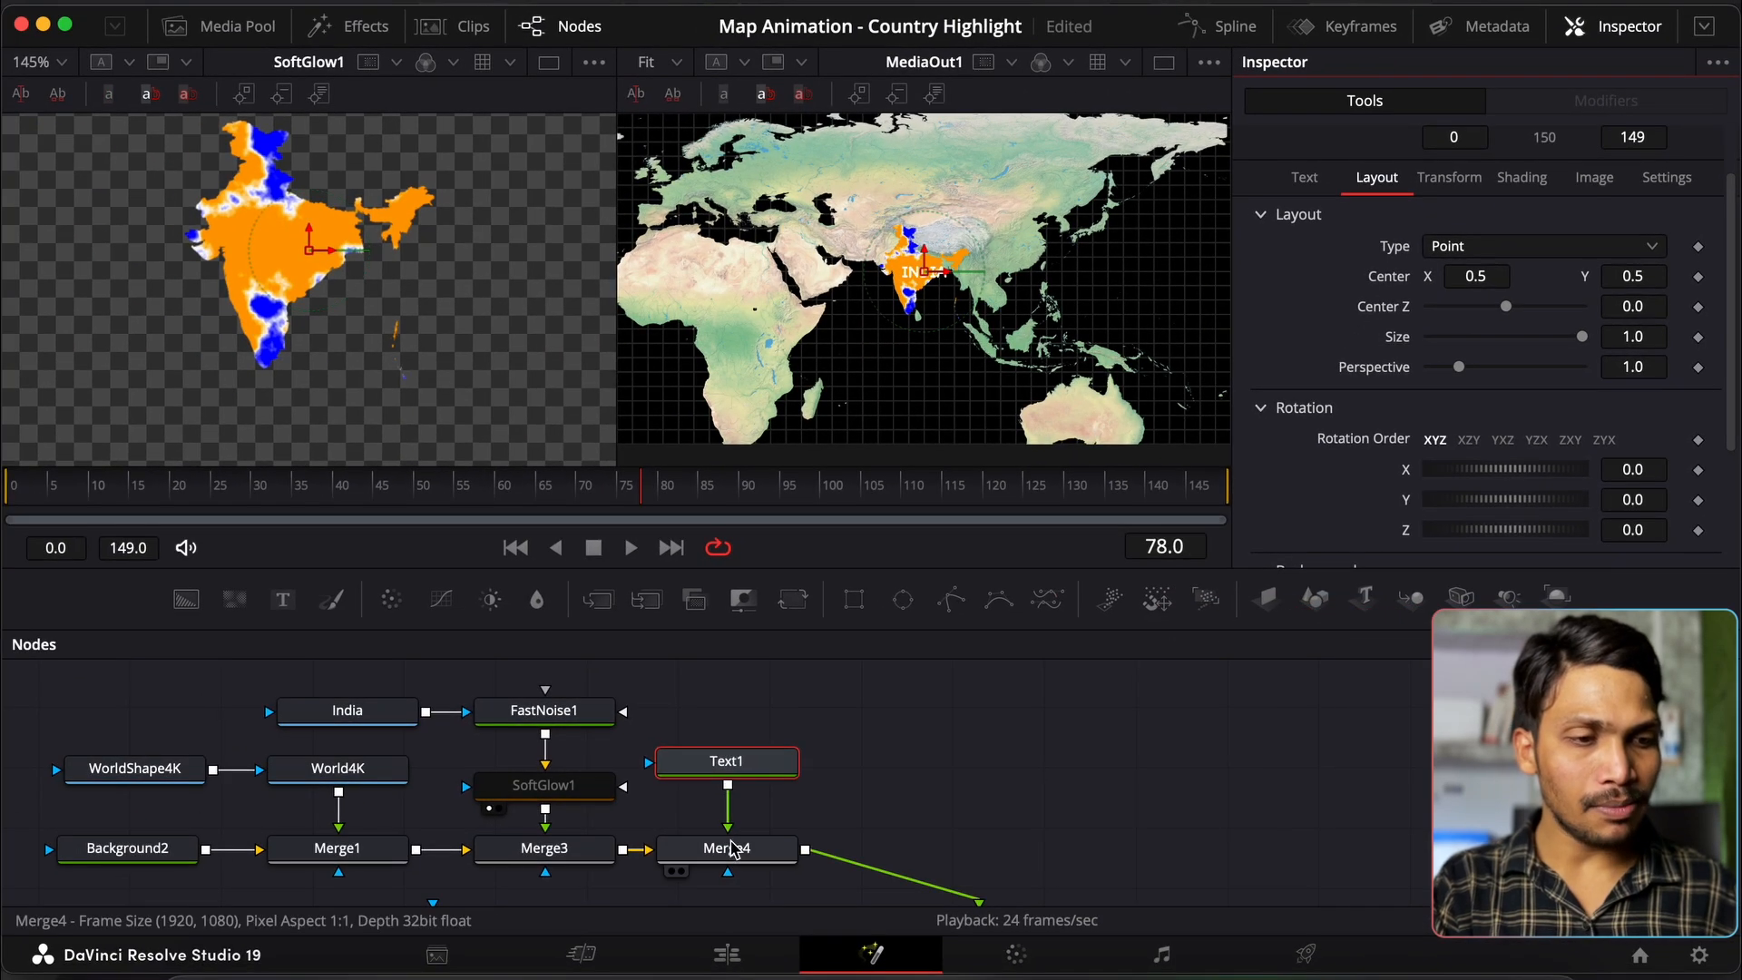
drag(731, 846, 281, 246)
scroll(313, 277, up, 1)
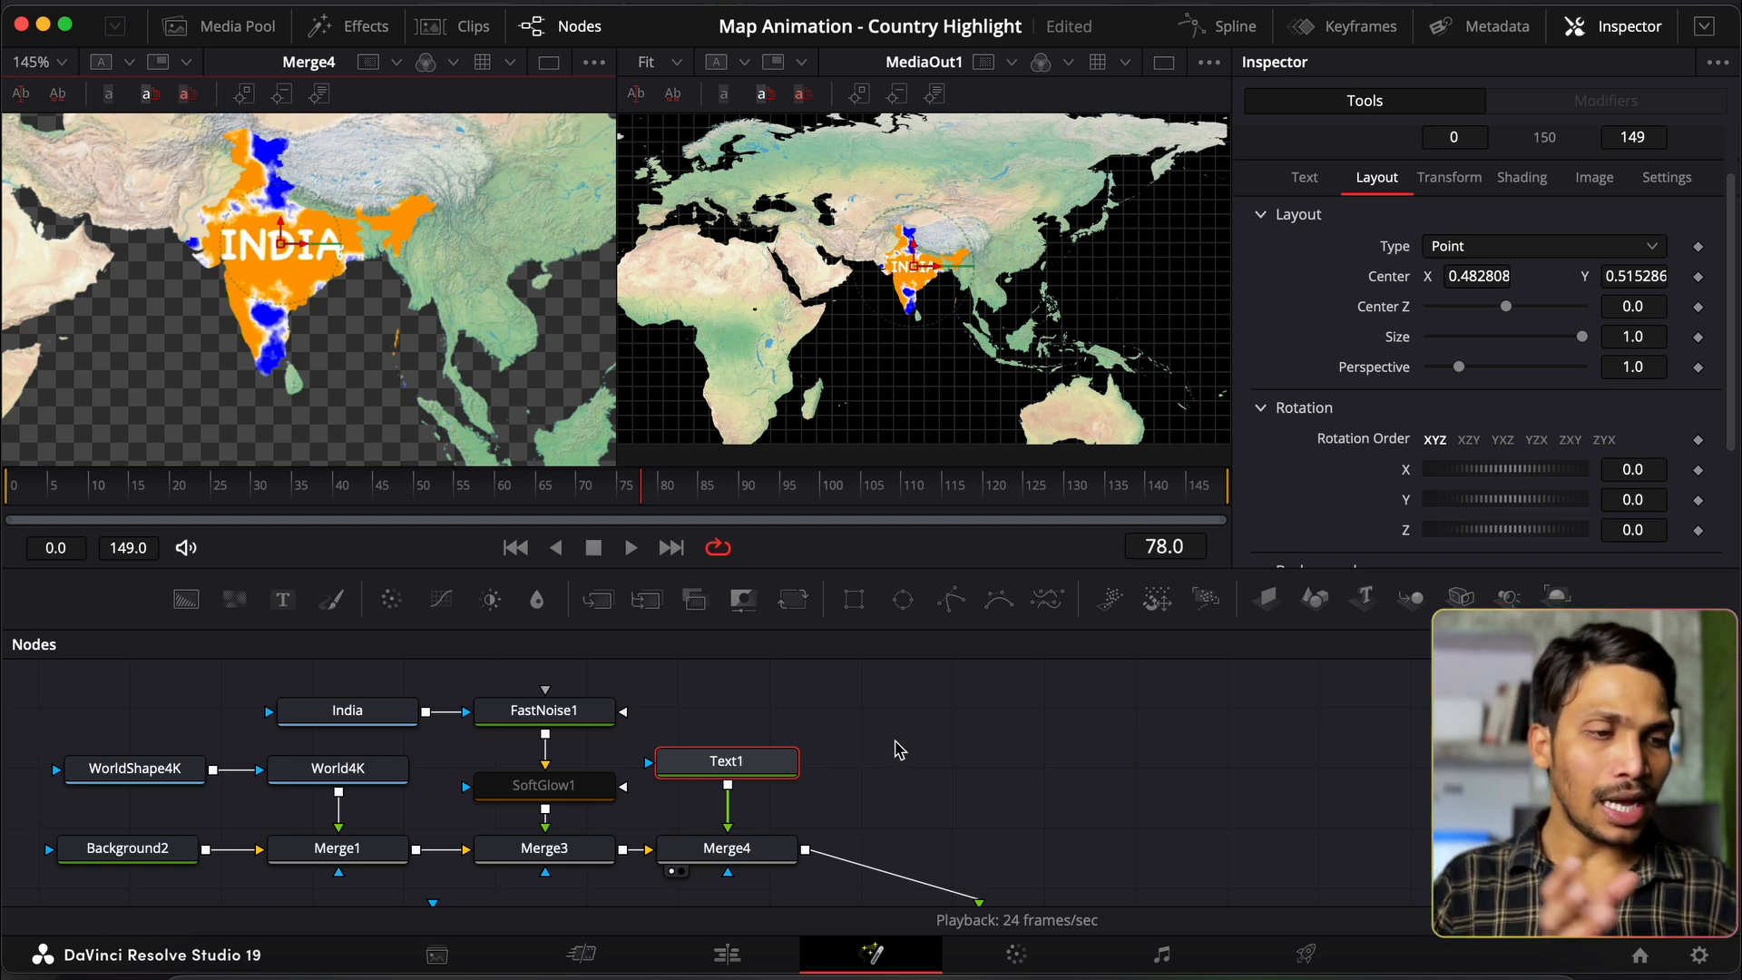
click(1522, 177)
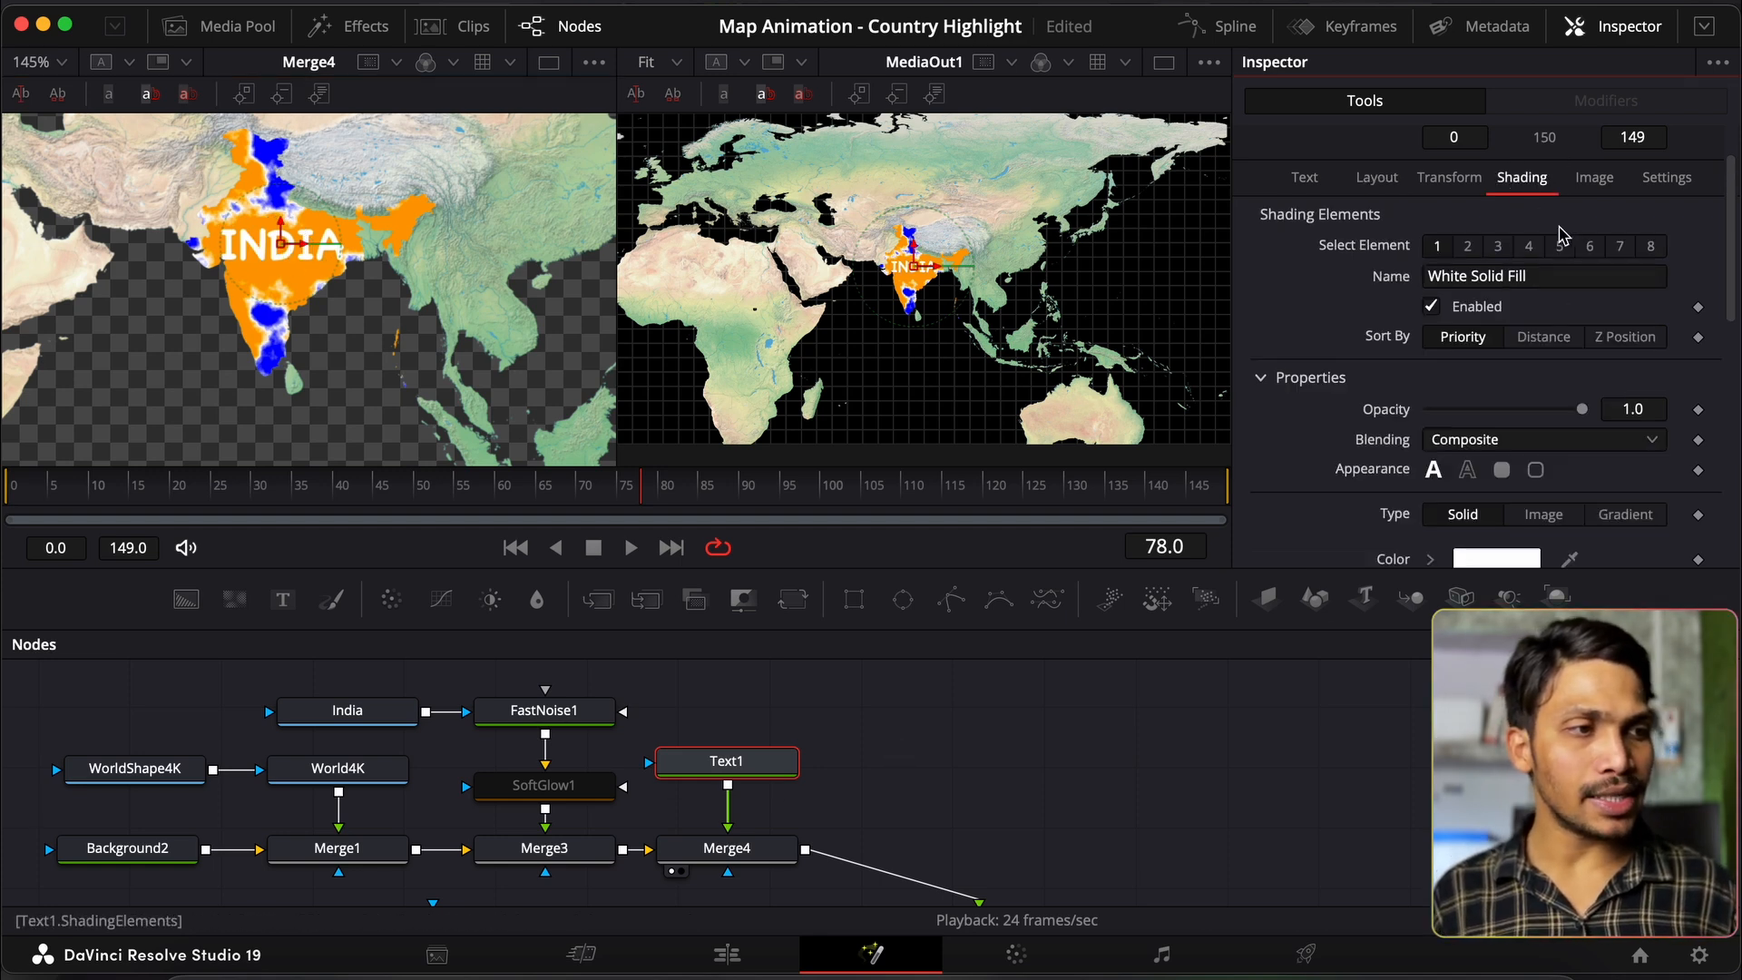
click(1501, 247)
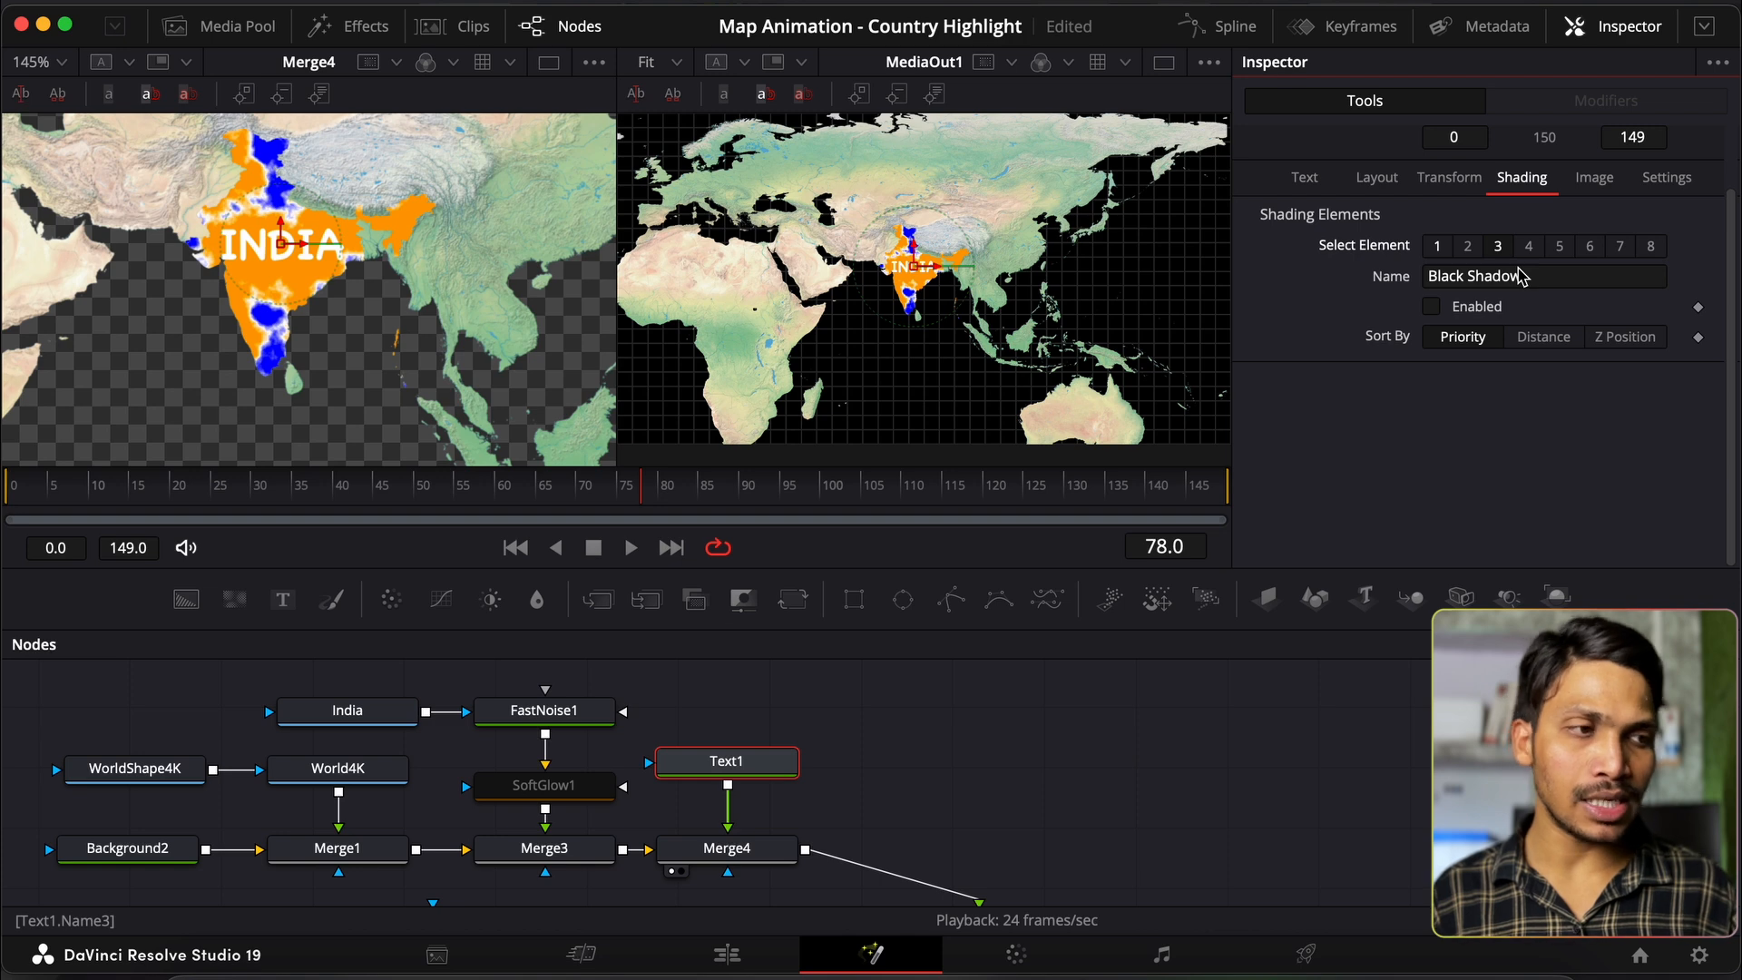
click(1431, 308)
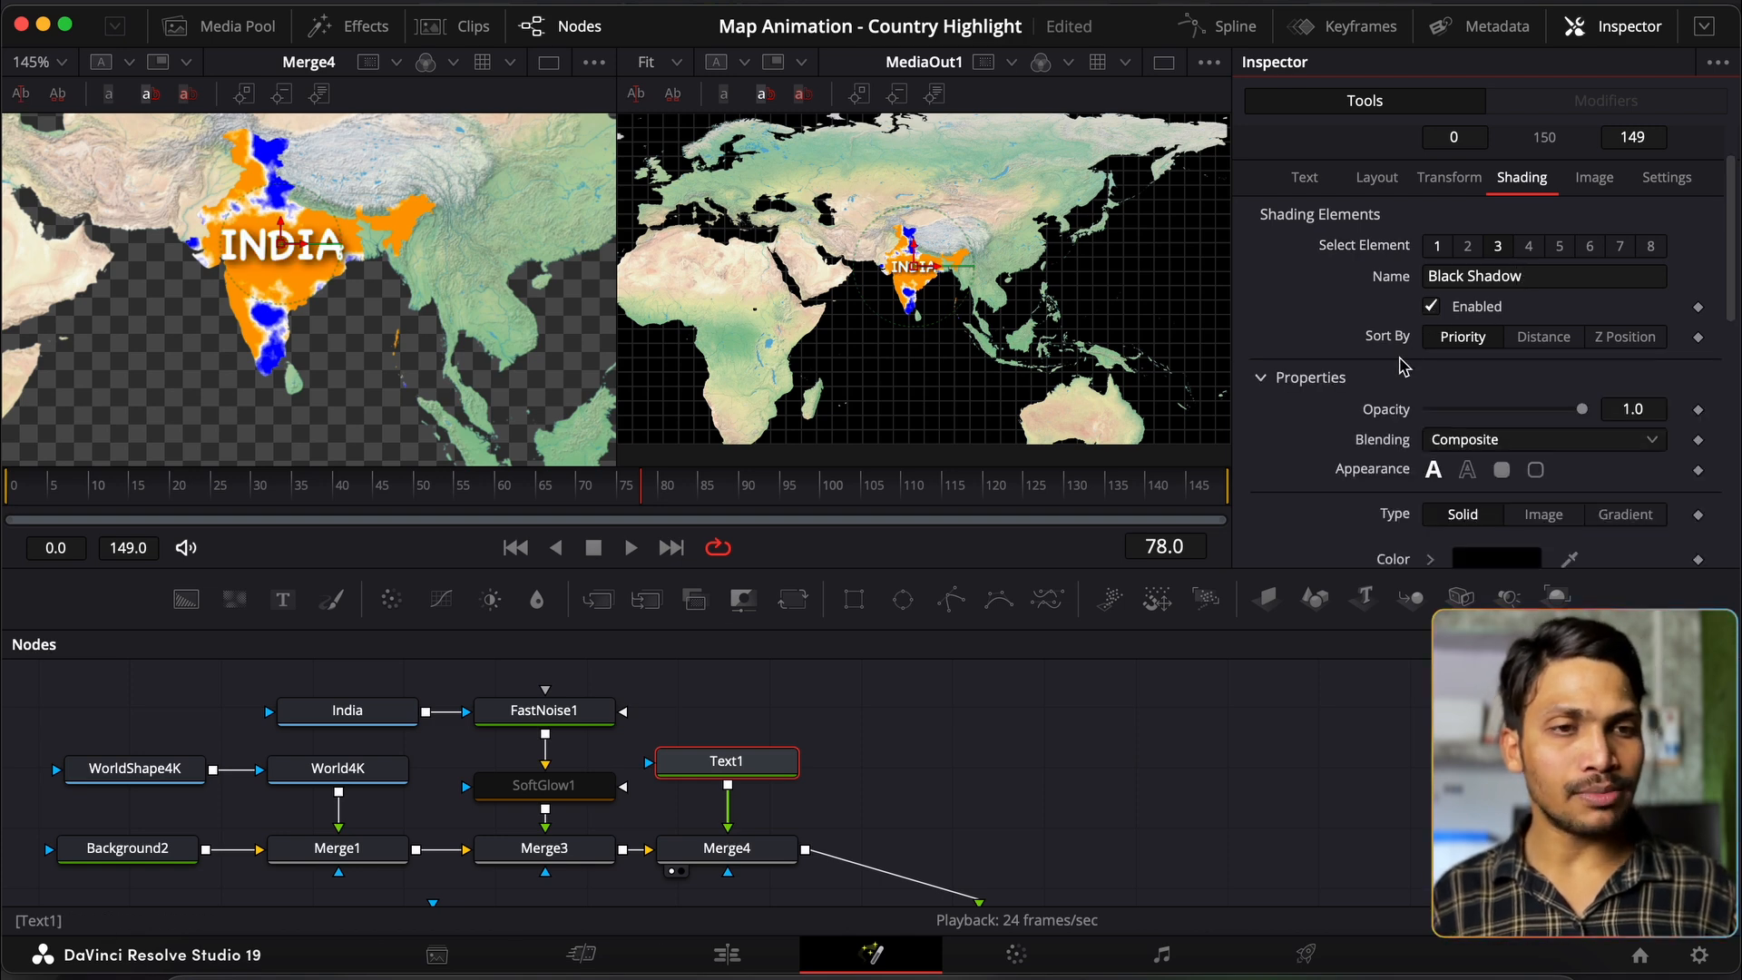
scroll(1405, 366, down, 6)
drag(1430, 295, 1321, 358)
scroll(1322, 361, up, 3)
scroll(1322, 361, up, 2)
click(1436, 238)
scroll(1395, 395, down, 2)
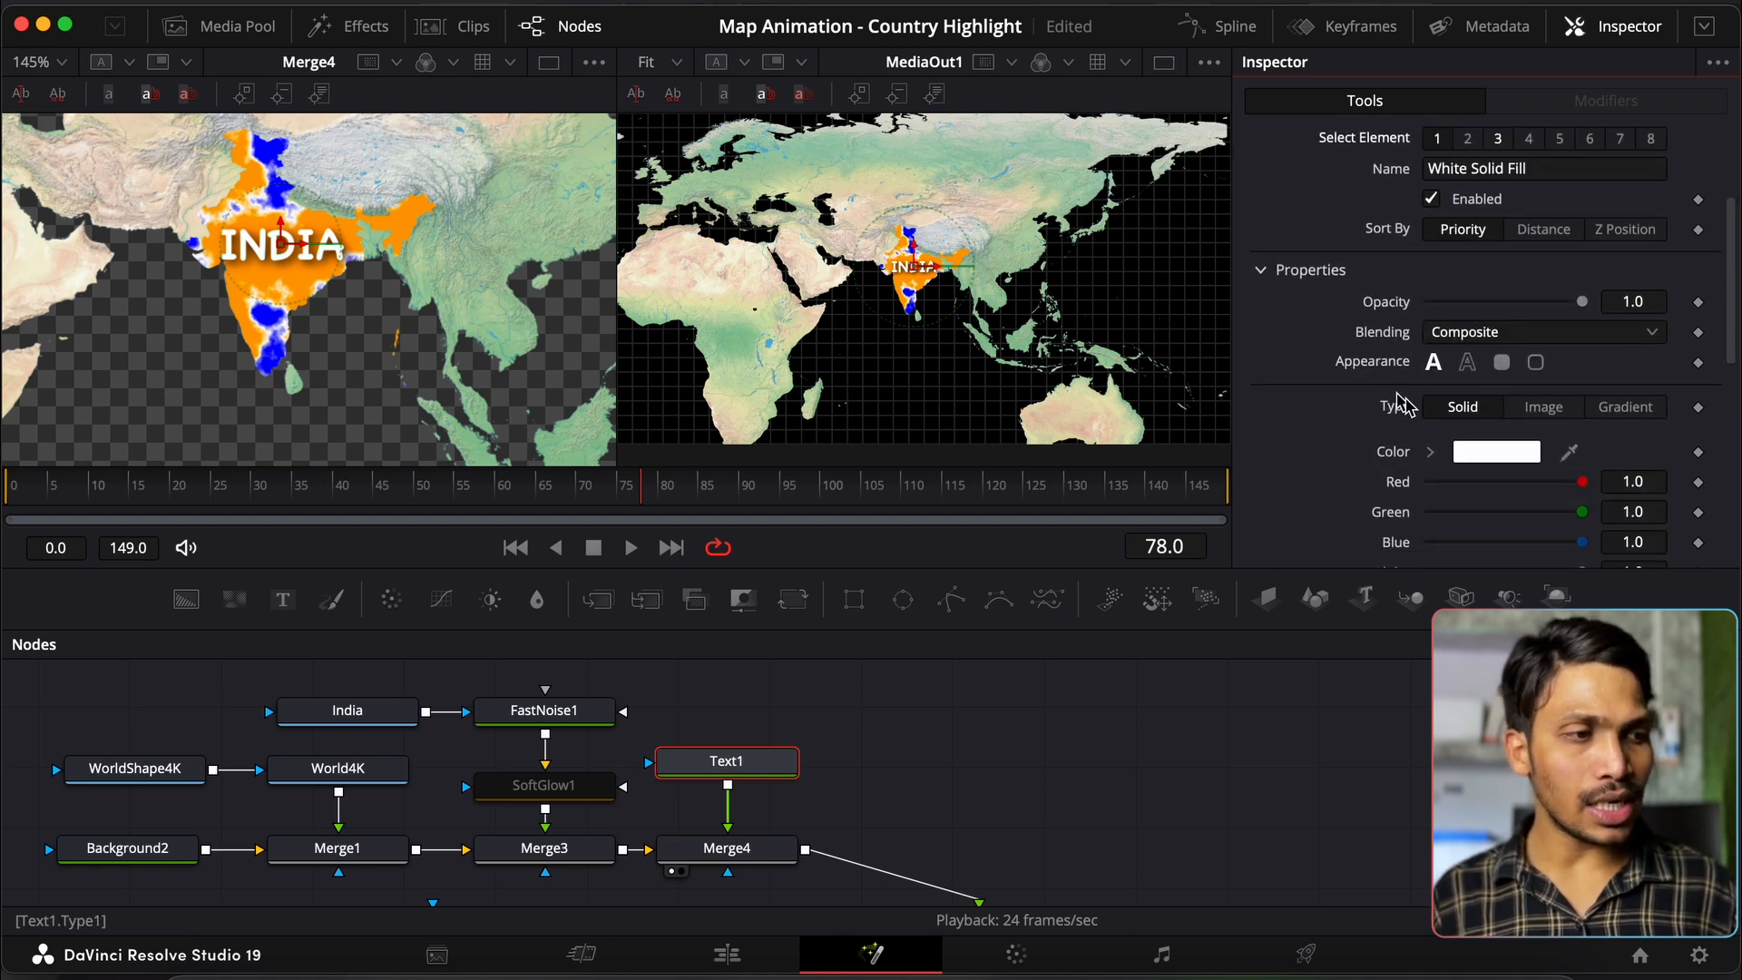
scroll(1496, 454, down, 1)
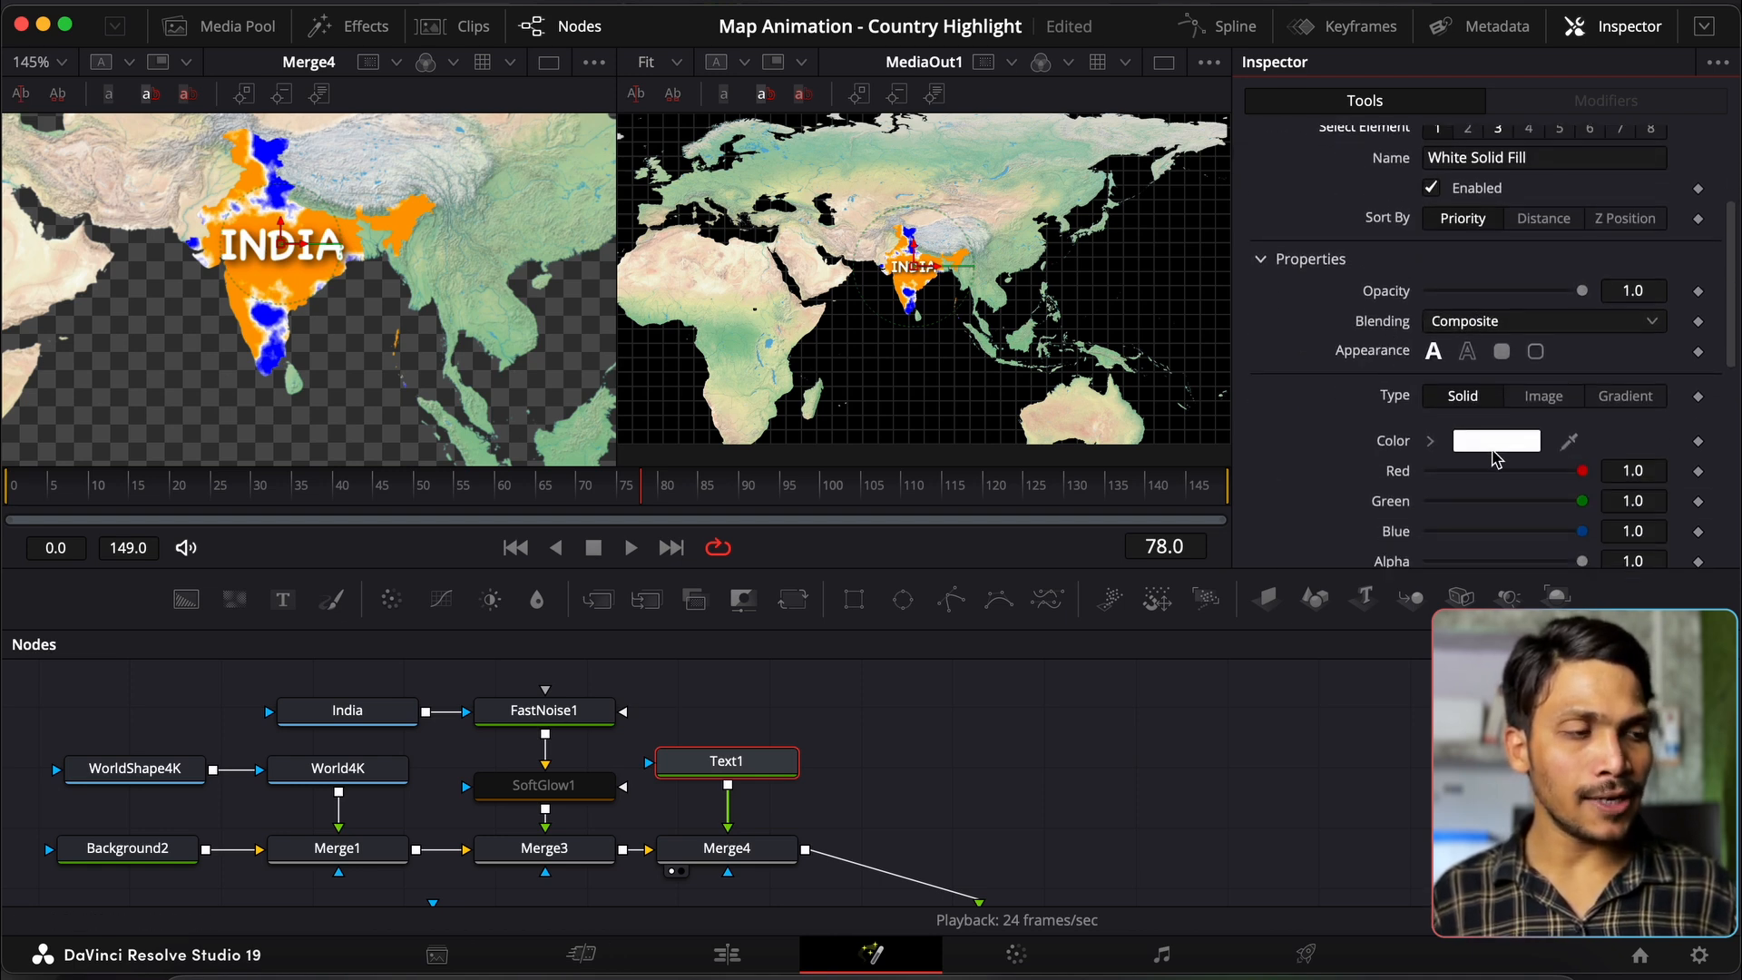
click(1468, 353)
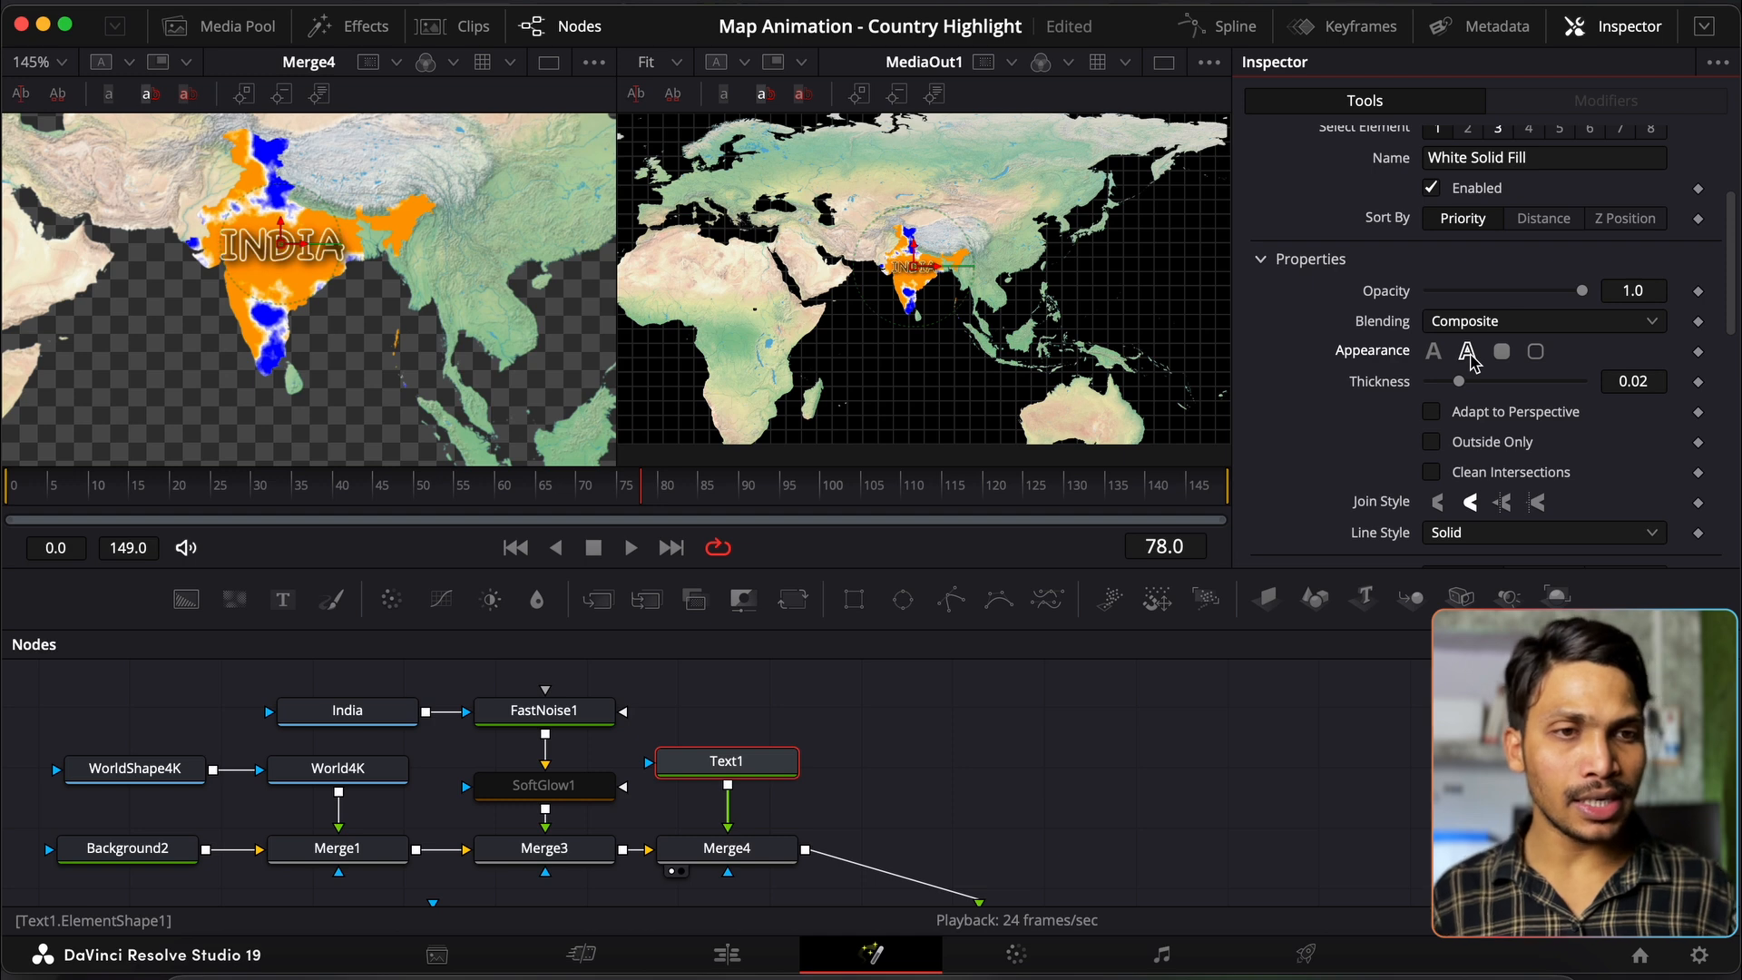
scroll(1452, 368, down, 1)
mouse_move(1463, 367)
mouse_down()
mouse_move(1488, 363)
mouse_move(1472, 366)
mouse_up()
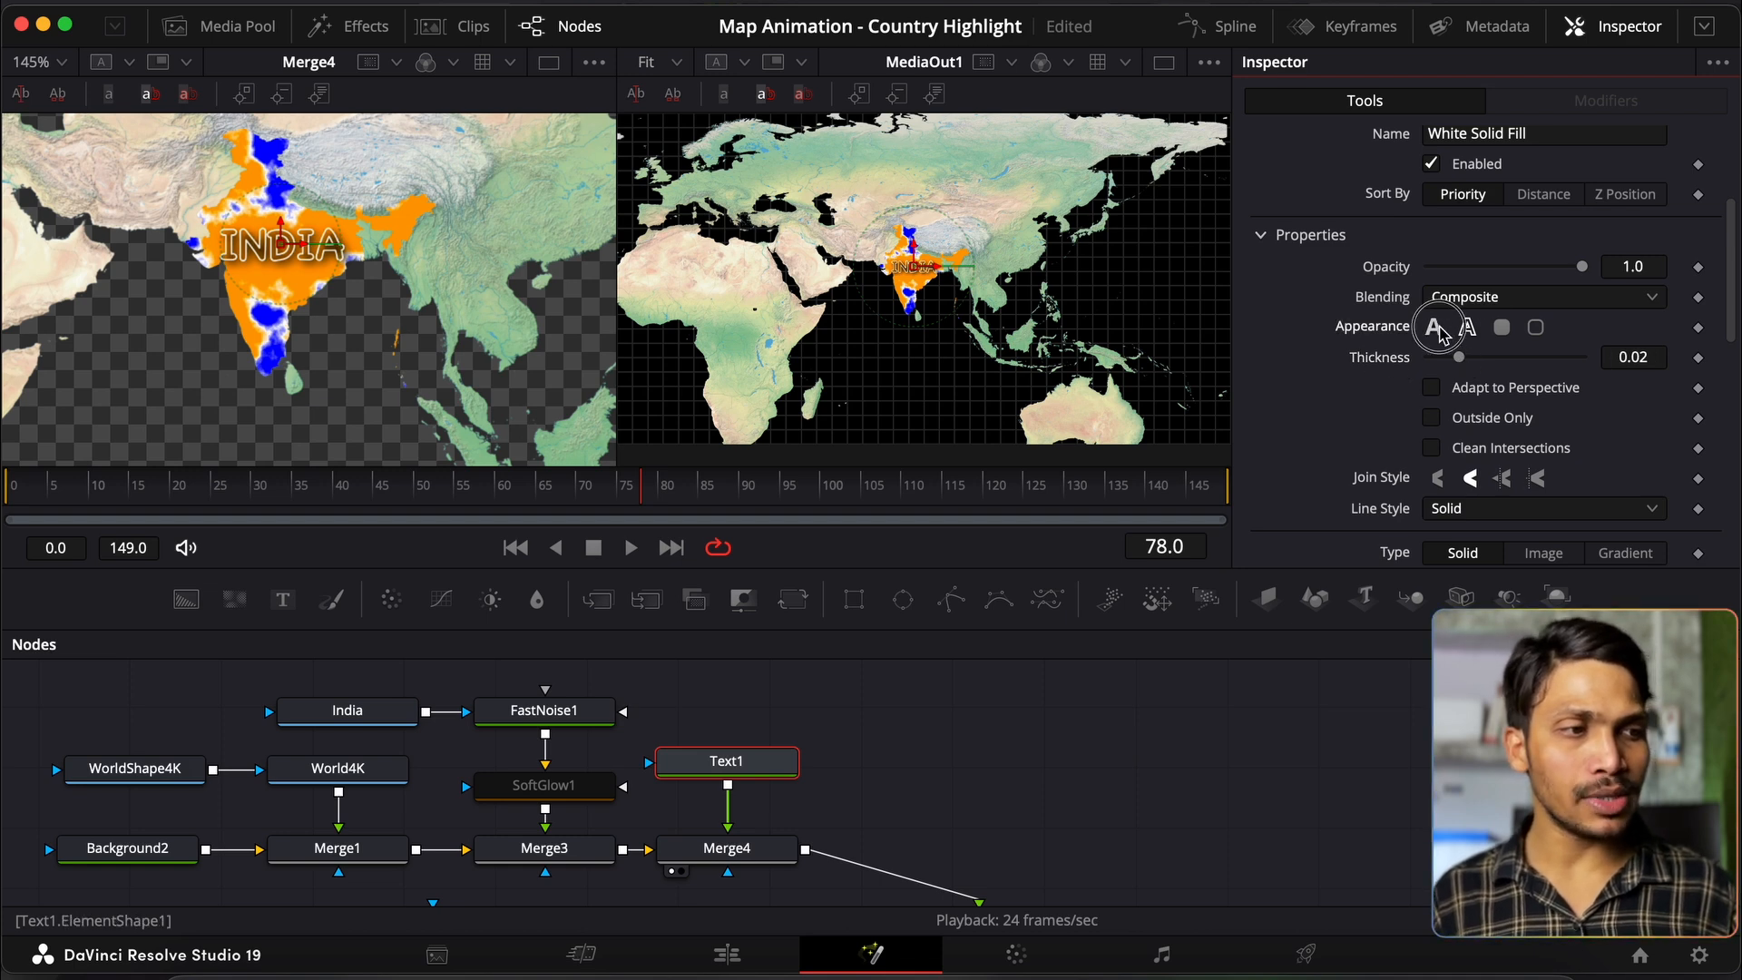
click(1434, 328)
scroll(918, 810, down, 1)
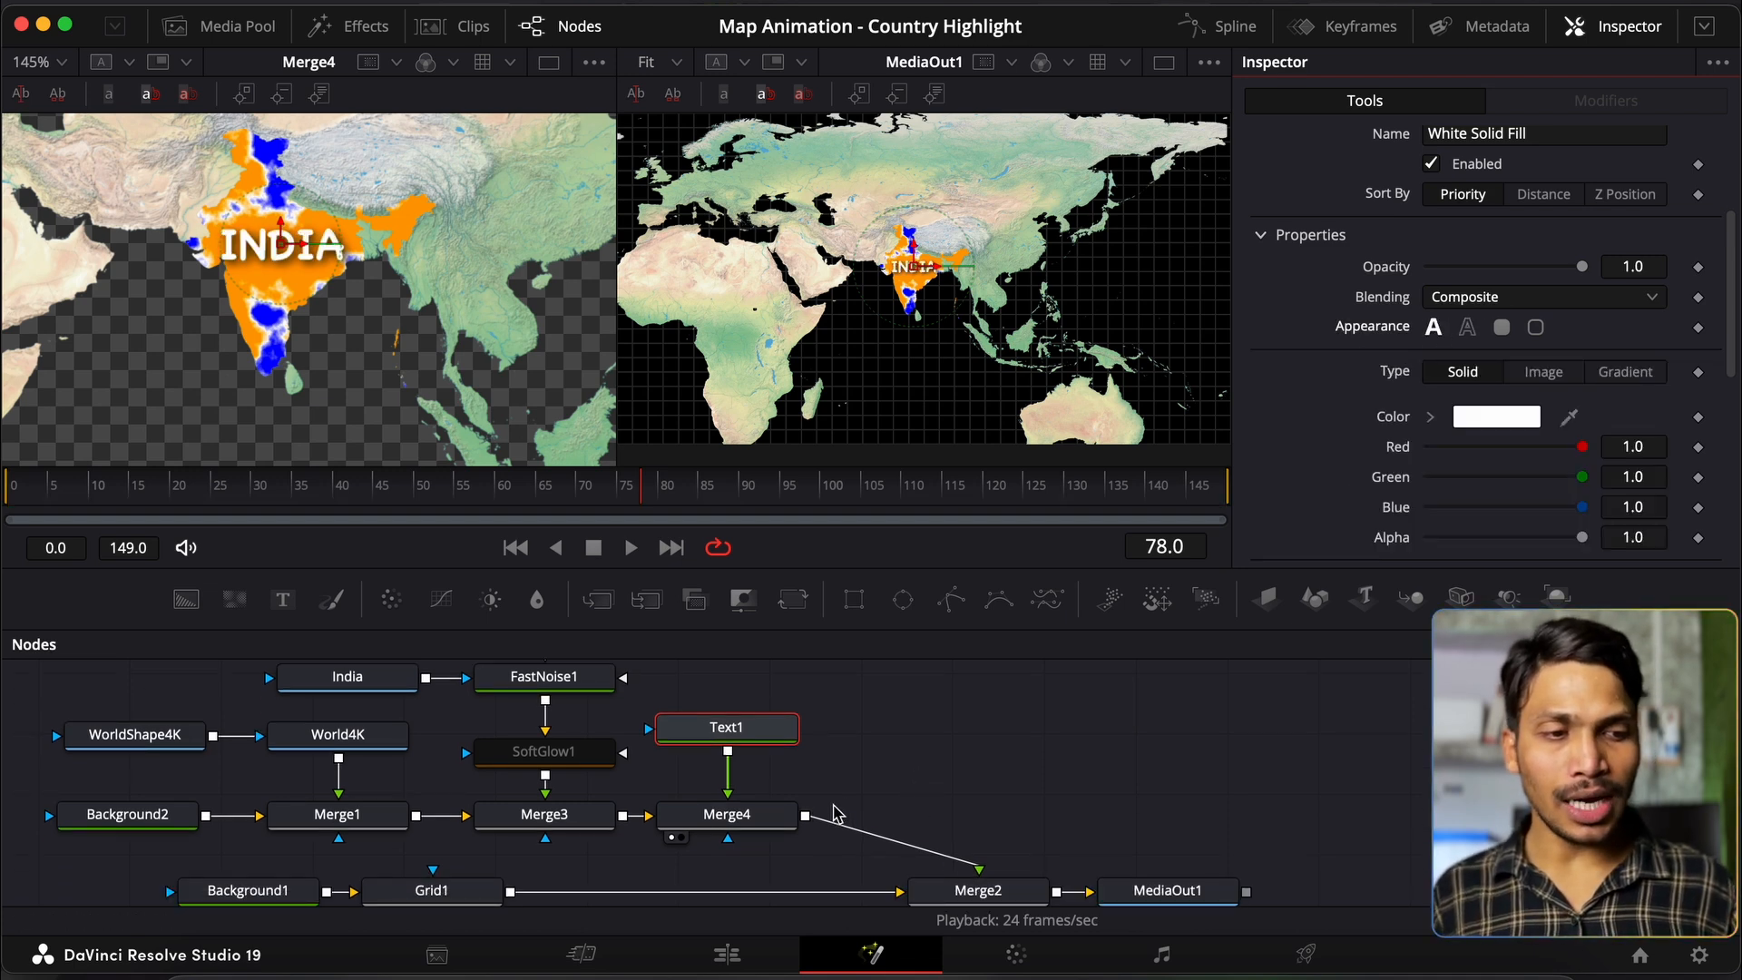
Step: Add a DVE node after Merge4 and position DVE1 directly above Merge2
click(760, 826)
key(shift+space)
text(soft)
key(BackSpace)
key(BackSpace)
key(BackSpace)
key(BackSpace)
text(dve)
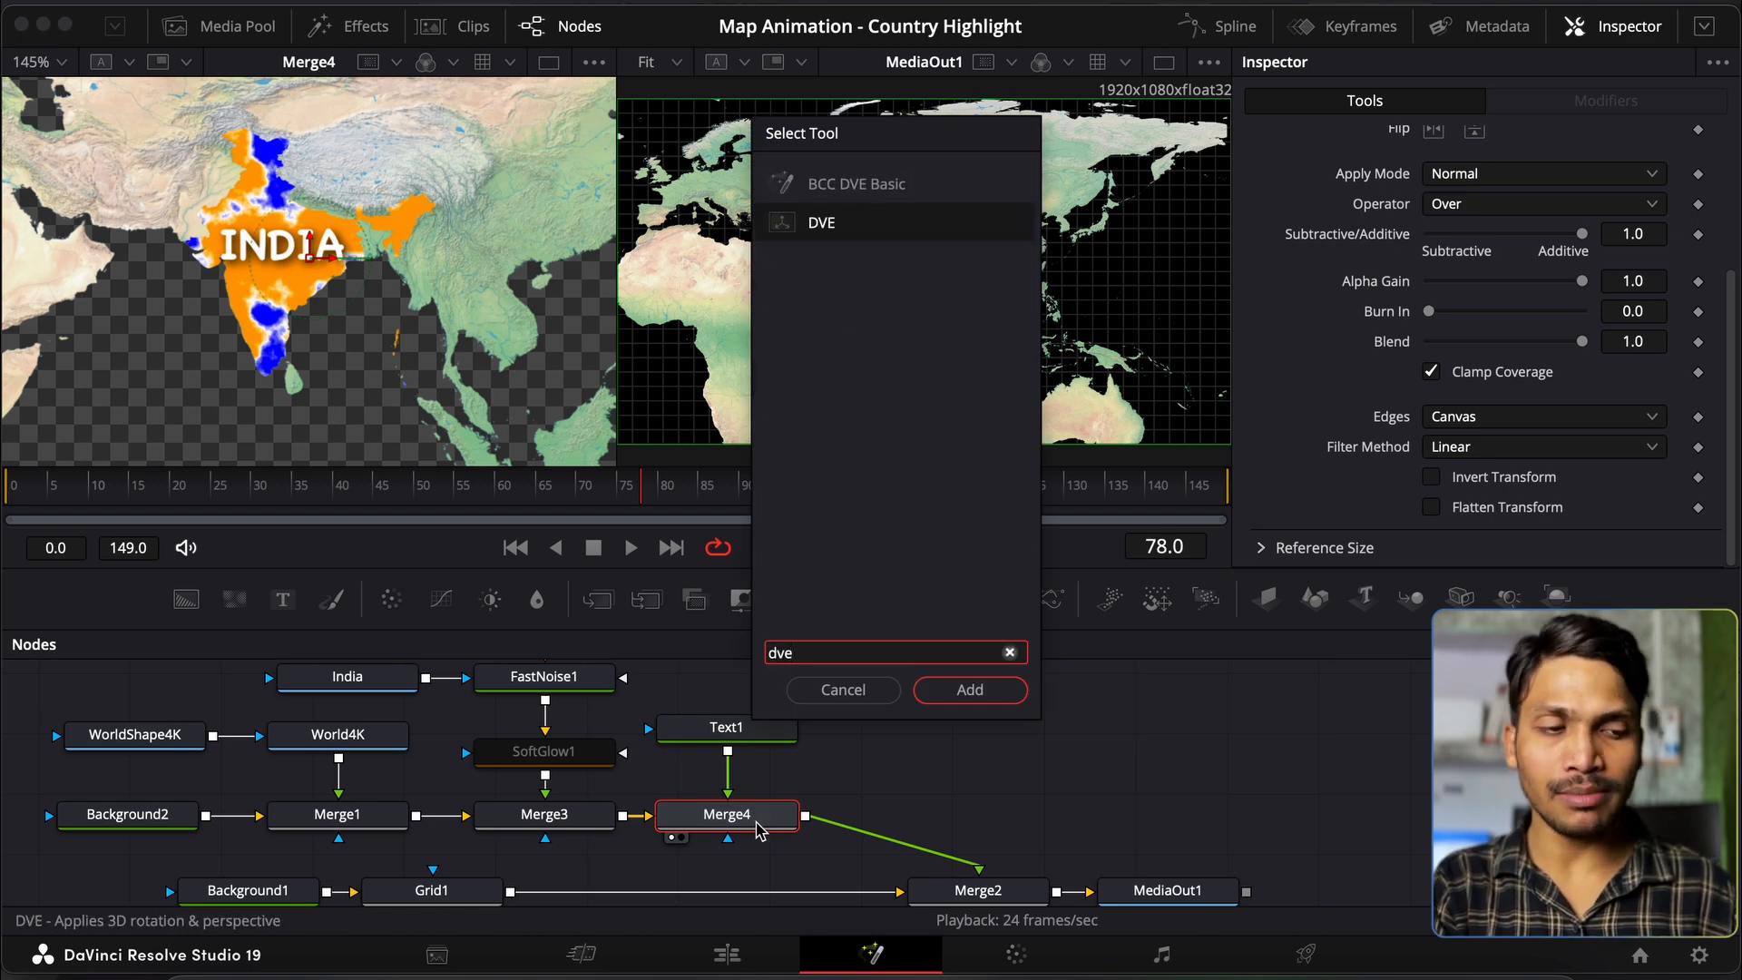
key(Return)
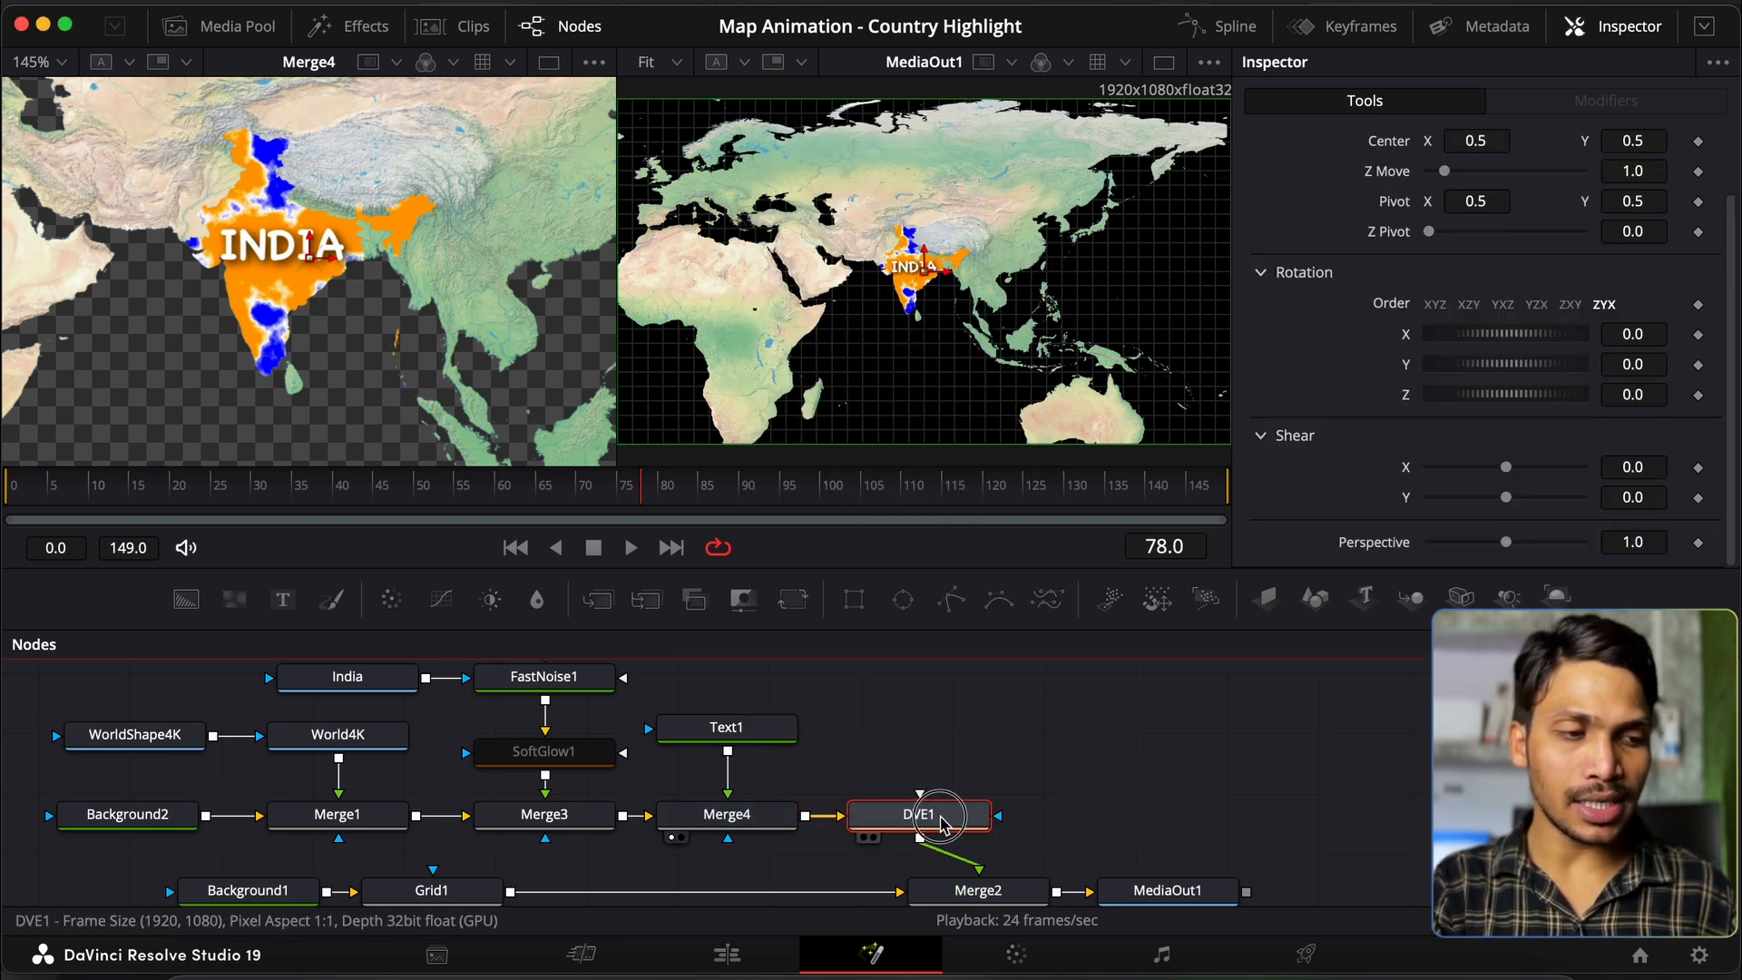
drag(919, 821, 996, 817)
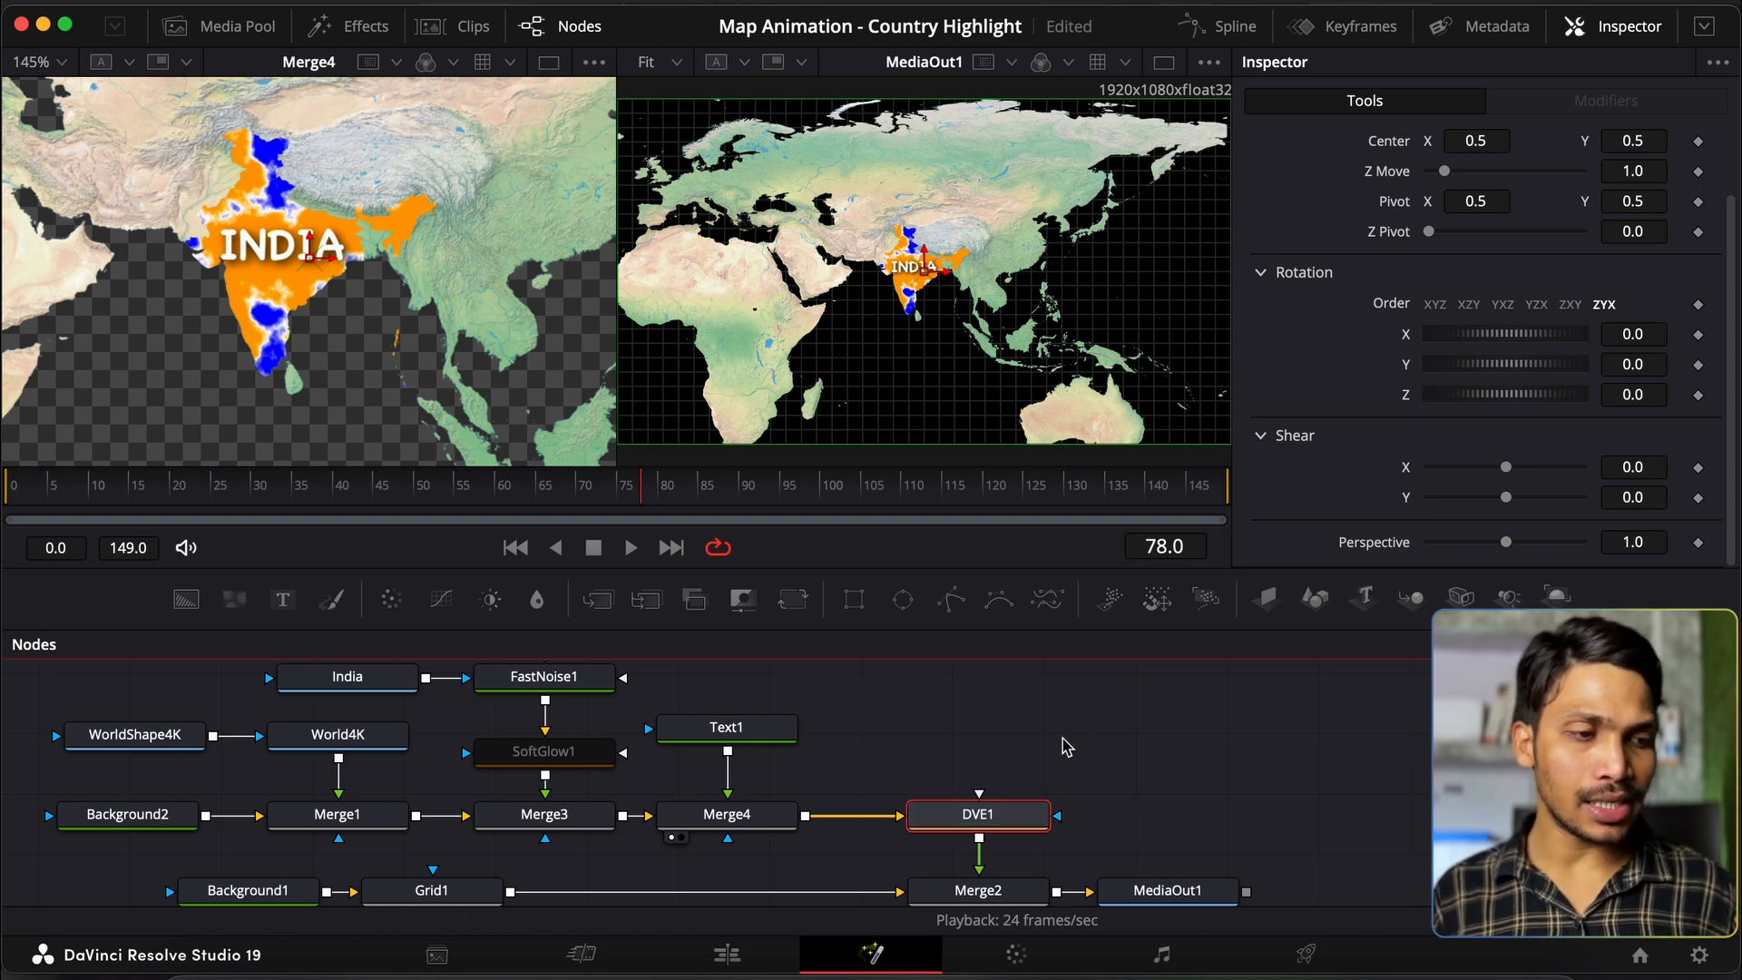
Step: Try DVE1's center keyframe, Z Move and X/Y/Z rotations, then reset them all to defaults
scroll(1067, 746, down, 1)
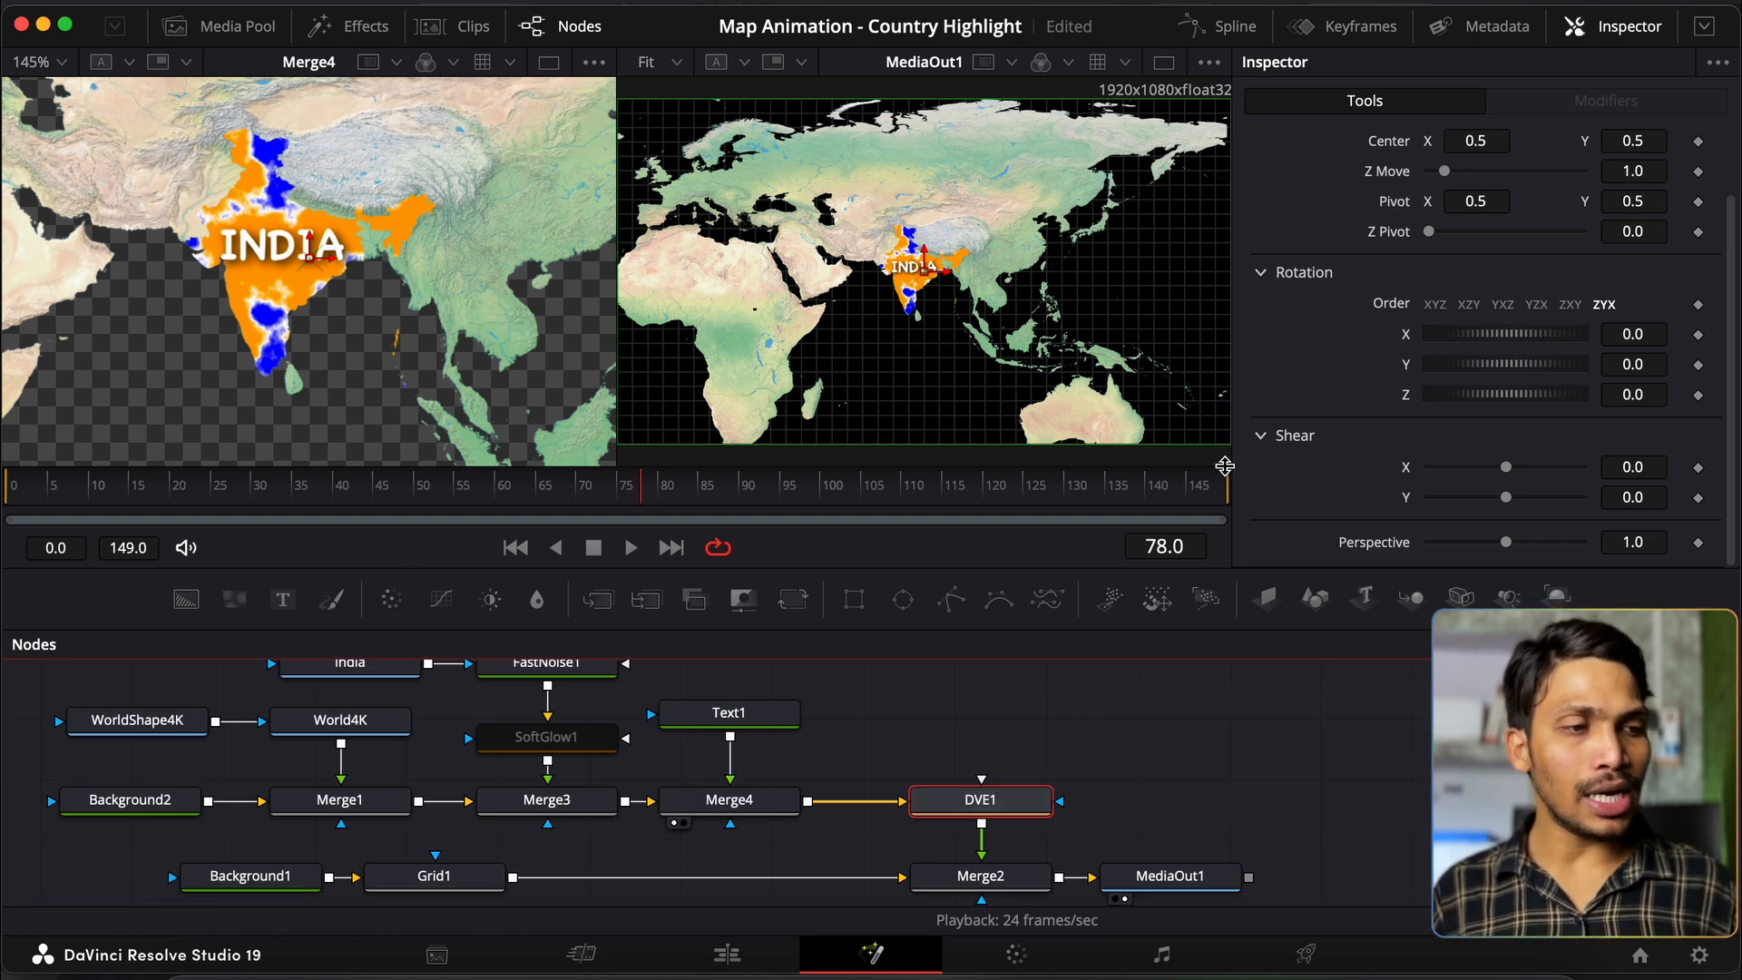
click(518, 556)
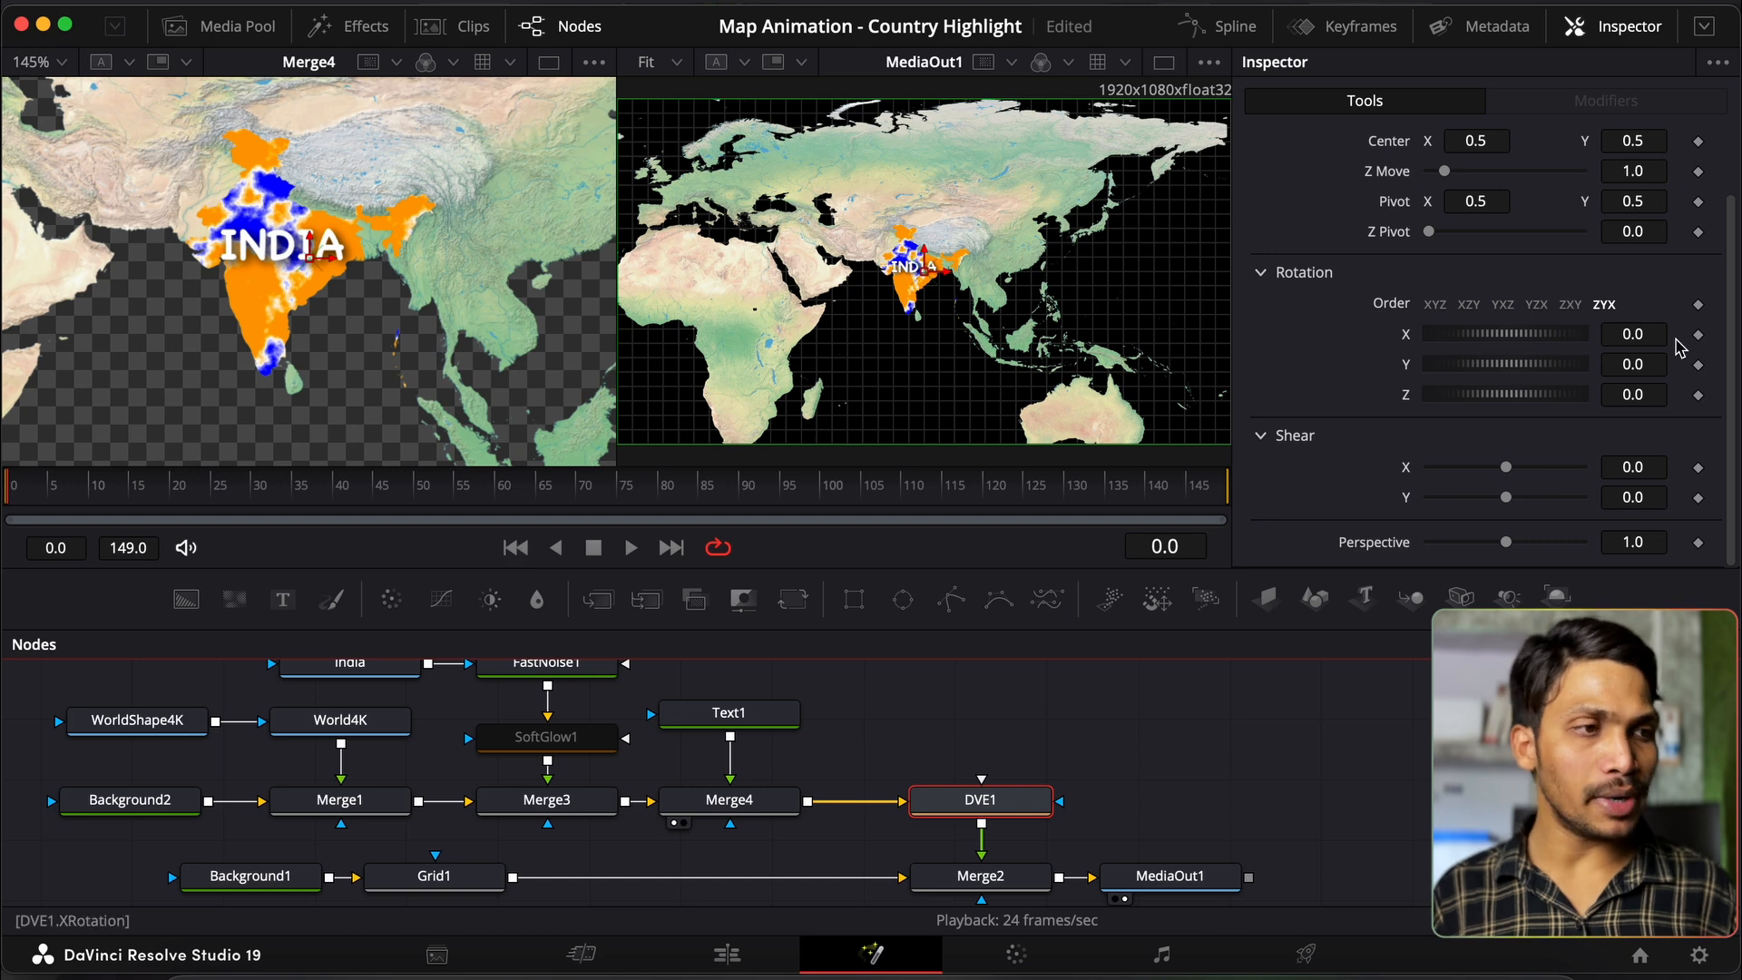
click(1699, 143)
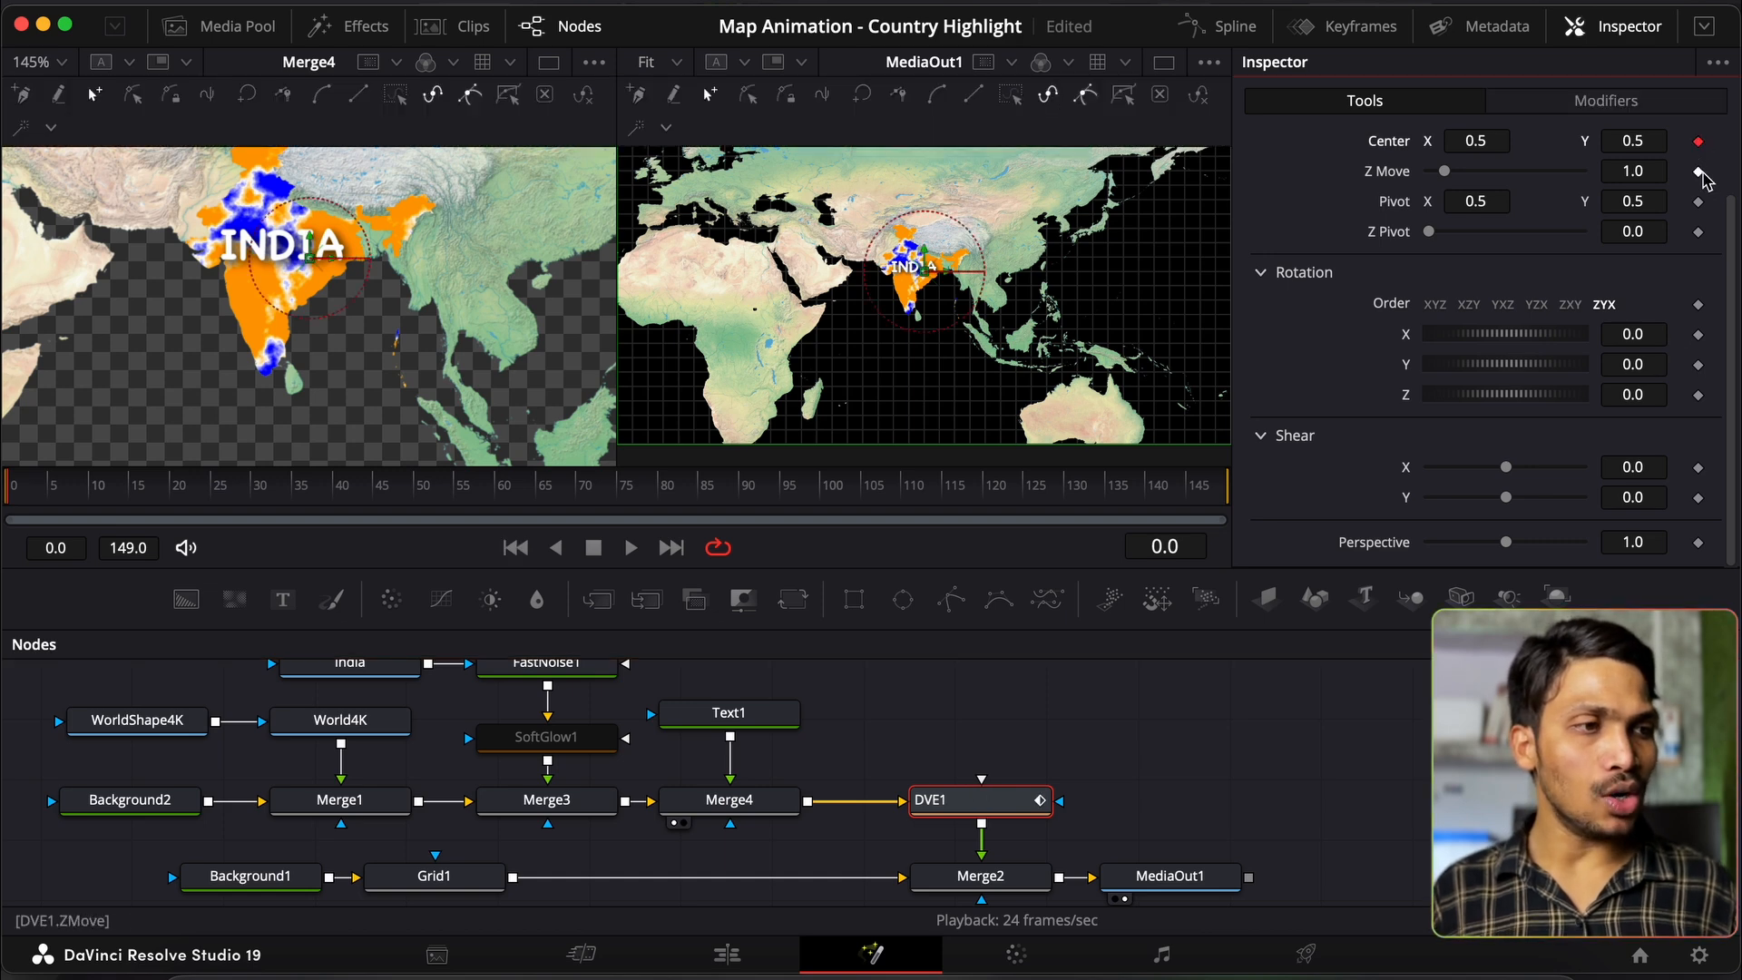
click(1699, 142)
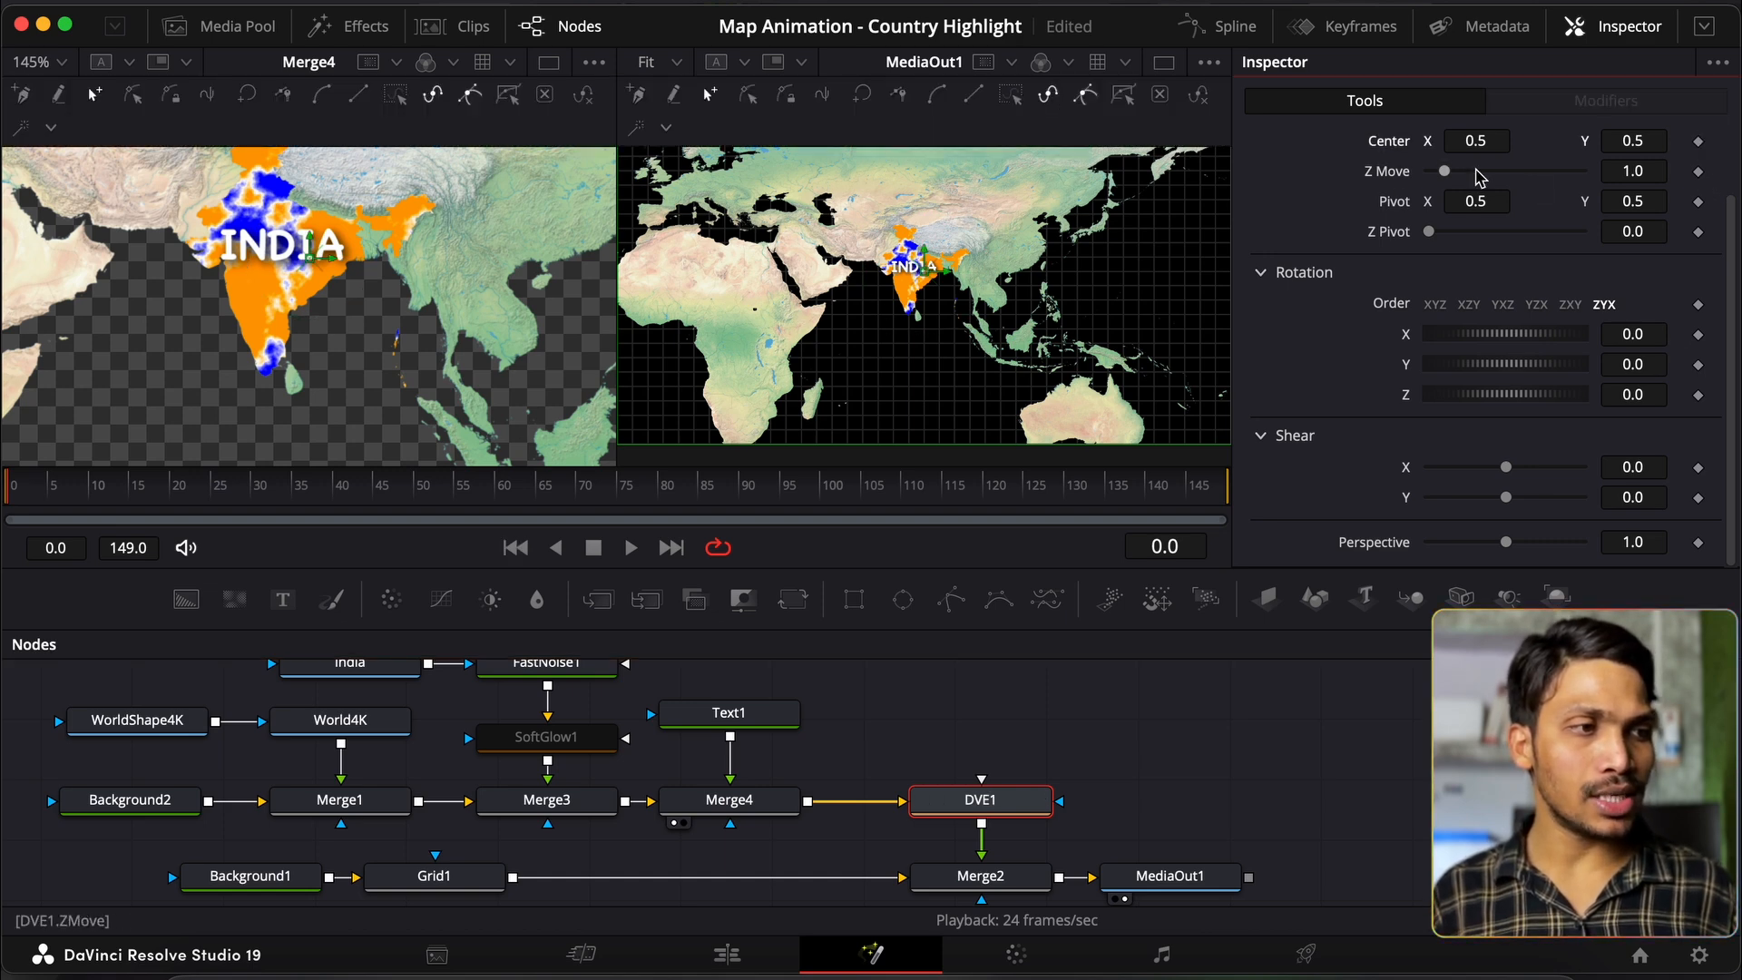
drag(1649, 175, 1581, 179)
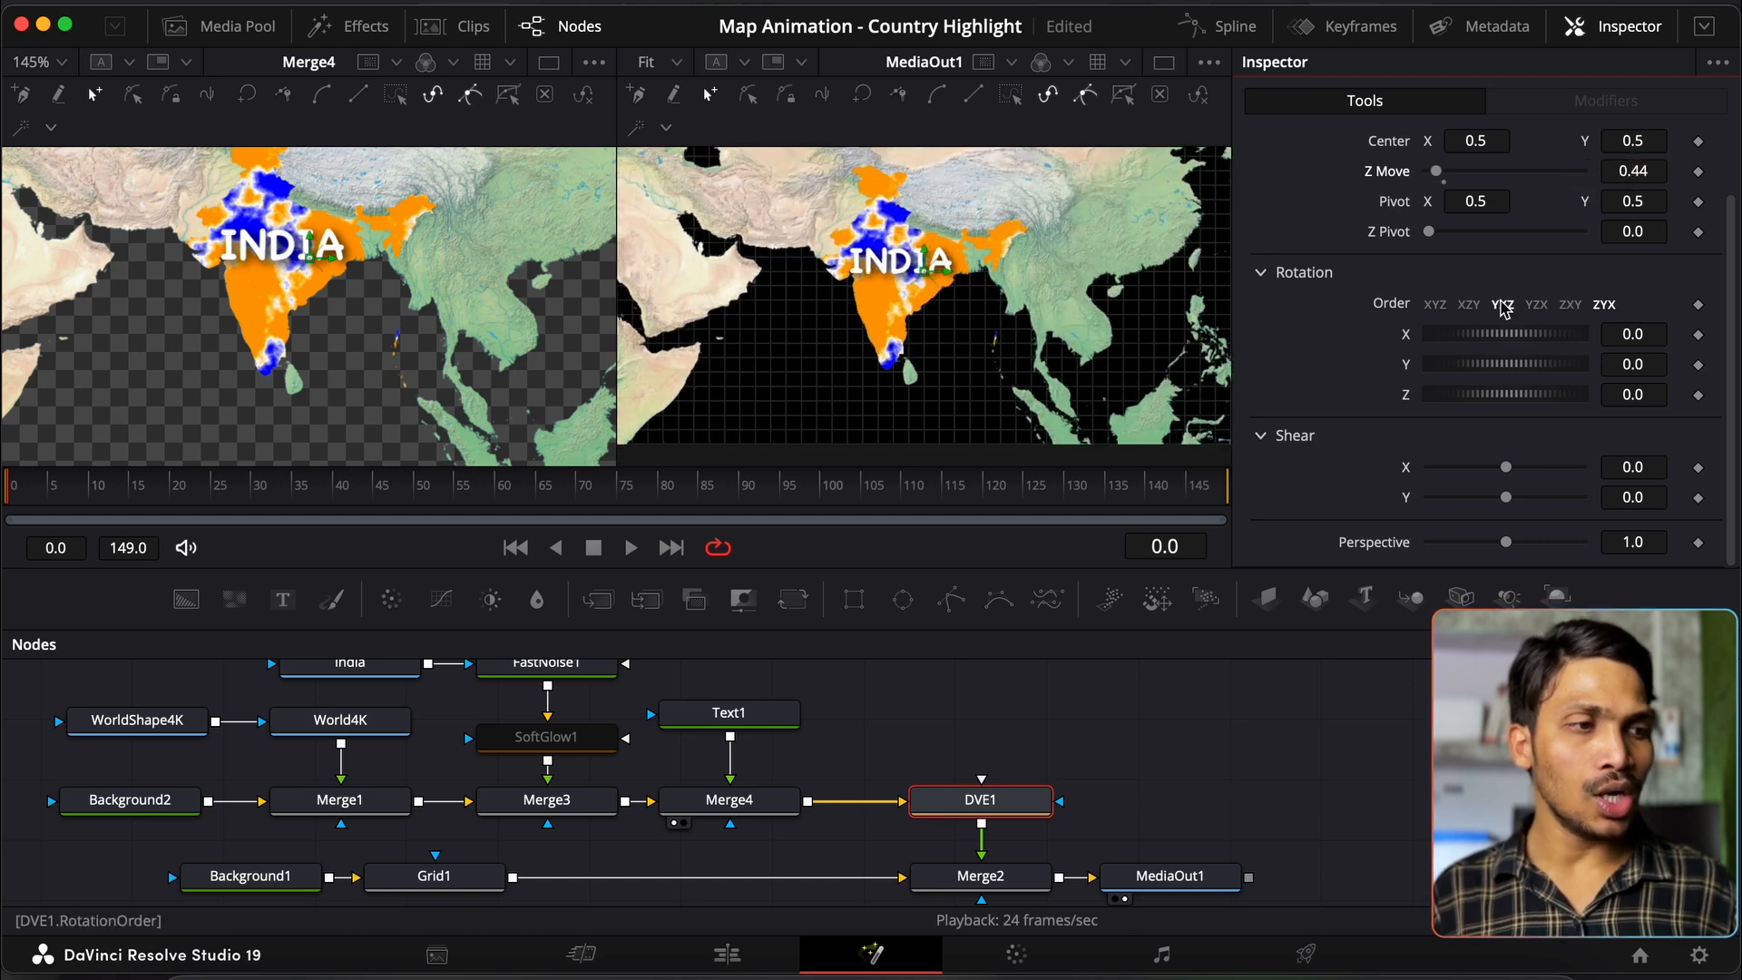
drag(1485, 339, 1508, 332)
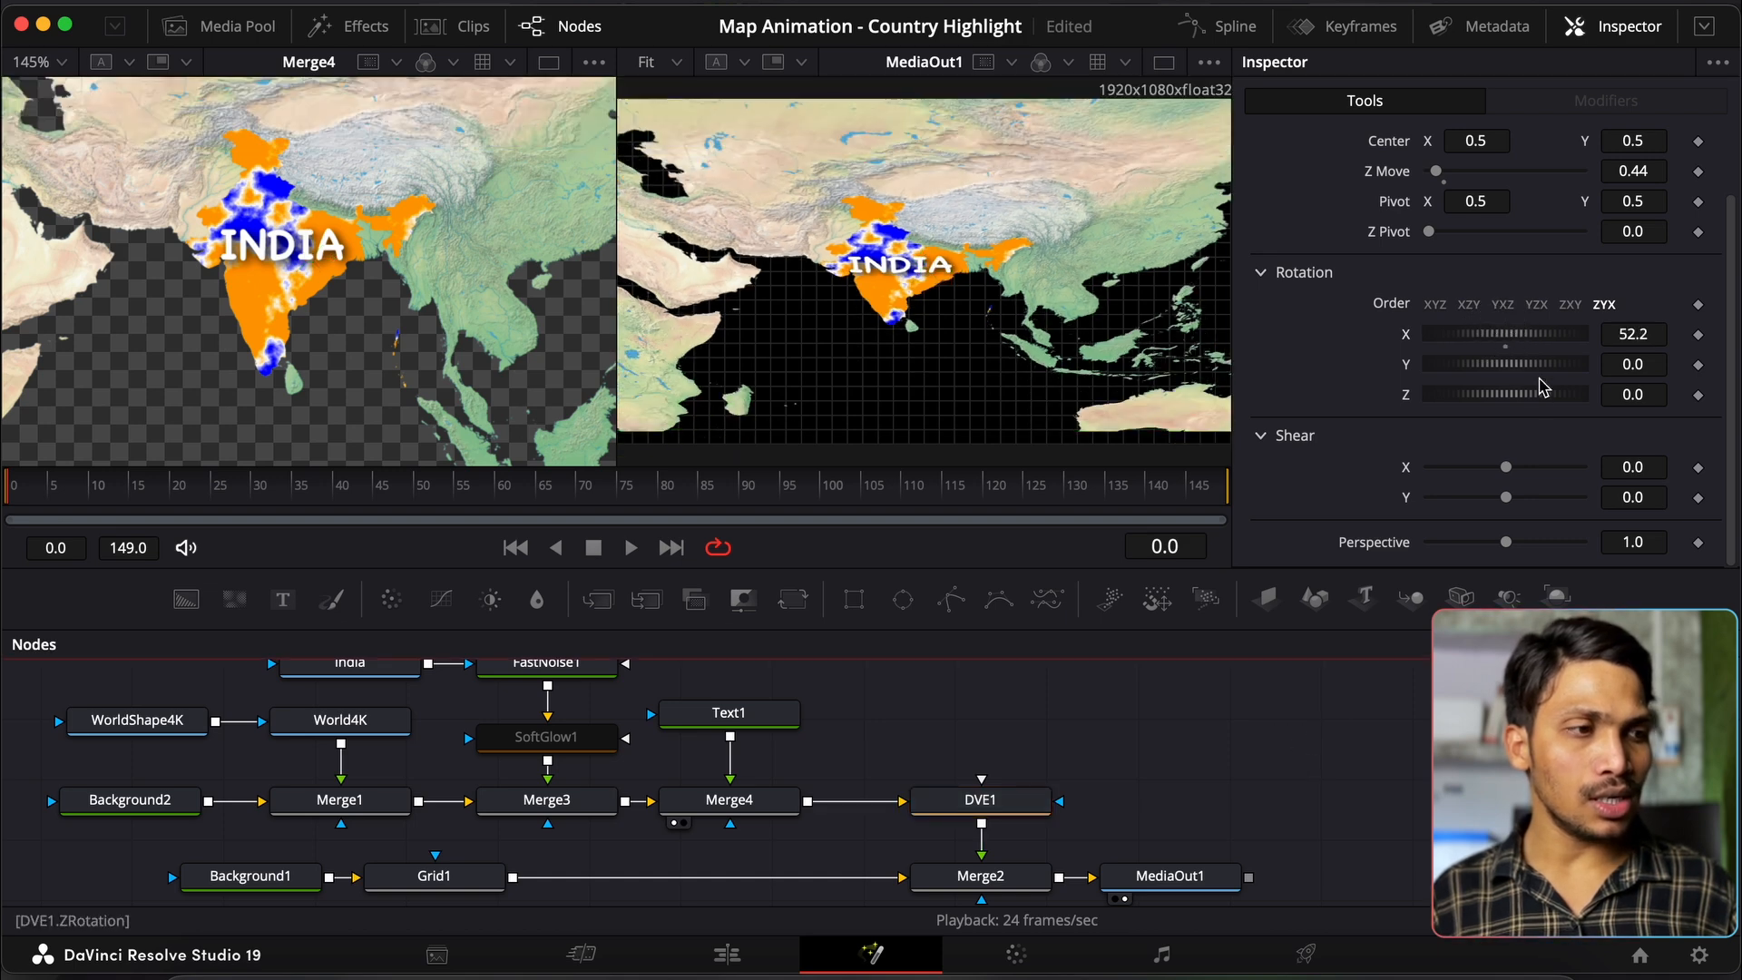
drag(1512, 339, 1480, 343)
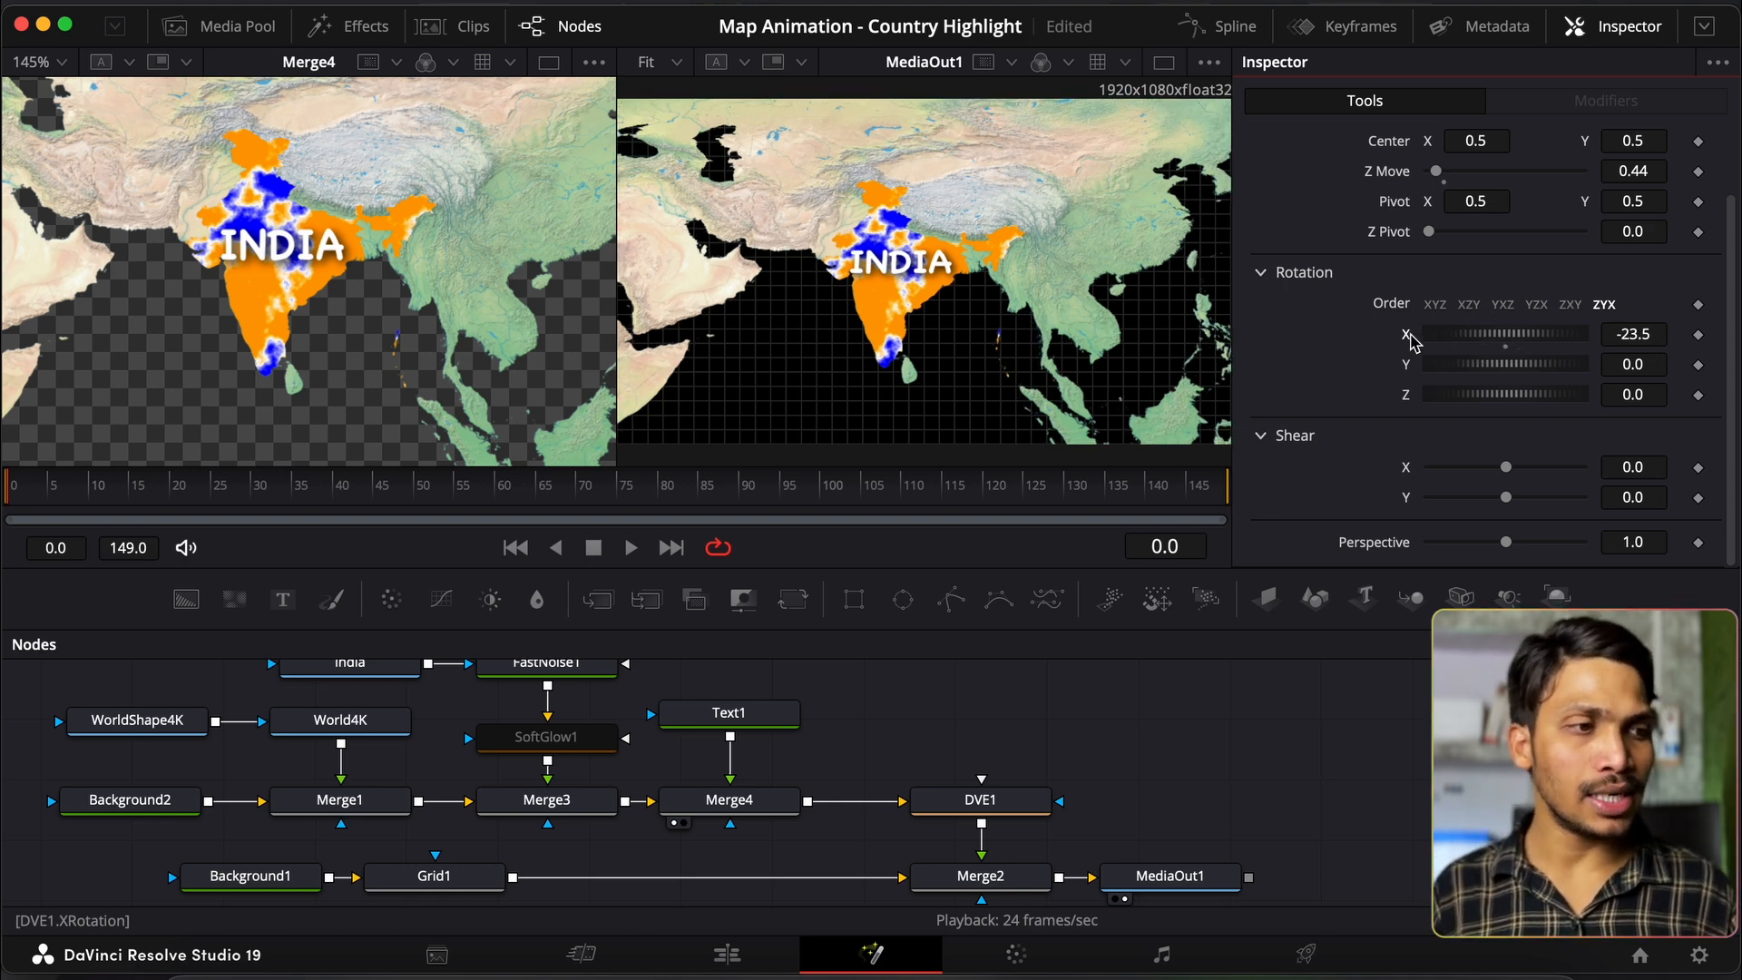
double_click(1406, 338)
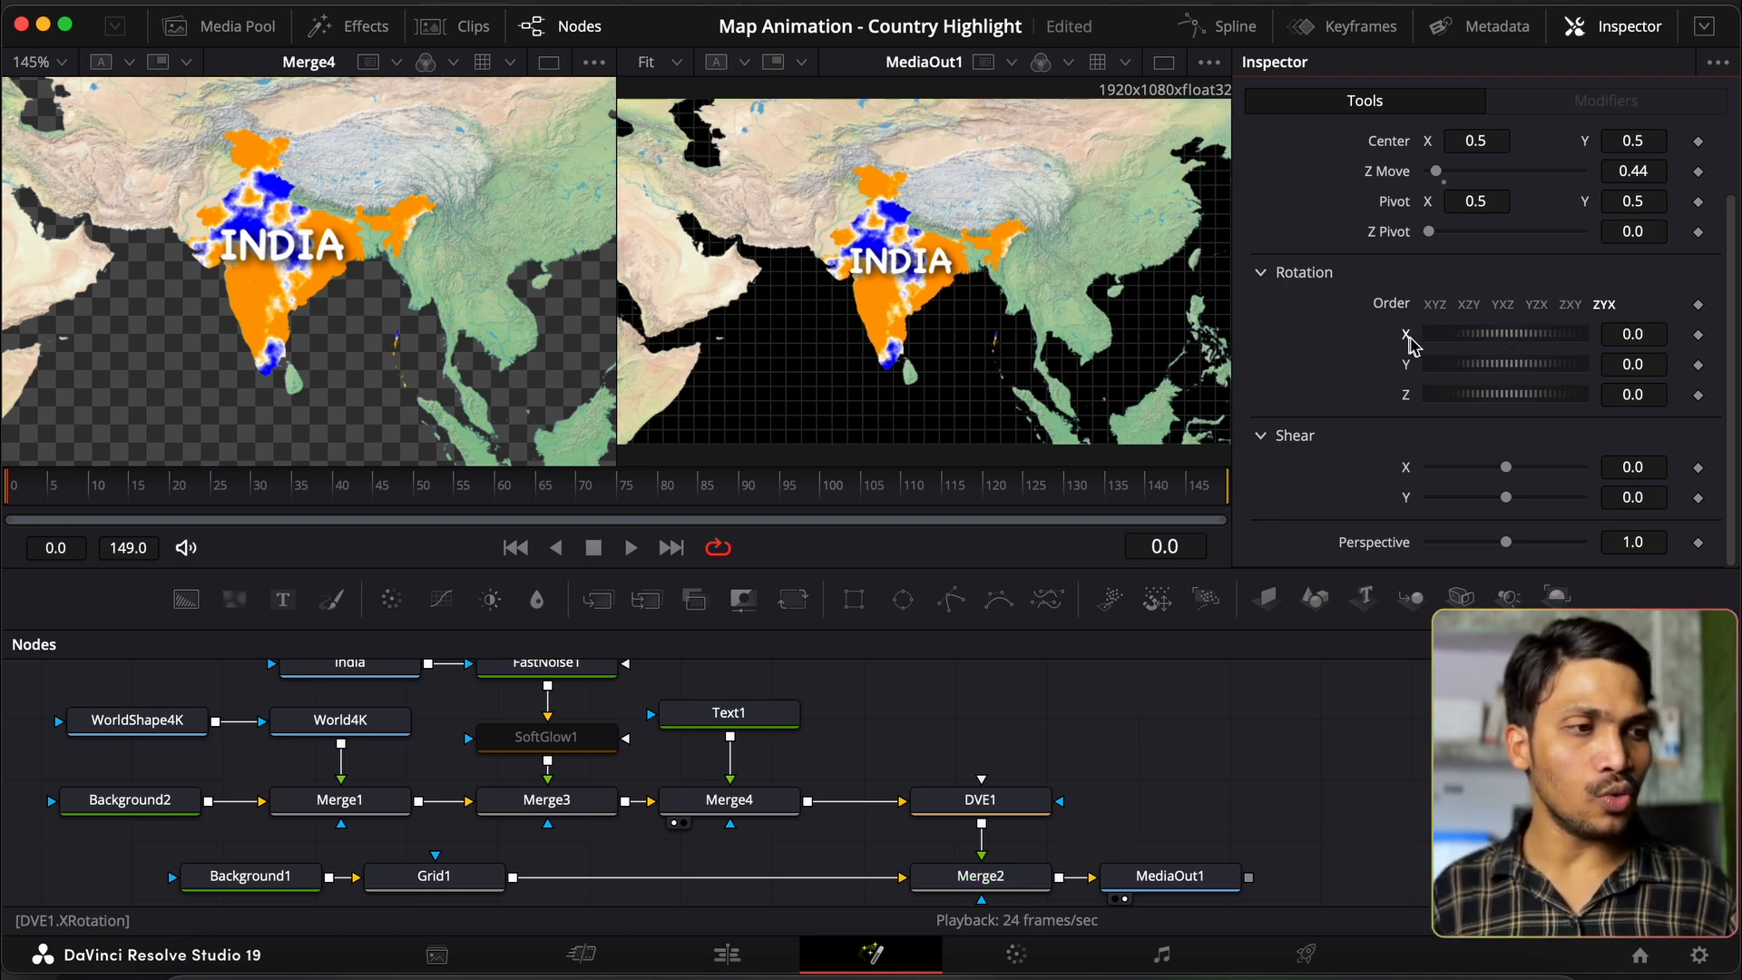
mouse_move(1471, 373)
mouse_down()
mouse_move(1489, 381)
mouse_move(1455, 380)
mouse_up()
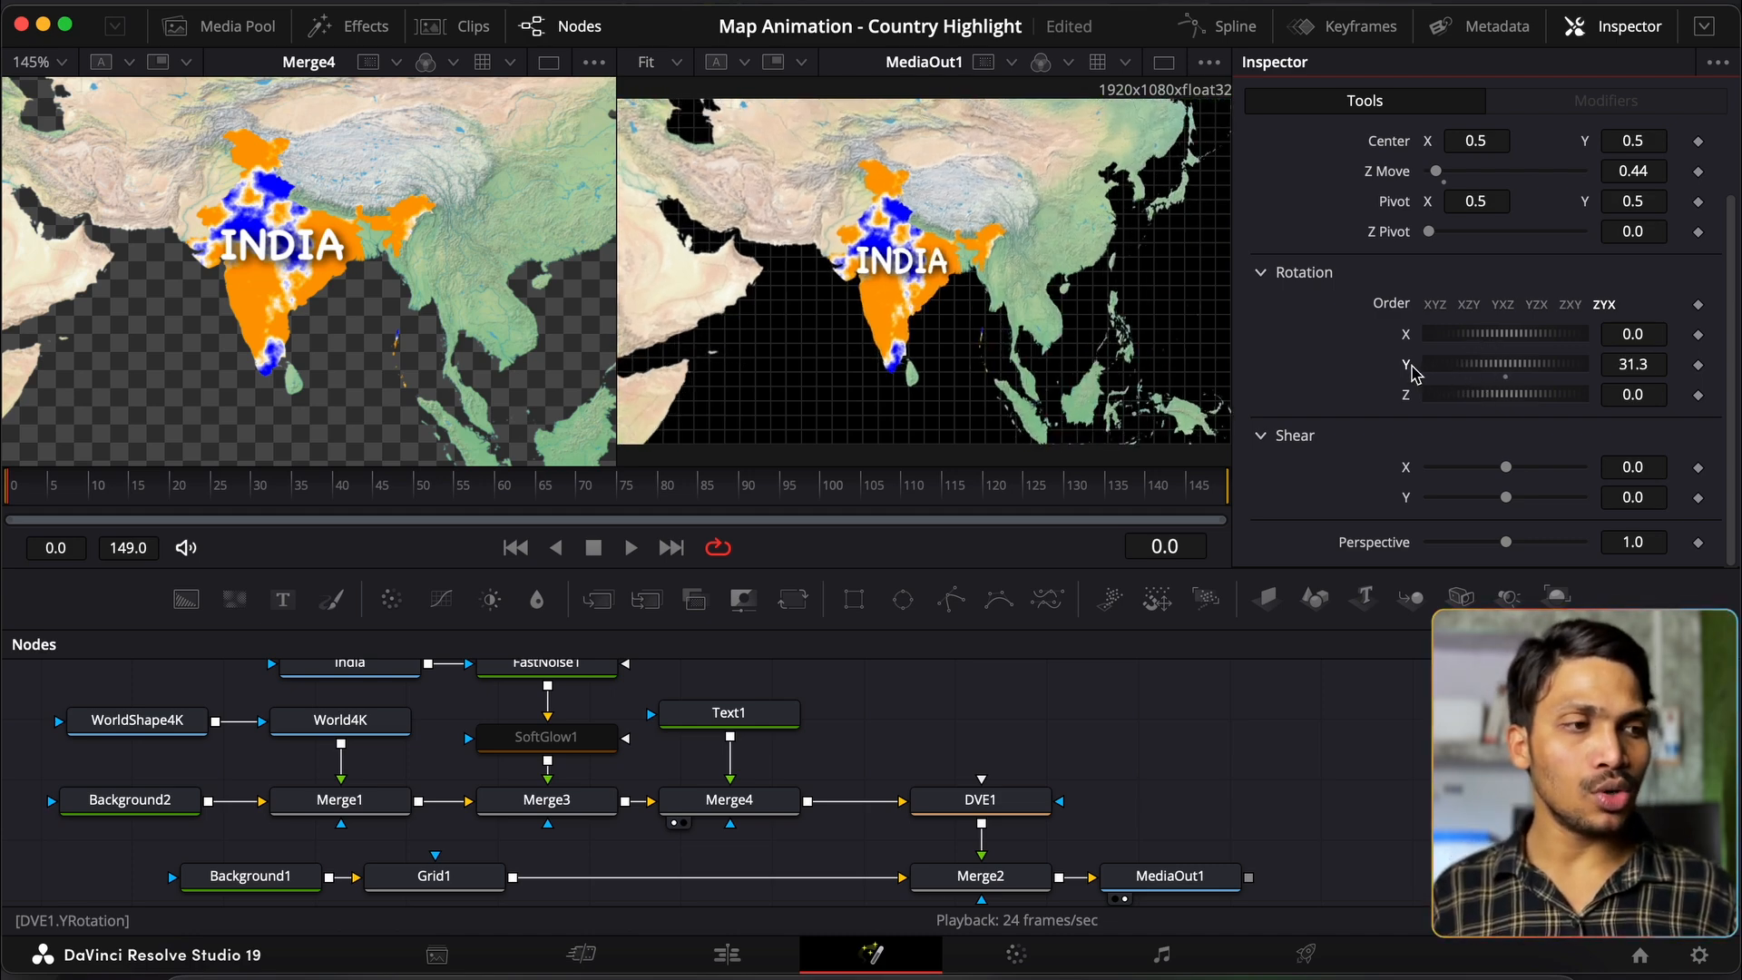
double_click(1410, 365)
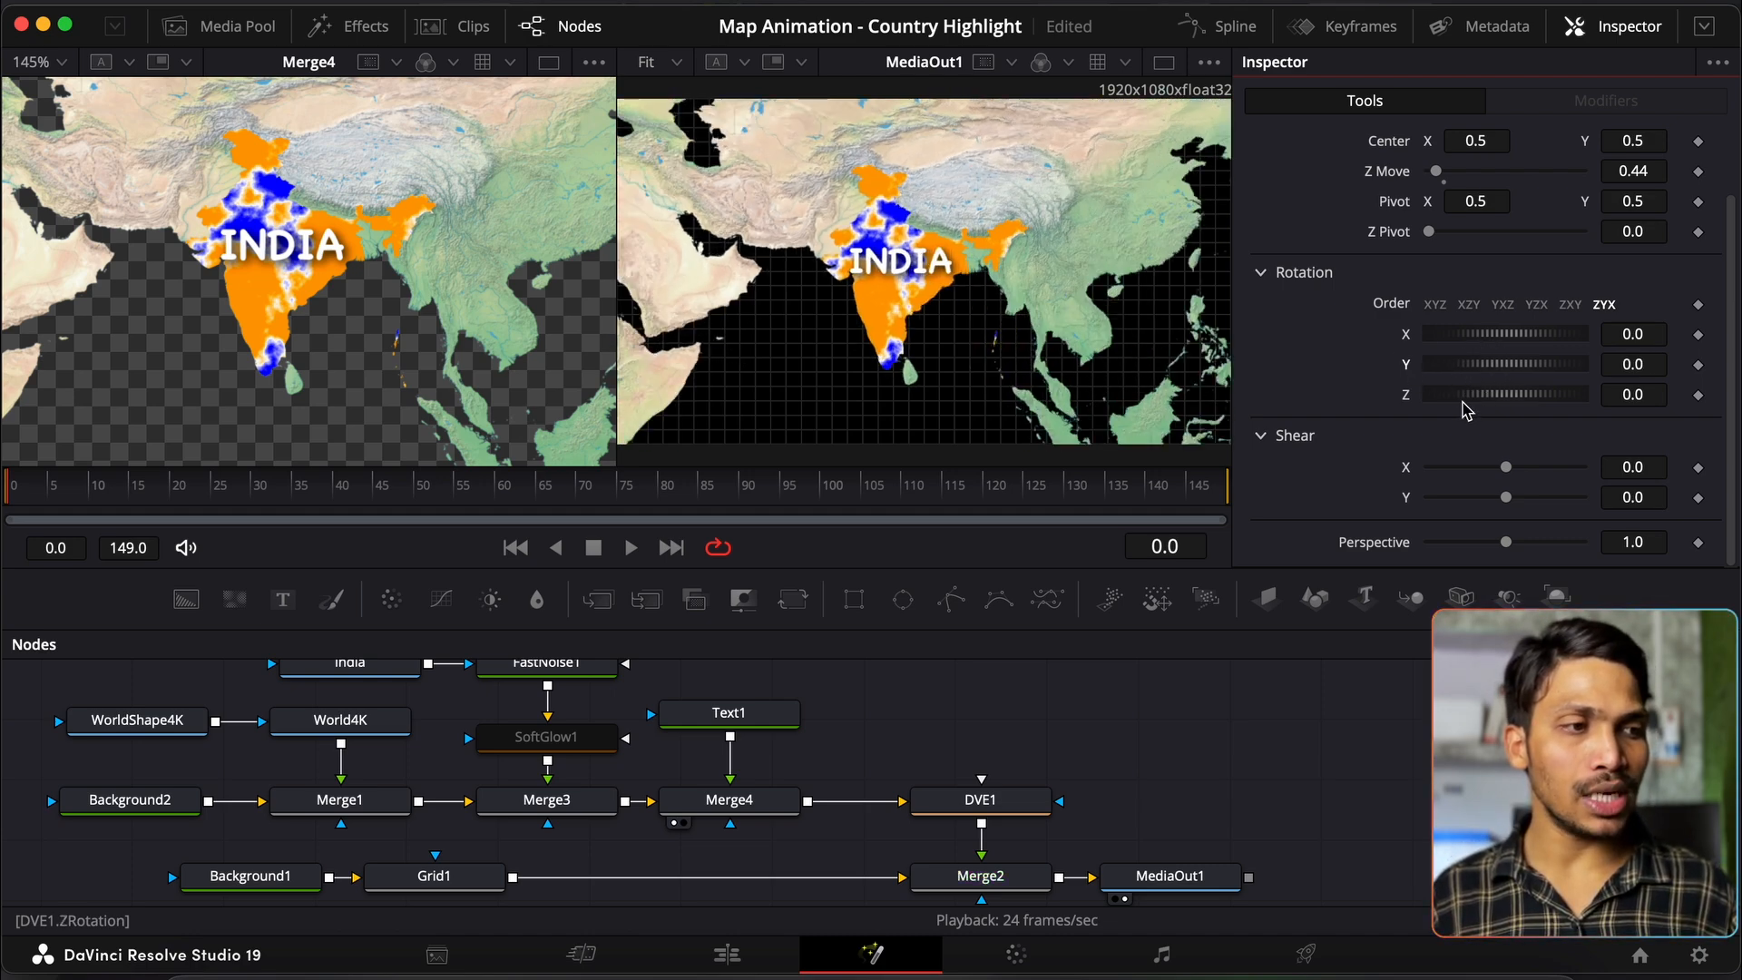
drag(1466, 399, 1472, 399)
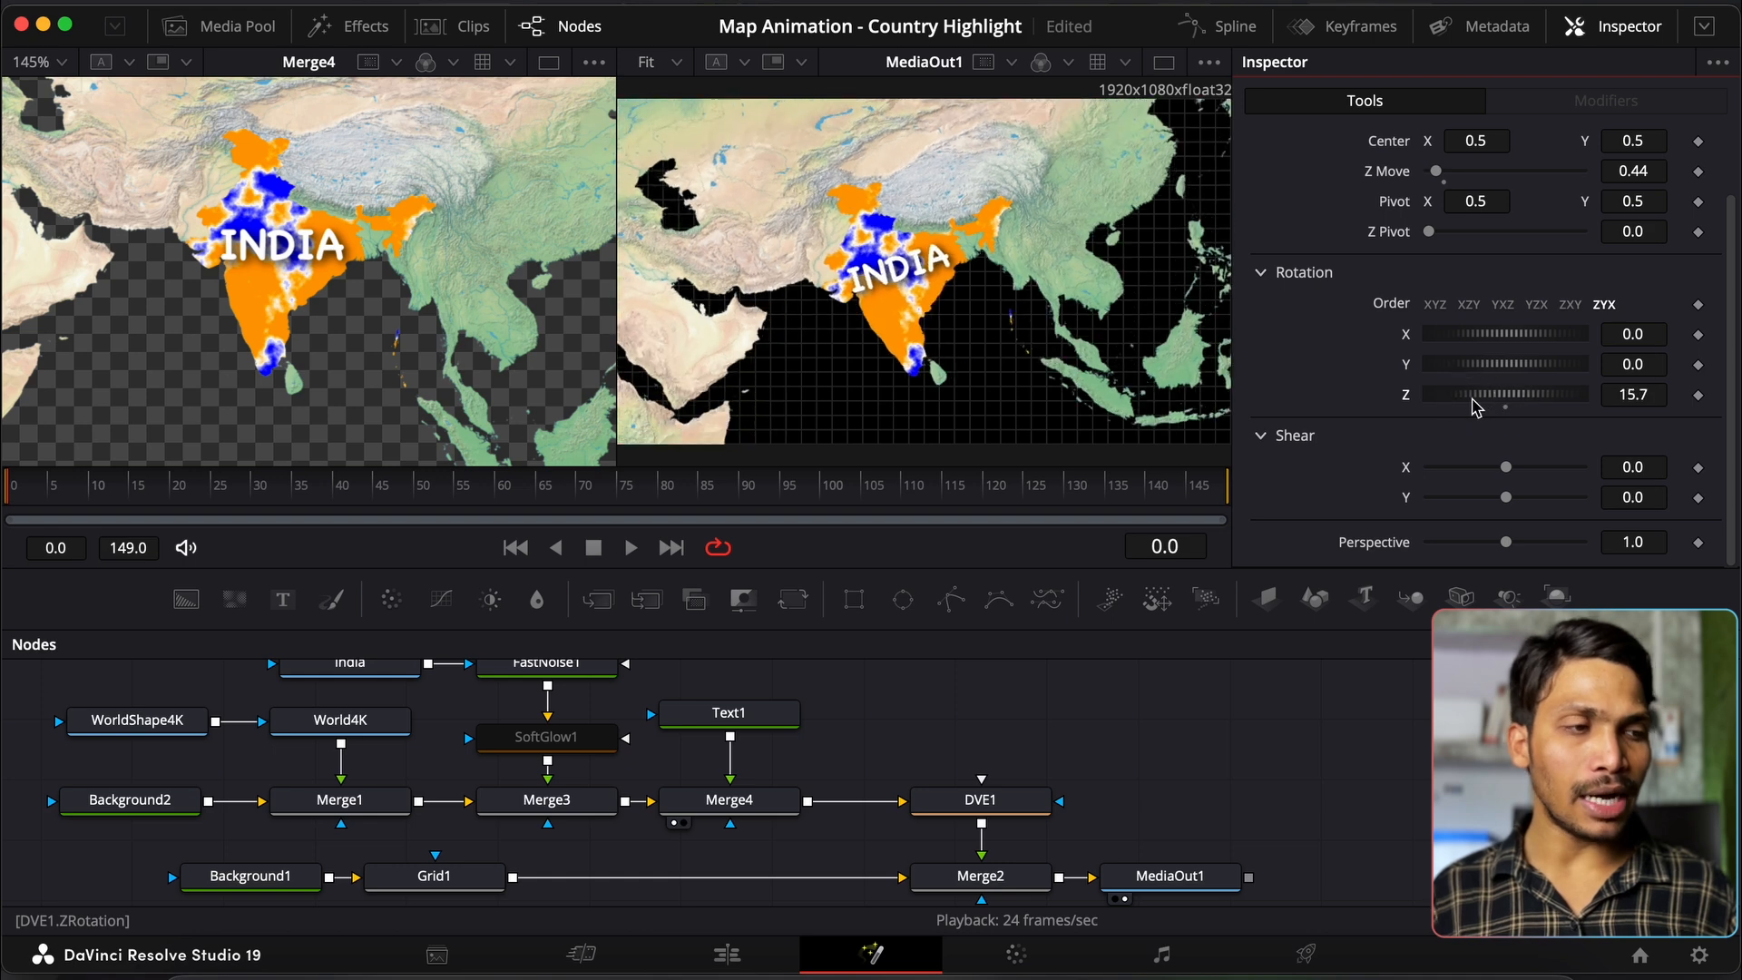
double_click(1407, 396)
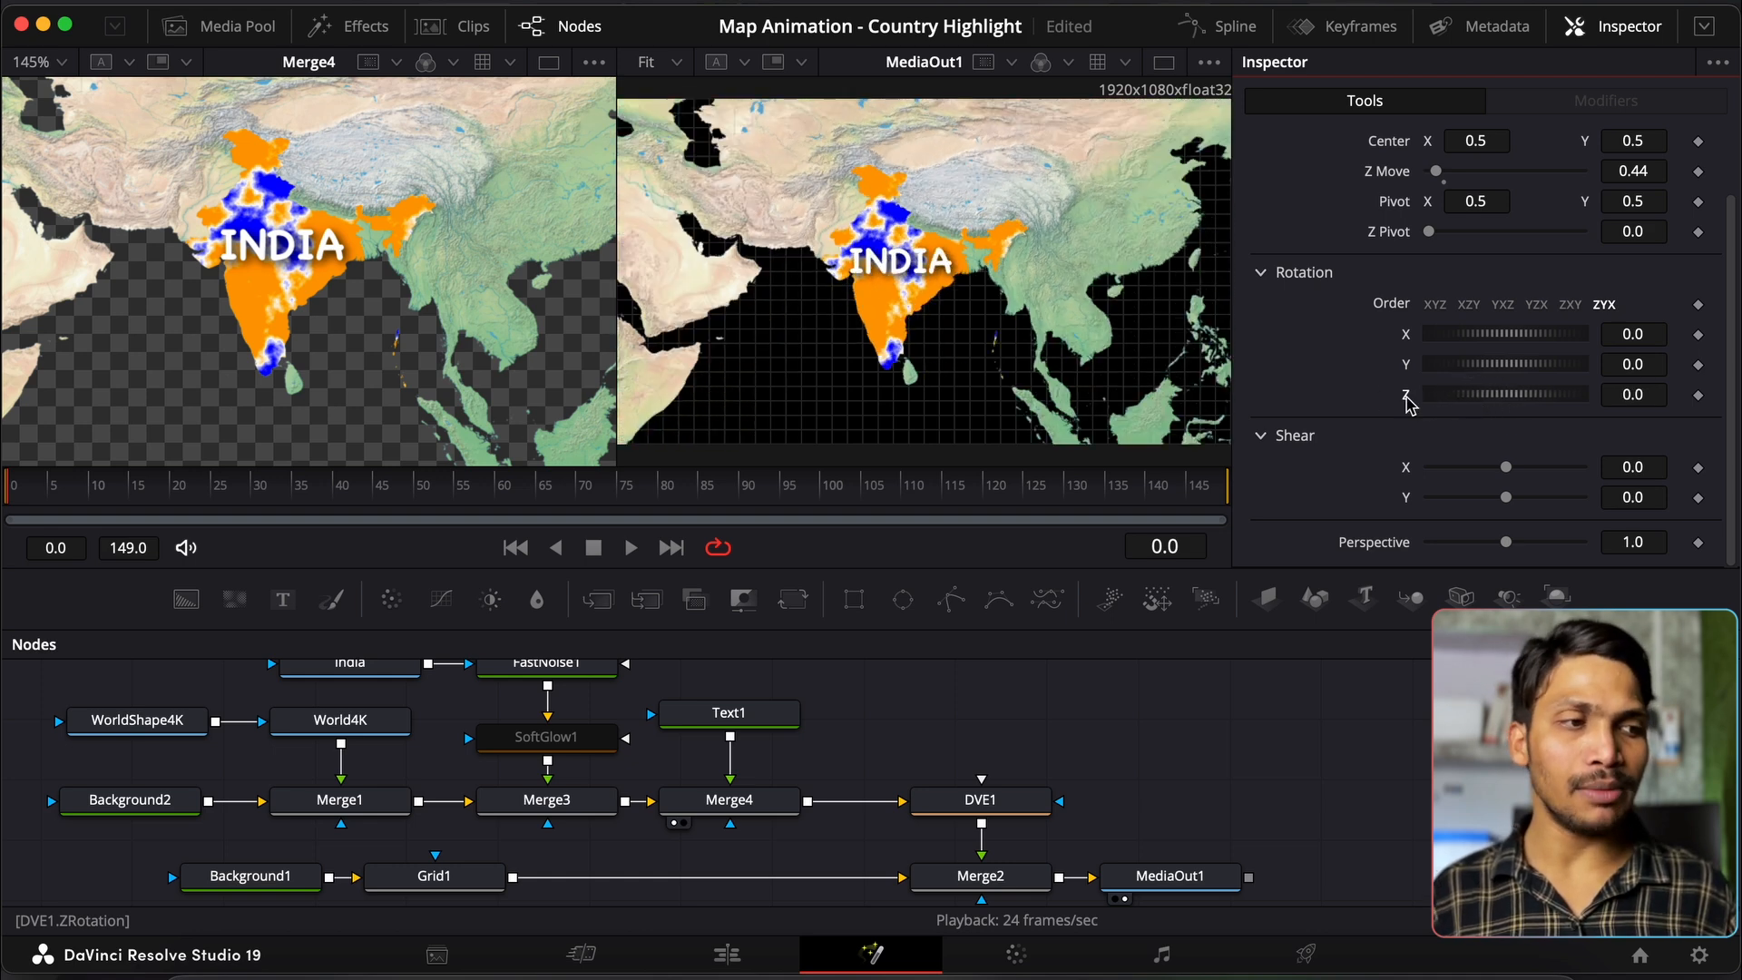
double_click(1389, 172)
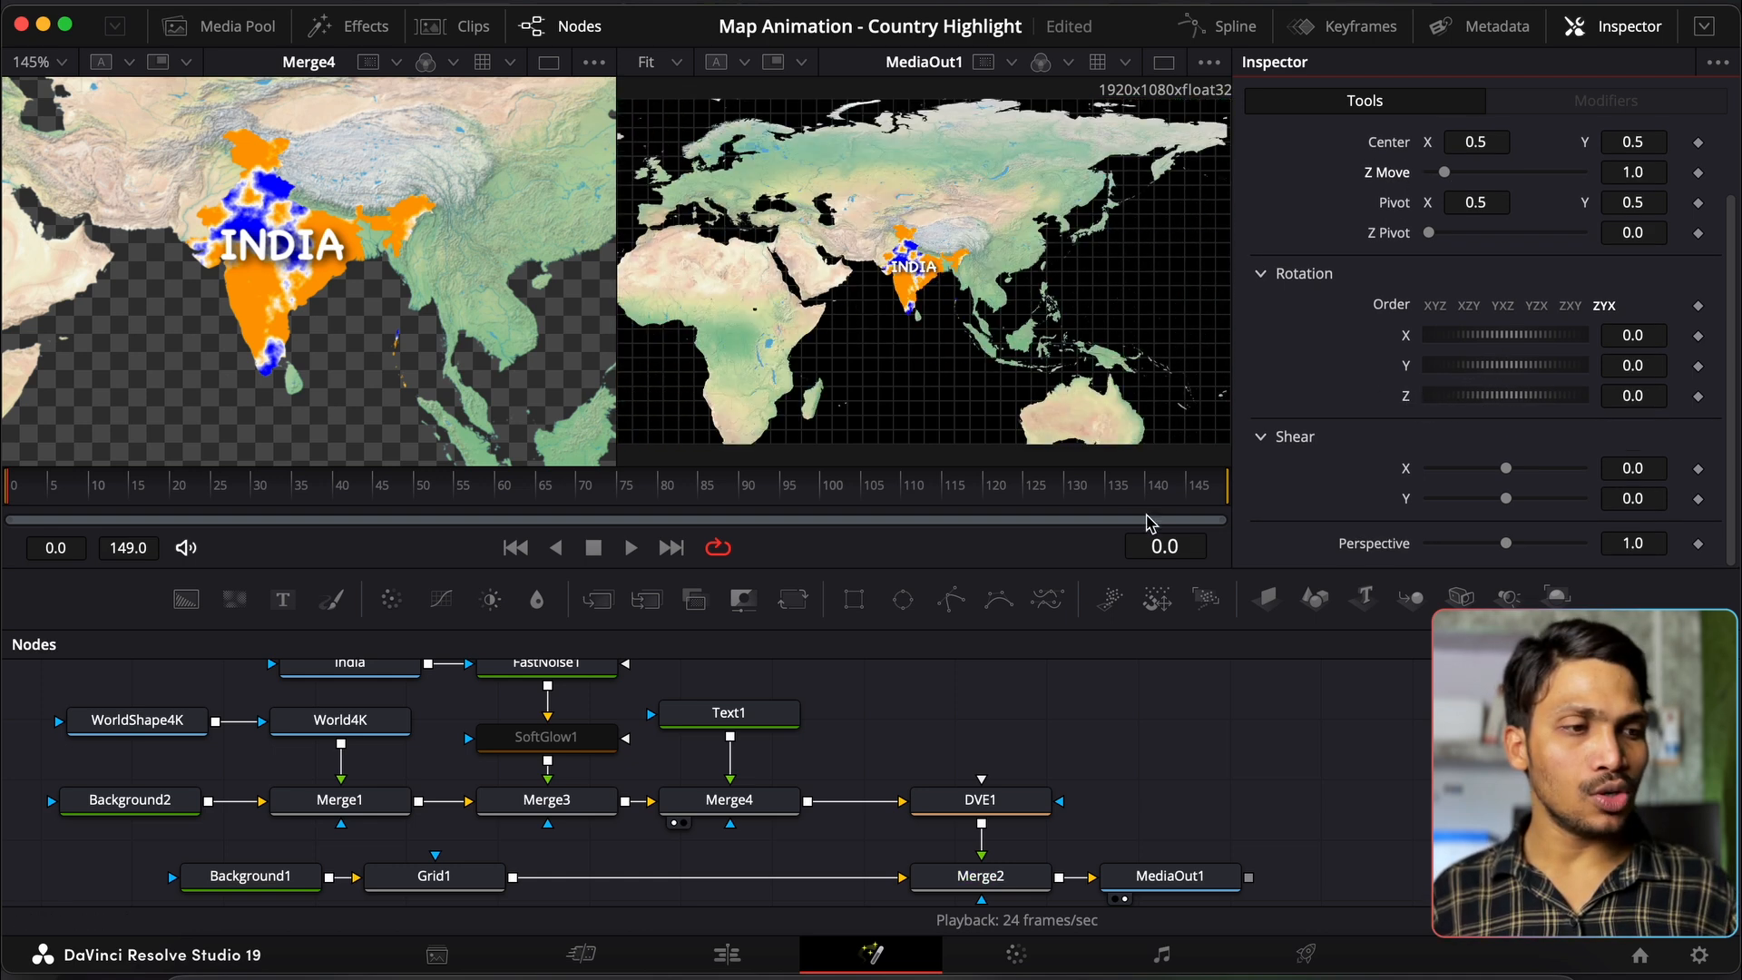
Step: Keyframe DVE1 Center and Z Move at frame 0, then set Z Move 0.5 at frame 15
scroll(1457, 211, up, 2)
click(1698, 220)
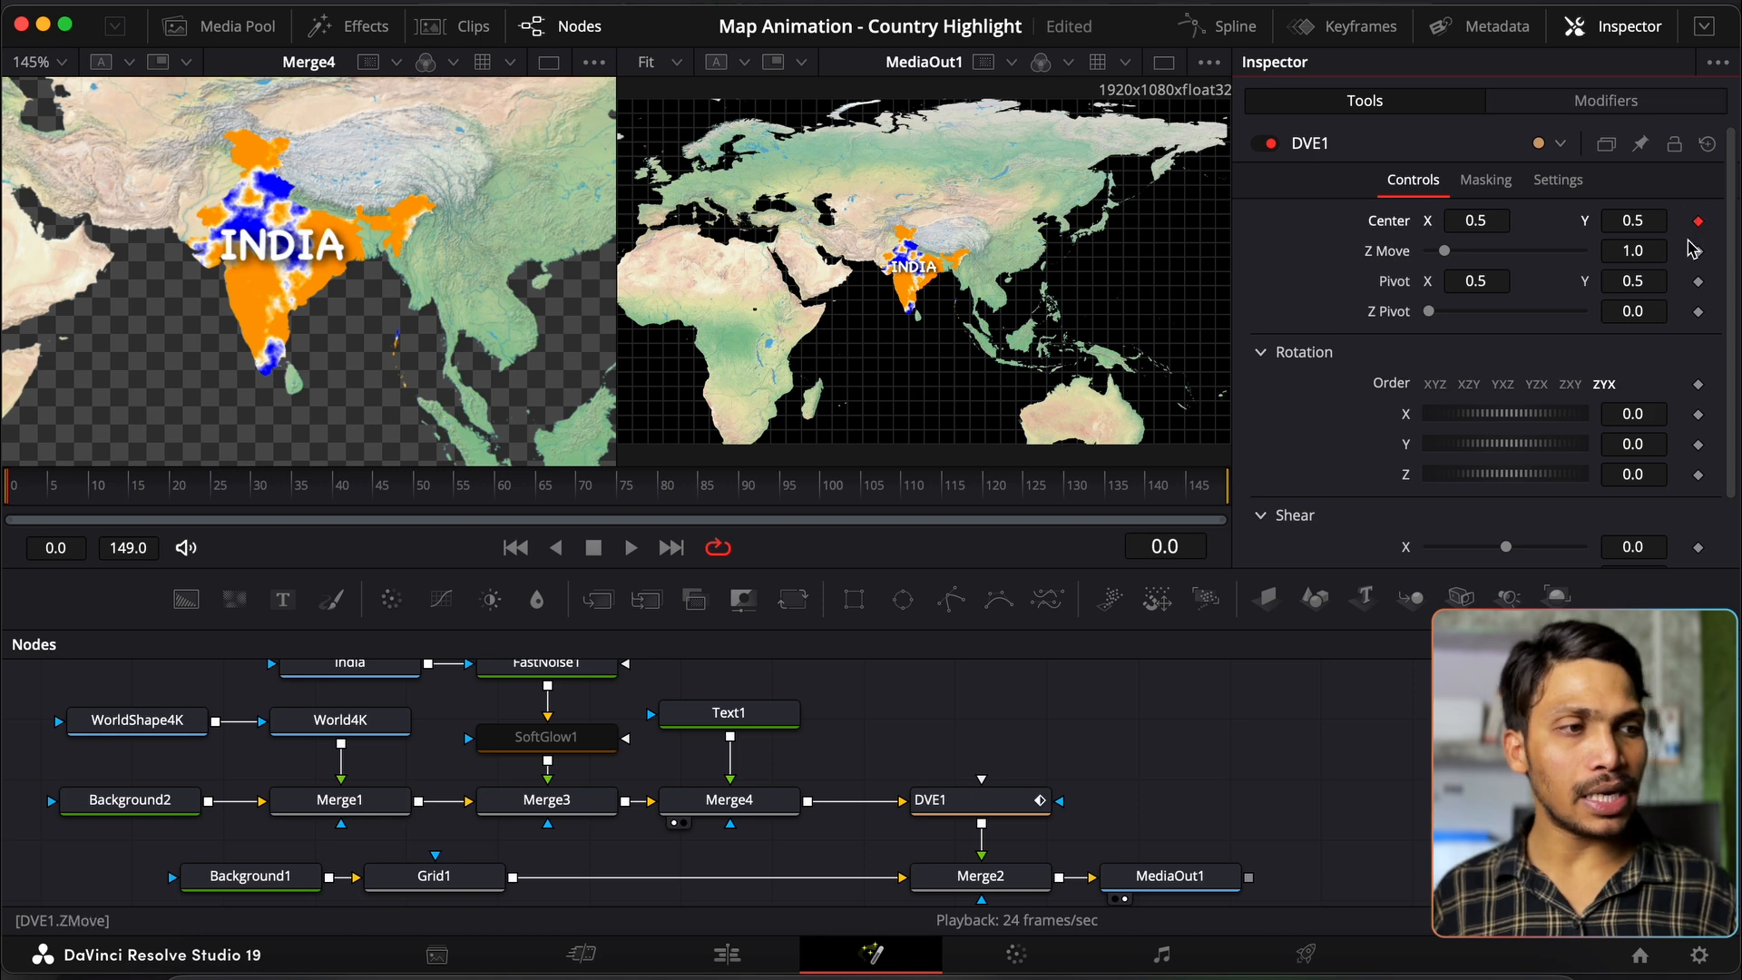
click(1699, 252)
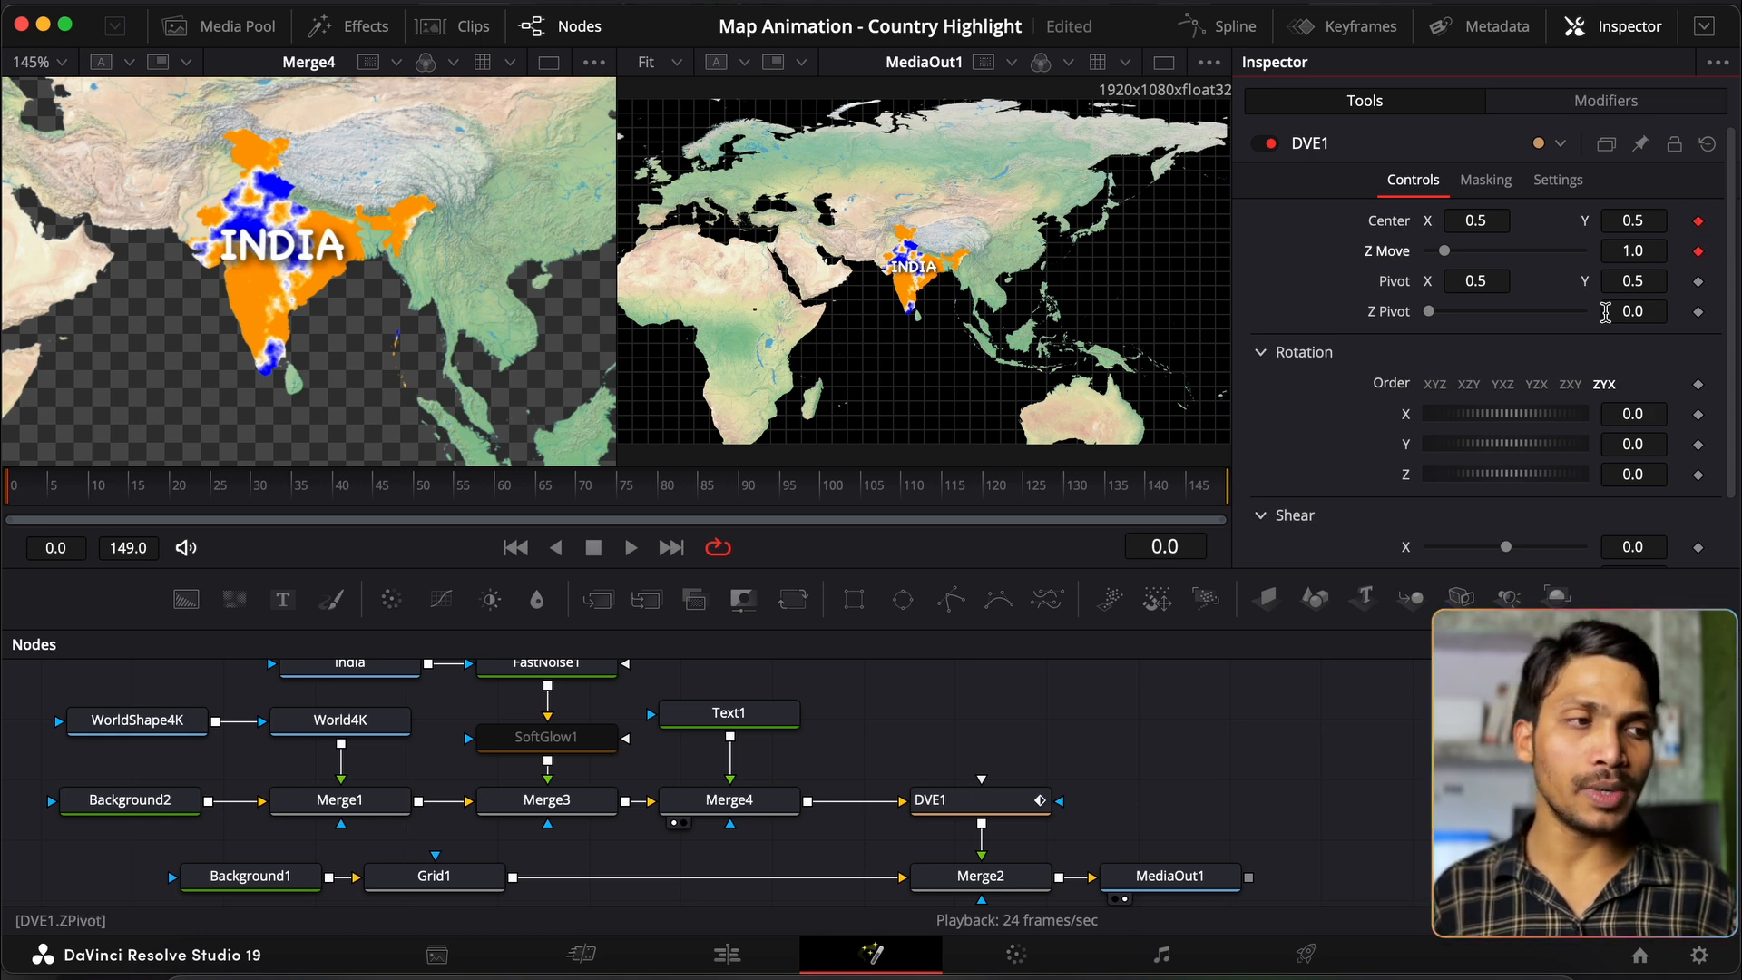
click(1166, 546)
text(15)
key(Return)
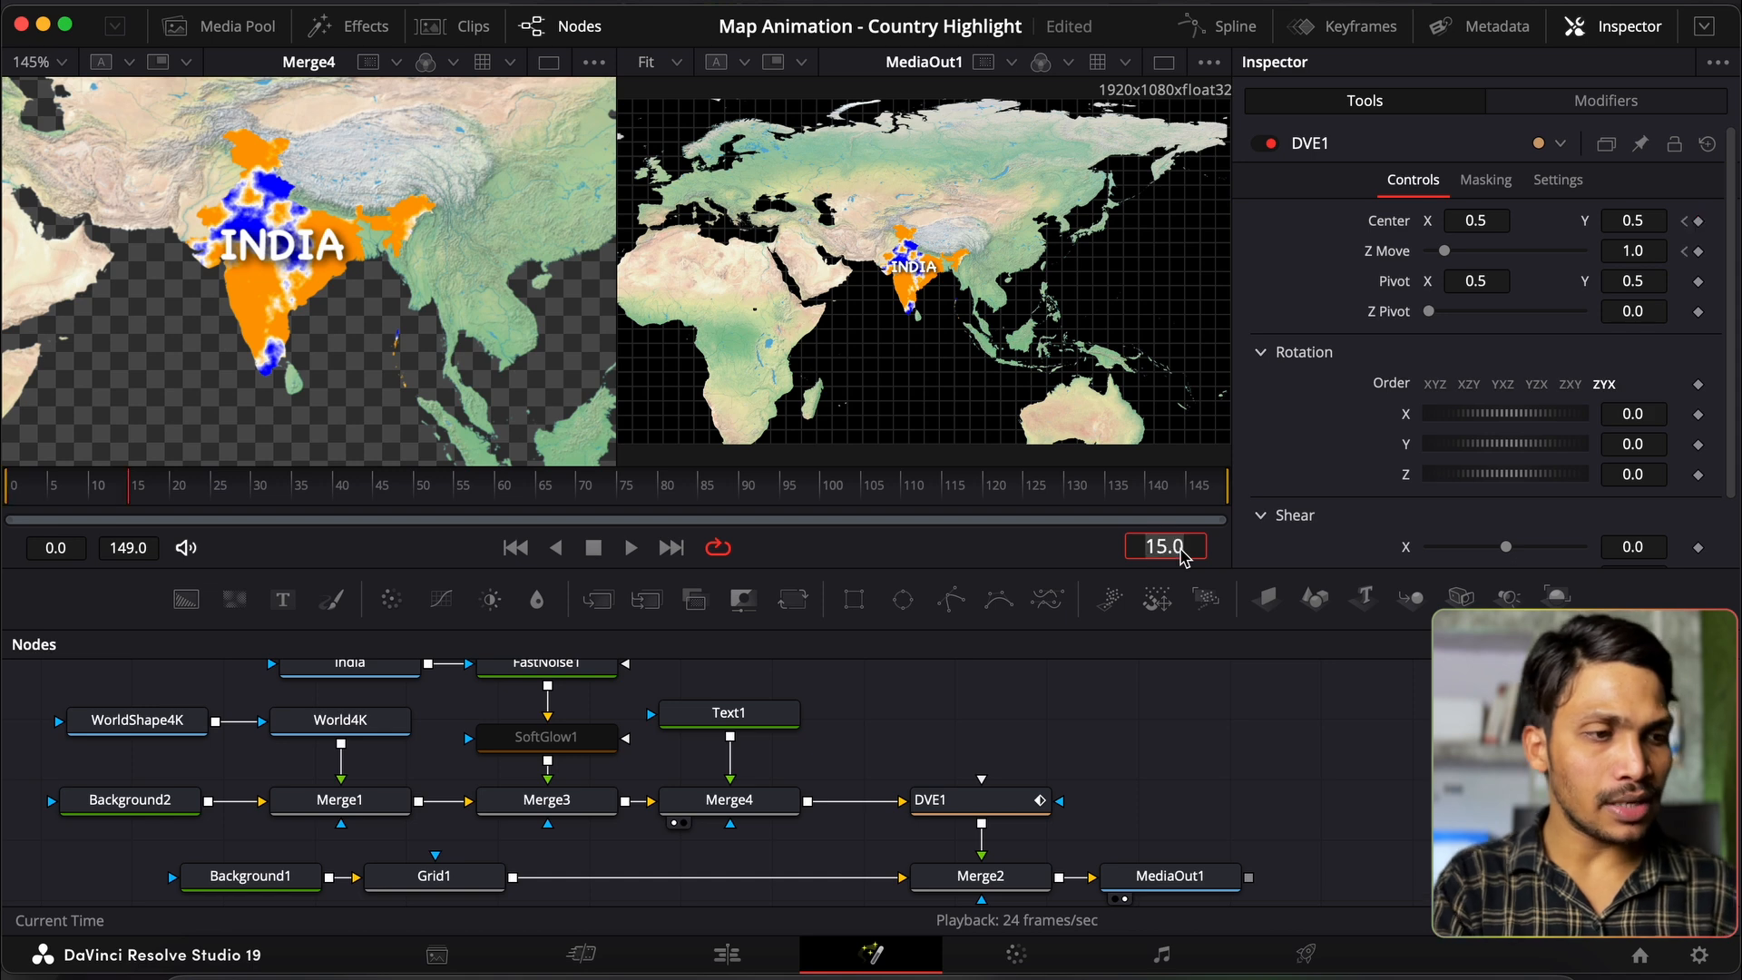
click(1647, 253)
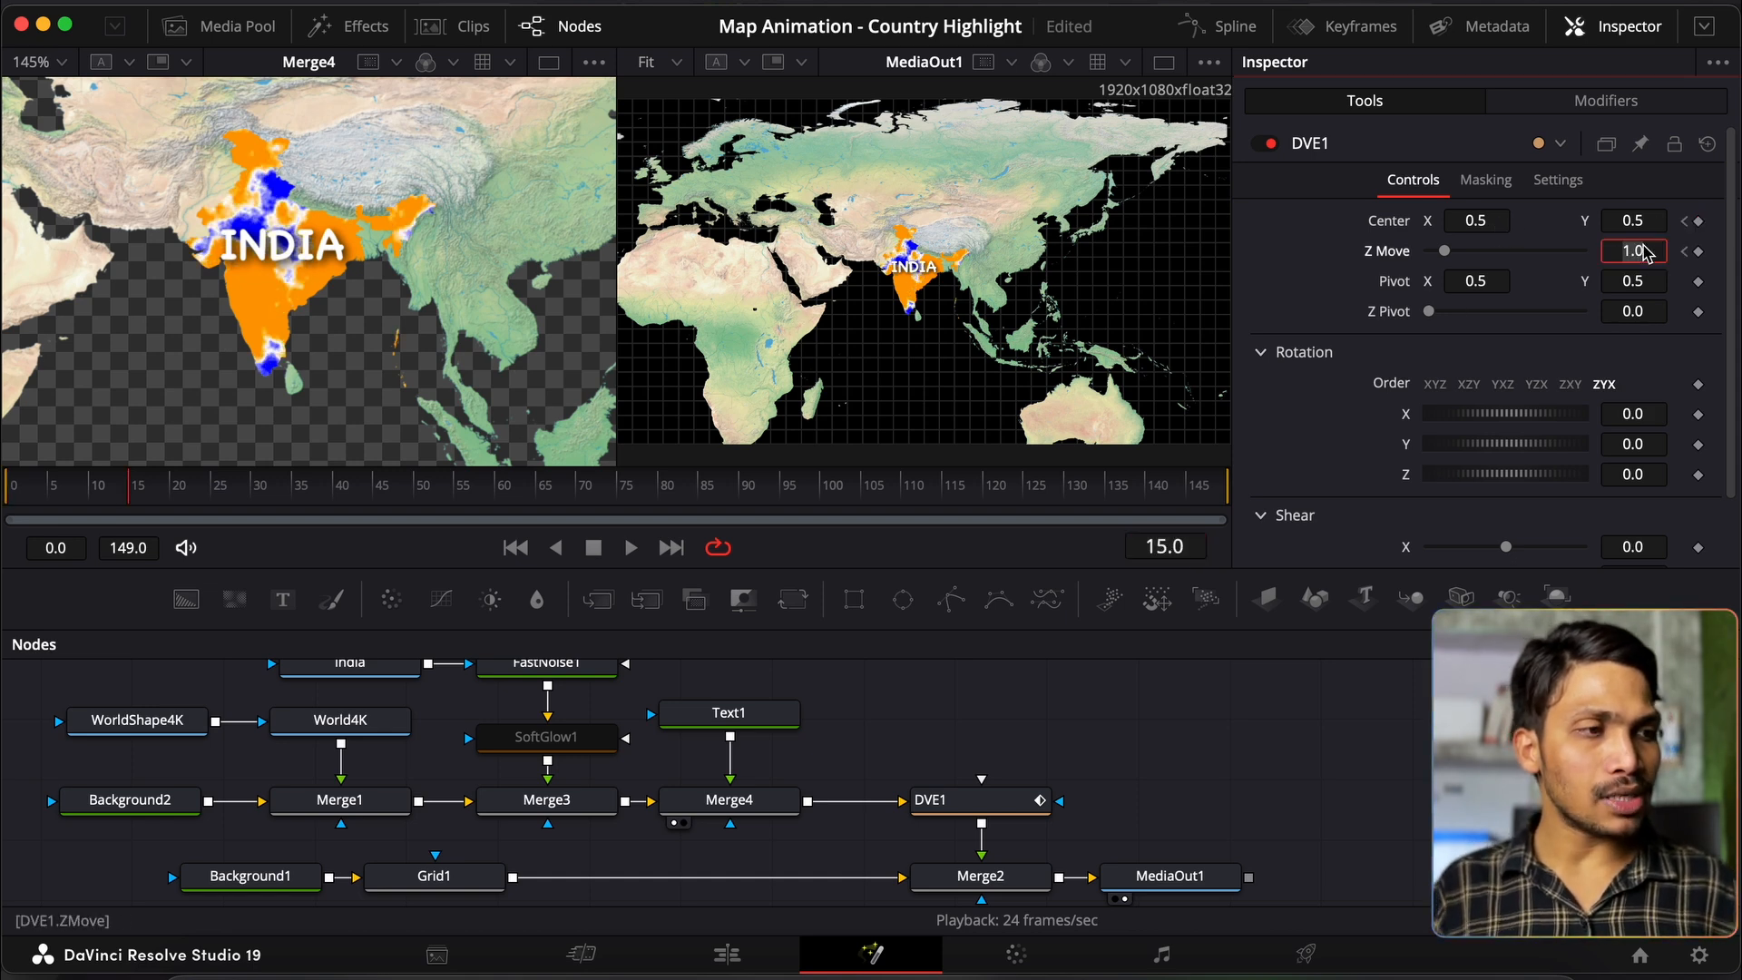
key(Tab)
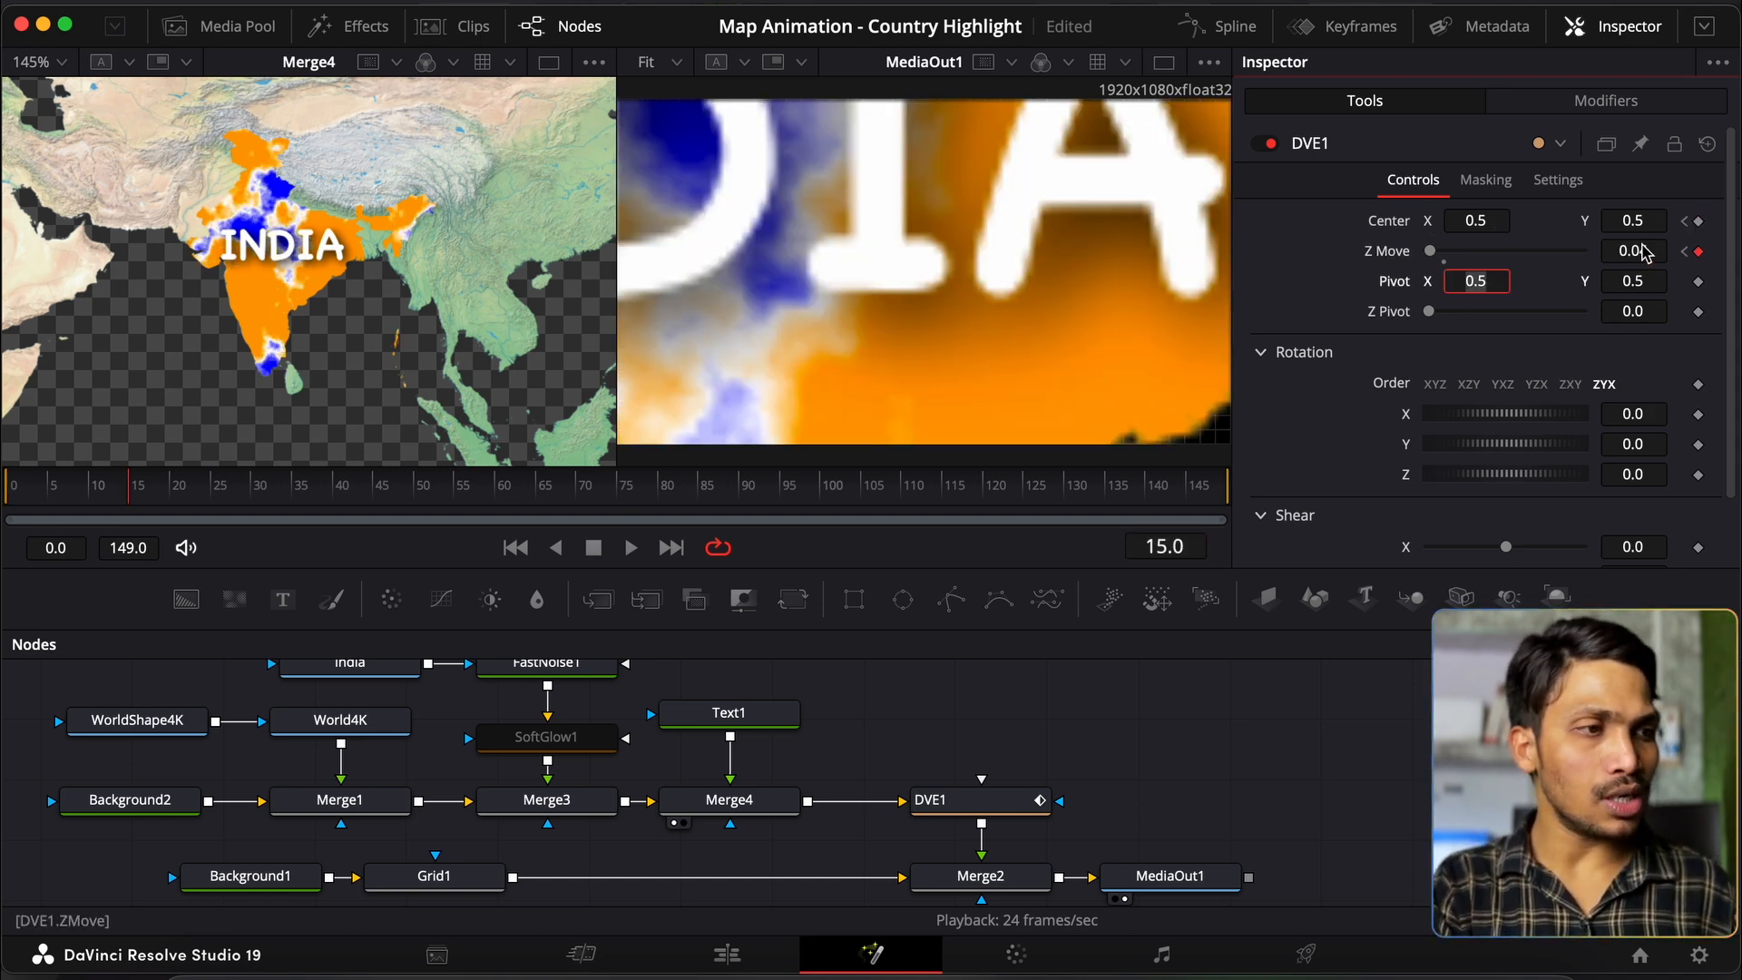
click(1648, 254)
key(BackSpace)
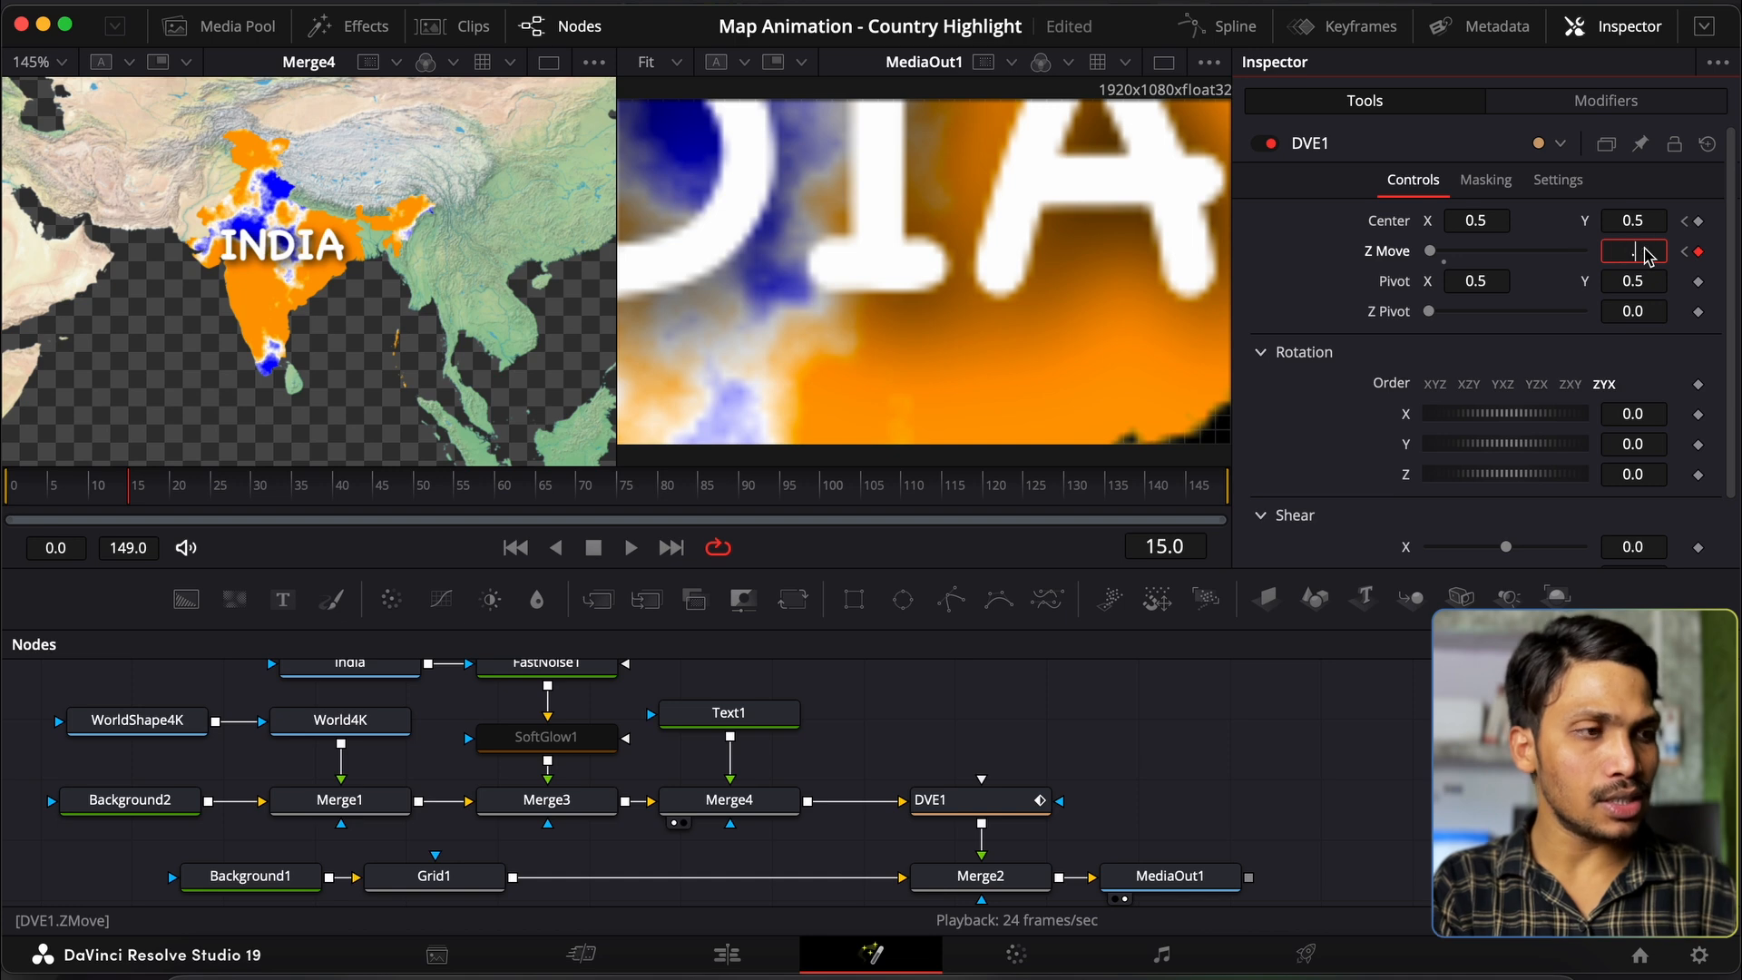
text(0.5)
key(Tab)
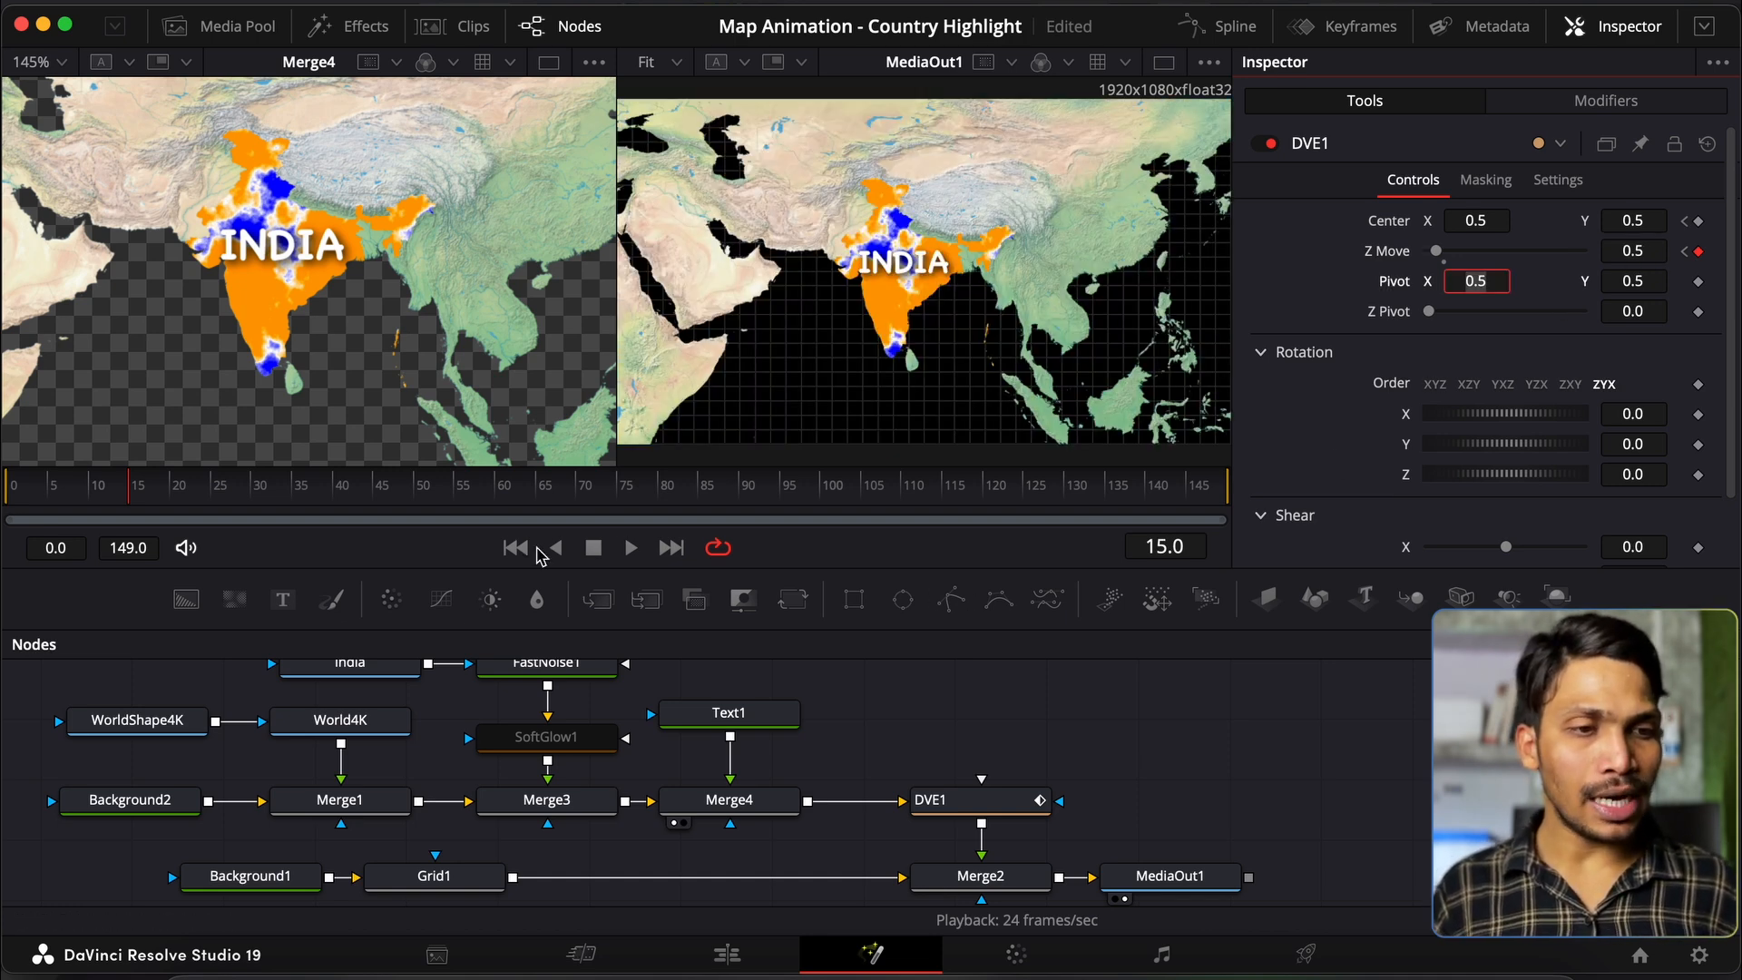
Step: Preview the zoom from frame 0 with High Quality off and motion blur toggled in the viewer
click(1076, 698)
key(space)
click(514, 547)
key(space)
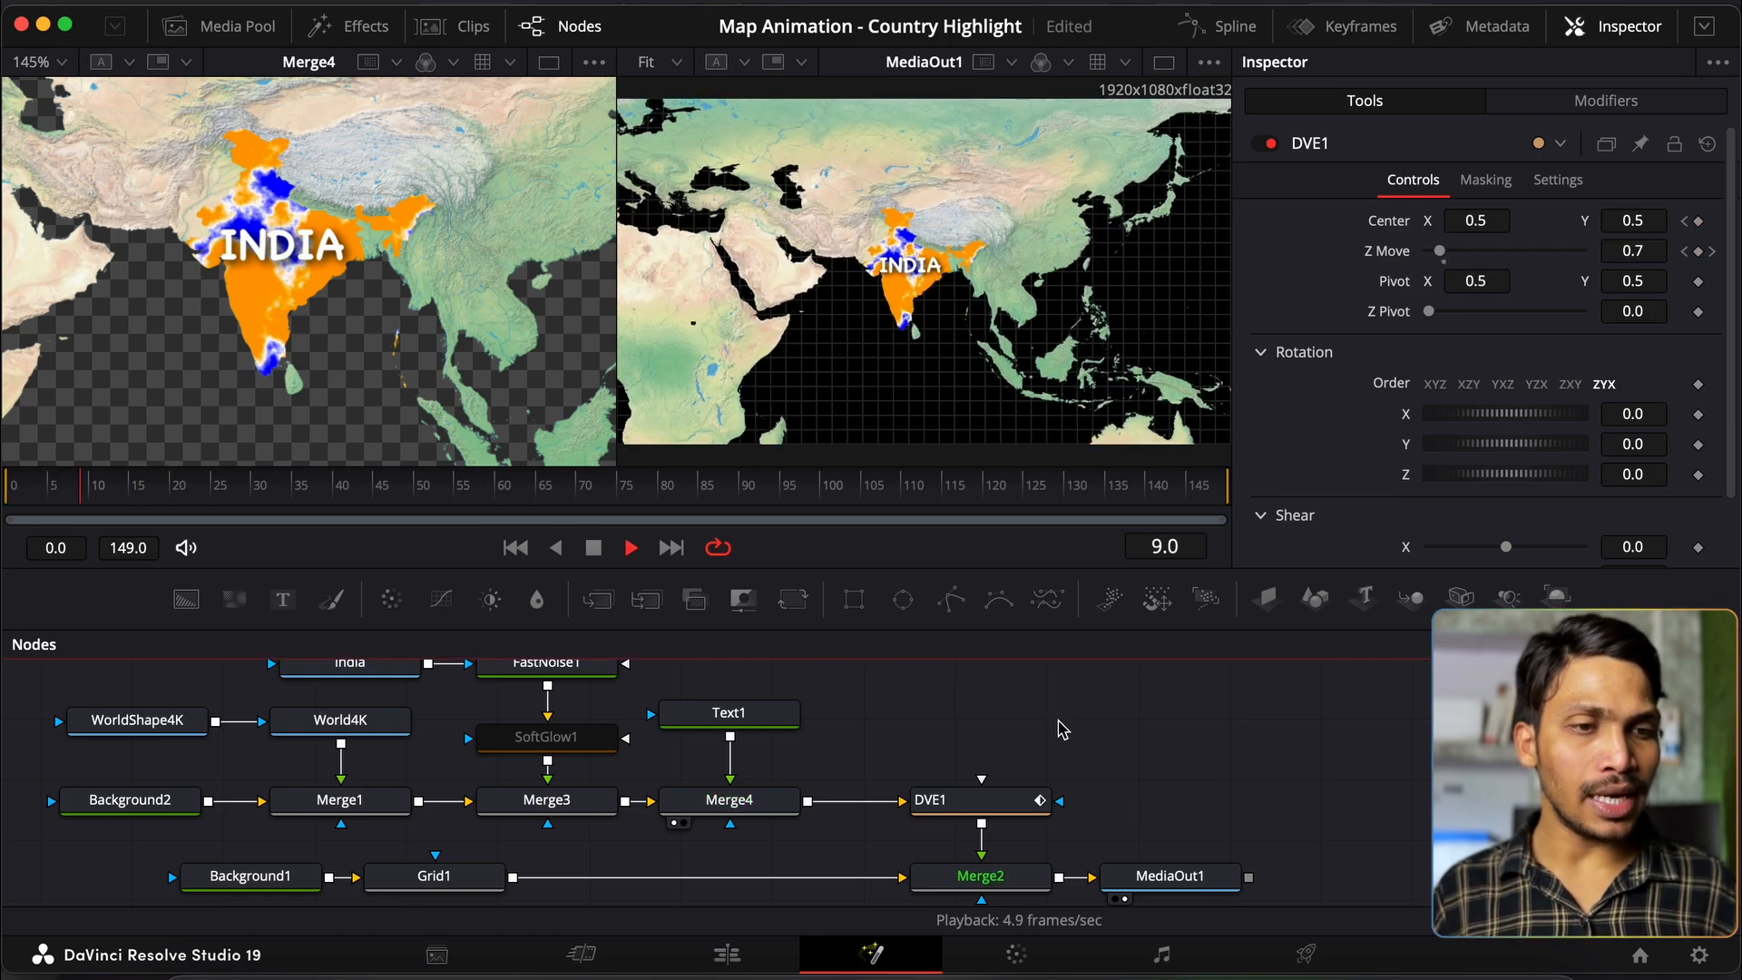
key(space)
right_click(998, 544)
click(1021, 555)
right_click(951, 544)
click(998, 590)
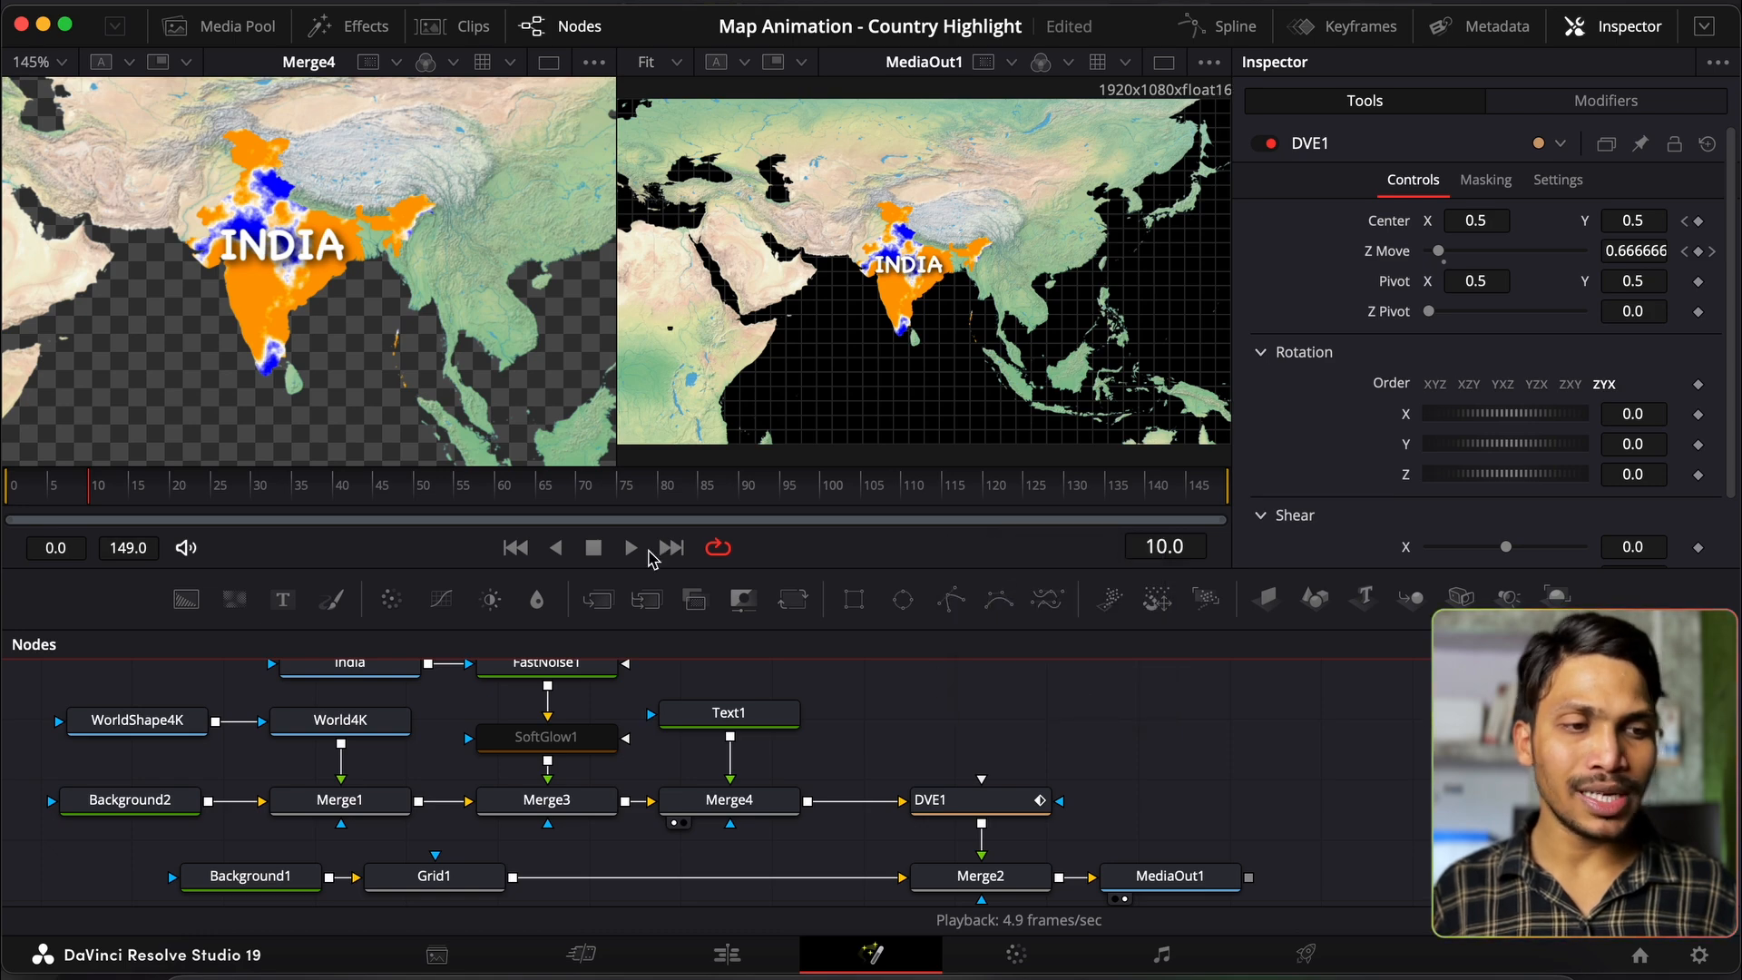
click(514, 548)
key(space)
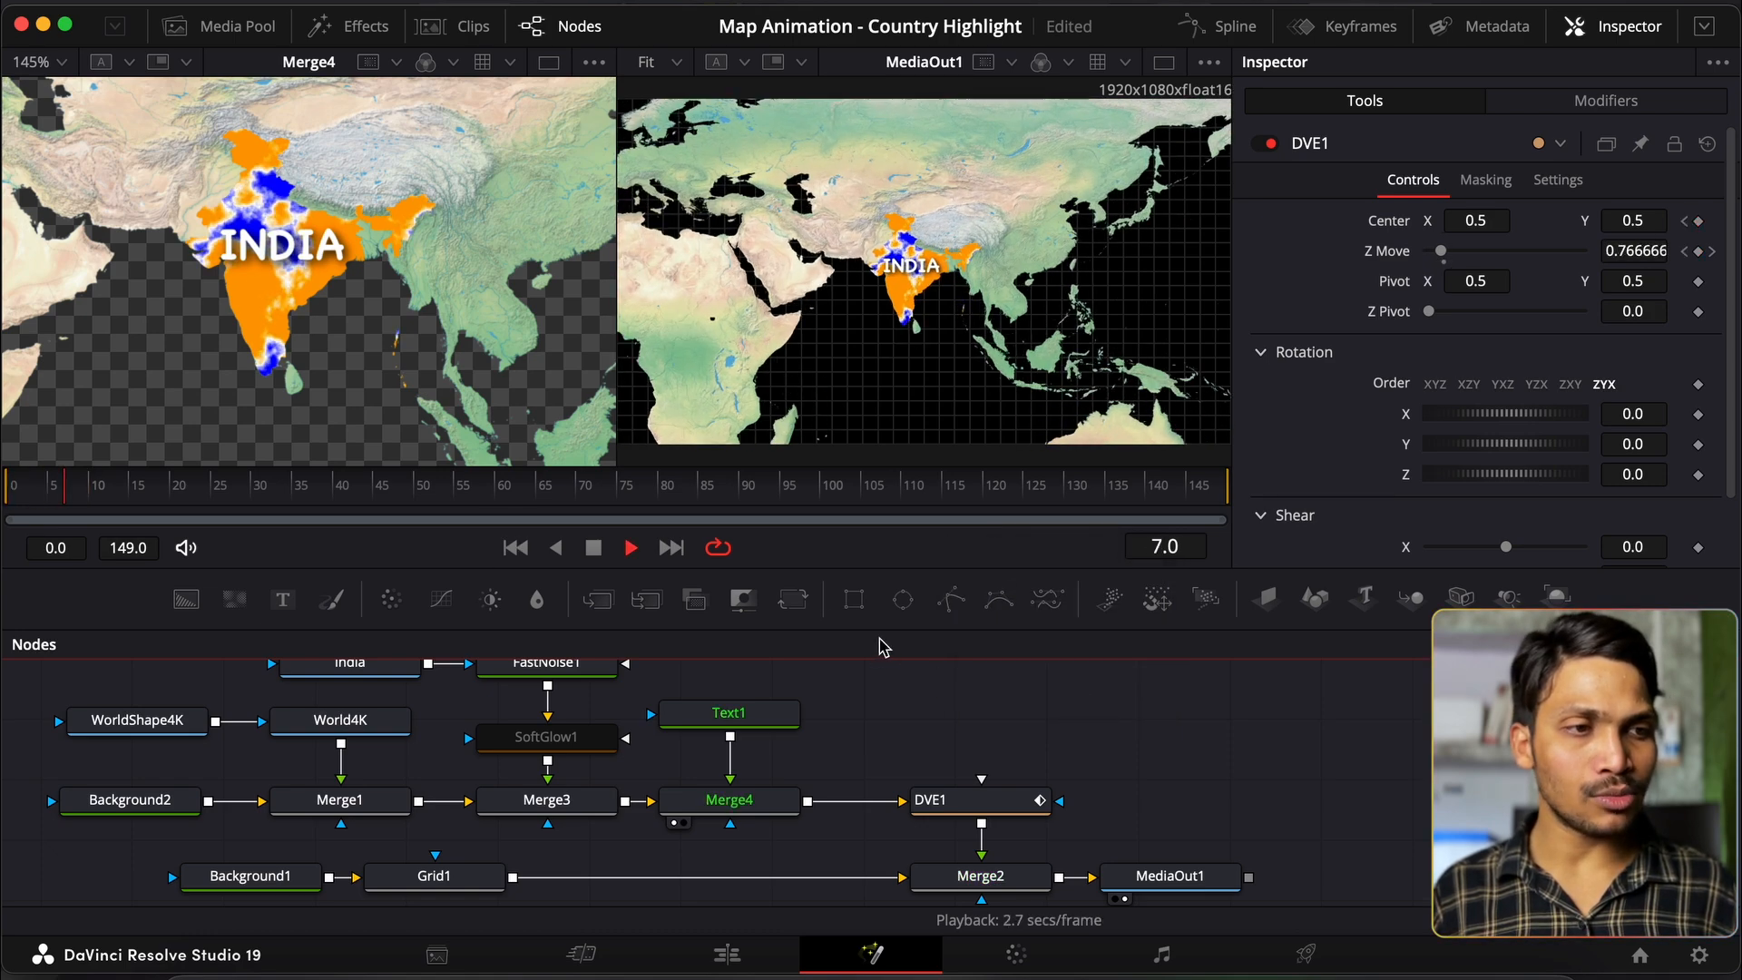
key(space)
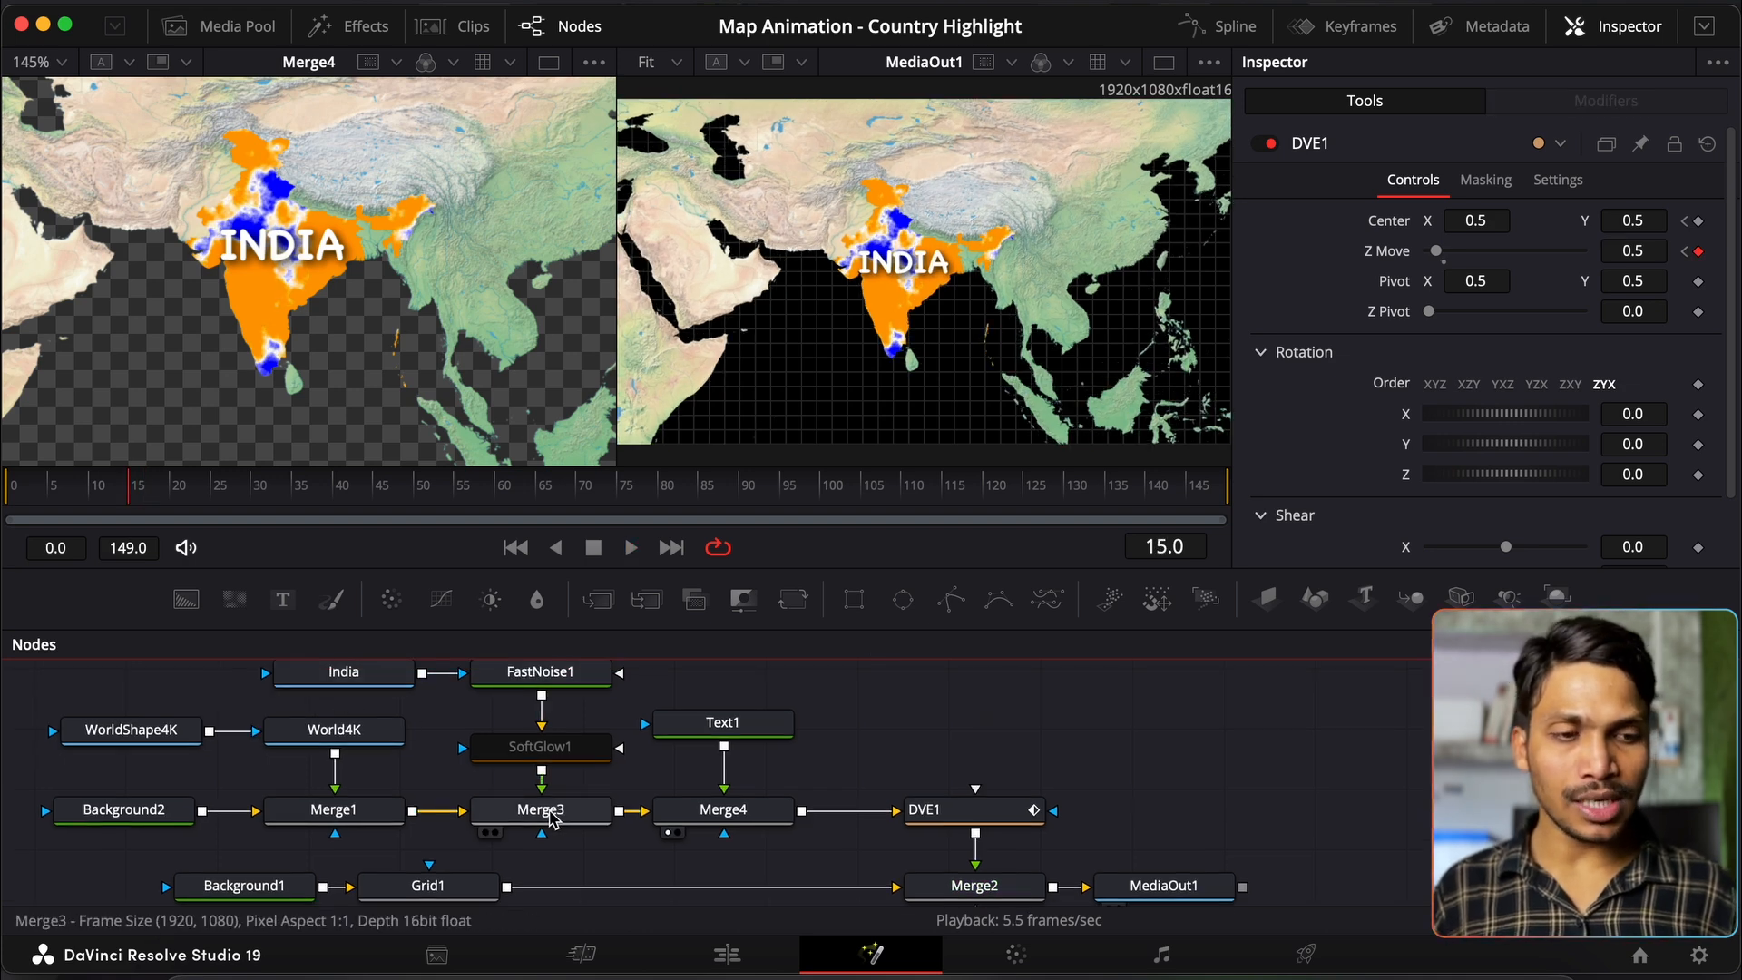
Step: Keyframe Merge3 Blend from 0.0 at frame 15 to 1.0 at frame 30
click(554, 818)
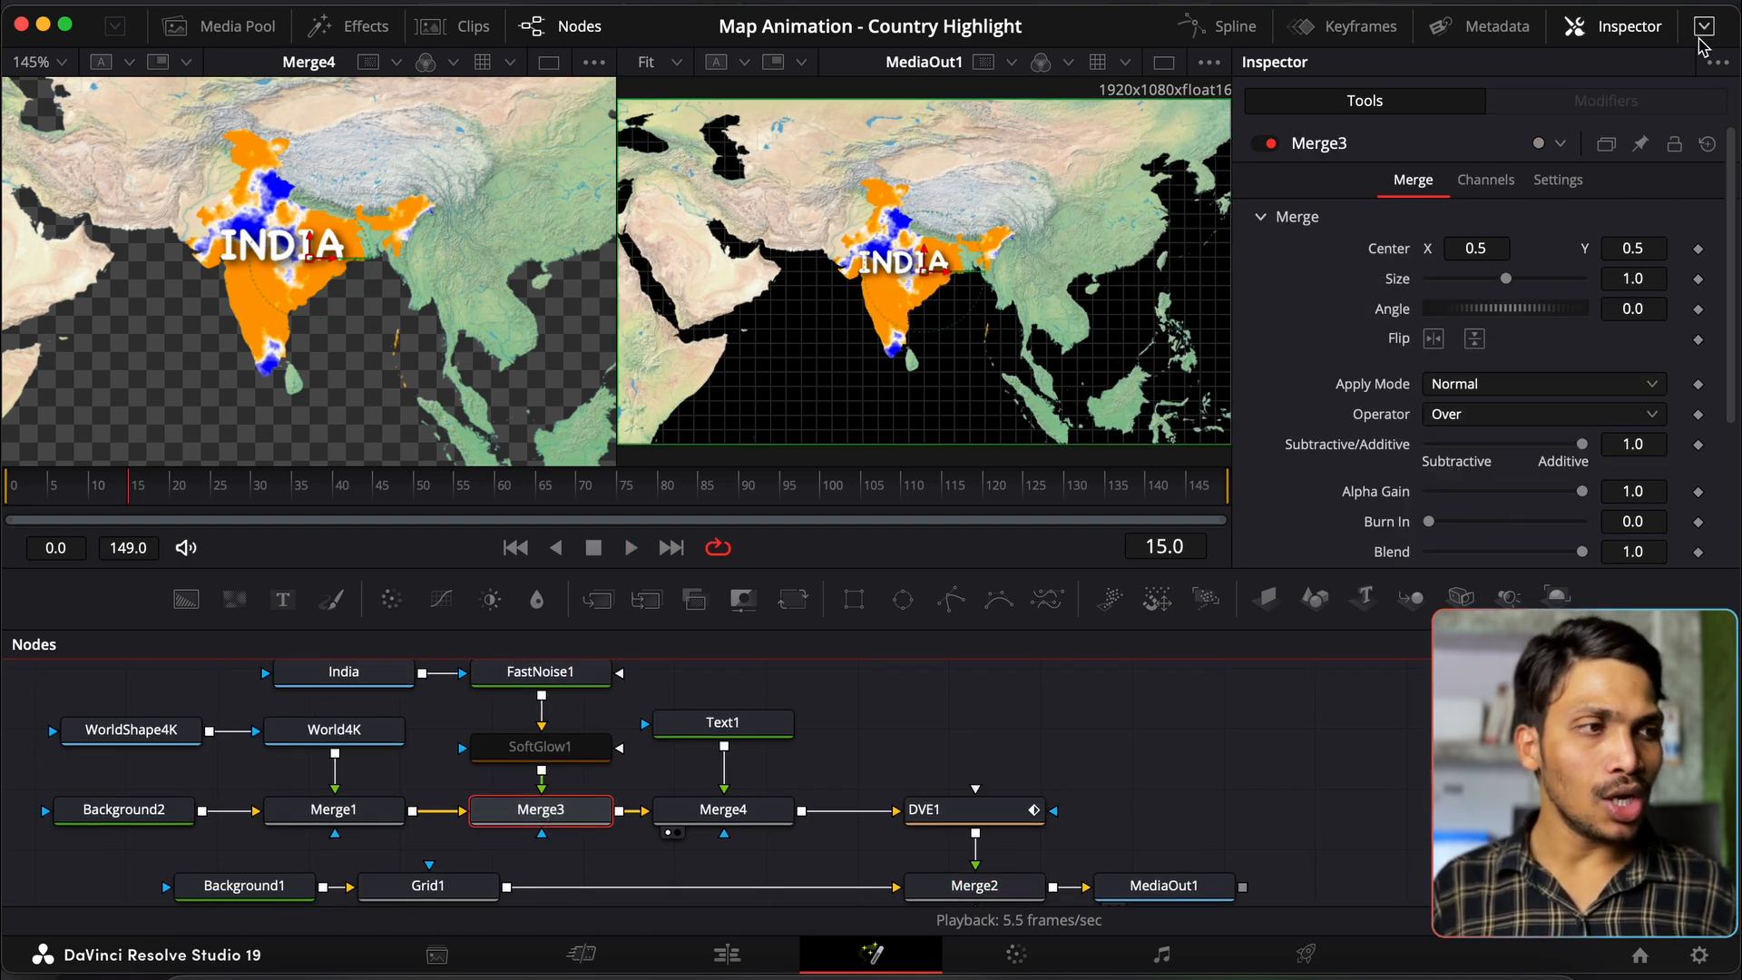
scroll(1547, 525, down, 1)
scroll(1548, 524, down, 1)
click(1698, 499)
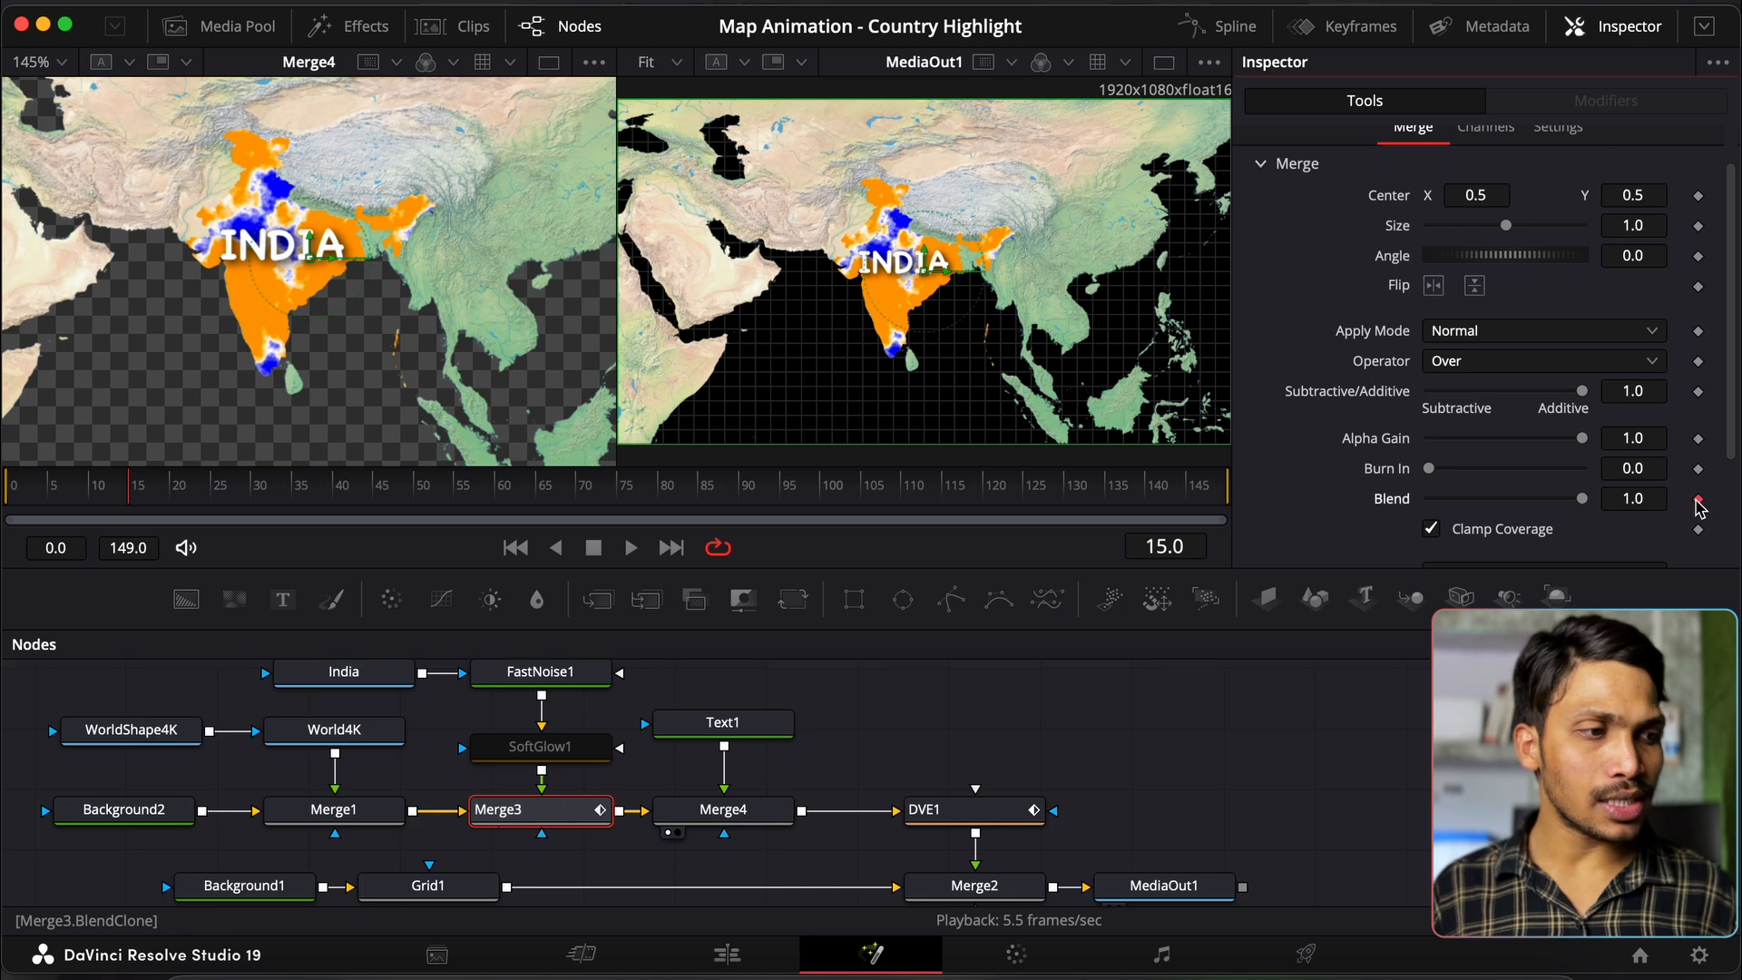
drag(1587, 499, 1375, 506)
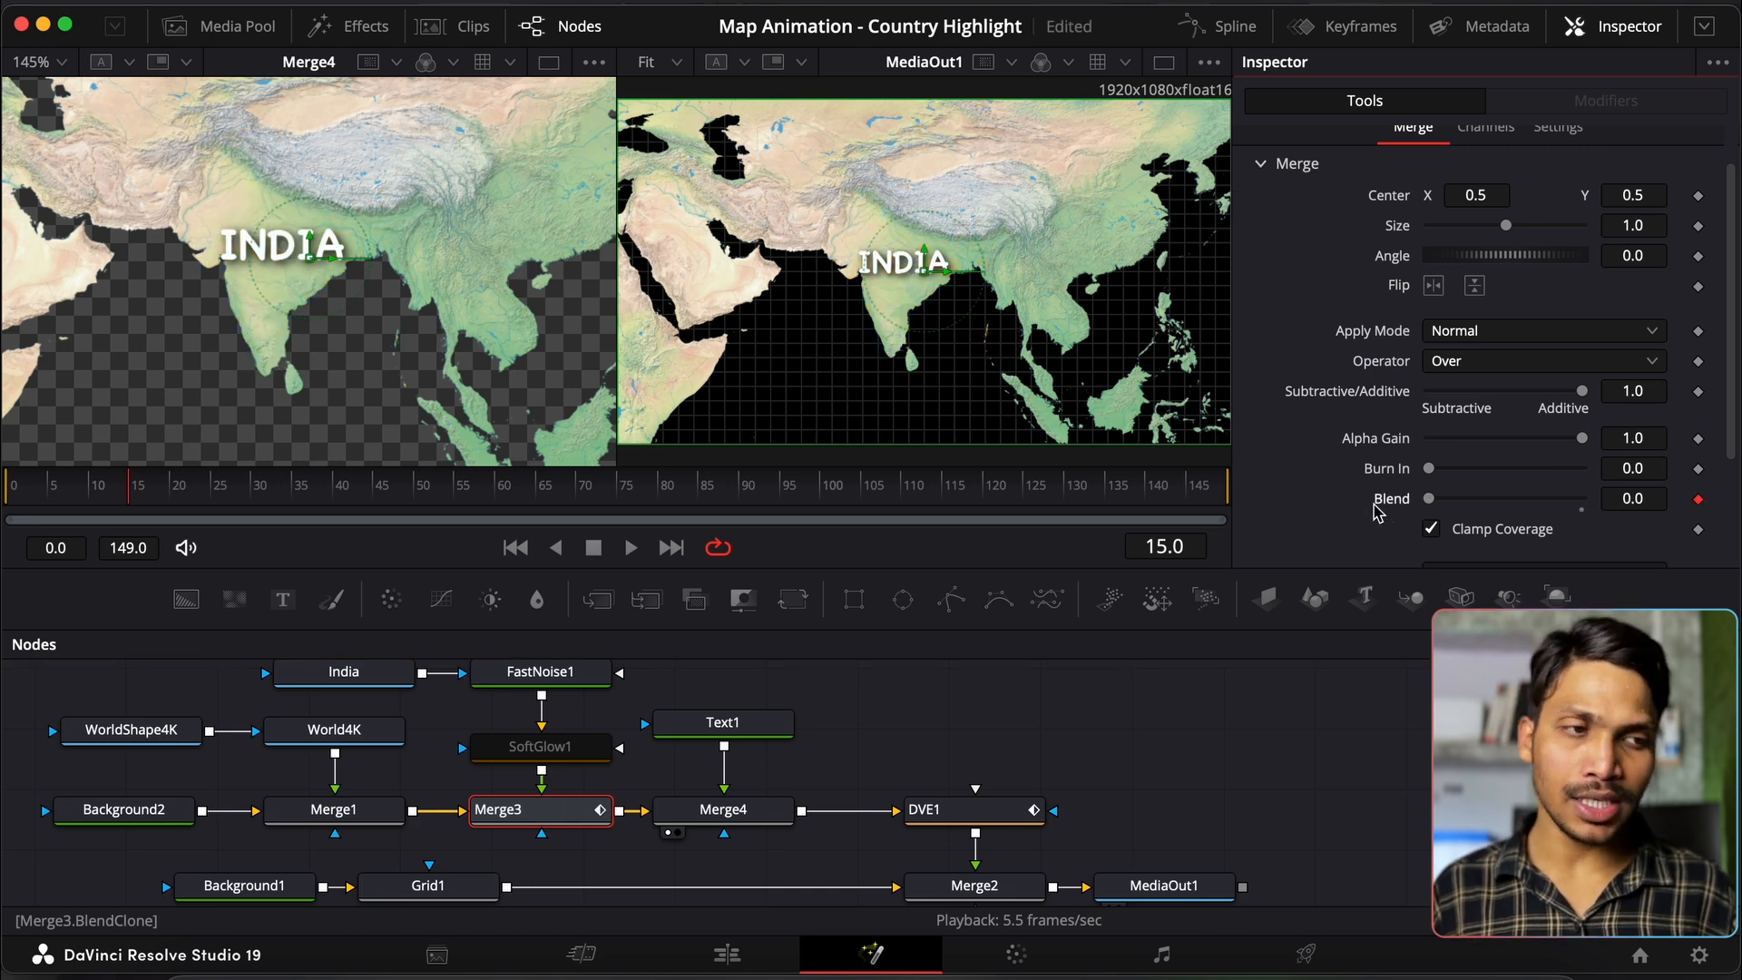
double_click(1171, 547)
text(30)
key(Return)
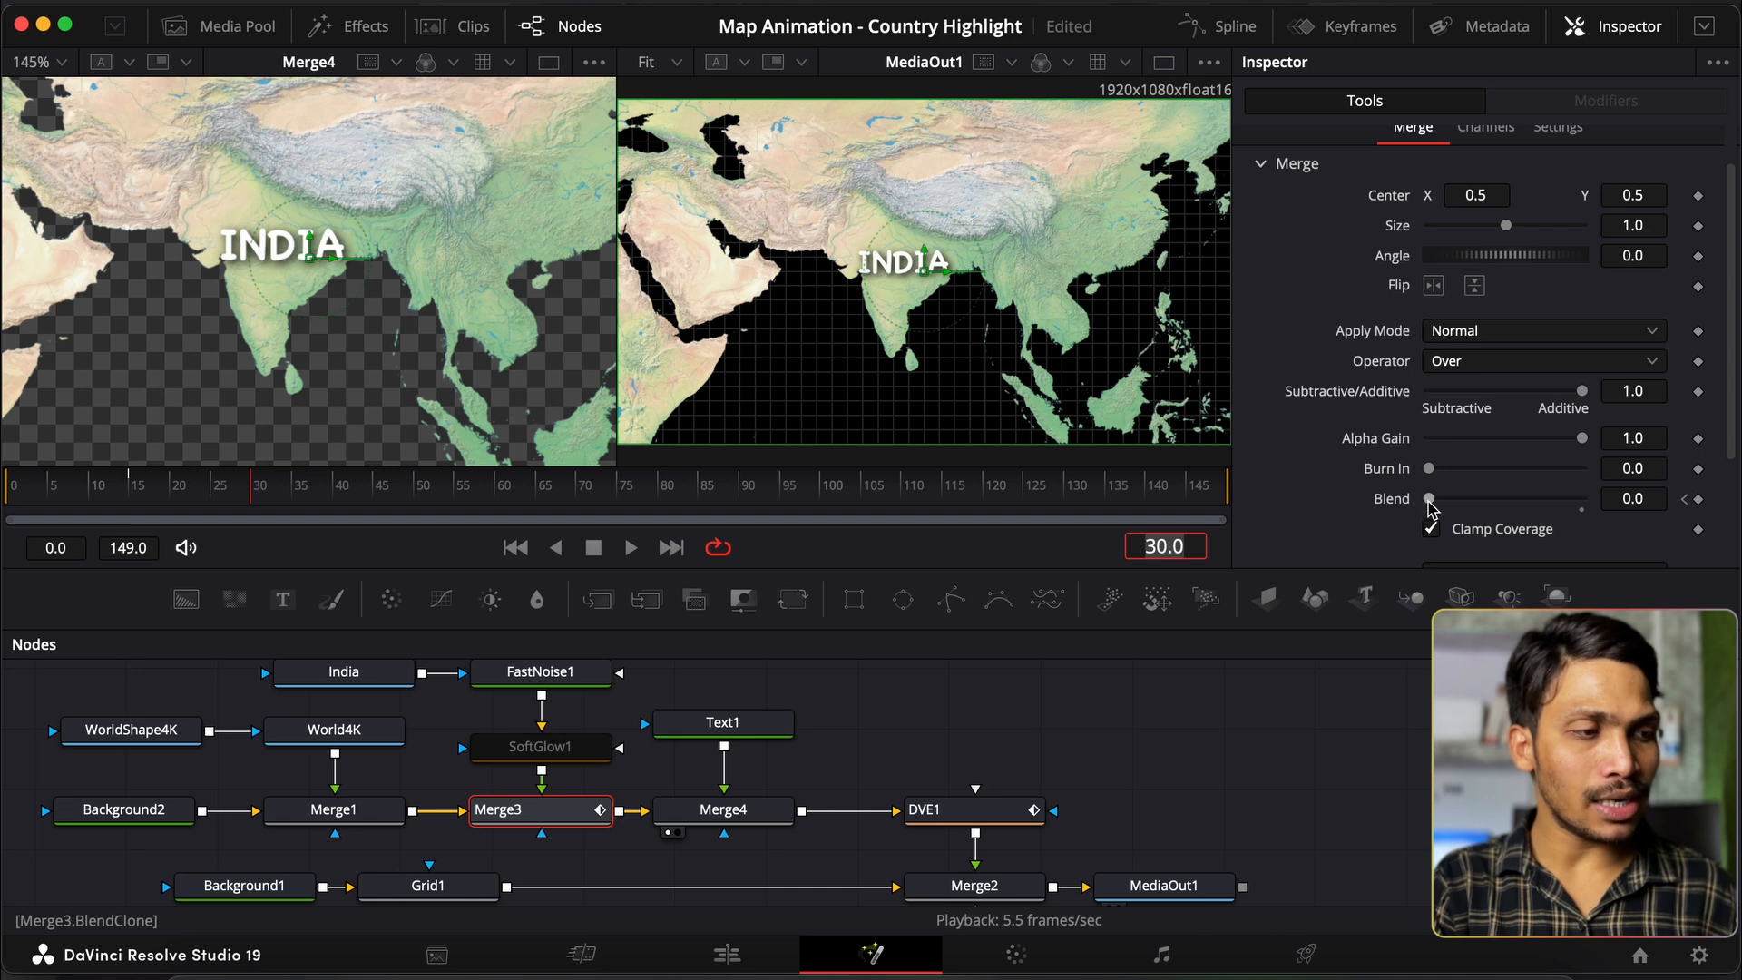
drag(1432, 500, 1733, 476)
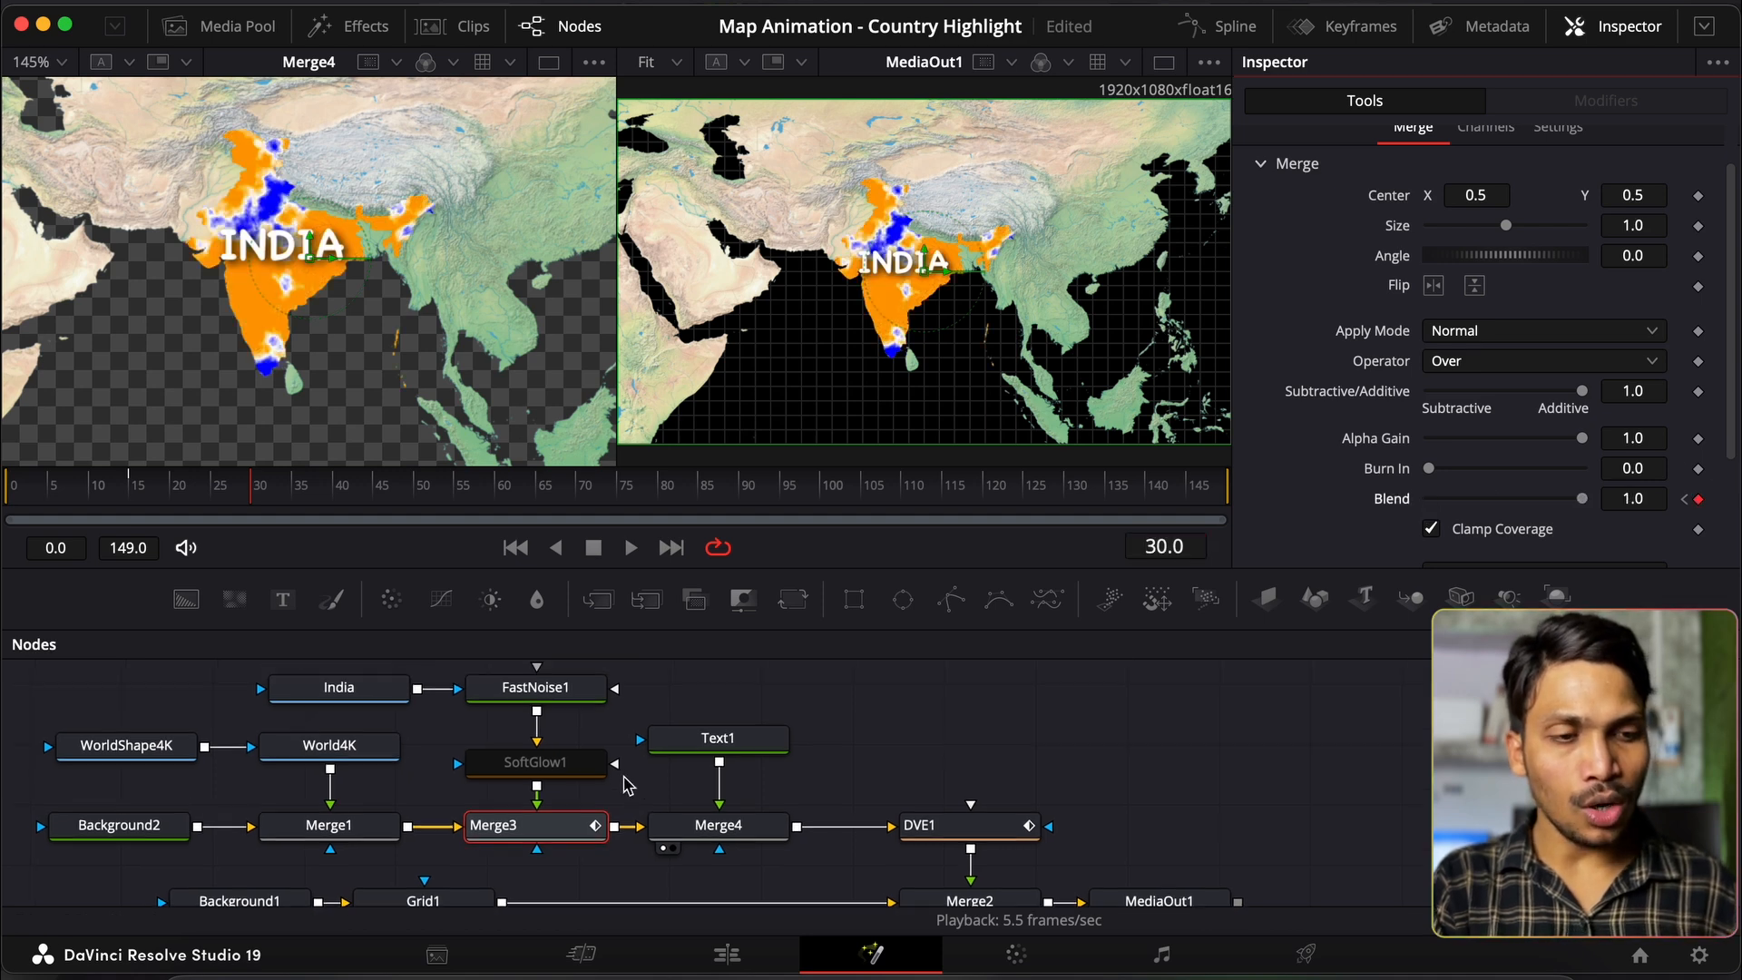
click(543, 762)
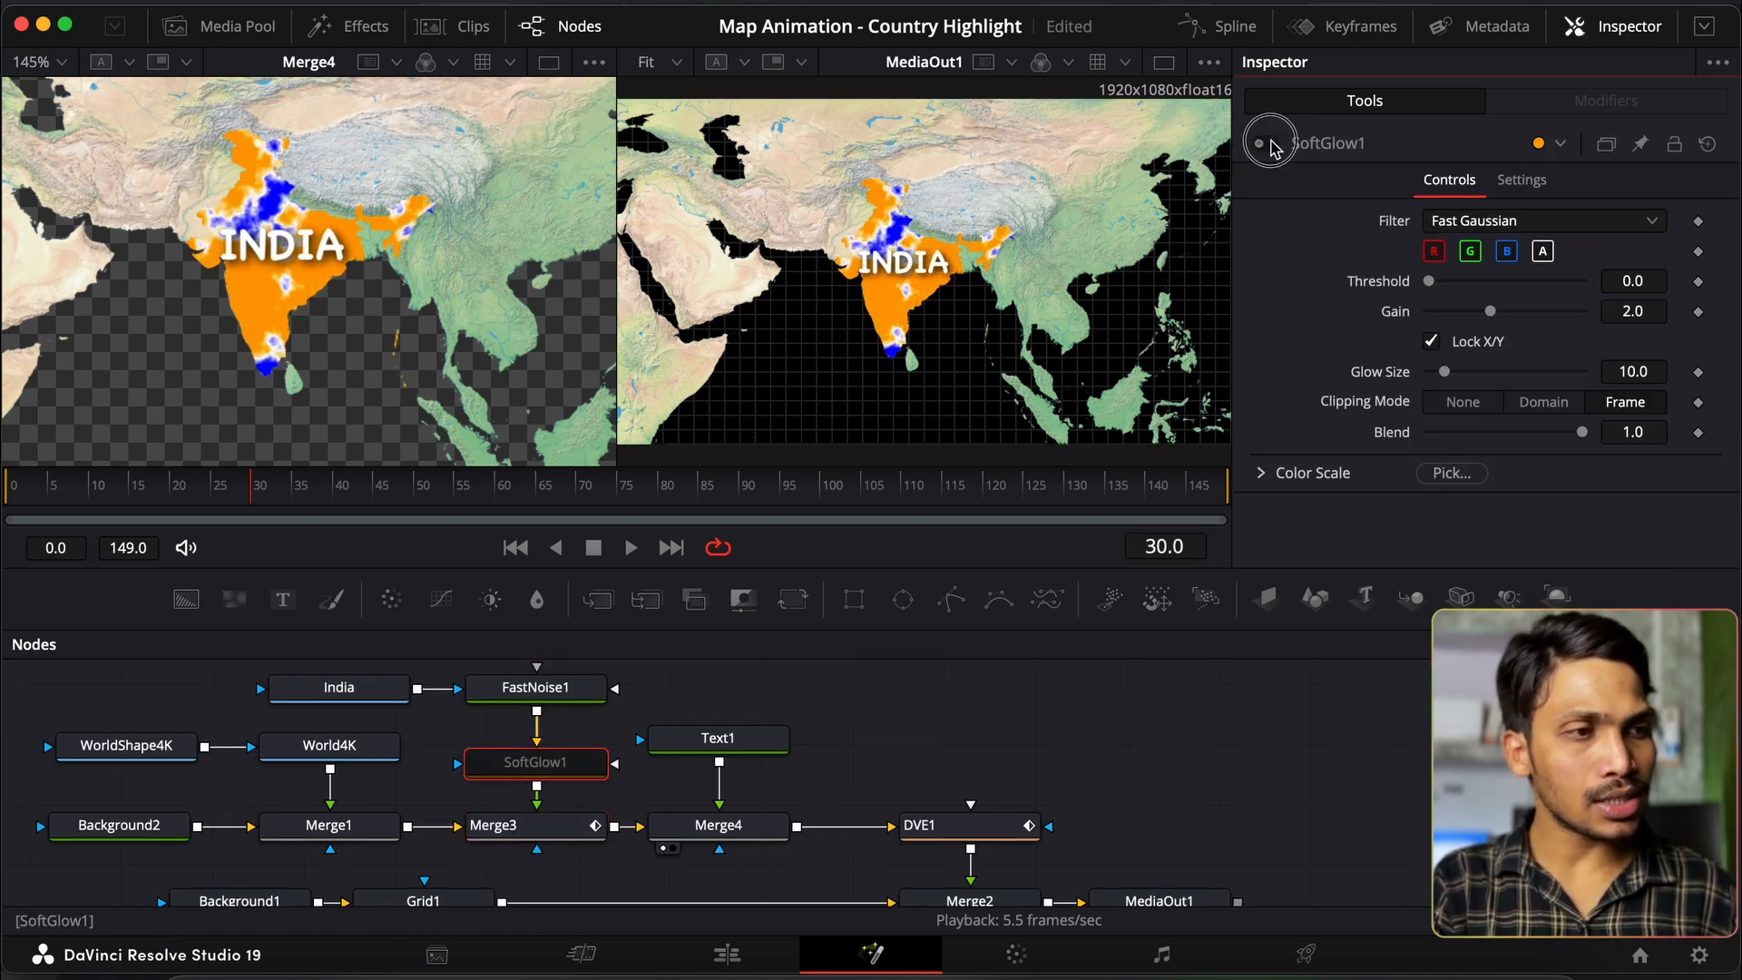
Step: Re-enable SoftGlow1 and at frame 15 keyframe Gain 1.8, Glow Size 10 and Blend 0.8
click(1259, 144)
scroll(585, 767, up, 1)
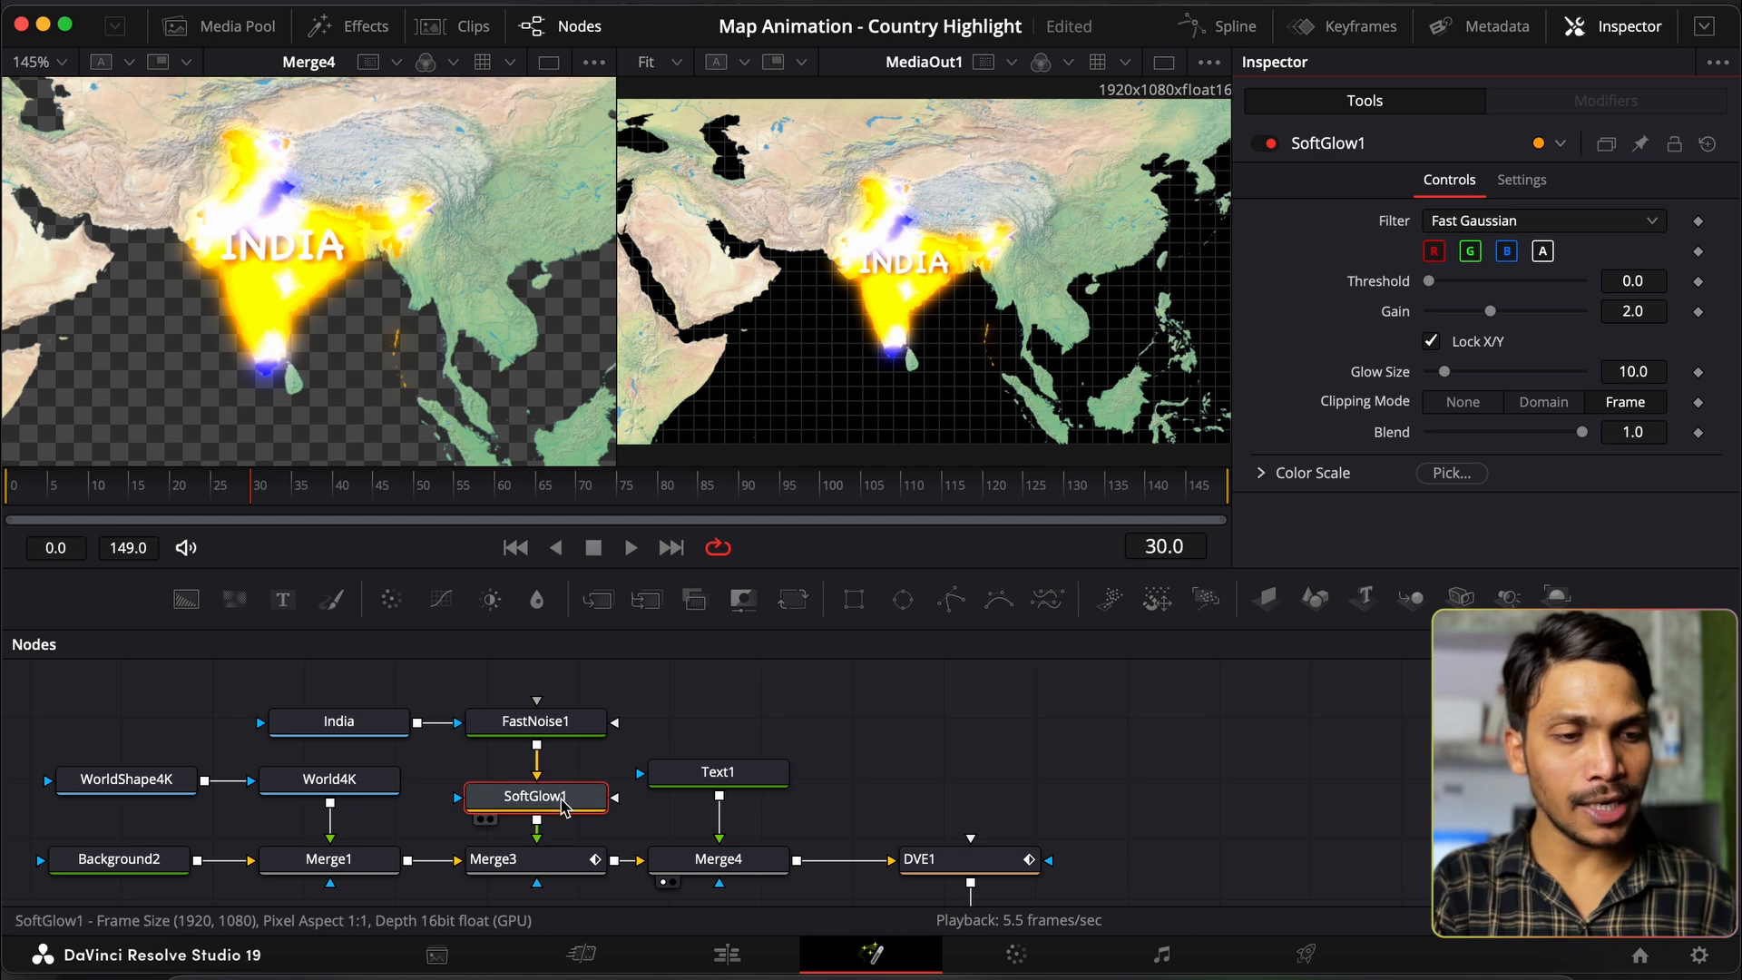
click(1163, 544)
text(15)
key(Return)
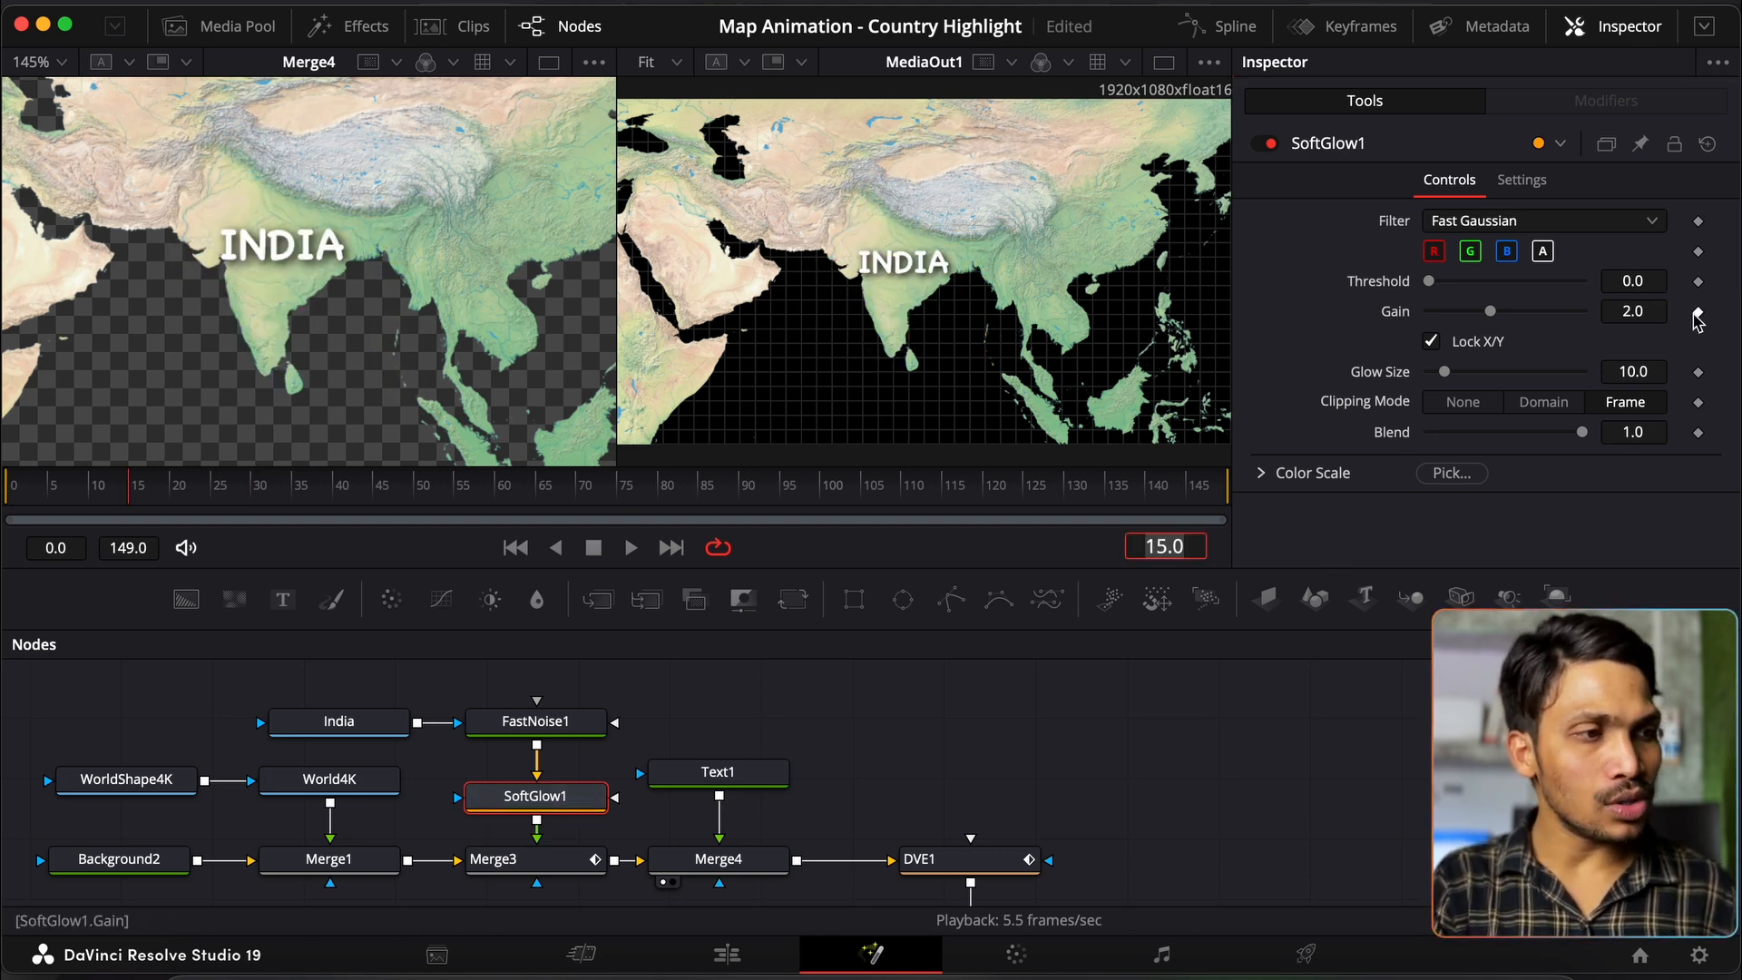
click(1697, 312)
click(1633, 311)
text(1.8)
key(Tab)
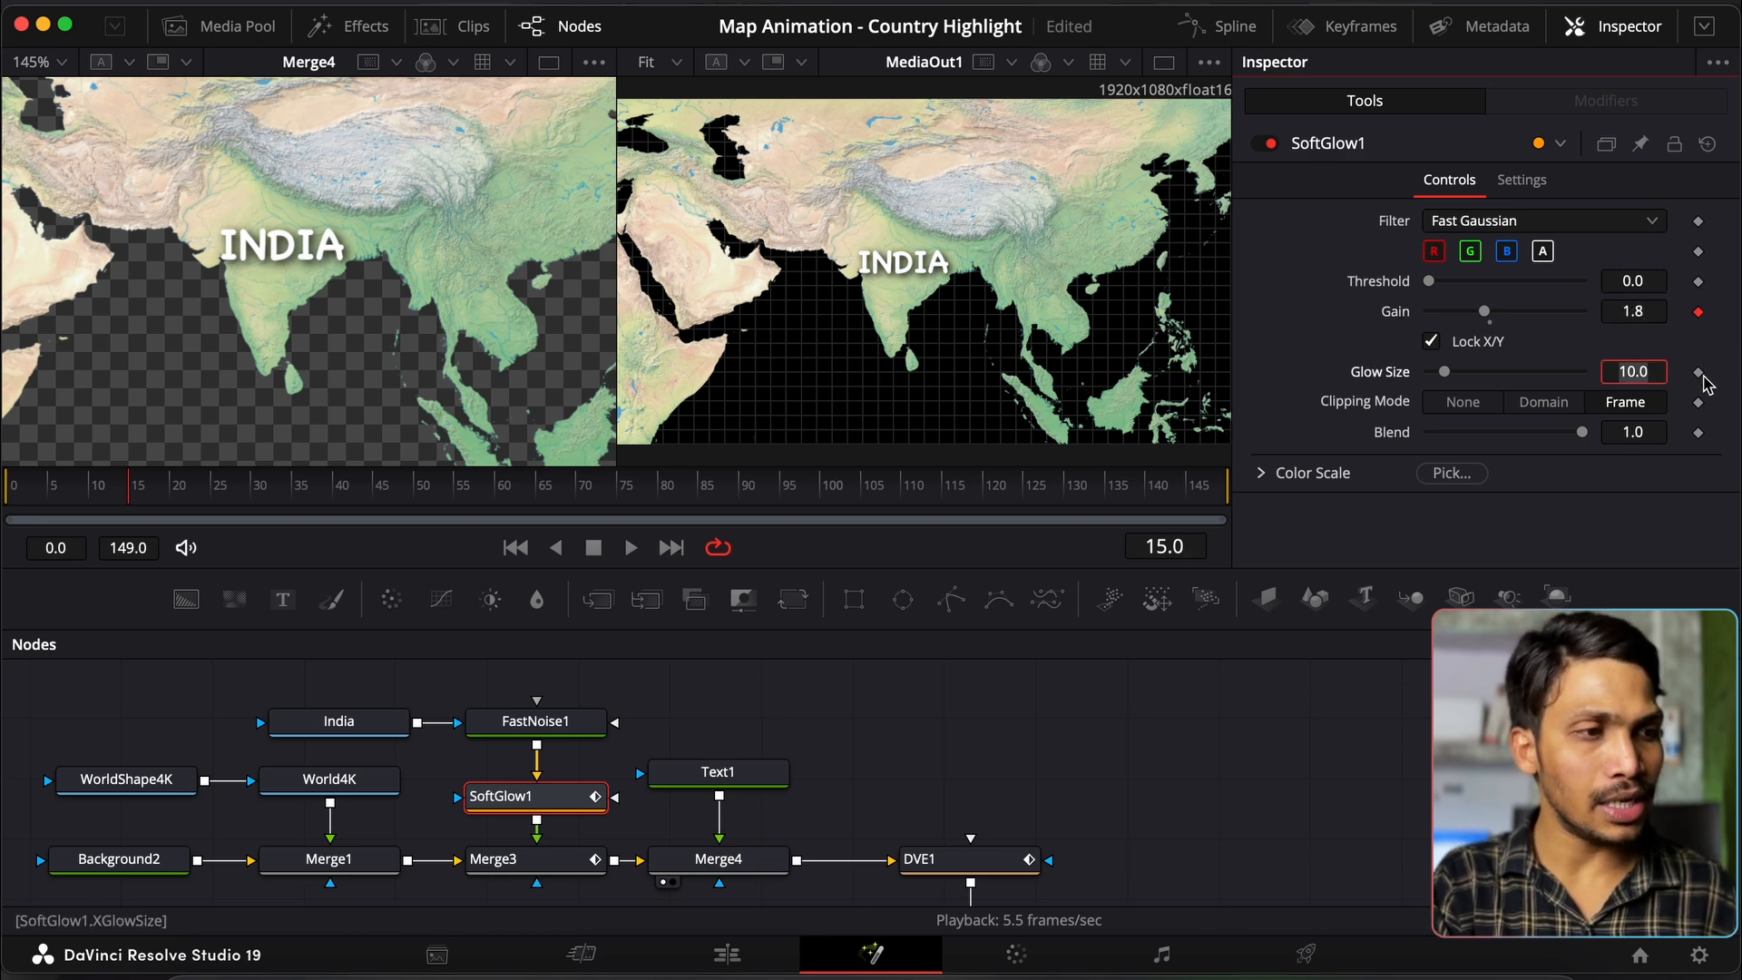
click(1698, 373)
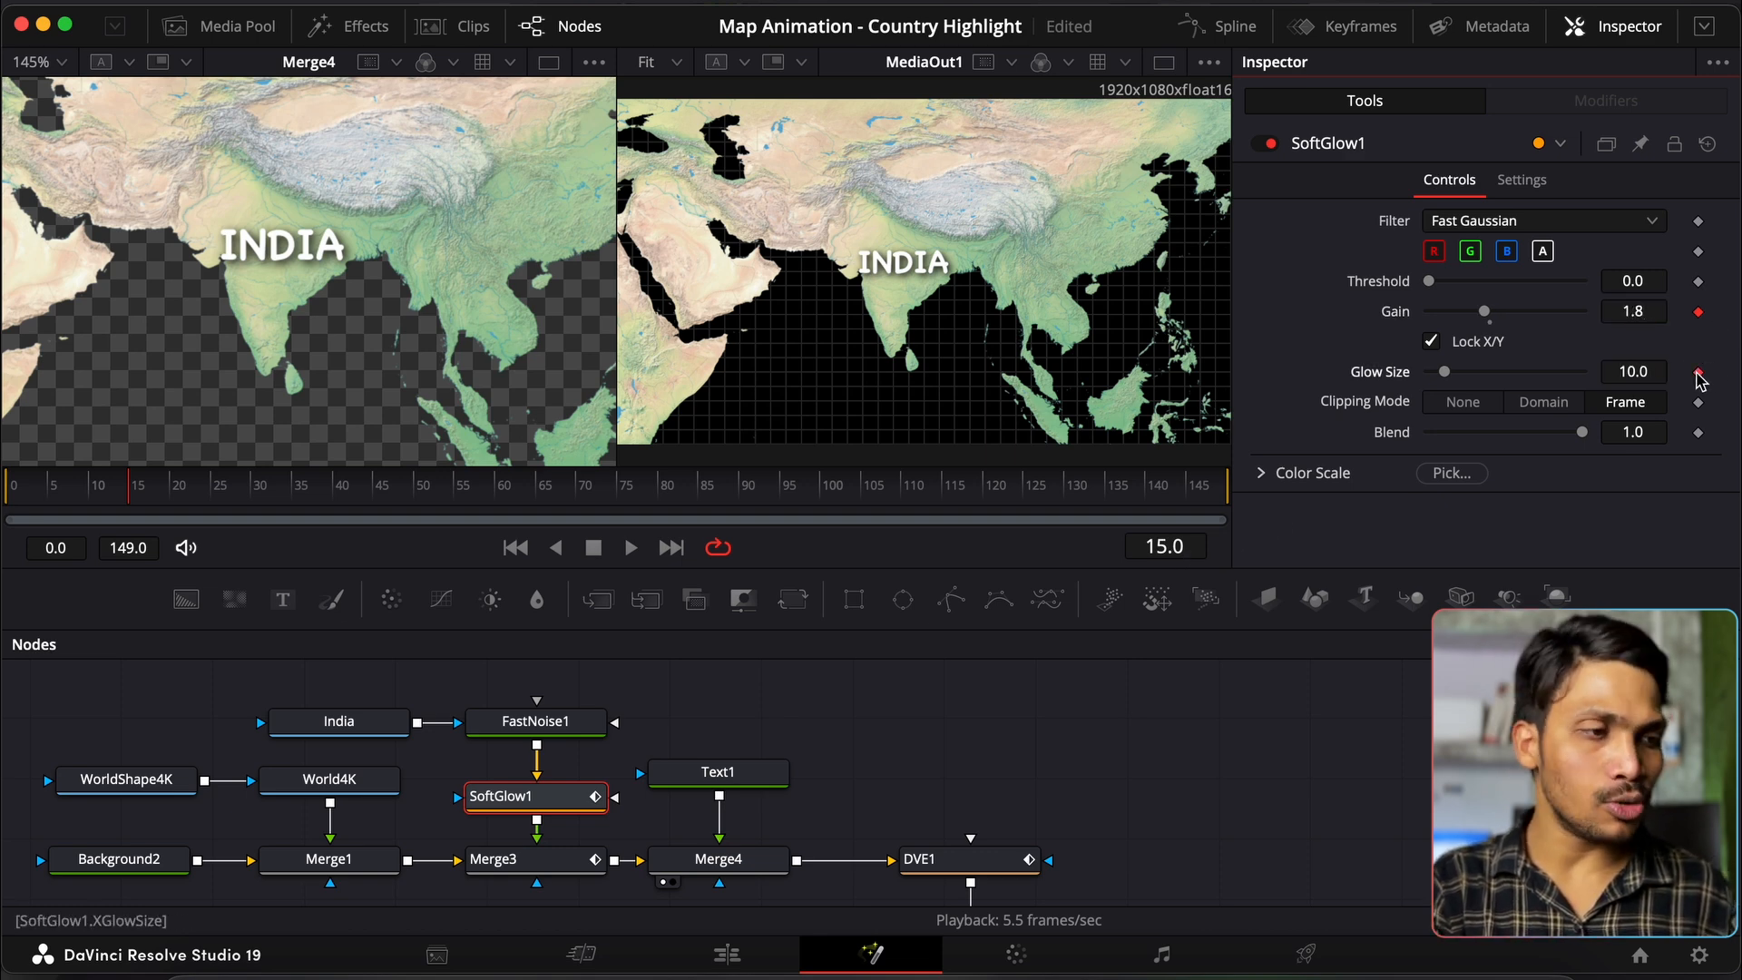
click(1698, 433)
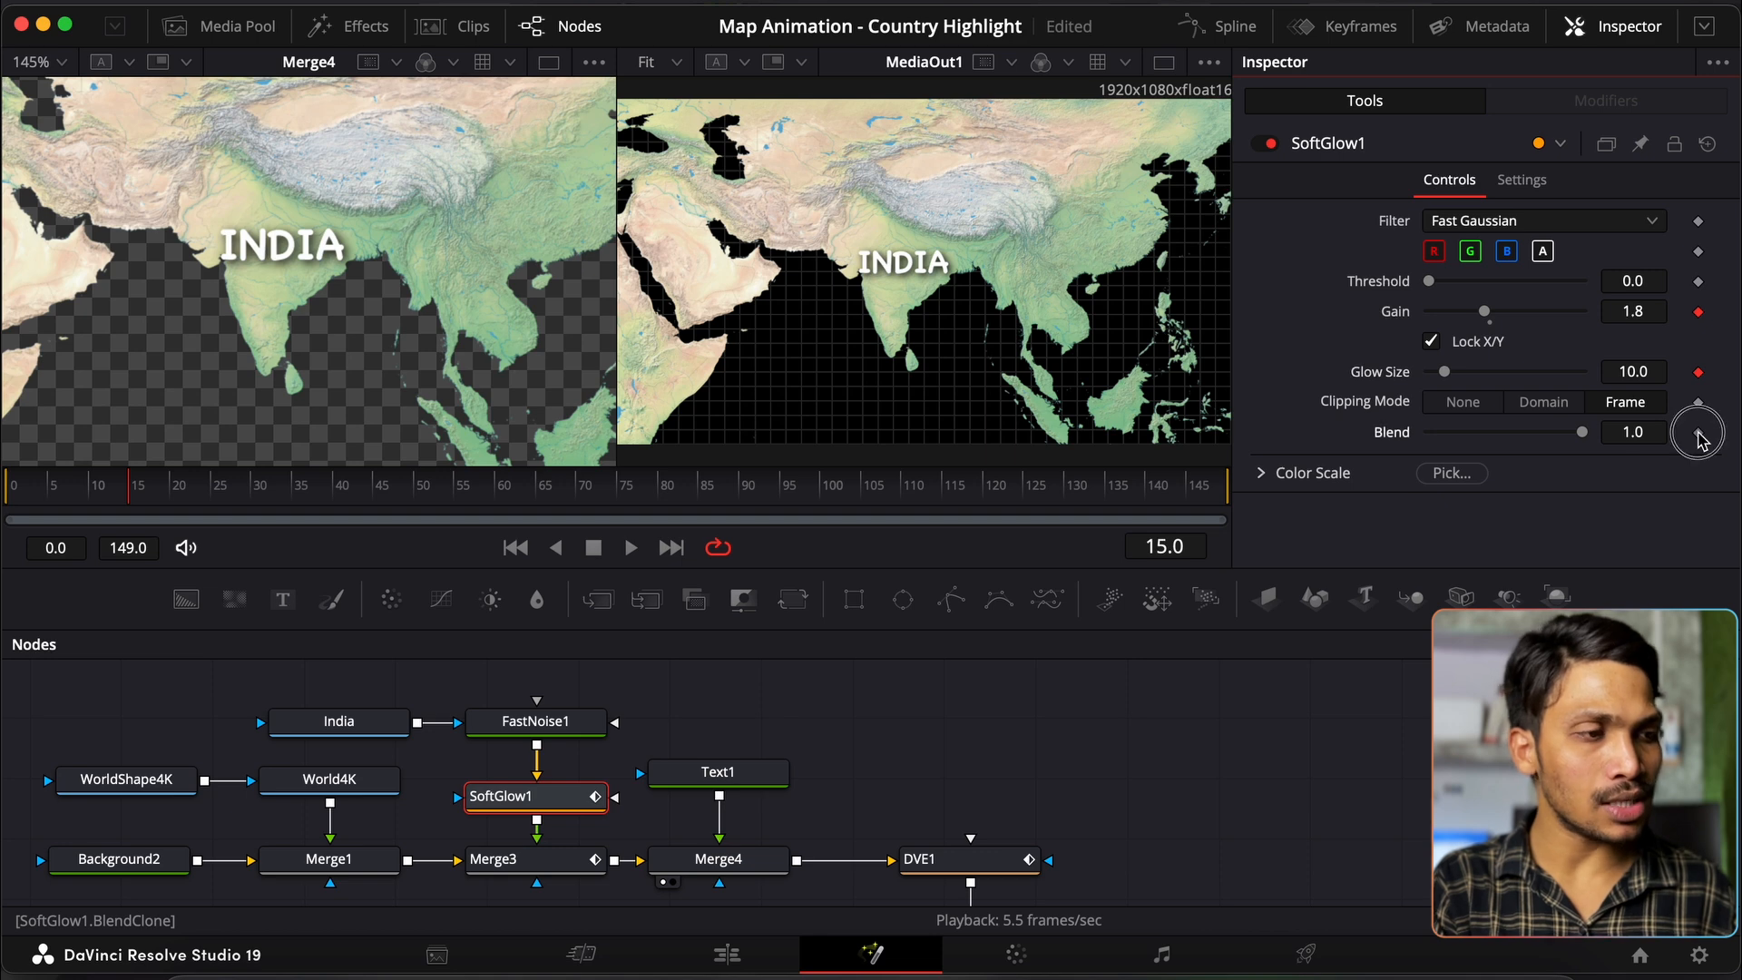
click(1647, 438)
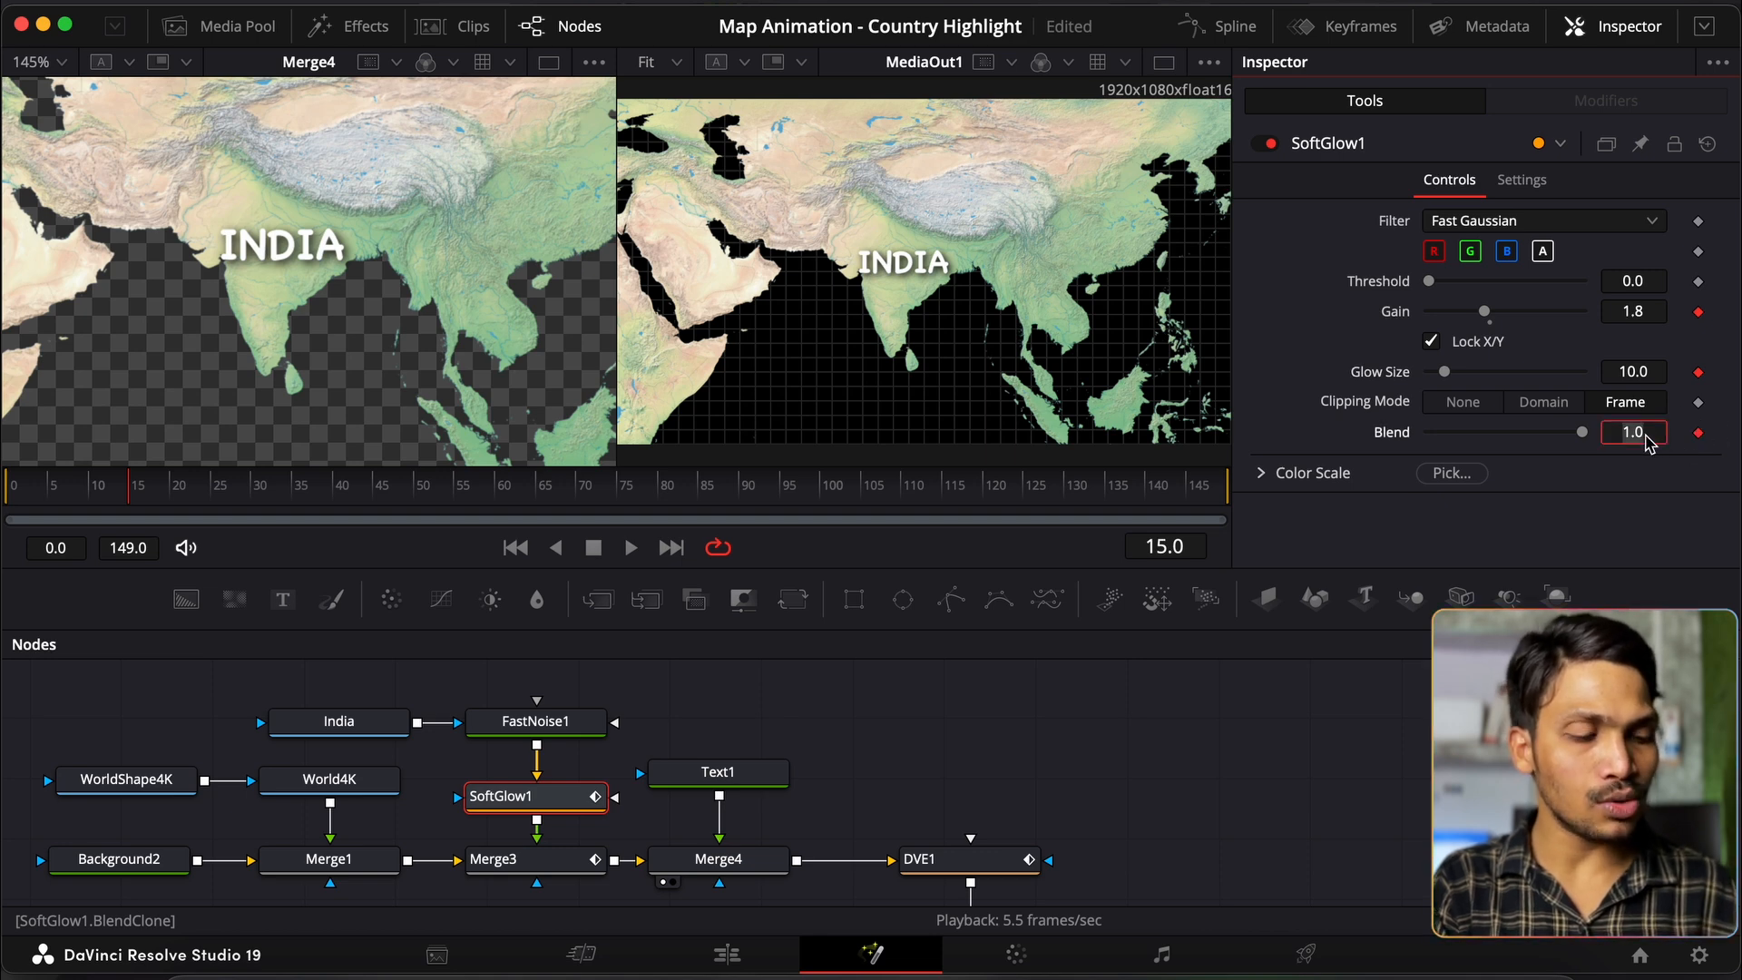
text(0.8)
key(Tab)
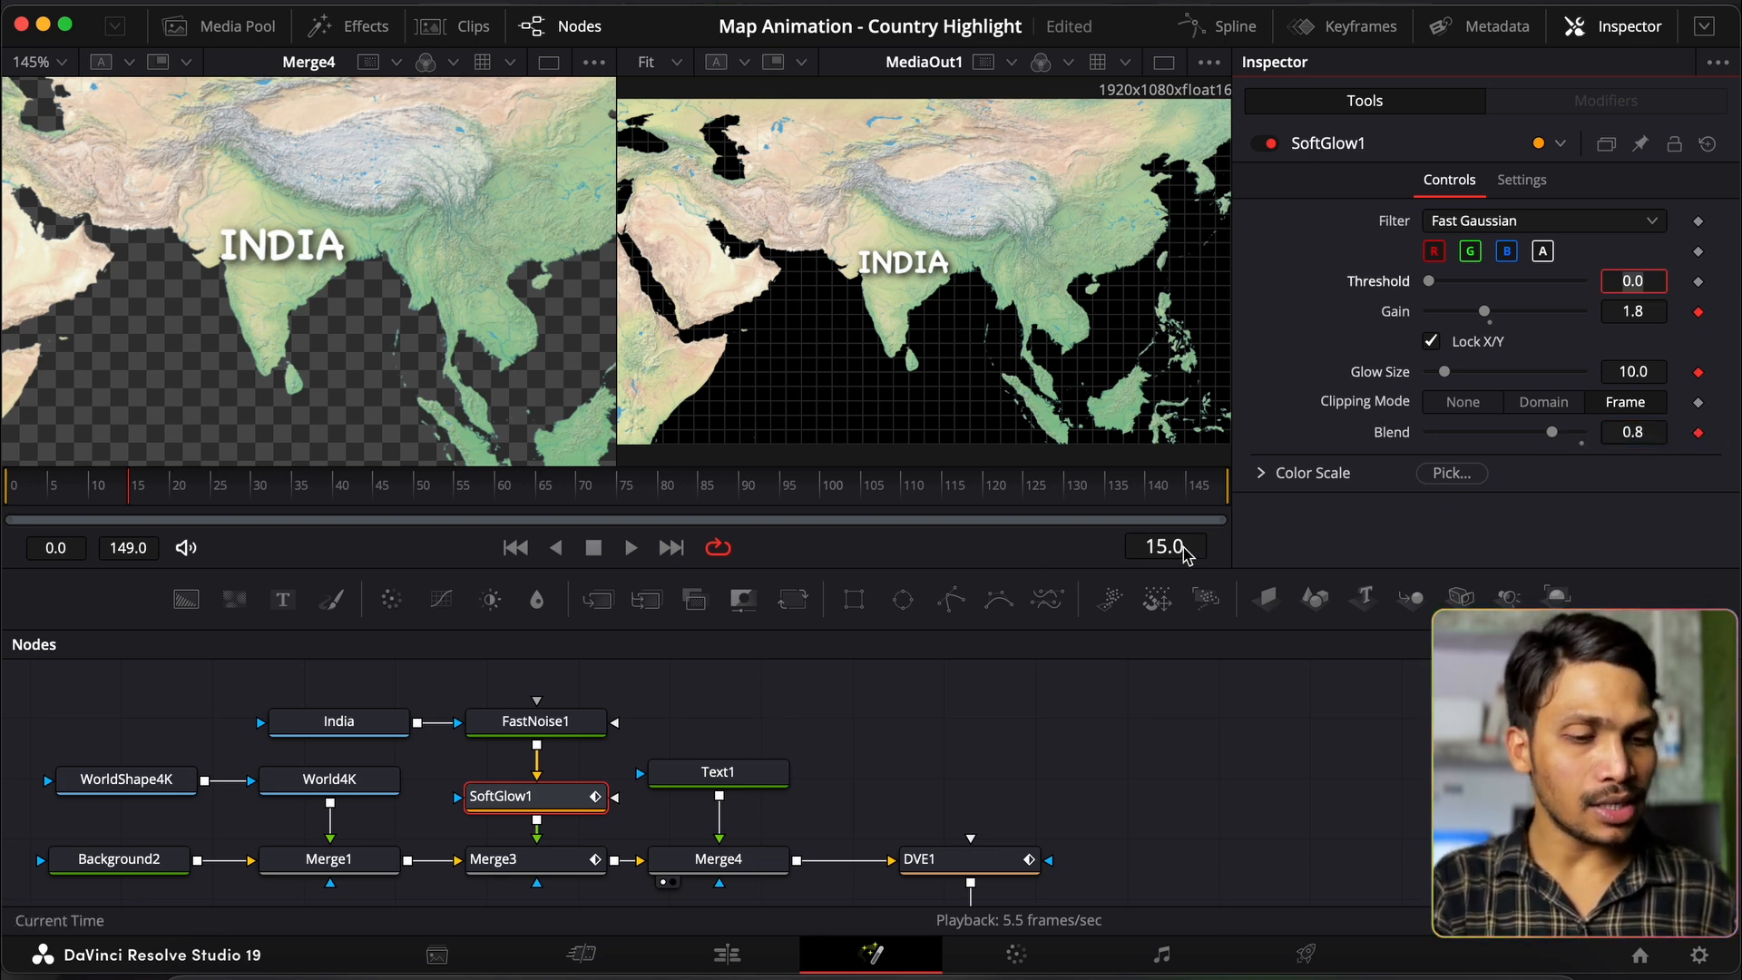
Step: At frame 30 keyframe Gain and Blend and widen Glow Size to 29.9
click(1180, 548)
text(30)
key(Return)
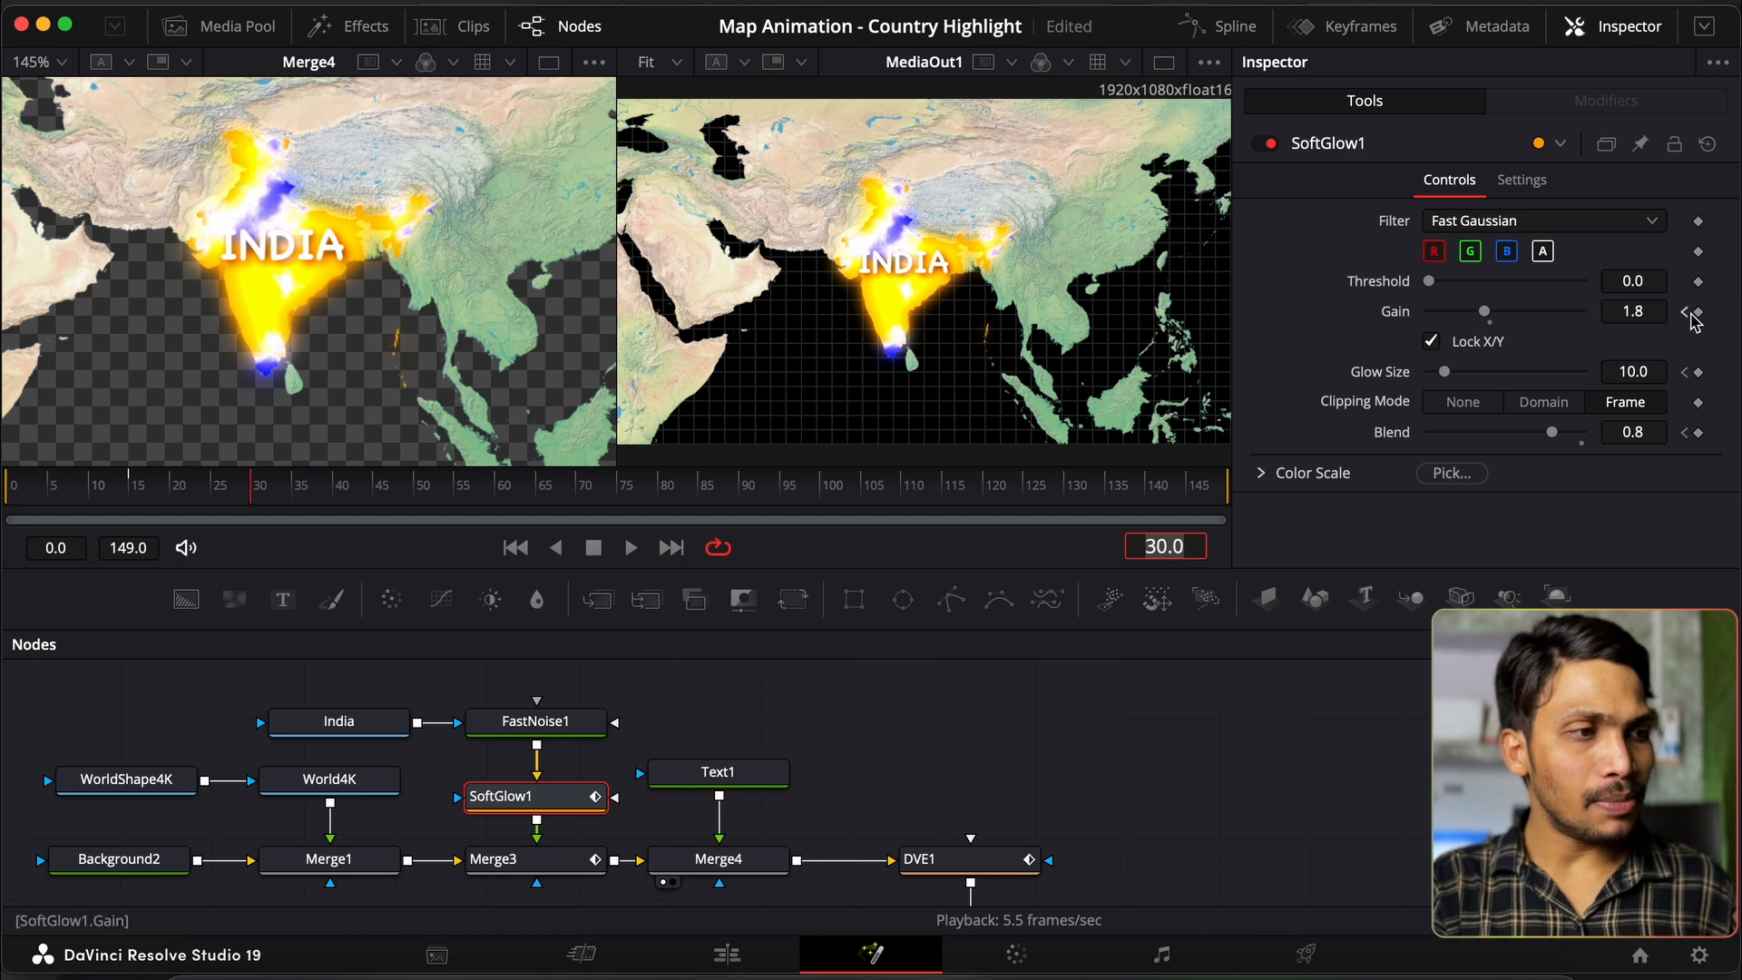
click(1696, 312)
click(1697, 433)
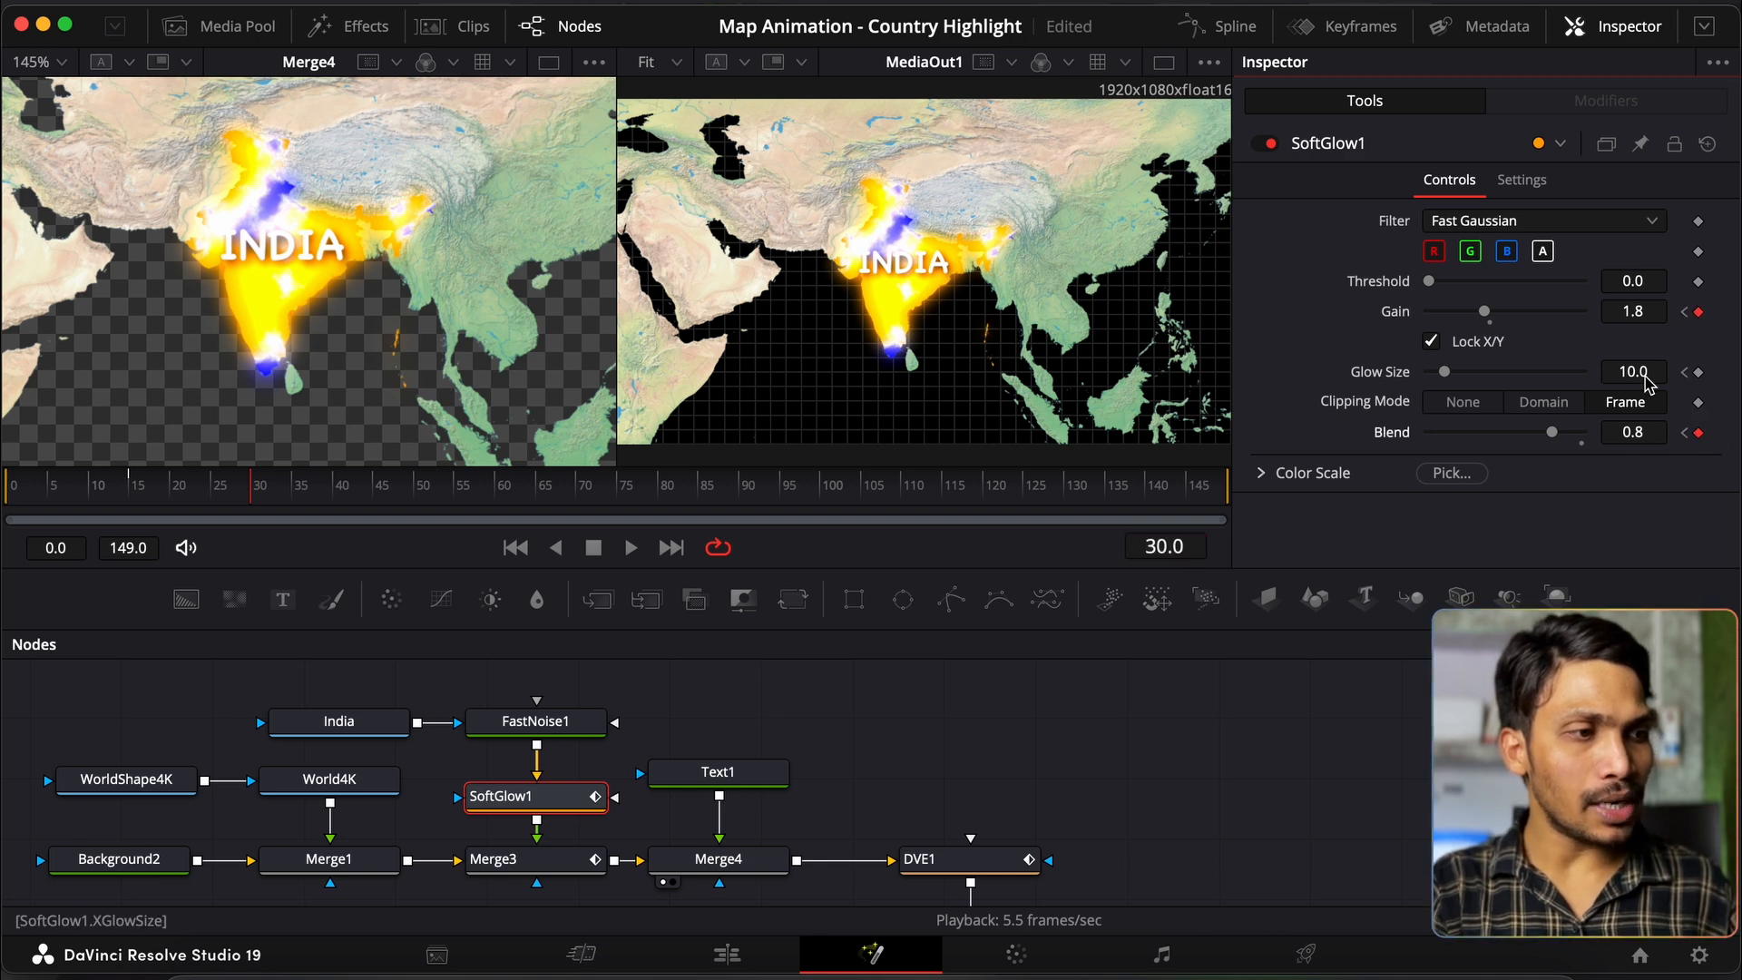
drag(1445, 376, 1478, 377)
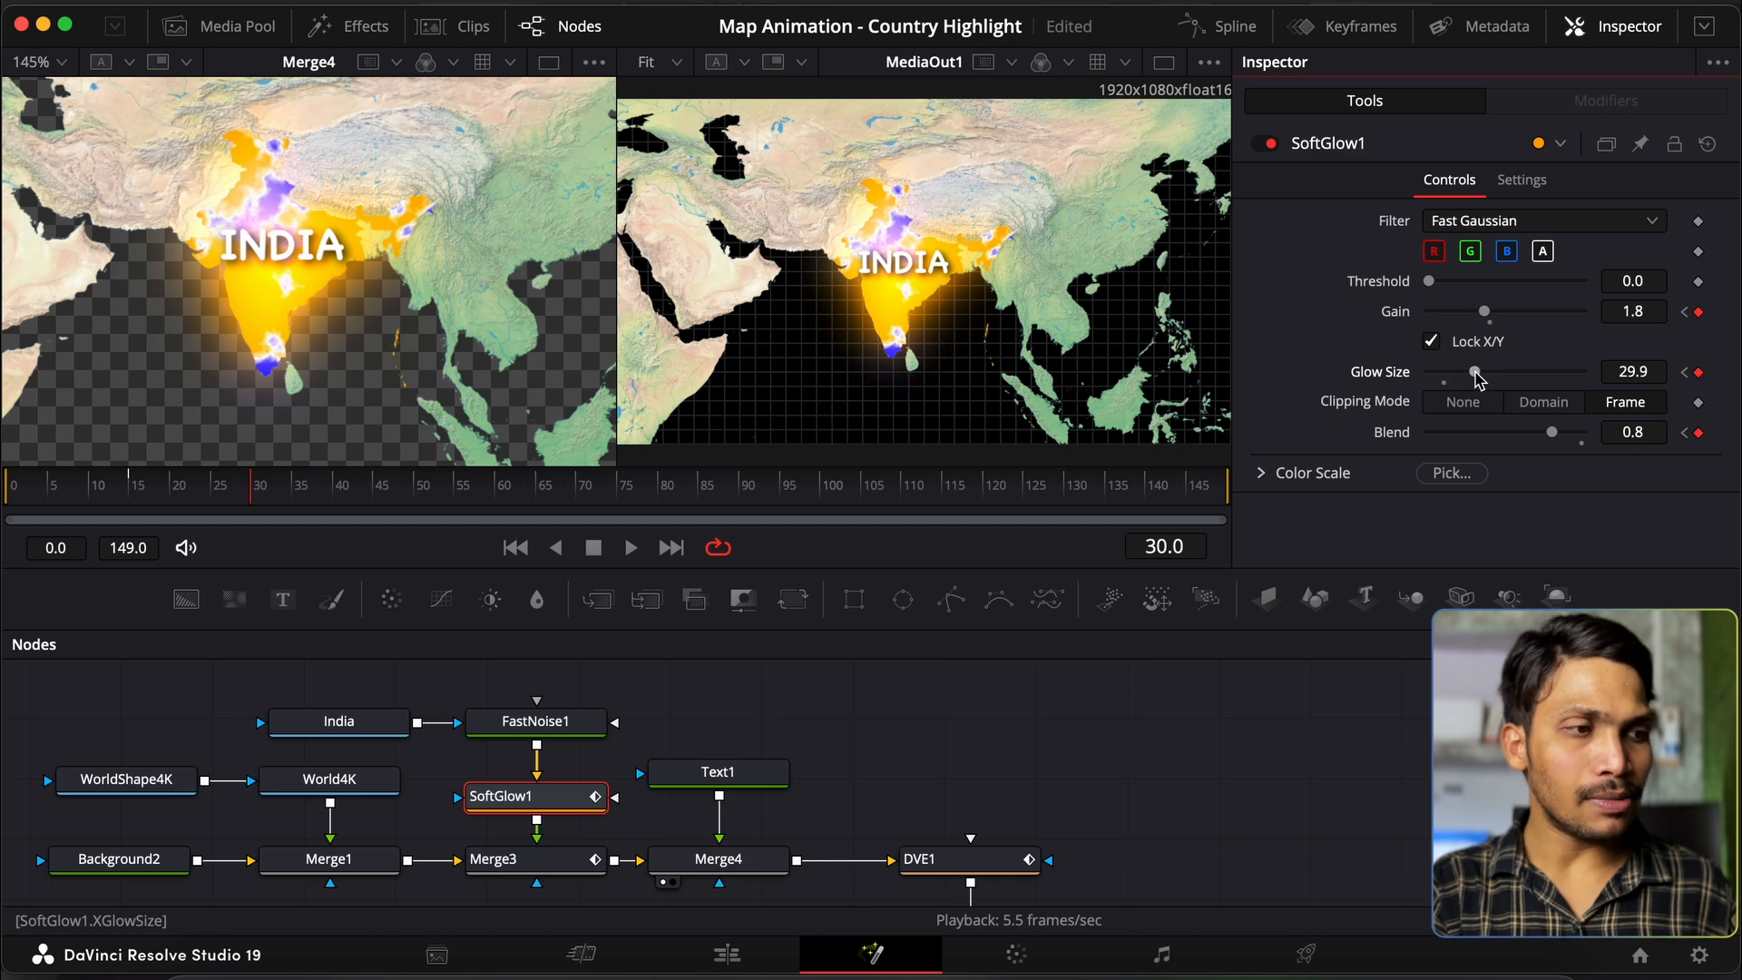
click(1633, 372)
Step: Set Glow Size to 25 and keyframe Text1's letter tracking at 1.6 on frame 30
text(25)
key(Tab)
click(726, 776)
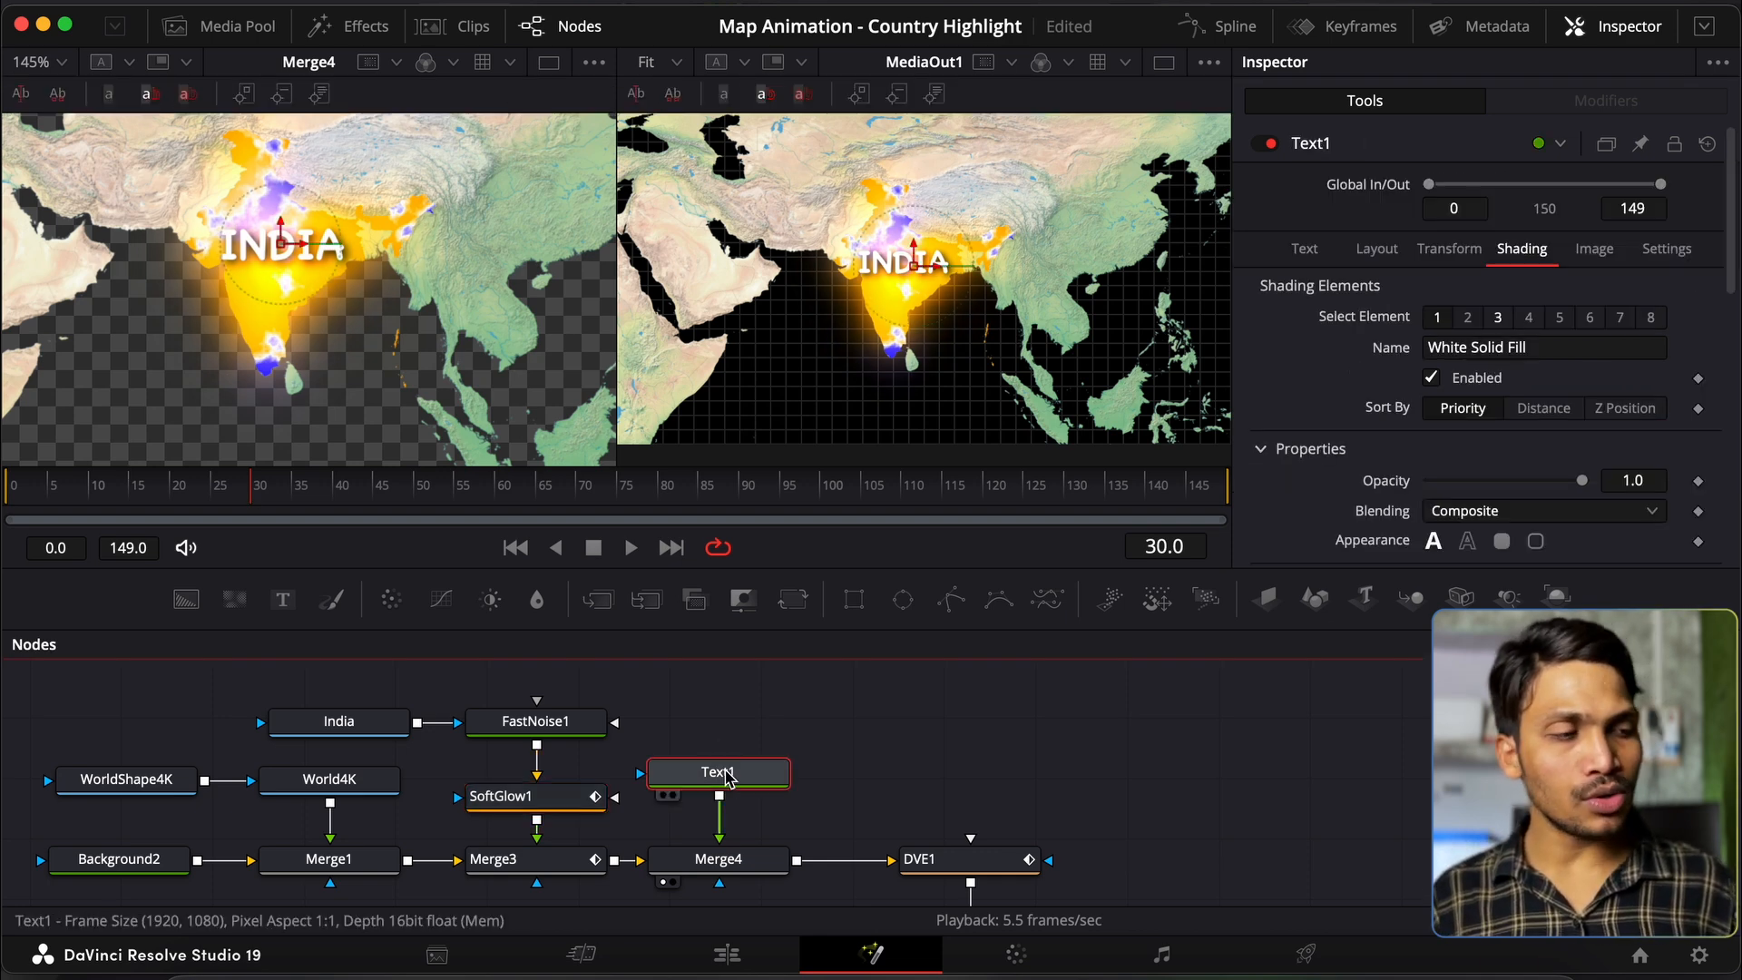
scroll(1448, 338, down, 2)
scroll(1449, 338, up, 2)
click(1307, 245)
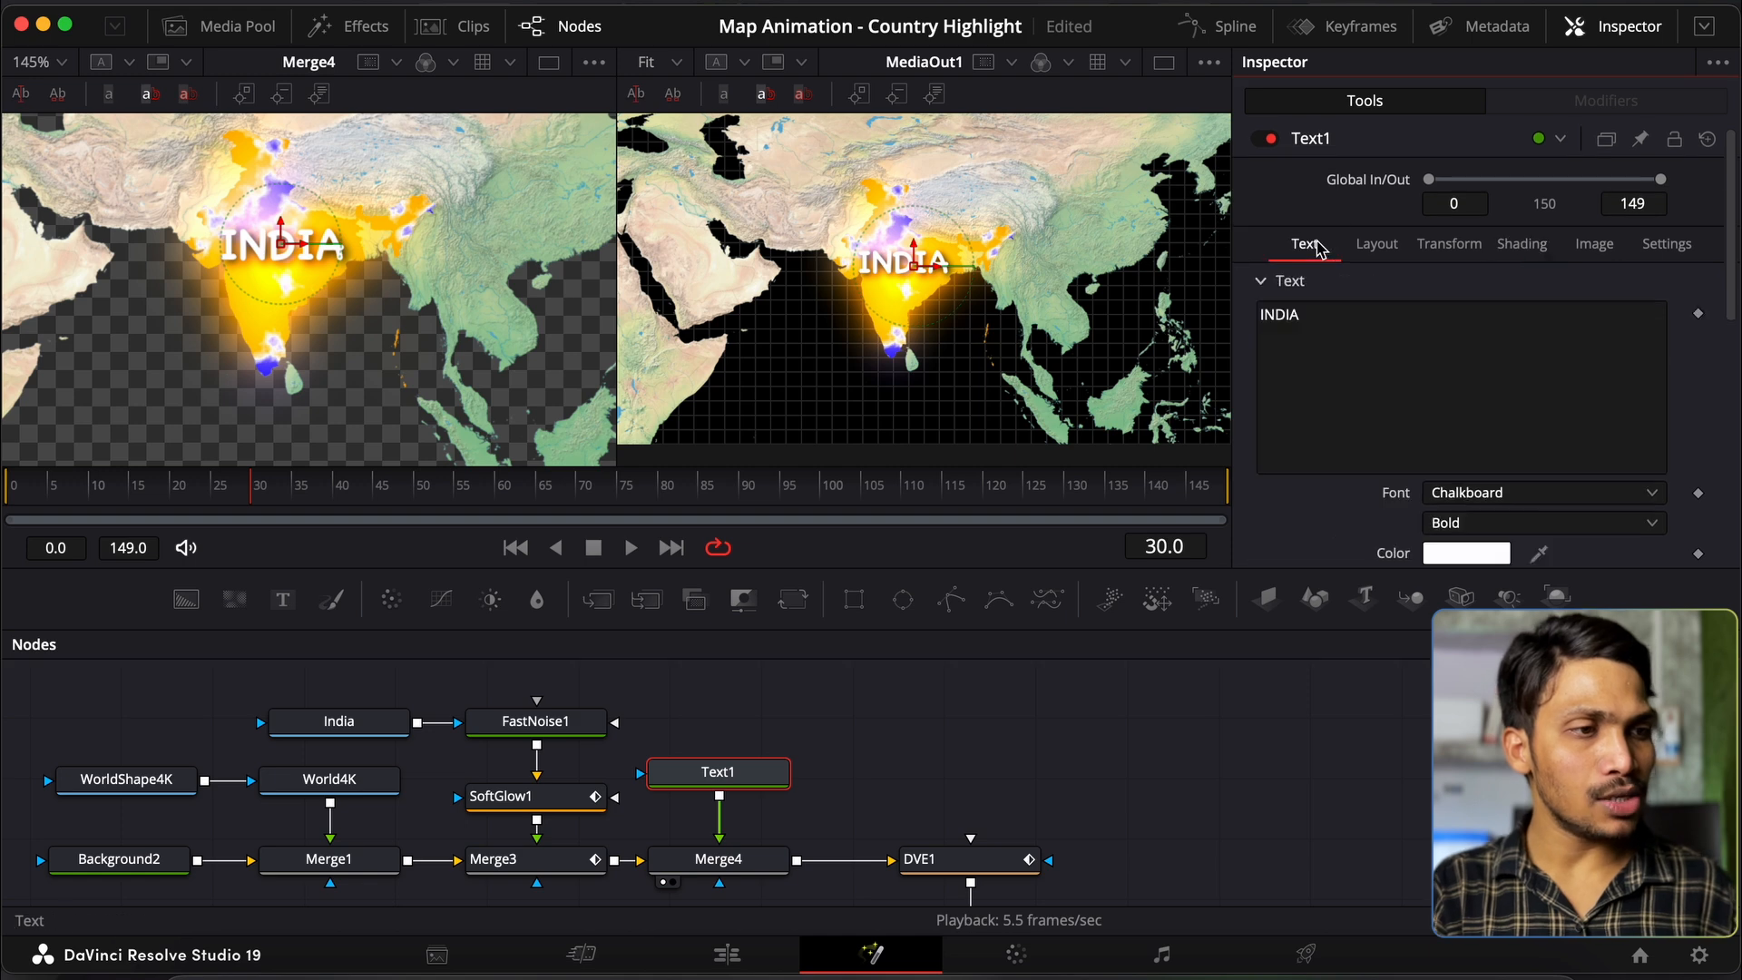
scroll(1326, 385, down, 2)
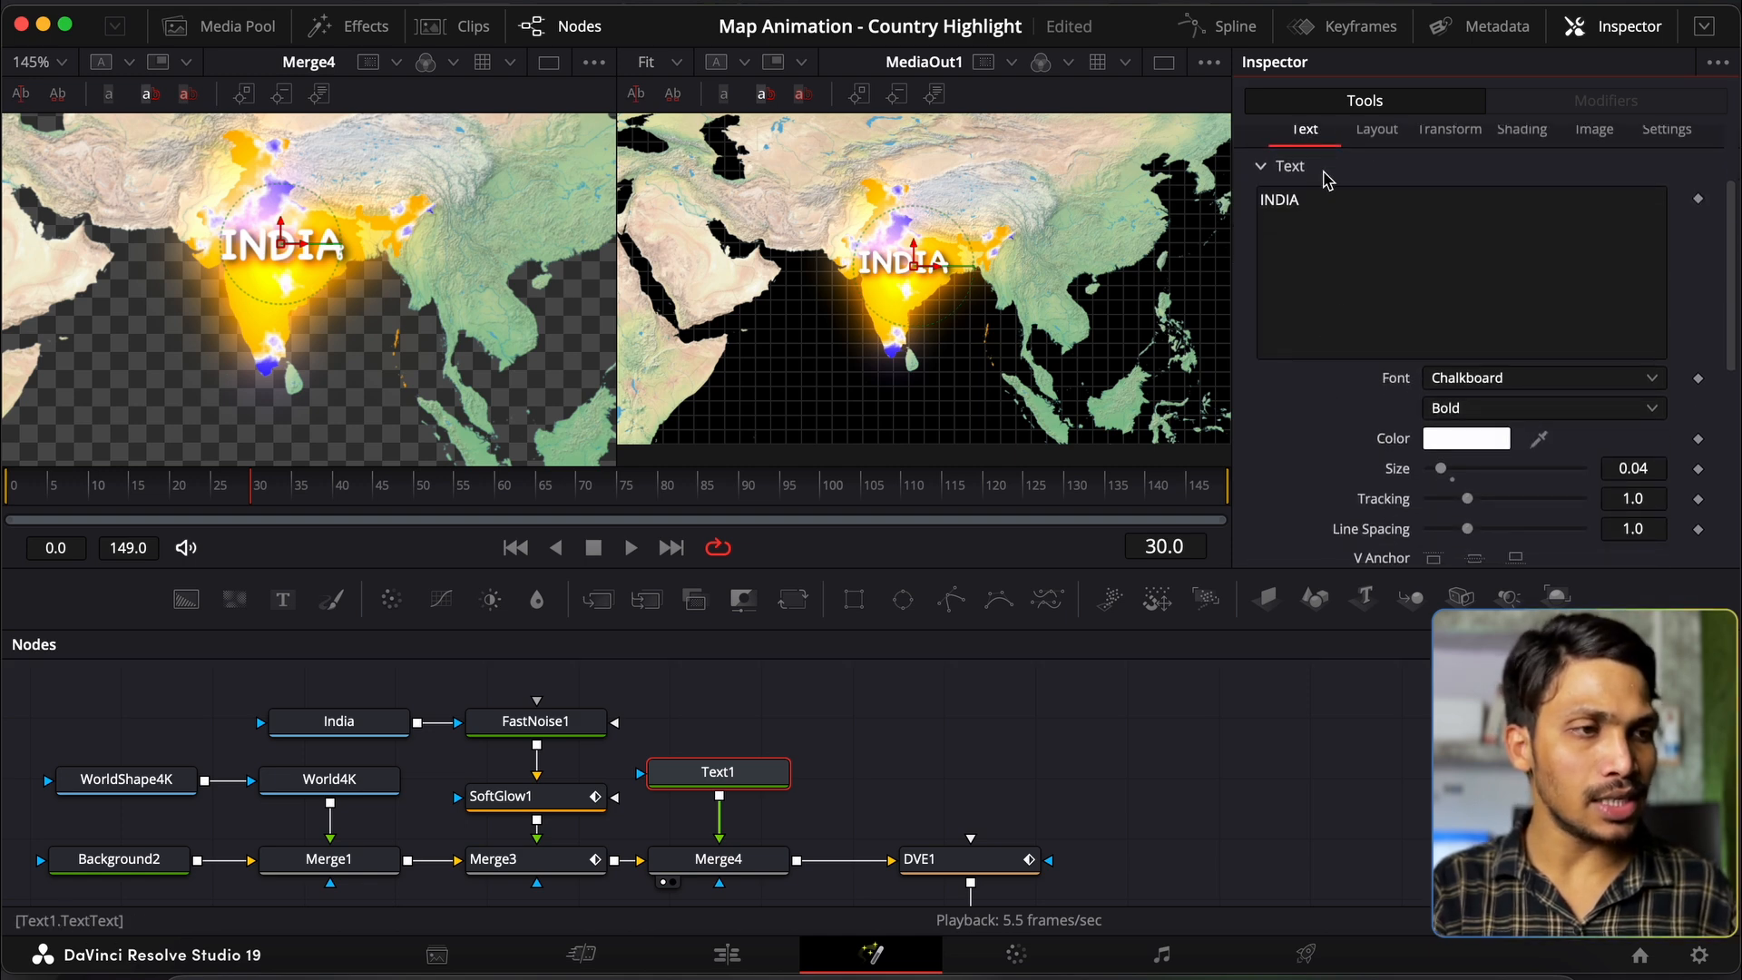
scroll(1326, 370, down, 2)
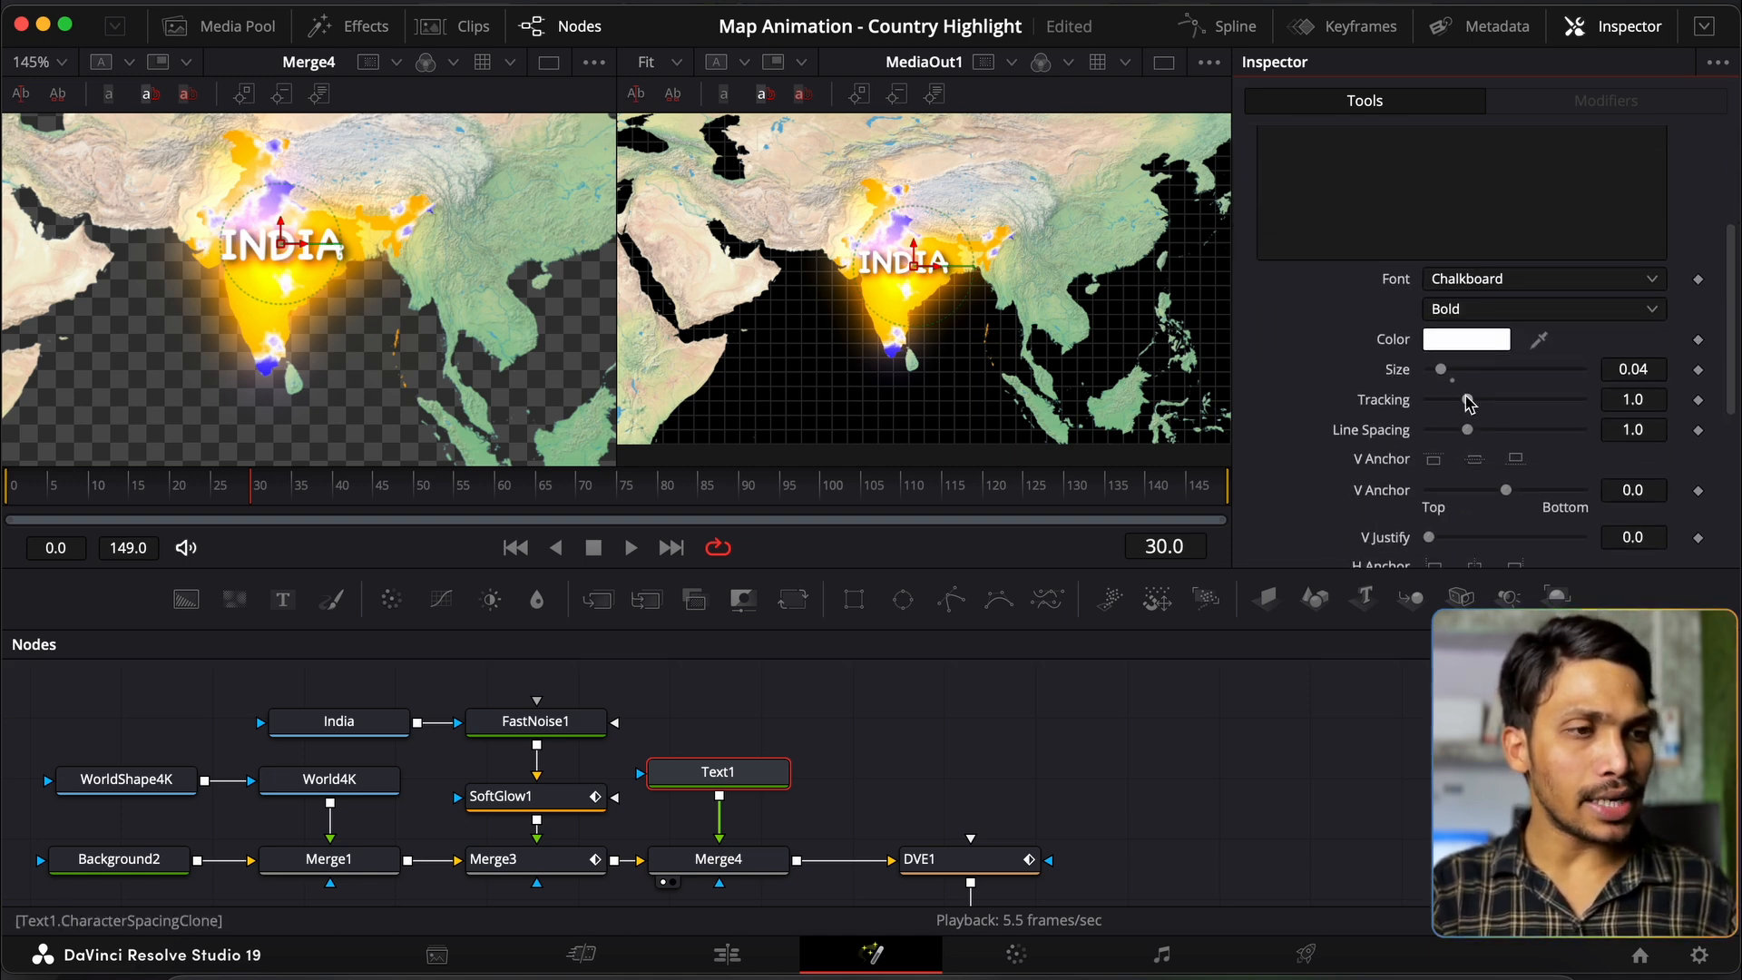
drag(1469, 400, 1482, 404)
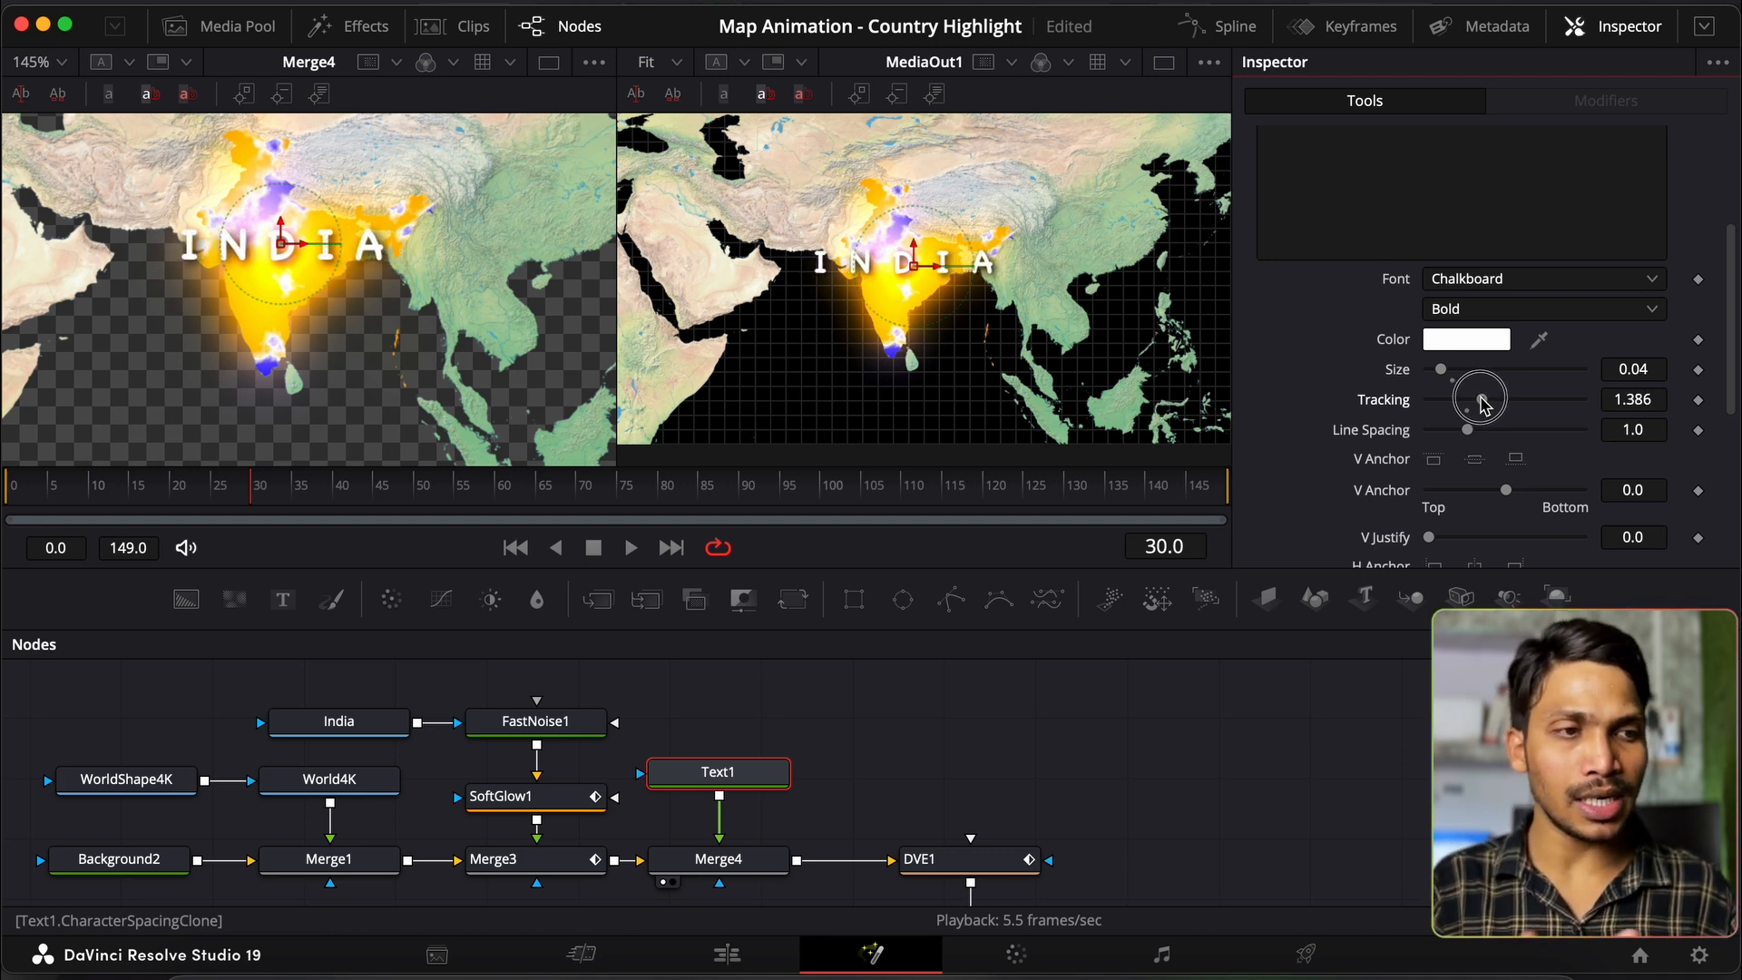
double_click(1398, 403)
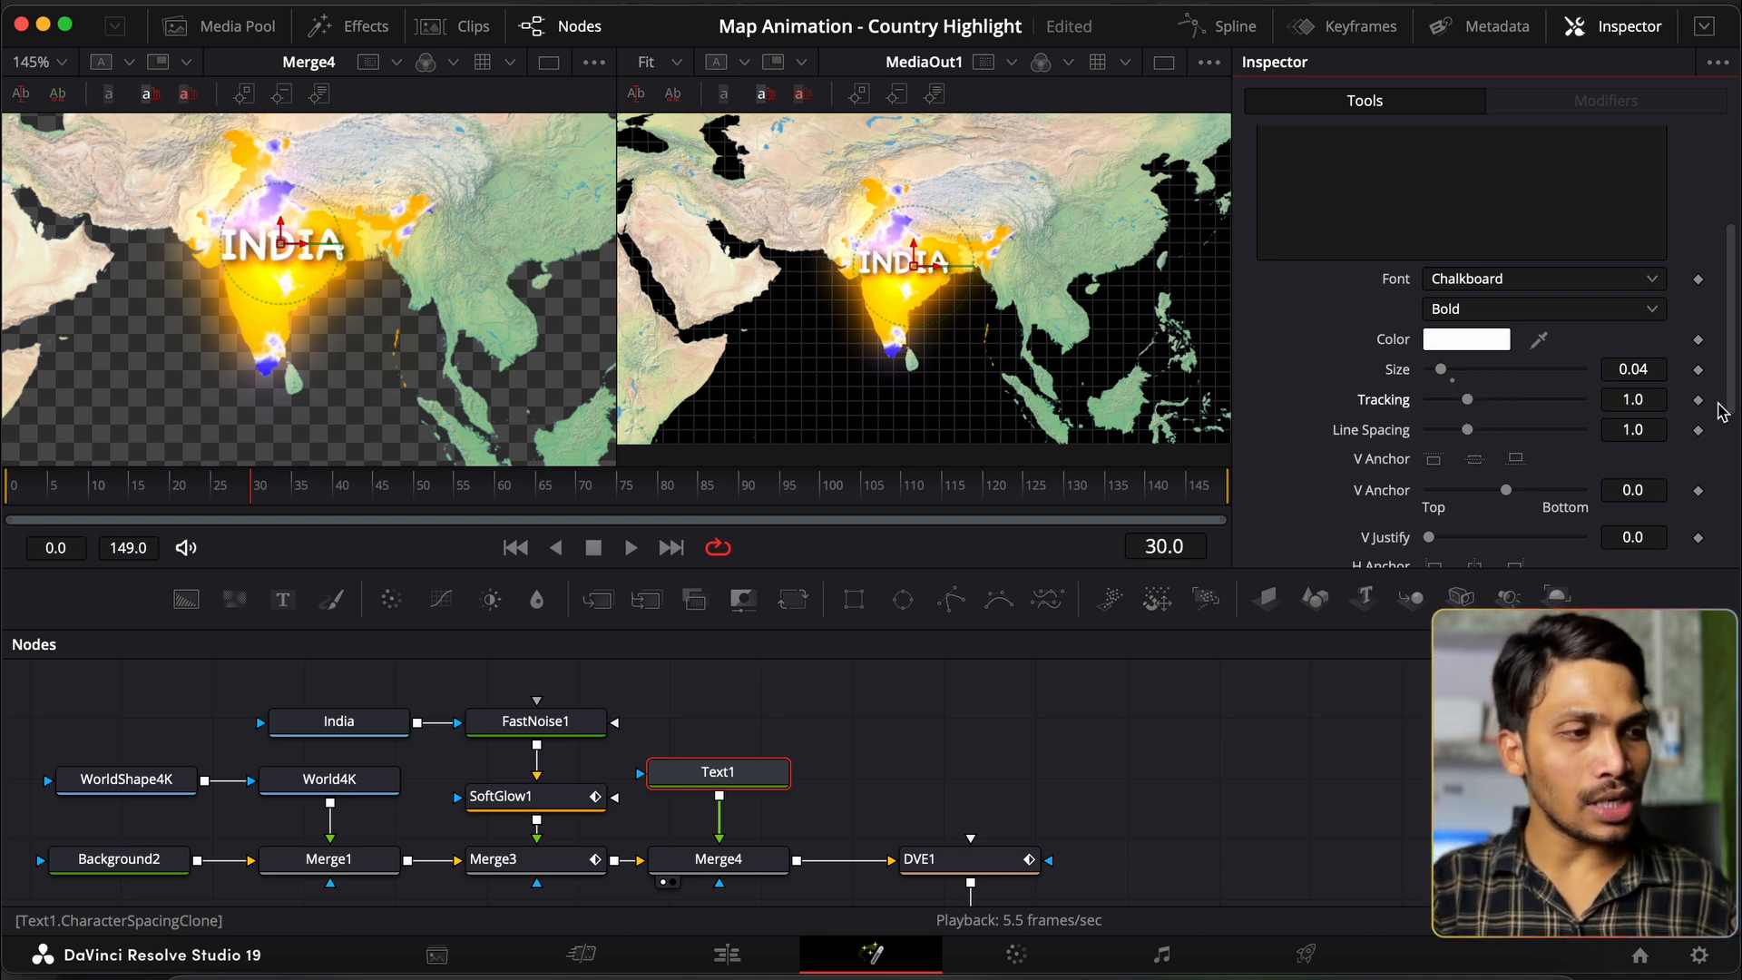
click(1699, 399)
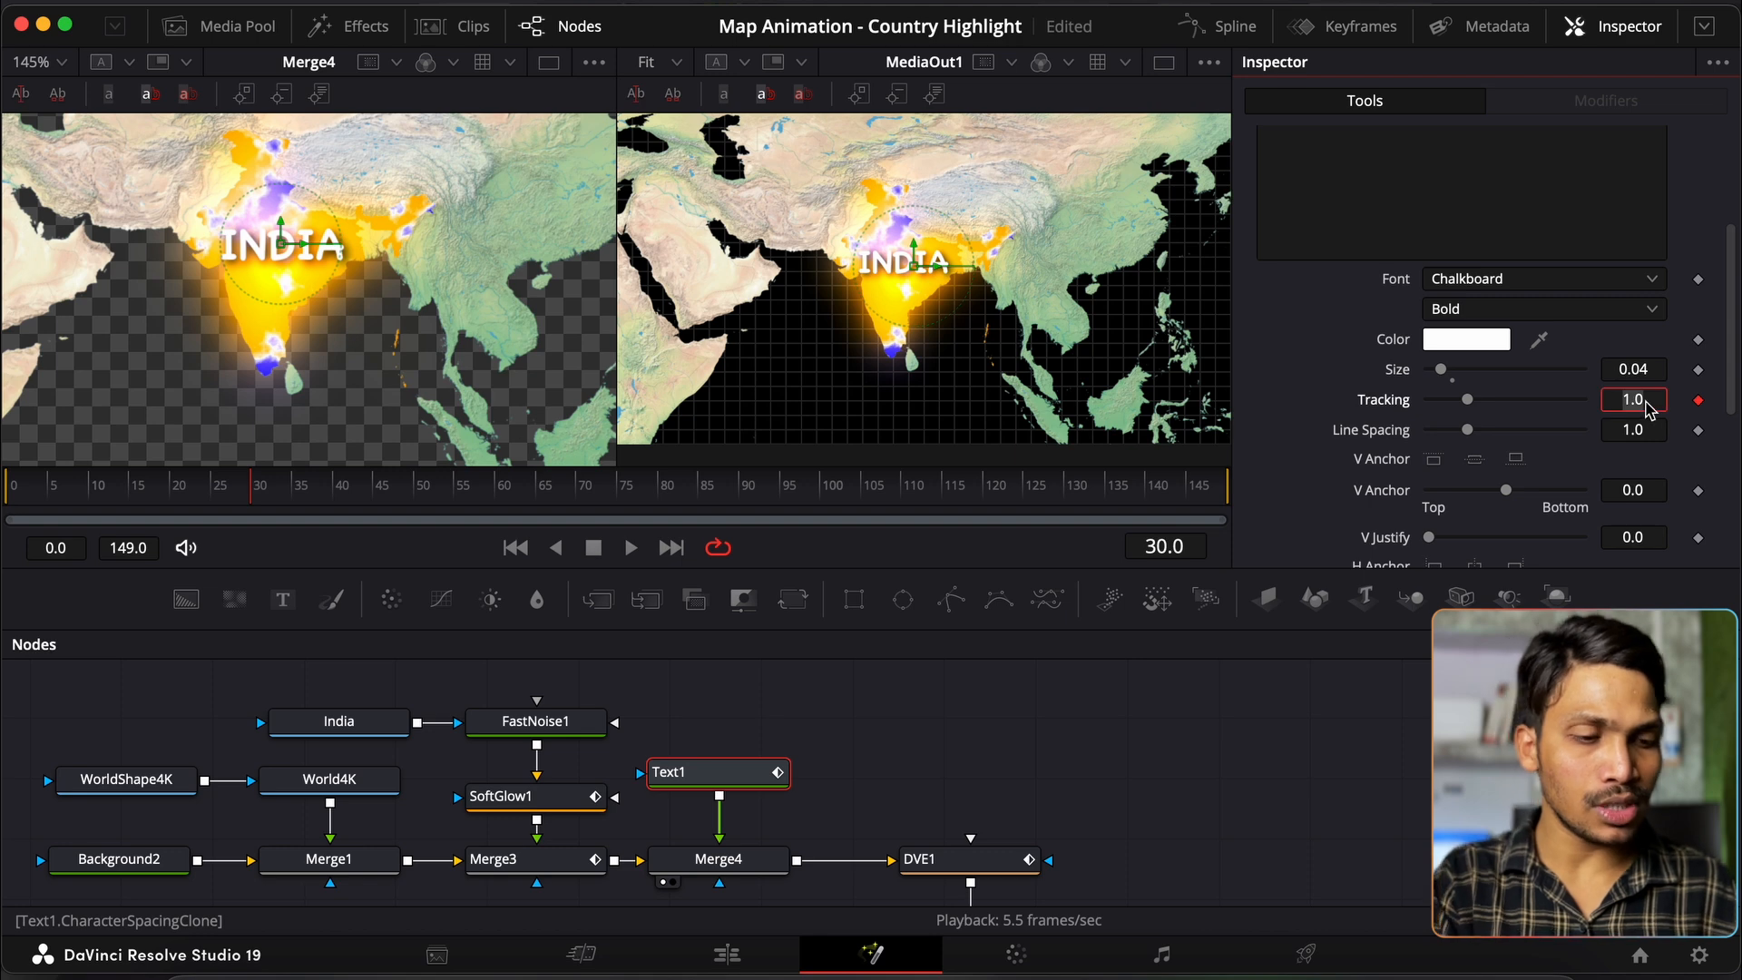
key(Return)
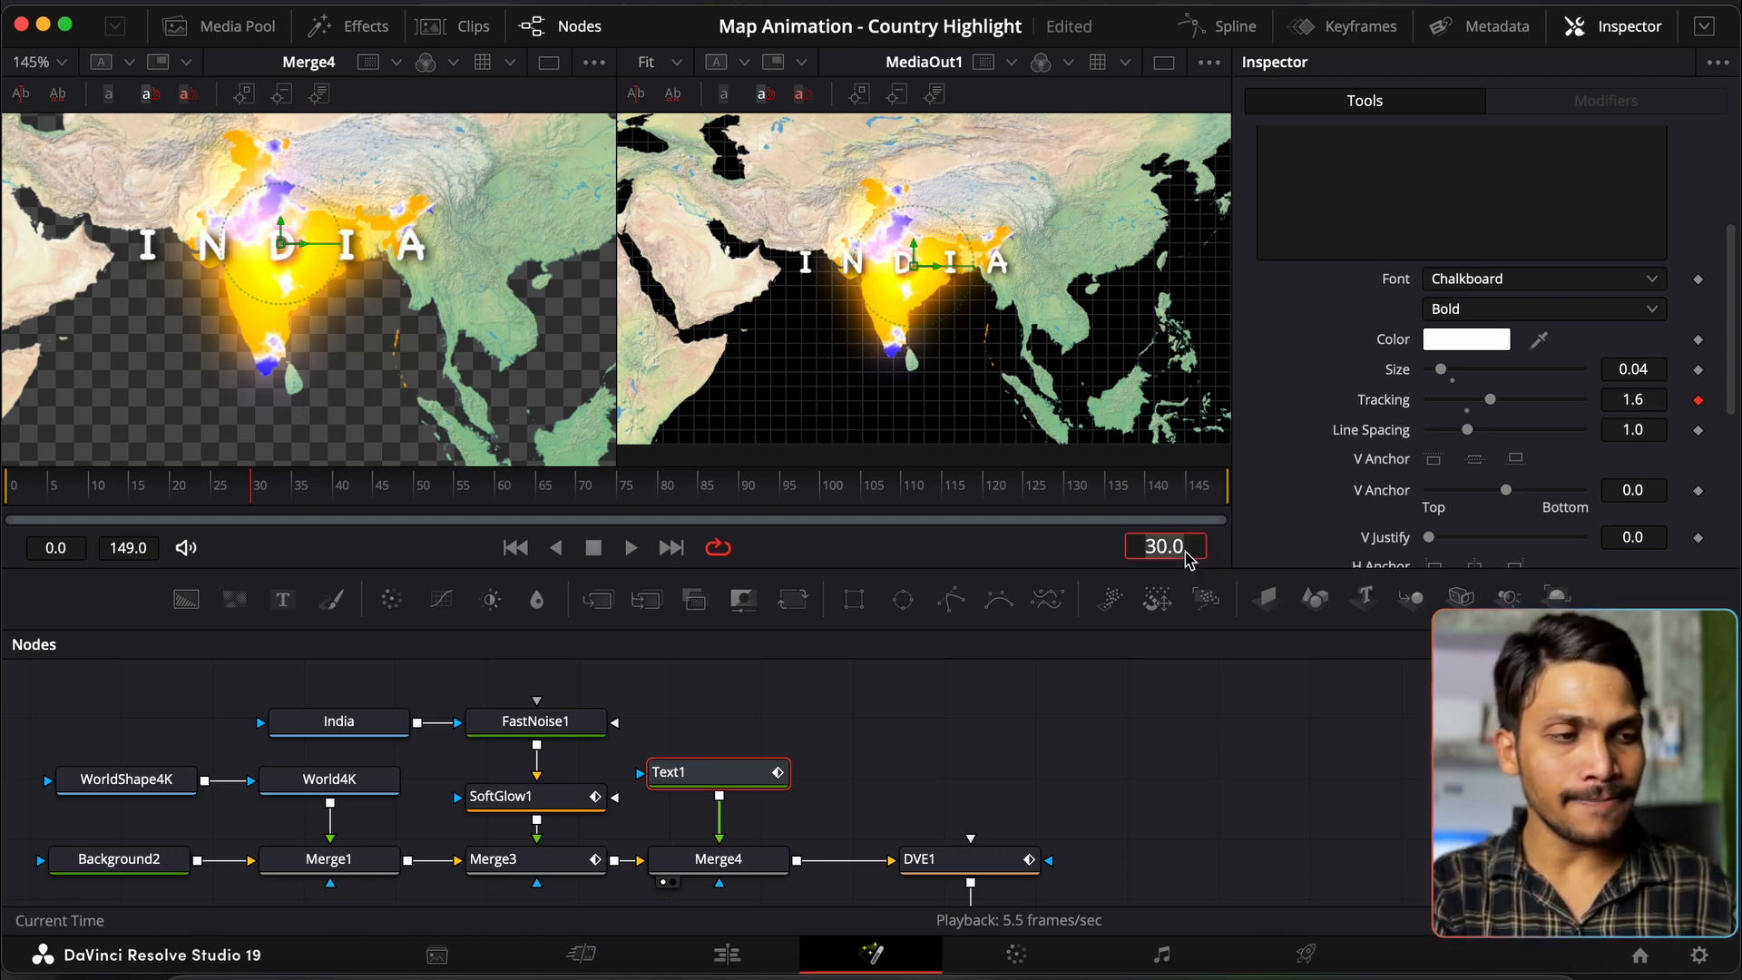
Step: Keyframe the tracking at 1.02 on frame 75, then return to frame 30
click(1184, 549)
text(90)
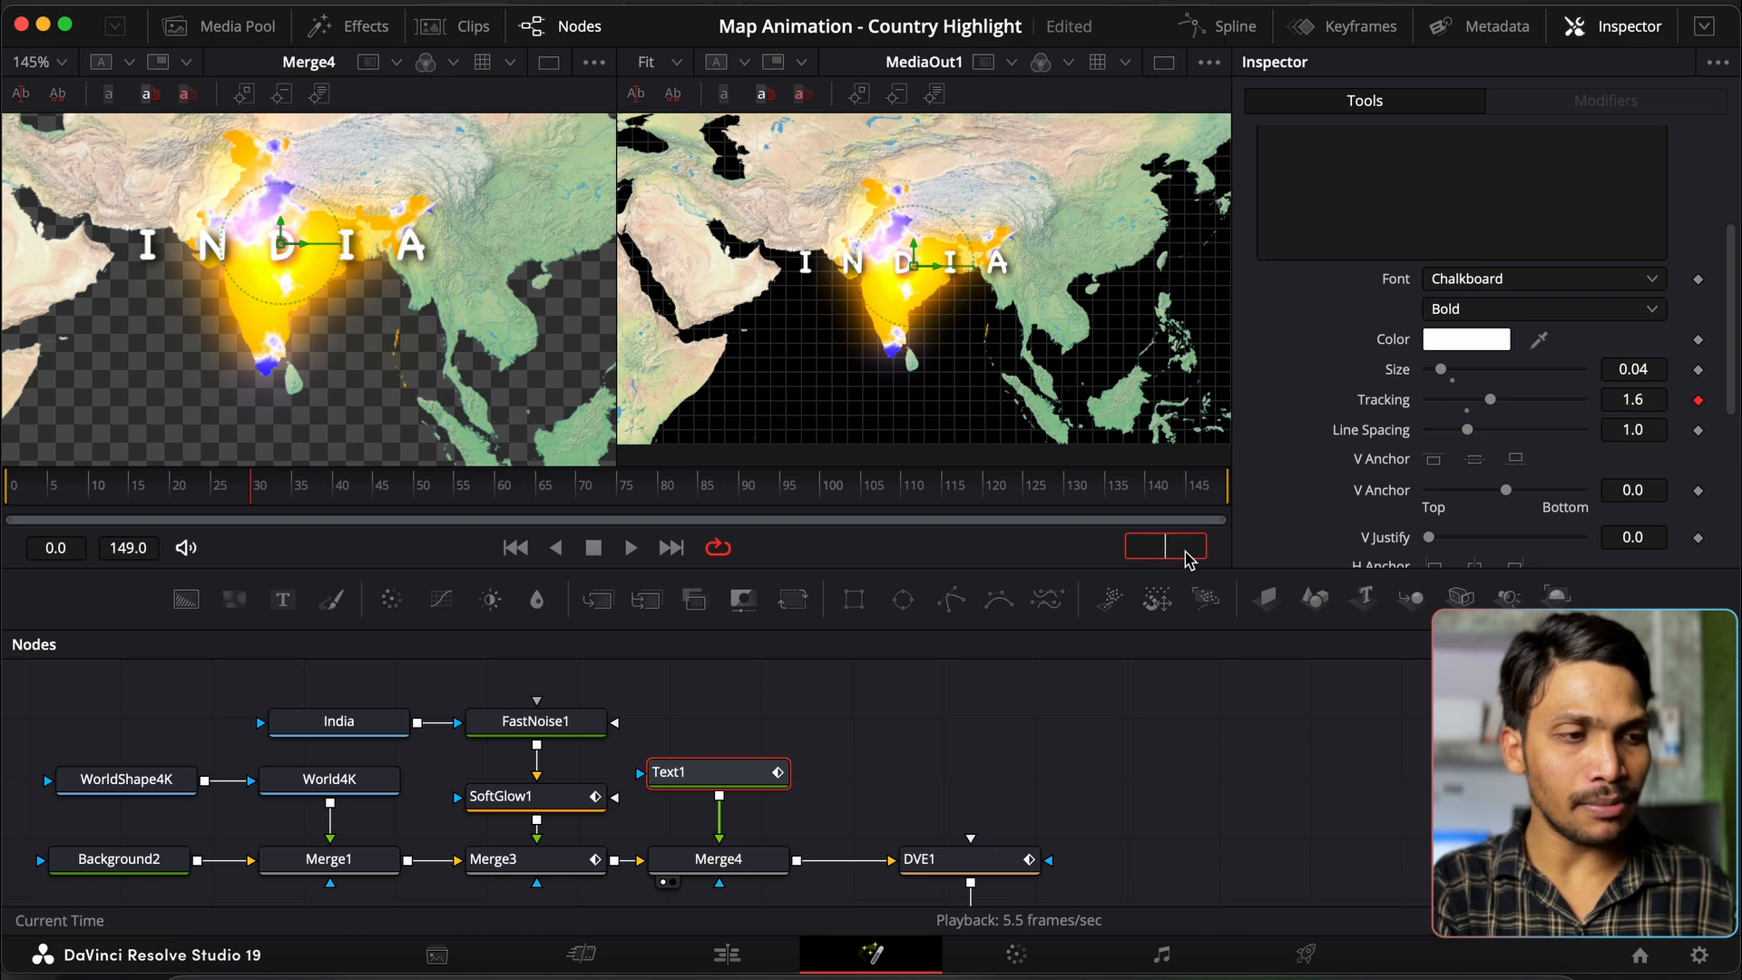
key(Return)
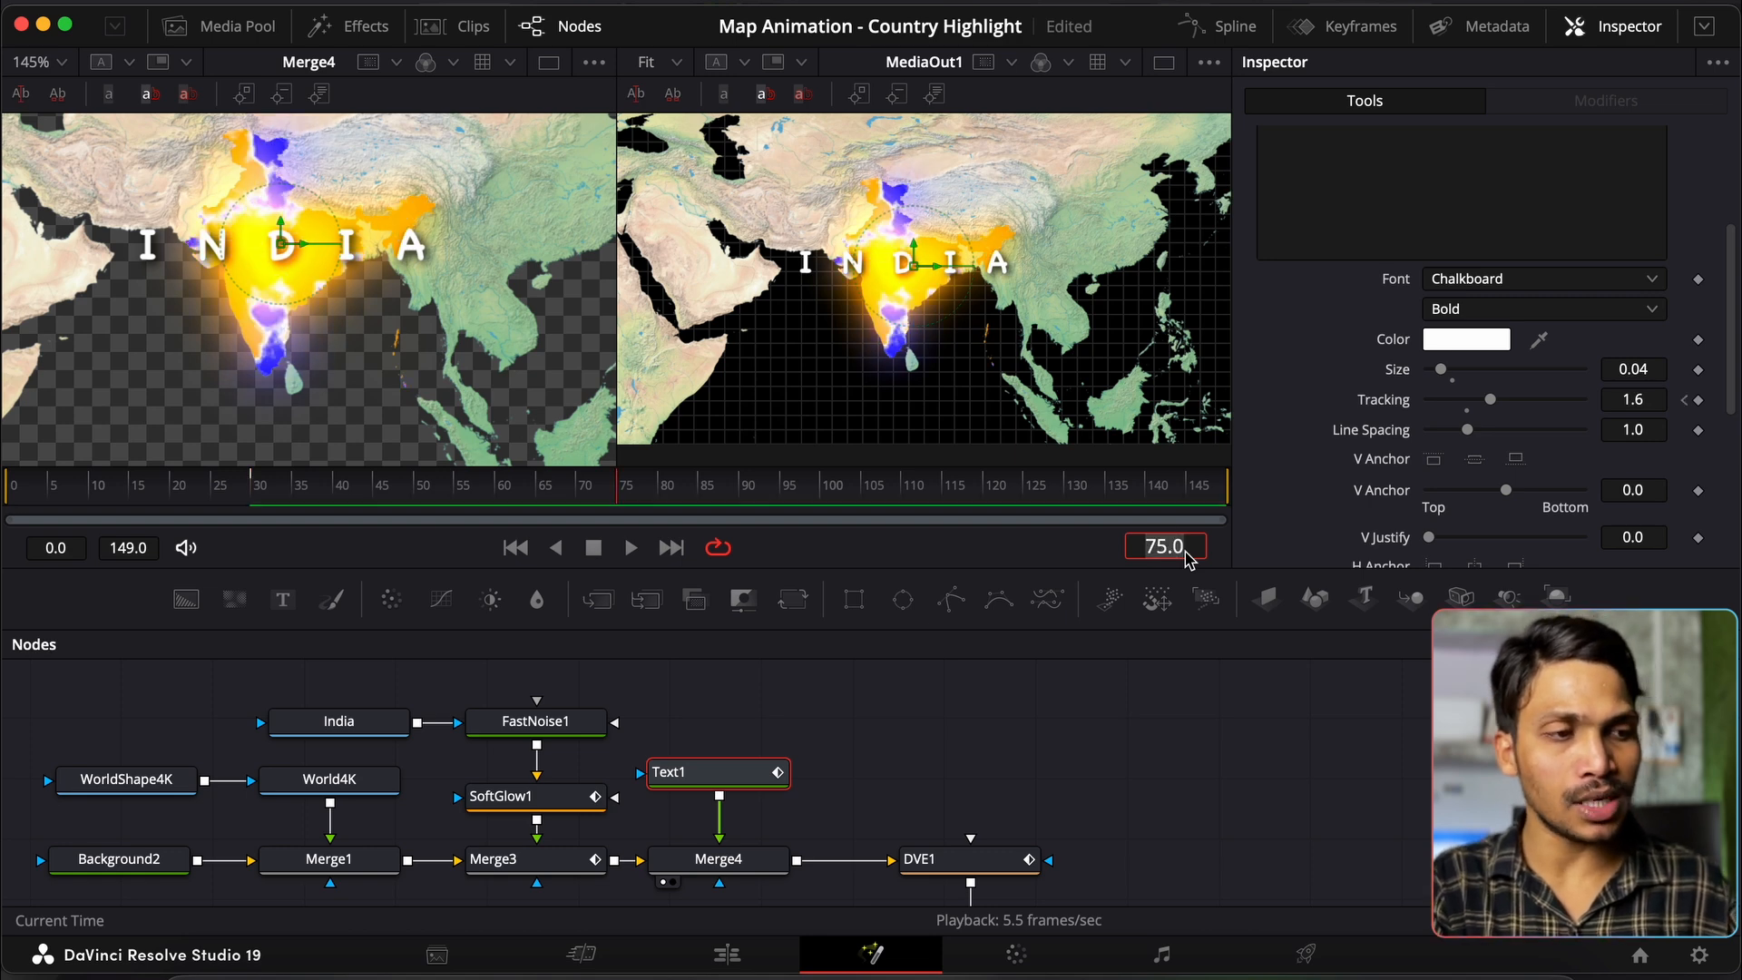
click(1638, 410)
text(1.02)
key(Tab)
click(1171, 549)
text(30)
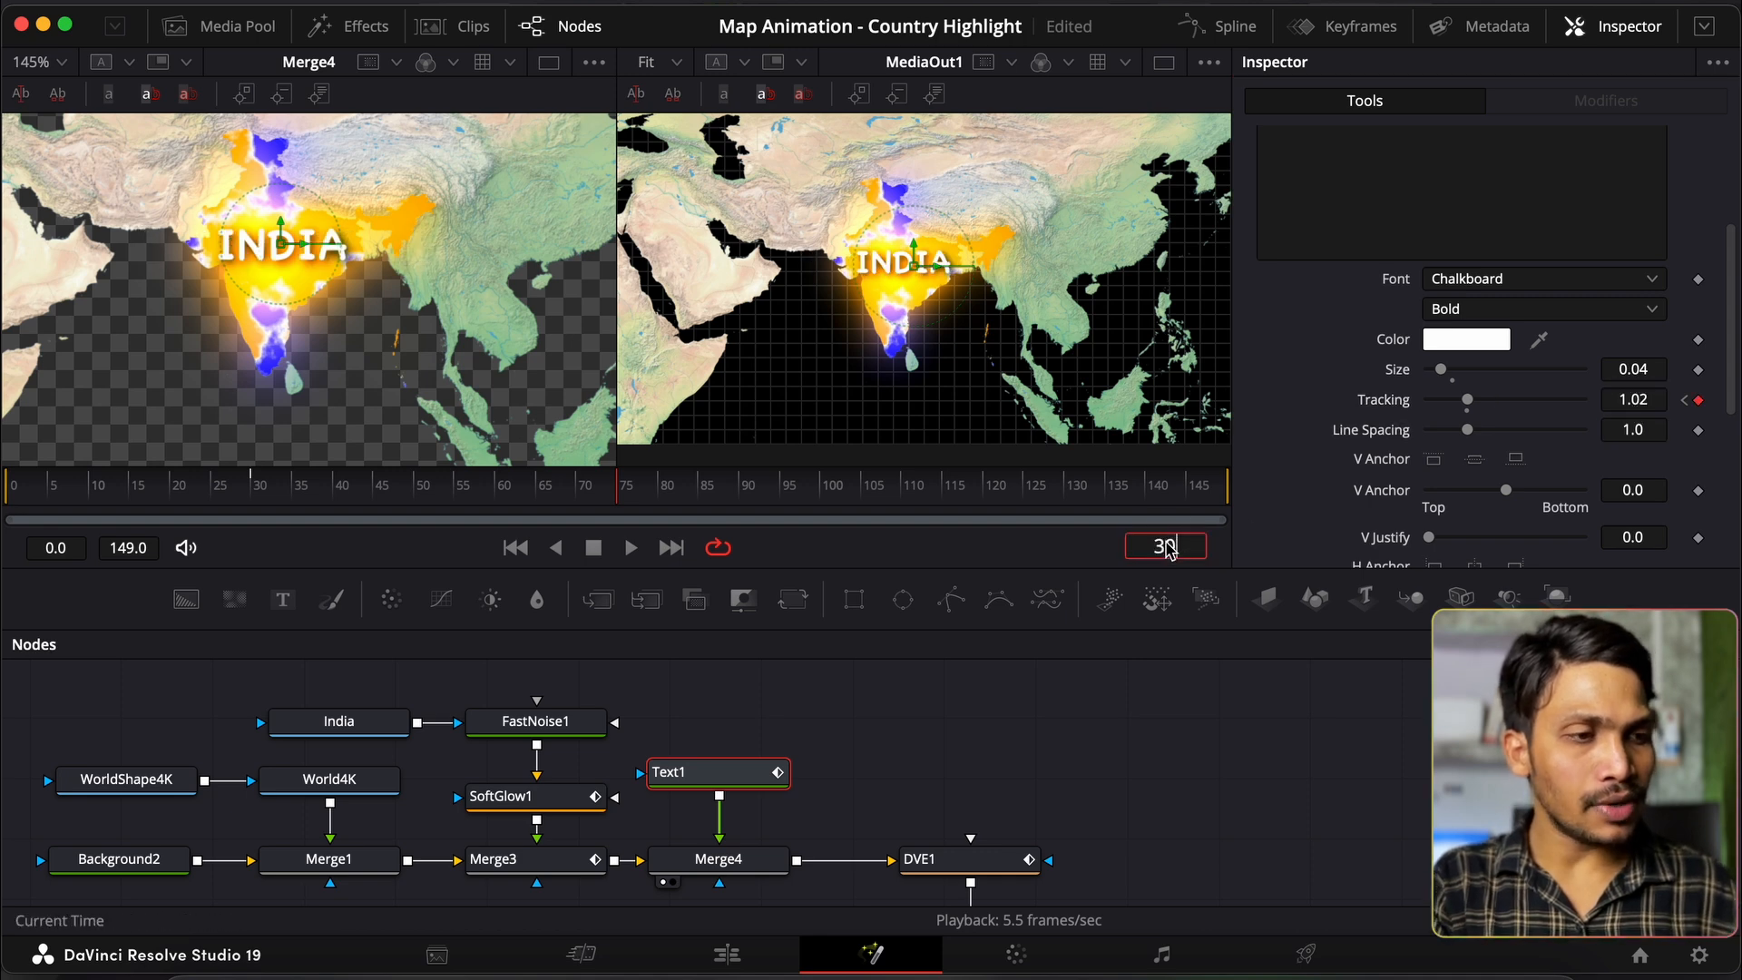
key(Return)
scroll(1406, 213, up, 5)
Step: Animate Text1's size from zero at frame 30 to 1.0 at frame 45; view India in the left viewer
click(1376, 249)
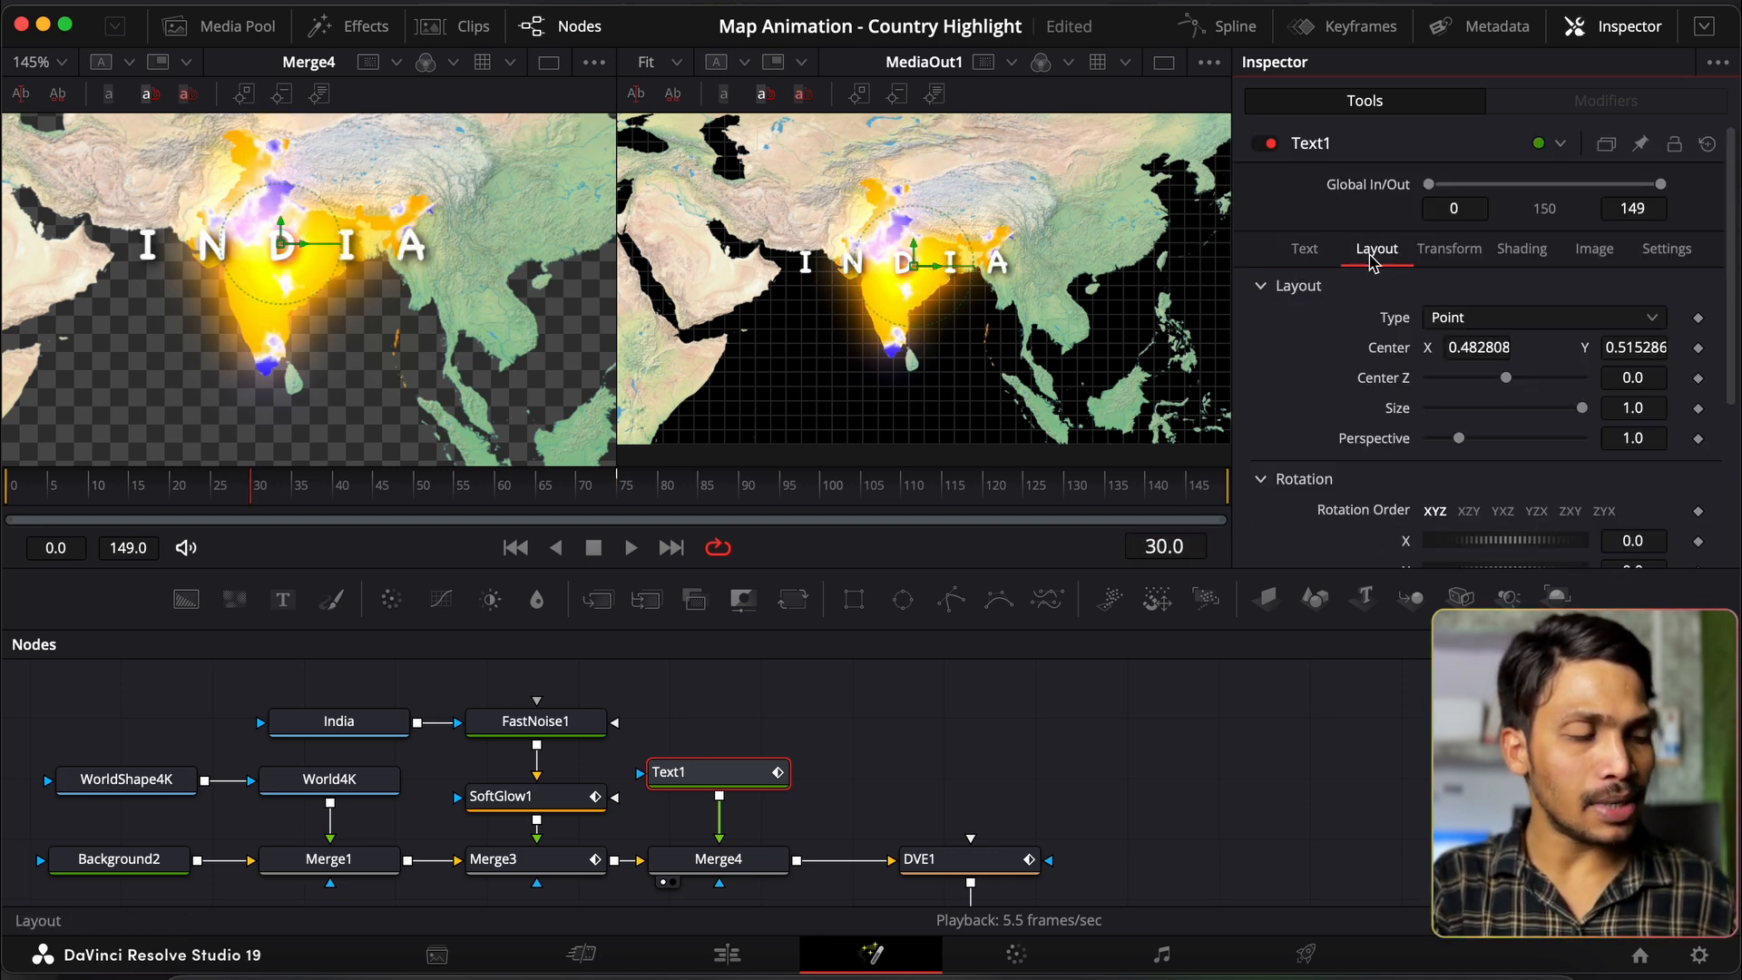
click(1698, 408)
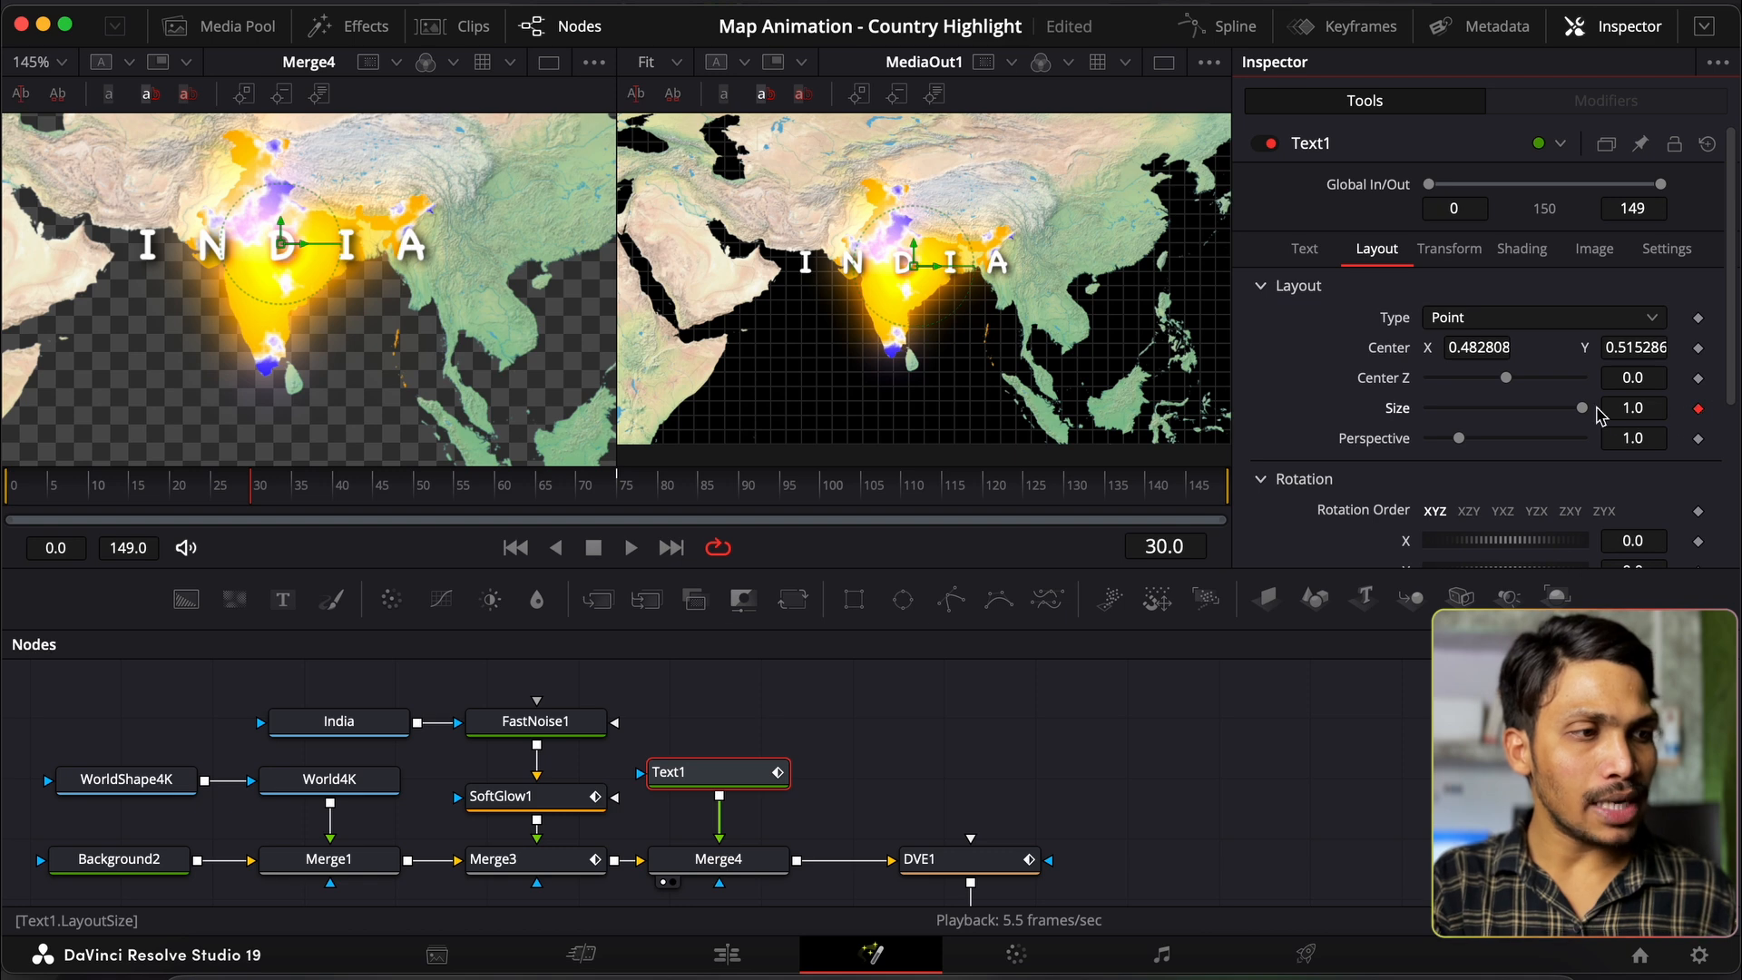
drag(1575, 411, 1429, 410)
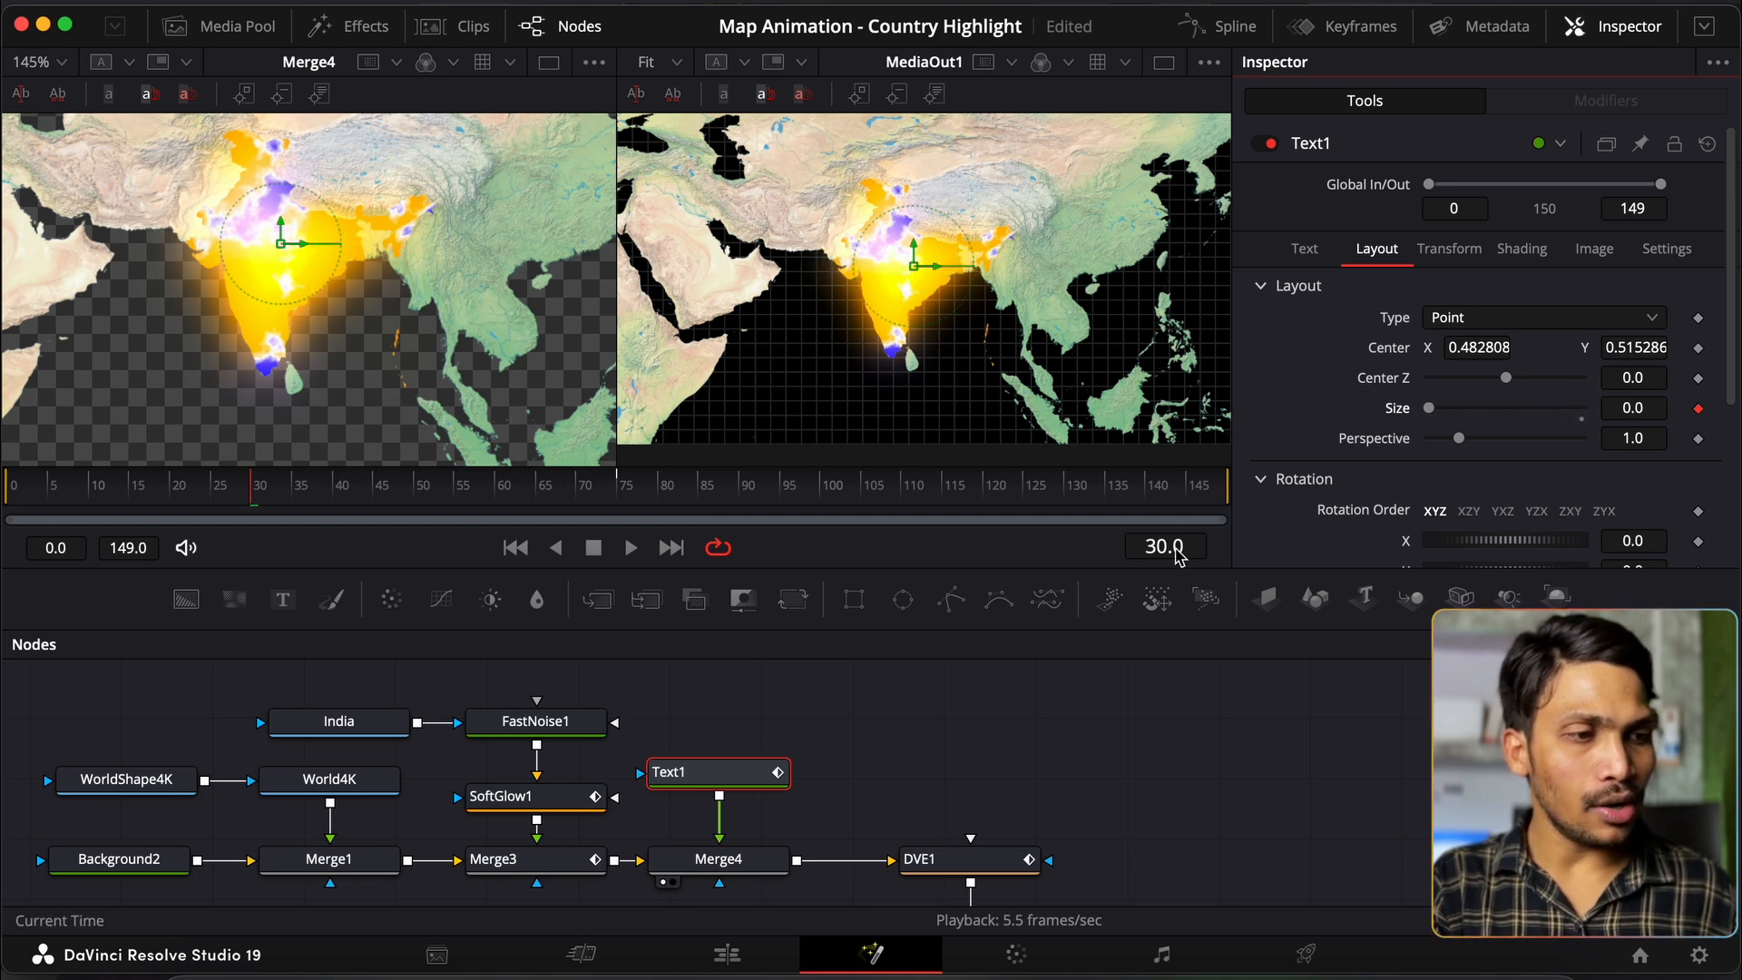
click(1165, 547)
text(45)
key(Return)
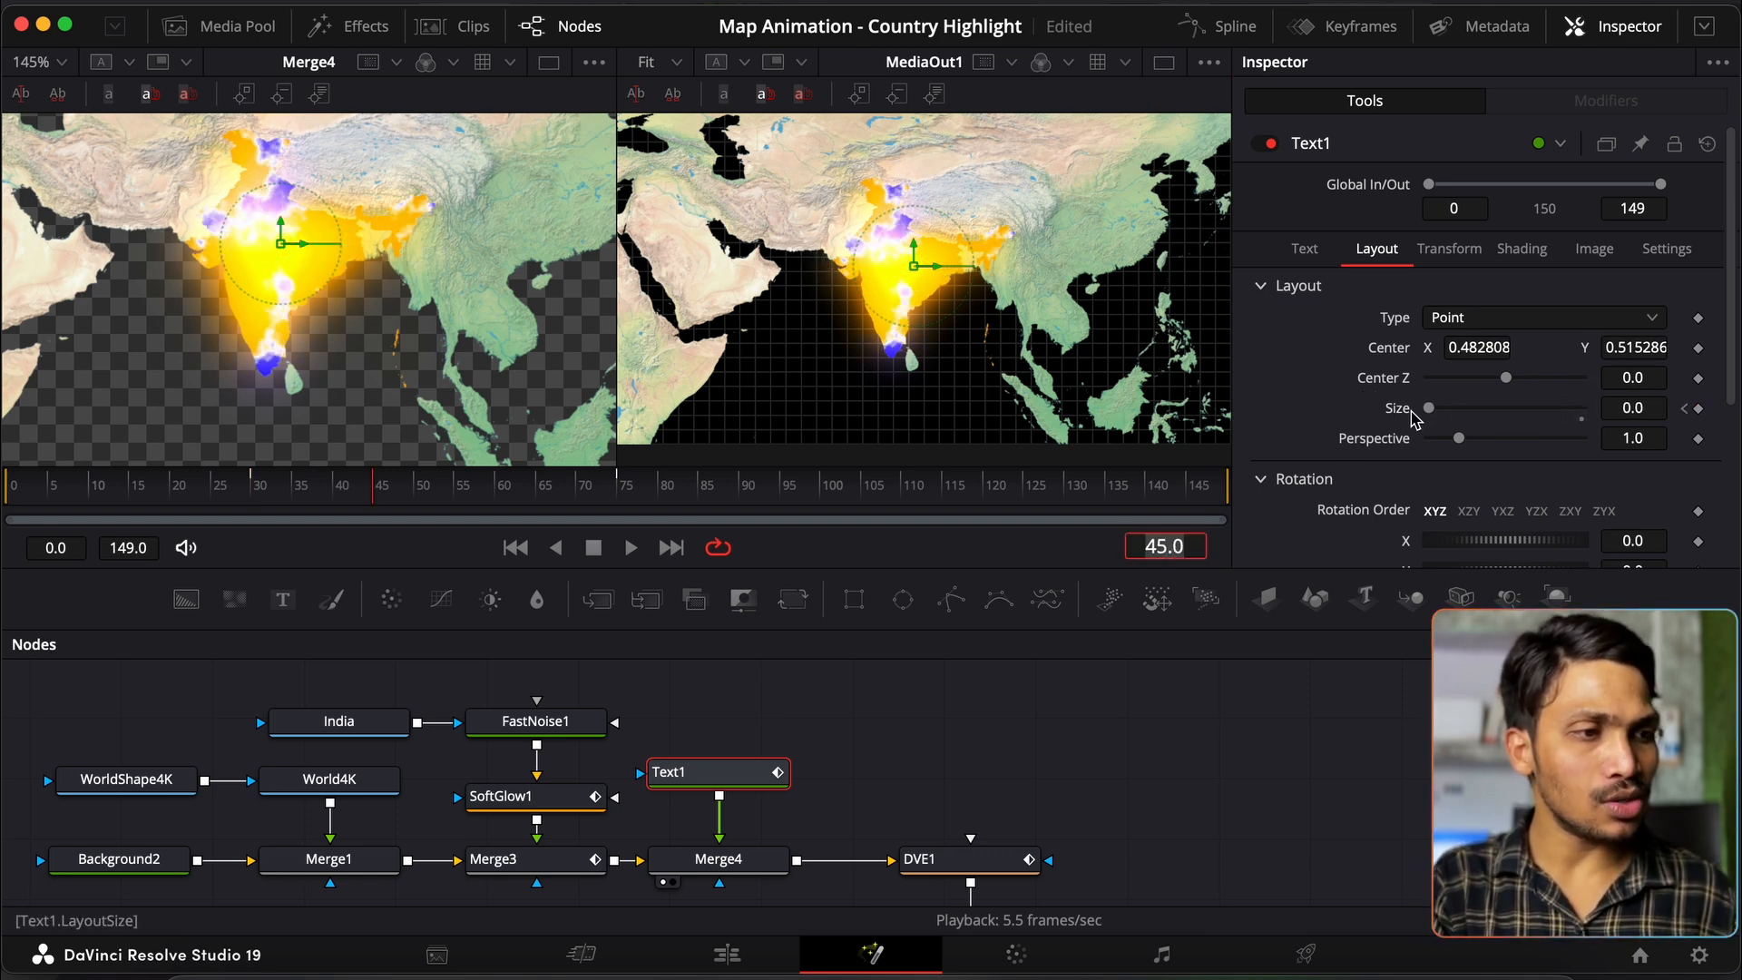
drag(1432, 410, 1581, 410)
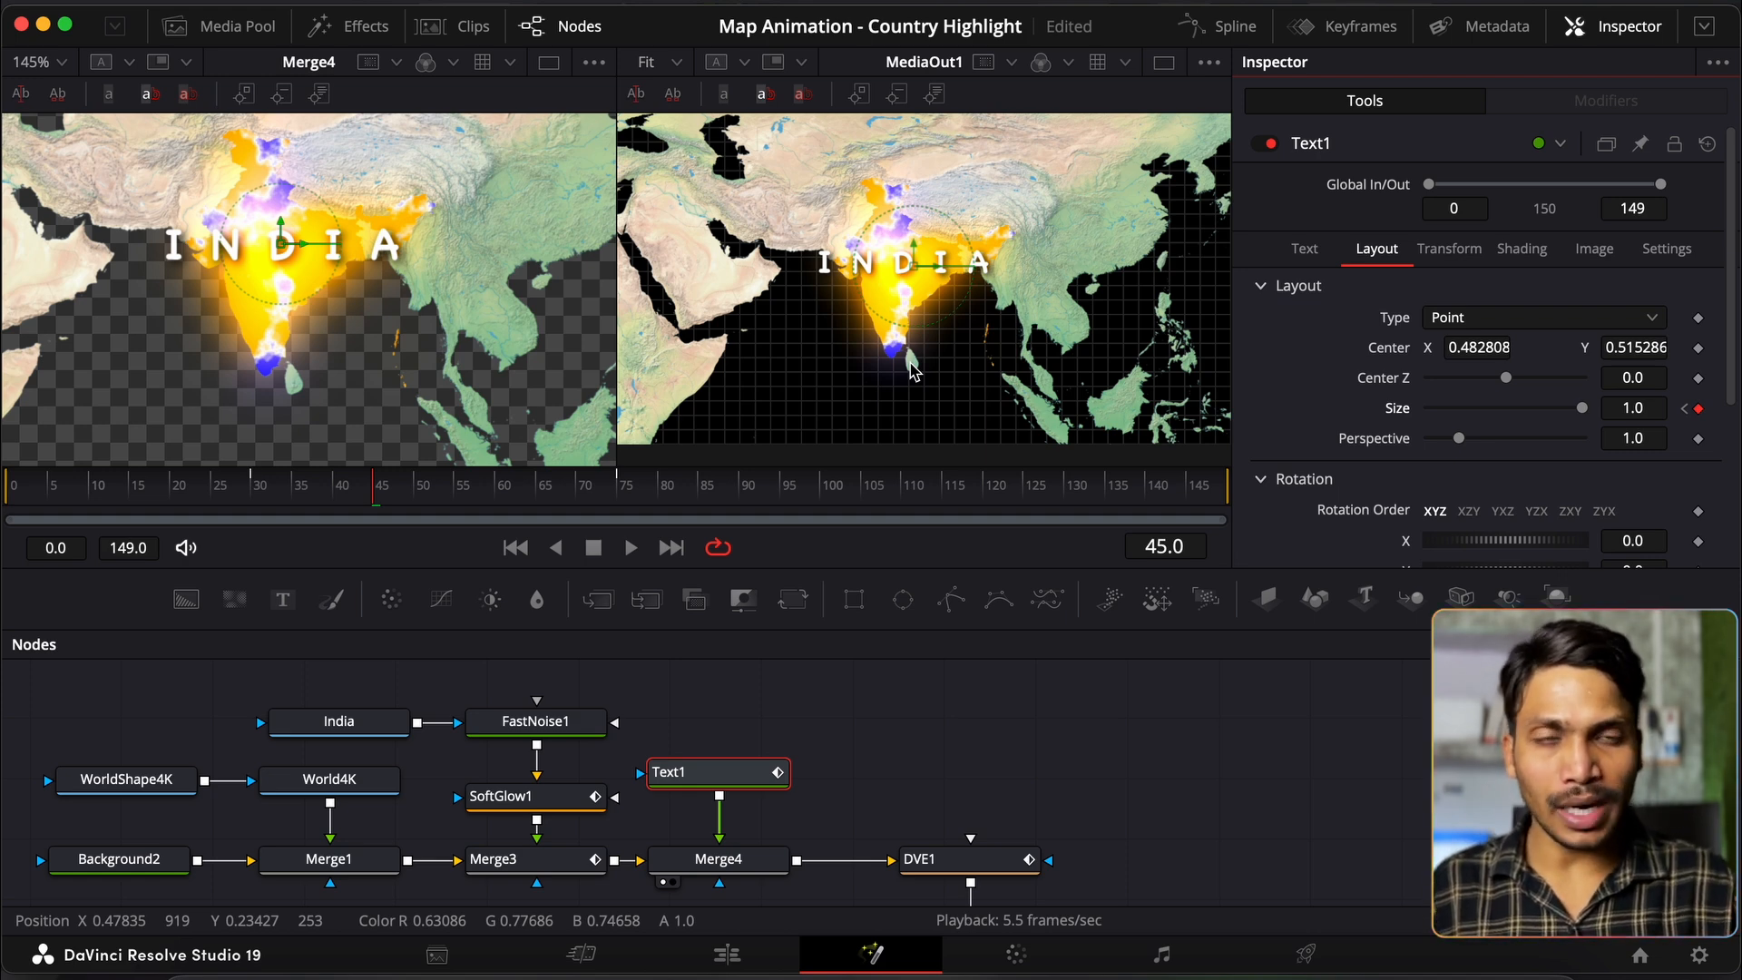
drag(377, 735, 381, 399)
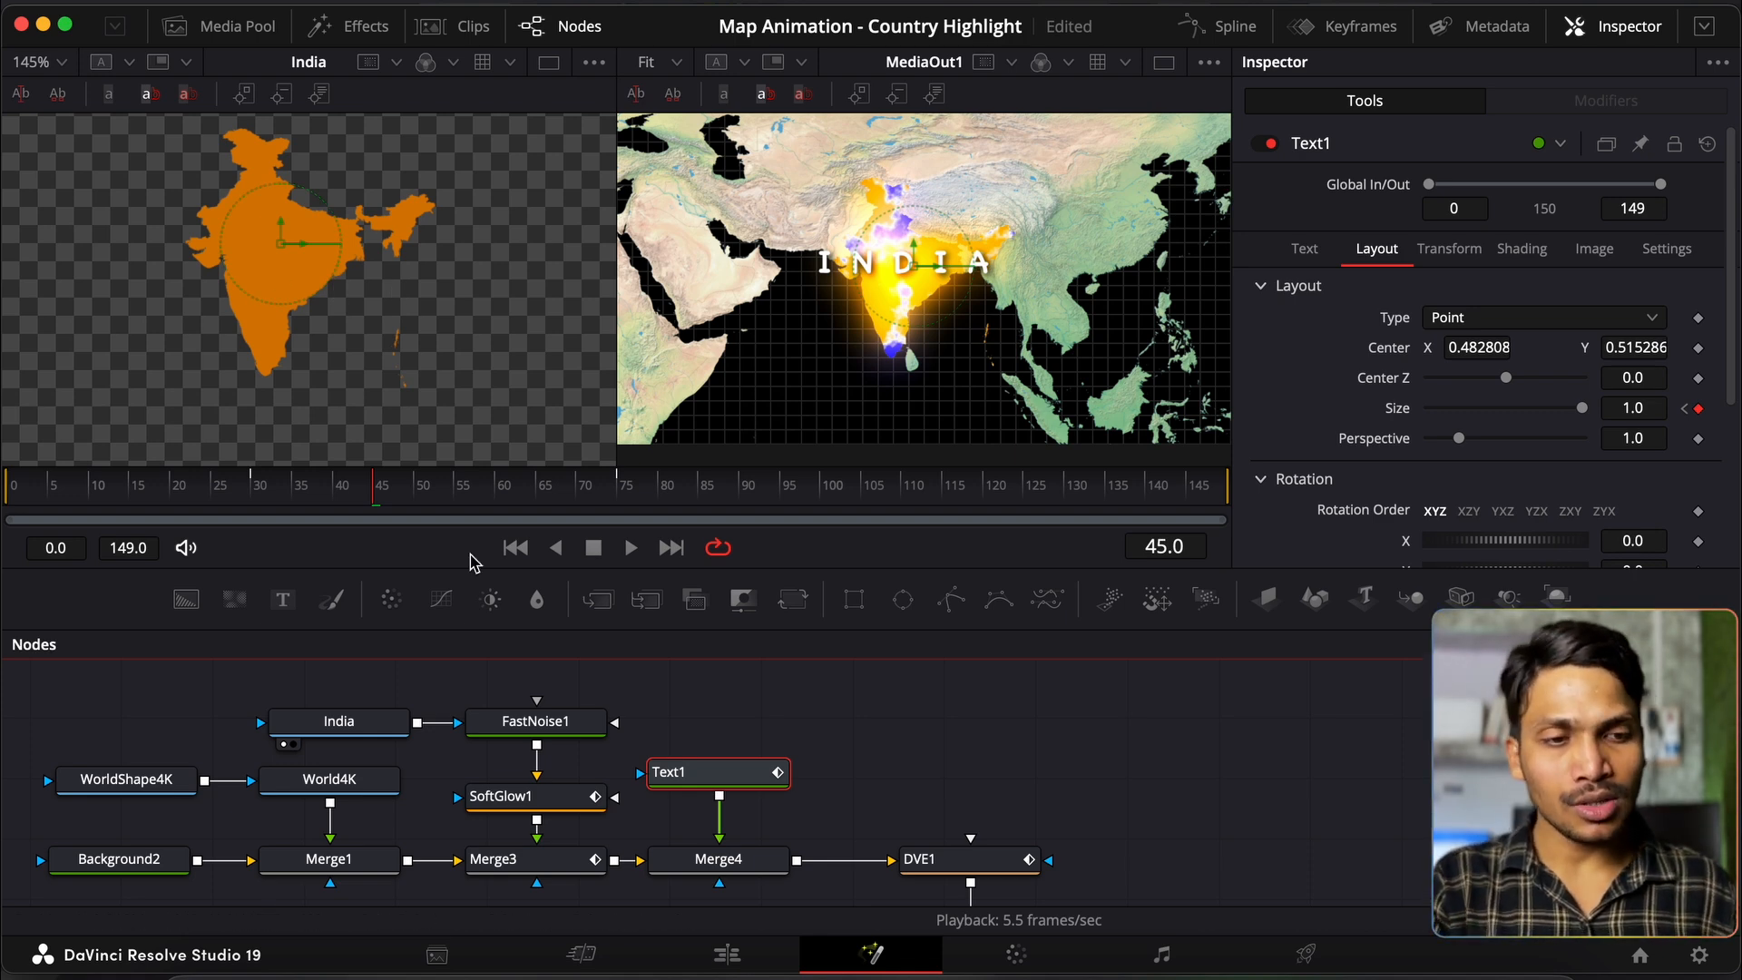
Step: Wire the India shape into Text1's mask input and scrub around frame 45 to preview the label
drag(416, 723, 642, 772)
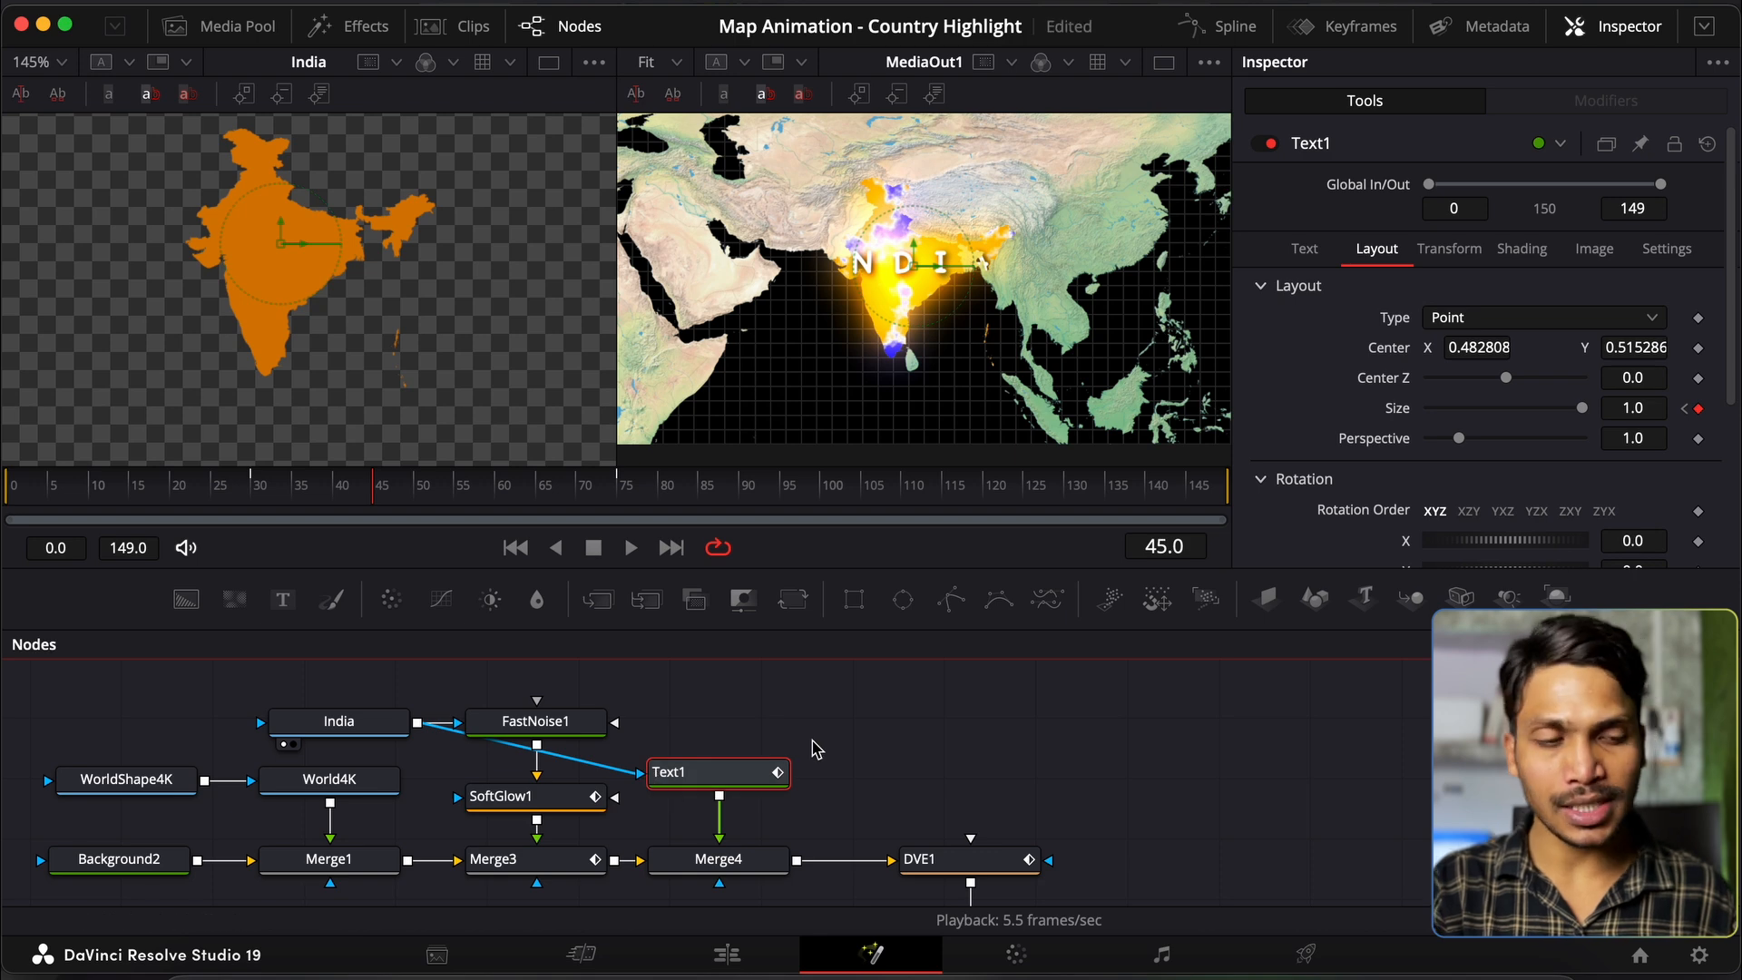
click(345, 491)
drag(344, 491, 666, 509)
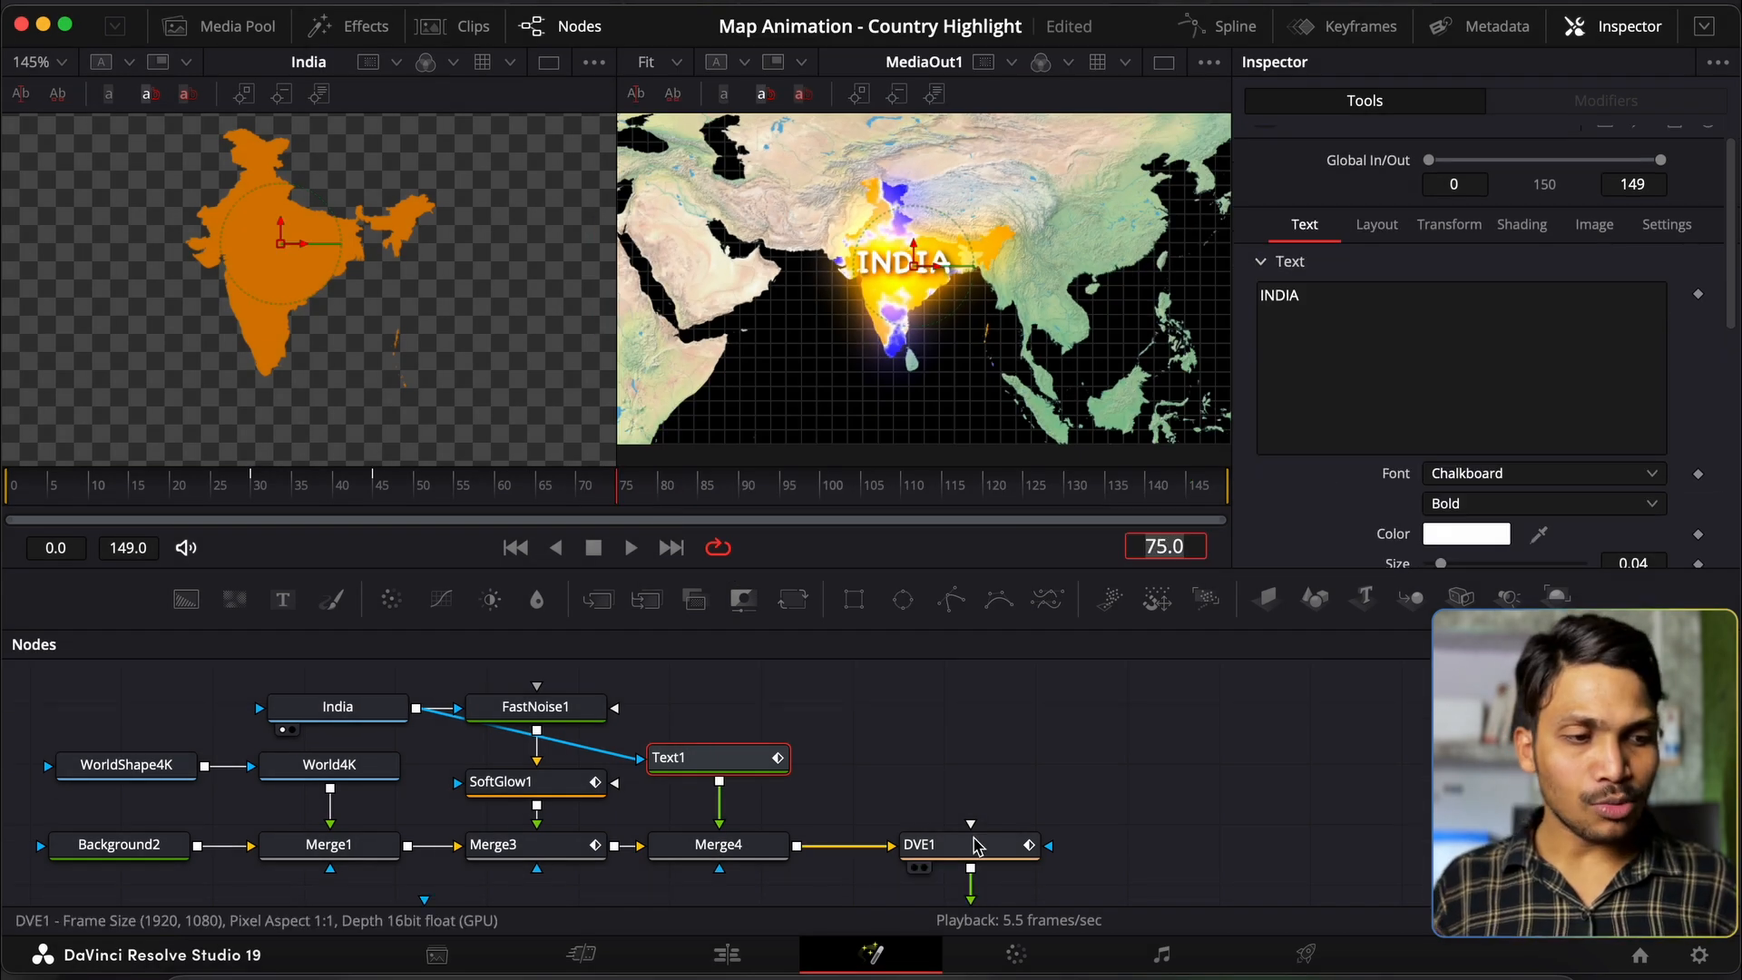
Step: On DVE1, keyframe the flat X rotation at frame 15
click(977, 849)
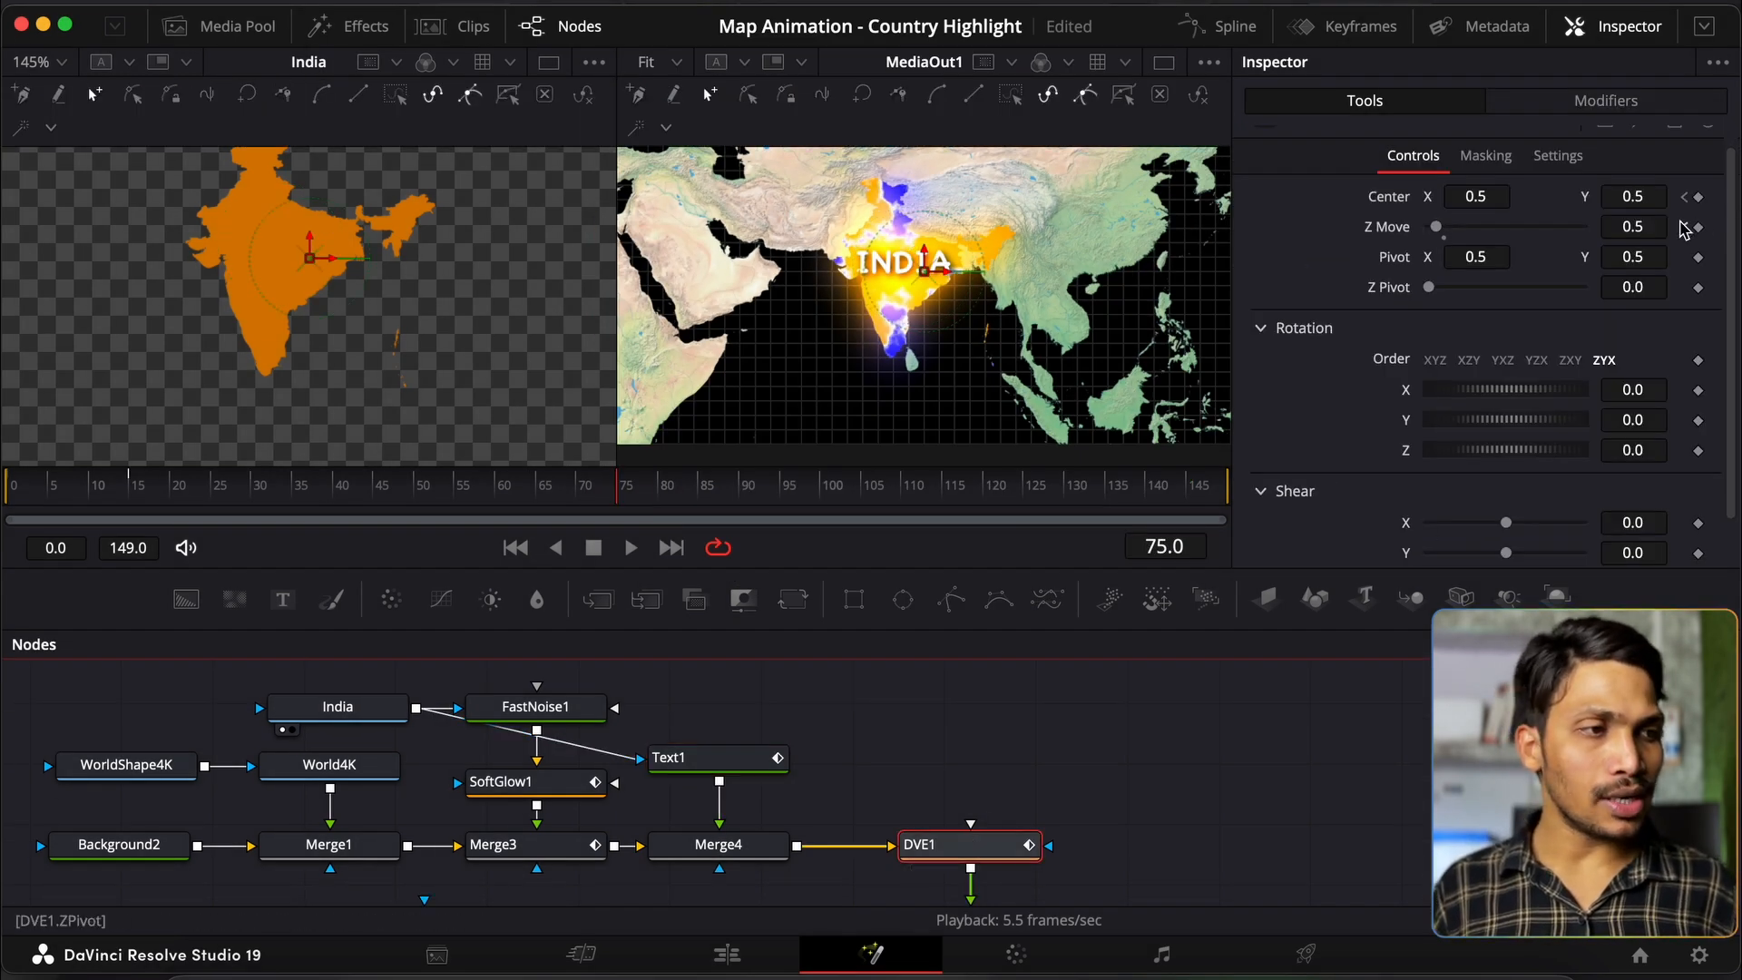
click(1150, 548)
text(15)
key(Return)
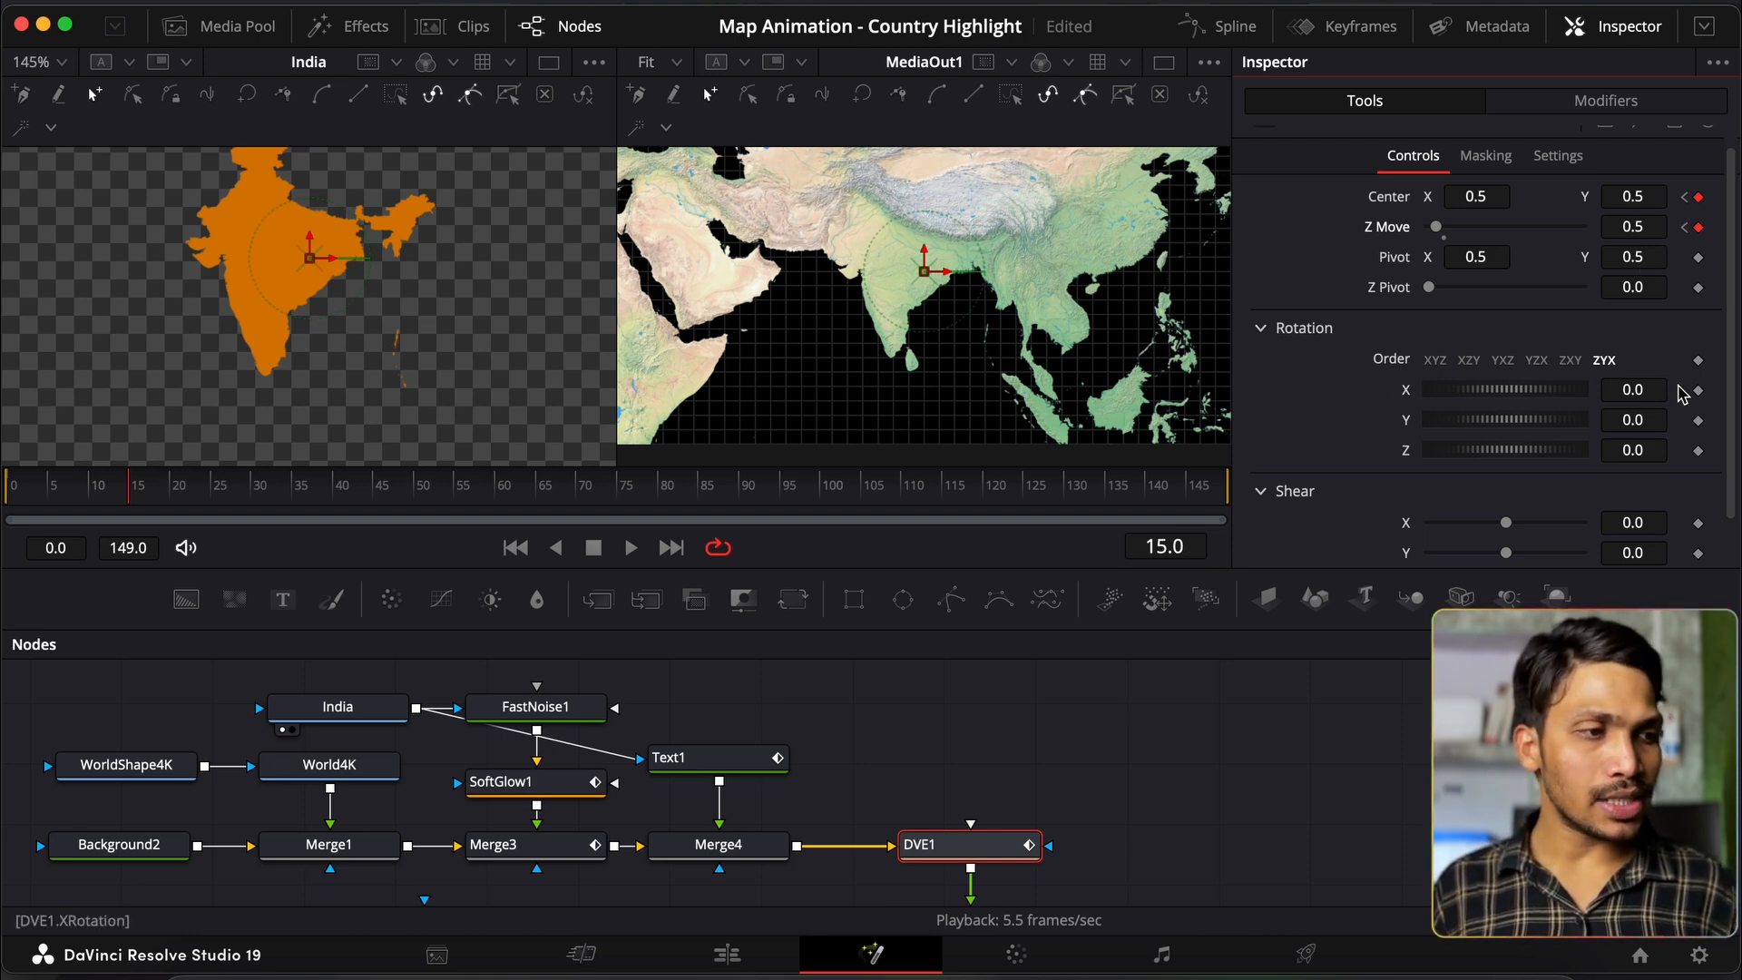
click(1698, 390)
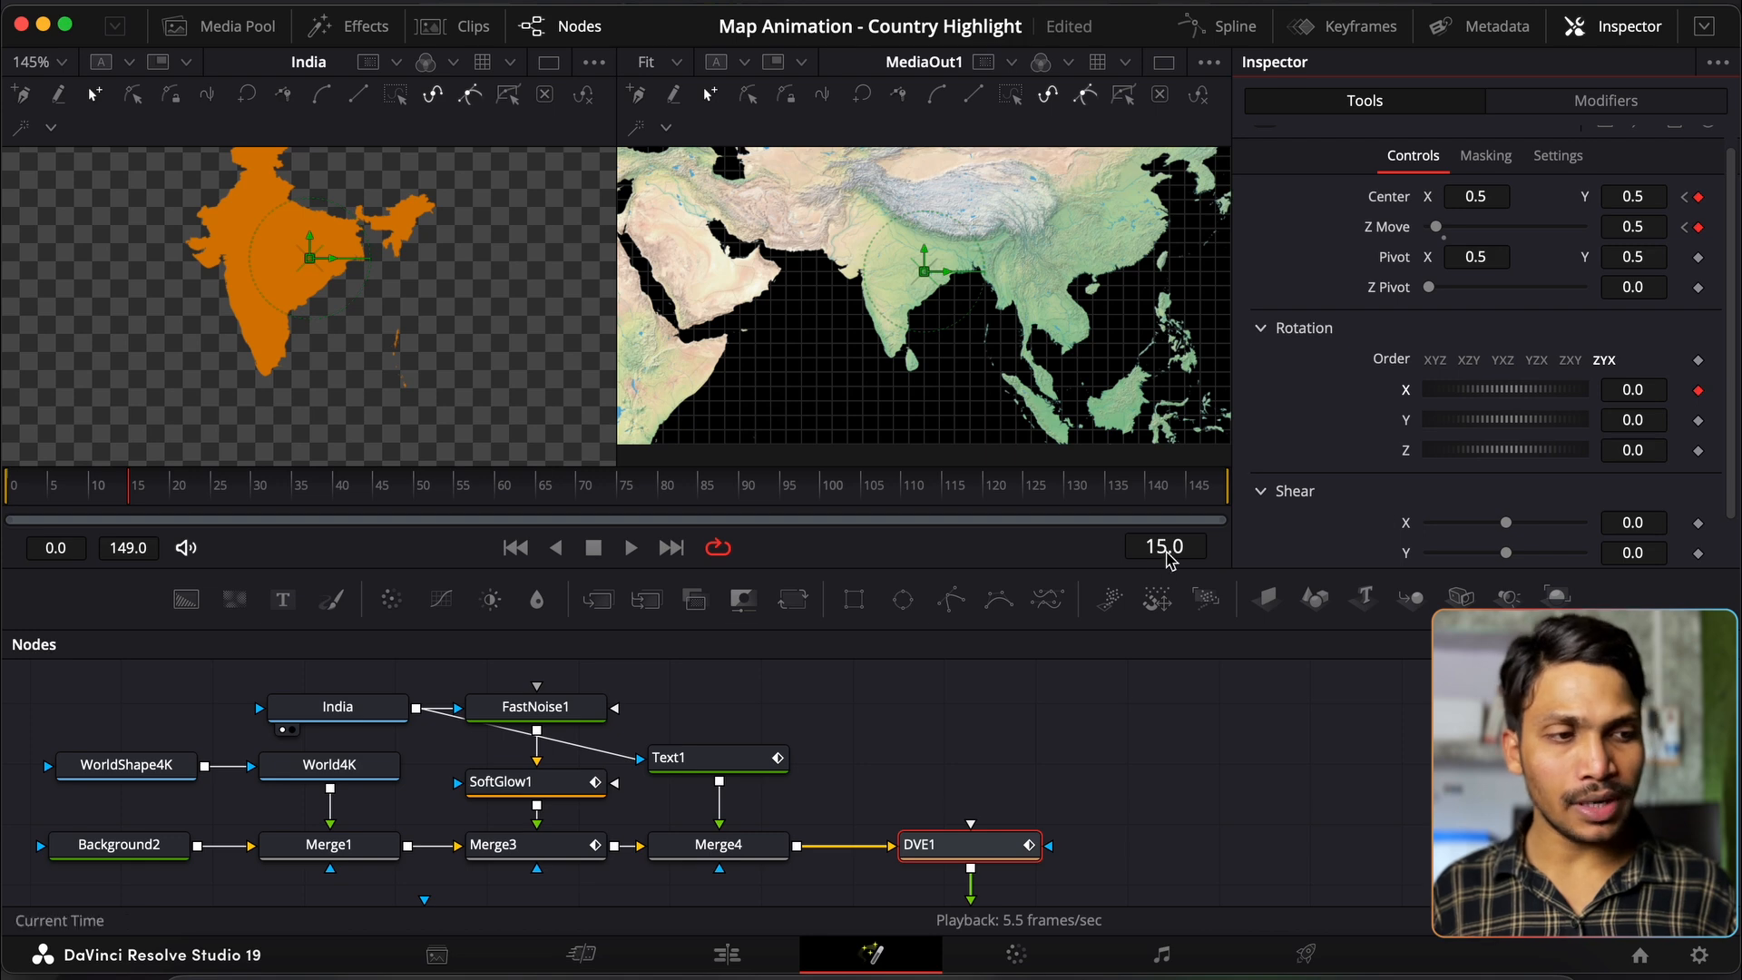
Step: Tilt the map to X rotation -30 at frame 60 and keyframe Y and Z rotation there
click(1170, 547)
text(75)
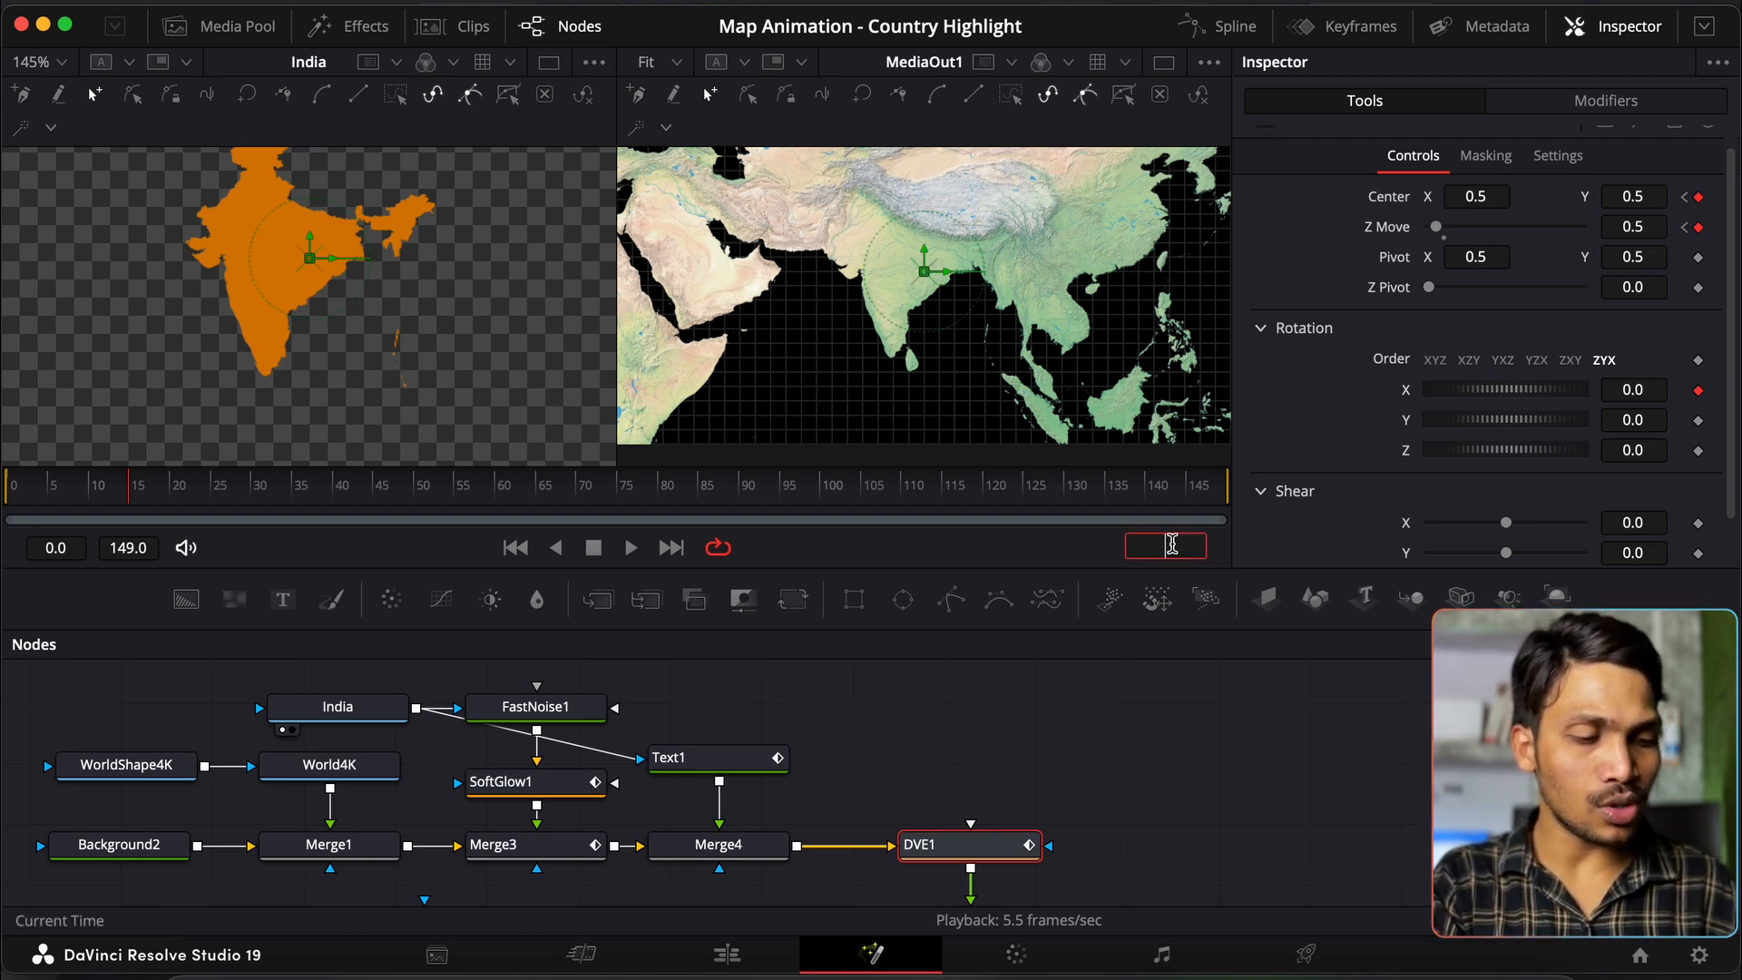
key(Return)
click(1643, 391)
key(BackSpace)
text(-30)
key(Tab)
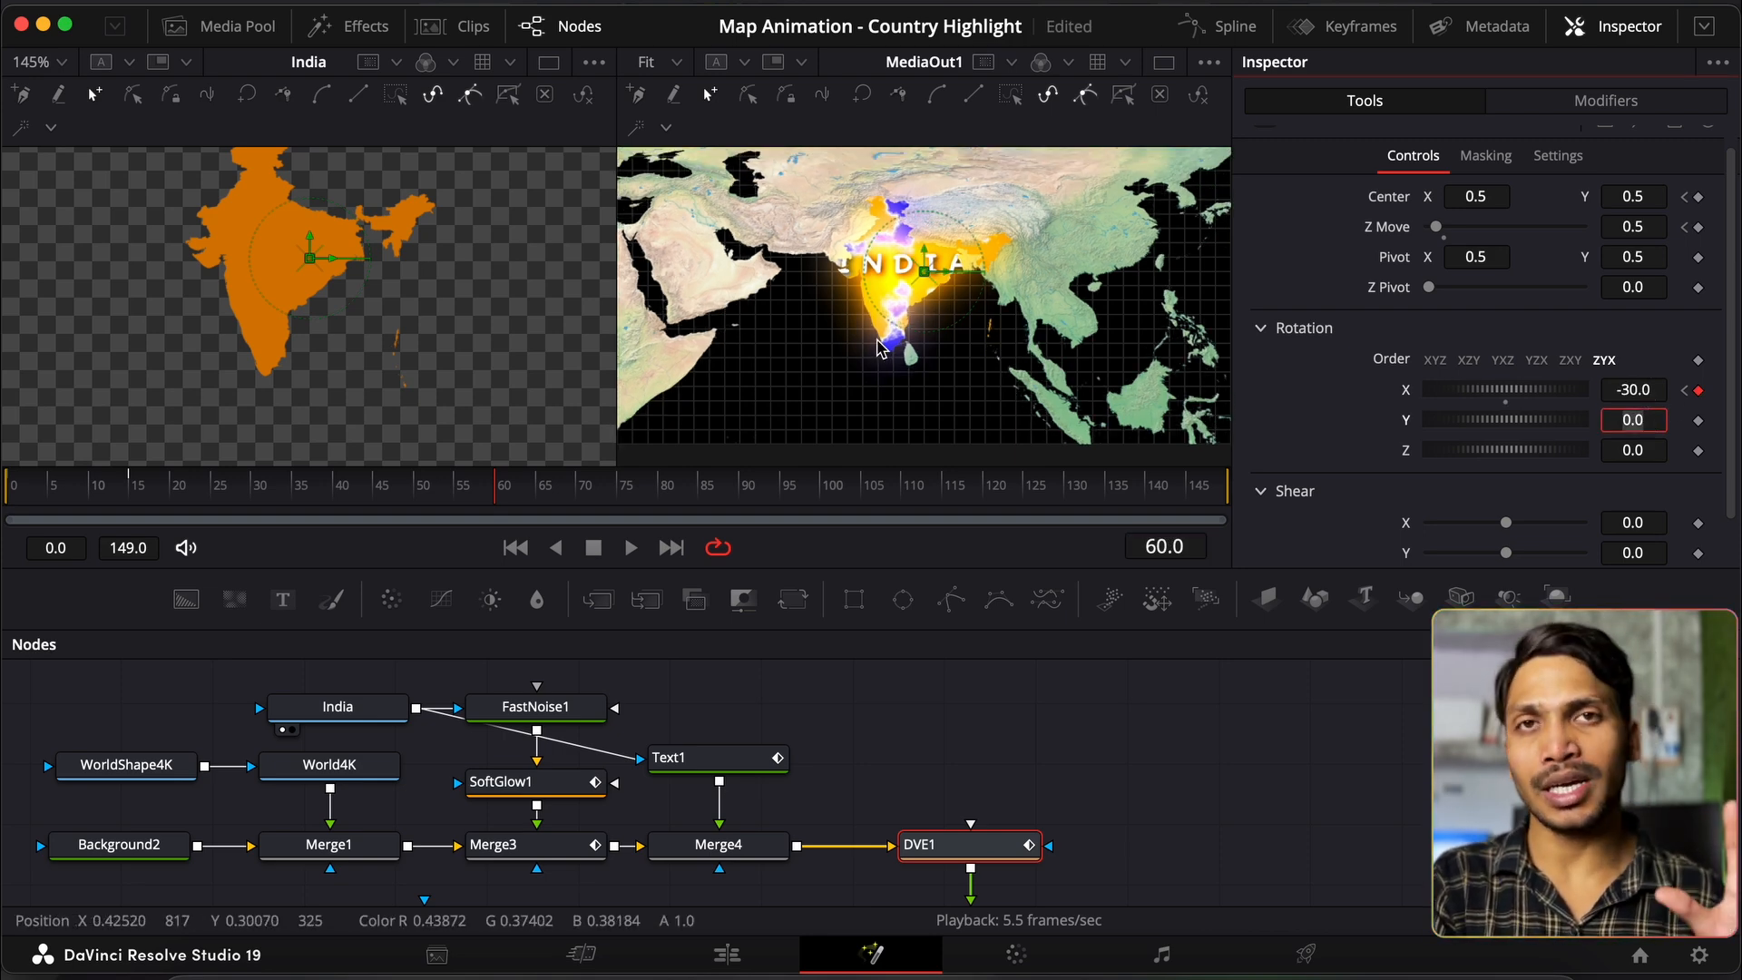
click(1699, 421)
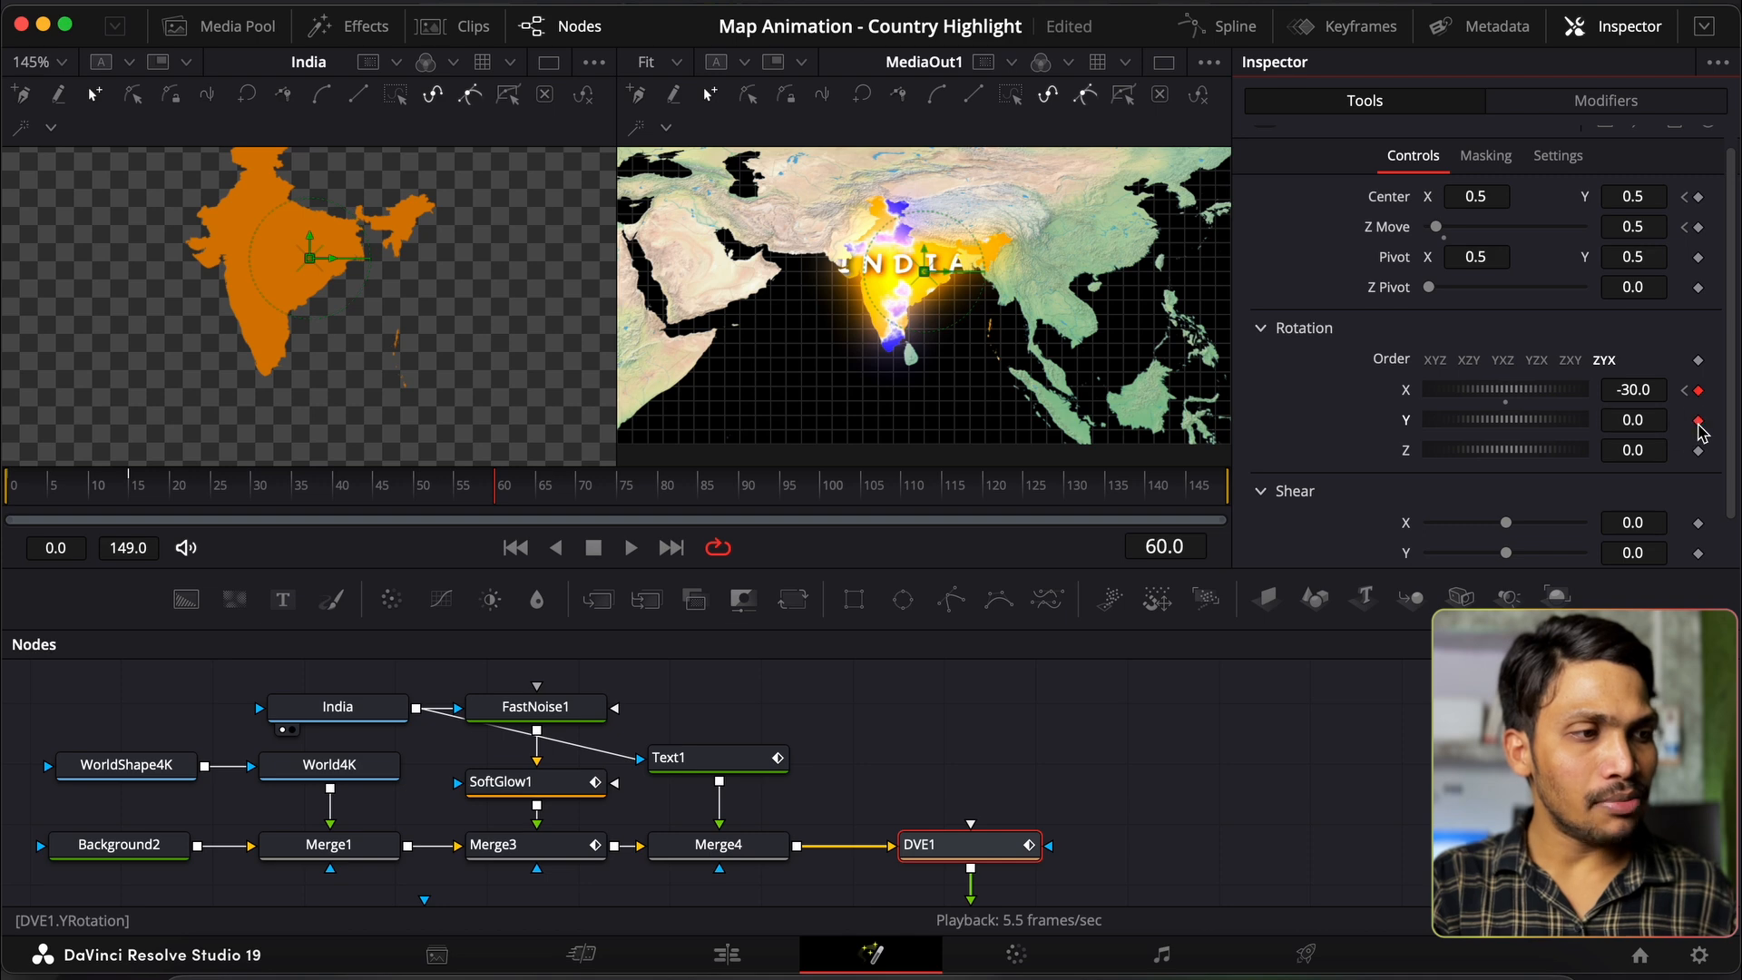
click(1699, 451)
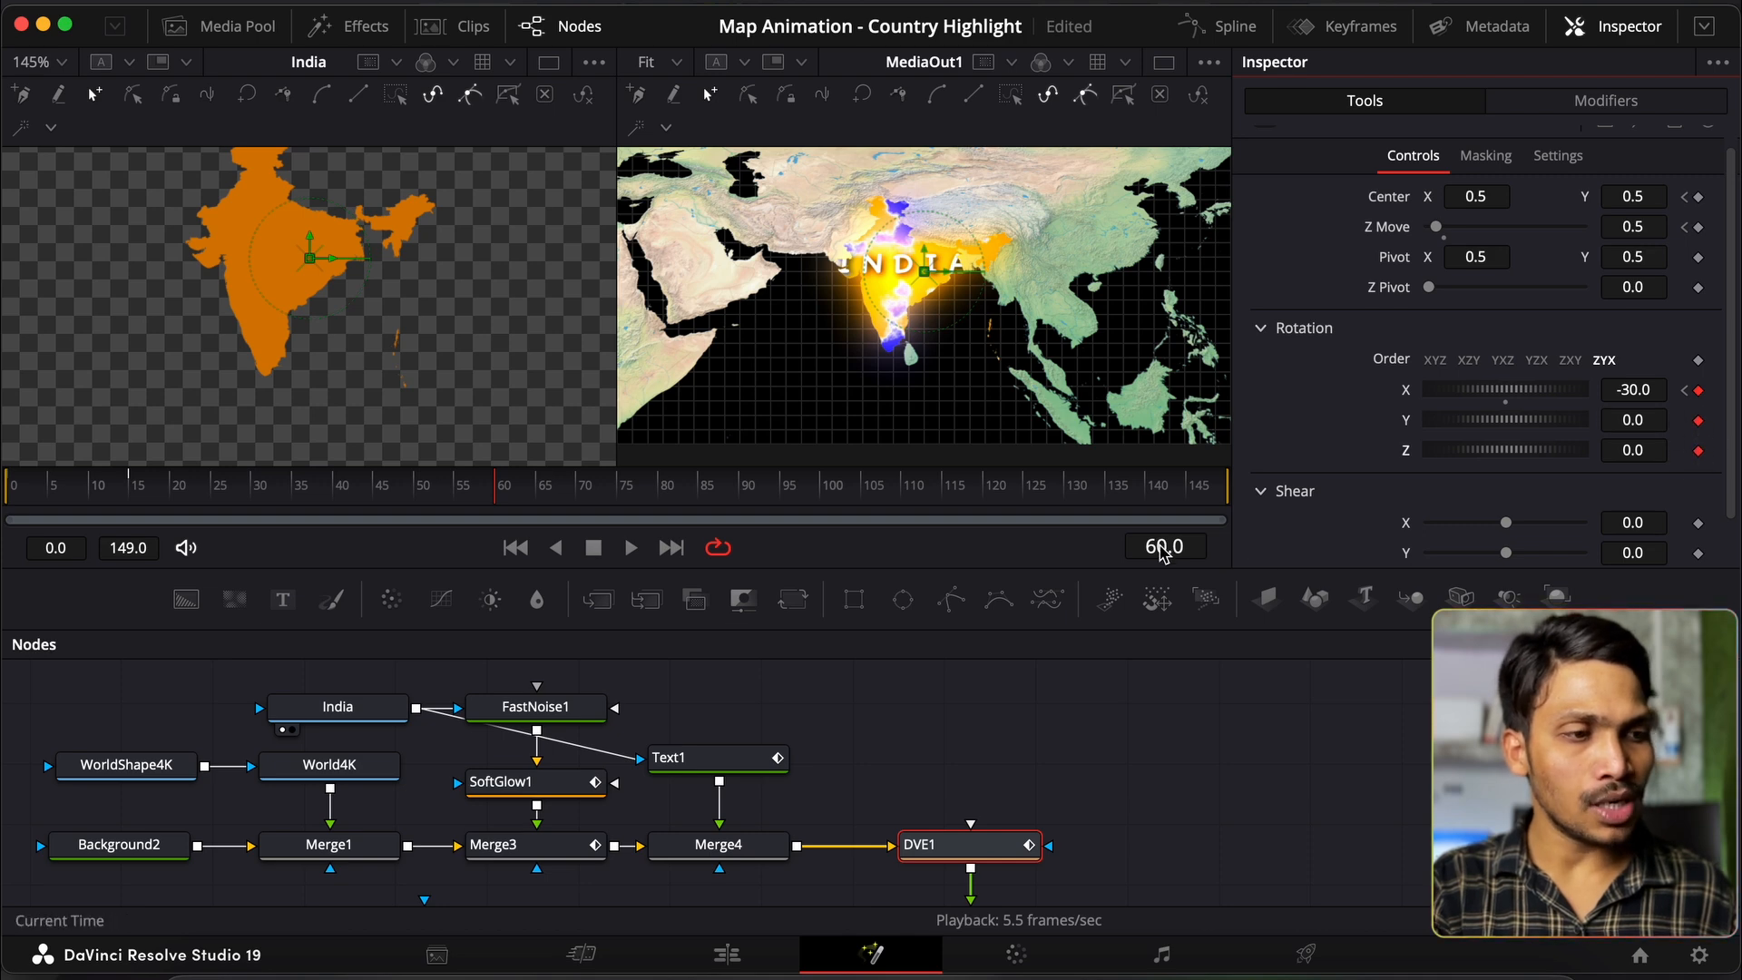
Step: At frame 105, turn the map sideways with Y and Z rotation (about -7.7 and -20.6)
click(1164, 547)
key(BackSpace)
text(105)
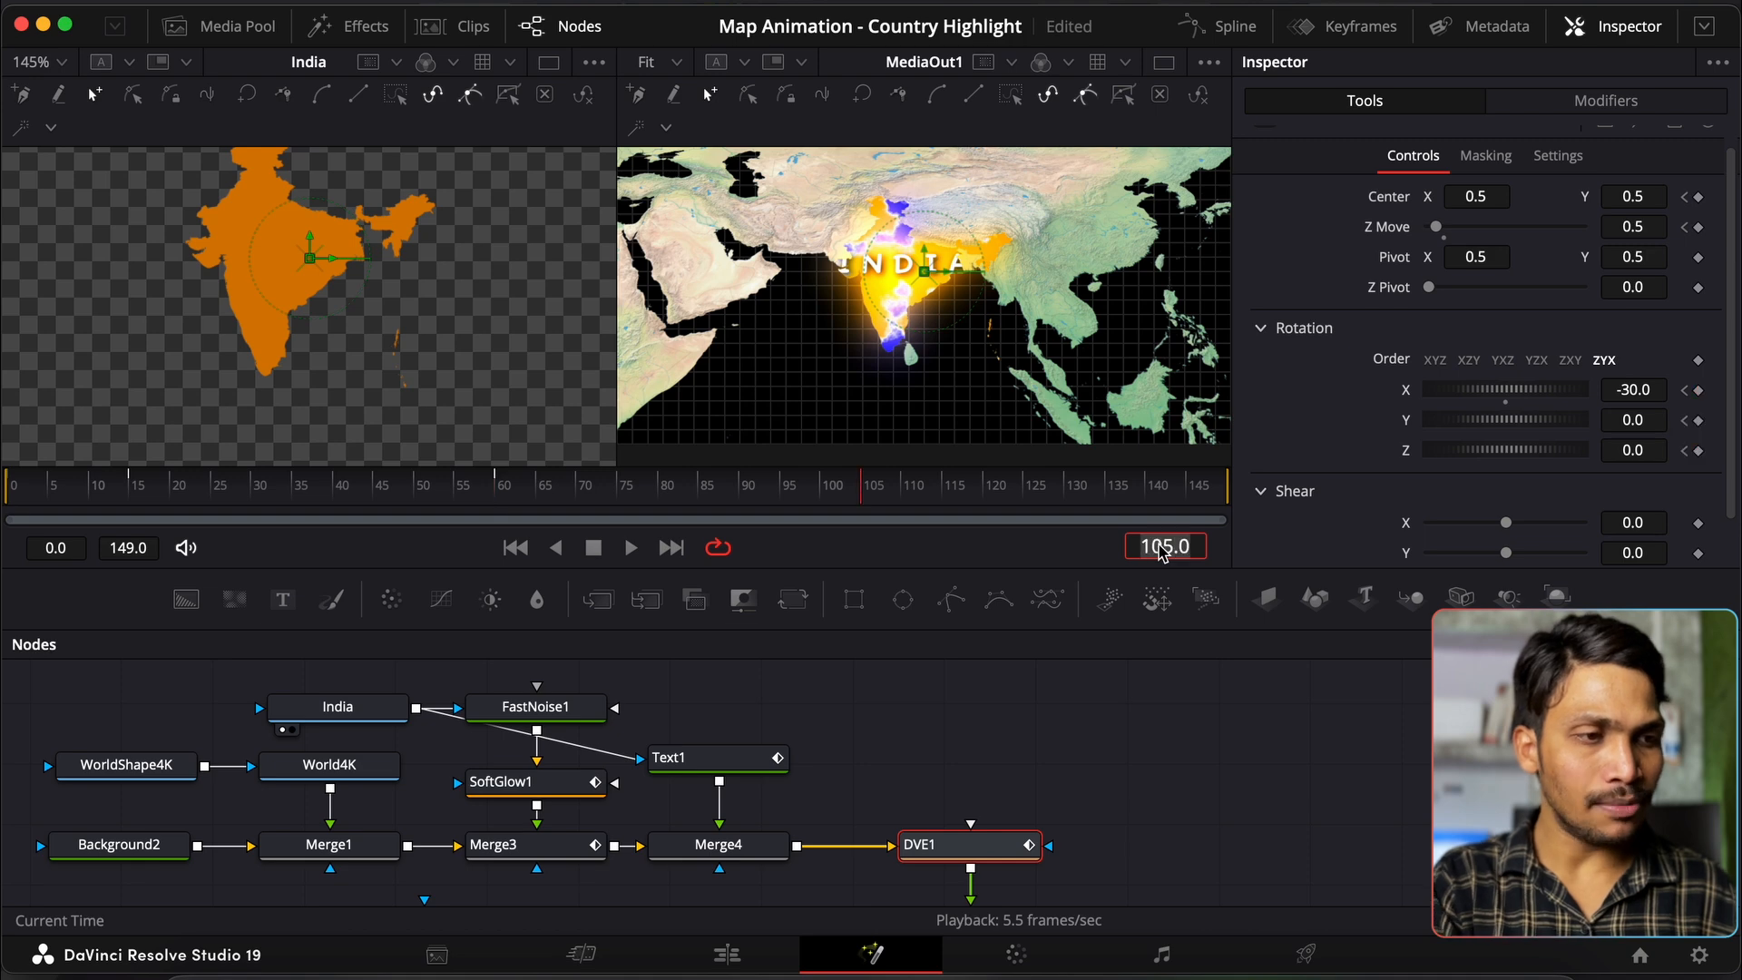
key(Return)
click(1647, 424)
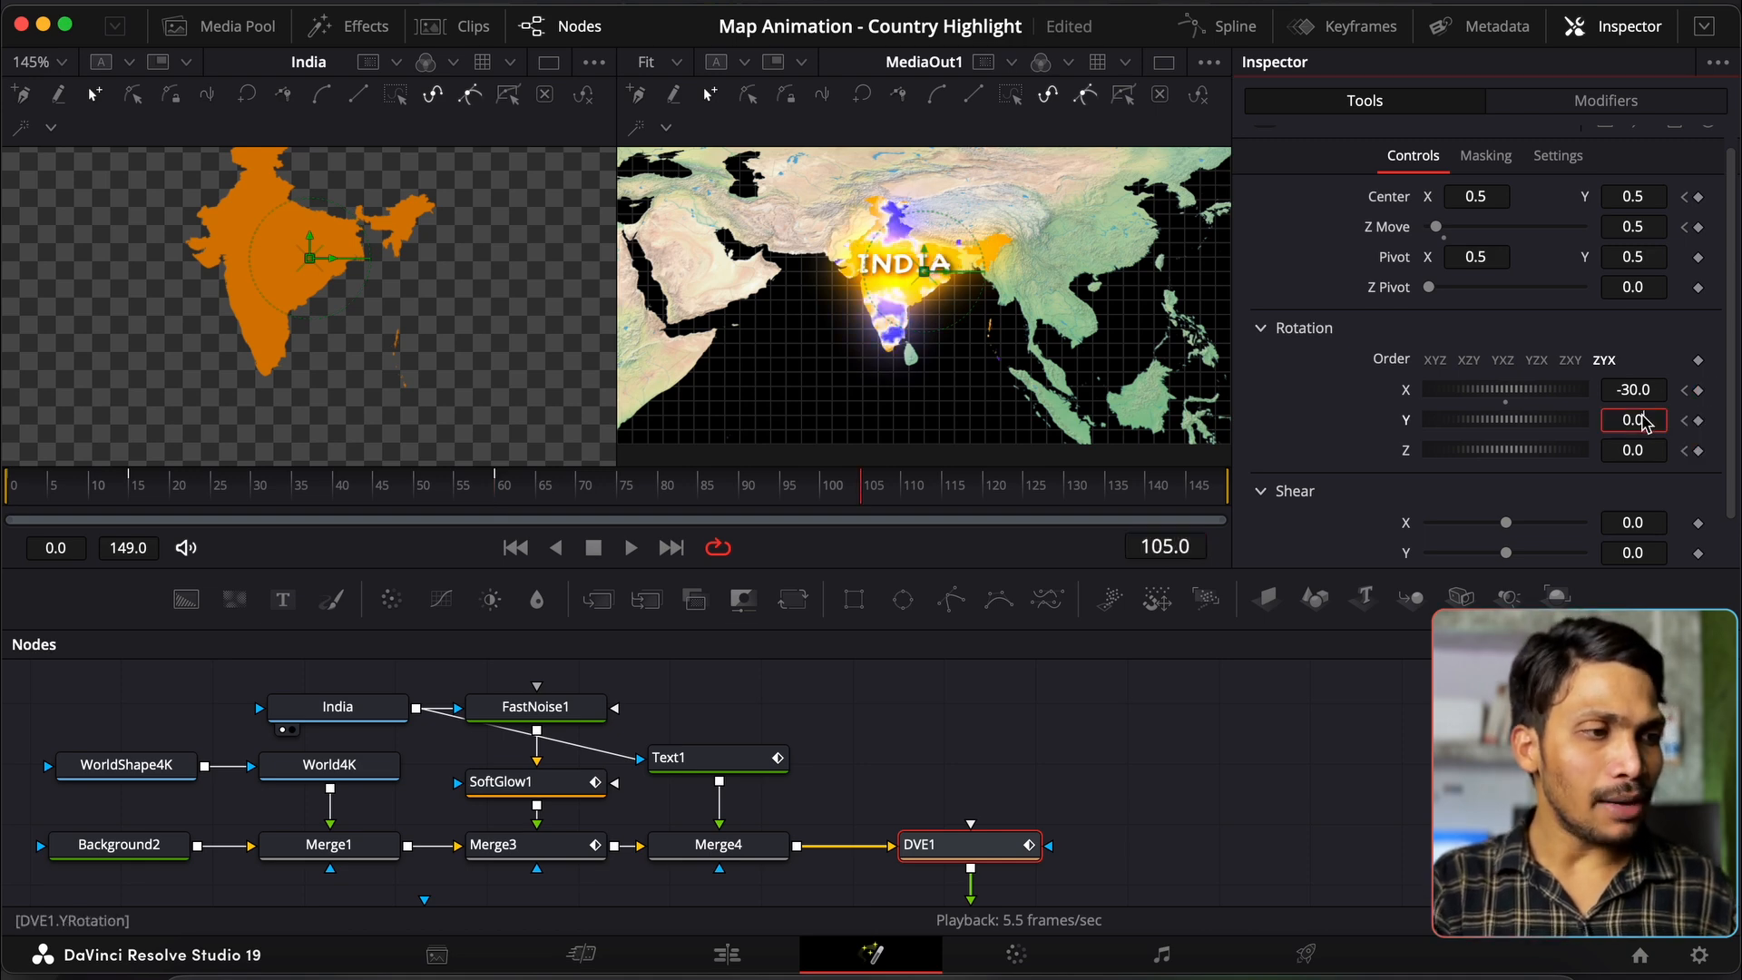
text(8)
key(Tab)
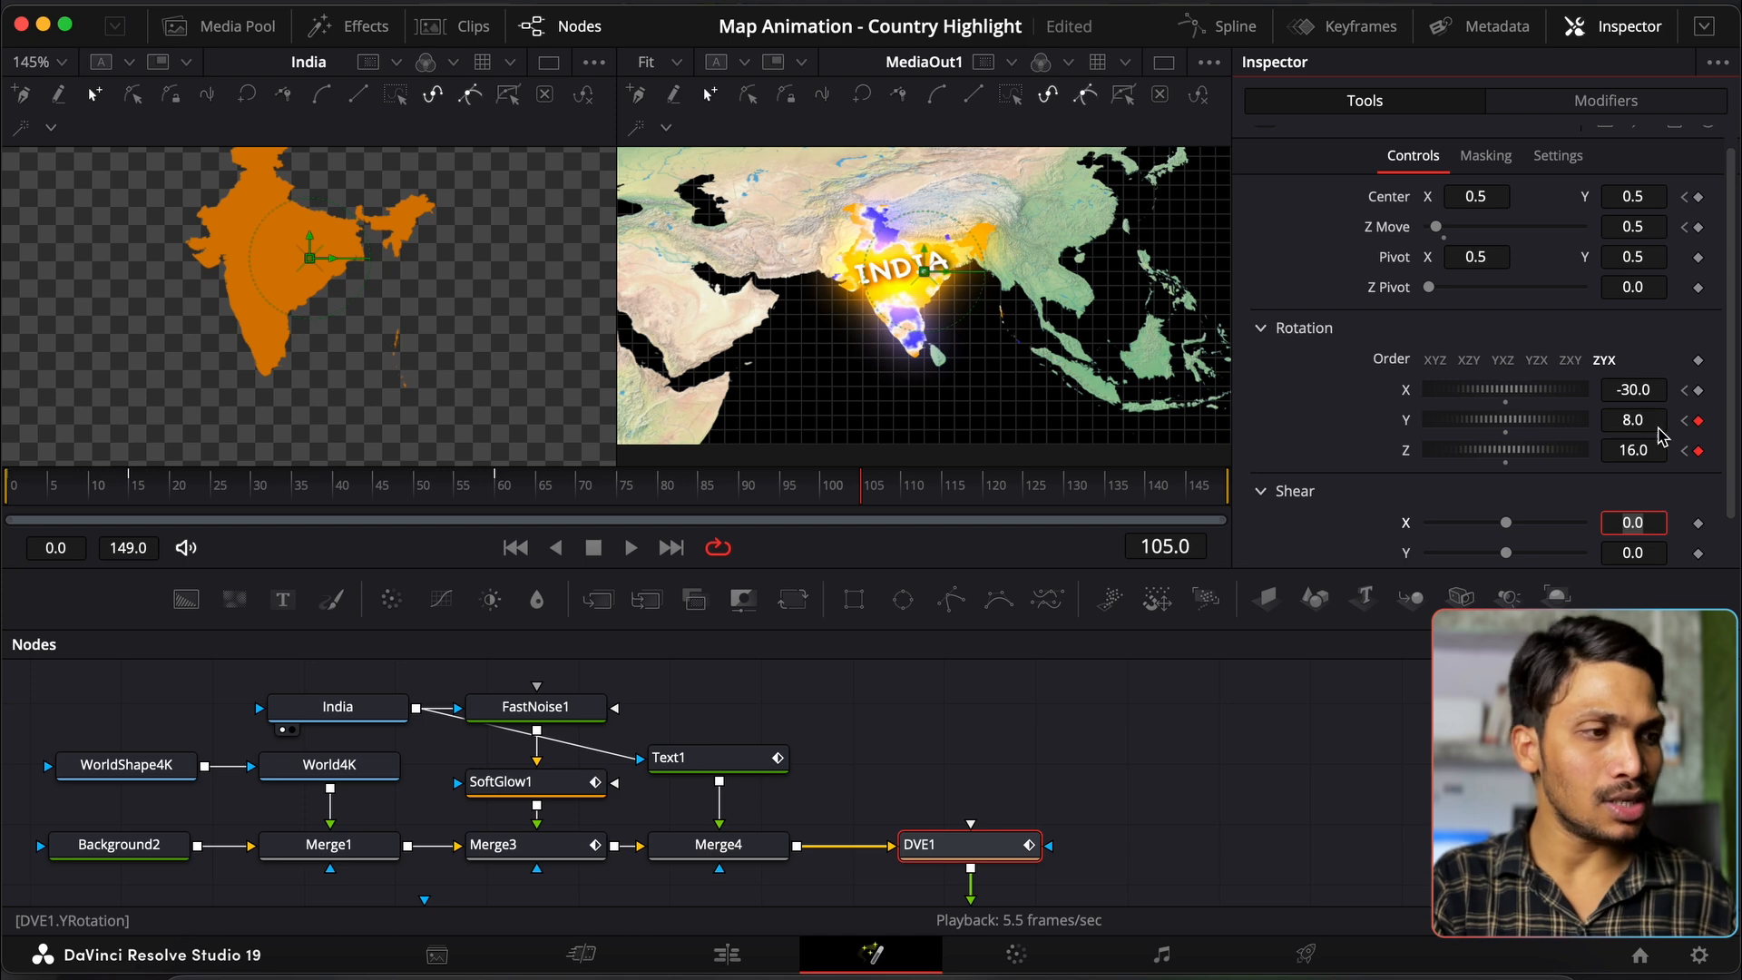
mouse_move(1527, 435)
mouse_down()
mouse_move(1499, 458)
mouse_move(1516, 420)
mouse_move(1525, 456)
mouse_up()
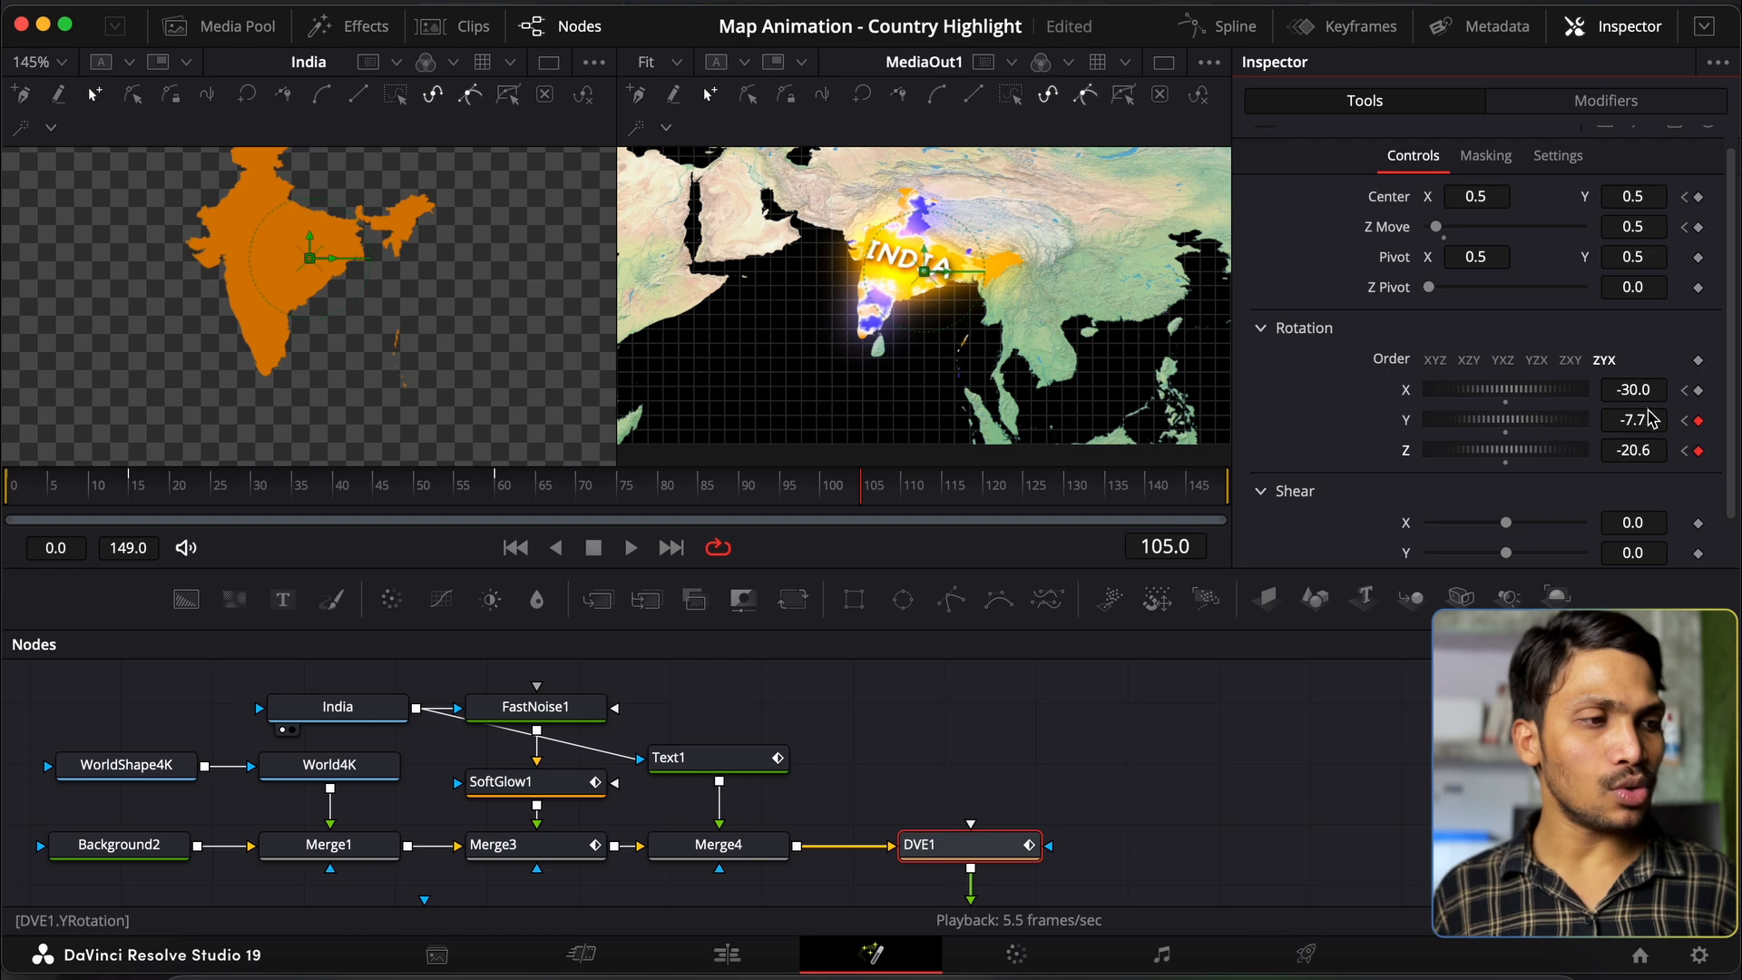
Step: At frame 105, set DVE1 rotation Y -10 and Z -20, and keyframe X
click(1652, 420)
text(-10)
key(Tab)
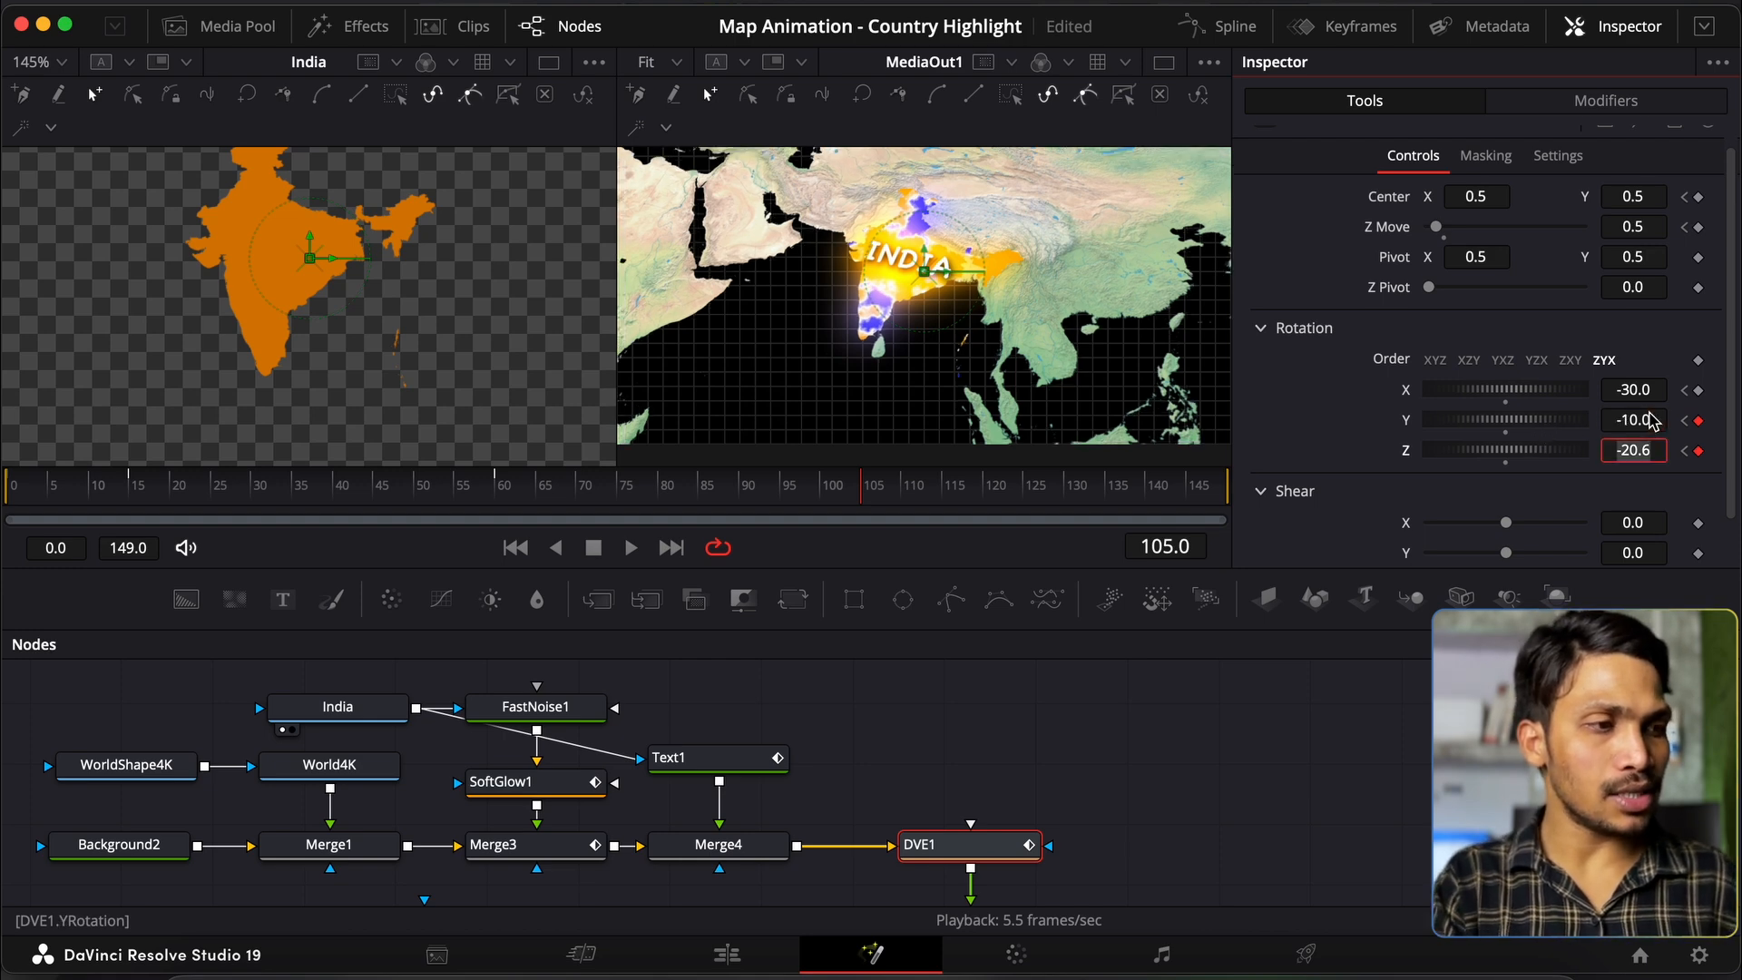
text(-20)
key(Tab)
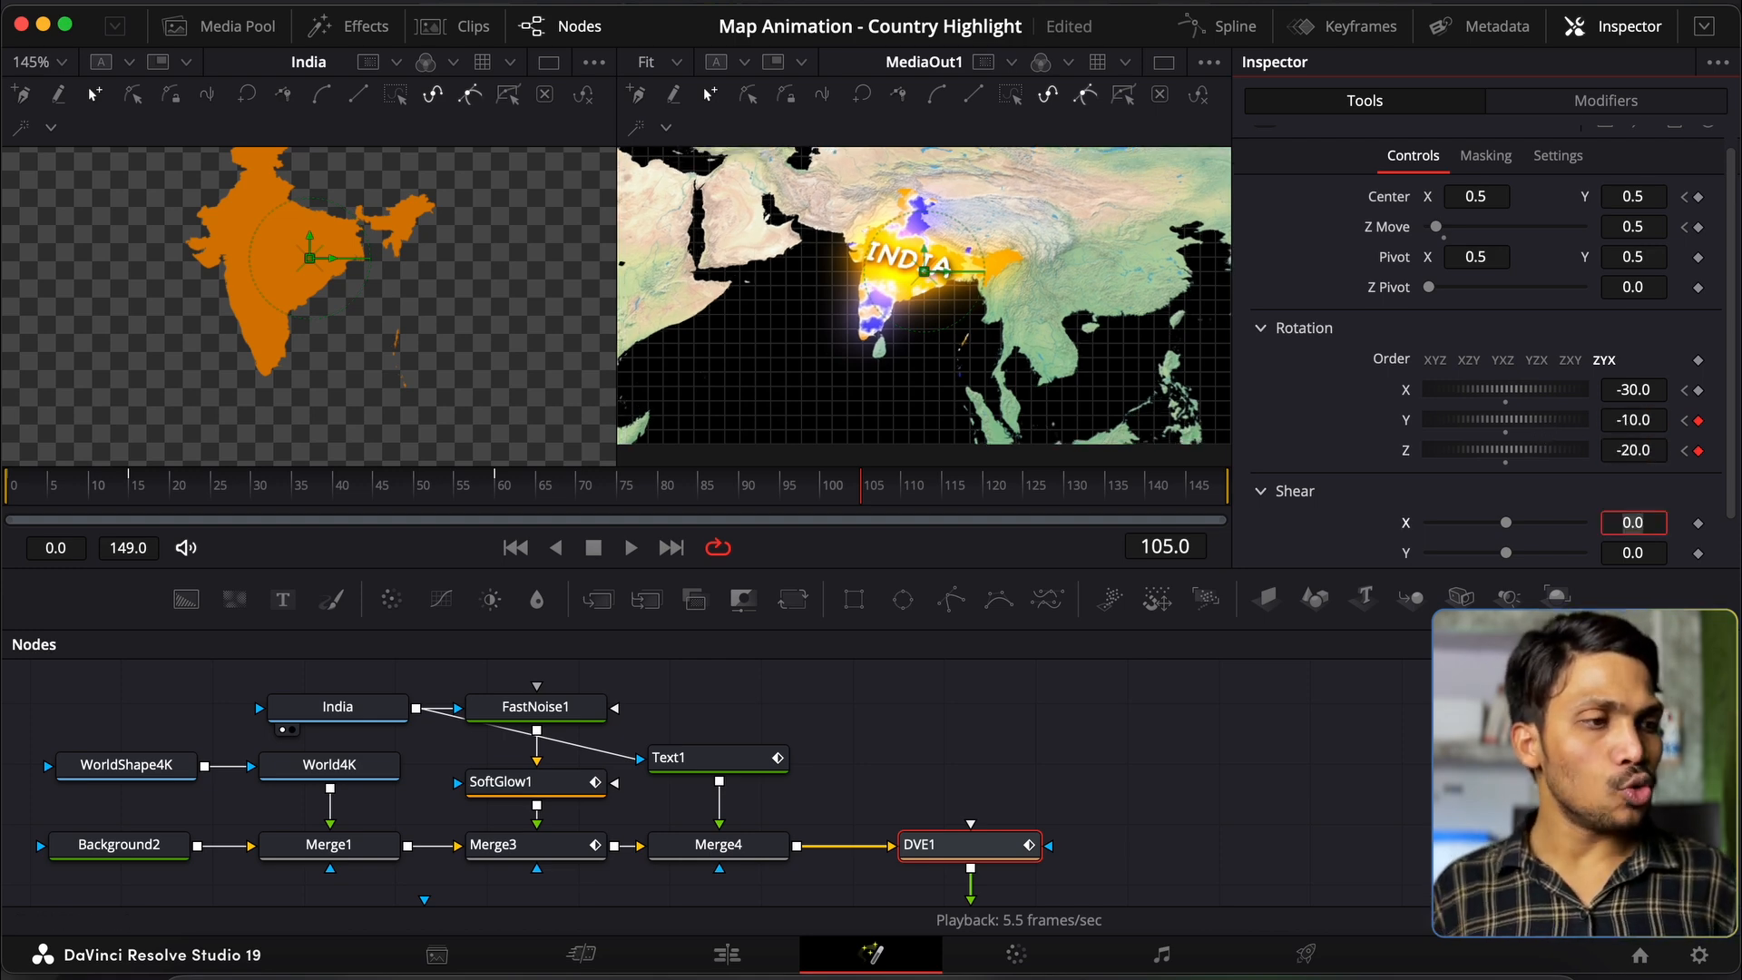
click(1700, 391)
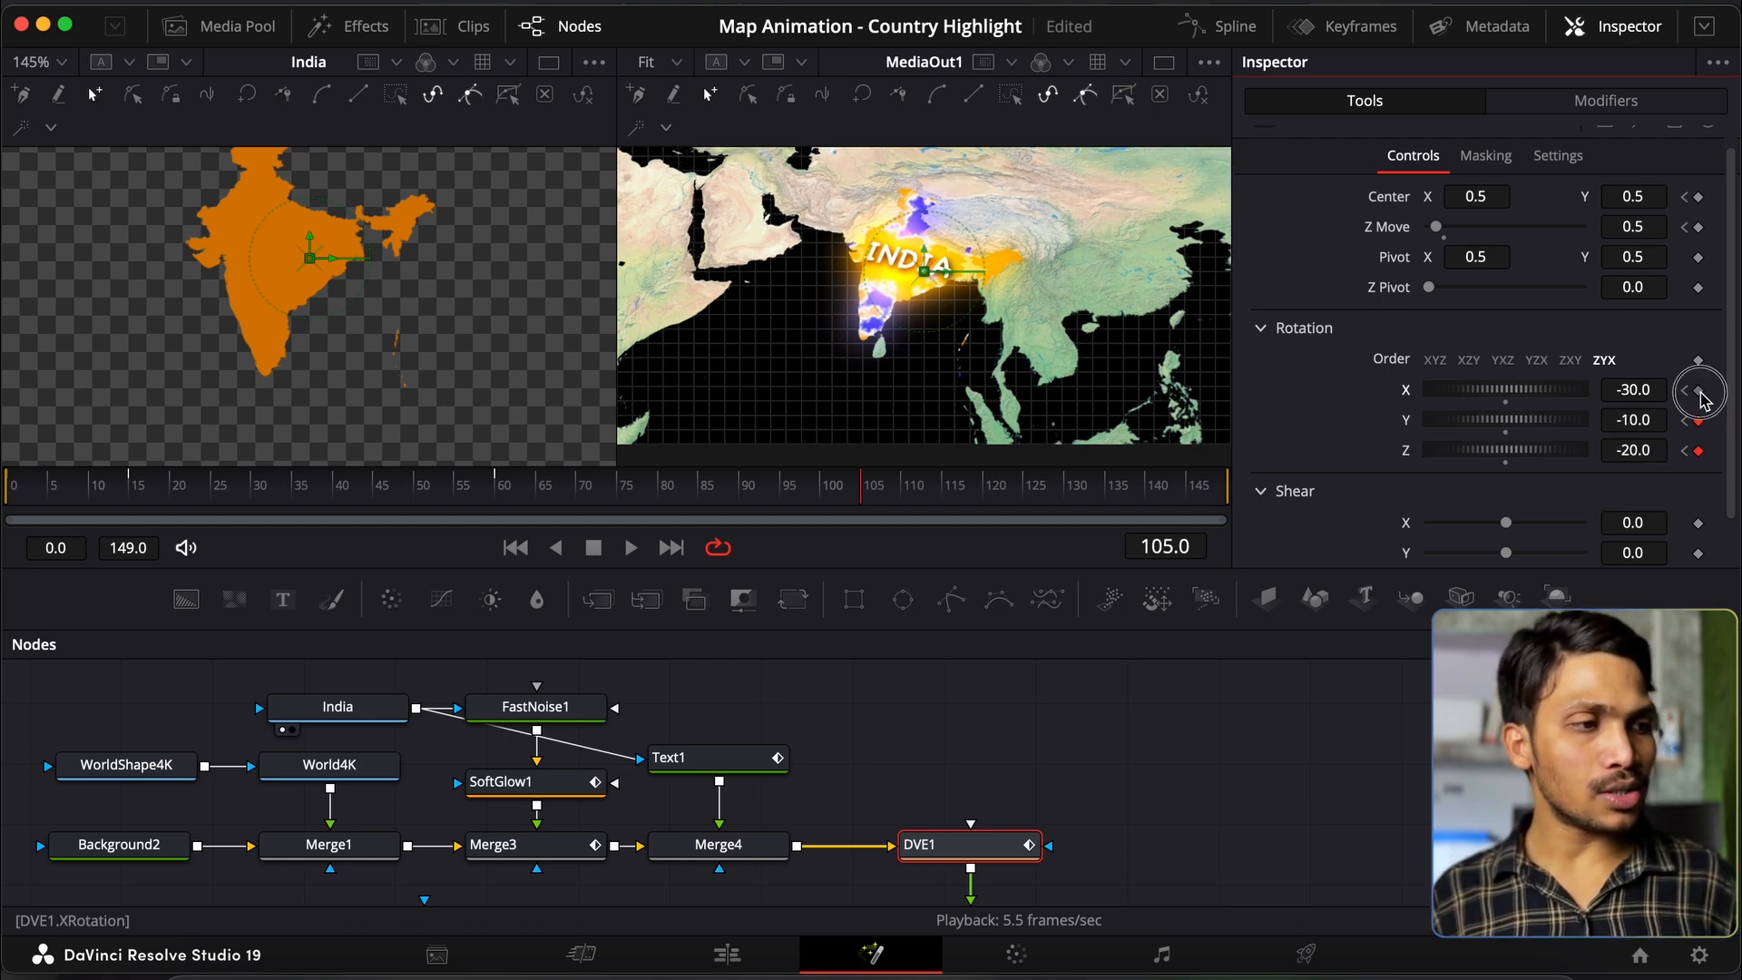
Step: At frame 149, keyframe X rotation and set Y to 10 and Z to 30
click(1182, 548)
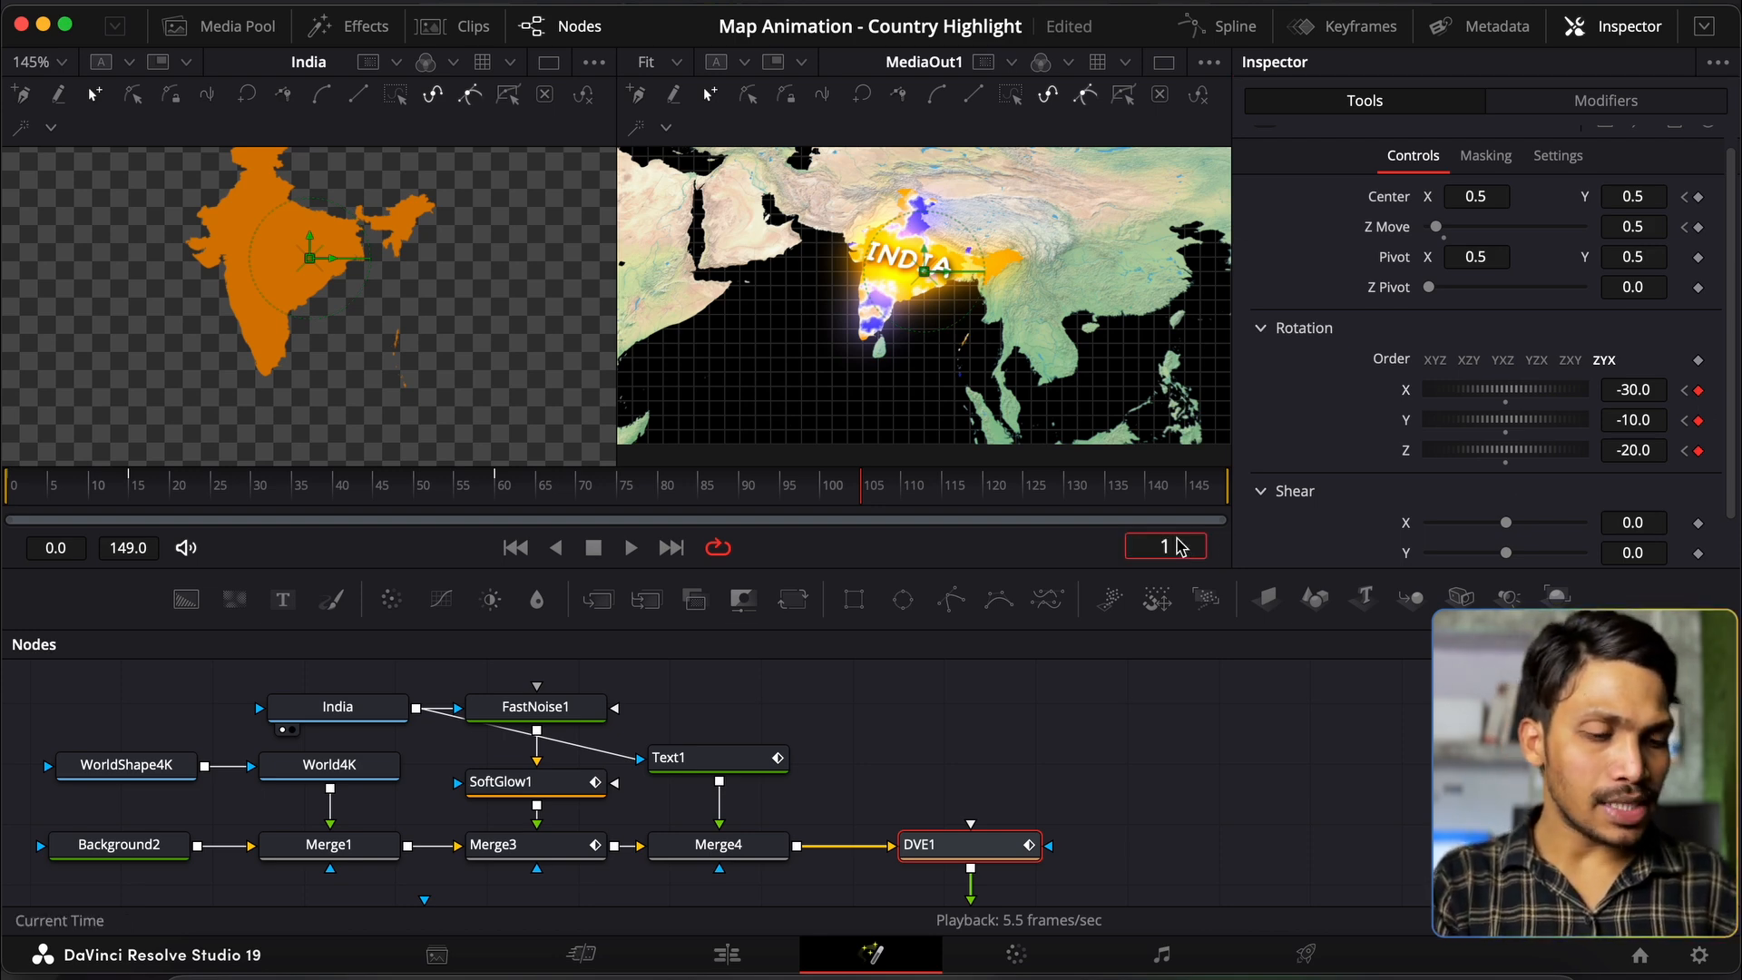
text(149)
key(Return)
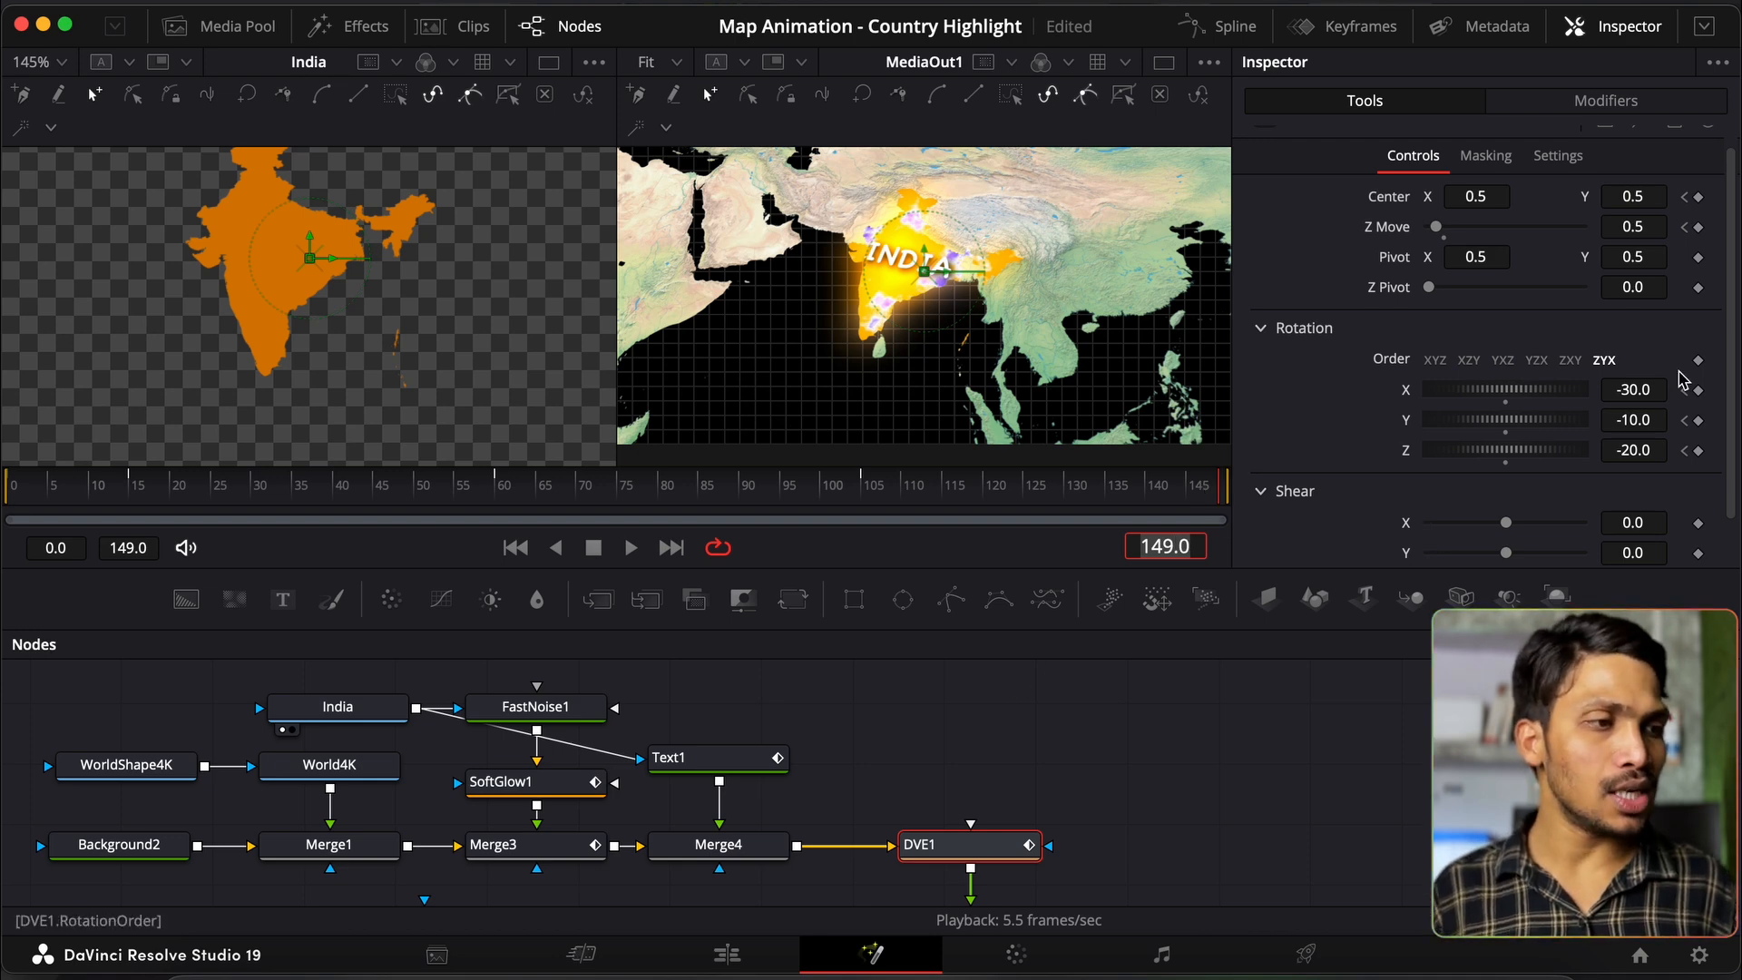
click(1699, 389)
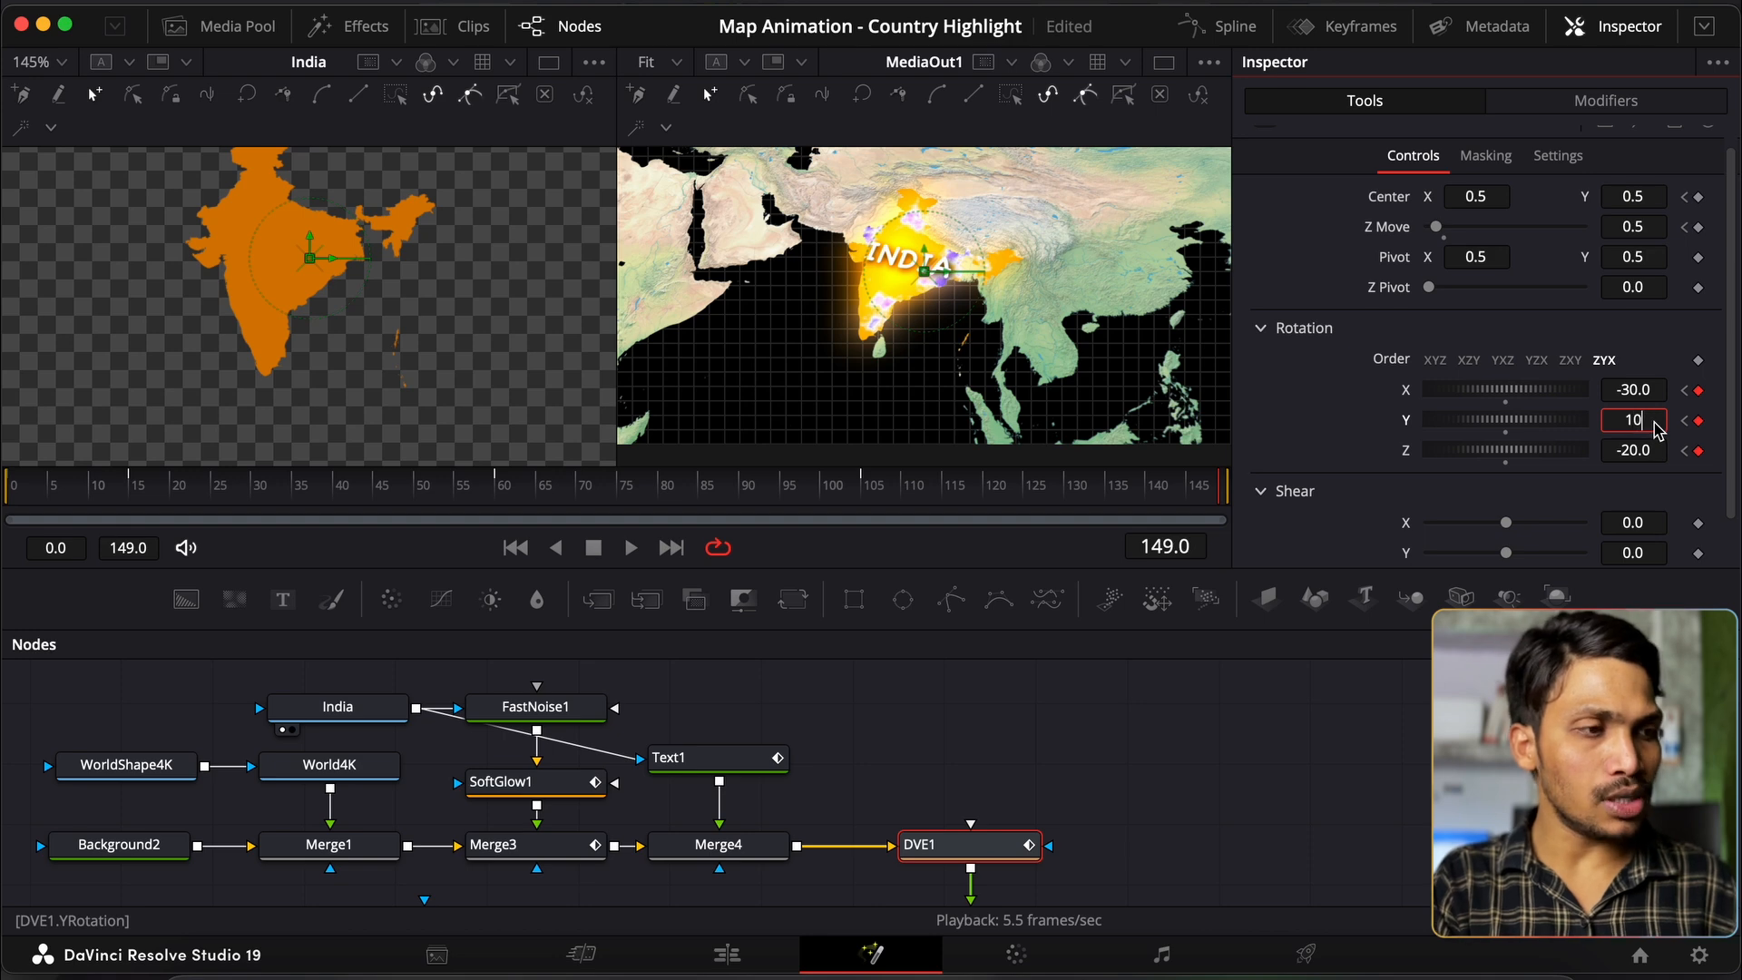
click(1659, 430)
text(10)
key(Tab)
text(30)
key(Tab)
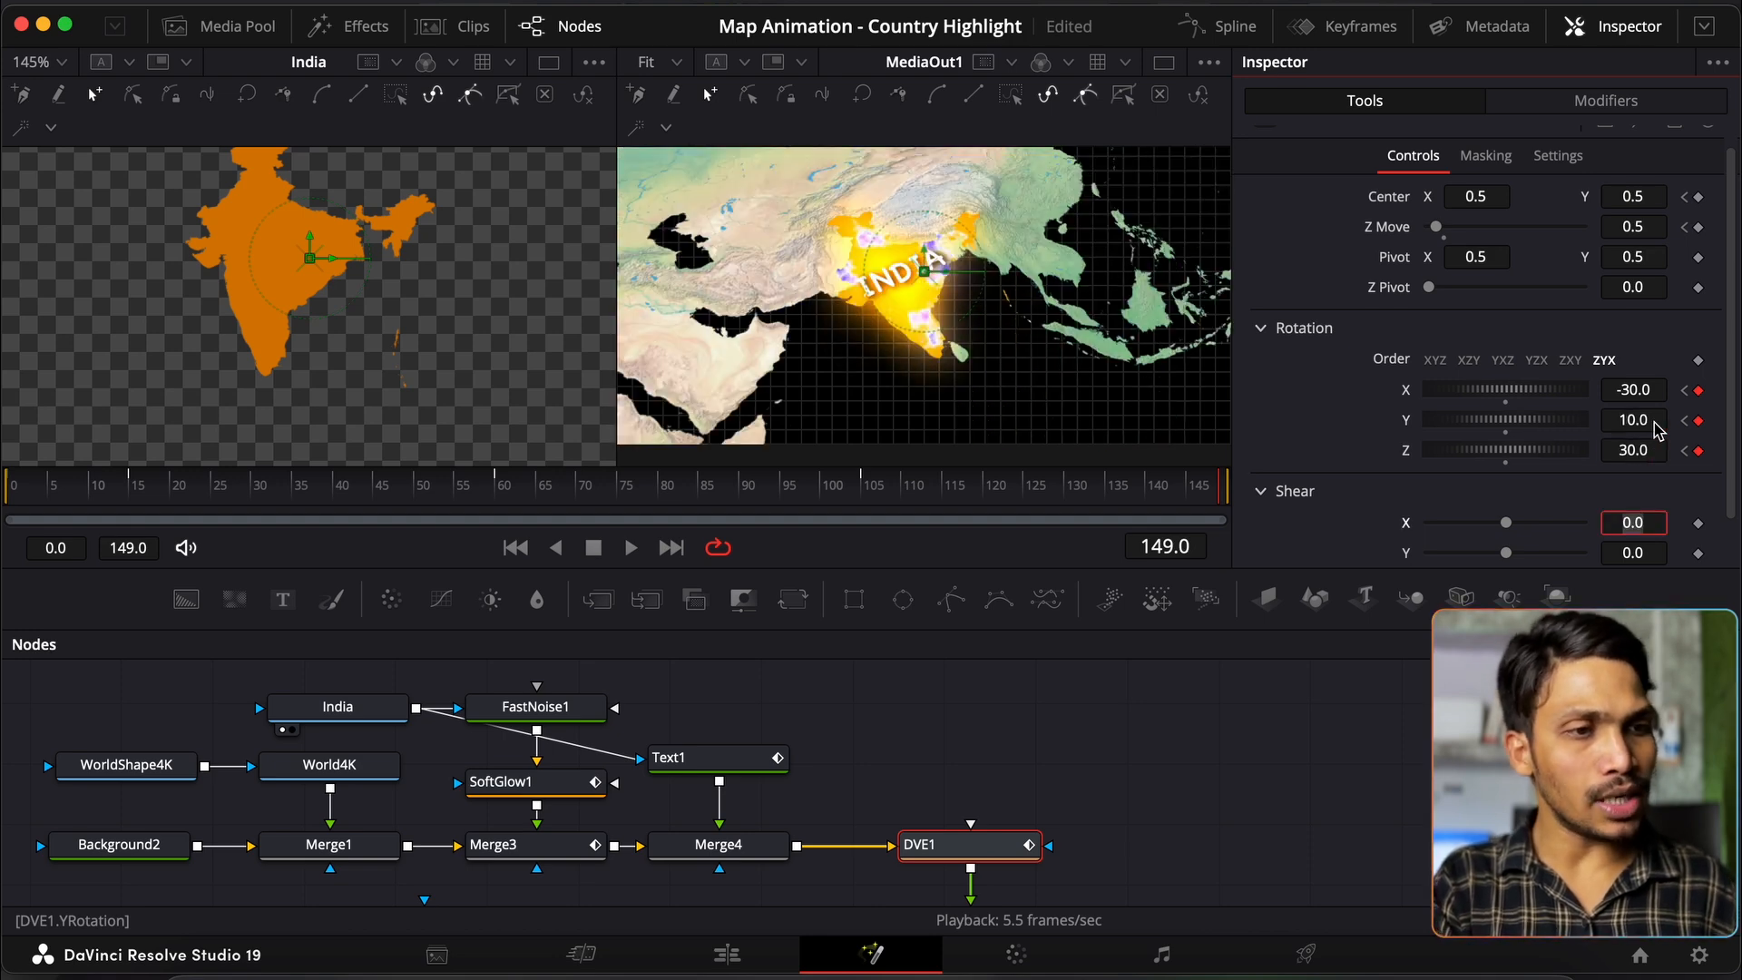
Step: Try X rotation 30, revert it to -30, and scrub to preview the camera rotation
click(1641, 395)
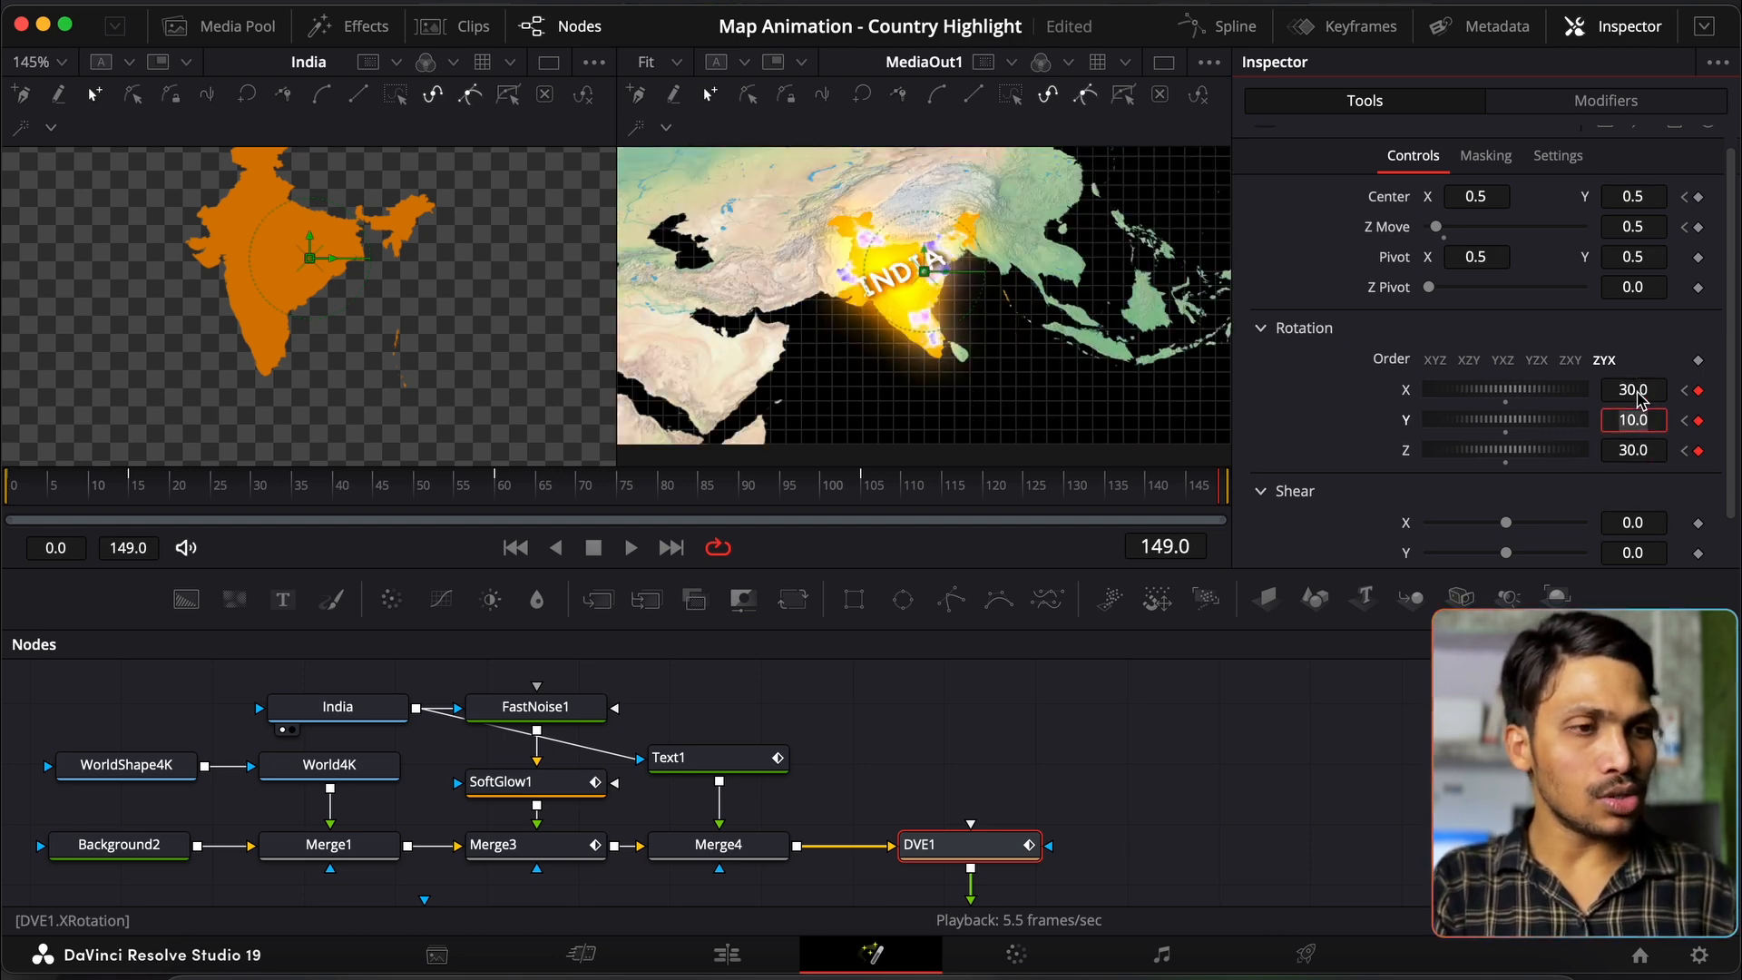
text(30)
key(Tab)
click(1641, 397)
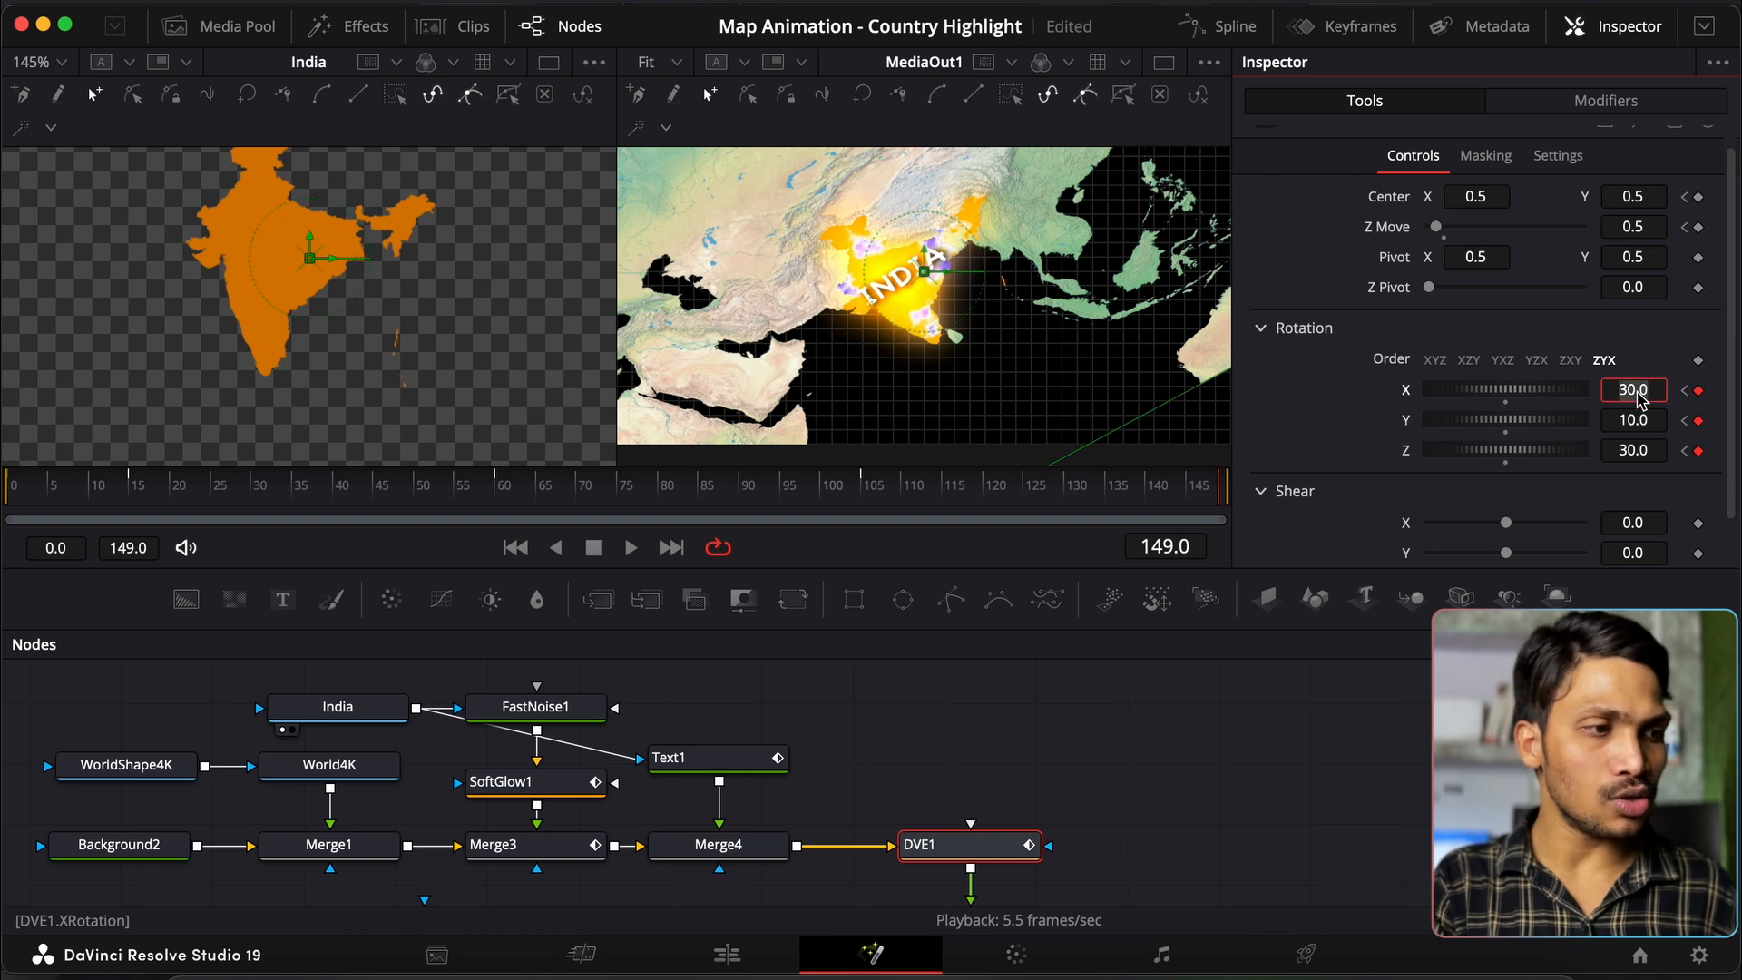
text(-30)
key(Tab)
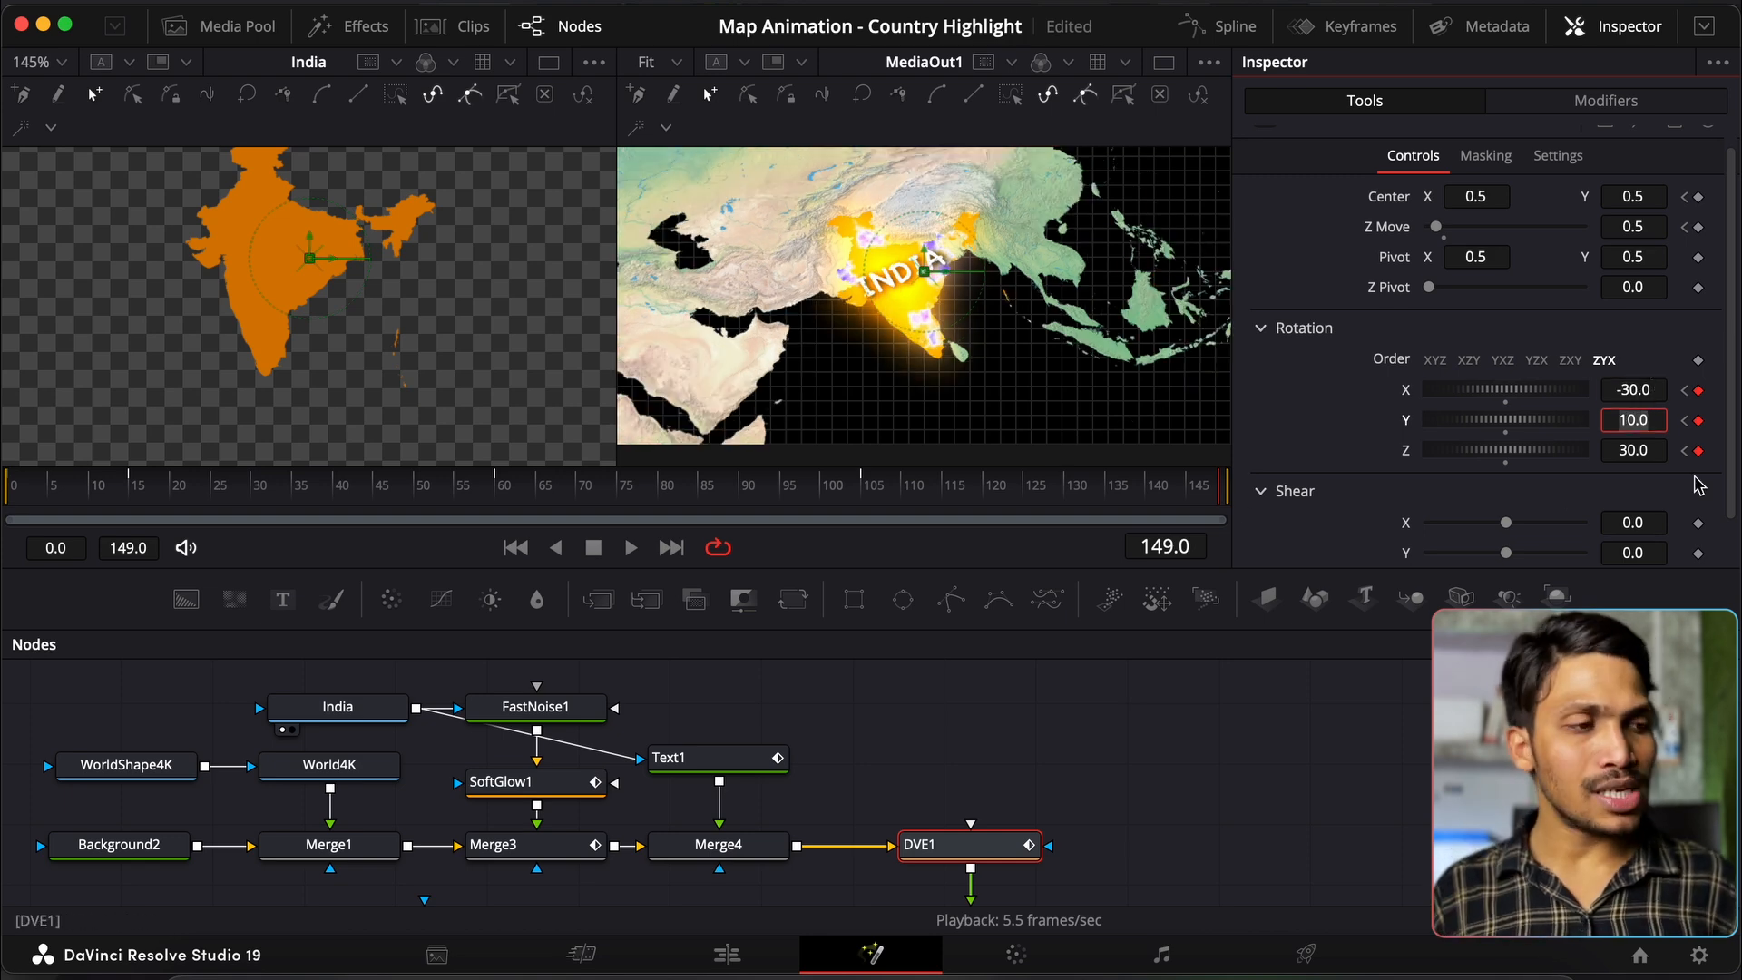
drag(69, 495, 1159, 498)
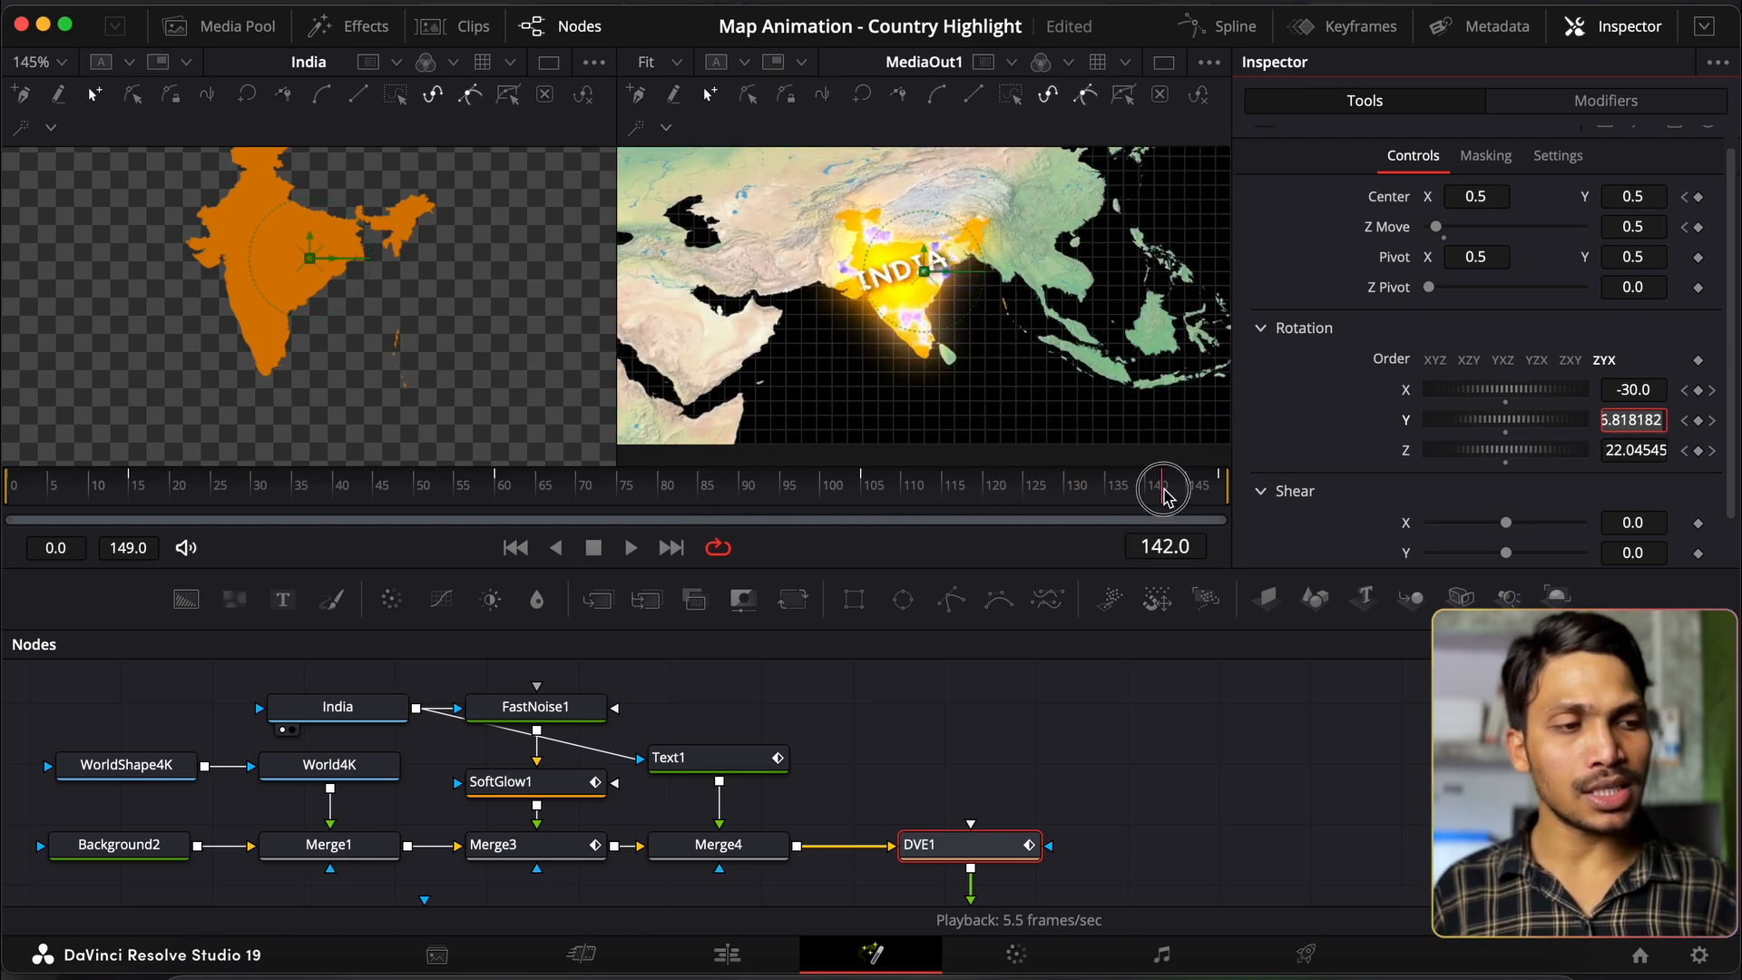
Step: On the Edit page, extend the Fusion clip so the composition runs to frame 233
key(shift+4)
scroll(1075, 824, right, 6)
scroll(1093, 813, left, 6)
scroll(1401, 732, right, 4)
drag(1341, 733, 1738, 713)
Step: At frame 149, keyframe DVE1's Center and Z Move
click(873, 954)
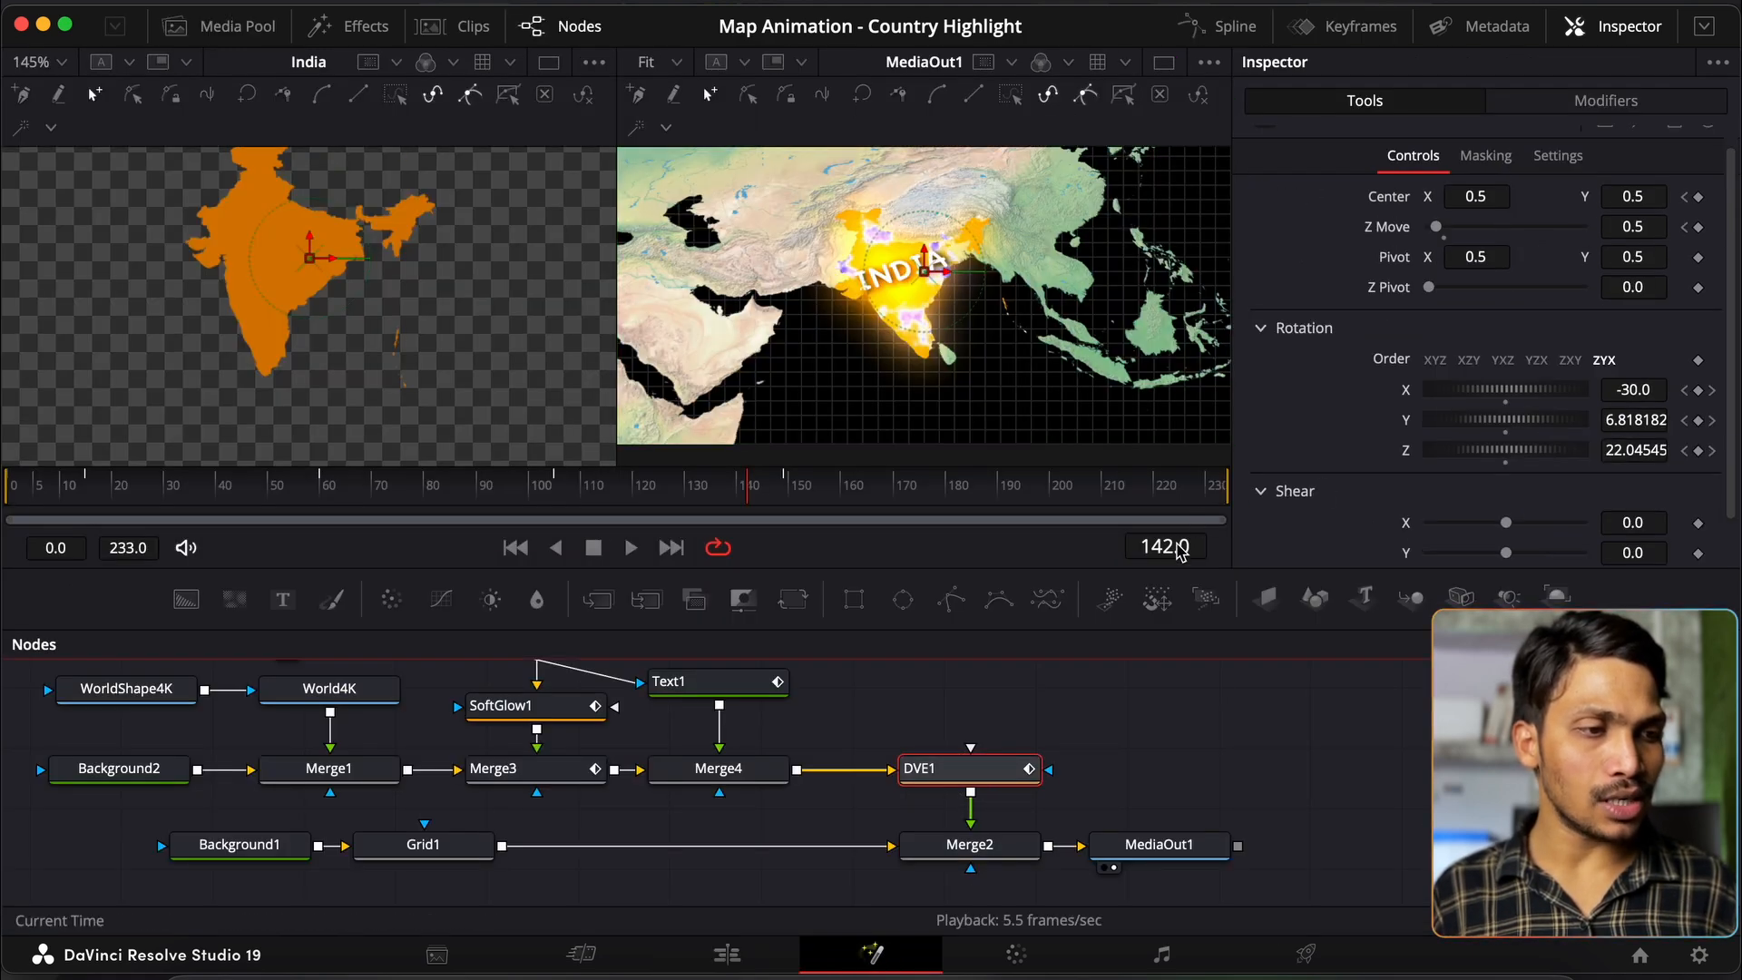
click(1171, 547)
text(149)
key(Return)
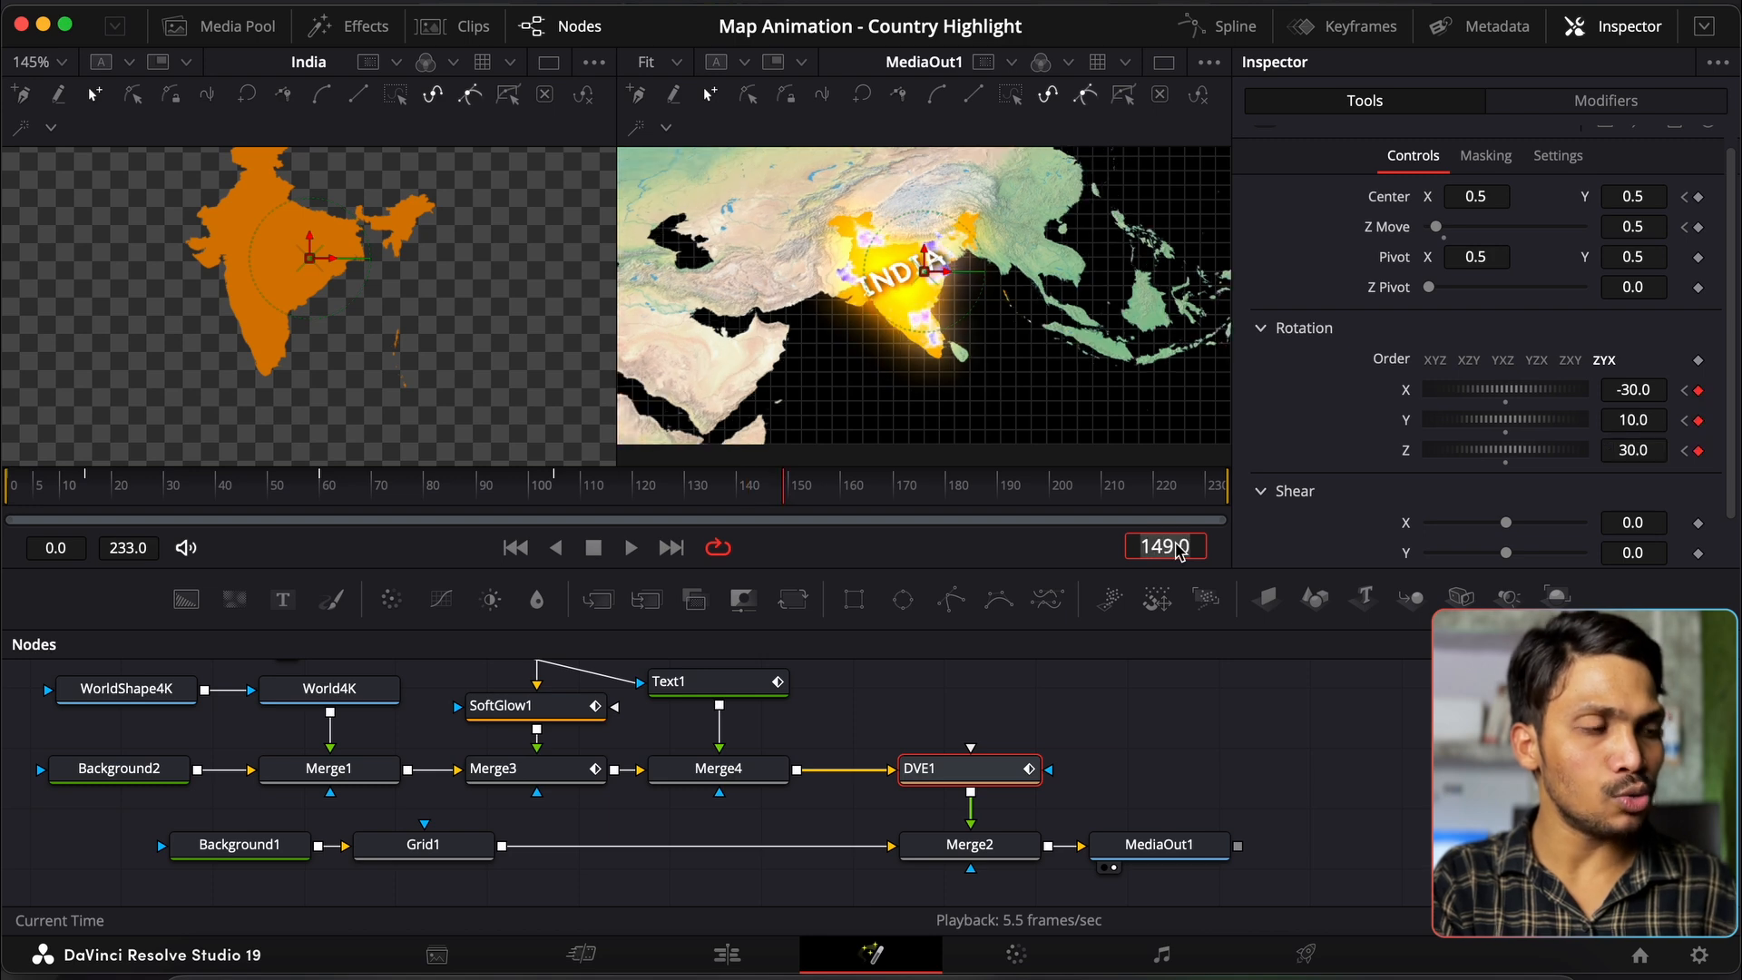
click(1699, 197)
click(1699, 227)
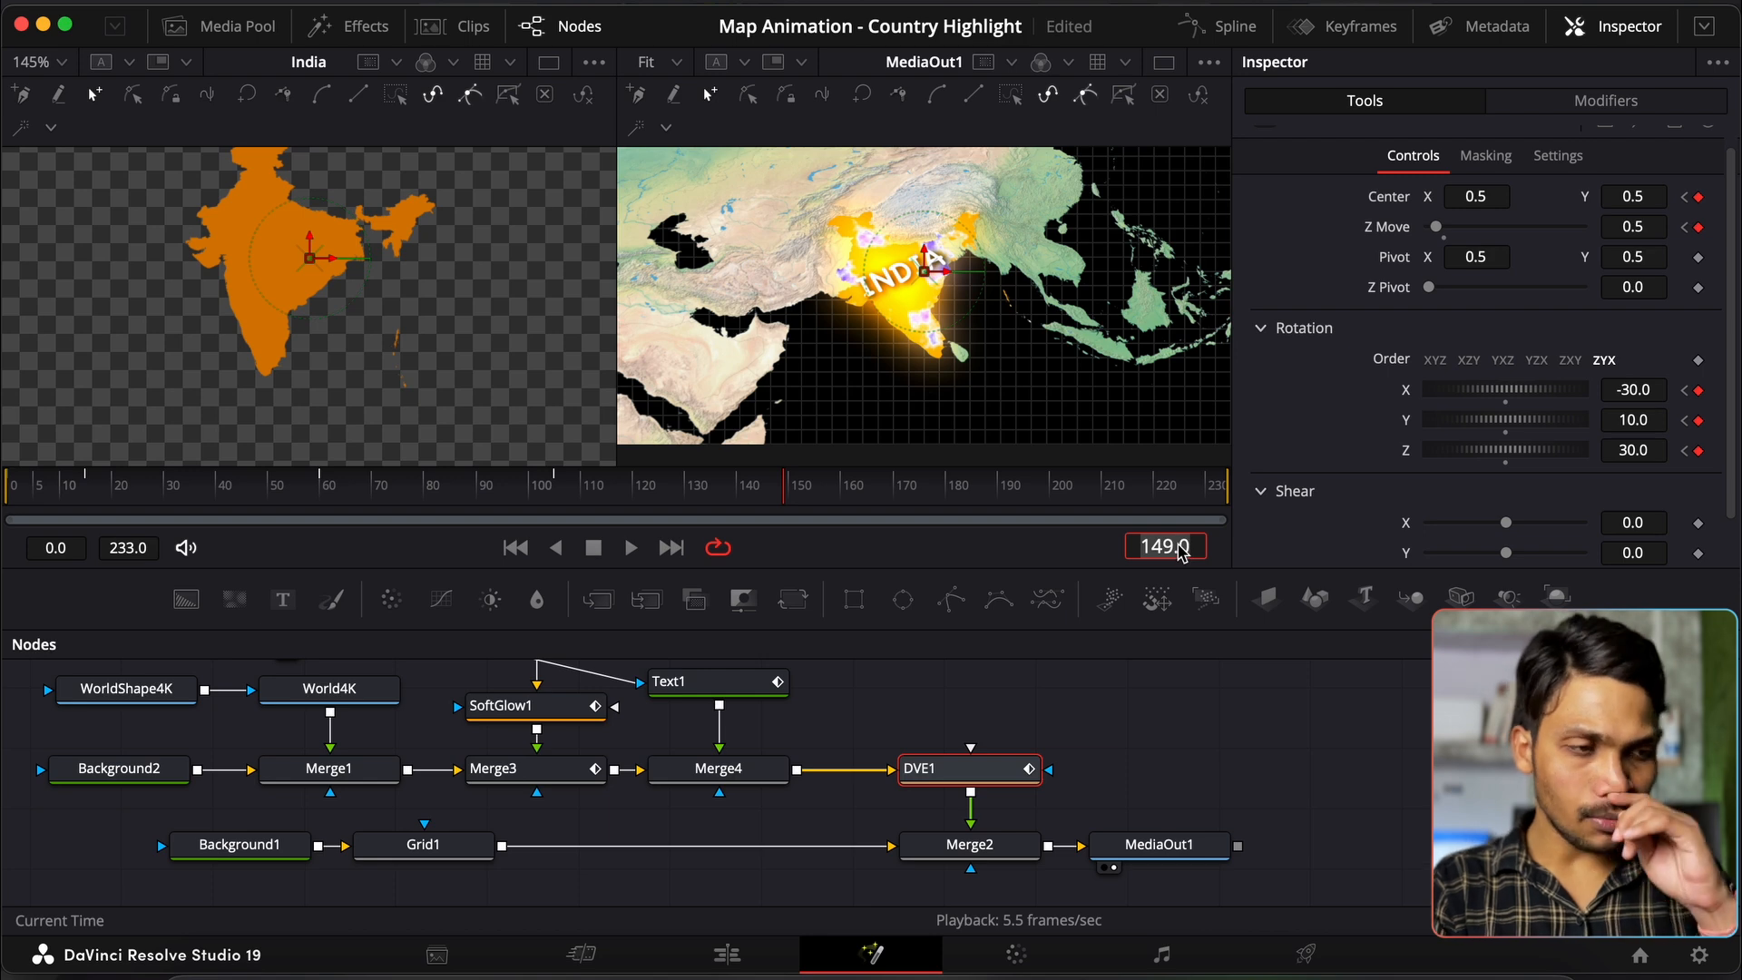
Step: At frame 165, set DVE1's Z Move back to 1
click(1165, 546)
text(165)
key(Return)
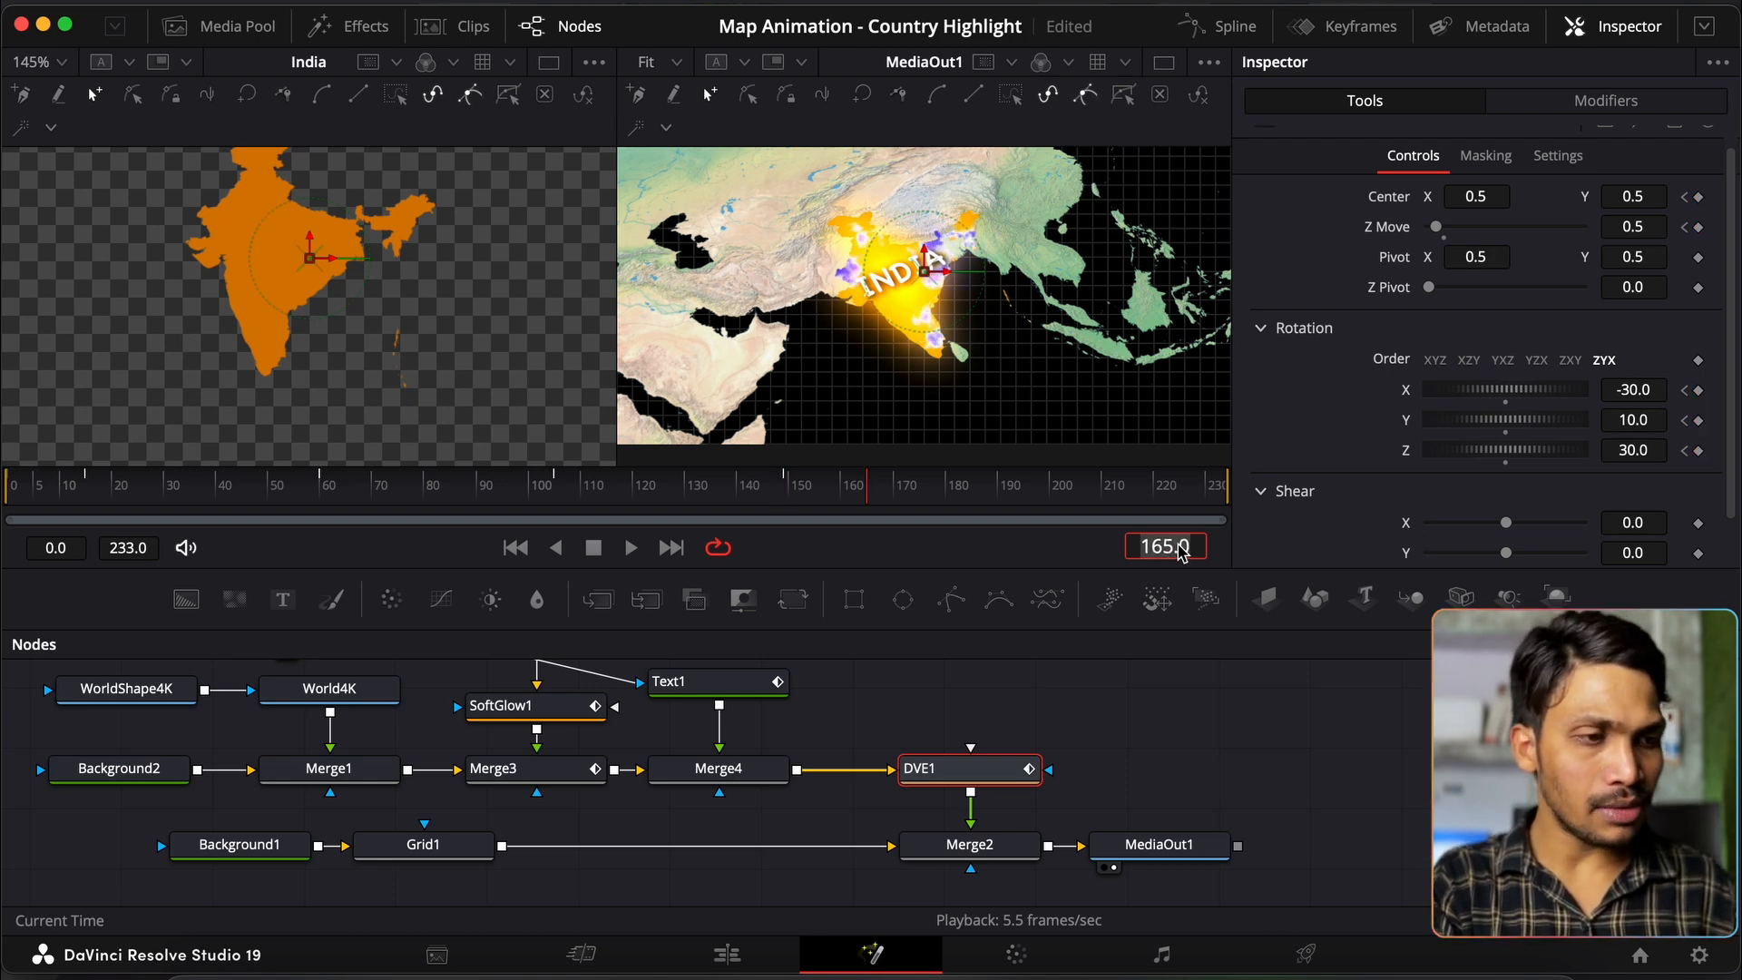
click(1633, 227)
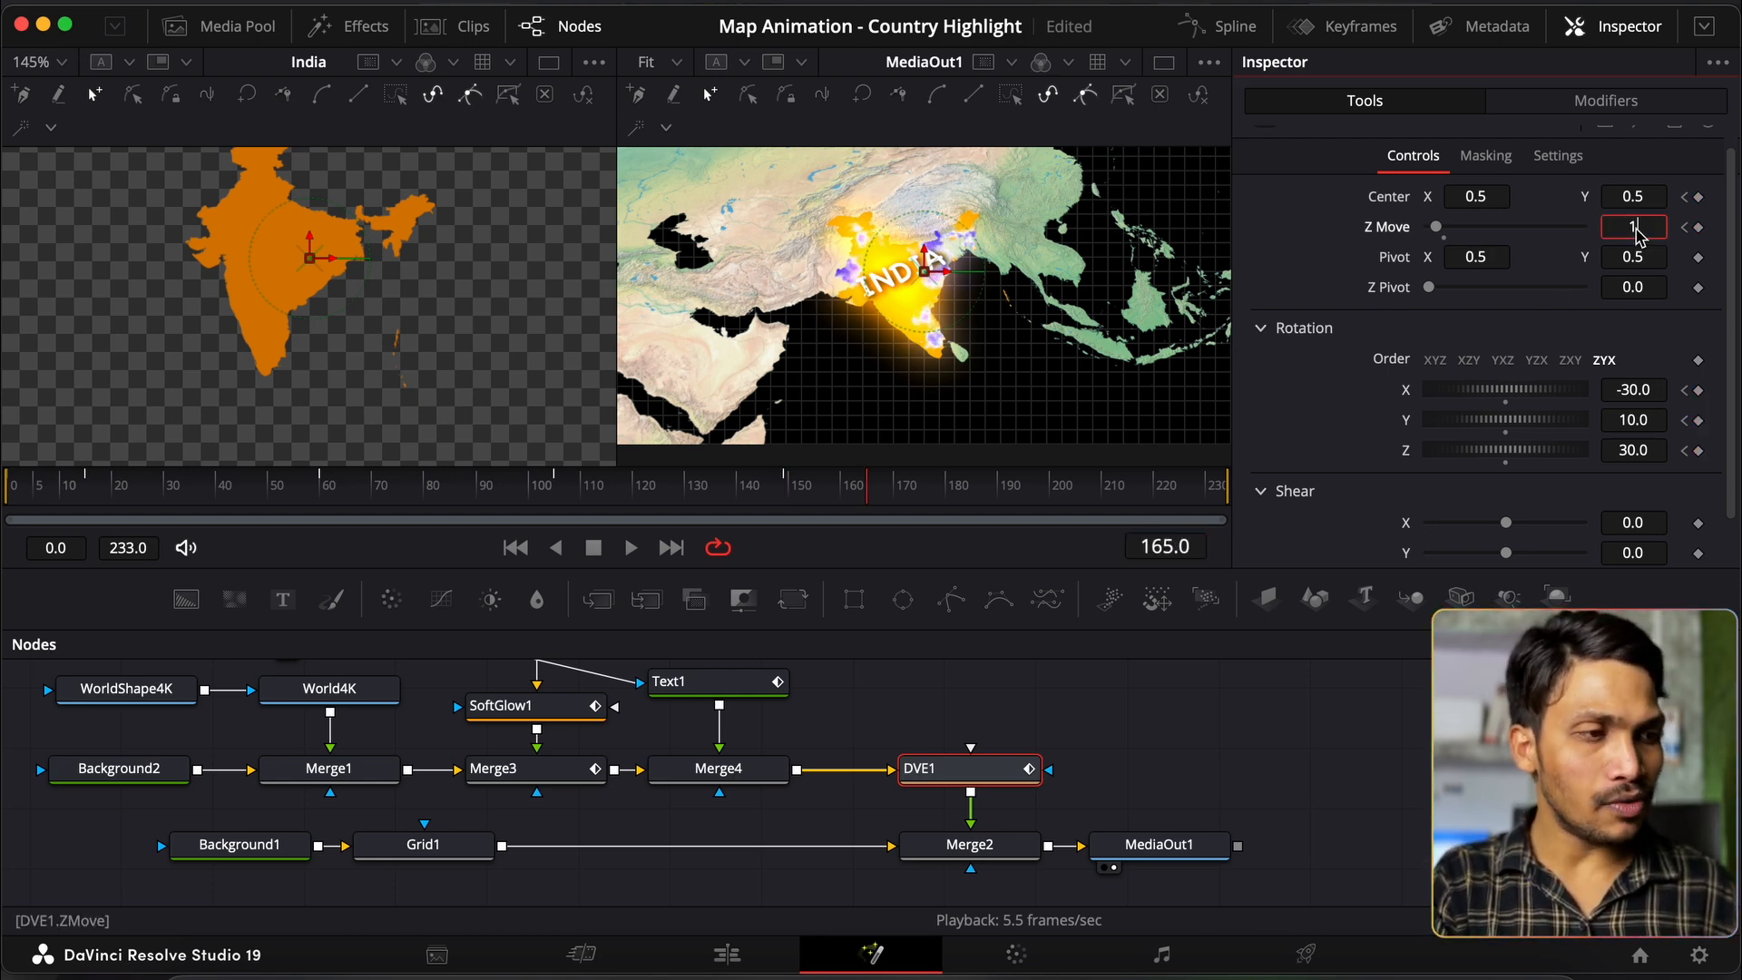
text(1)
key(Return)
Step: Zero the X, Y and Z rotation at frame 165 and preview the zoom-out around frames 141–182
click(1635, 390)
text(0)
key(Tab)
text(0)
key(Tab)
text(0)
key(Tab)
drag(676, 466, 856, 500)
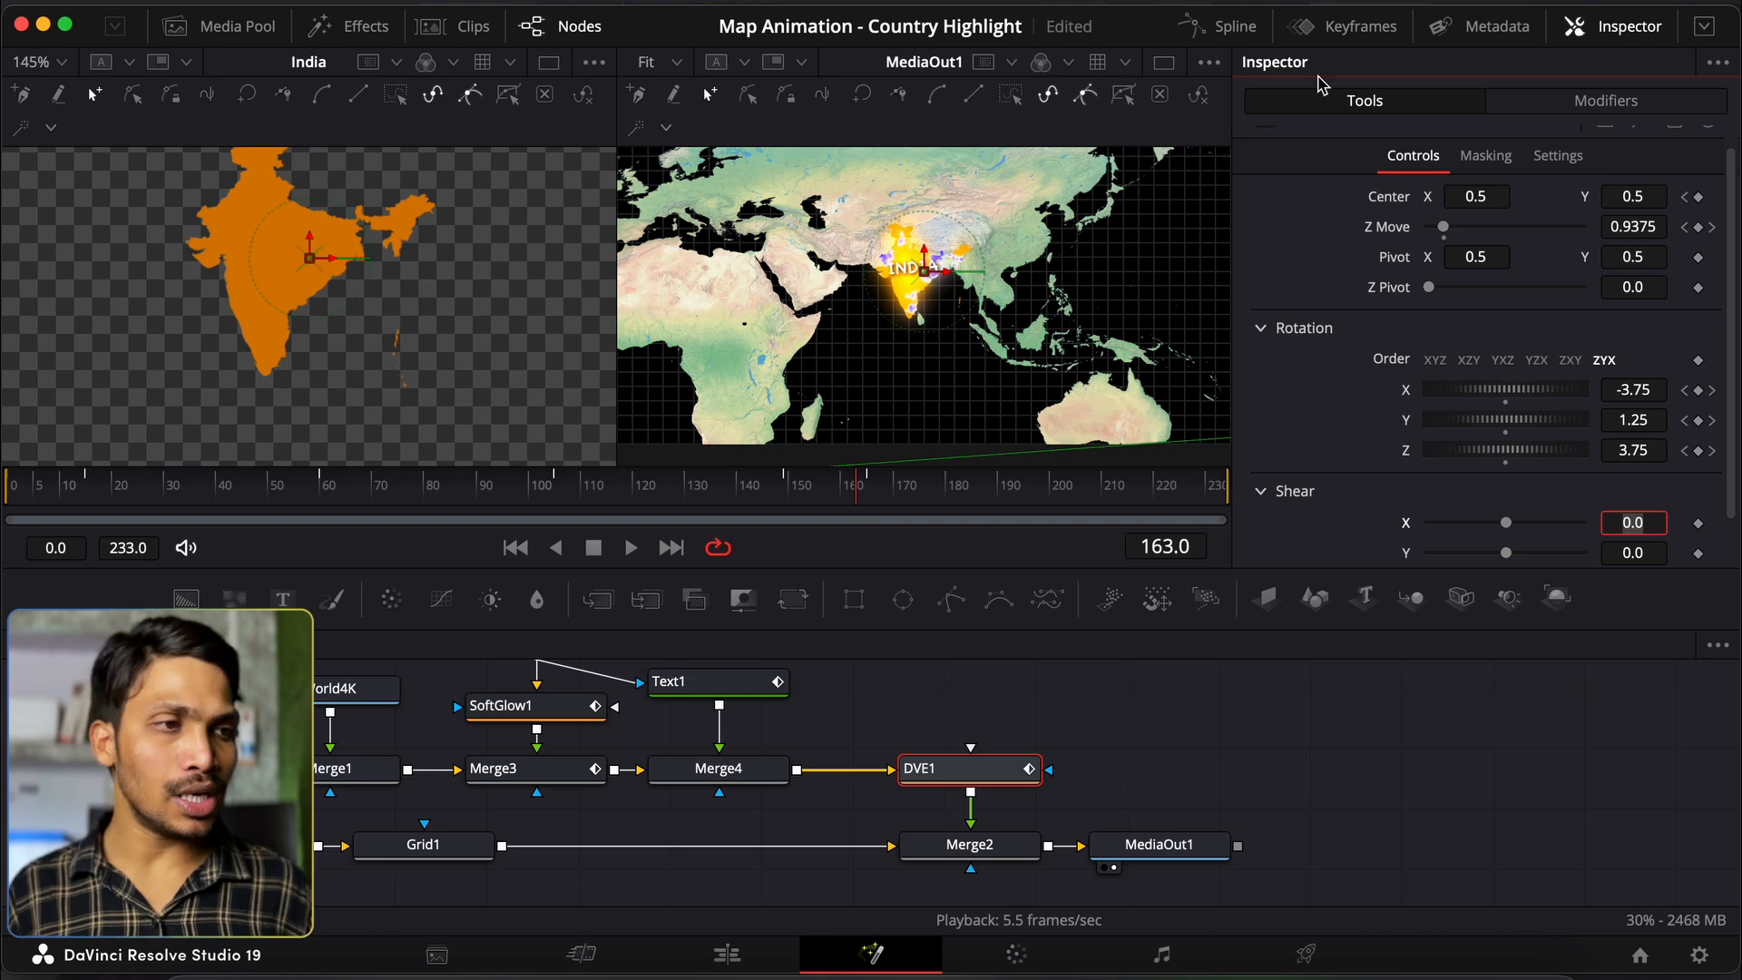
click(1234, 27)
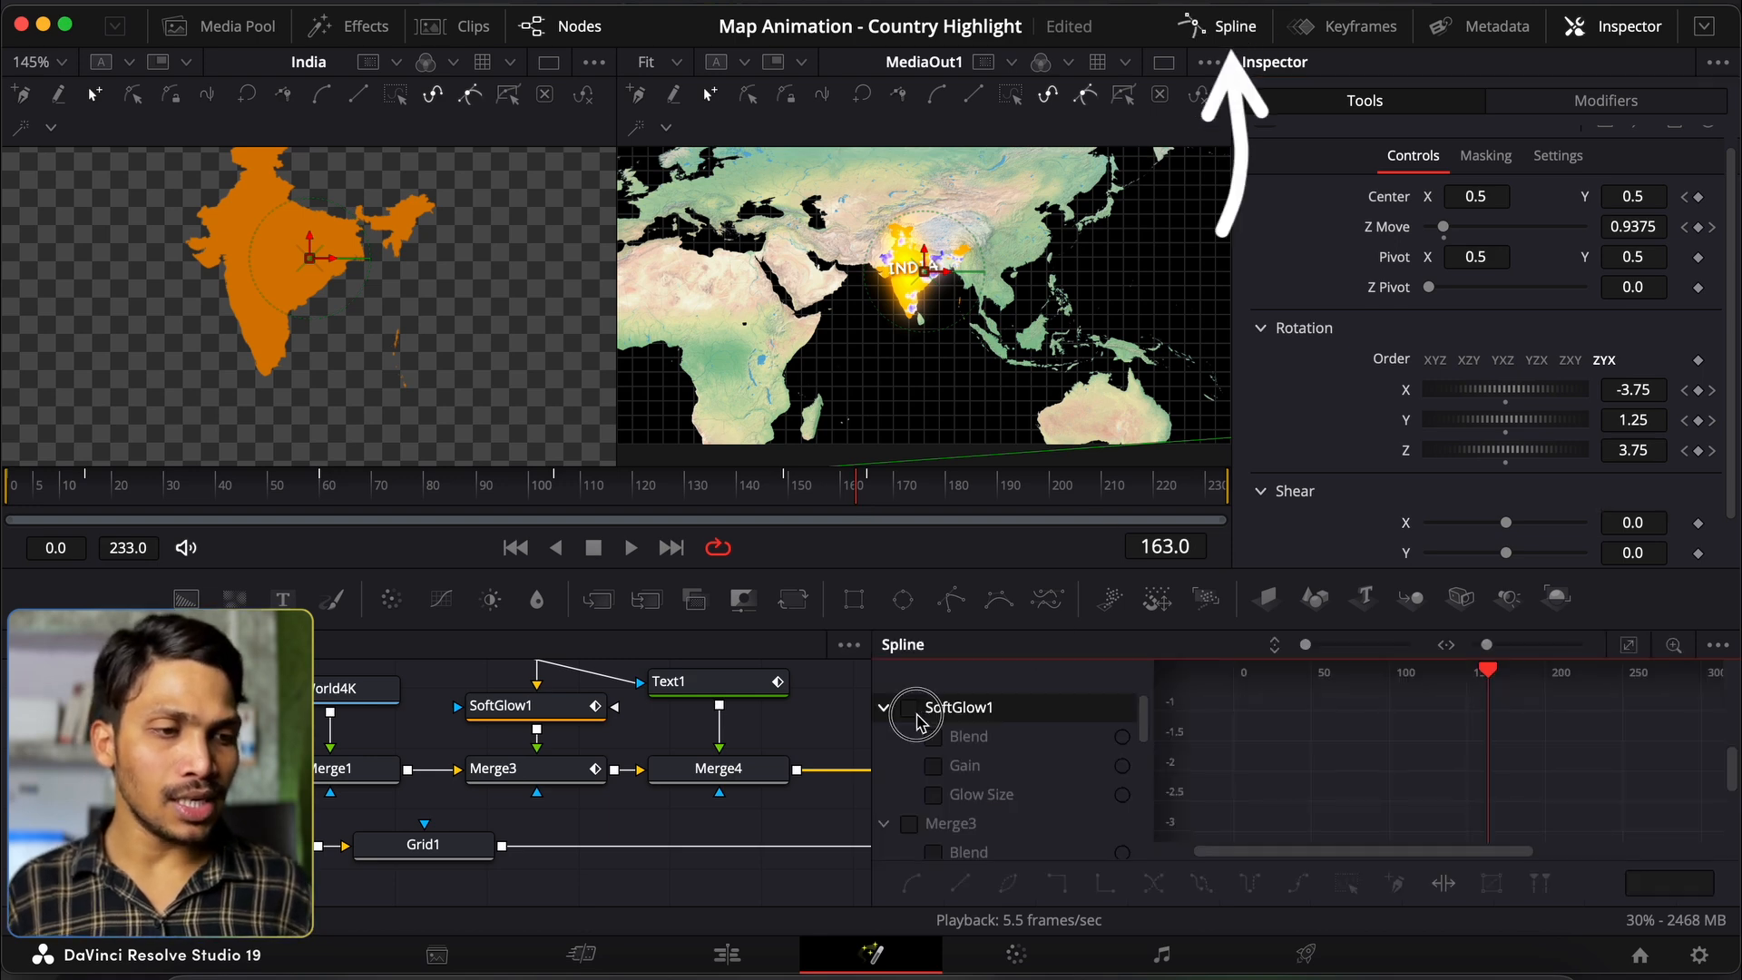
Step: Show SoftGlow1, Merge3, Text1 and DVE1 curves, fit the graph, and smooth every keyframe
click(908, 707)
click(911, 823)
scroll(914, 830, down, 2)
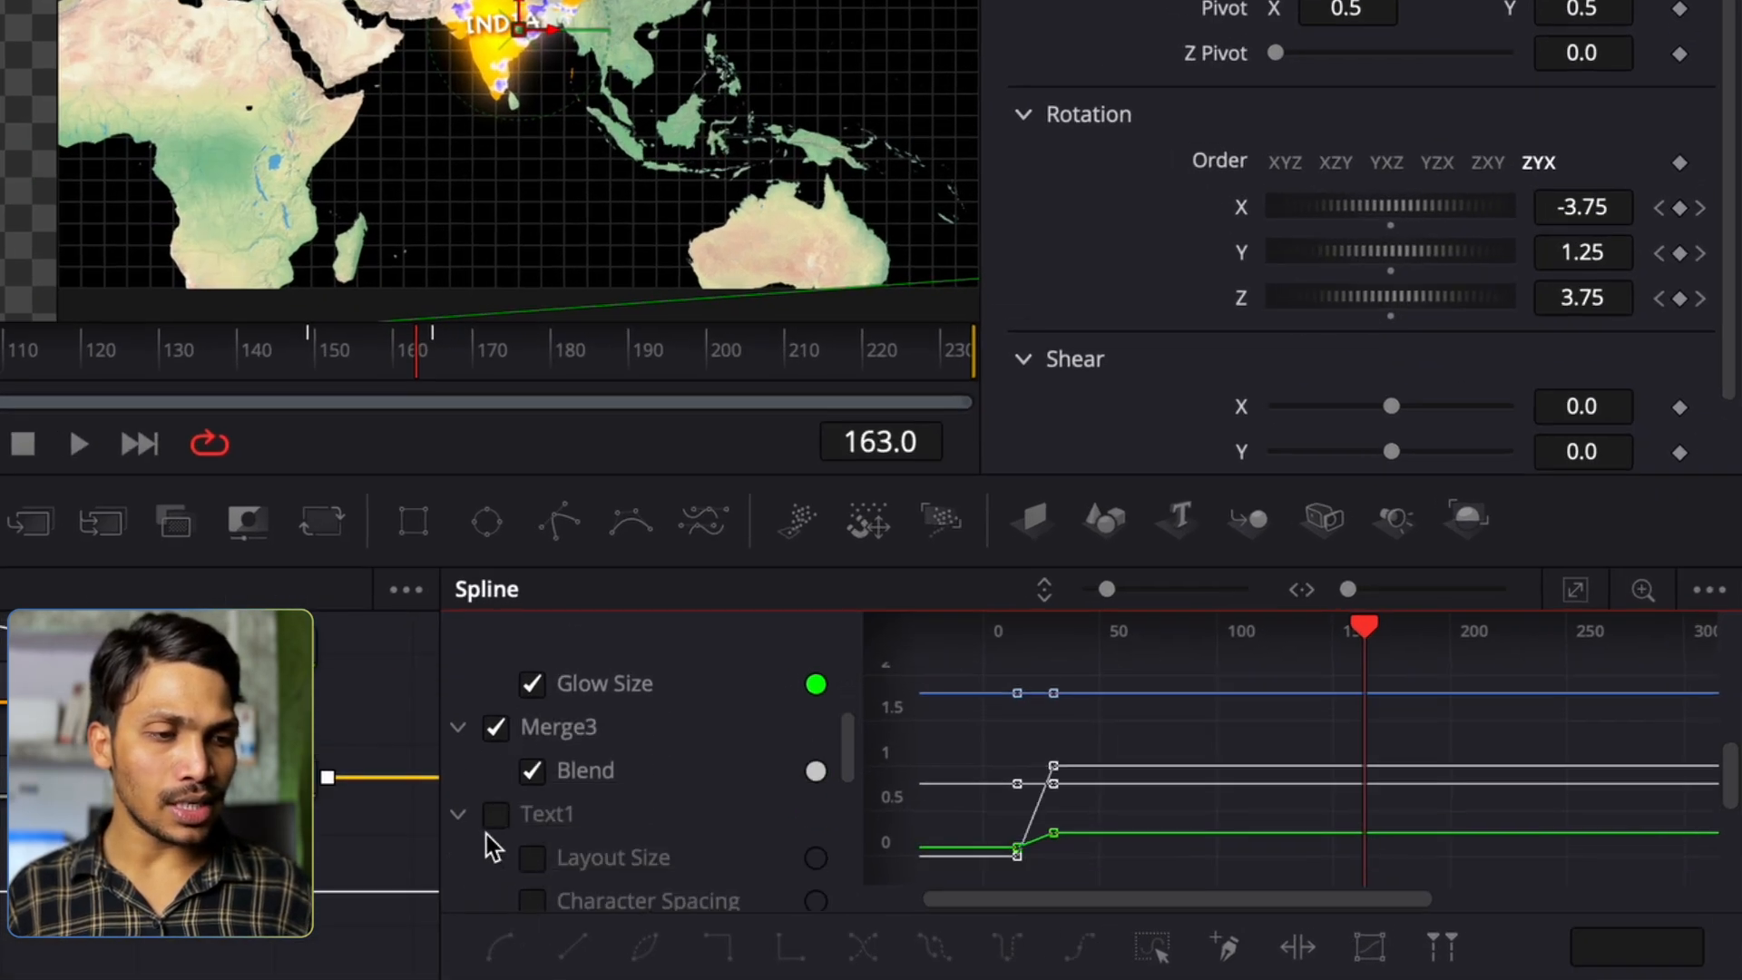
click(491, 826)
scroll(488, 836, down, 3)
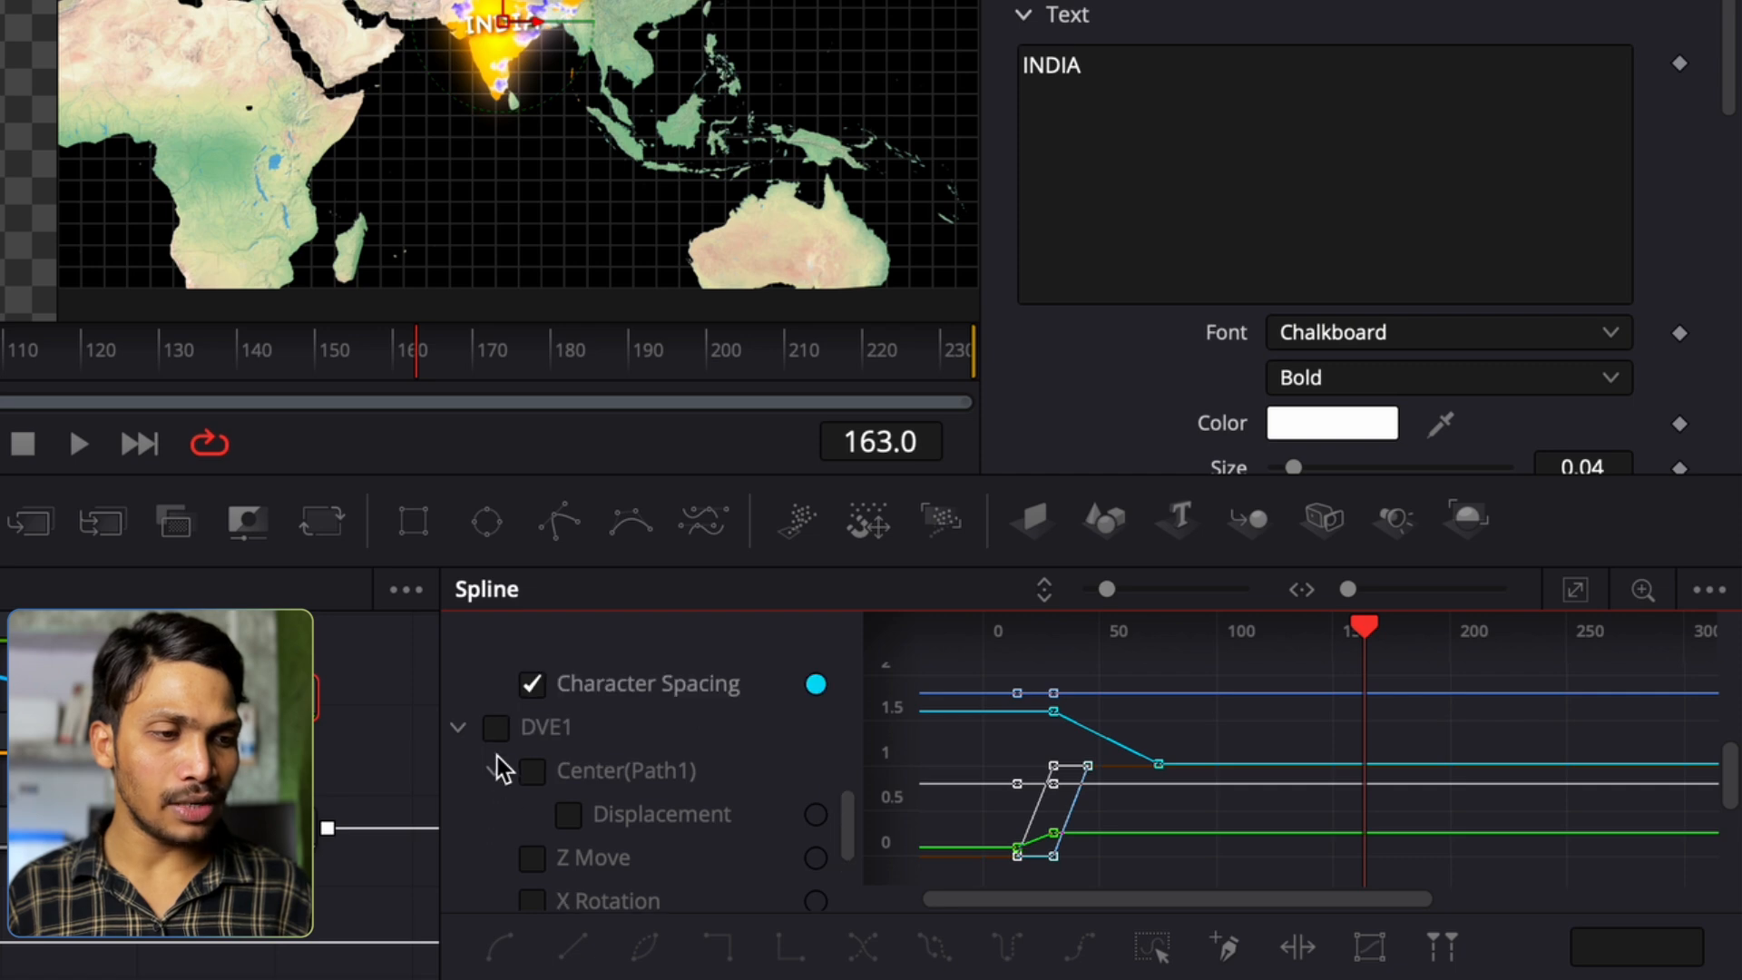
click(497, 728)
scroll(506, 750, down, 3)
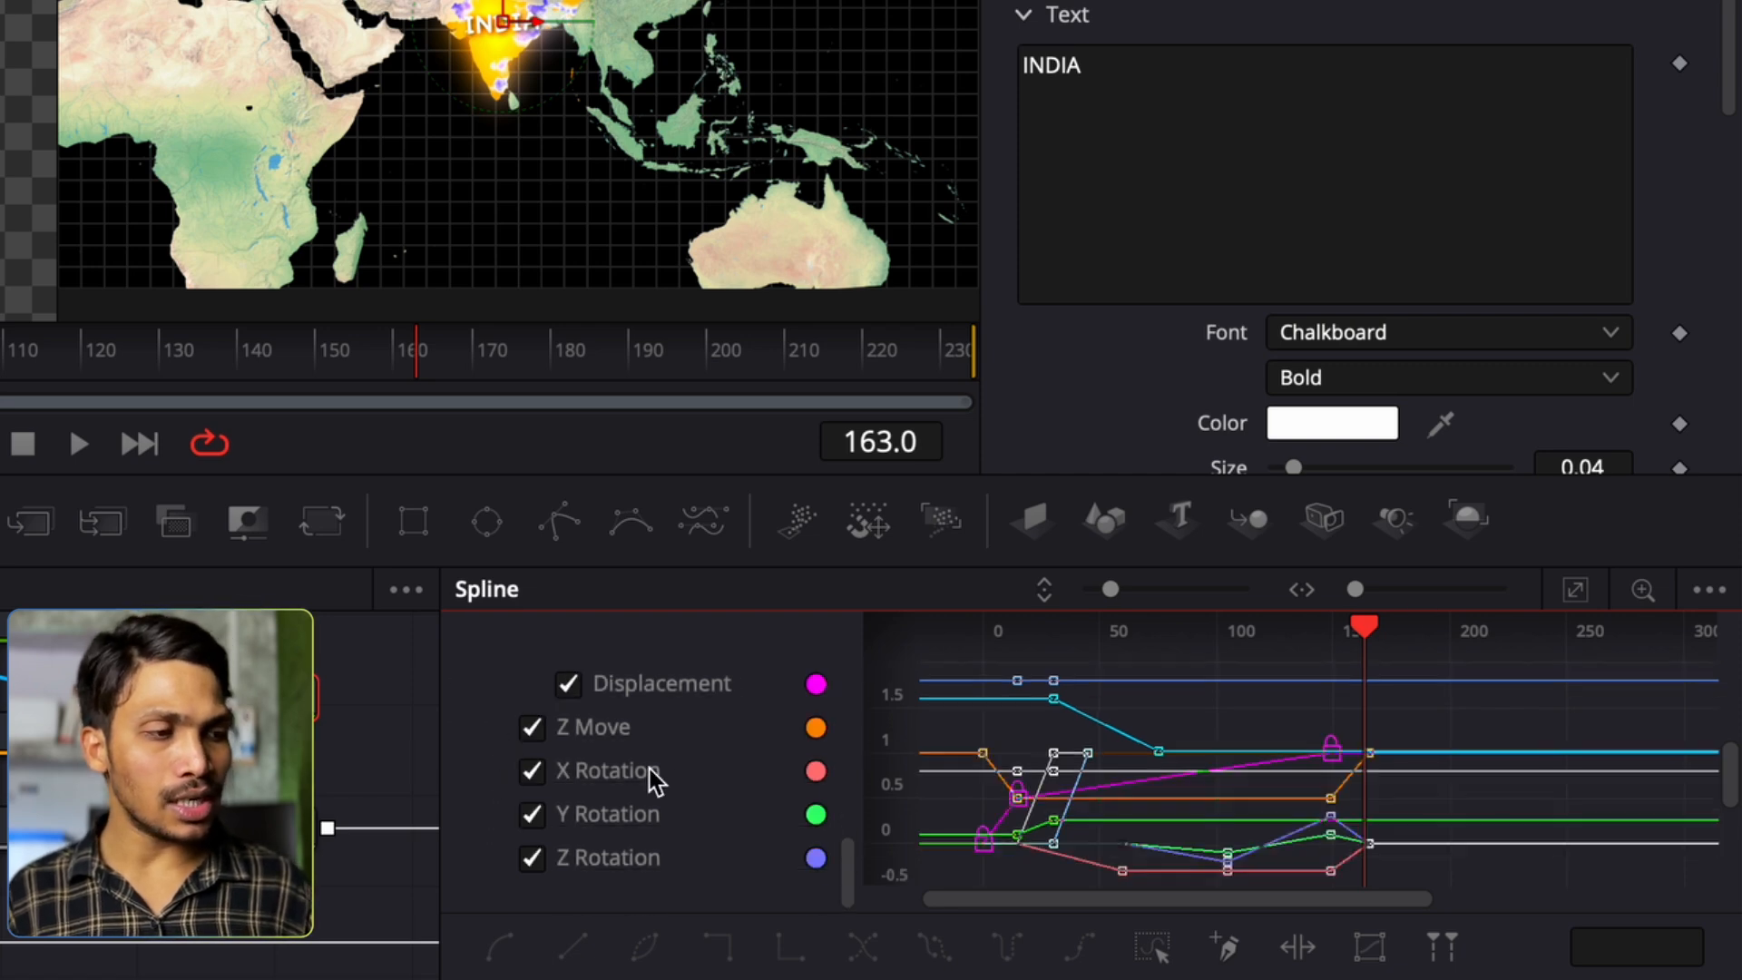
click(1576, 590)
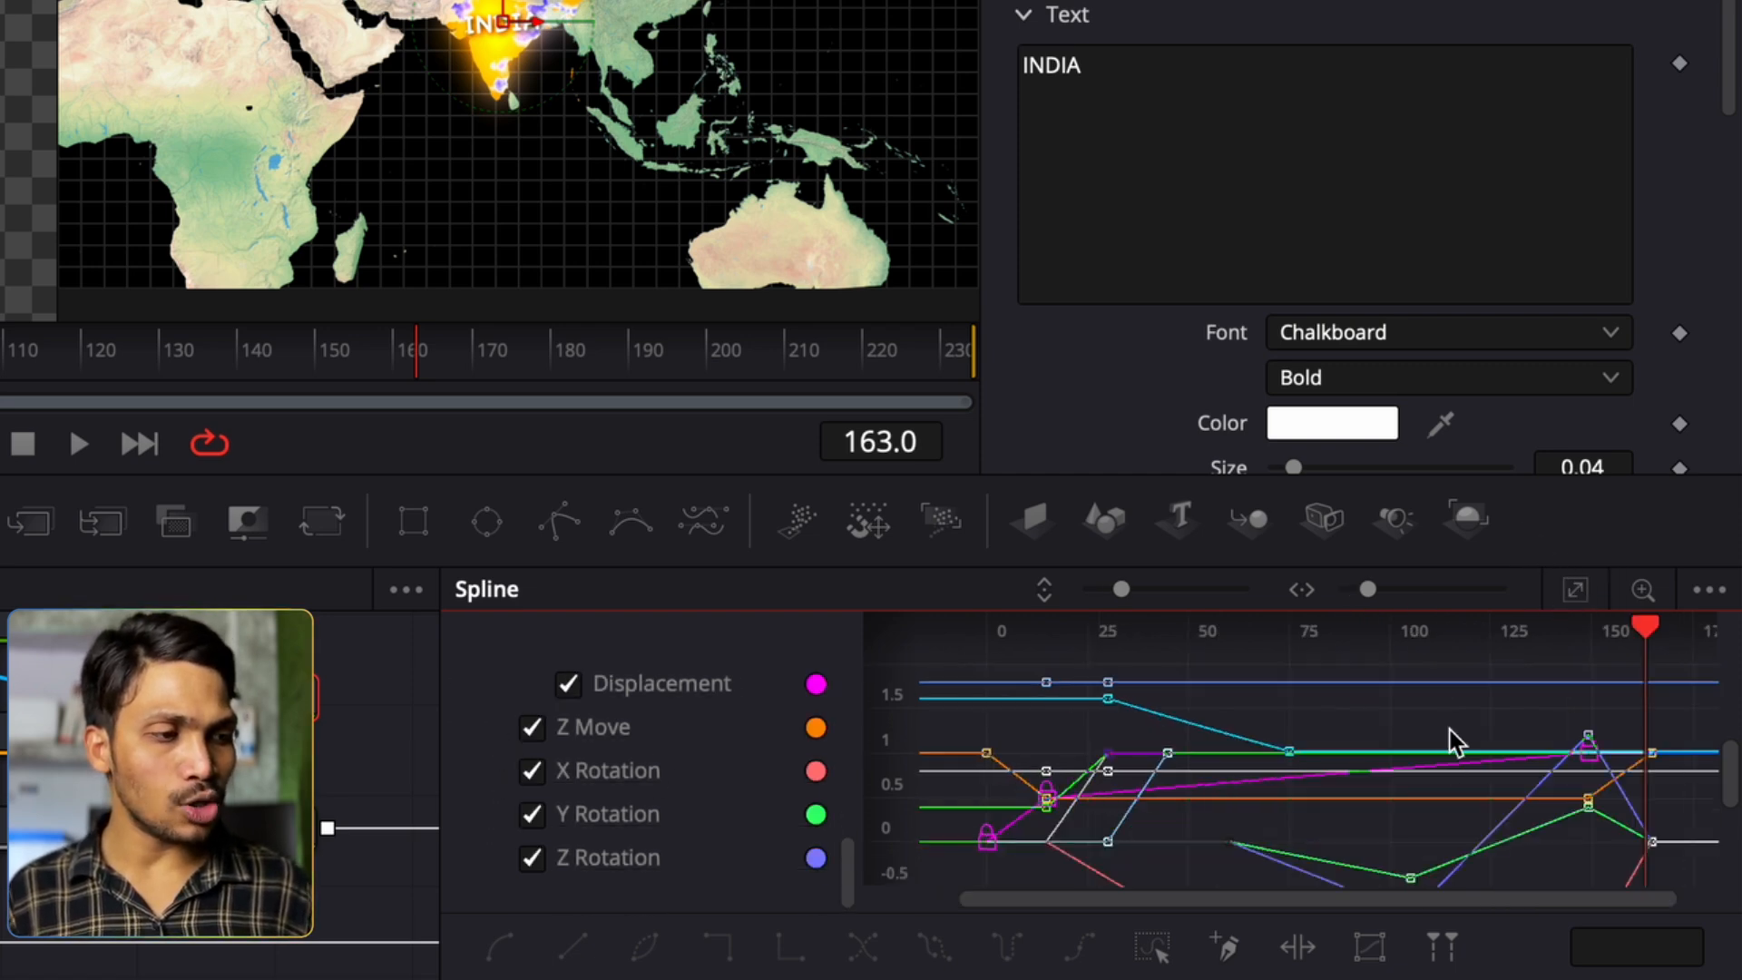
click(1153, 947)
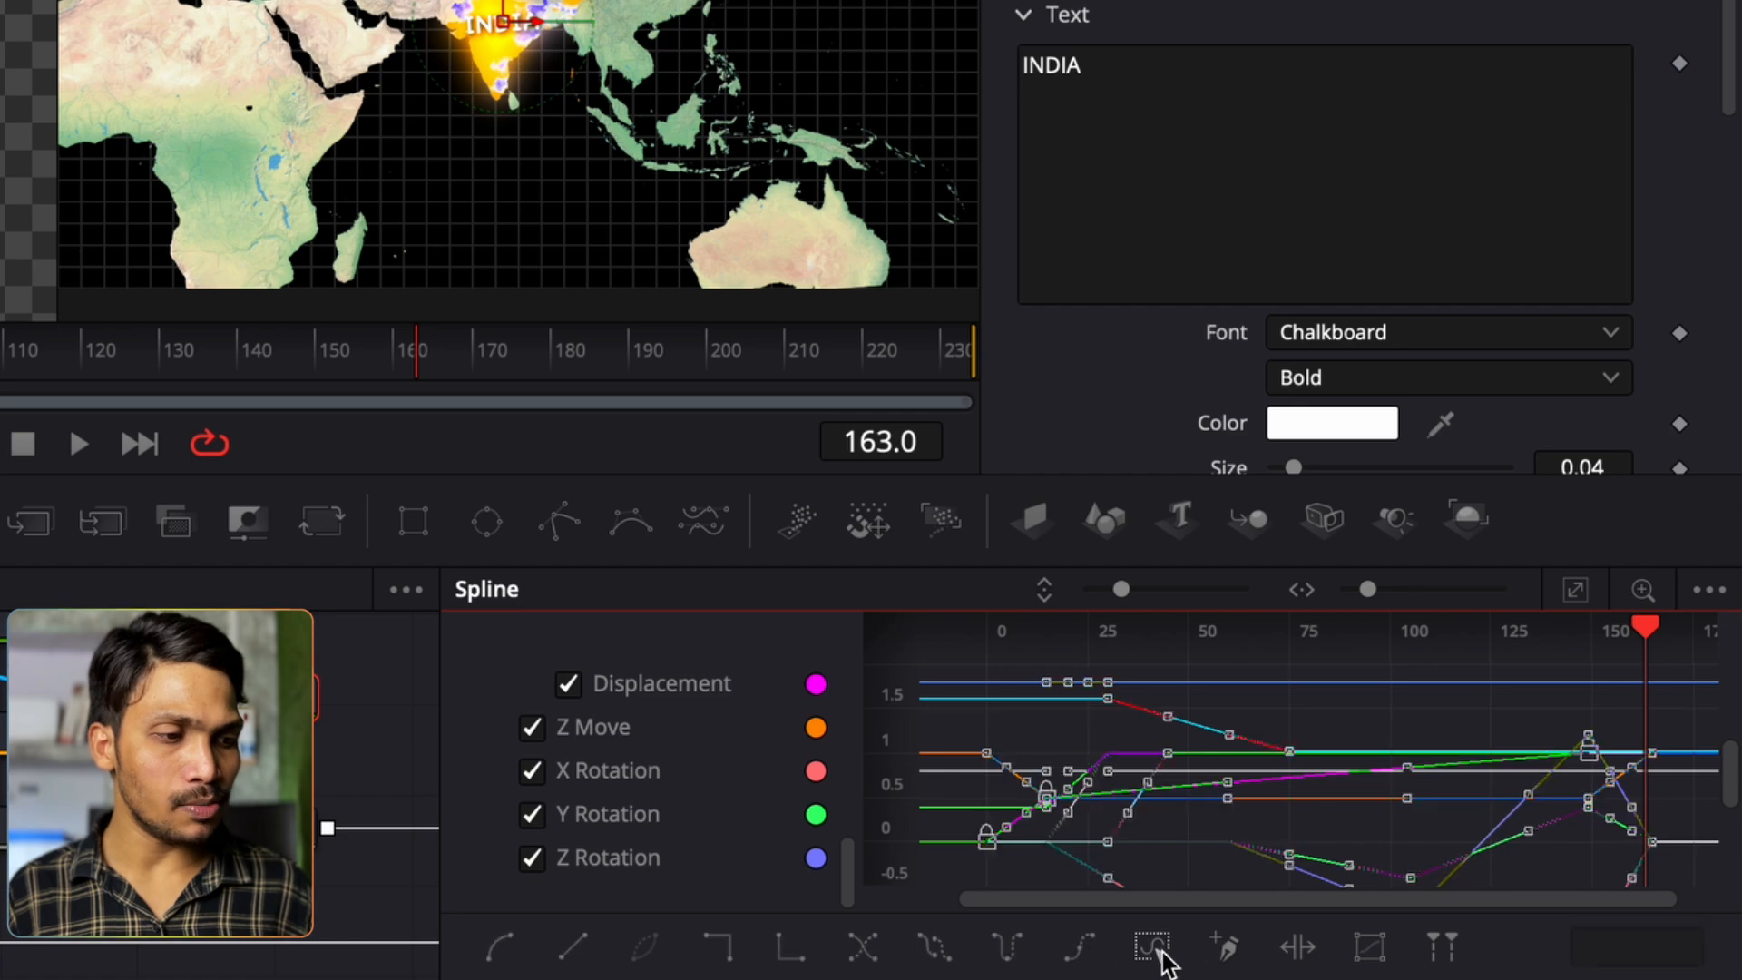
click(502, 947)
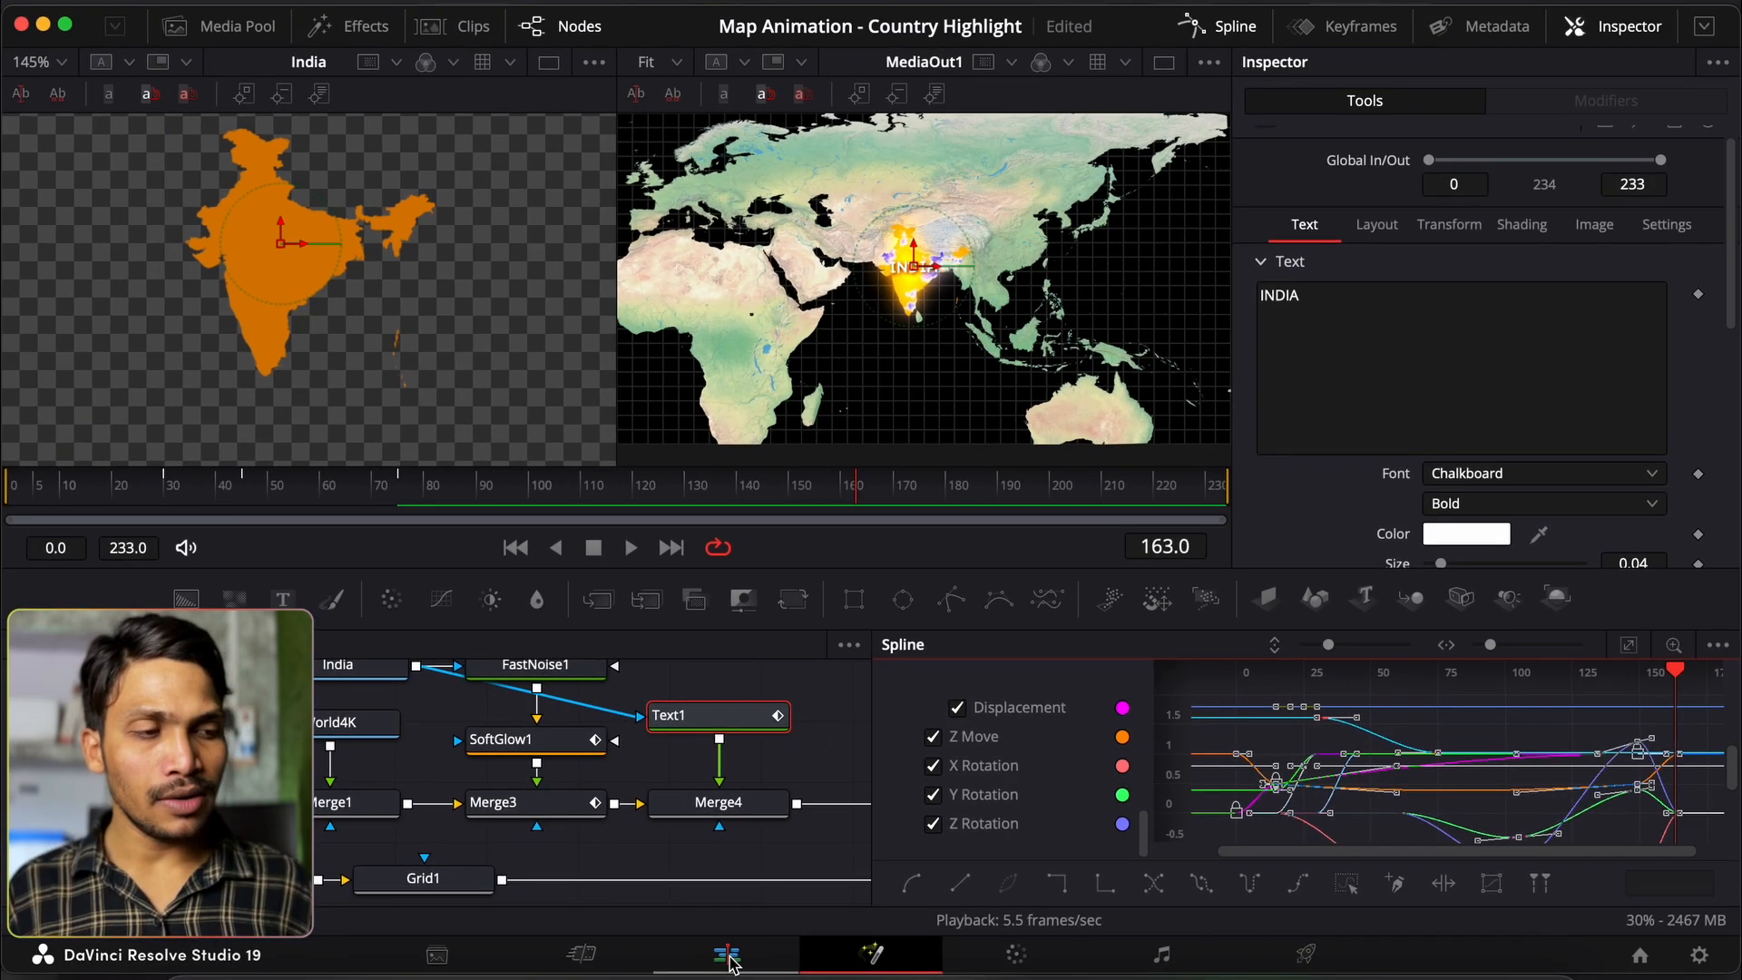
Step: On the Edit page, set Playback render caching to Smart
click(727, 955)
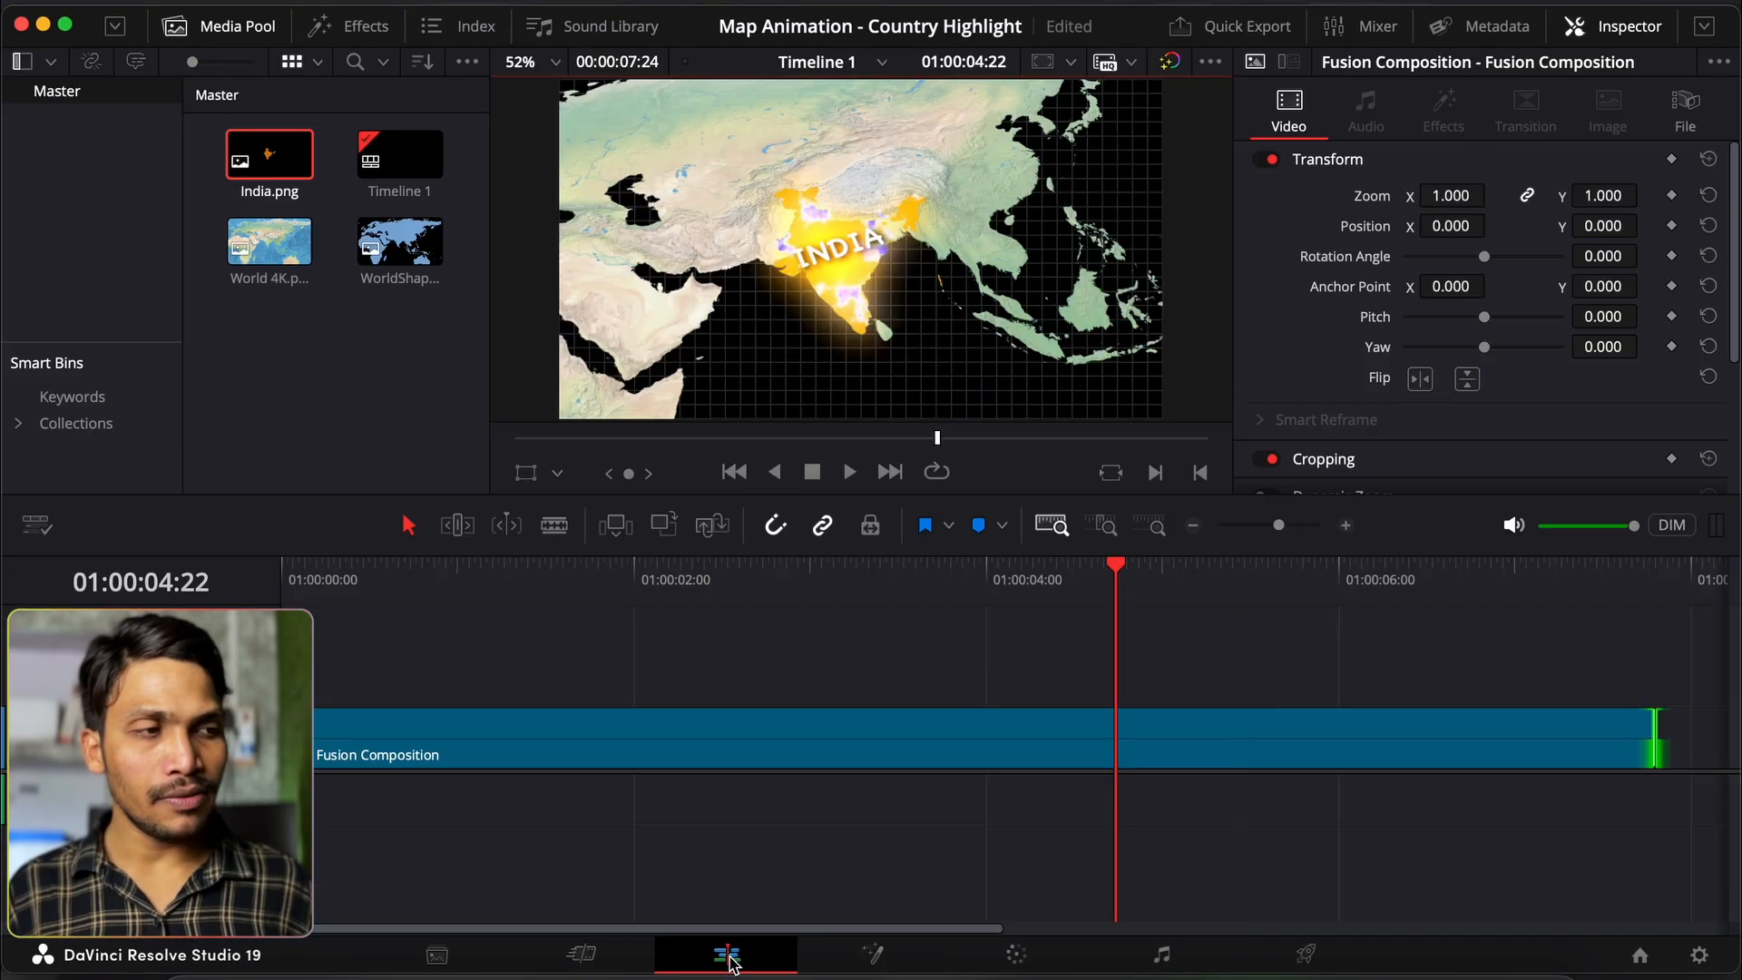
click(668, 15)
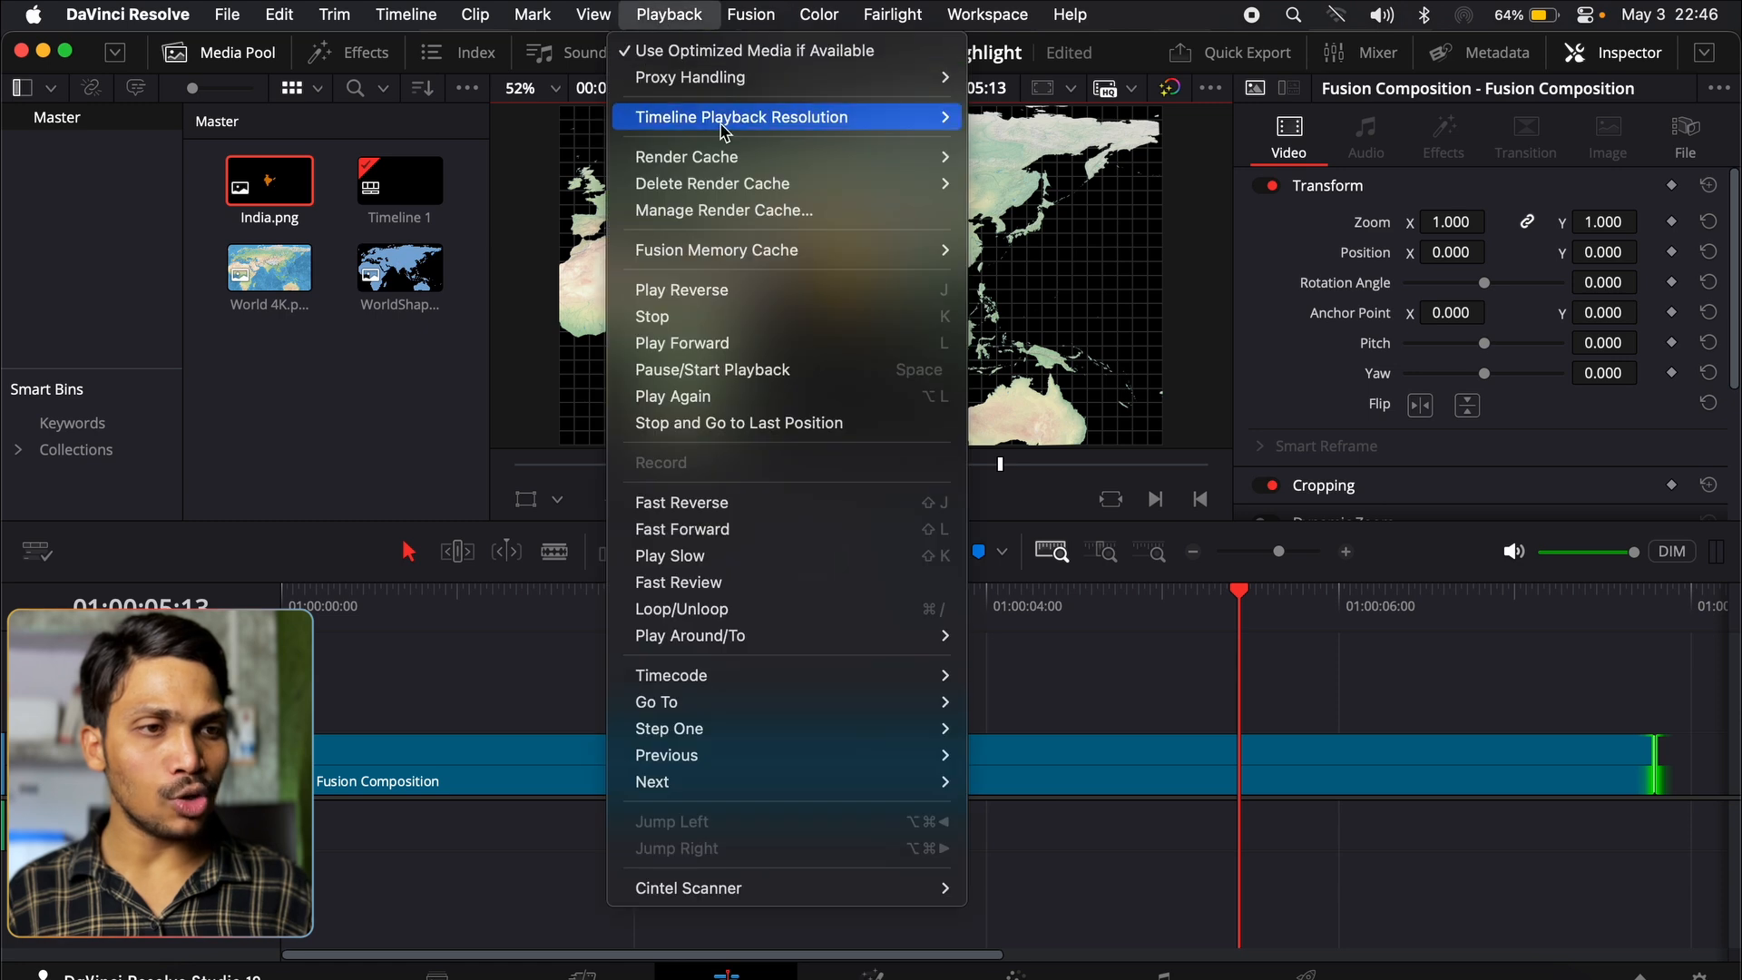
mouse_move(709, 172)
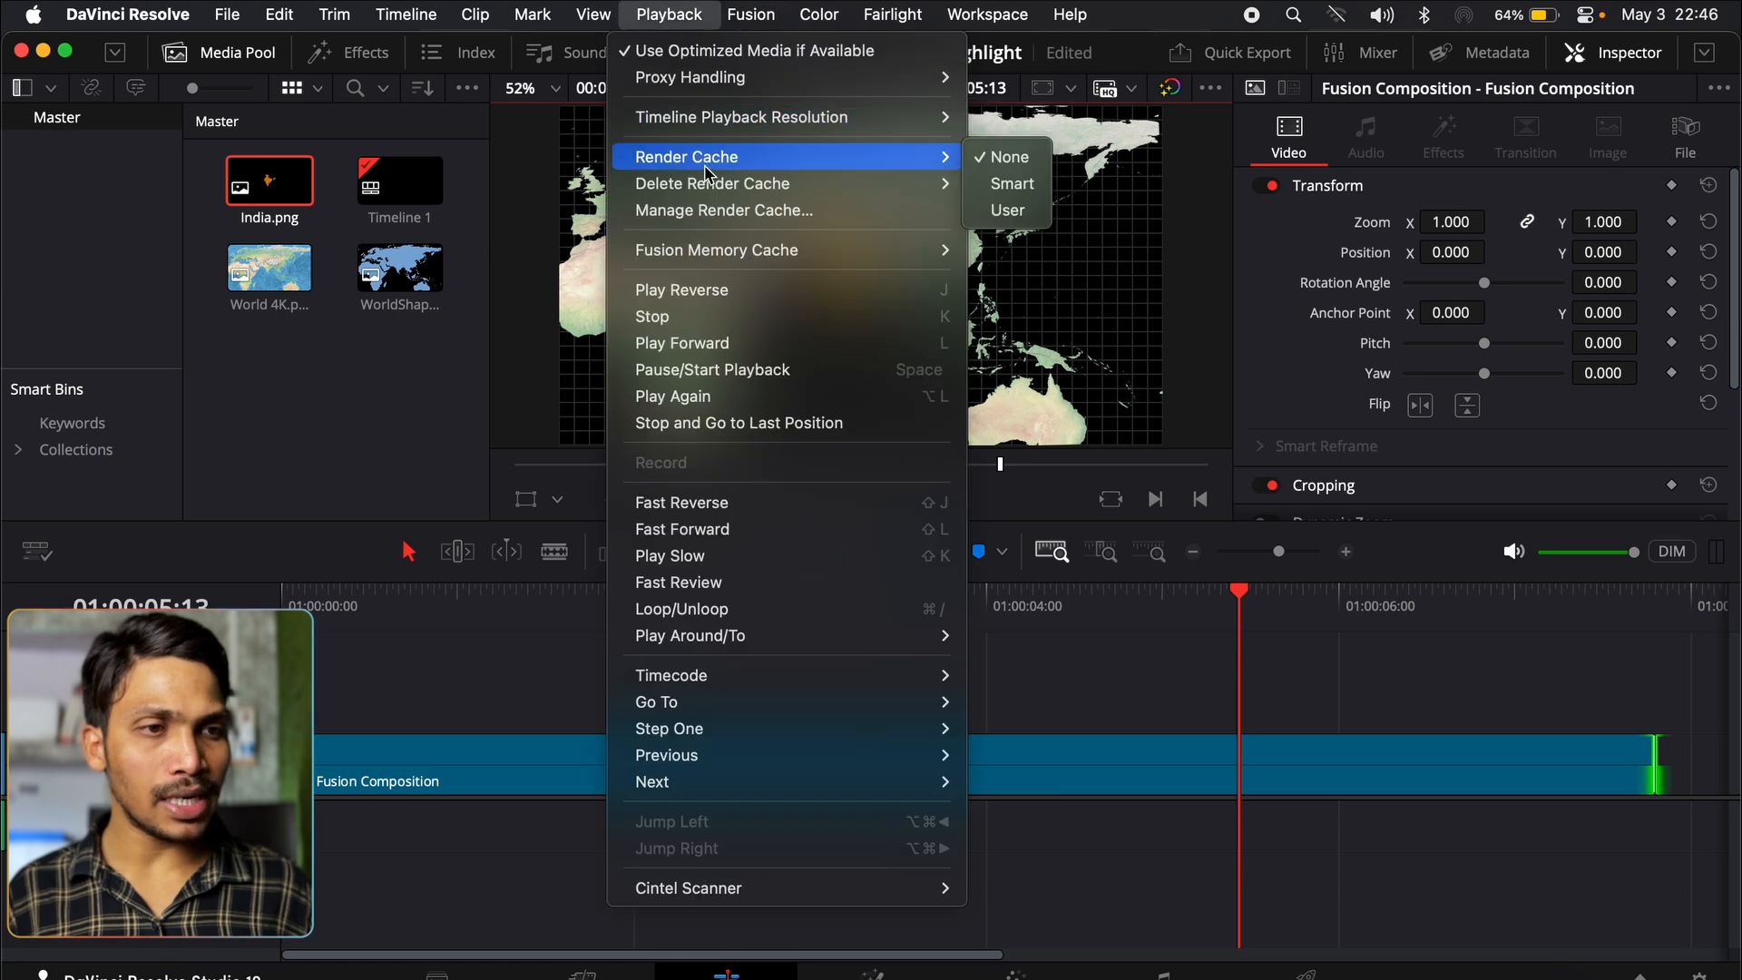
click(1012, 185)
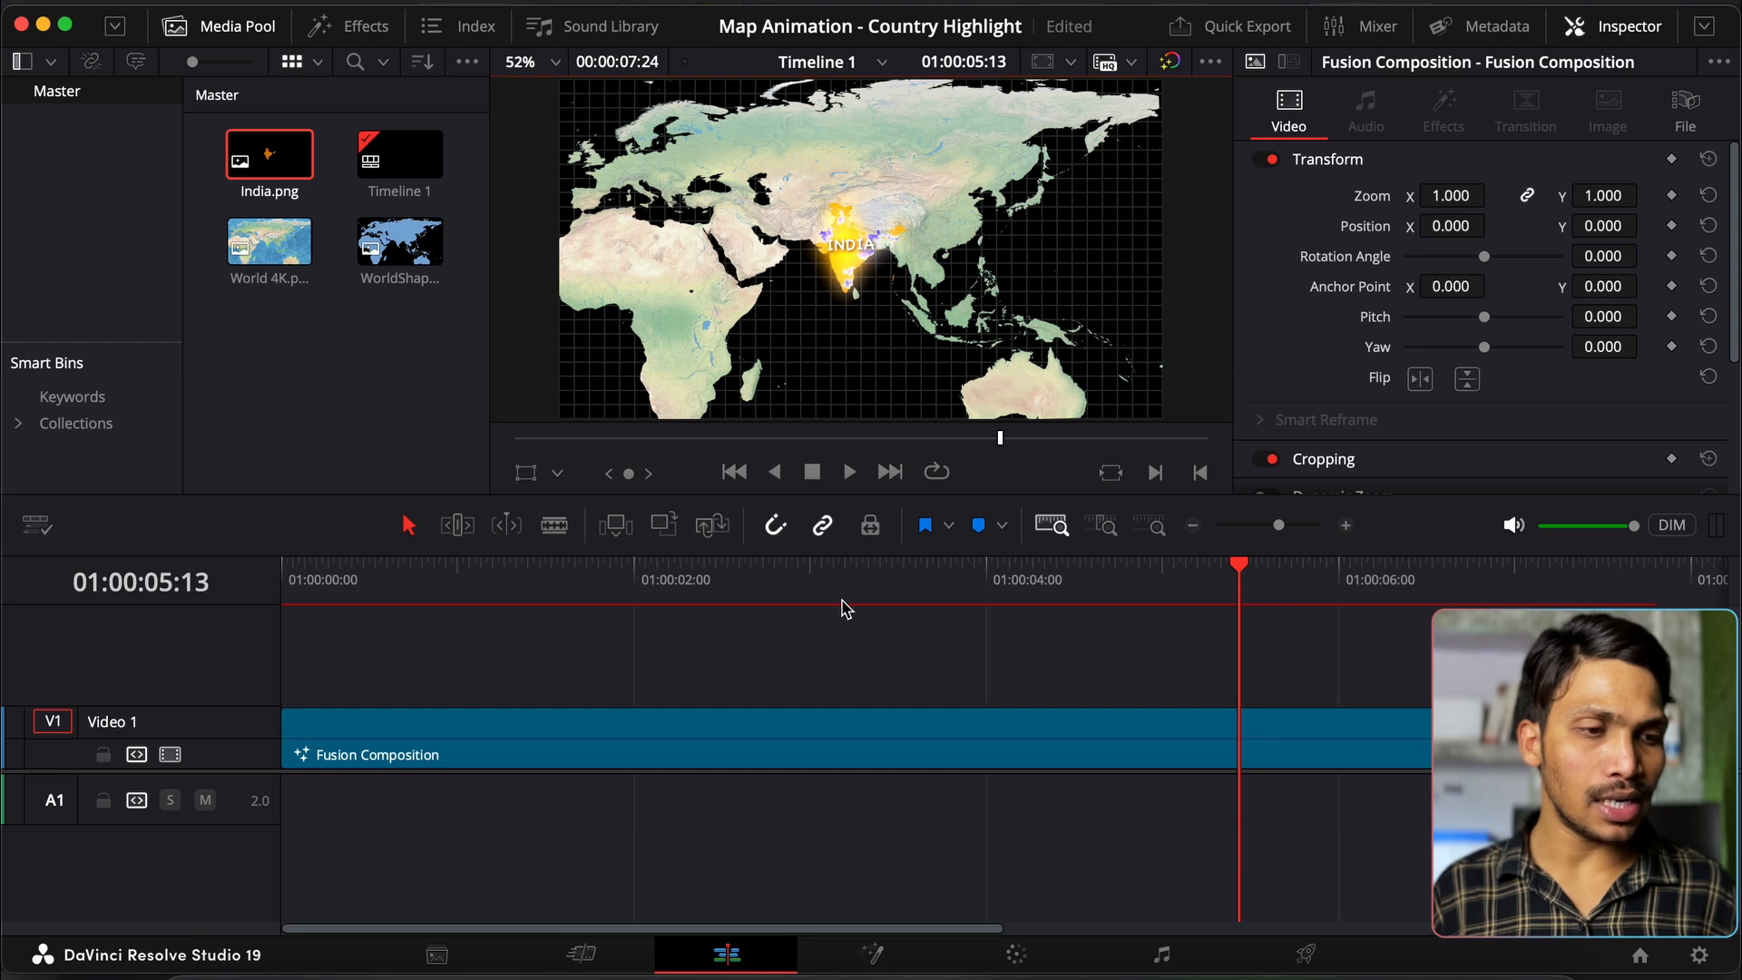
Step: Play the animation through from the first frame, then return to the Fusion page
click(306, 605)
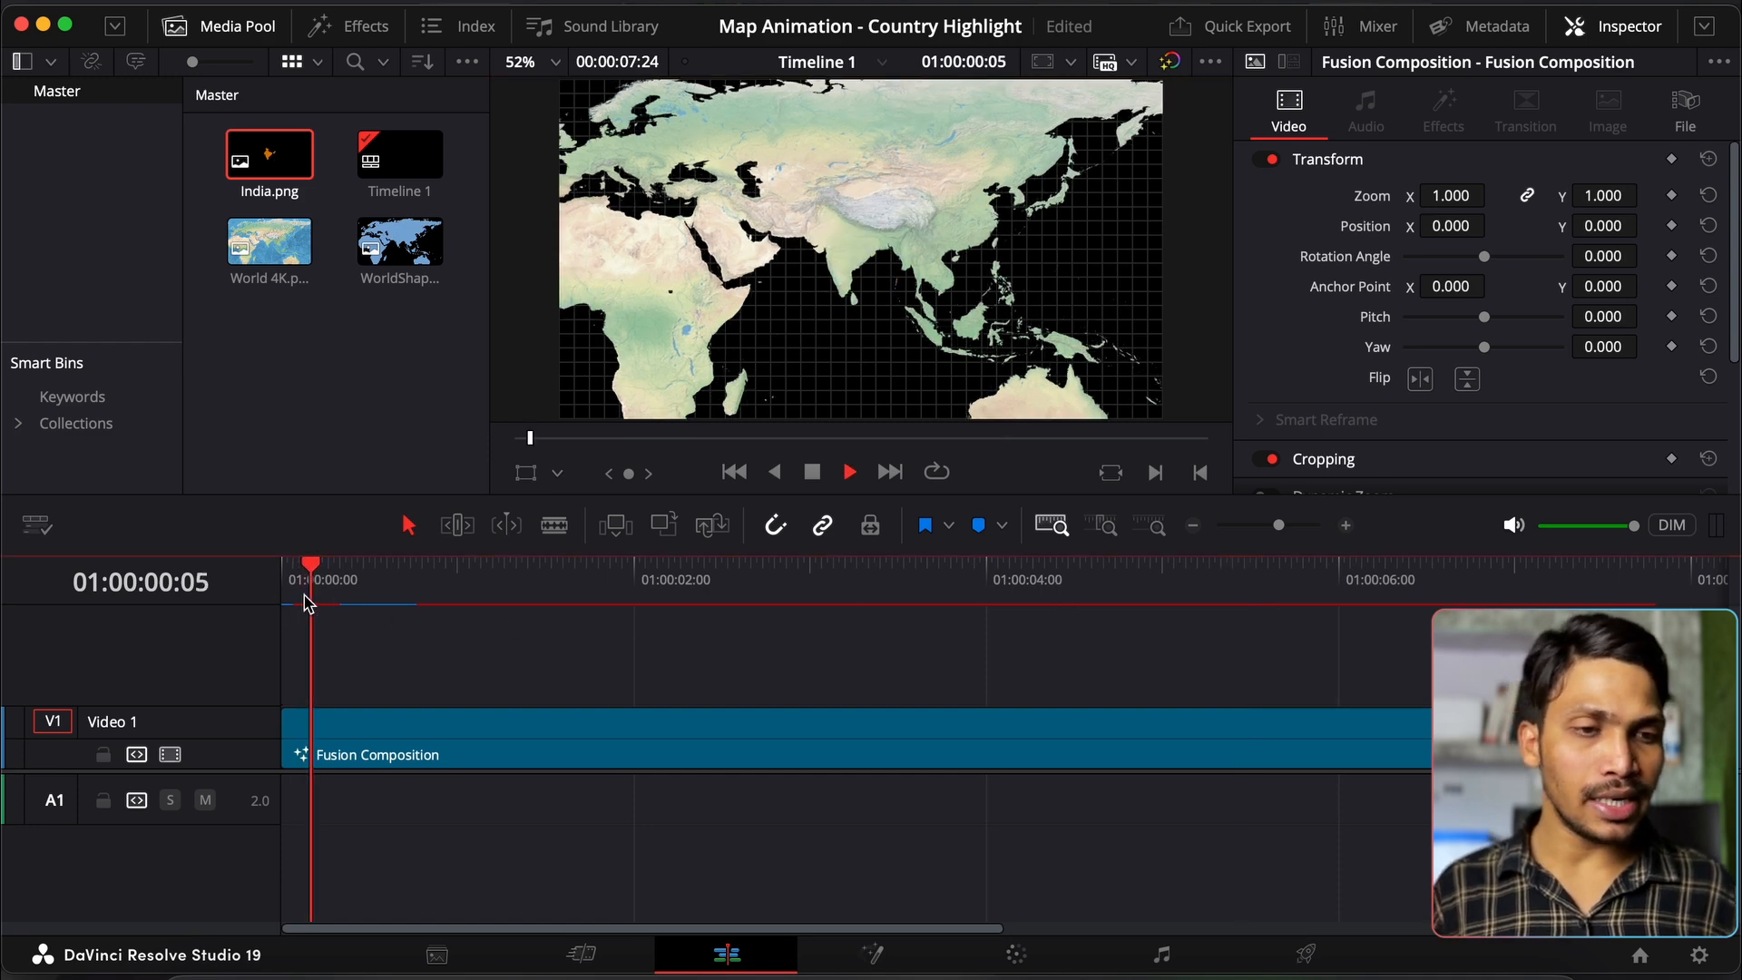
key(space)
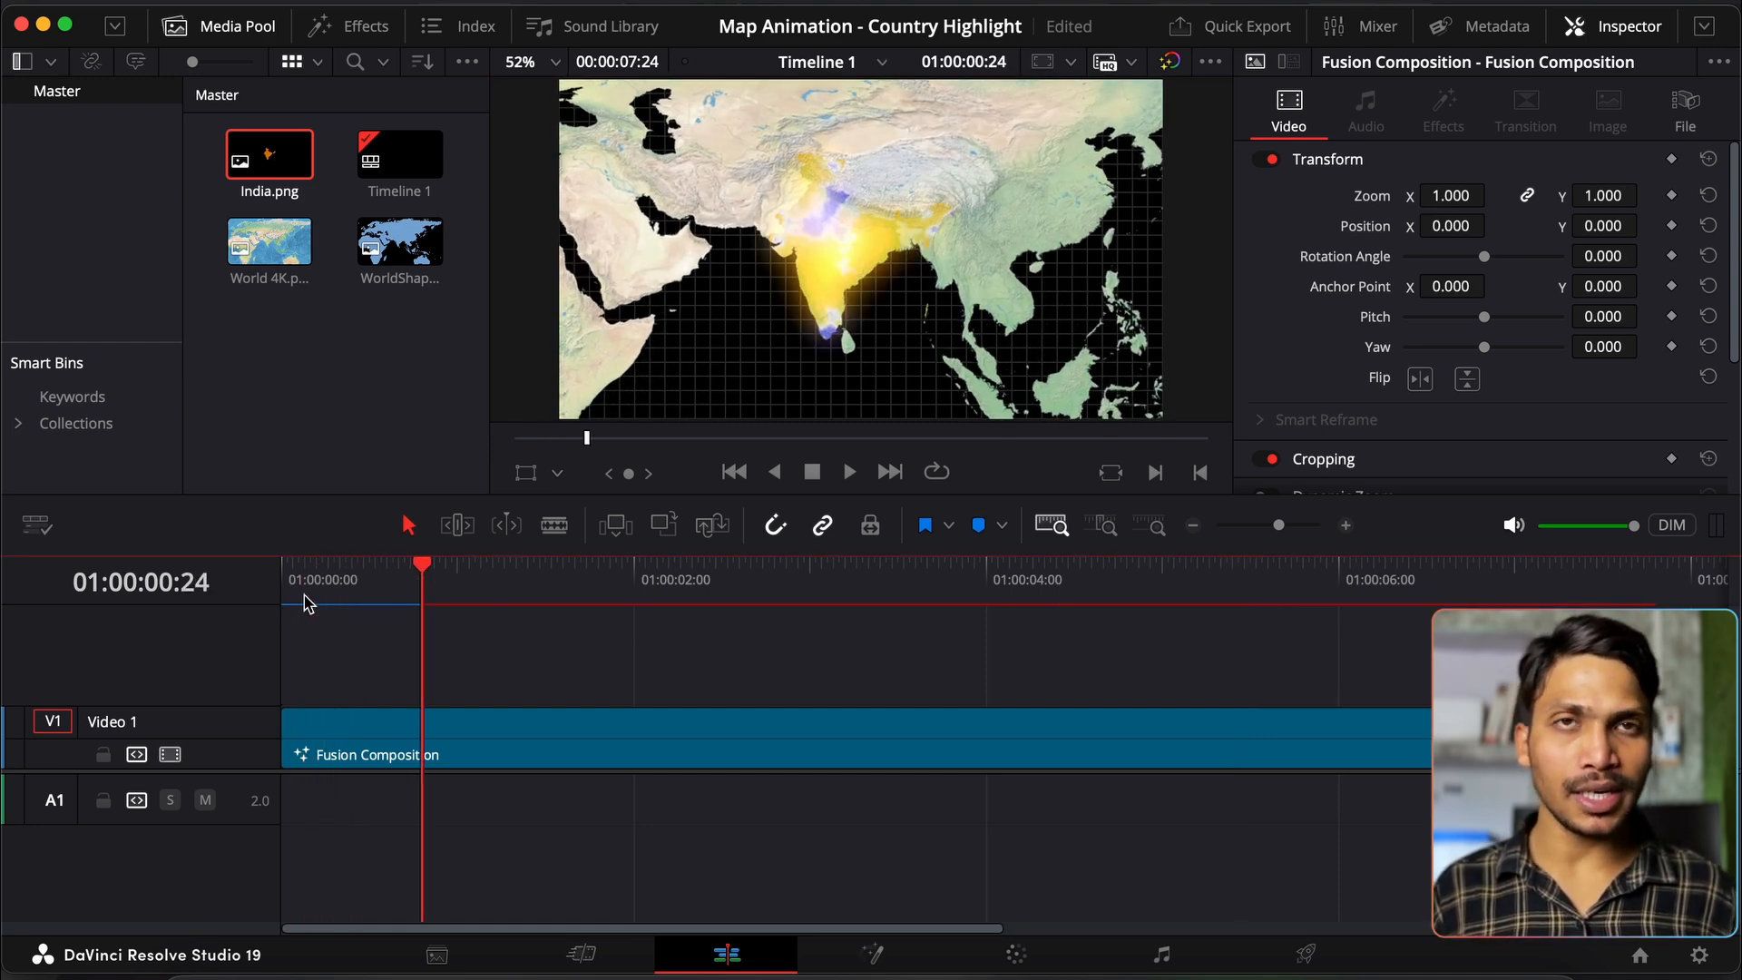
click(735, 473)
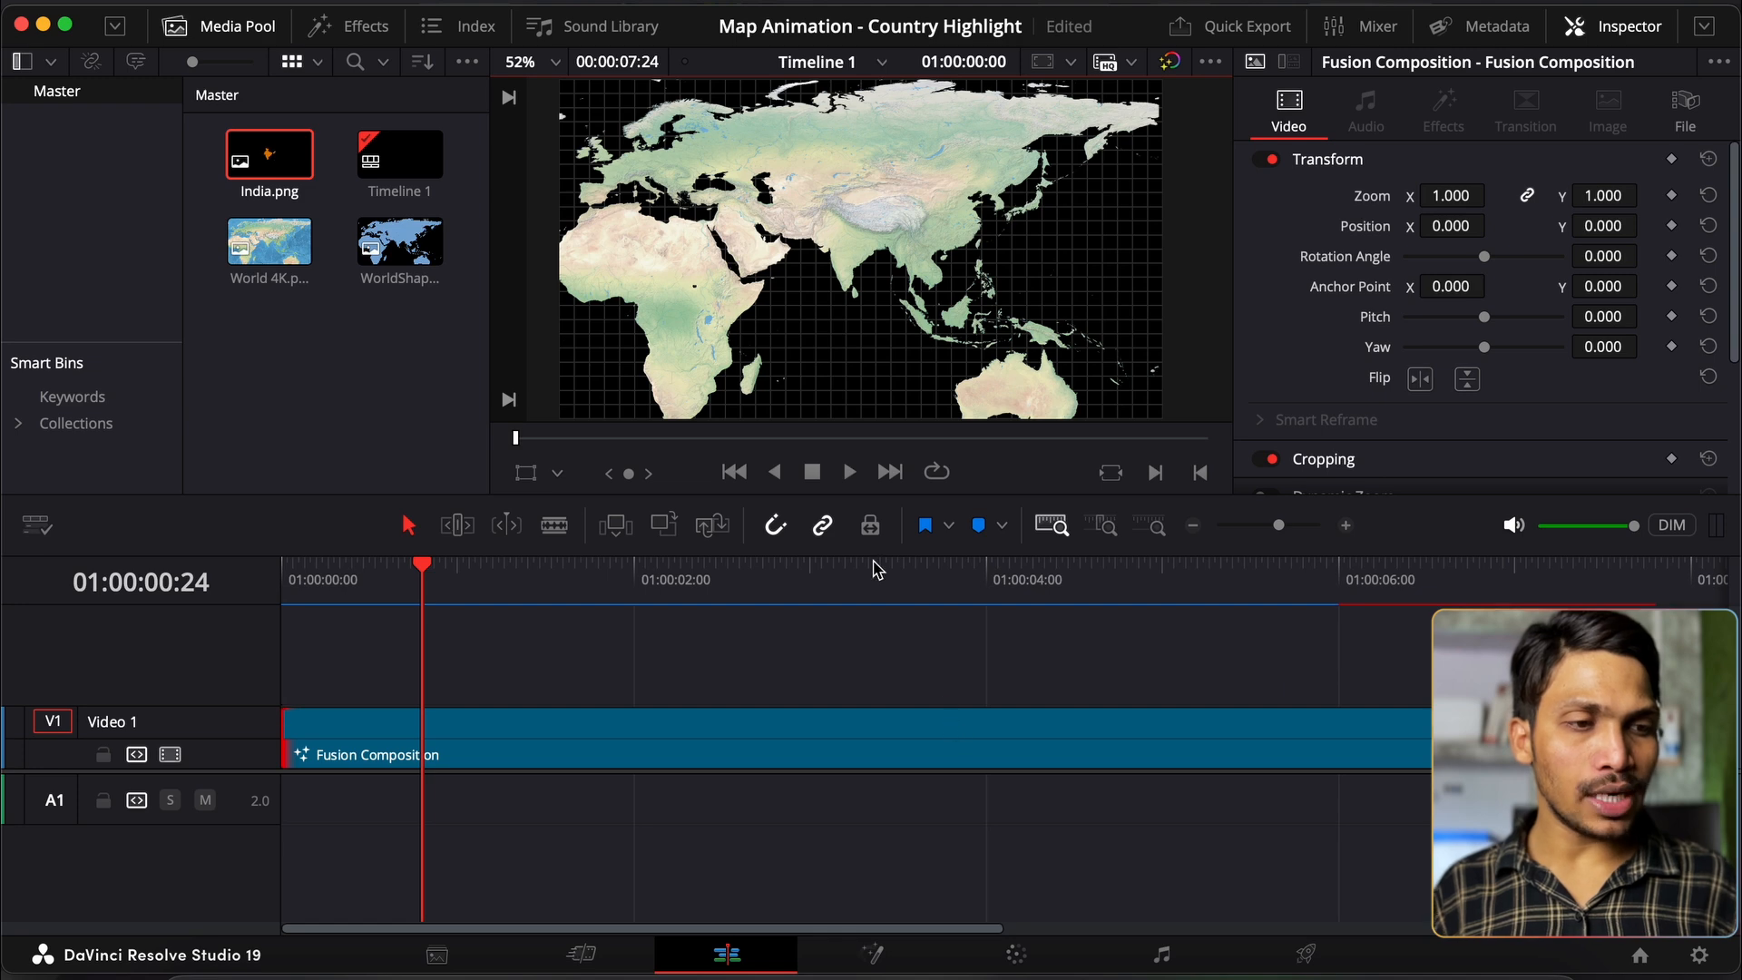
click(723, 680)
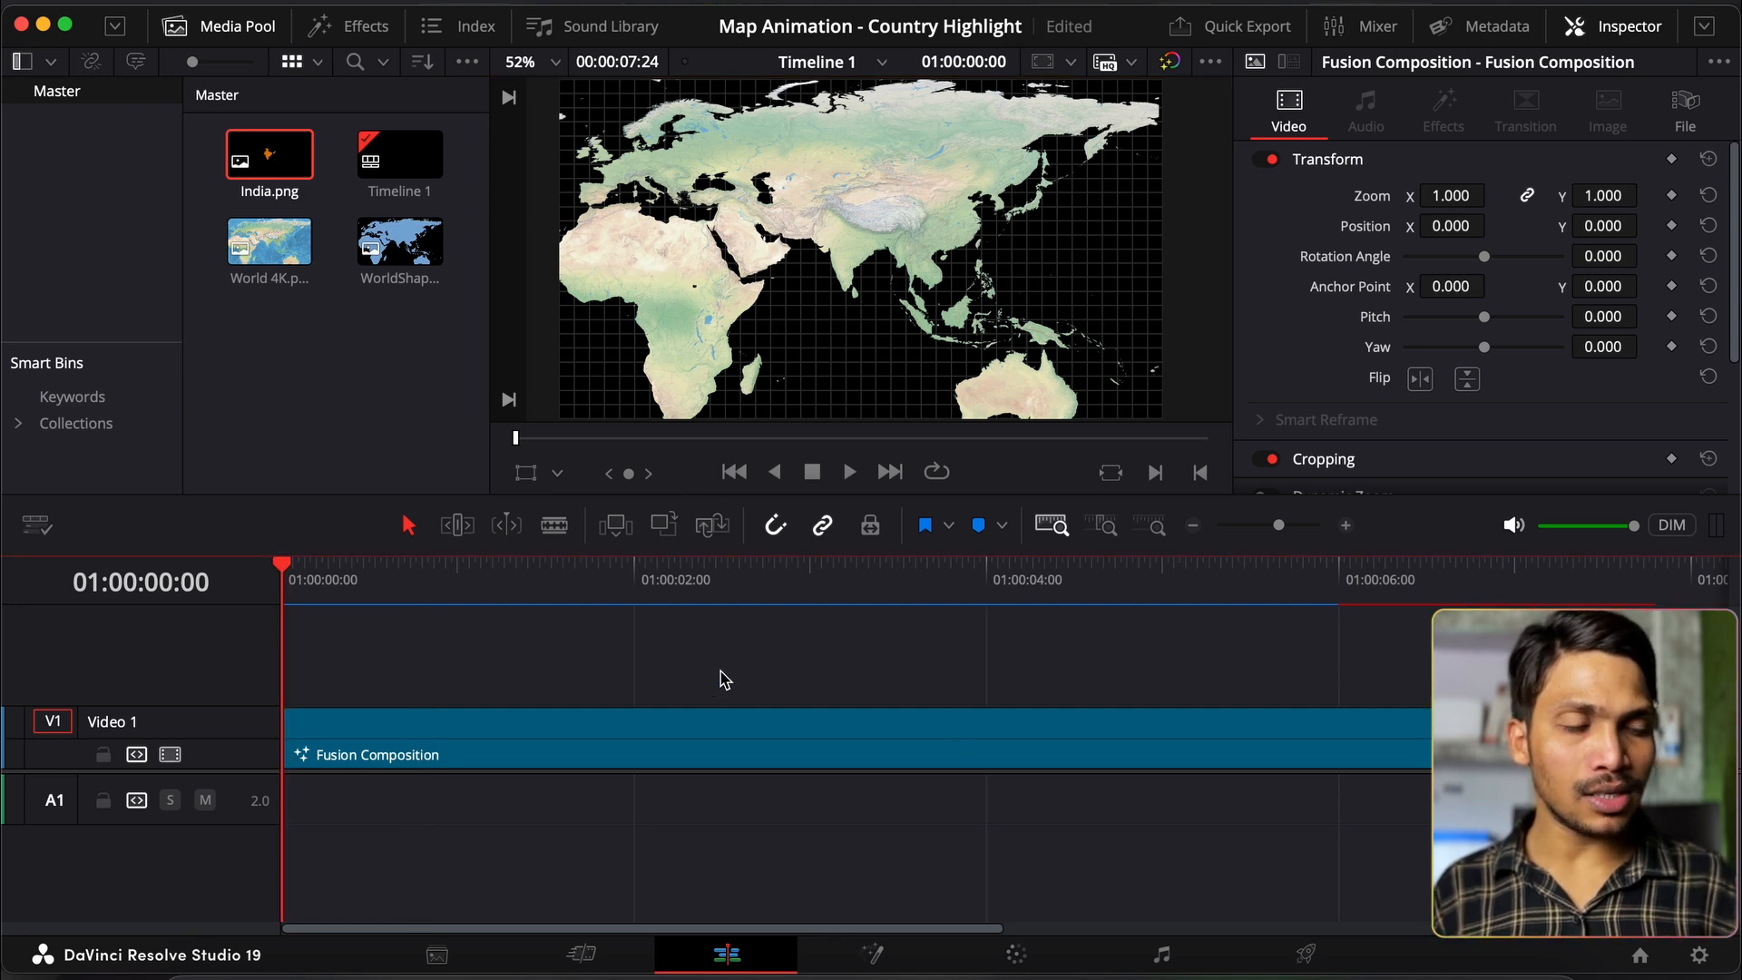
key(space)
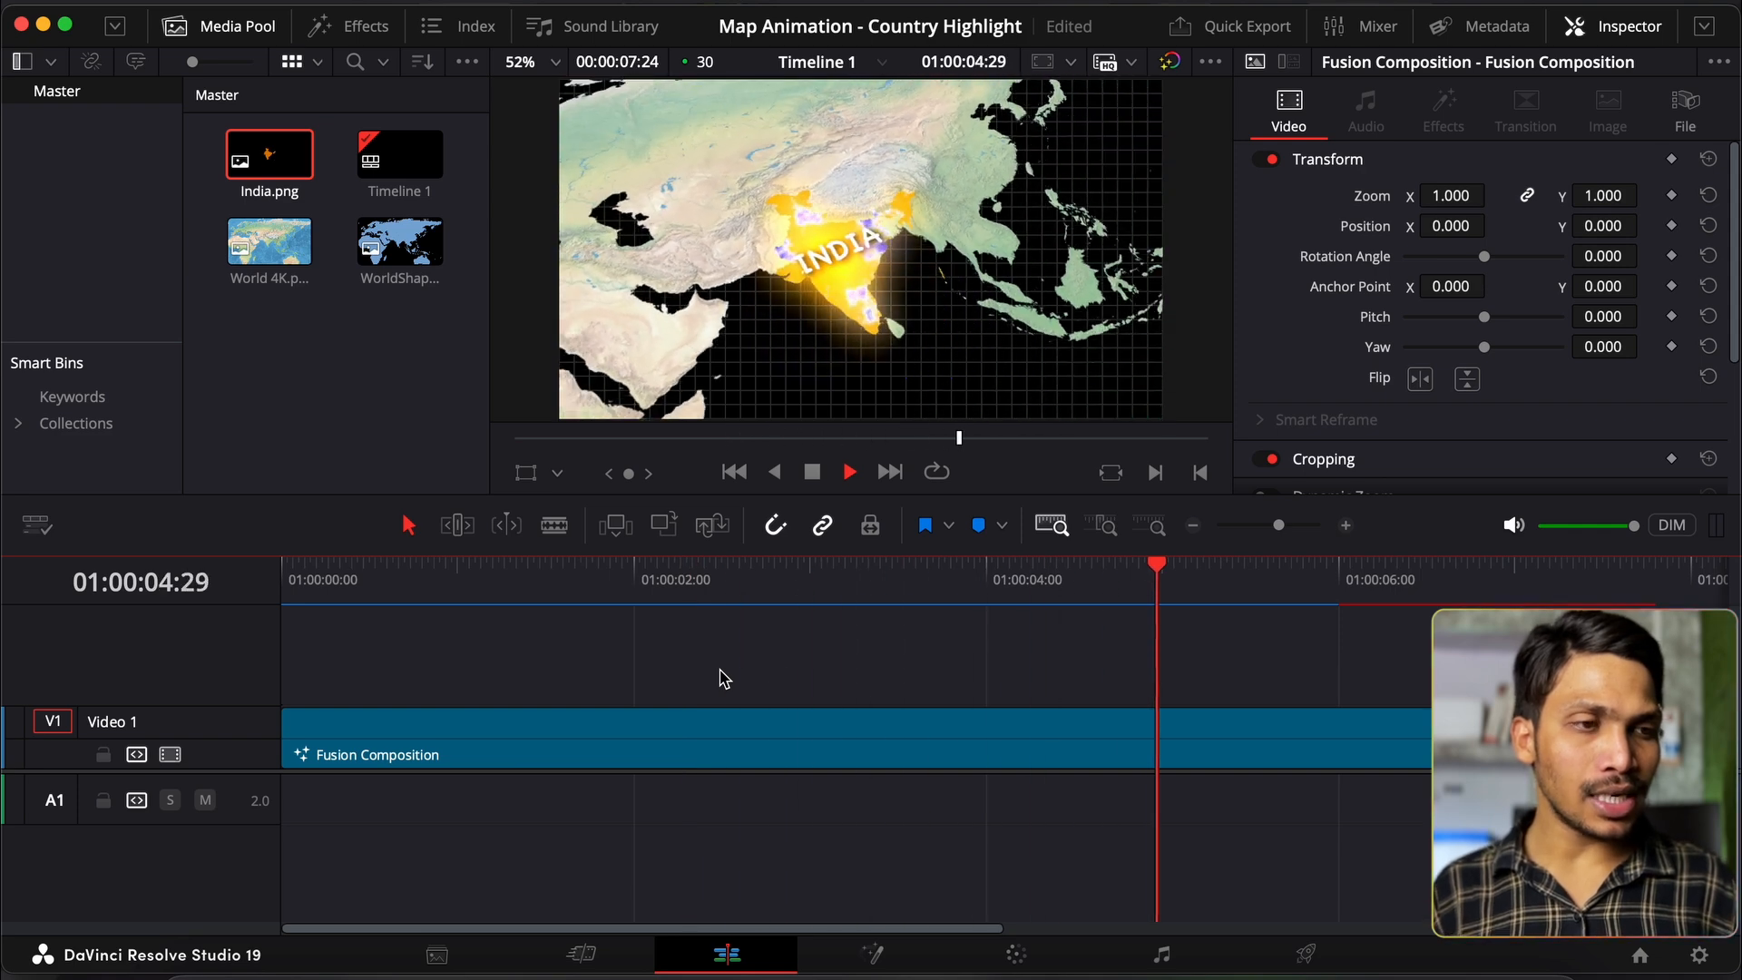
key(space)
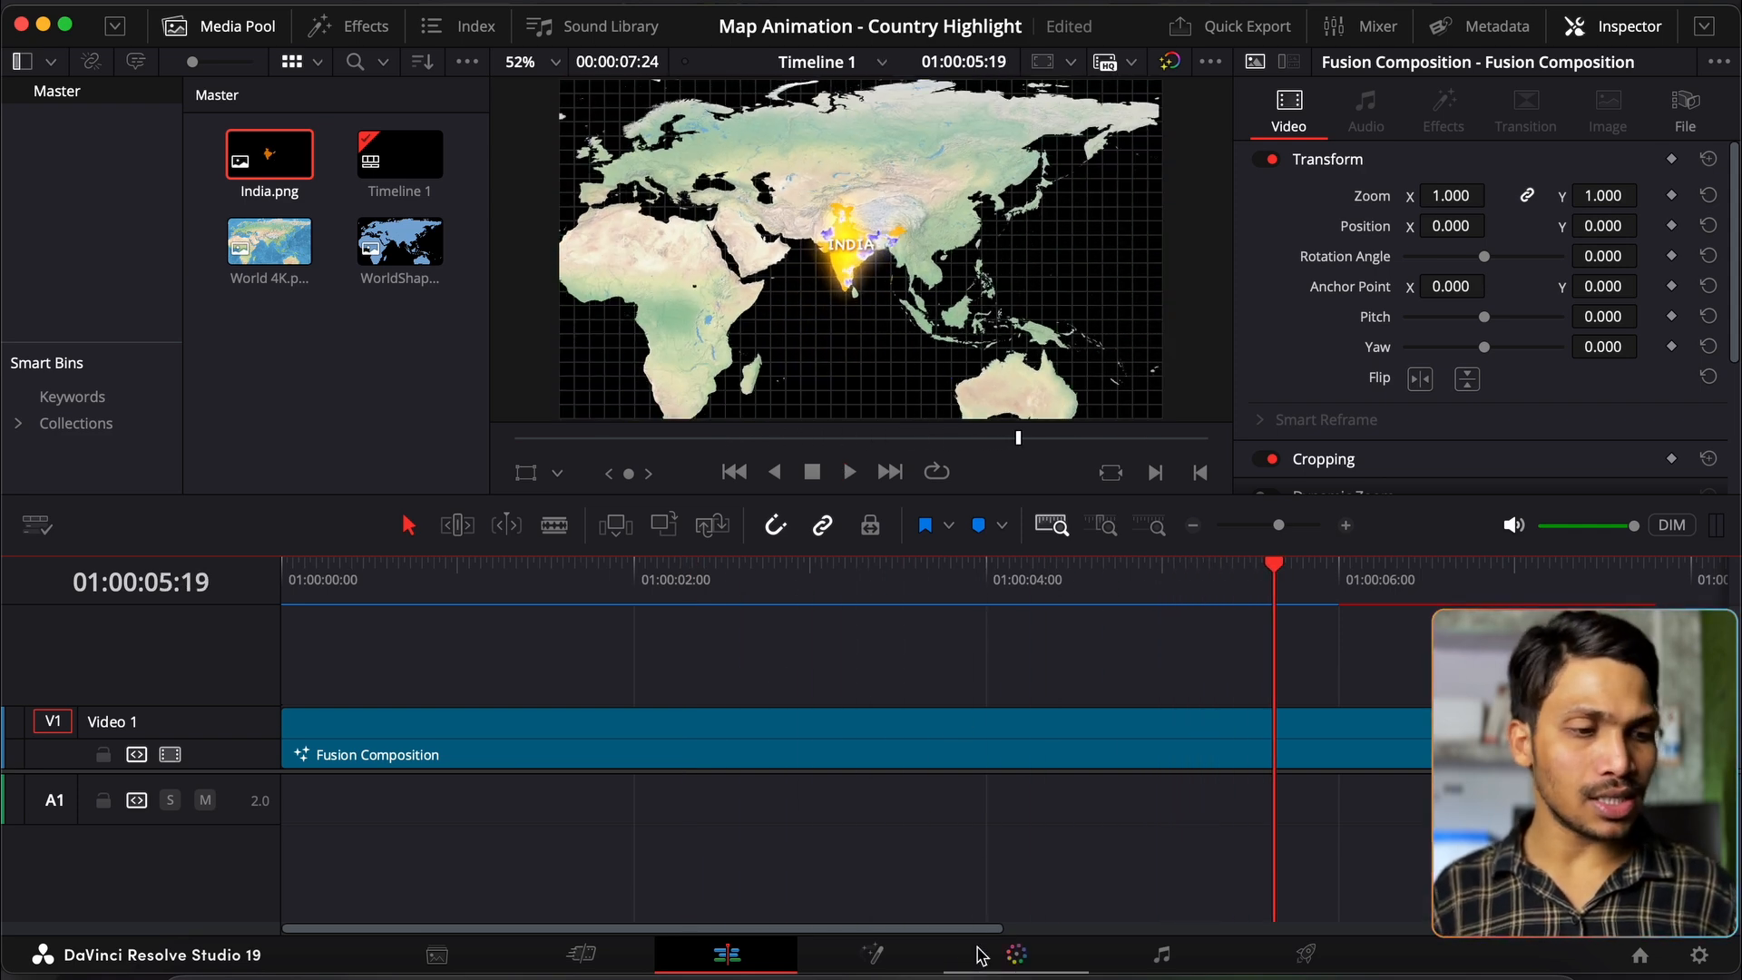
click(873, 953)
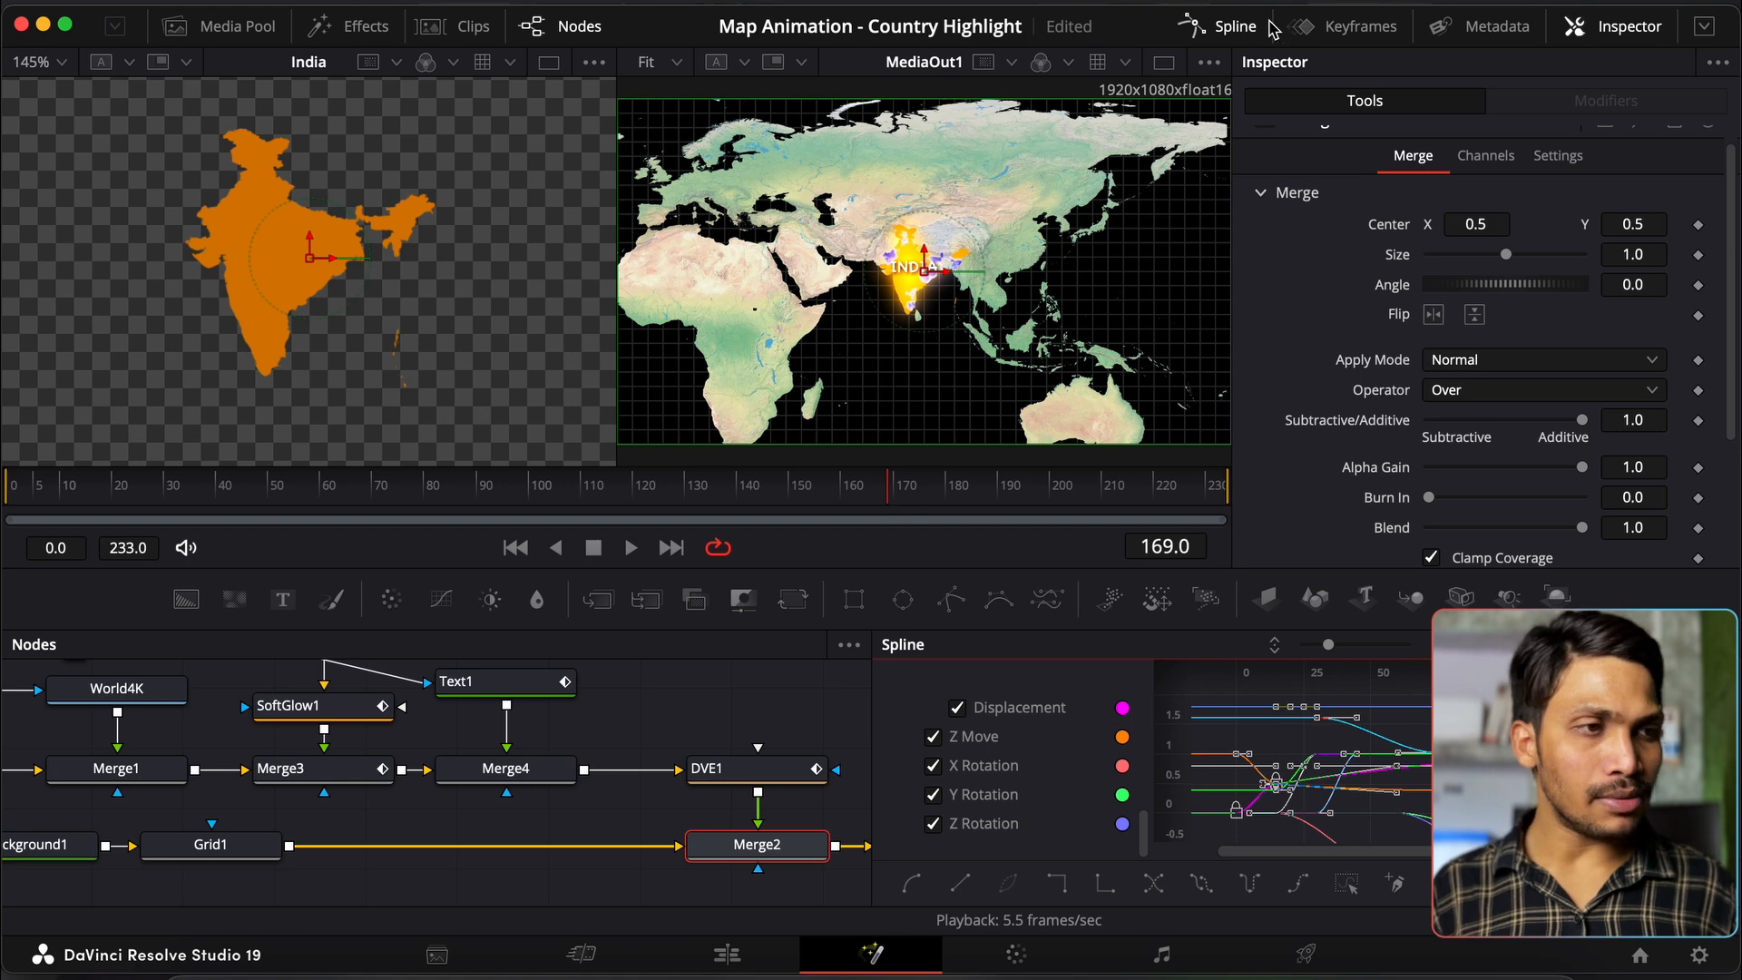
Step: Remove the FastNoise1 and SoftGlow1 nodes from India's branch
click(1236, 27)
scroll(792, 674, left, 3)
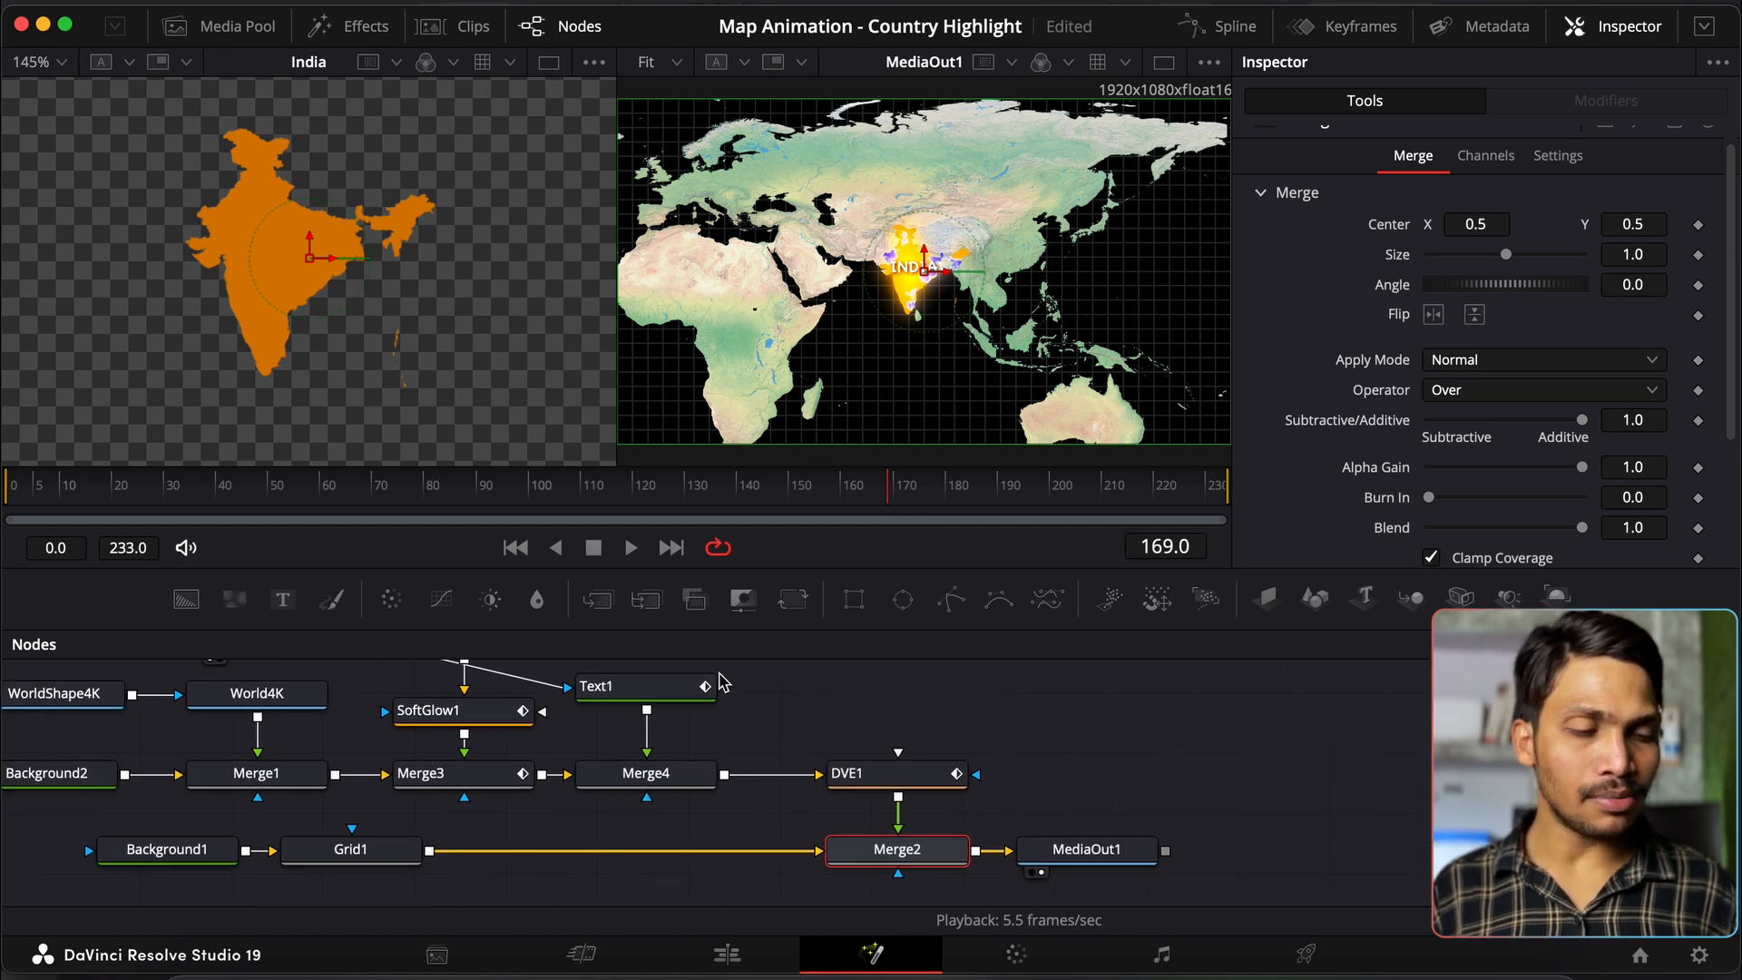
scroll(712, 700, up, 2)
scroll(712, 706, up, 2)
click(543, 706)
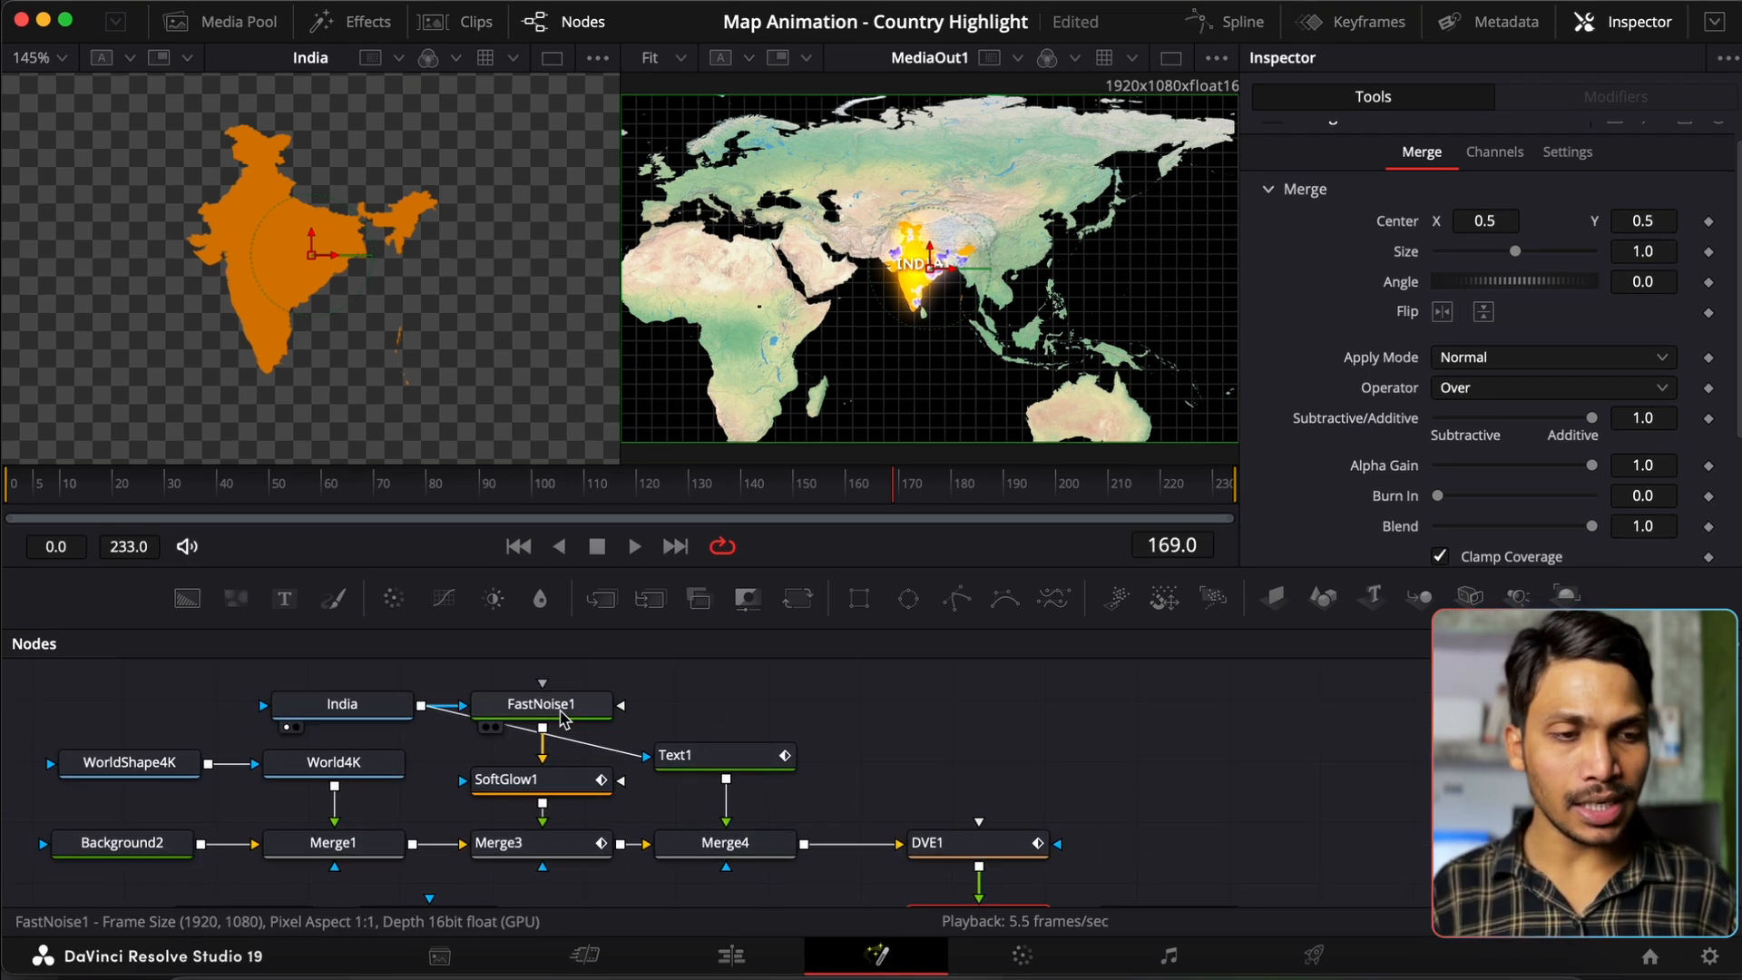
key(Delete)
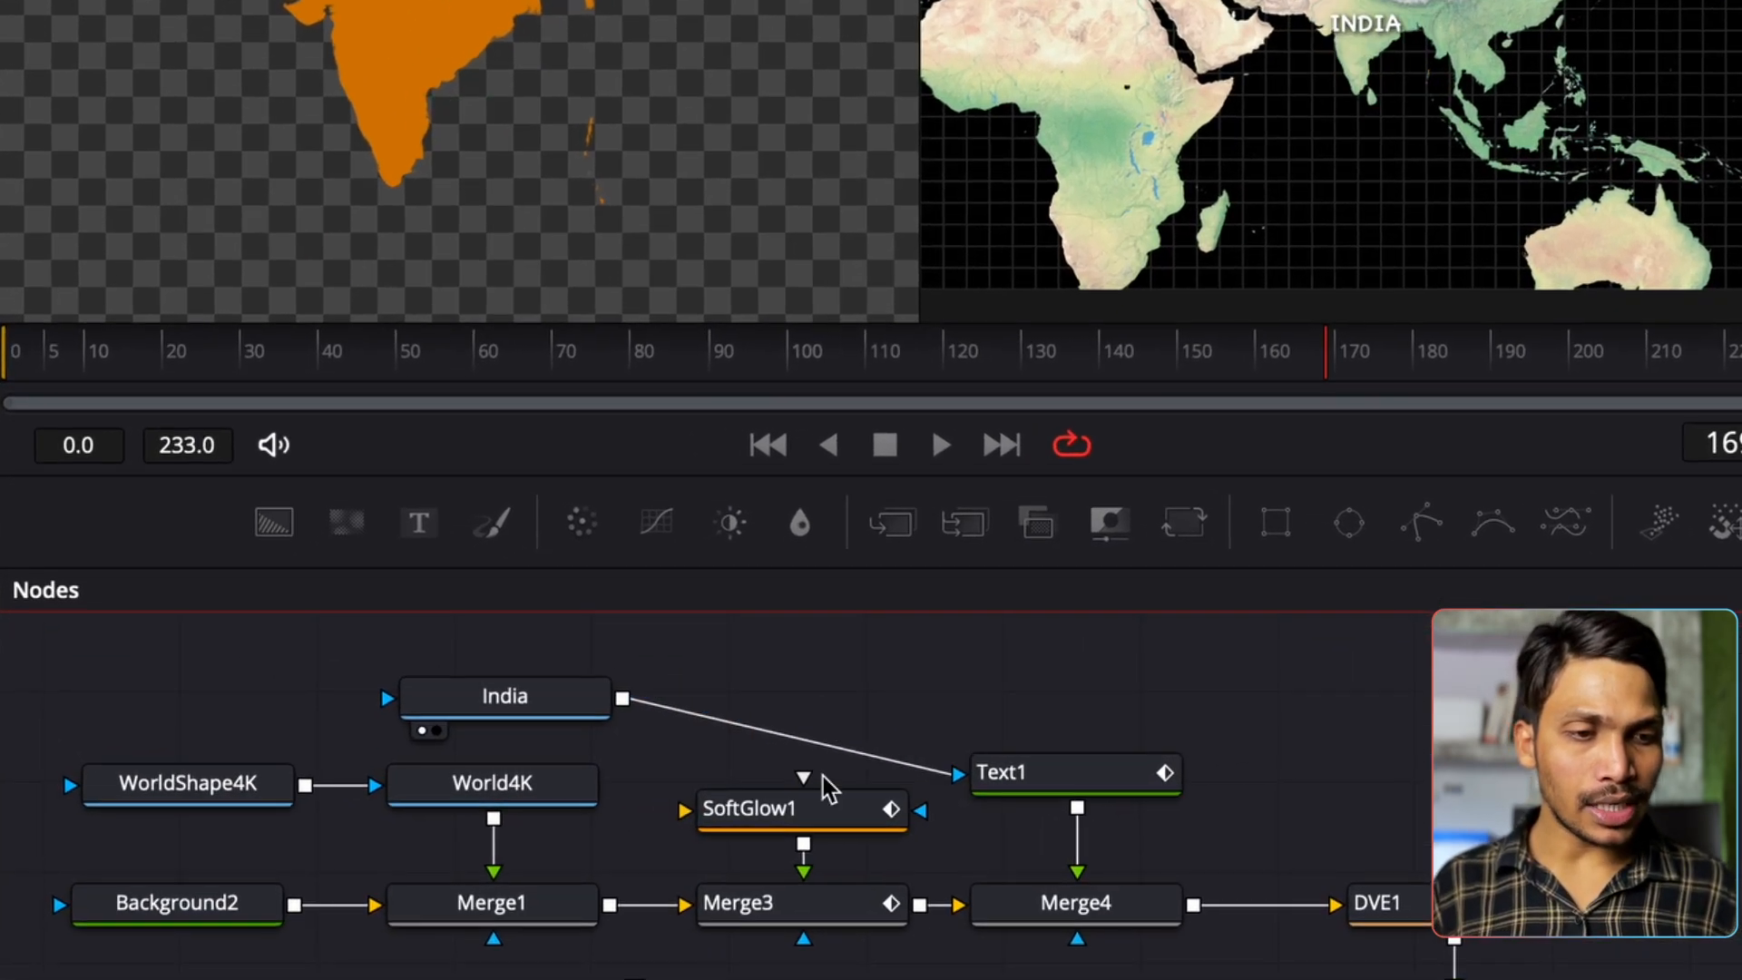
click(824, 800)
key(Delete)
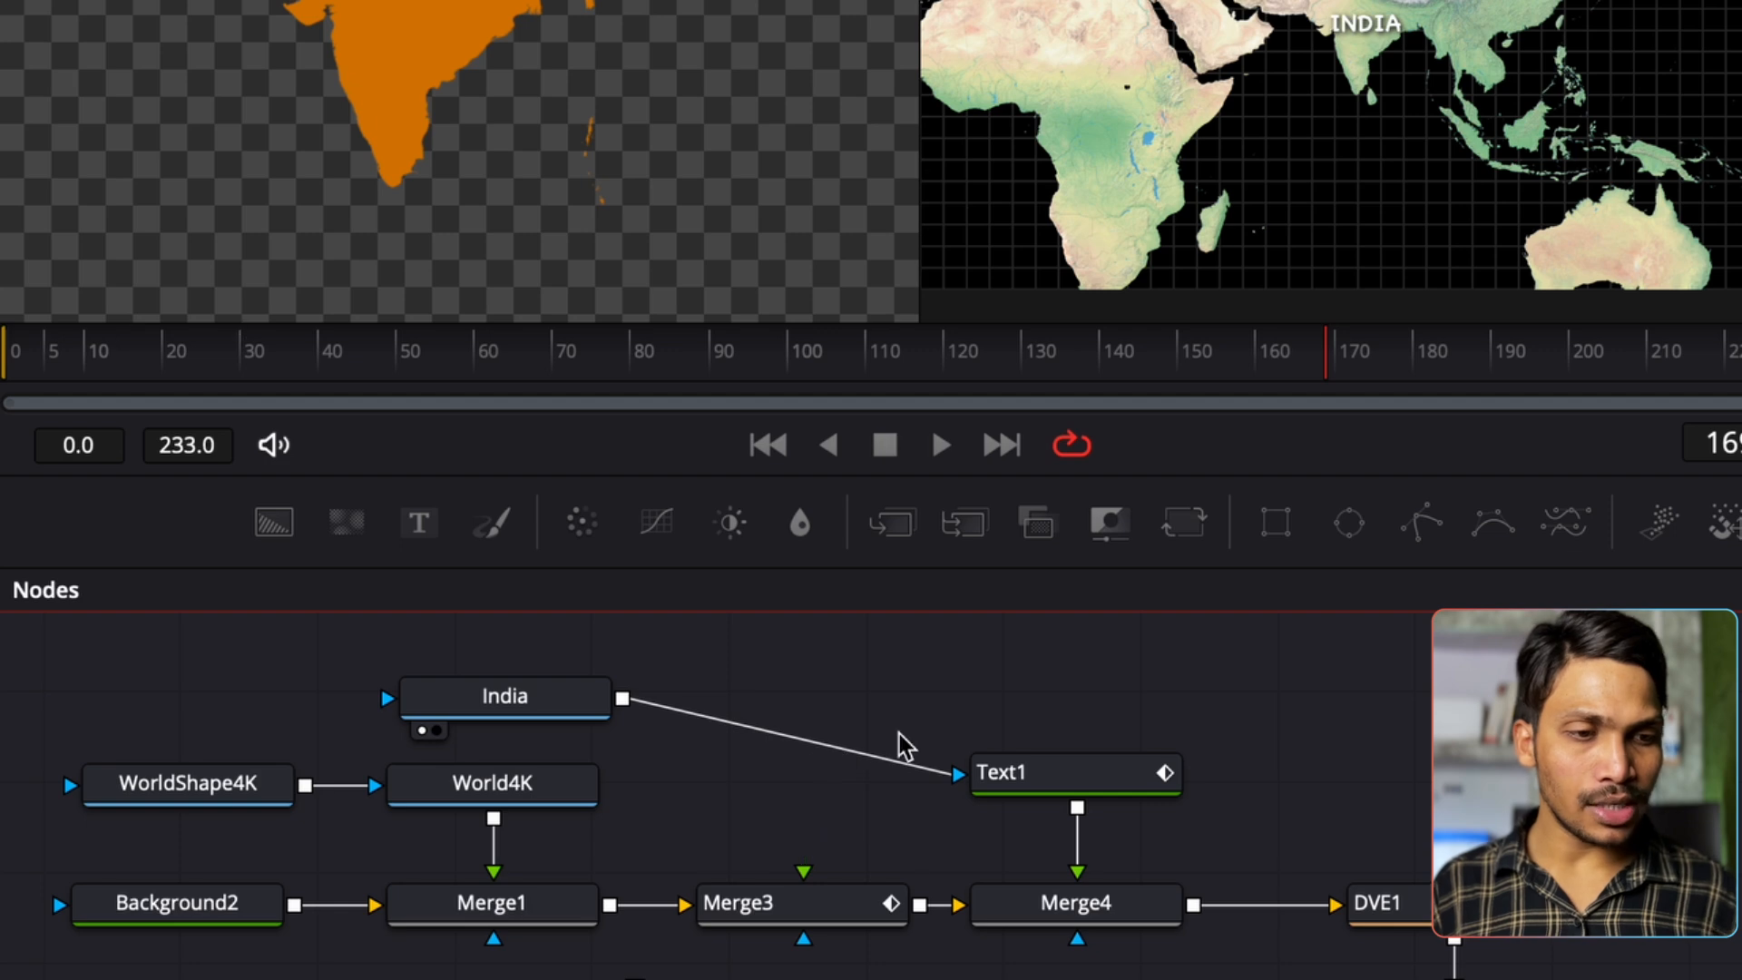
Step: Add a Background3 node masked by India and feed it into Merge3
drag(581, 703, 862, 696)
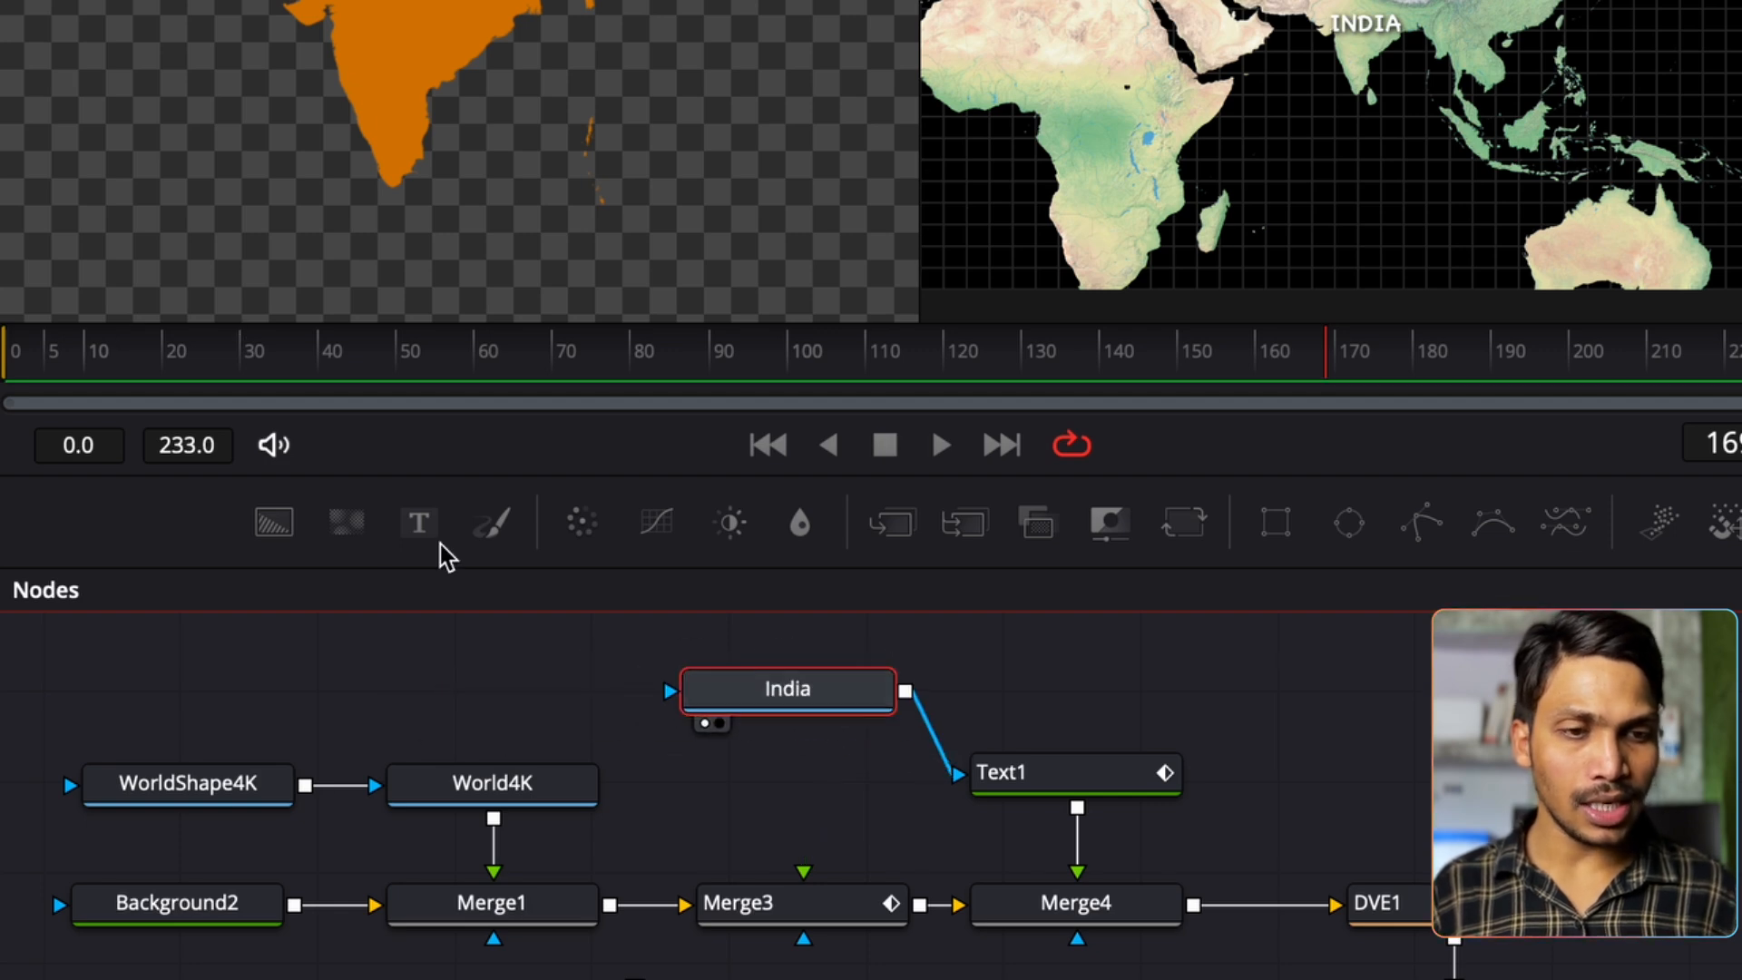
drag(281, 530, 821, 799)
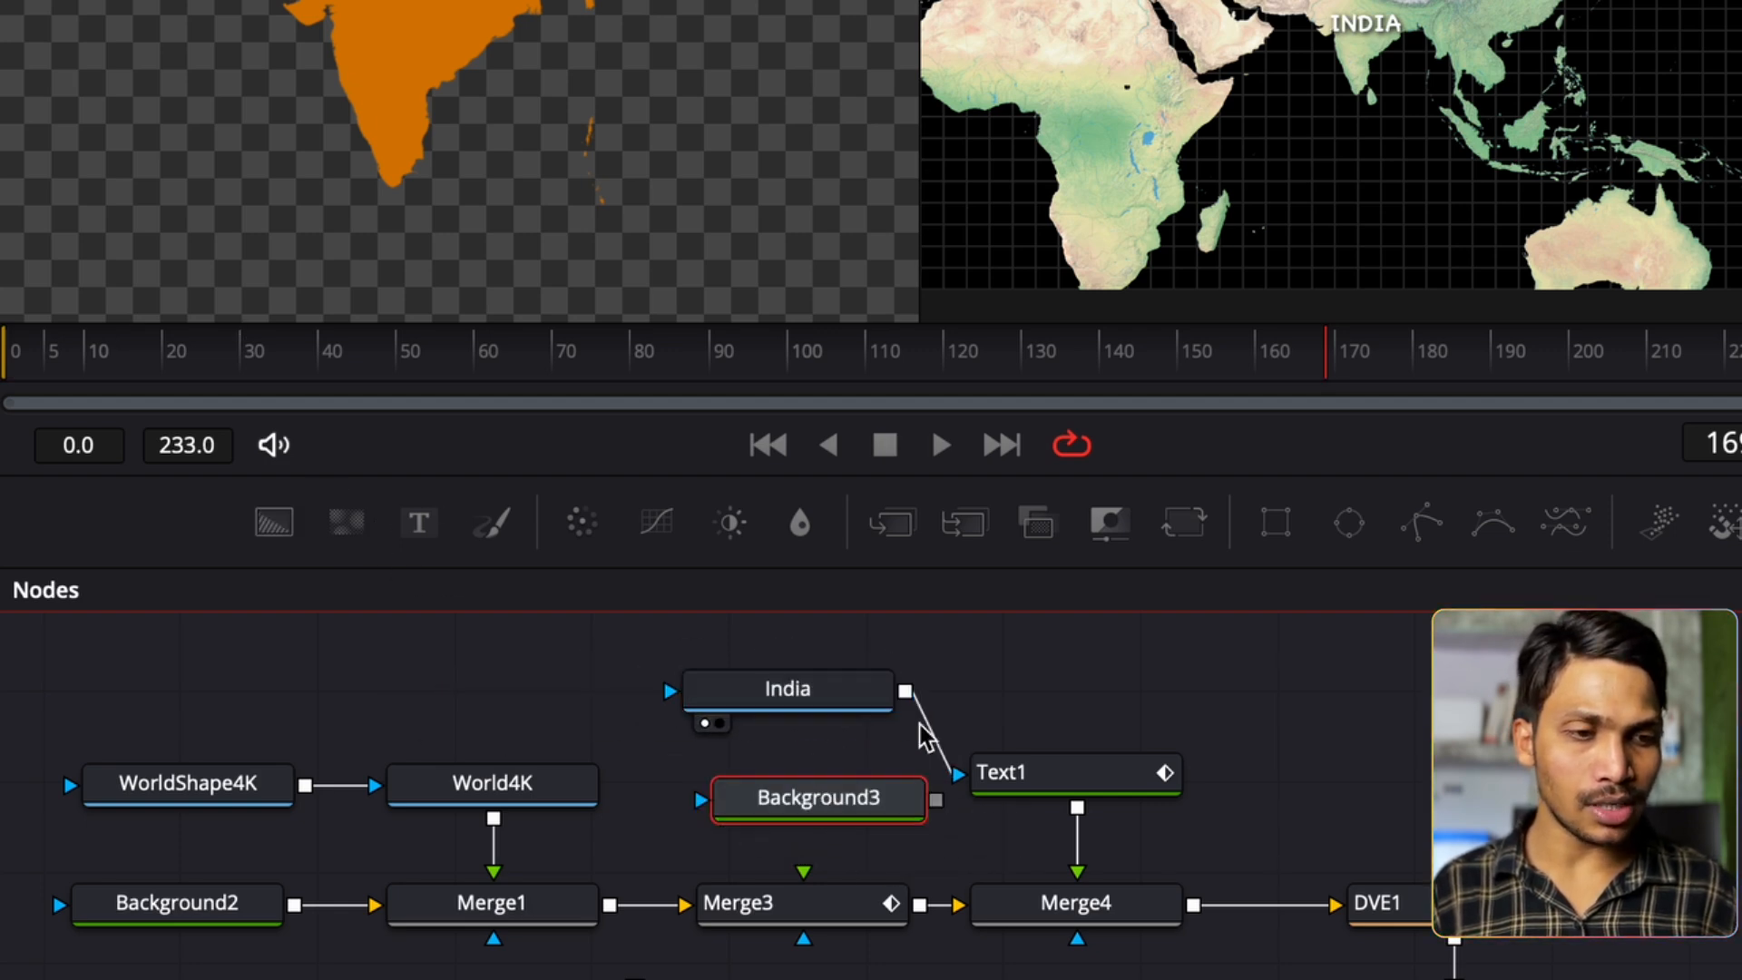
drag(906, 692, 692, 825)
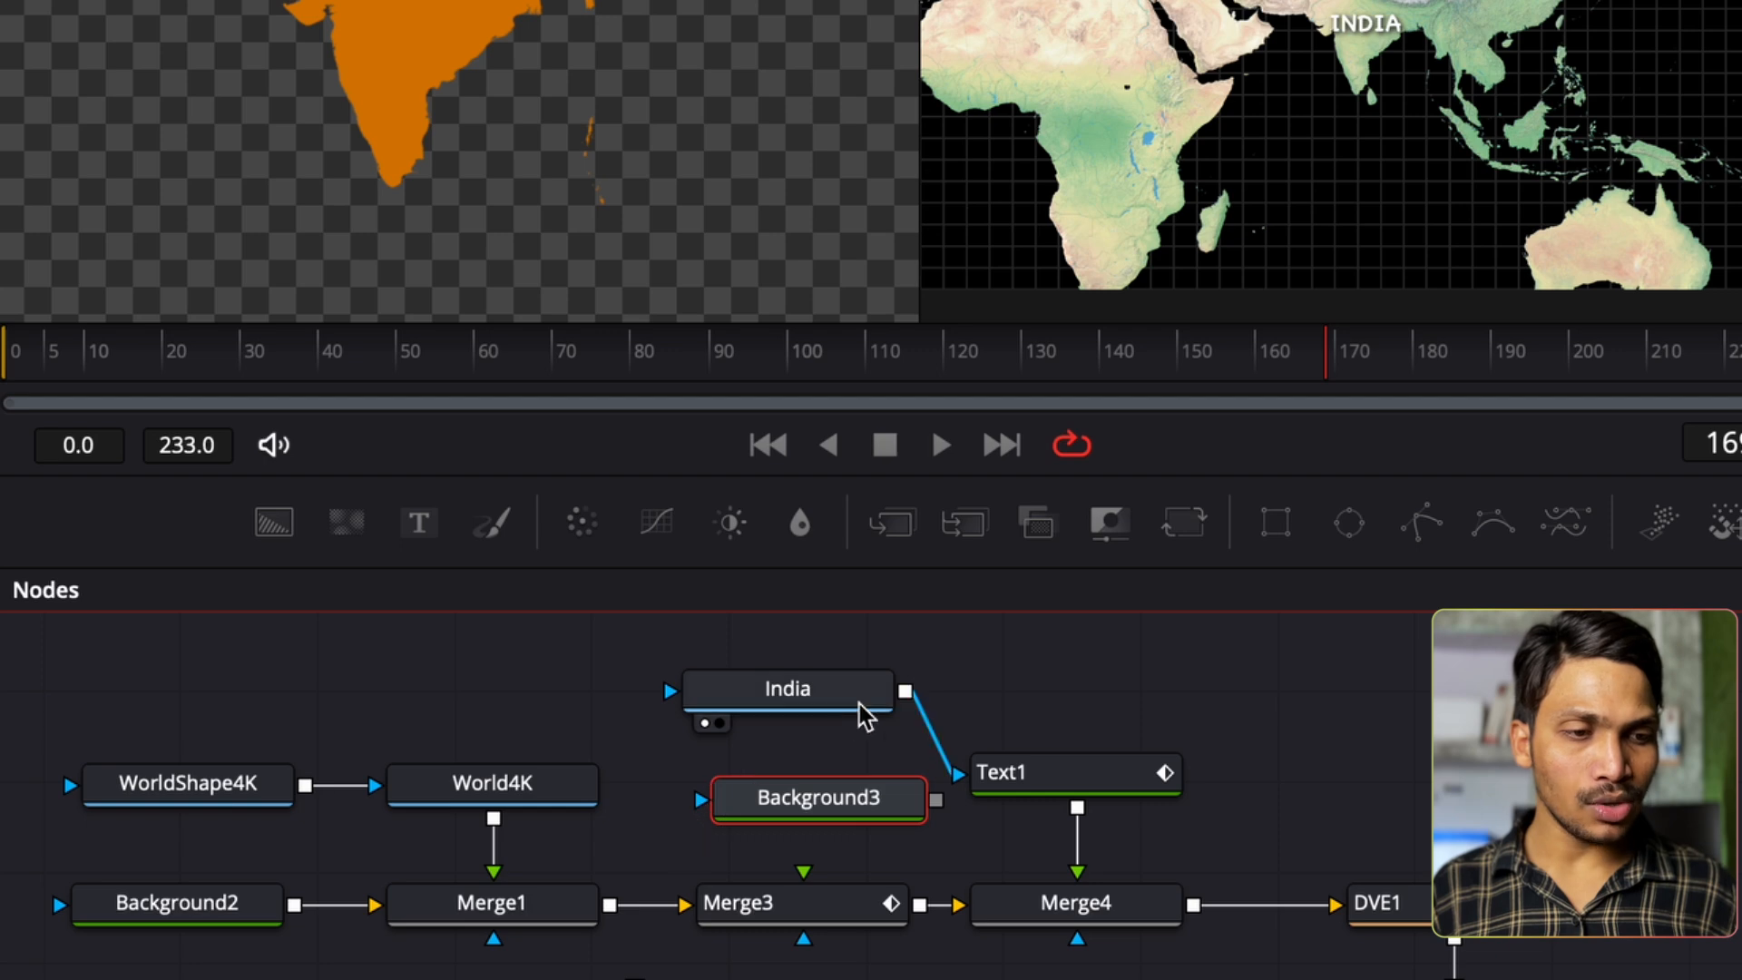
drag(906, 692, 788, 786)
drag(902, 794, 803, 871)
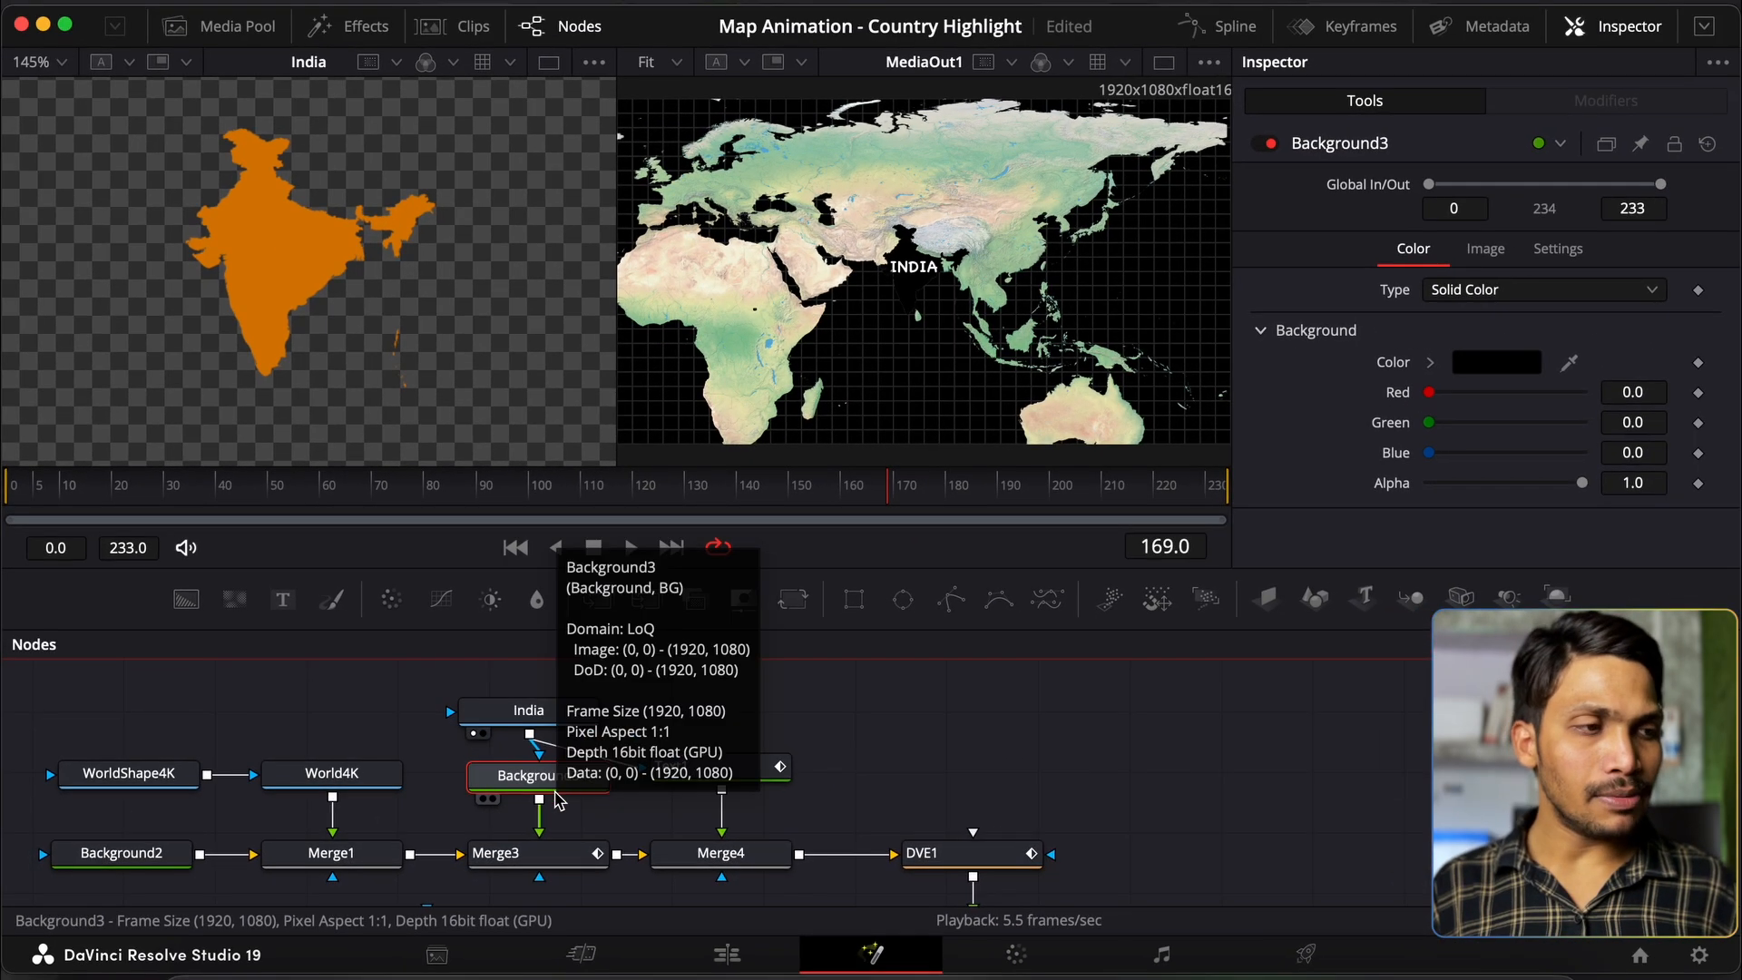
Step: Set Background3's colour to orange (R 0.984, G 0.659, B 0)
click(1488, 366)
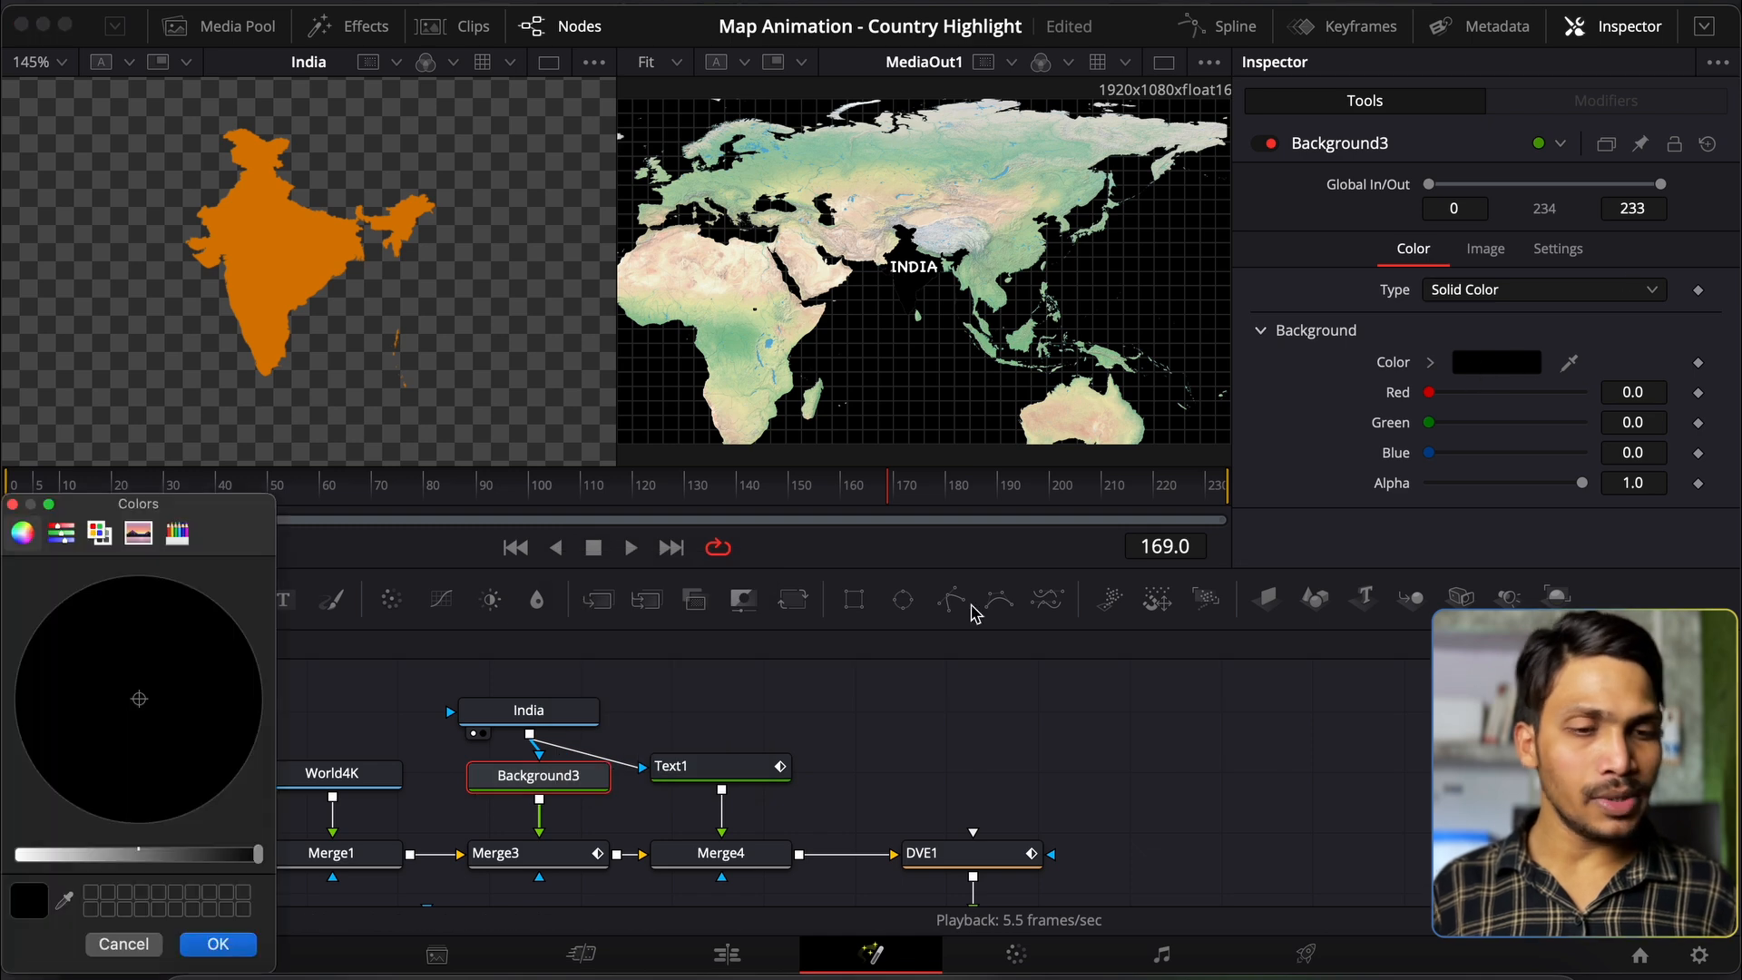
click(23, 855)
drag(136, 703, 247, 622)
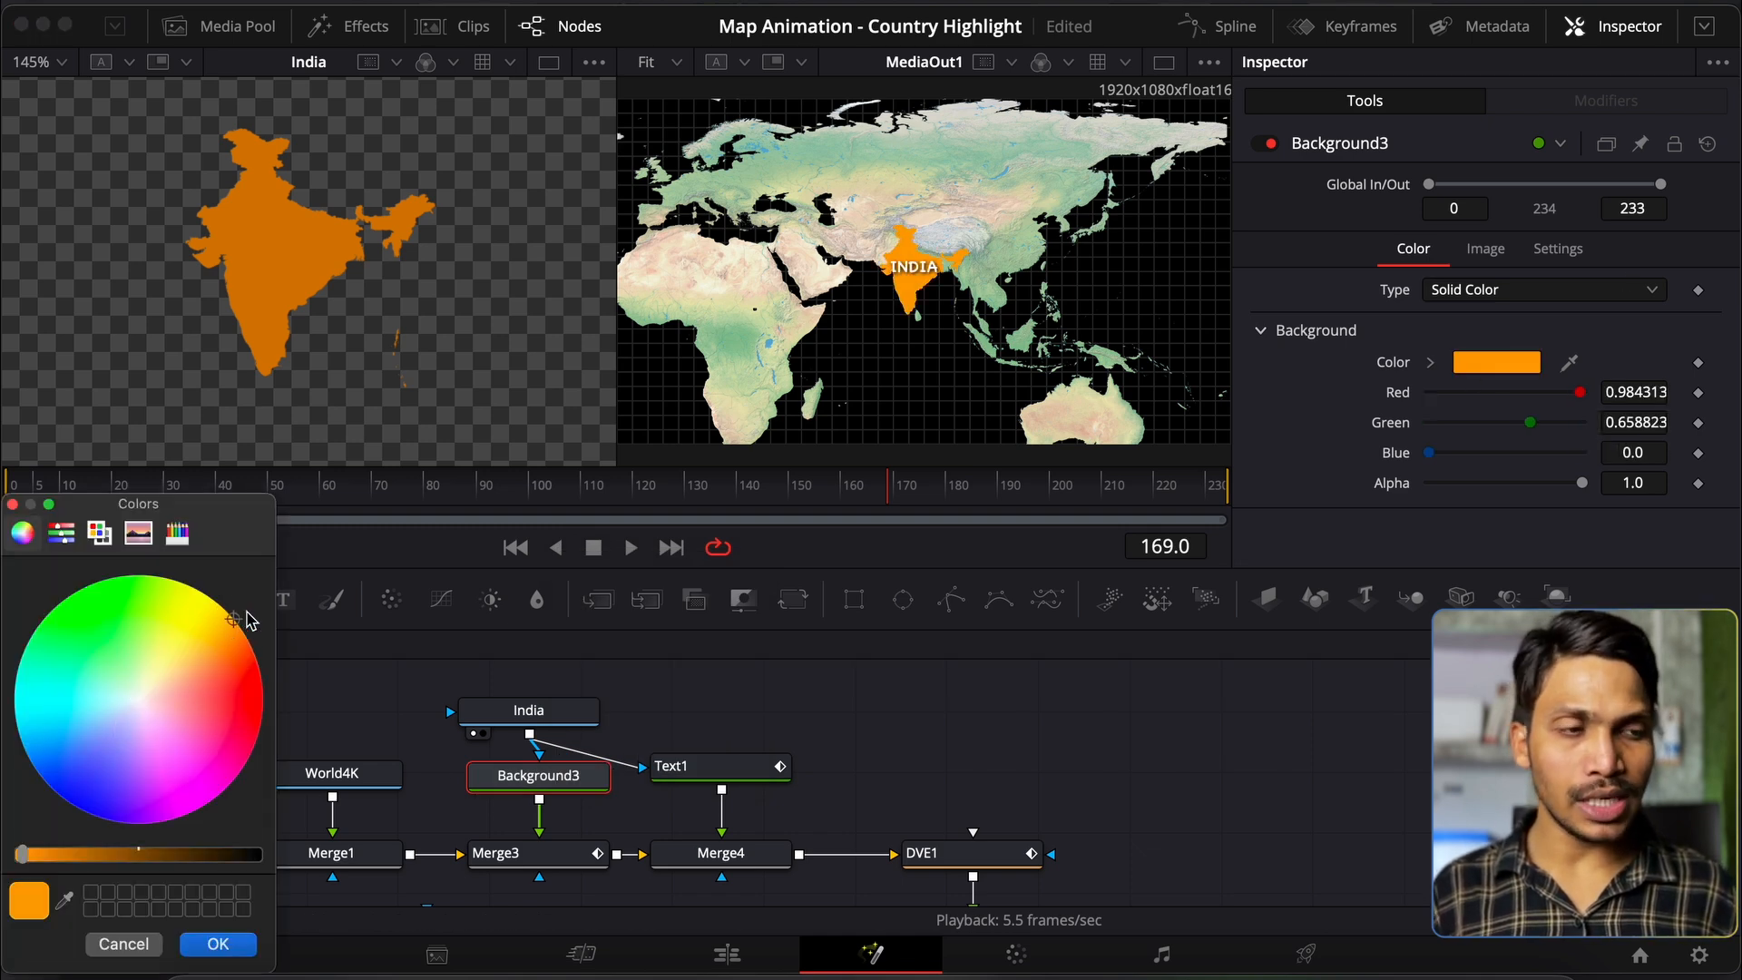
click(218, 945)
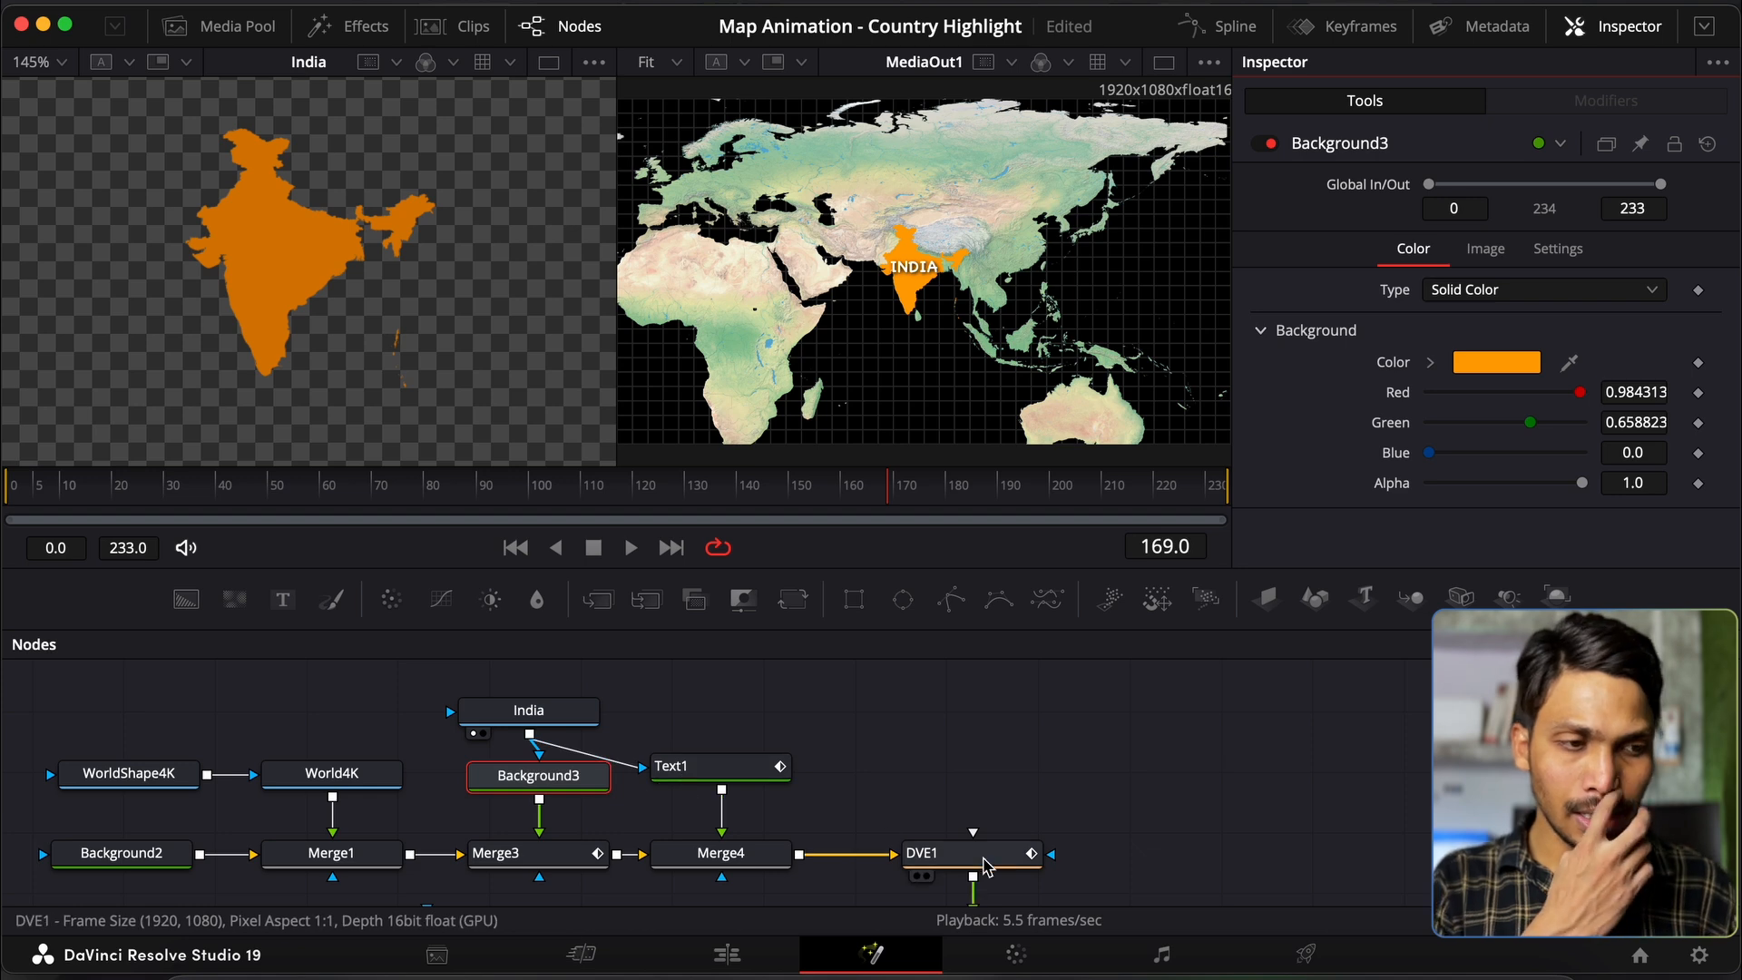
click(953, 853)
click(91, 483)
Step: Keyframe Merge3's Blend to 0.0 at frame 15 and 1.0 at frame 17
key(Right)
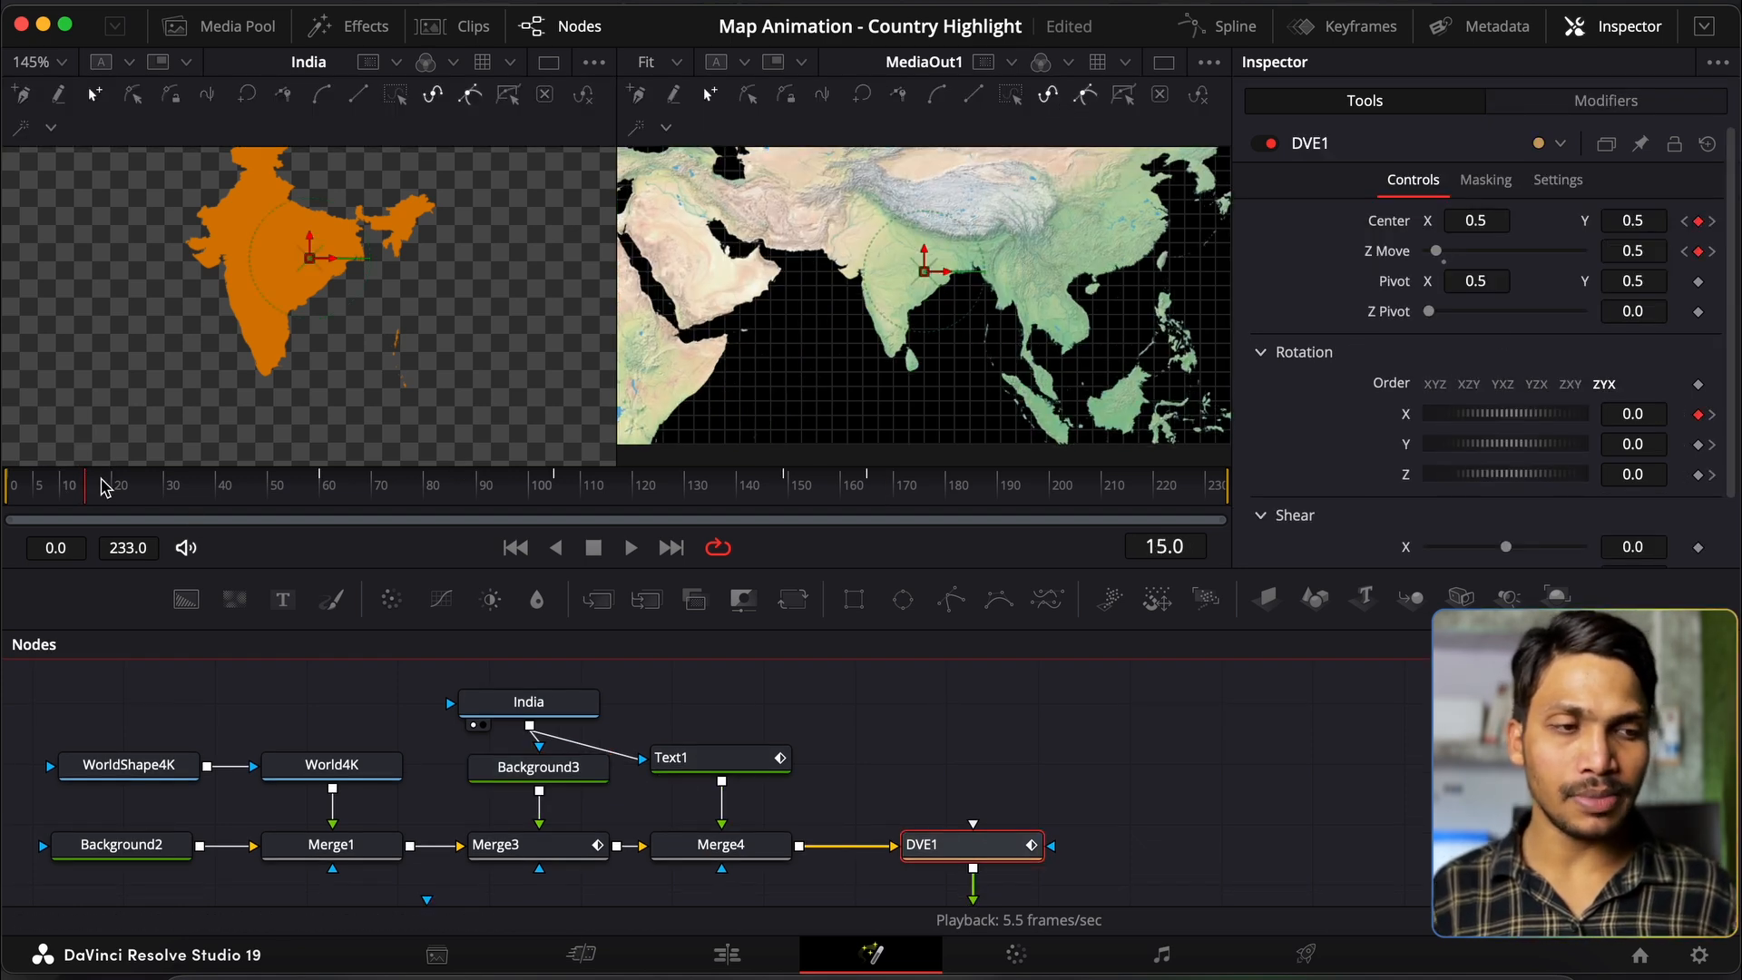
click(561, 853)
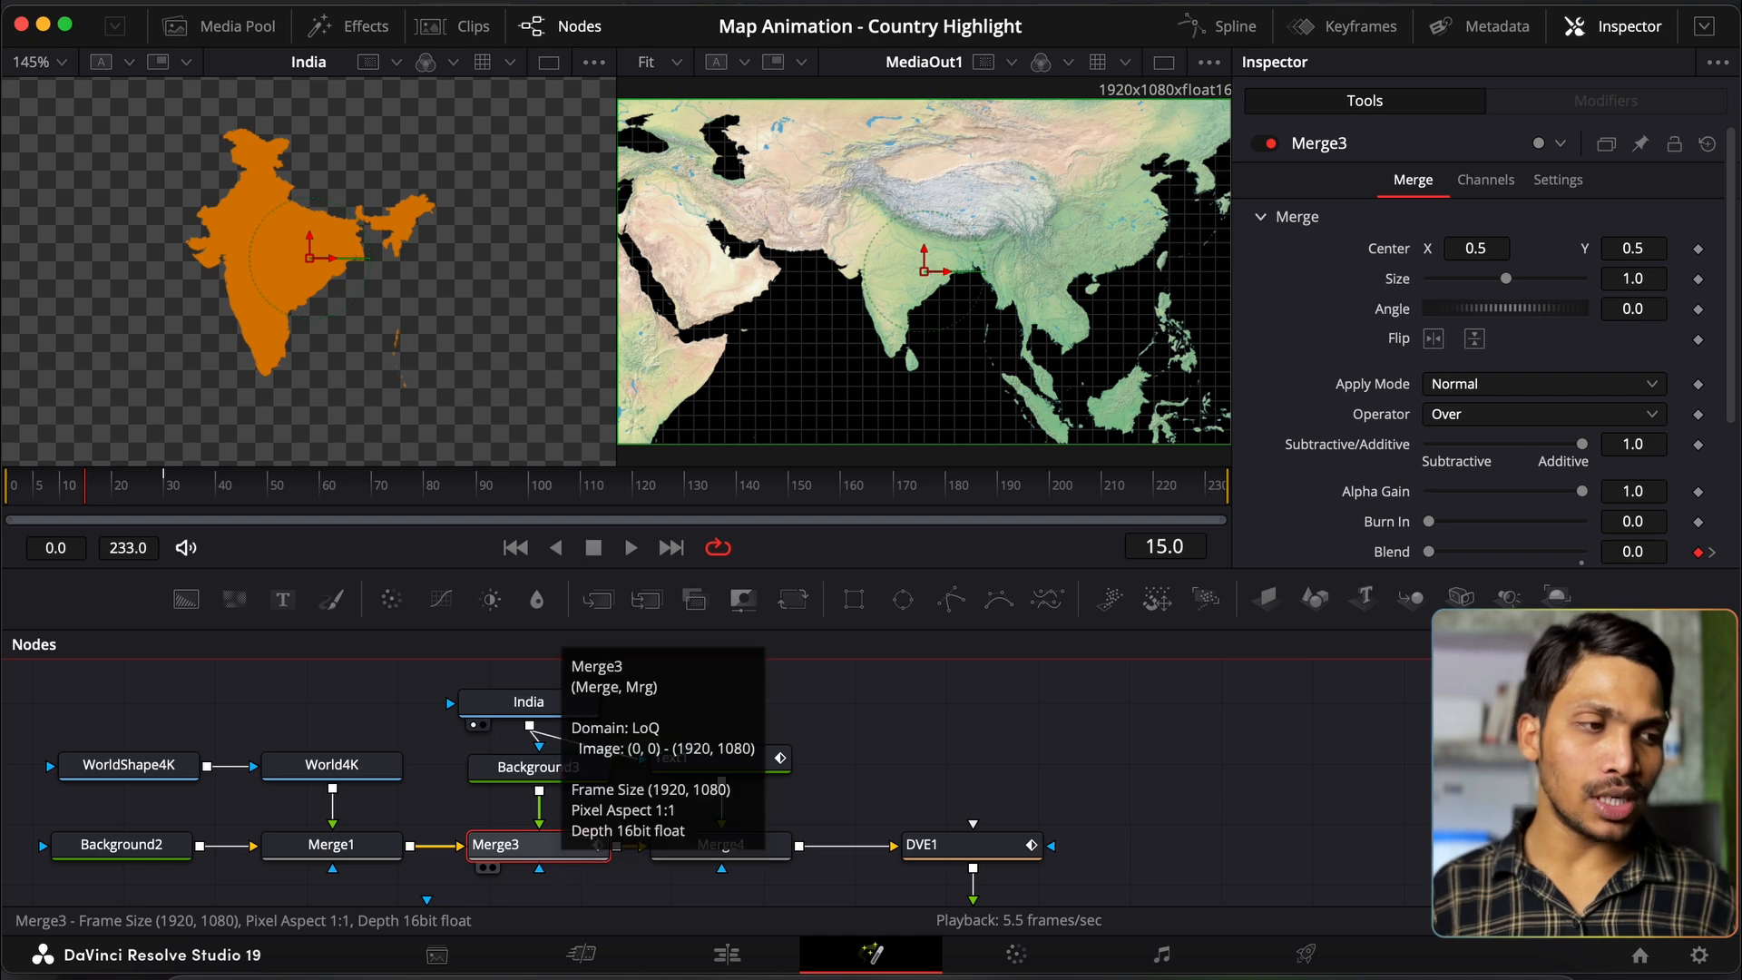
scroll(1361, 450, down, 2)
double_click(1388, 502)
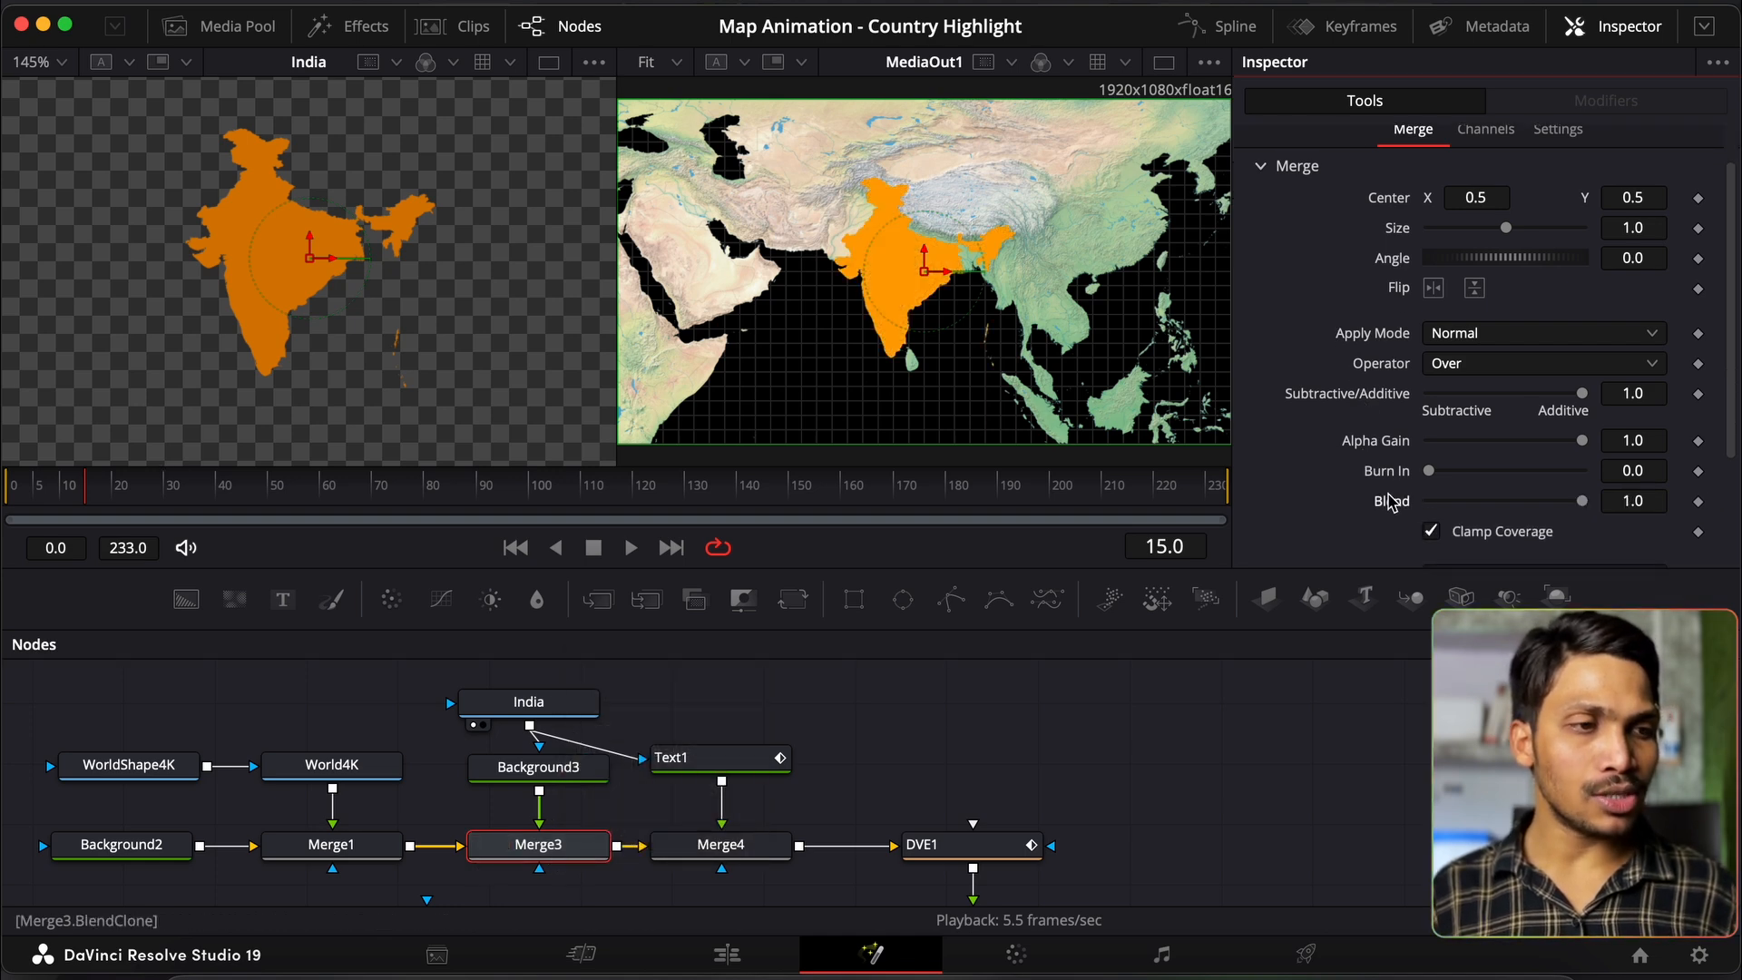
click(1699, 502)
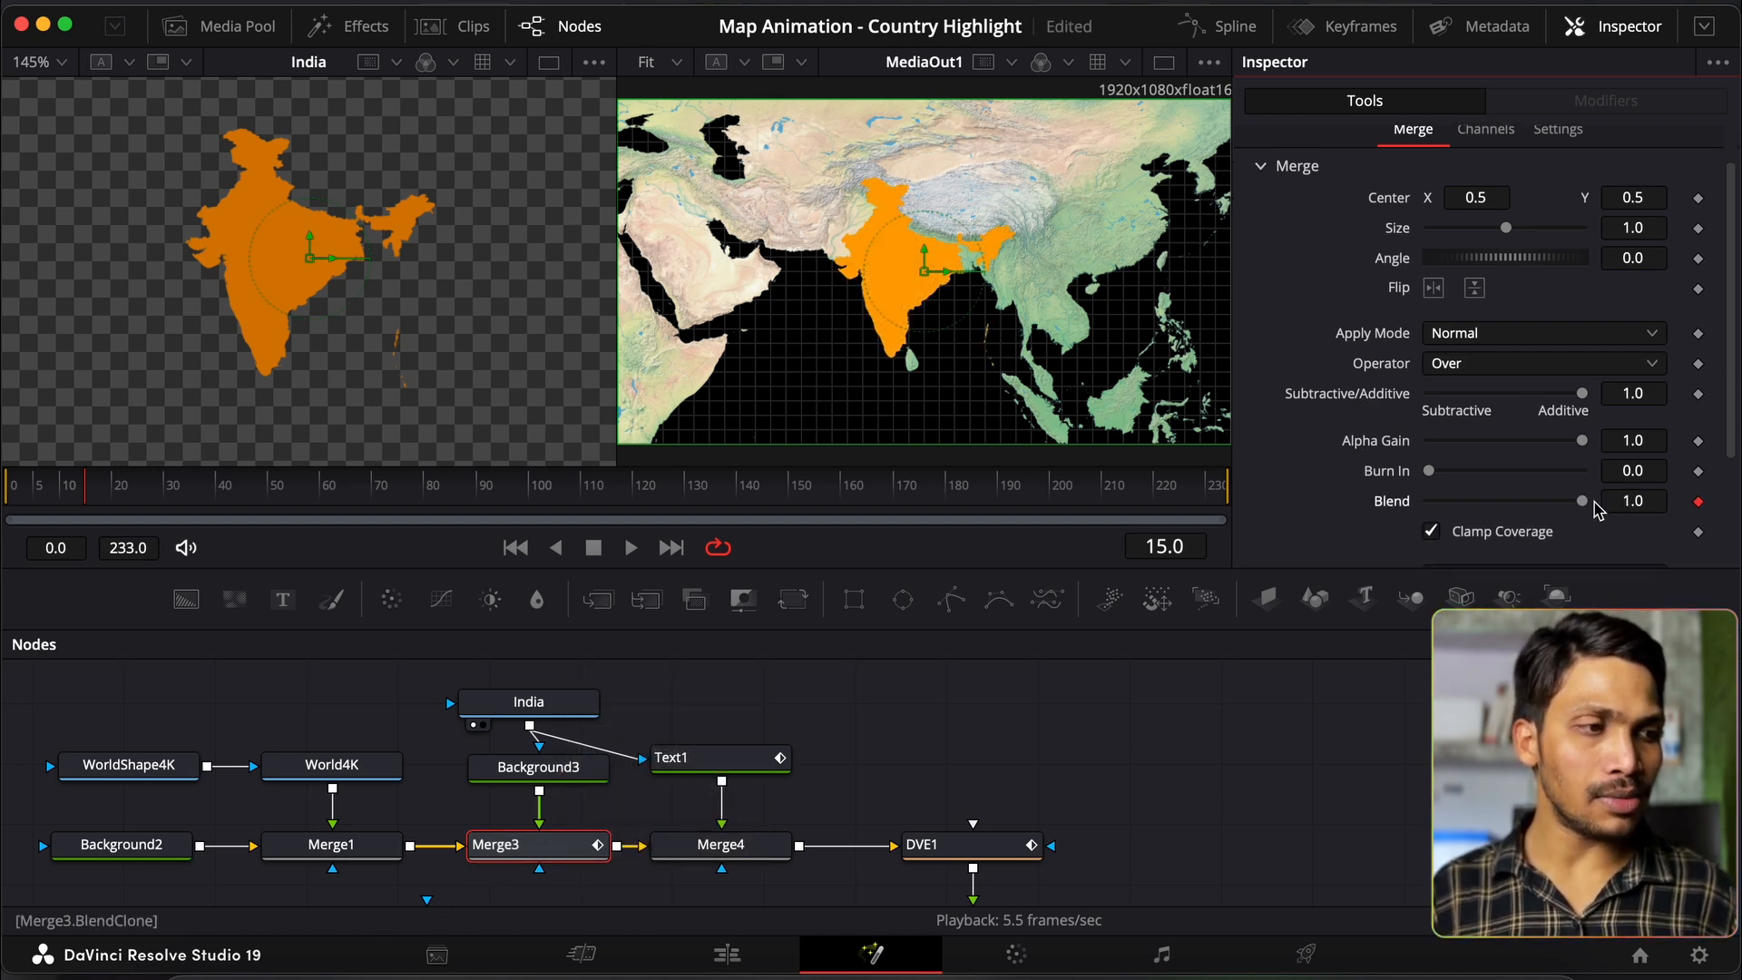
drag(1584, 502, 1341, 513)
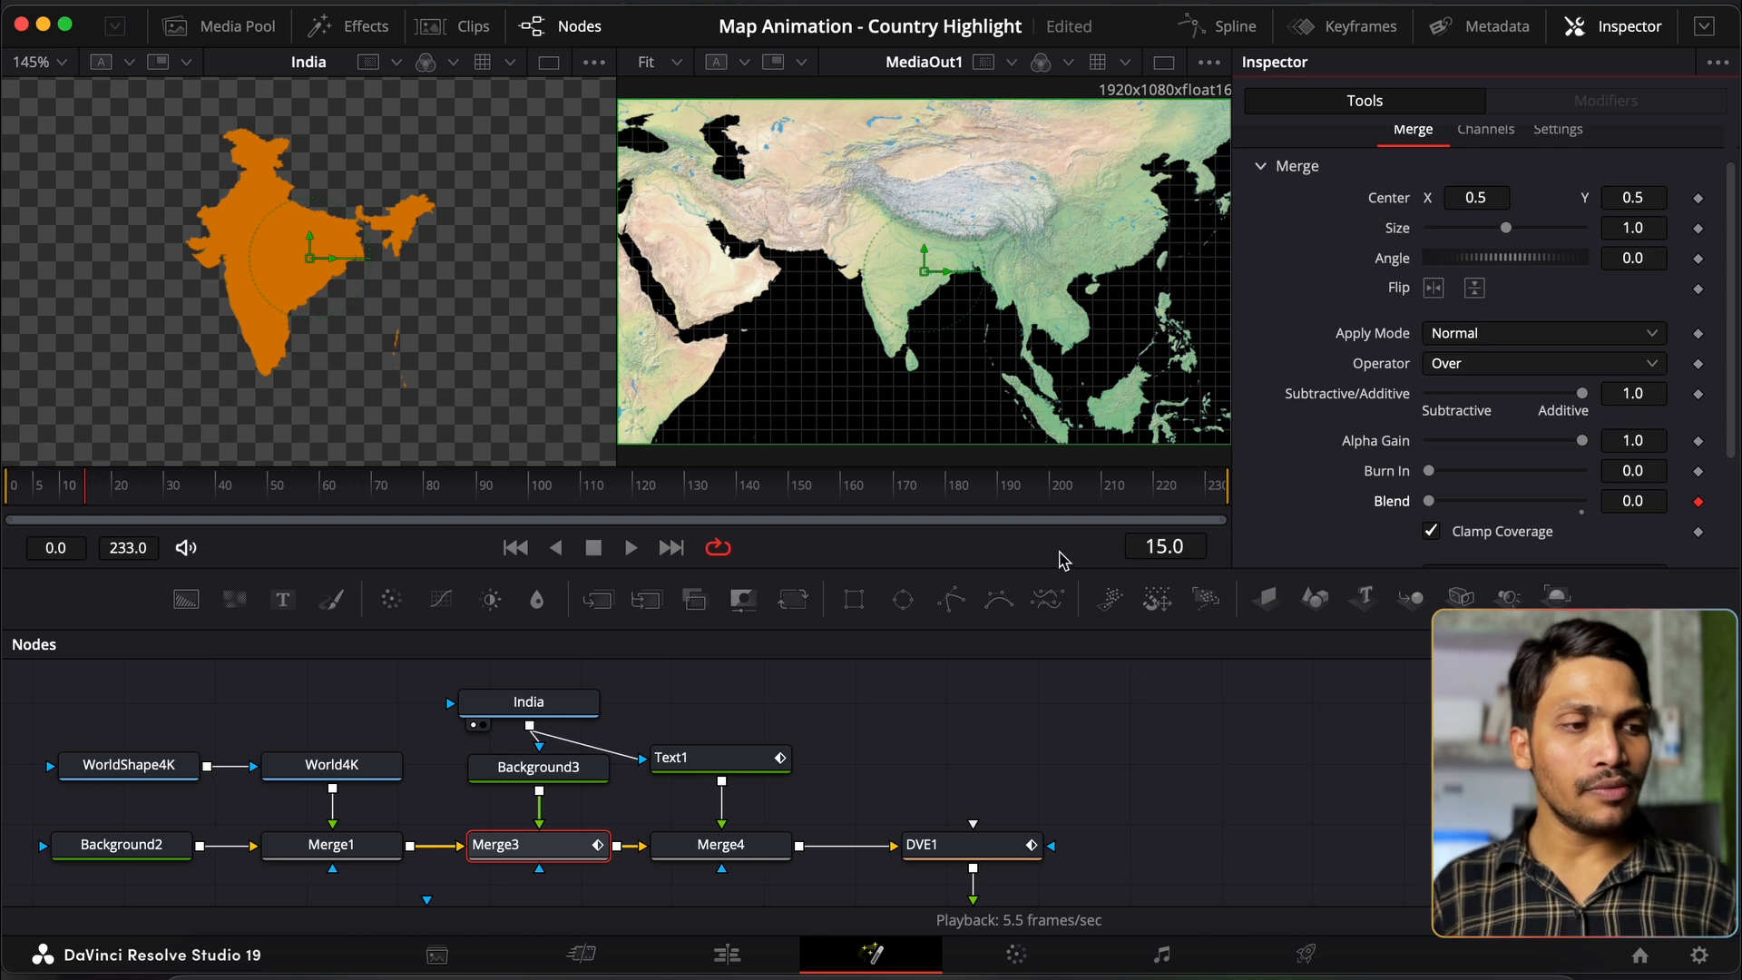
key(Right)
key(Right)
drag(1434, 501, 1452, 502)
drag(1588, 485, 1590, 495)
Step: Continue the Blend flicker: 0.0 at frame 19, 1.0 at 21, 0.0 at 23, 1.0 at 25
key(Right)
key(Right)
drag(1583, 502, 1371, 514)
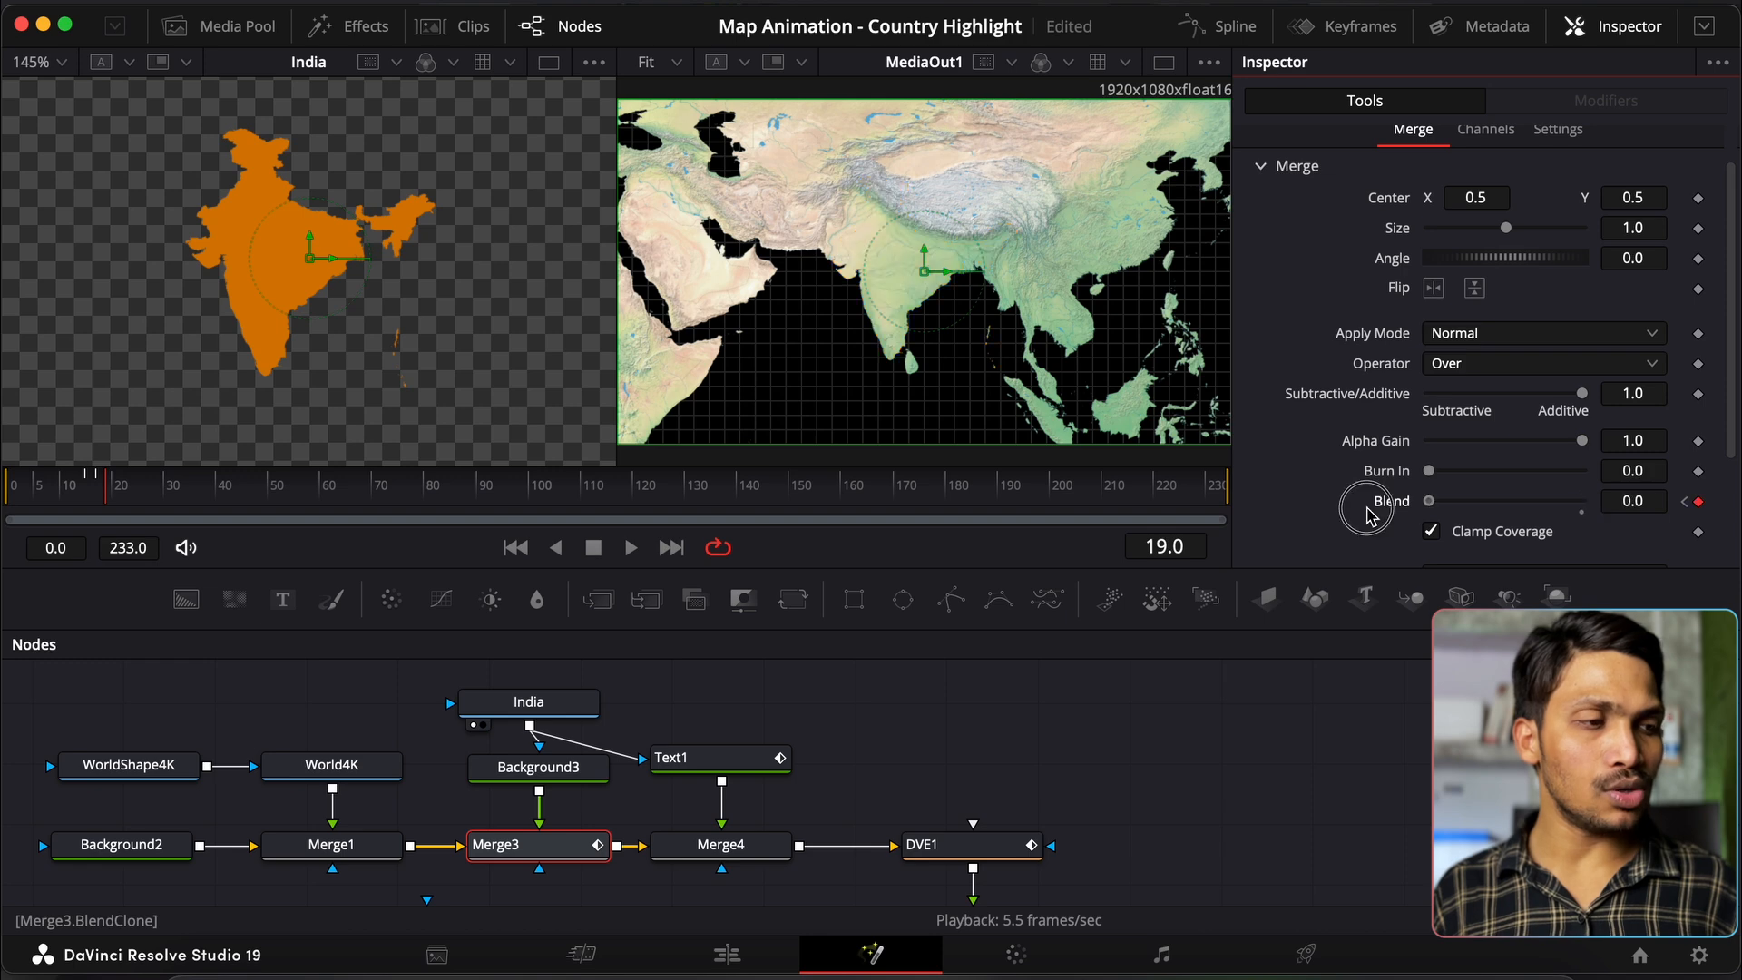
key(Right)
key(Right)
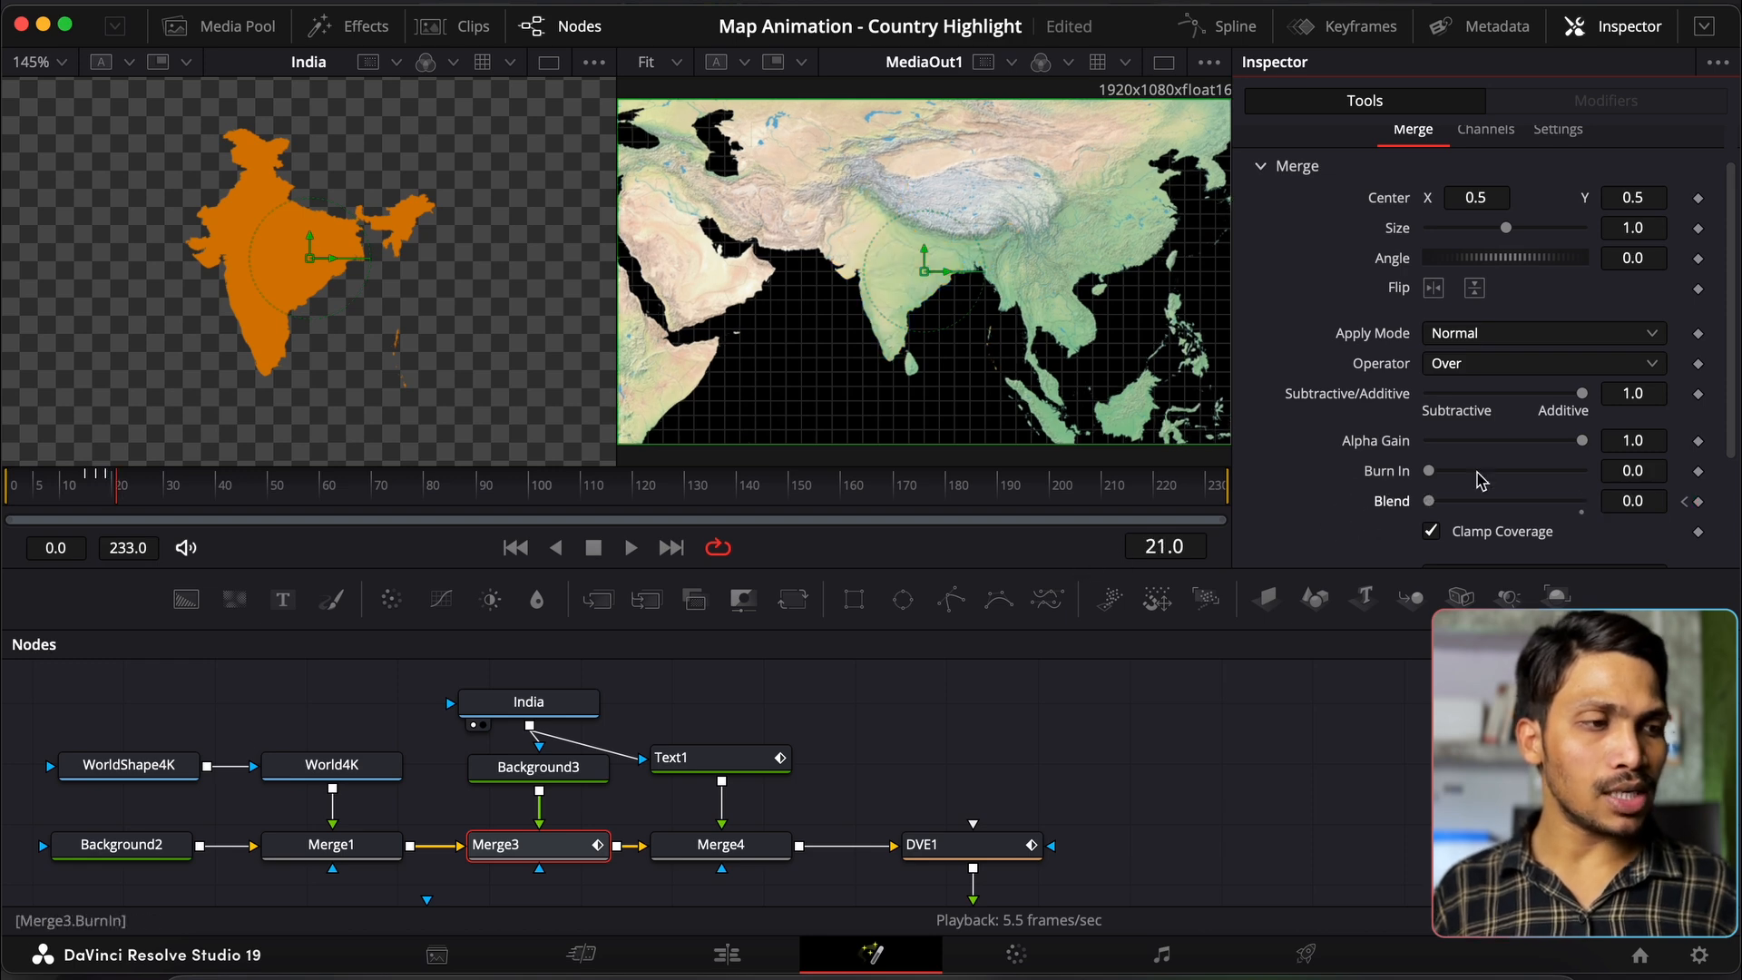
drag(1431, 502, 1588, 503)
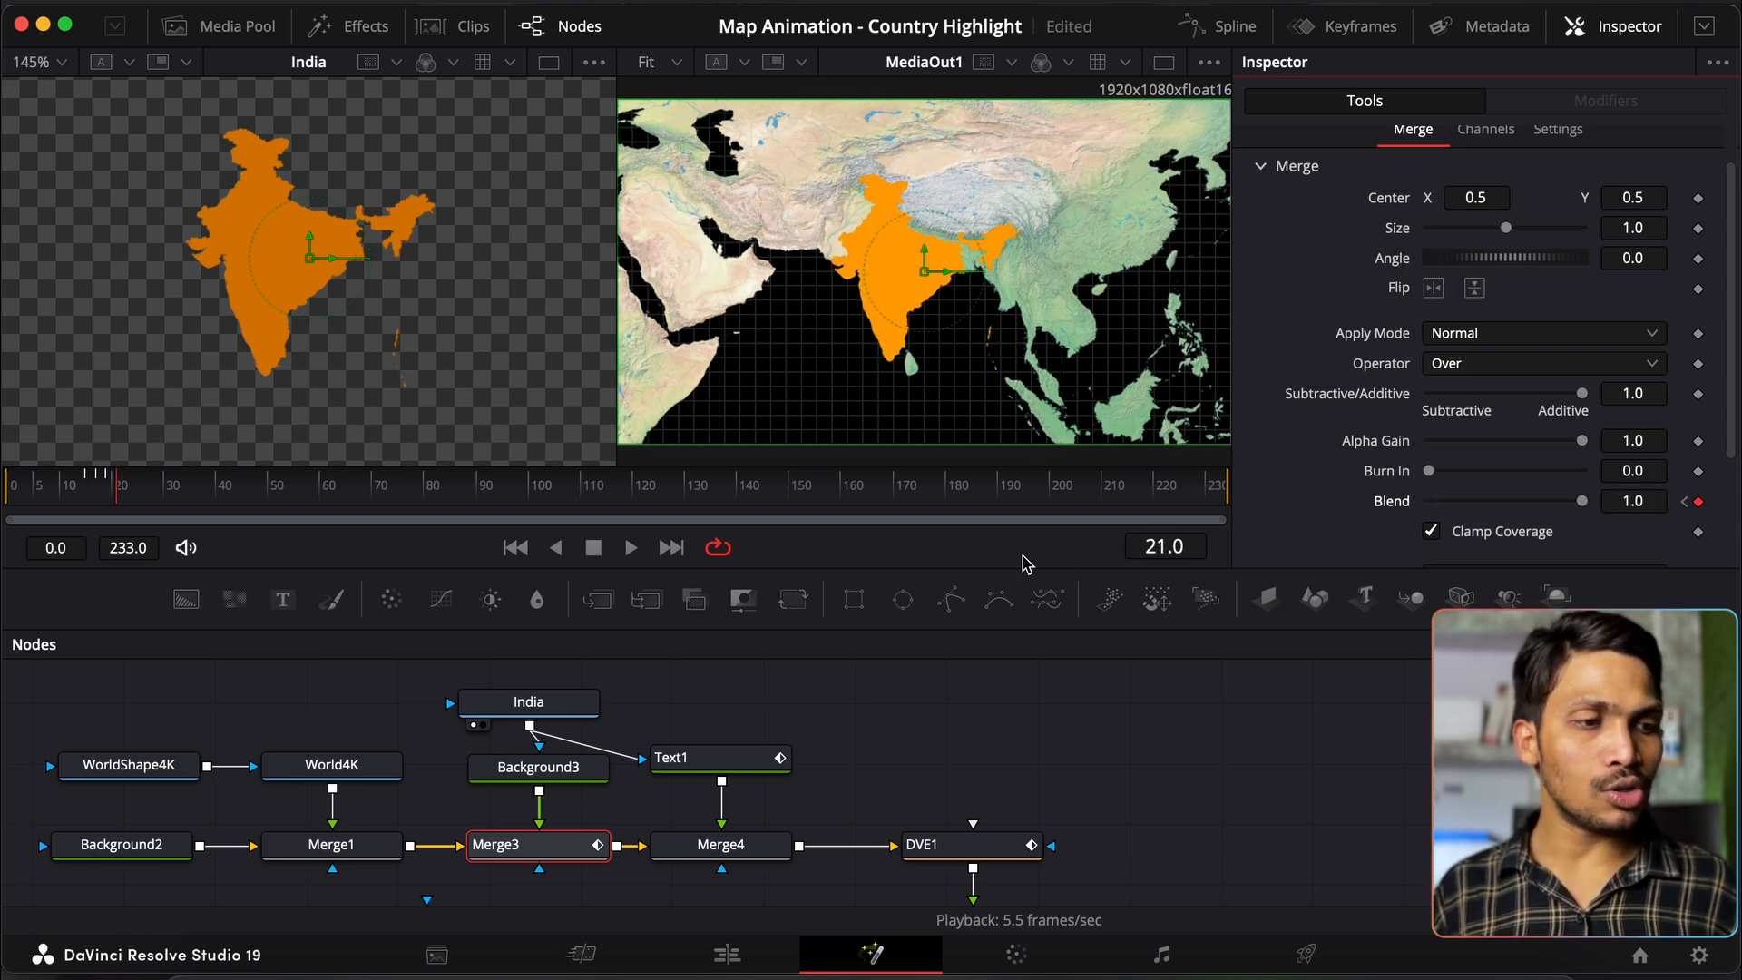
key(Right)
key(Right)
drag(1584, 505, 1221, 500)
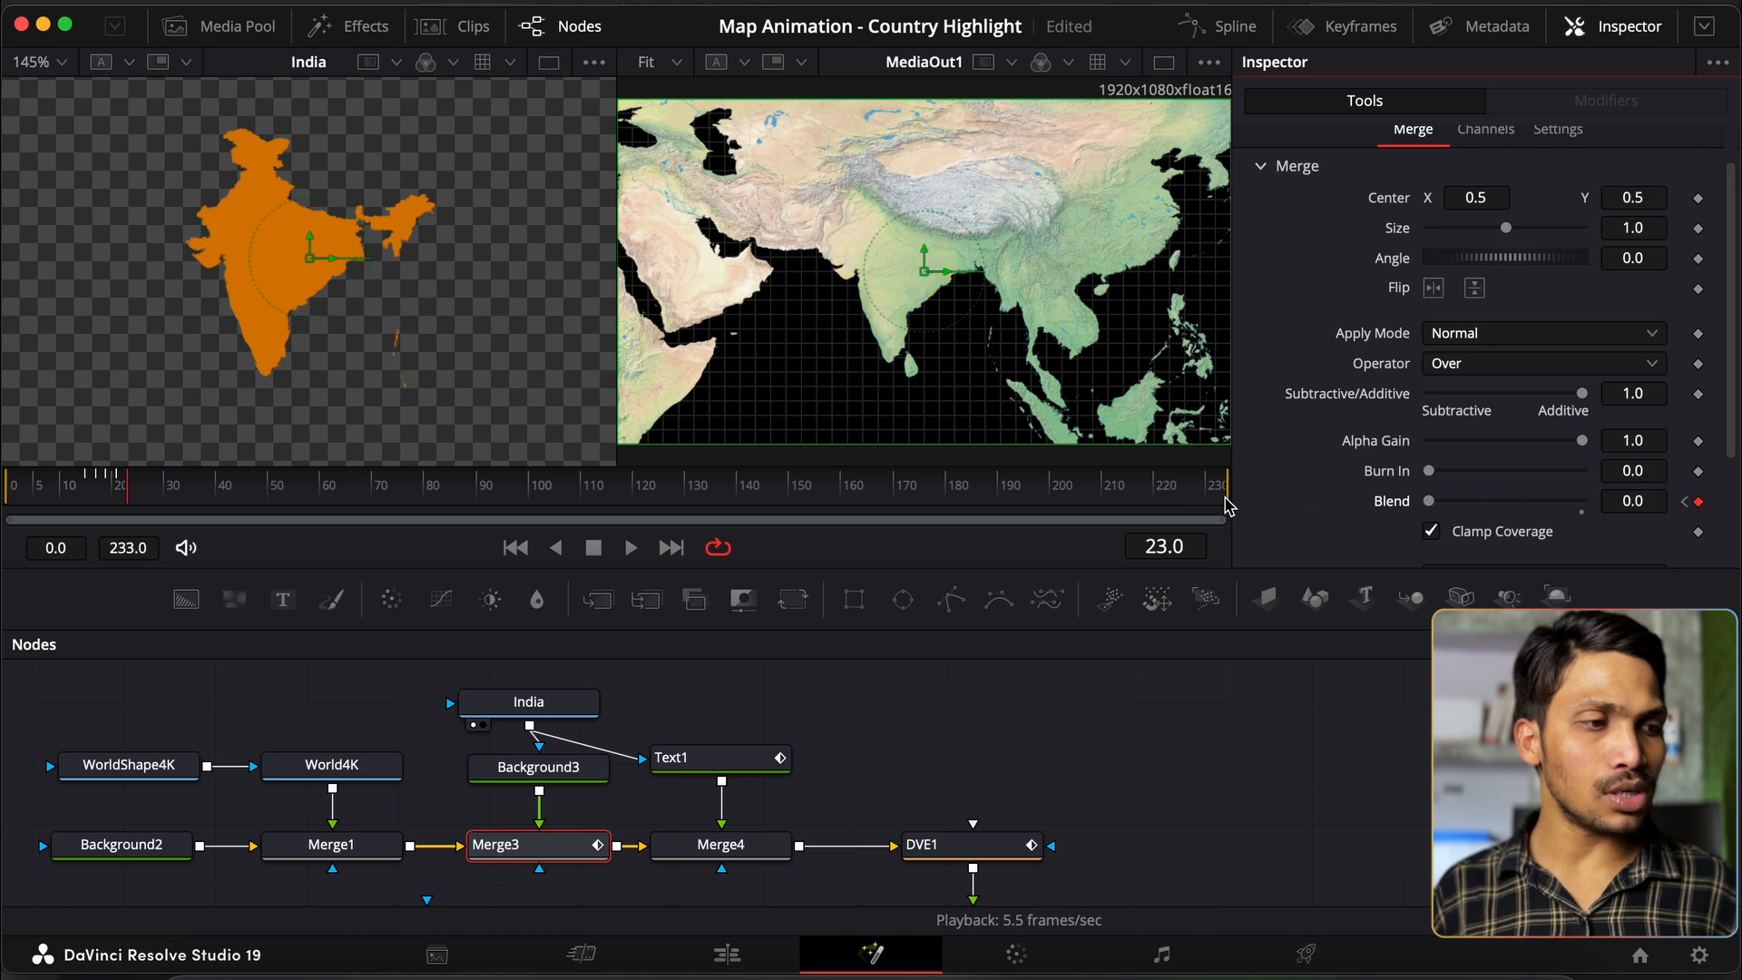
key(Right)
key(Right)
drag(1428, 502, 1727, 499)
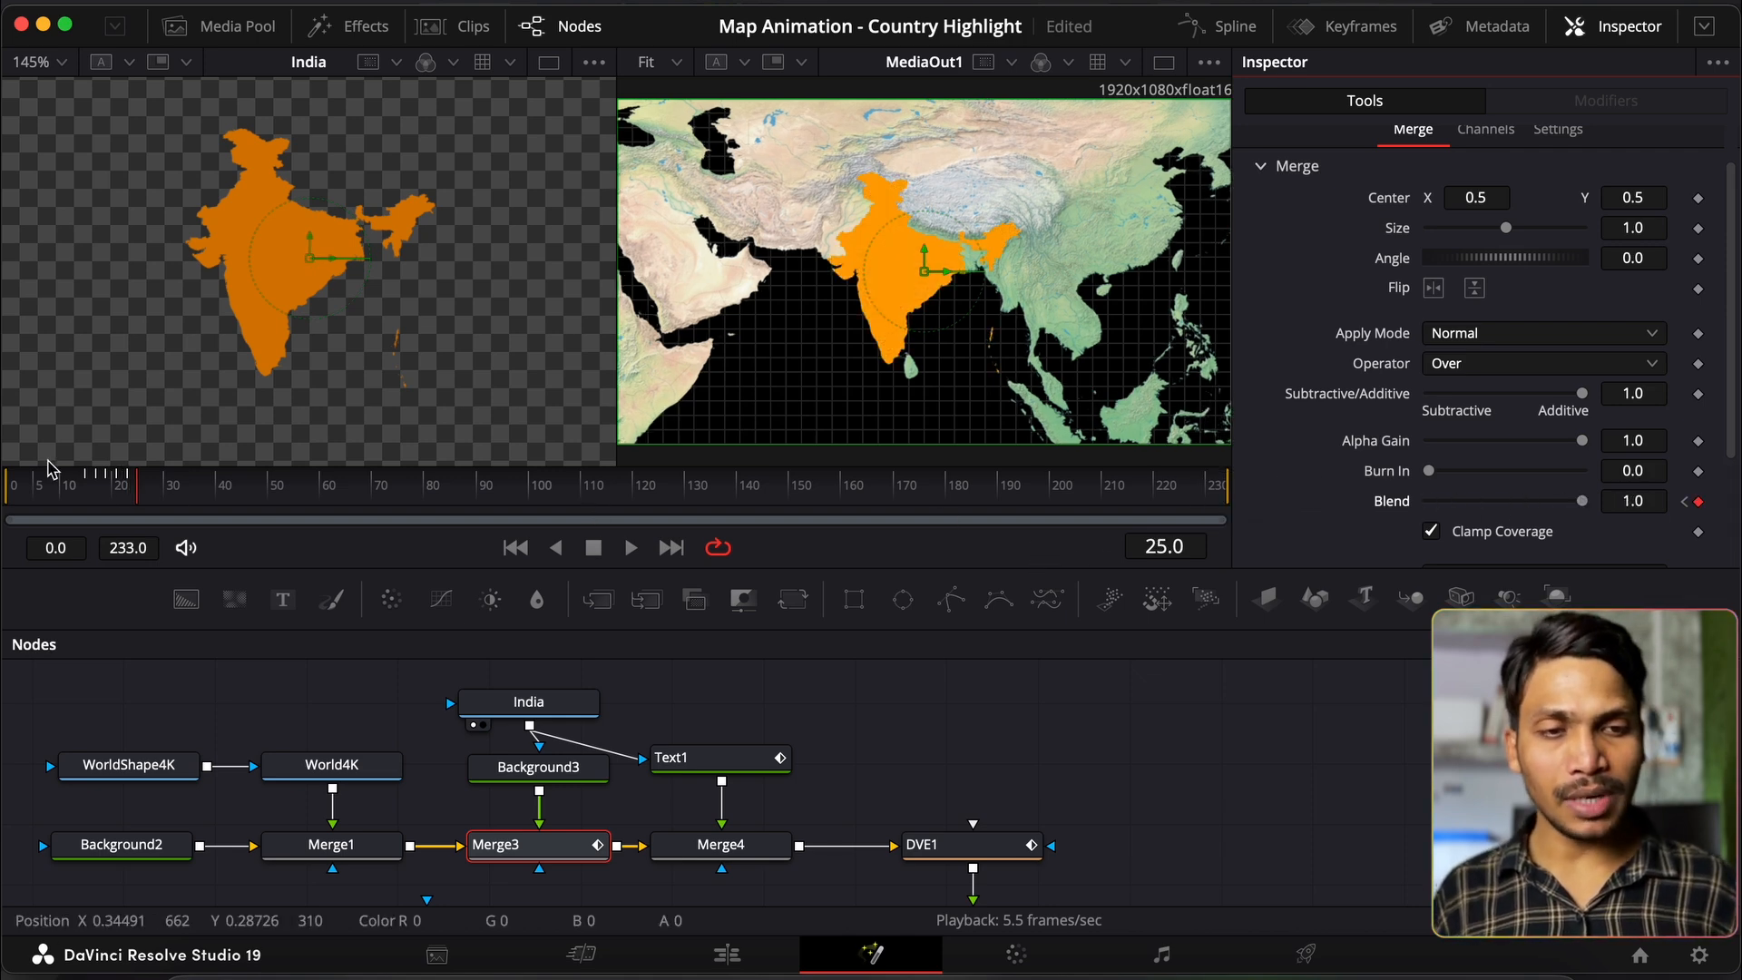
Step: Play back the flicker from the start, then delete the orange Background3 node
click(55, 487)
click(866, 663)
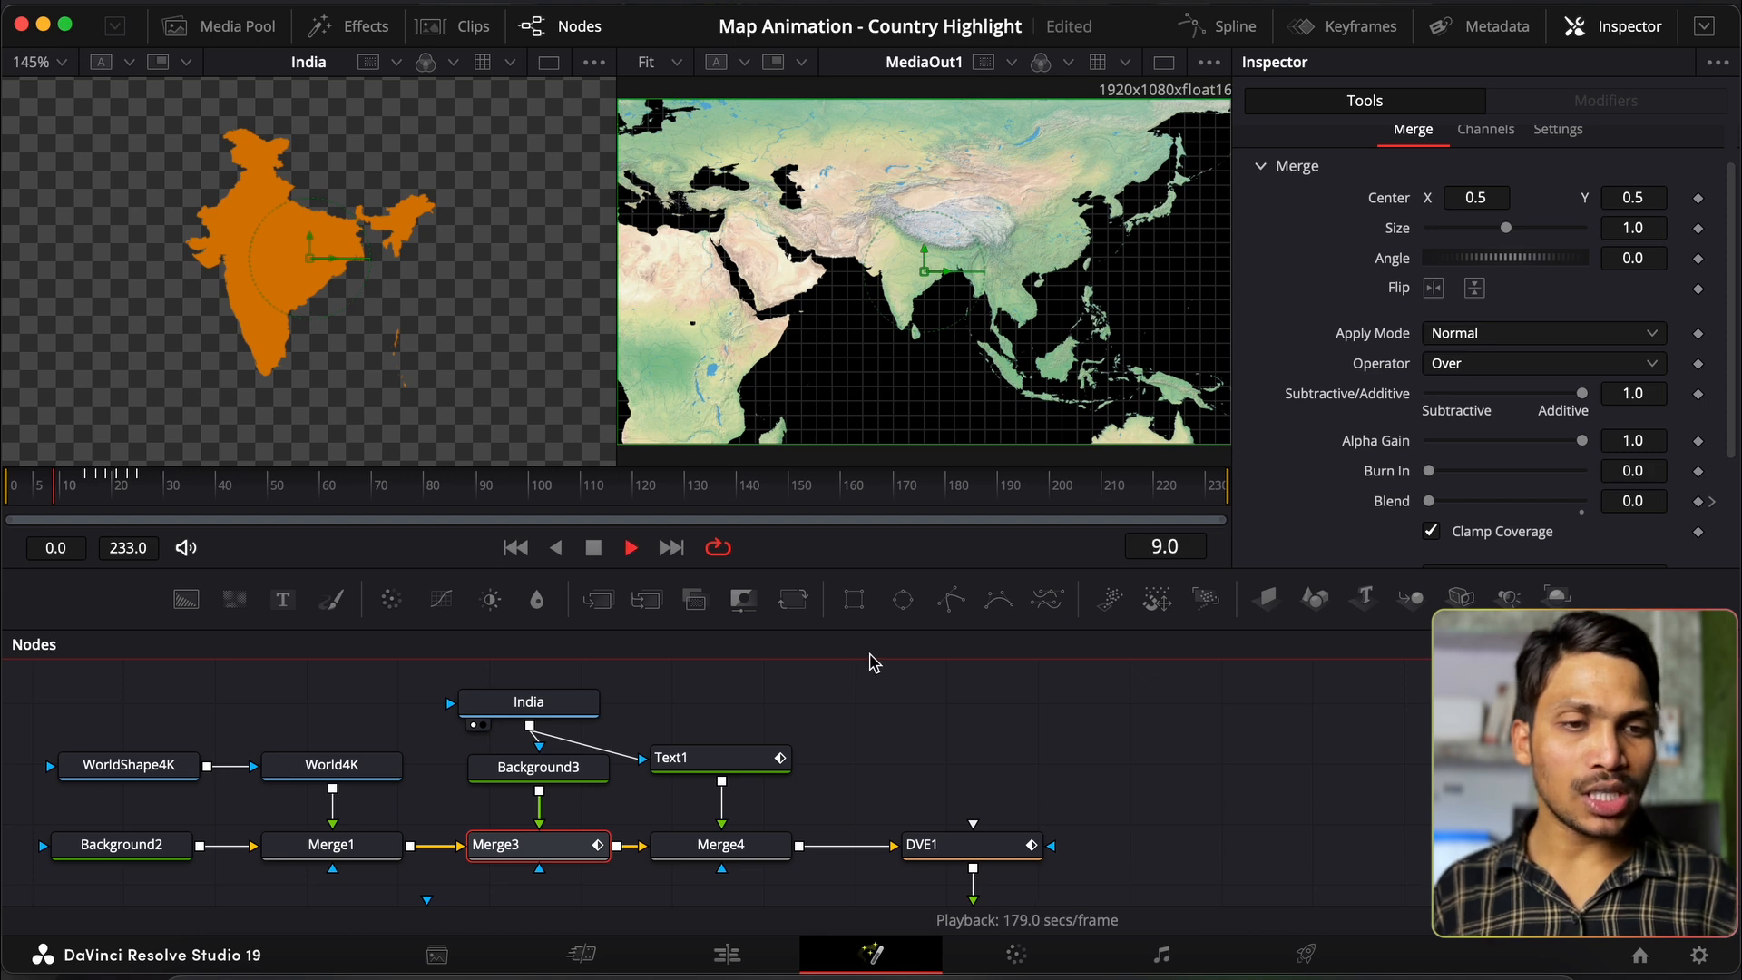
key(space)
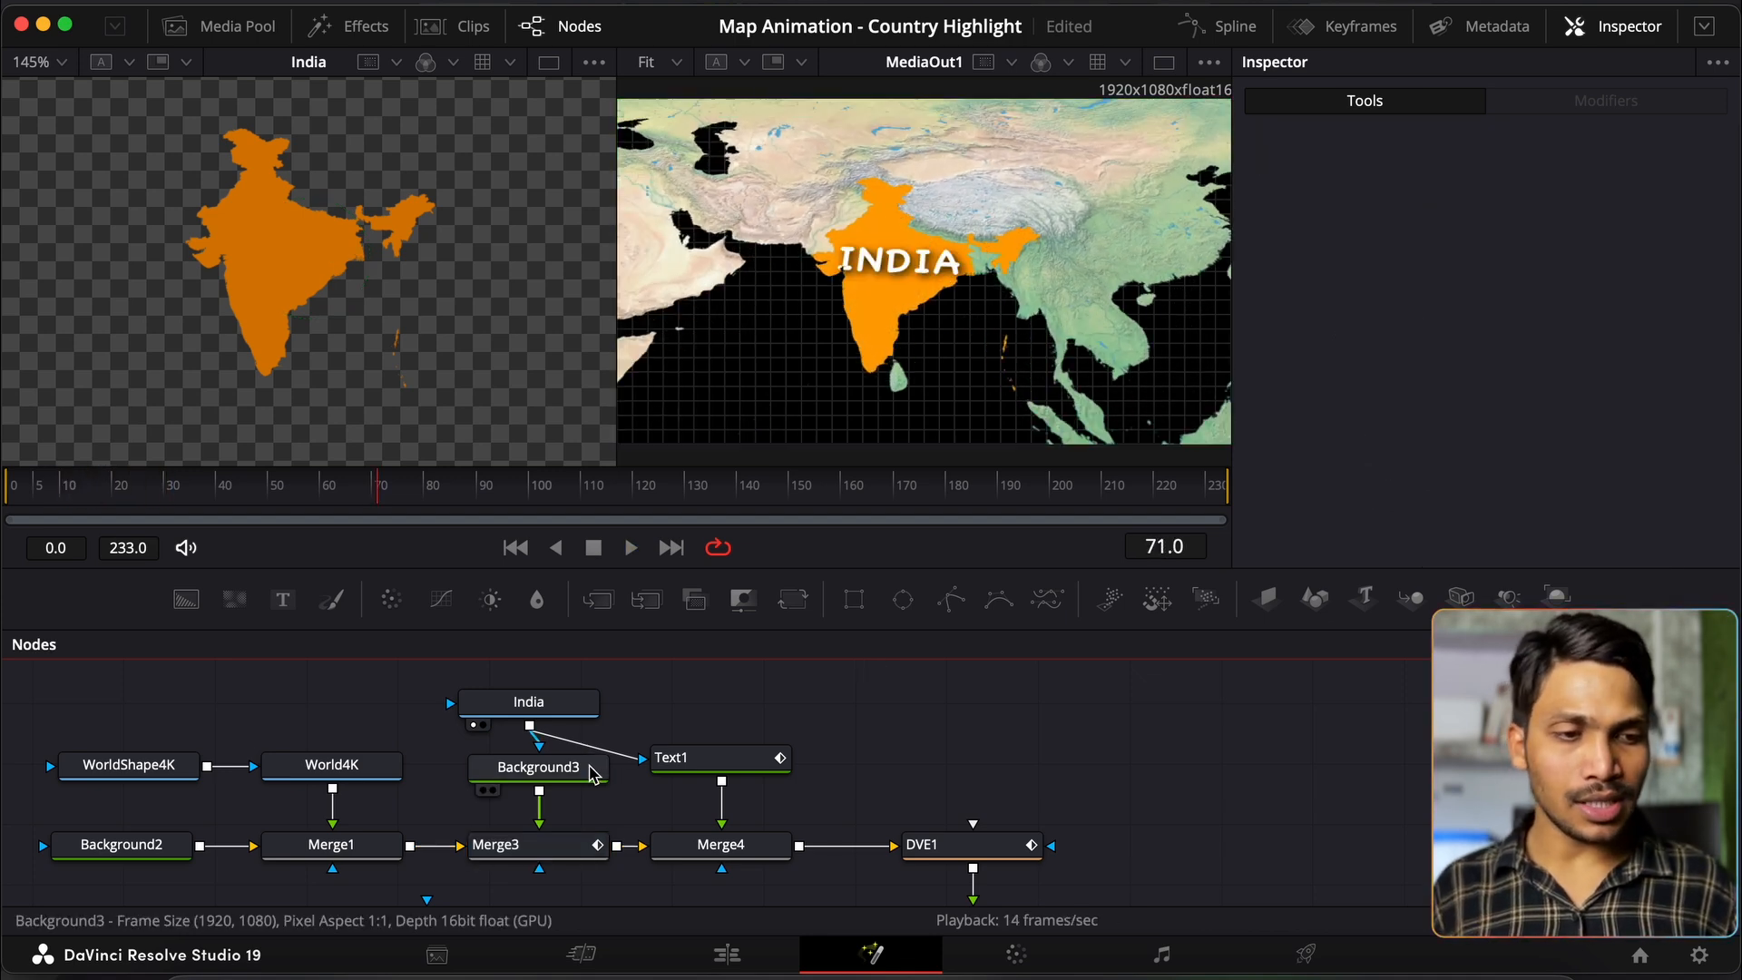
click(595, 774)
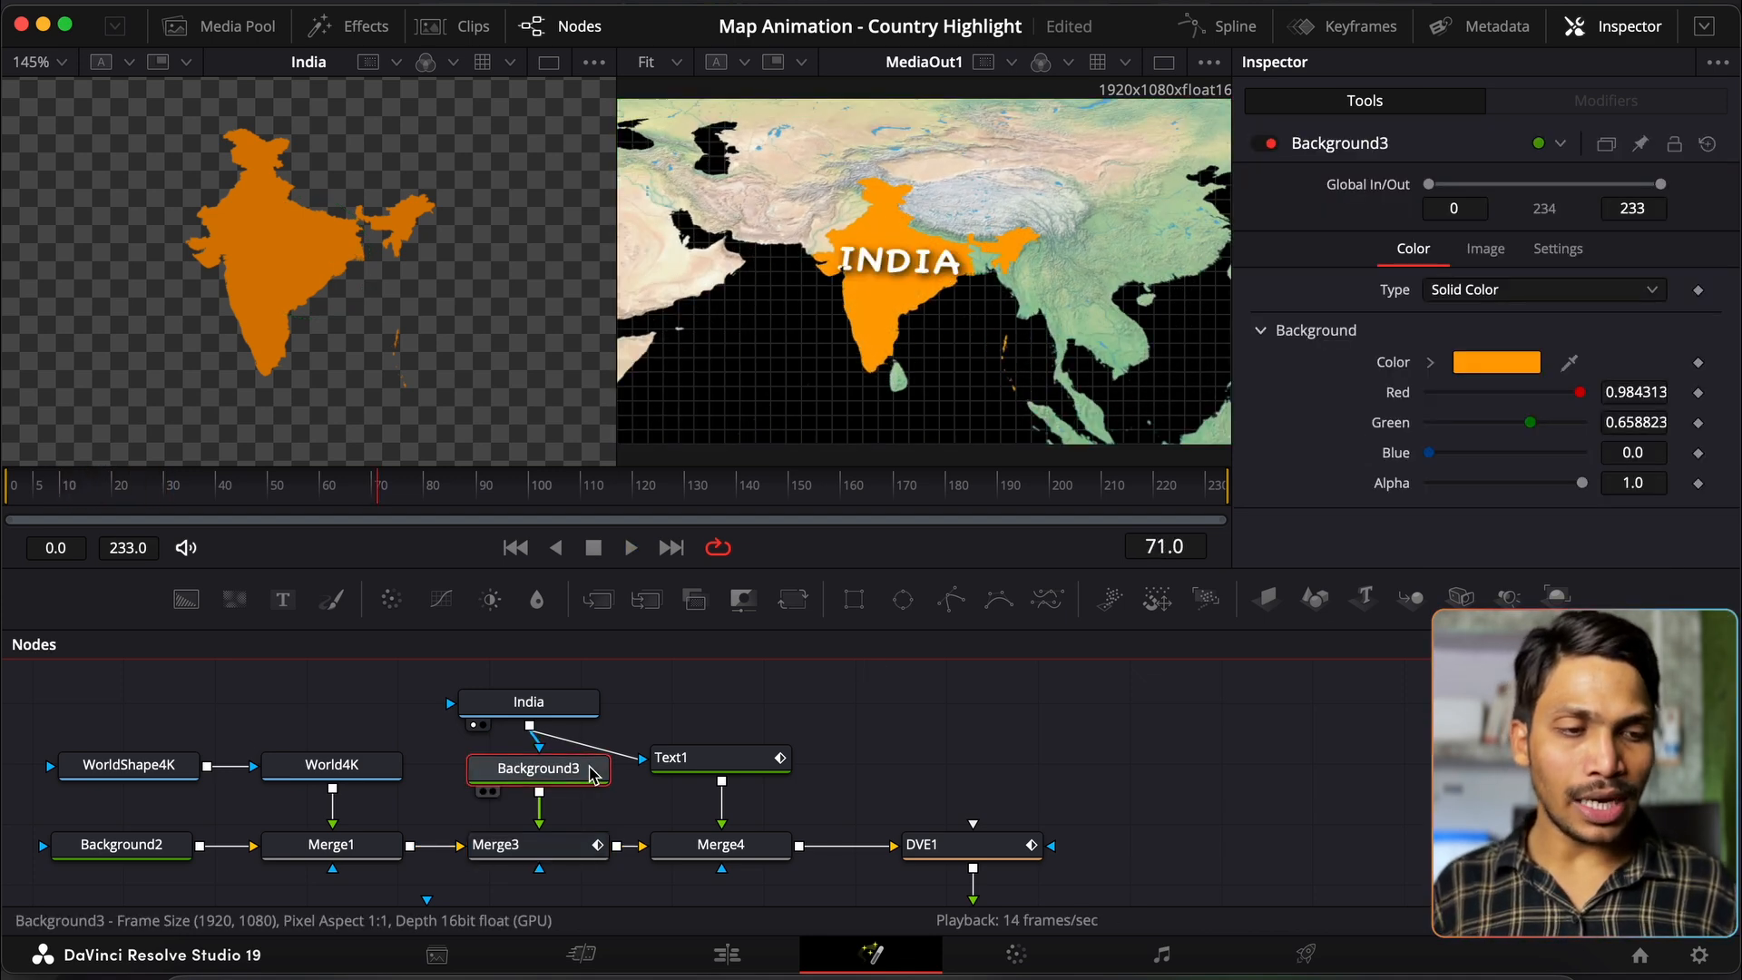
key(Delete)
click(944, 830)
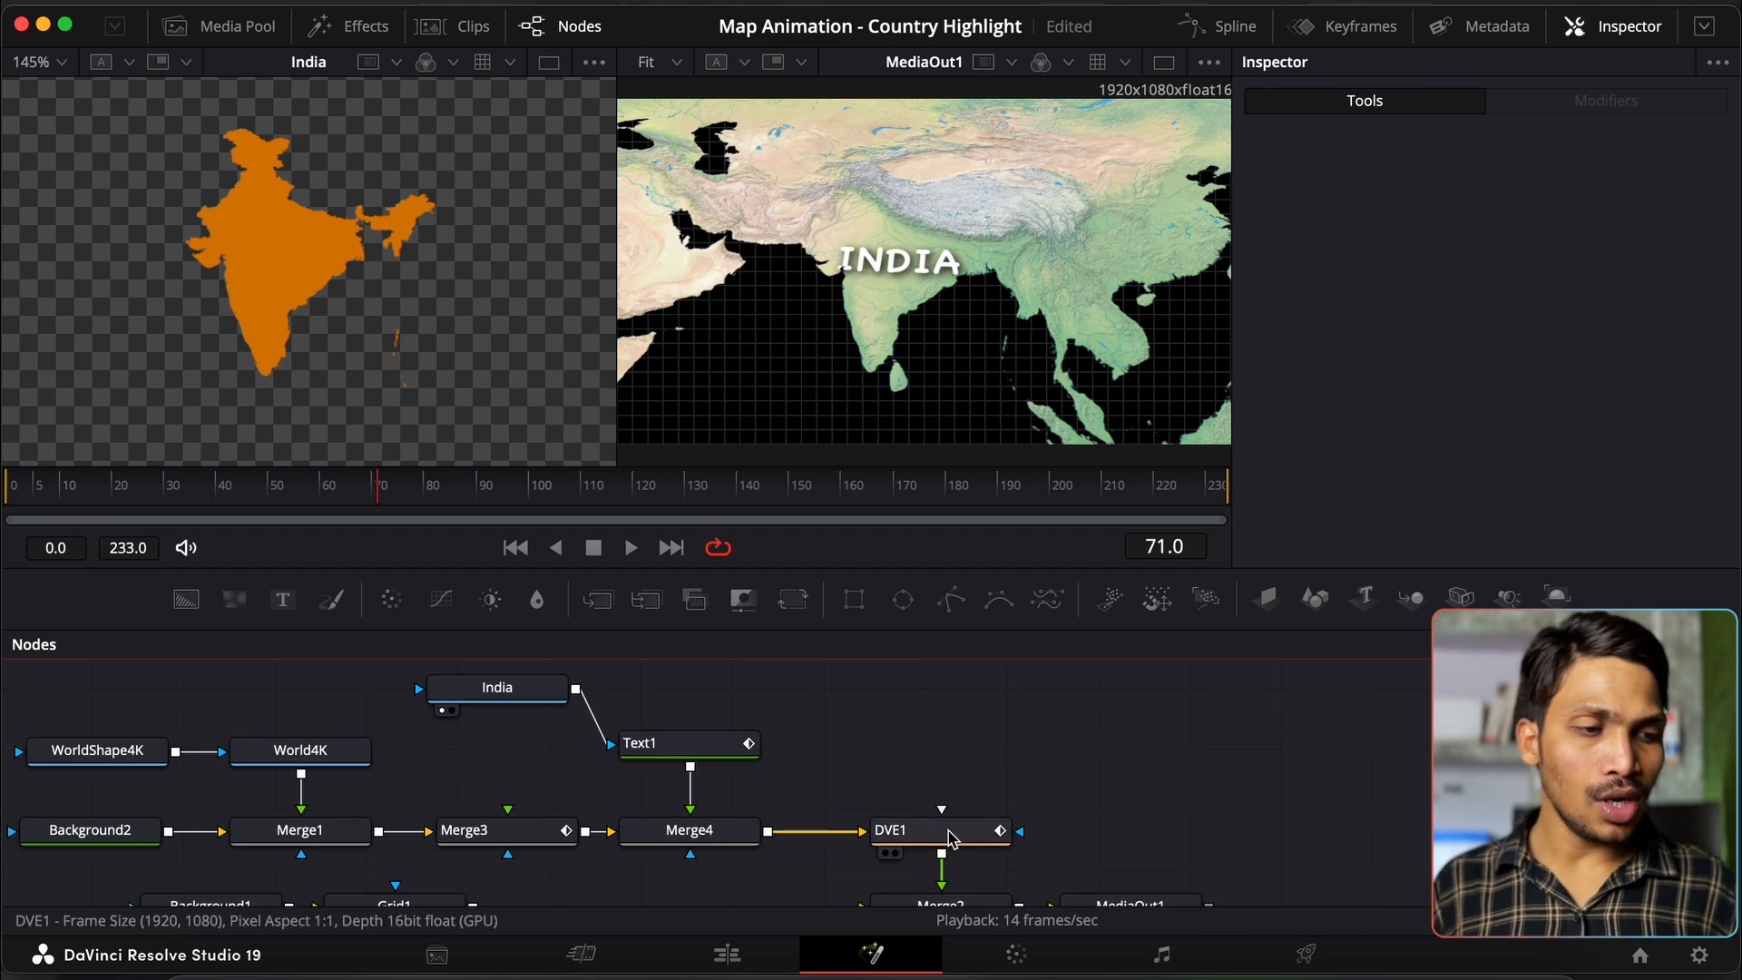
Step: Shift DVE1, Merge2 and MediaOut1 right and insert a Color Corrector after Merge4
drag(918, 777, 1324, 813)
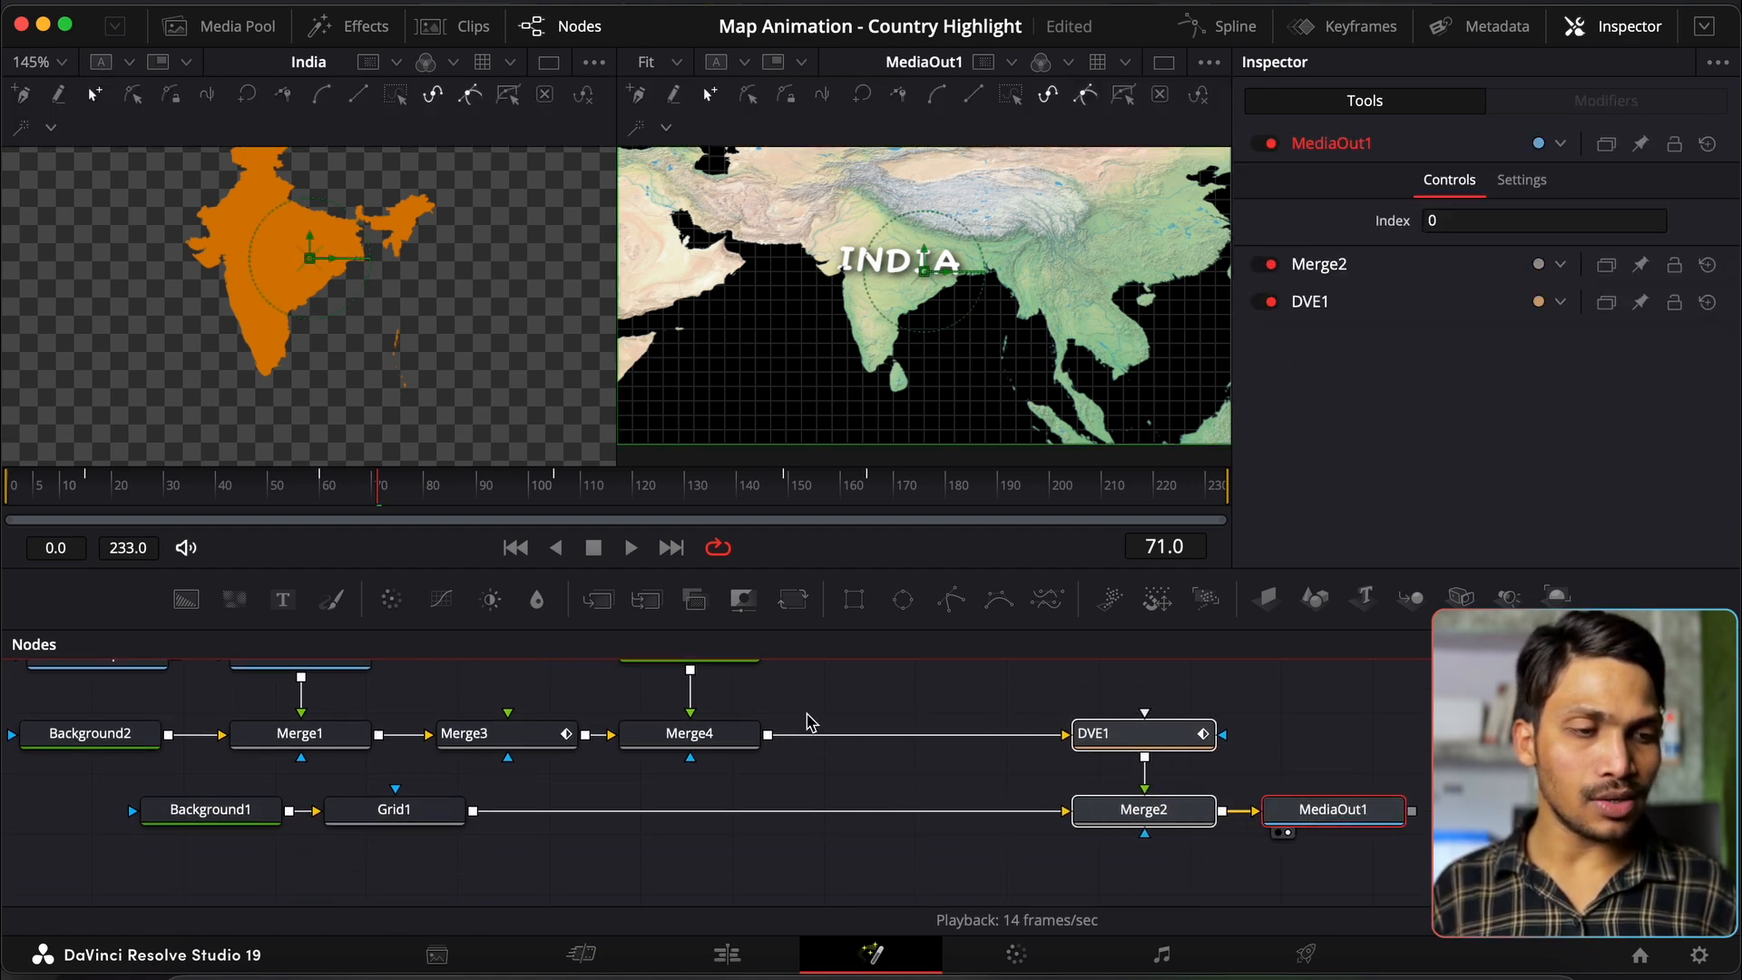
click(735, 737)
click(391, 599)
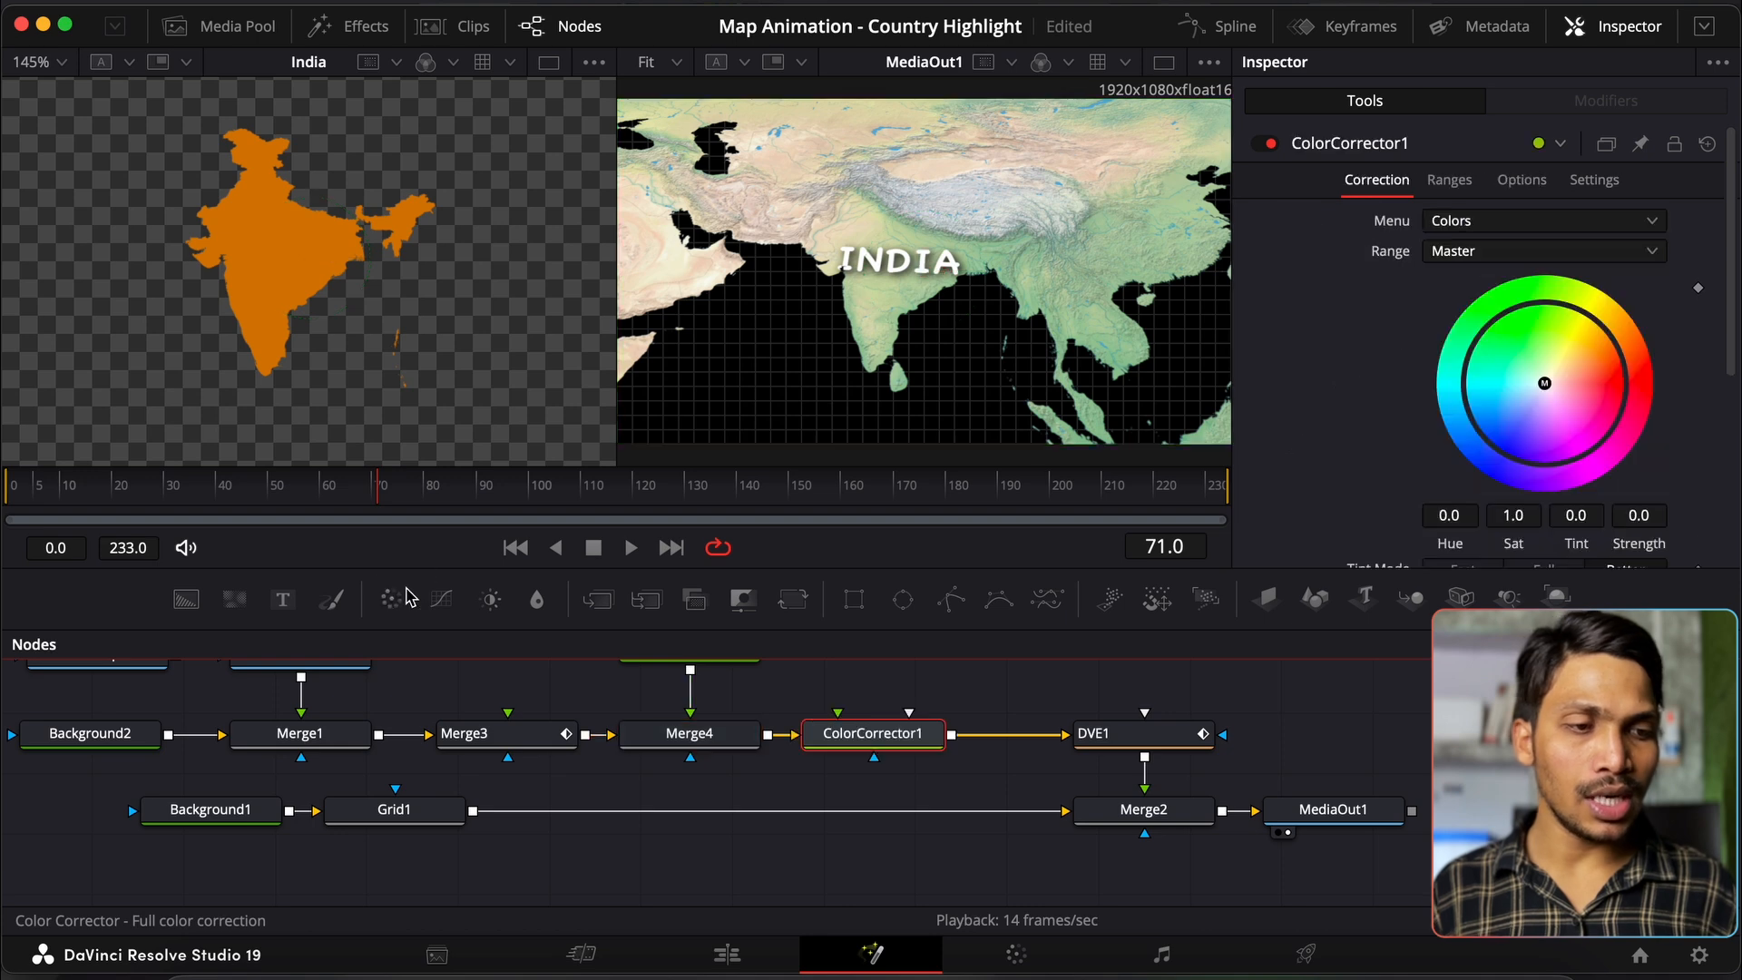
scroll(853, 704, up, 2)
scroll(853, 704, up, 3)
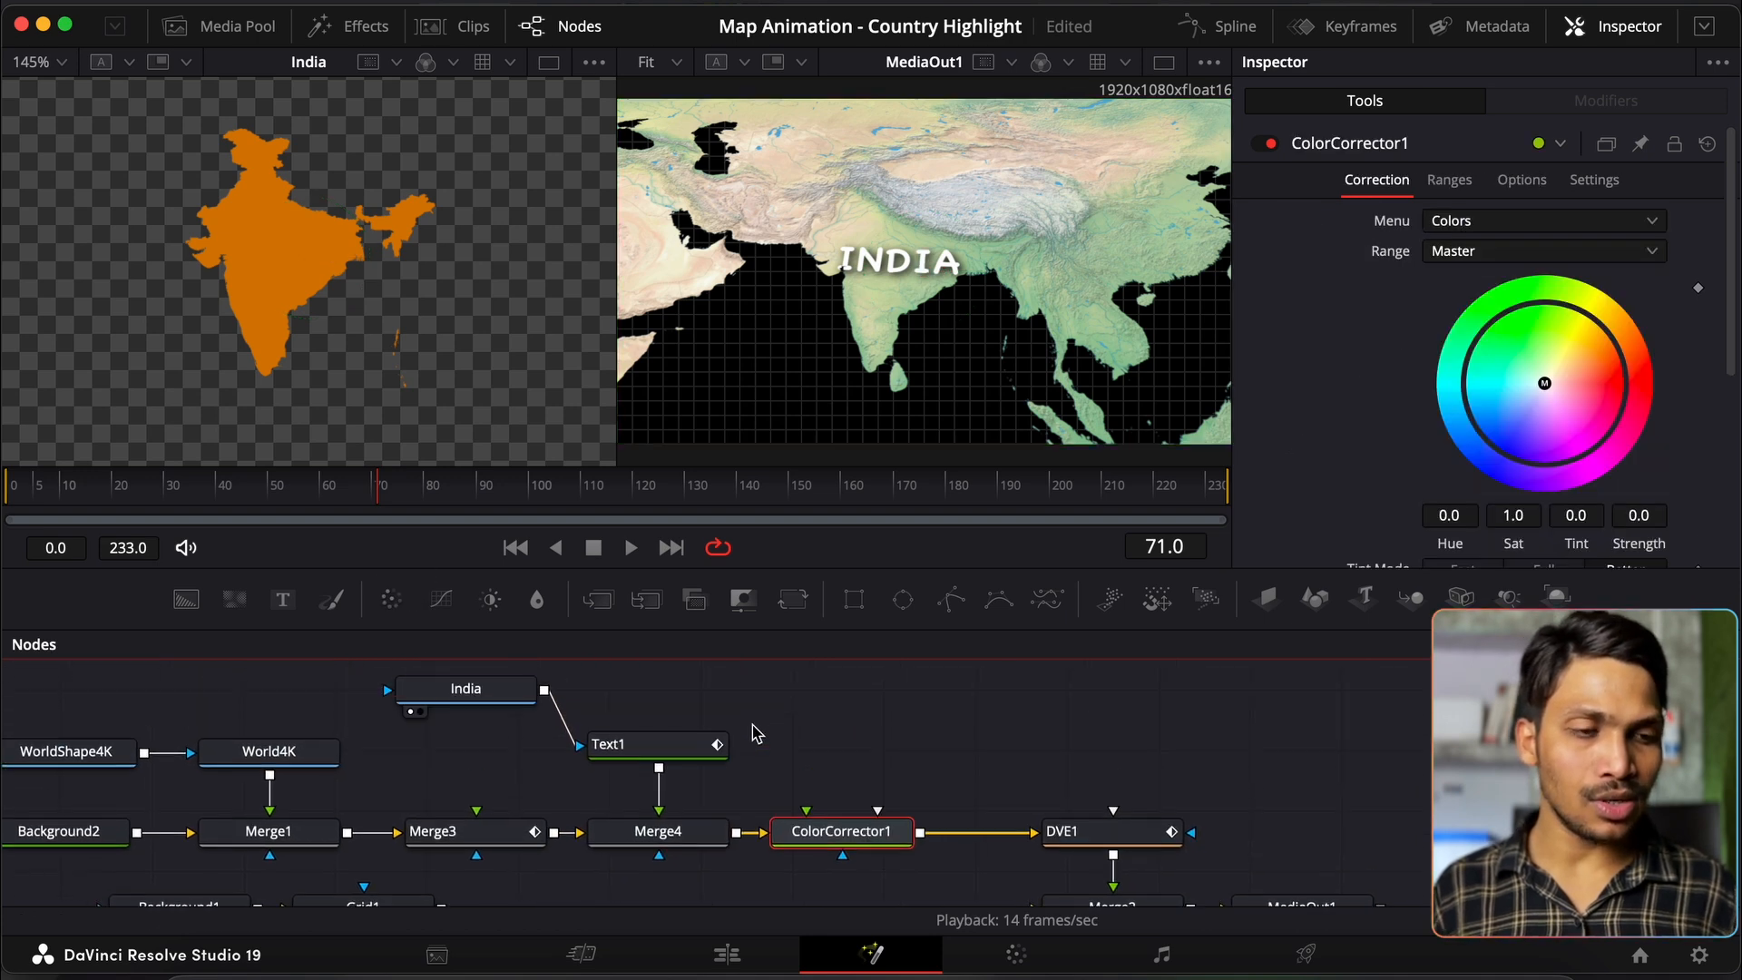
scroll(1557, 339, down, 5)
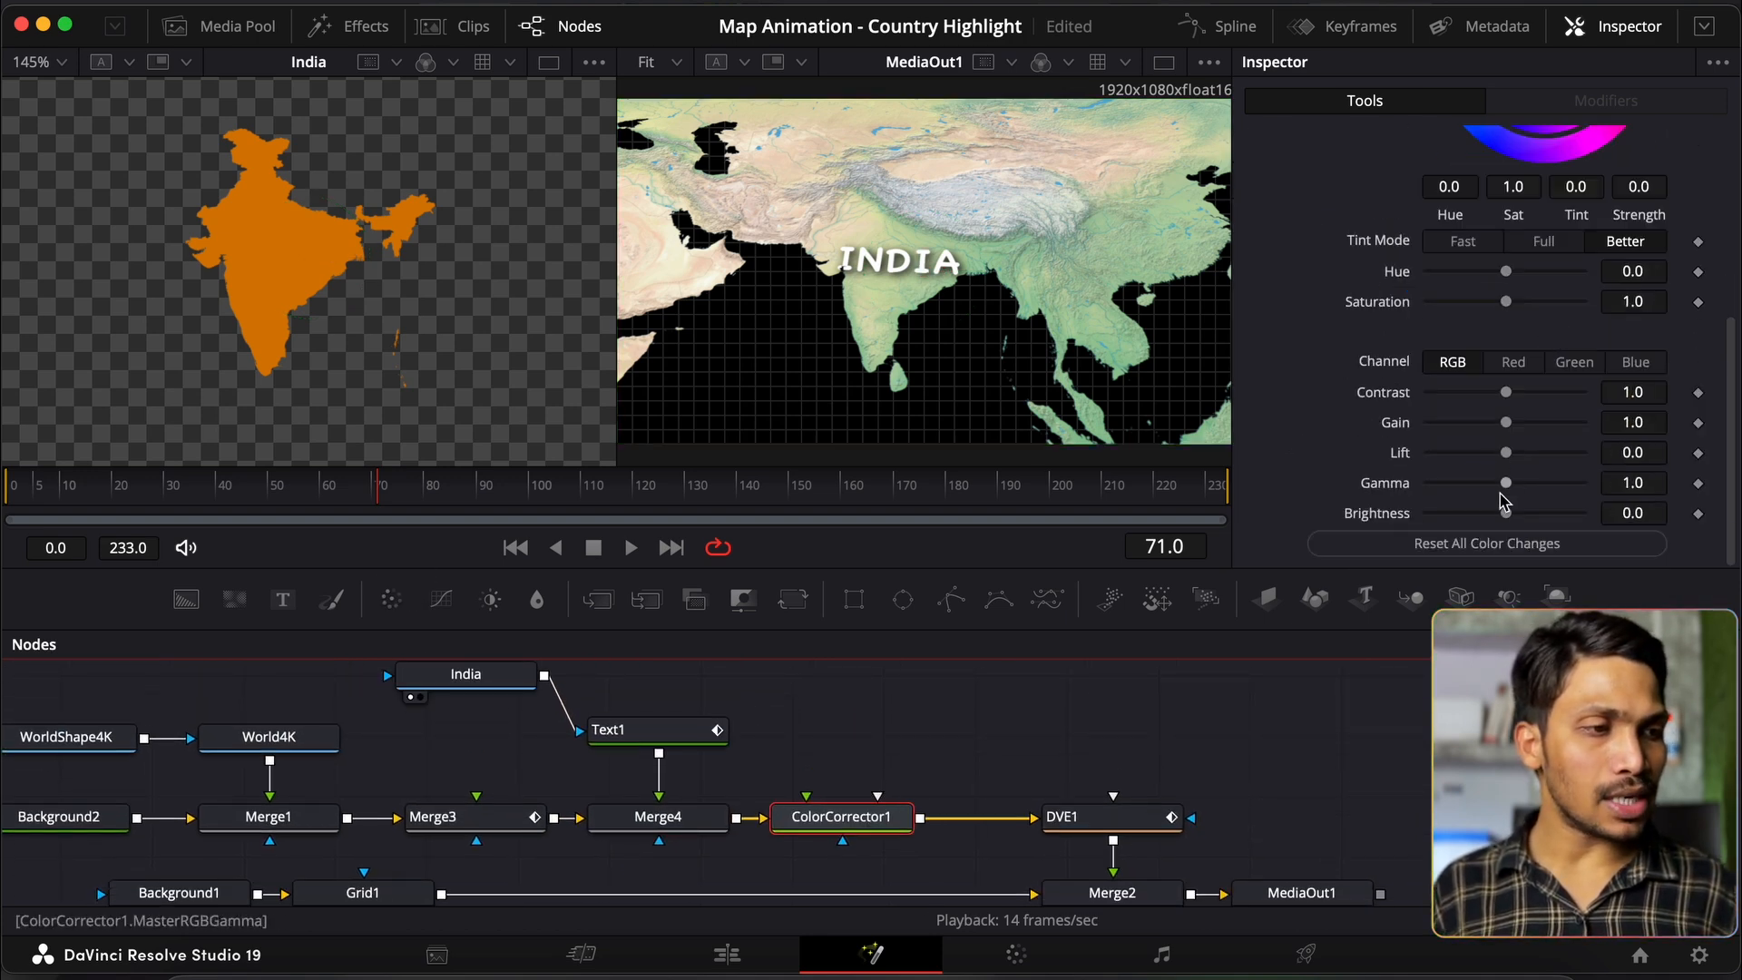
drag(1507, 514, 1475, 514)
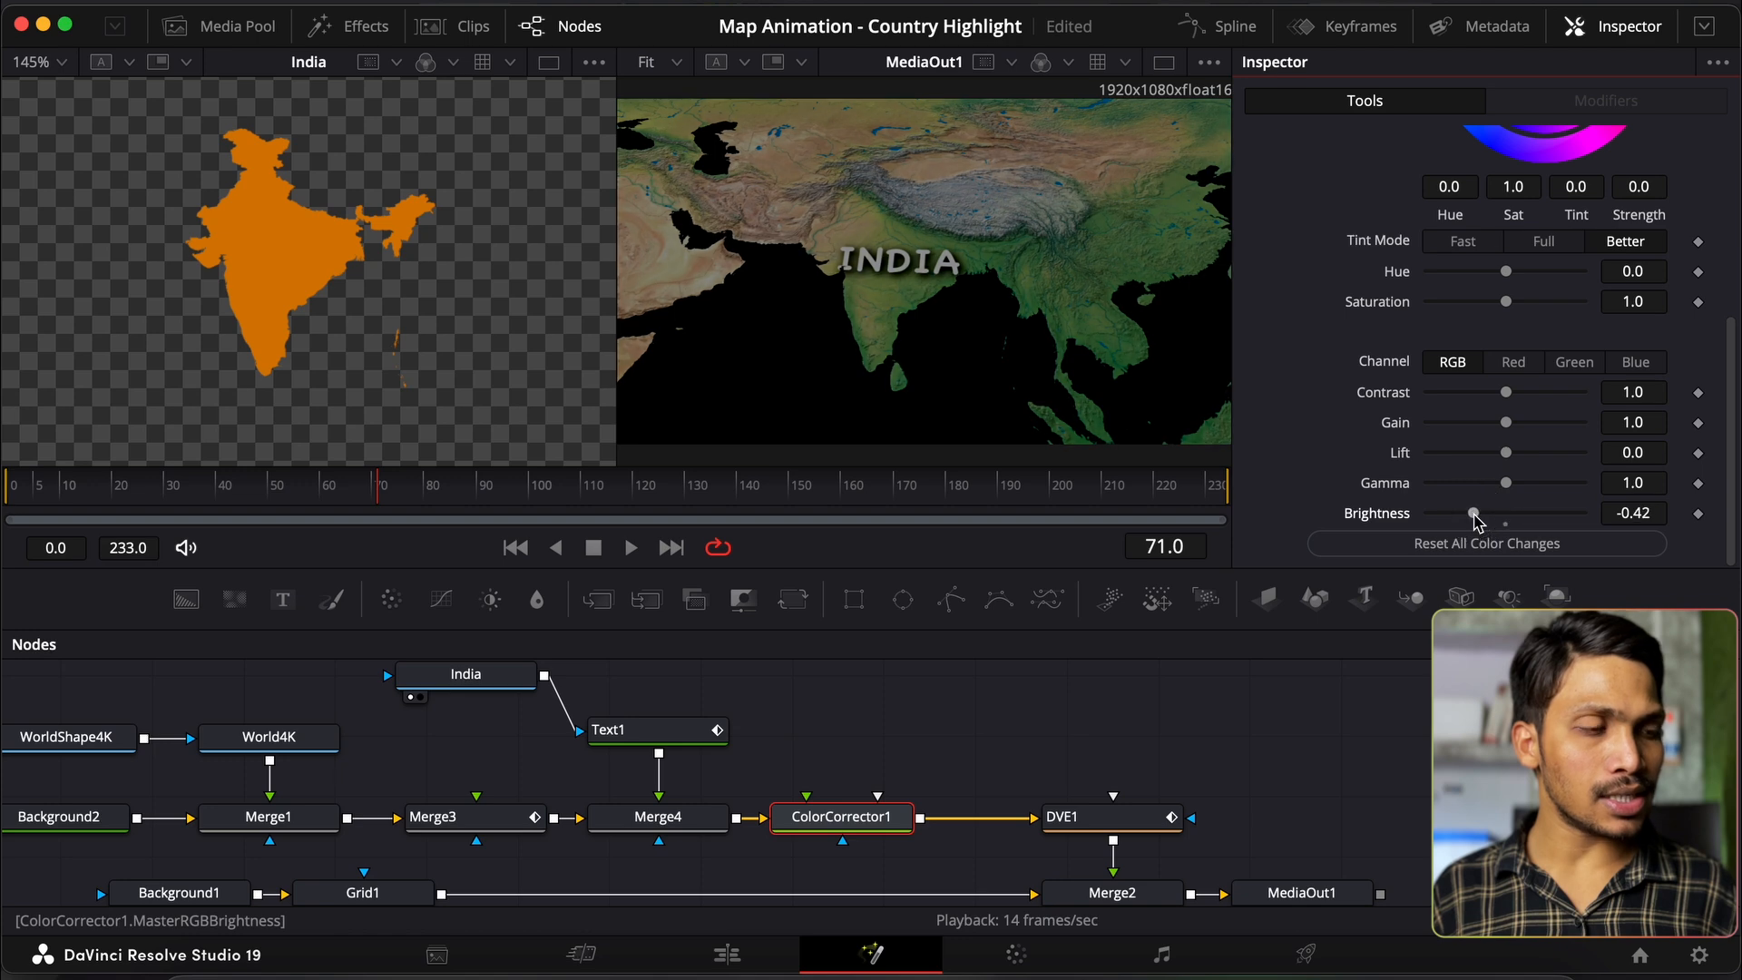
scroll(1074, 727, up, 1)
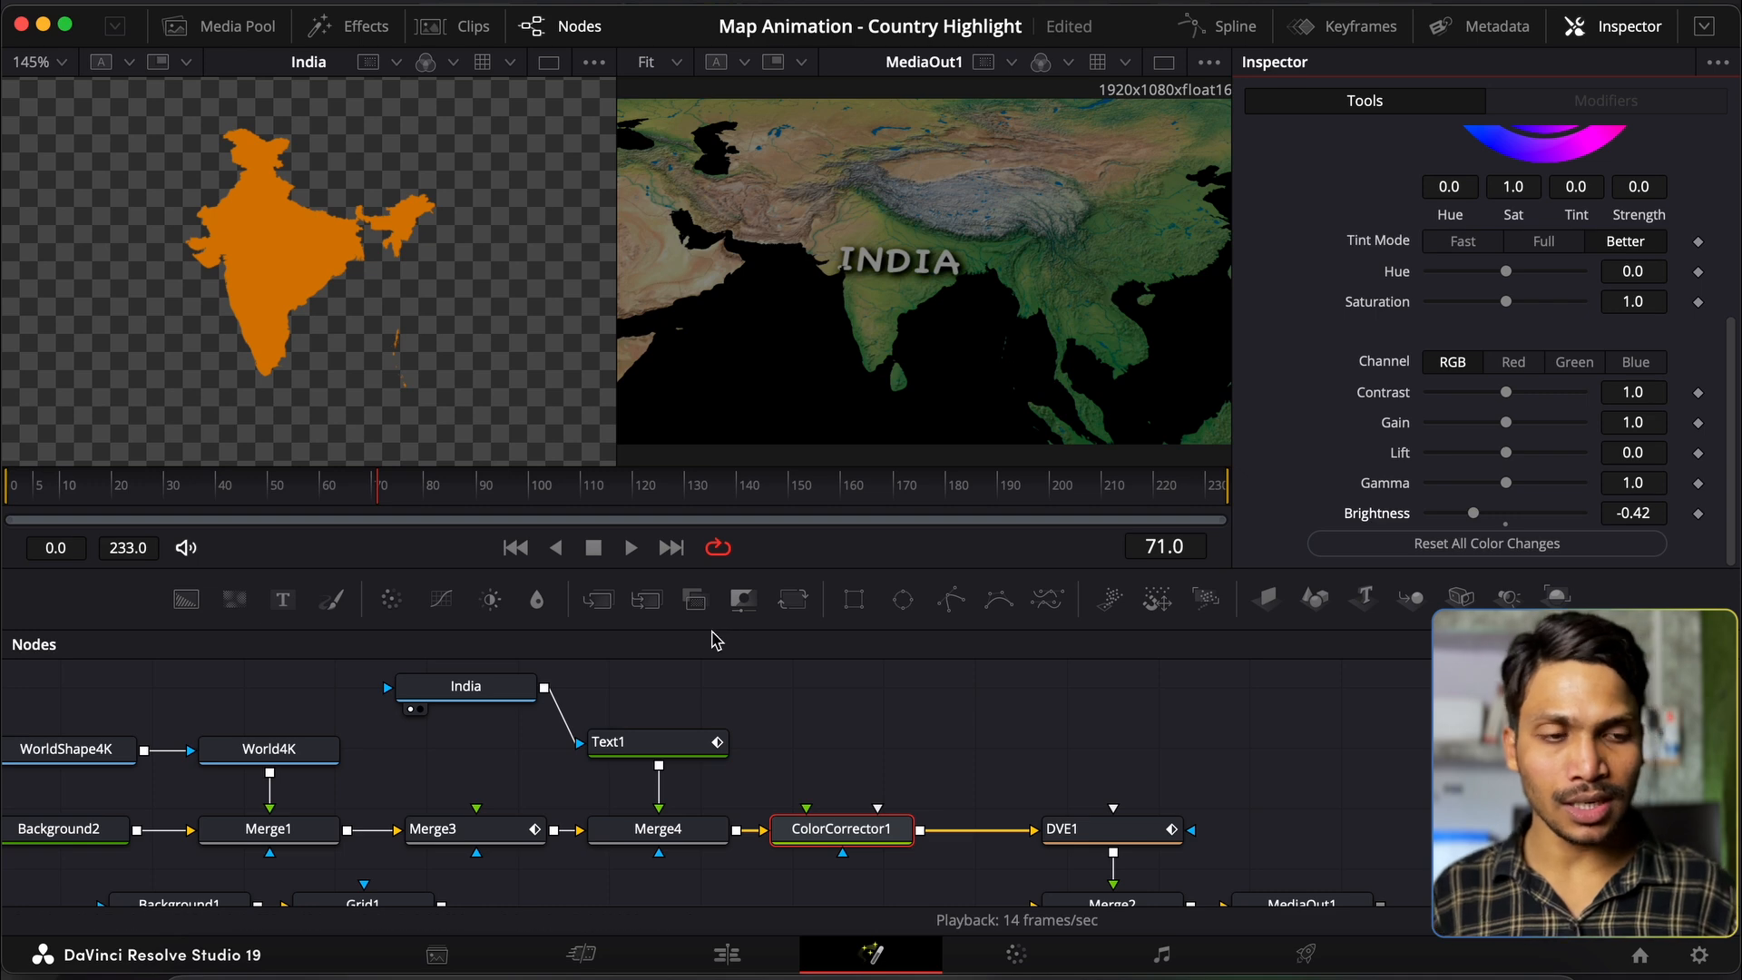
Step: Mask the colour corrector with India and set its Brightness to -0.06
drag(543, 692, 844, 874)
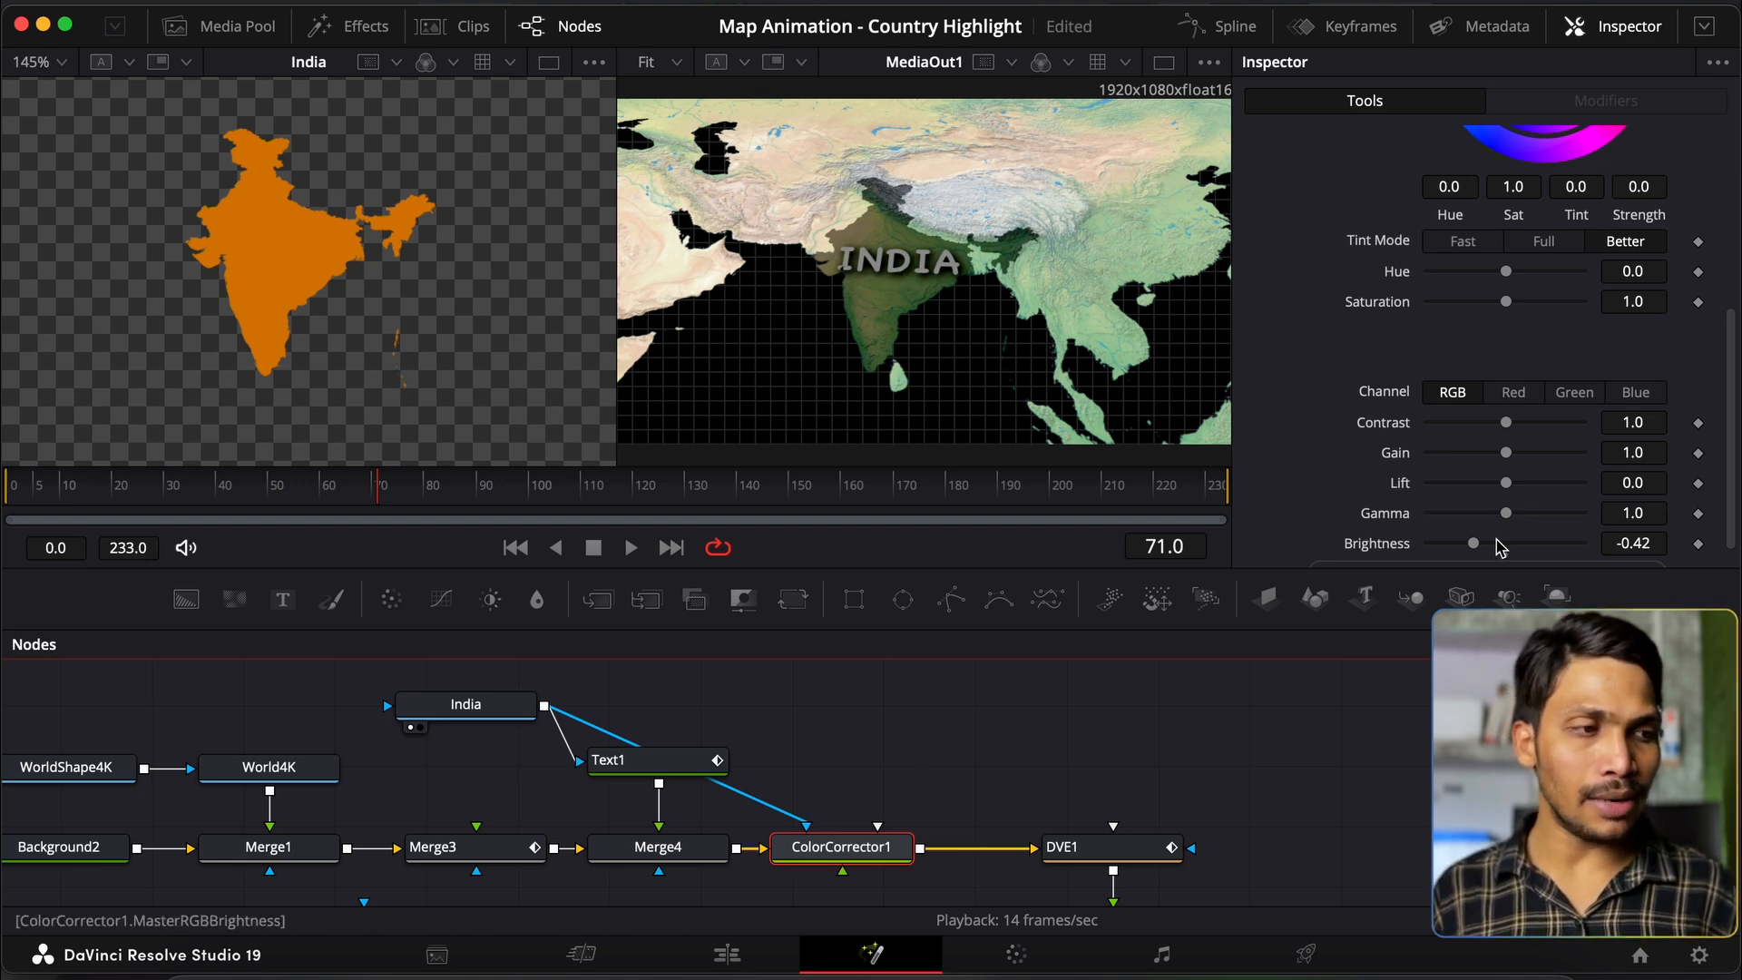
mouse_move(1473, 547)
mouse_down()
mouse_move(1548, 545)
mouse_move(1438, 548)
mouse_move(1502, 547)
mouse_up()
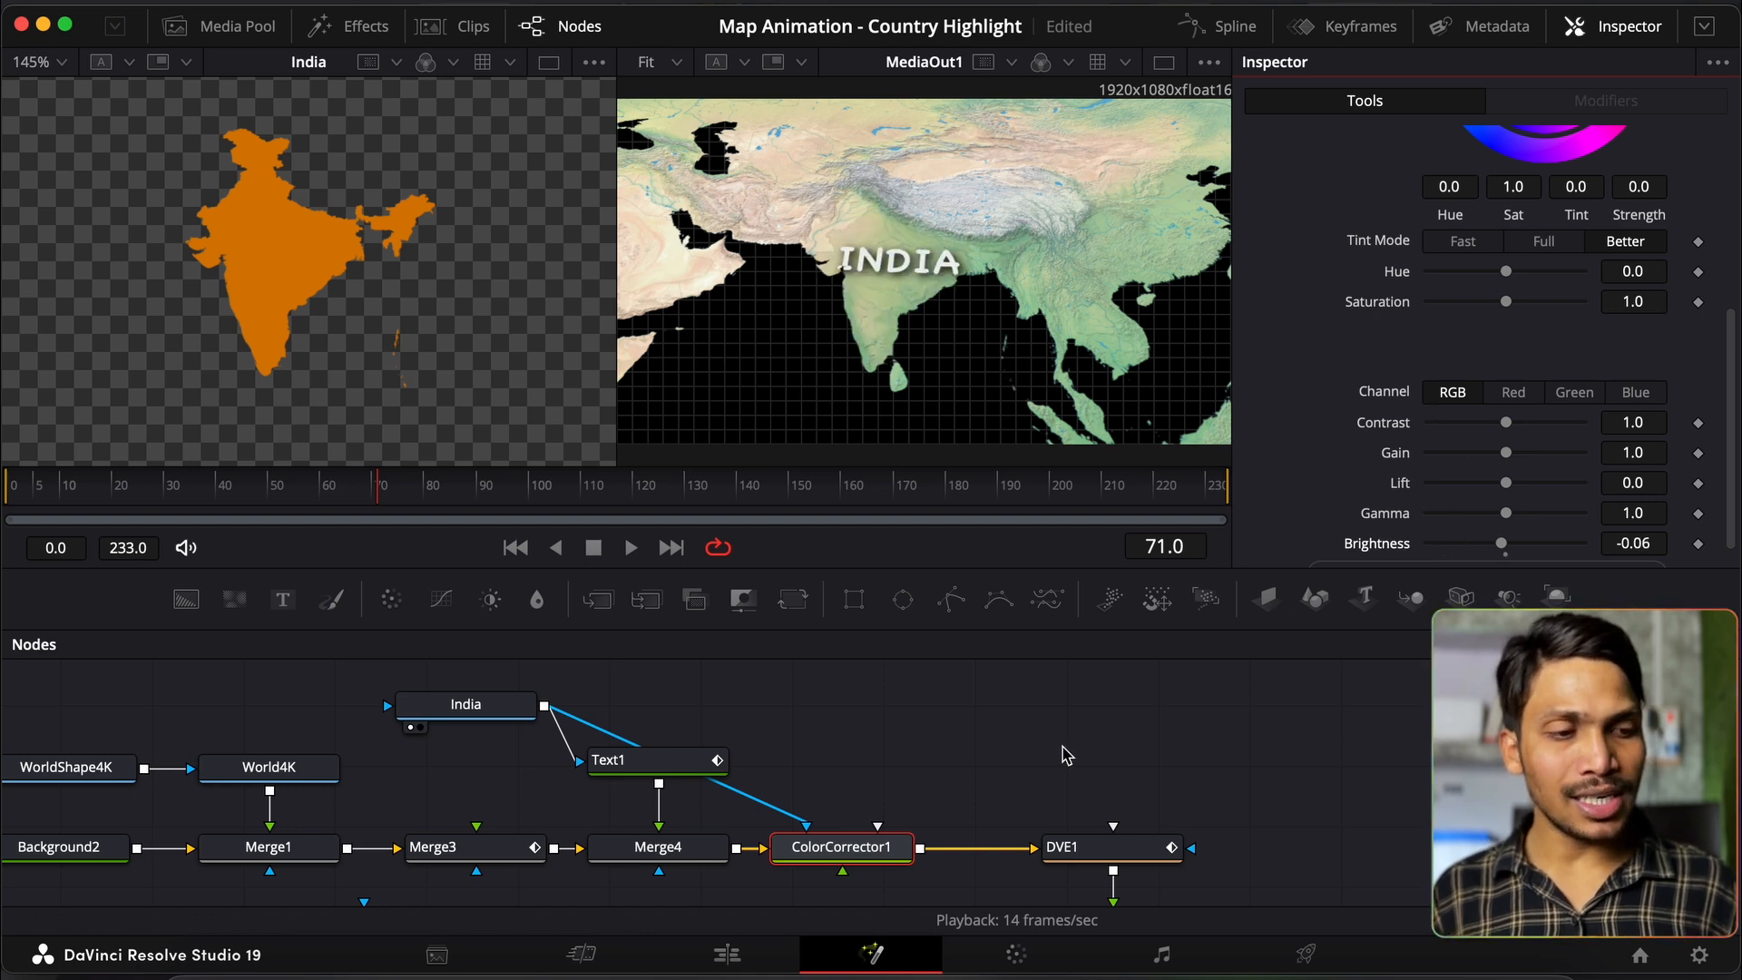
scroll(1456, 341, up, 5)
Step: Invert ColorCorrector1's India mask and darken the surrounding map to Brightness -0.36
click(1588, 177)
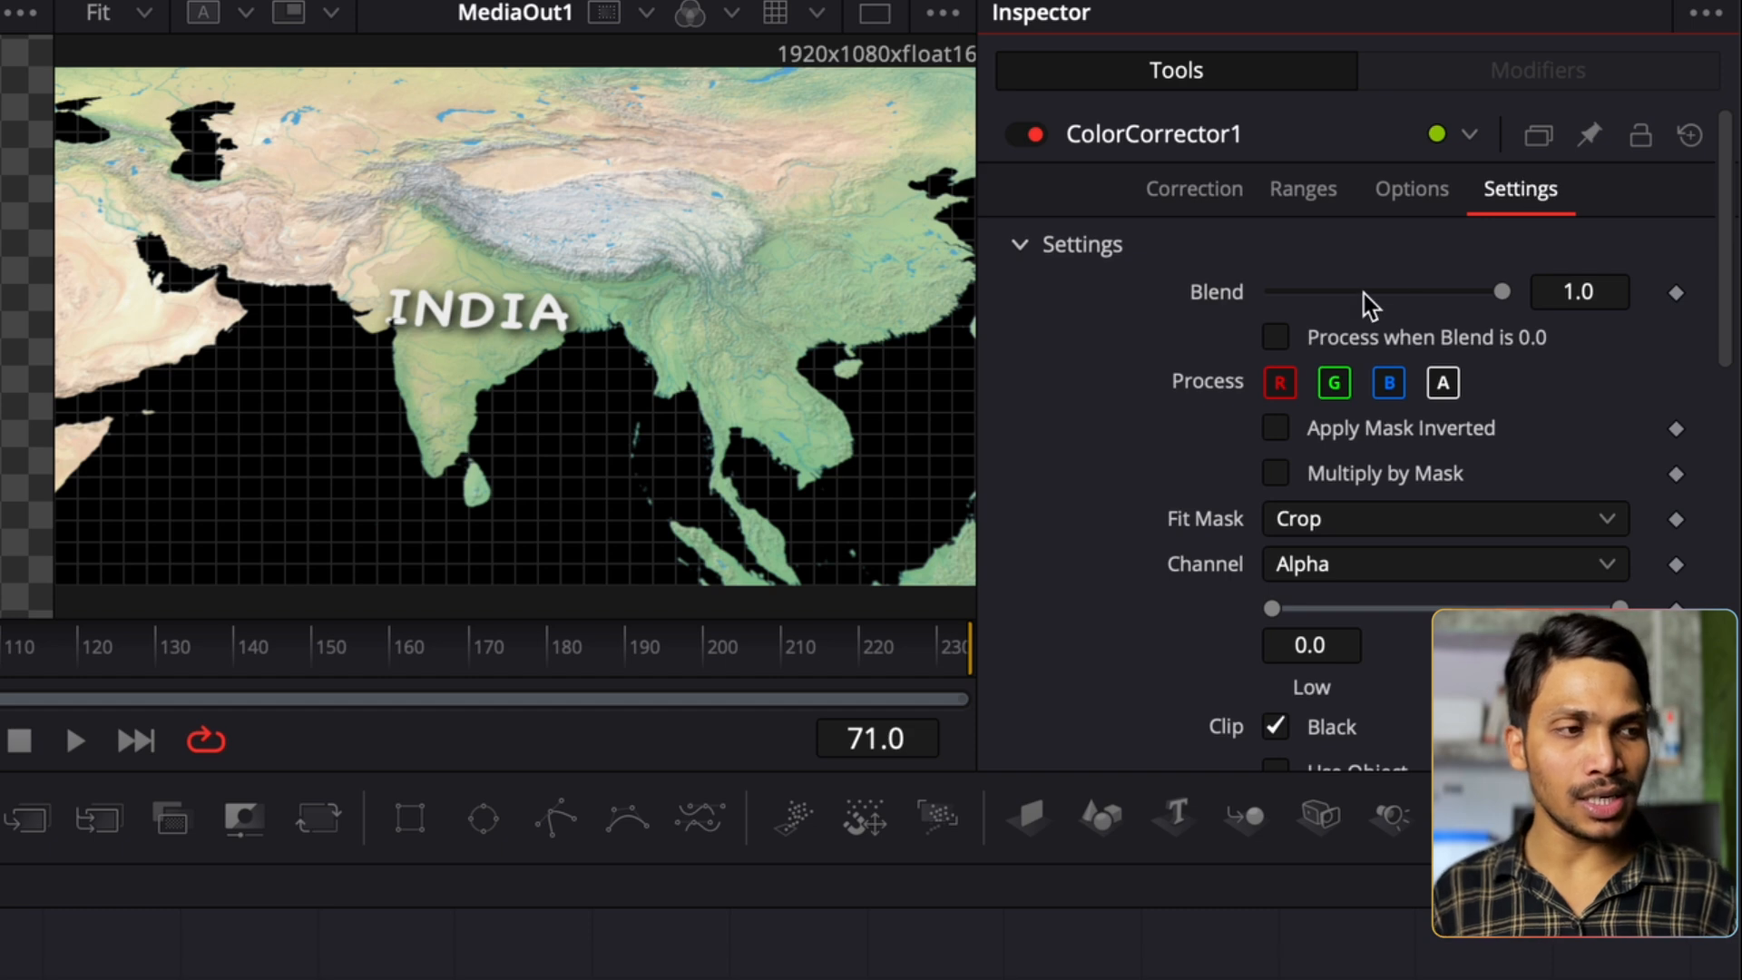
scroll(1243, 367, down, 2)
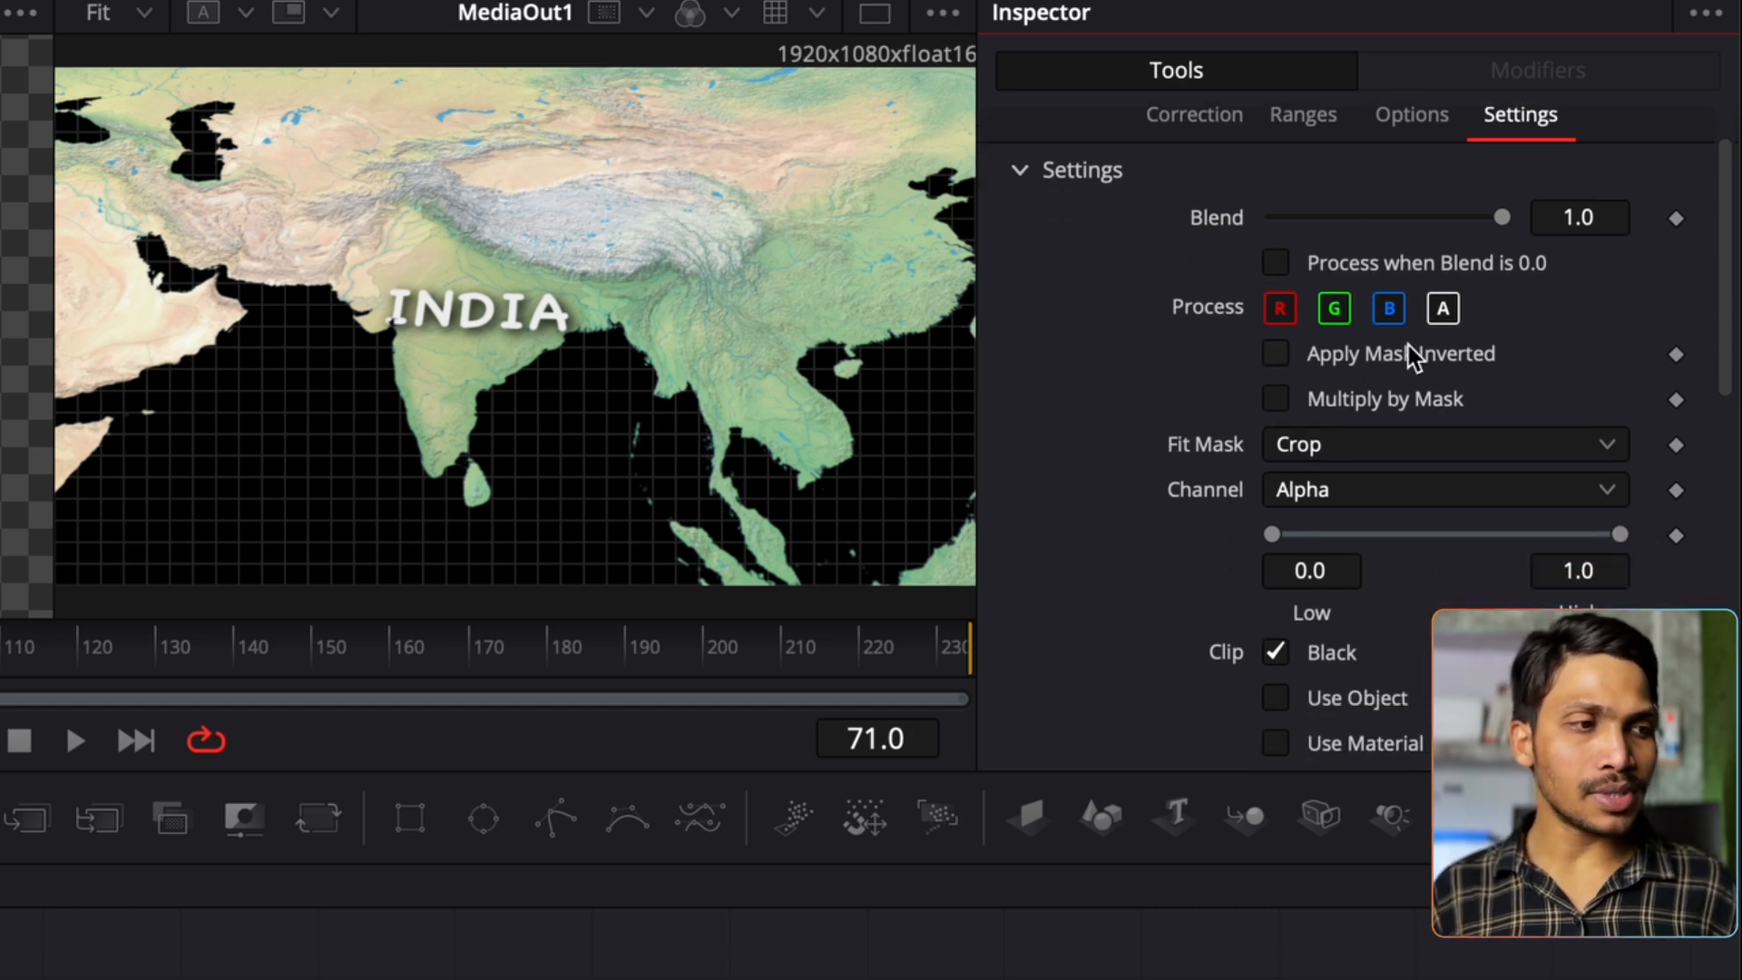
click(1277, 354)
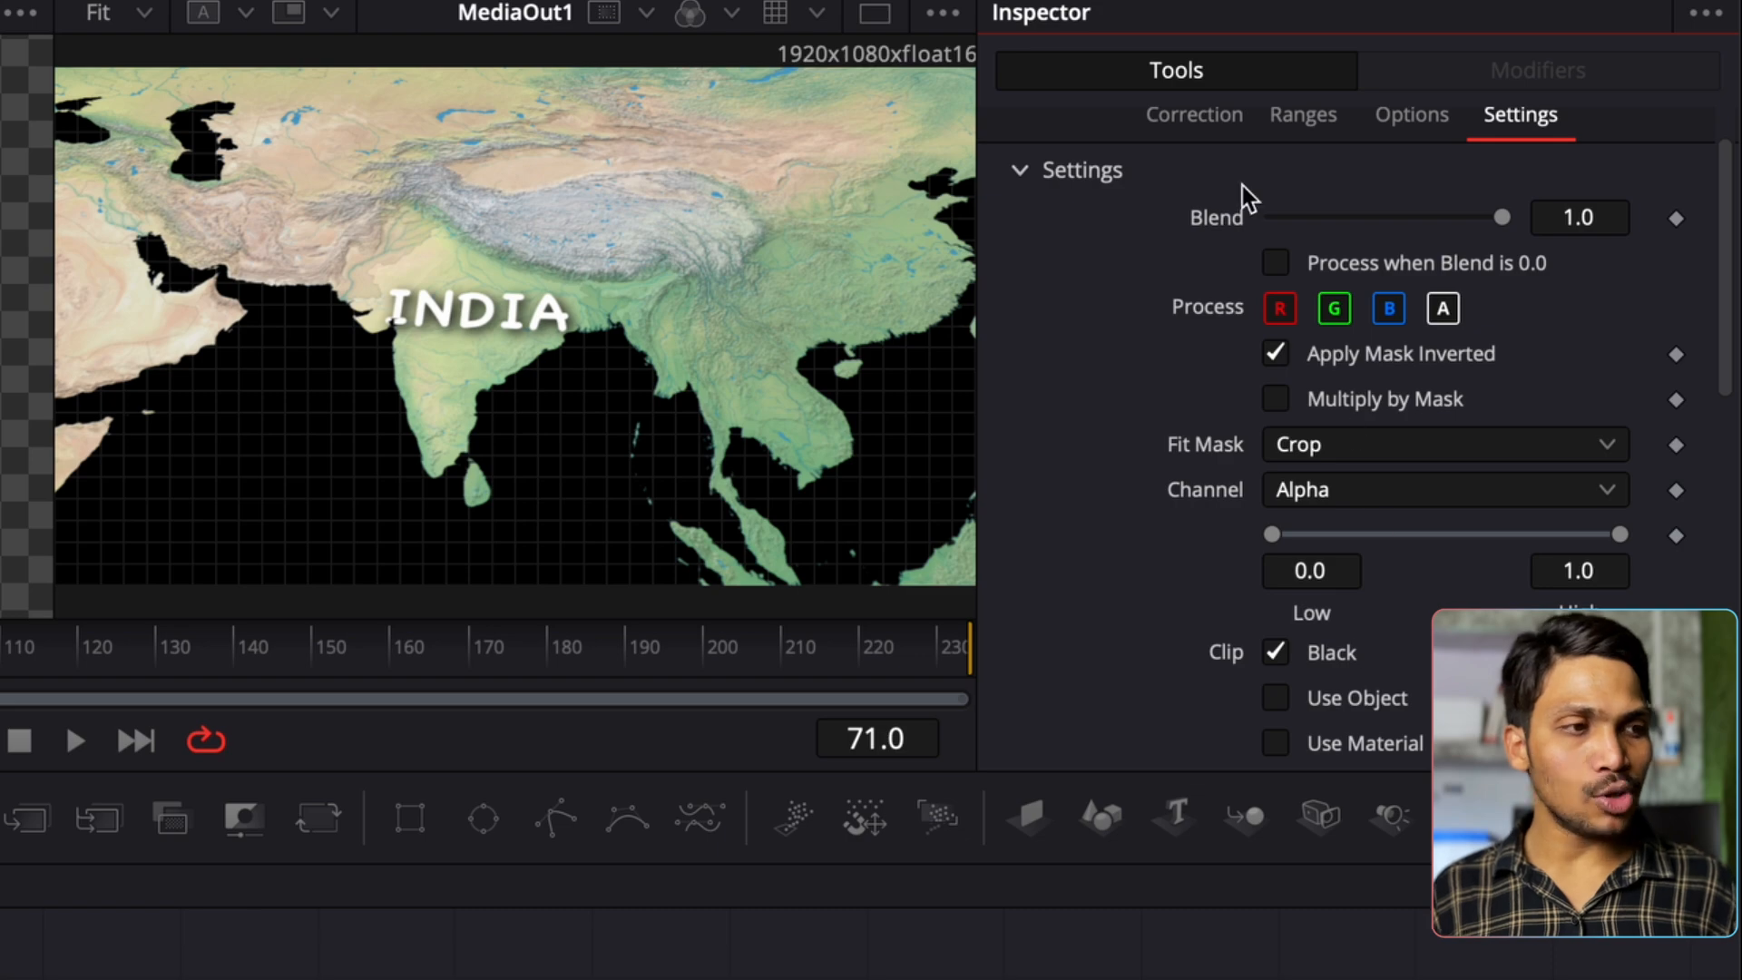
click(1188, 123)
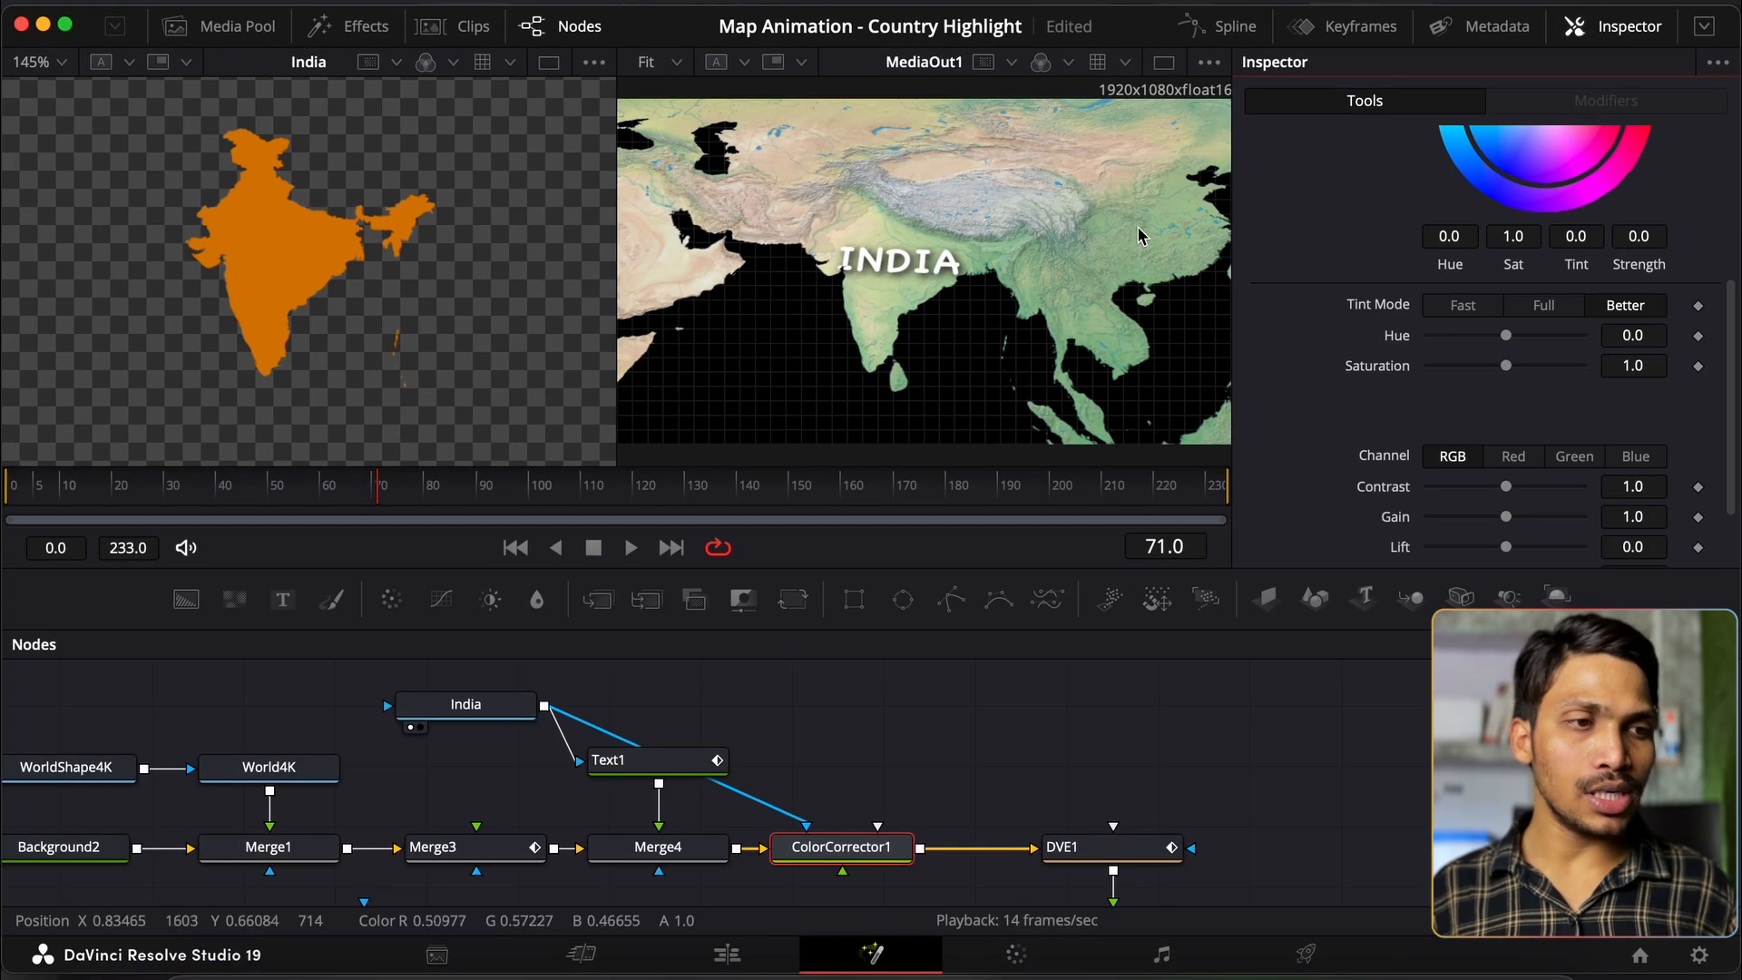
scroll(1511, 481, down, 3)
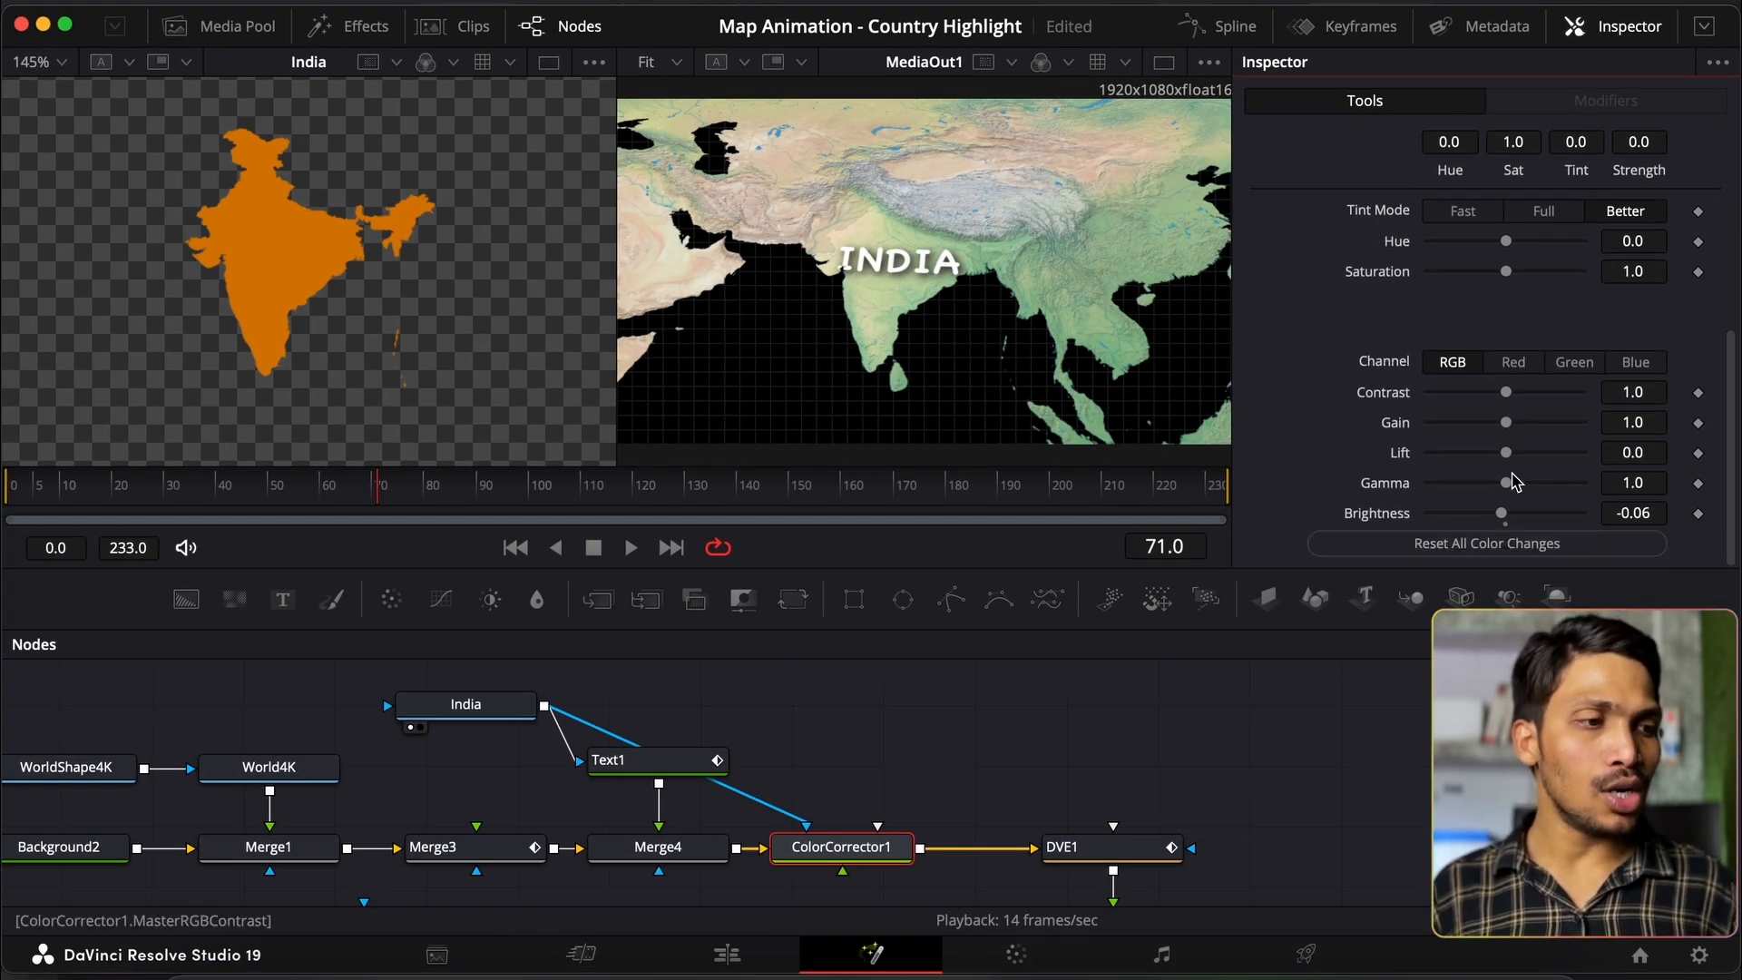
mouse_move(1506, 514)
mouse_down()
mouse_move(1557, 511)
mouse_move(1463, 513)
mouse_move(1481, 525)
mouse_up()
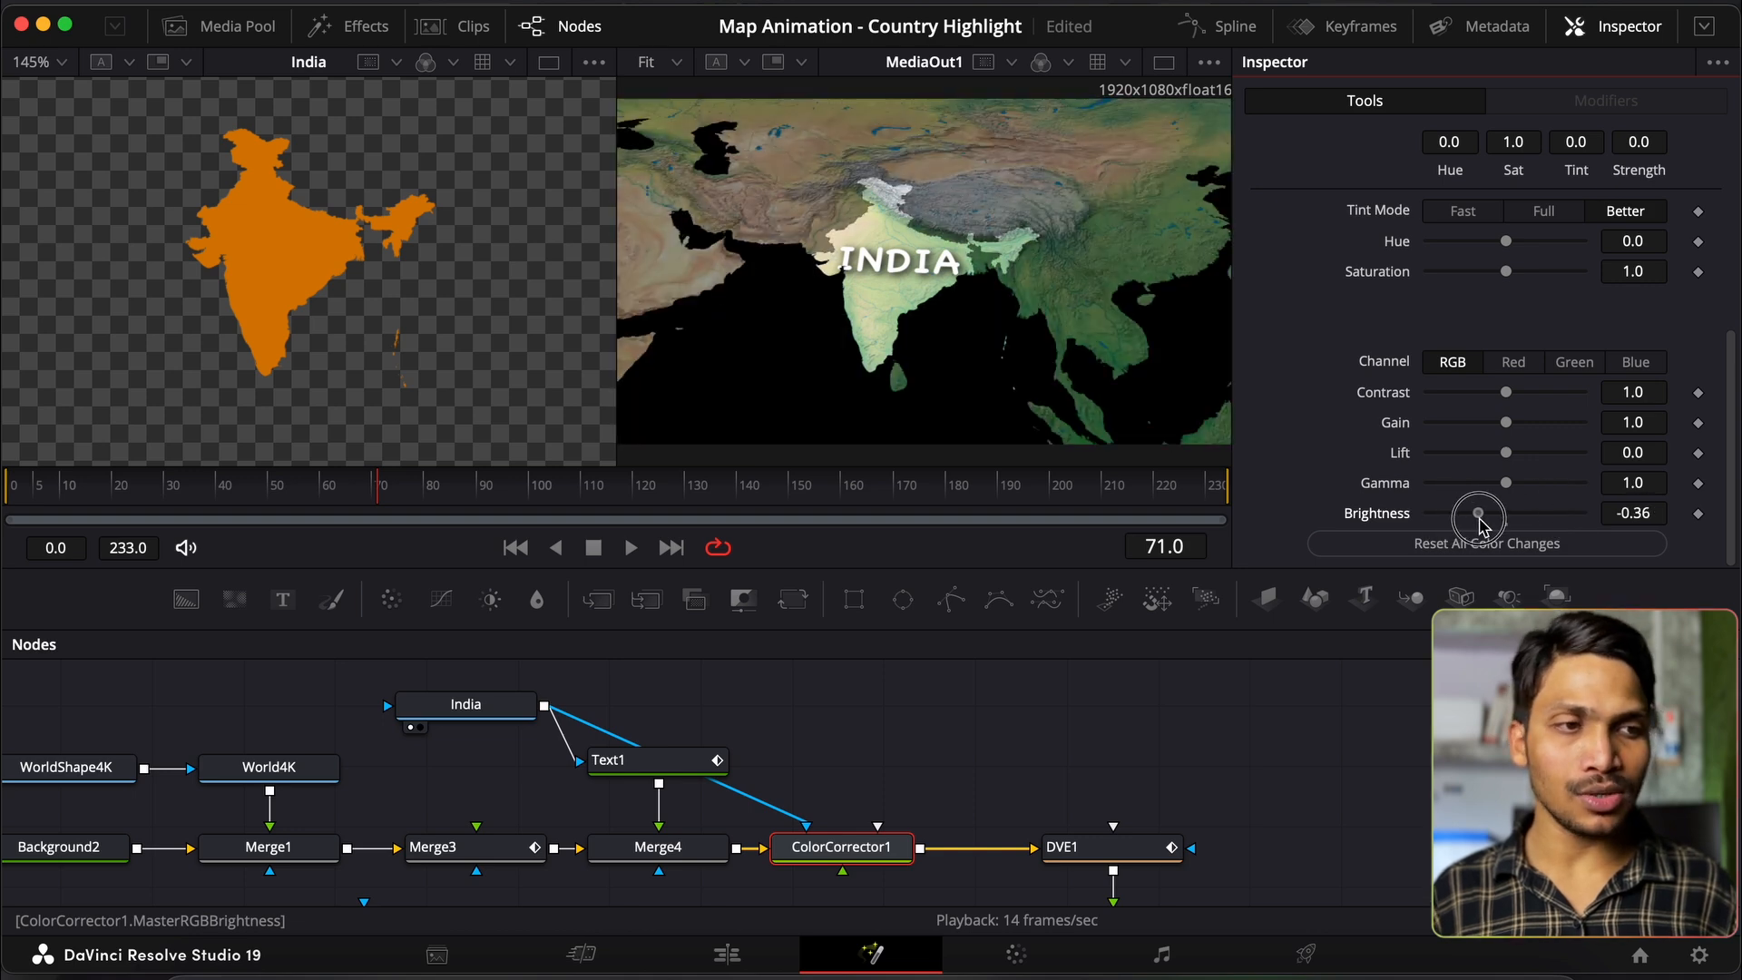
Step: Keyframe Brightness 0.0 at frame 15 and -0.64 at frame 45, tweaking contrast and saturation 0.39
click(1170, 546)
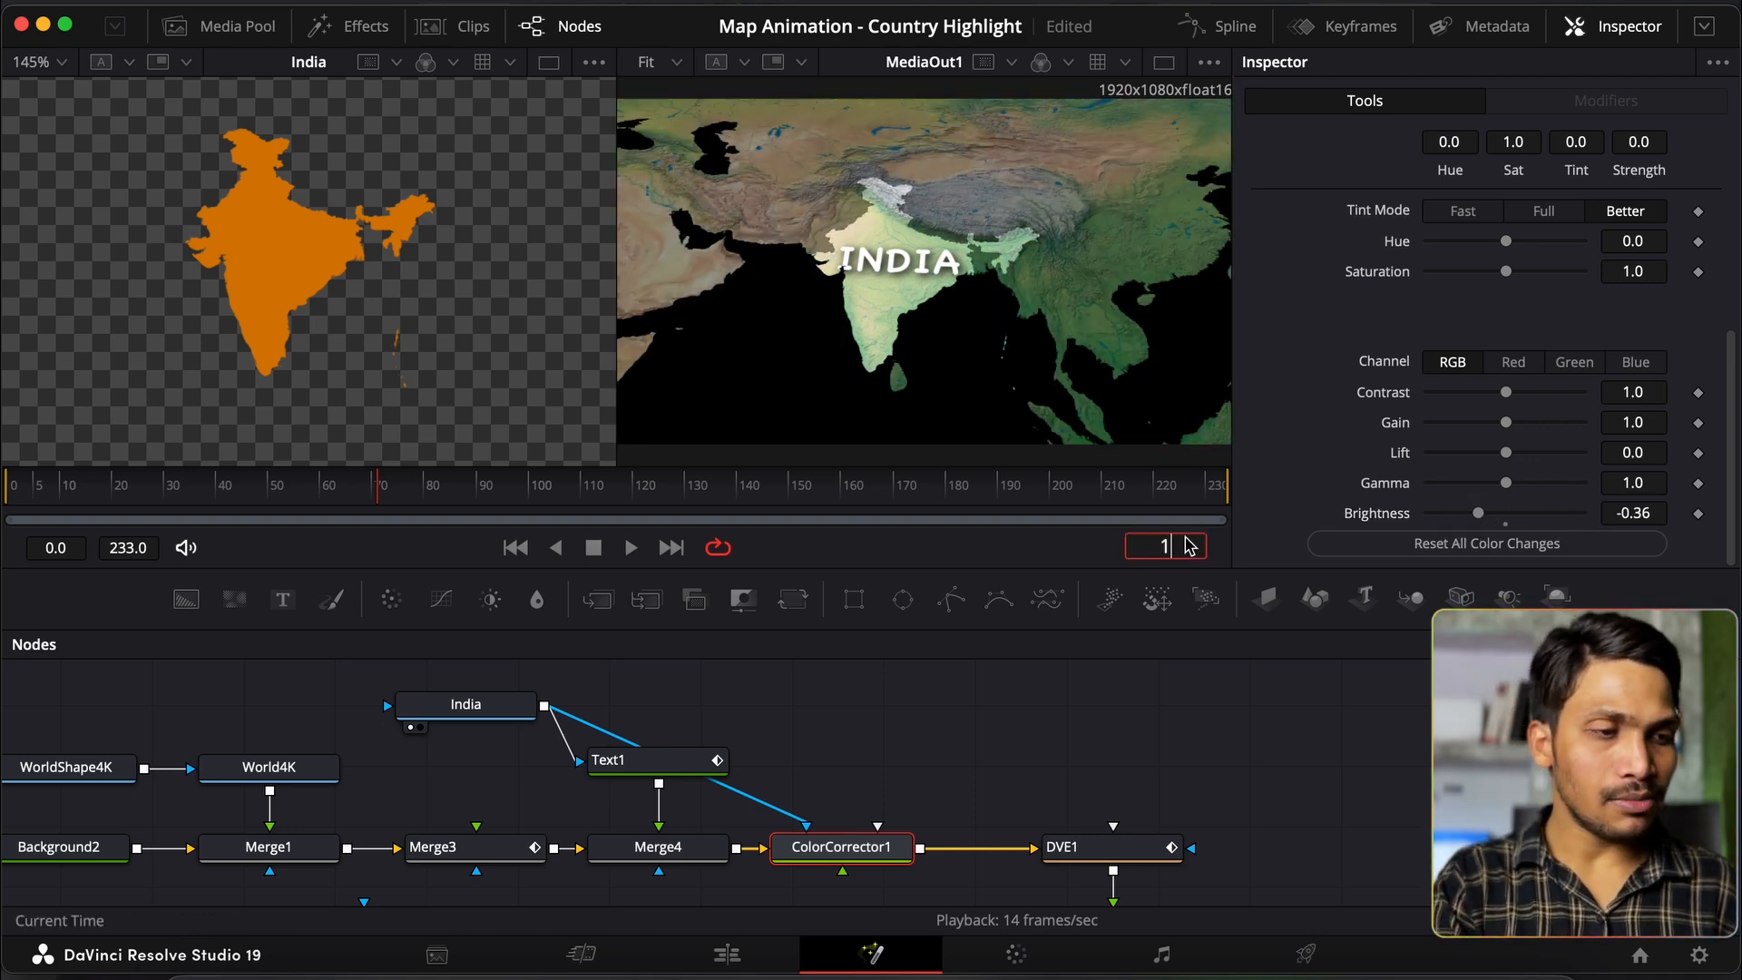
text(15)
key(Return)
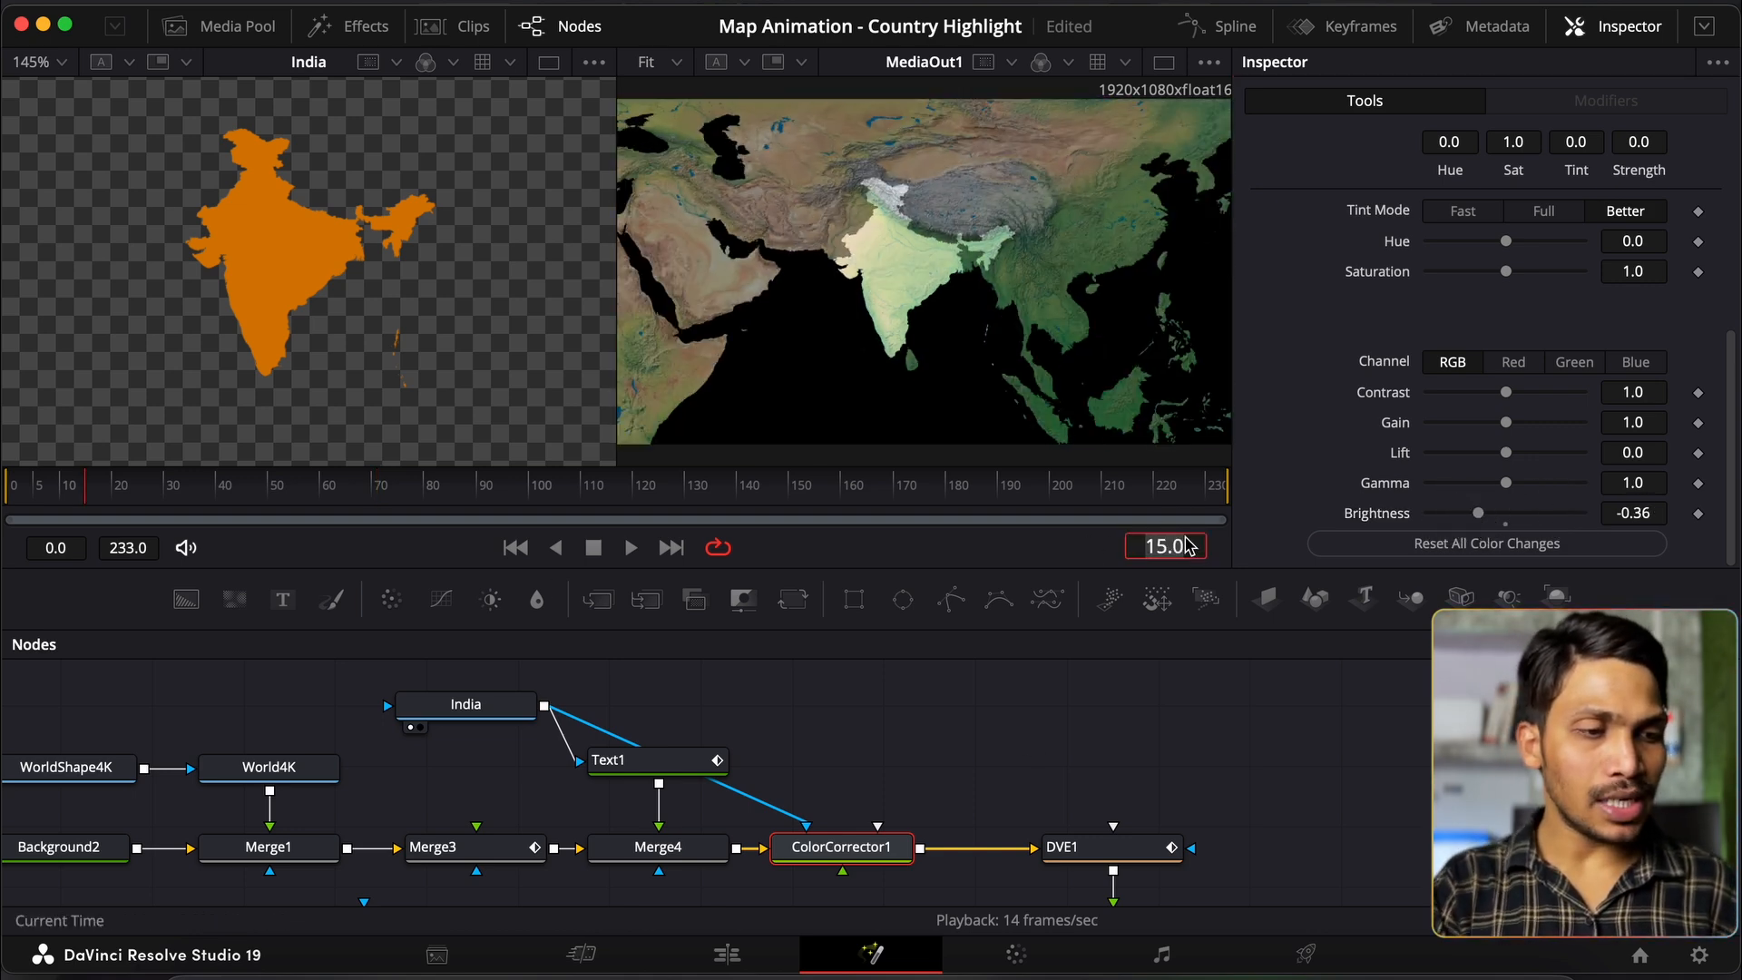
double_click(1400, 510)
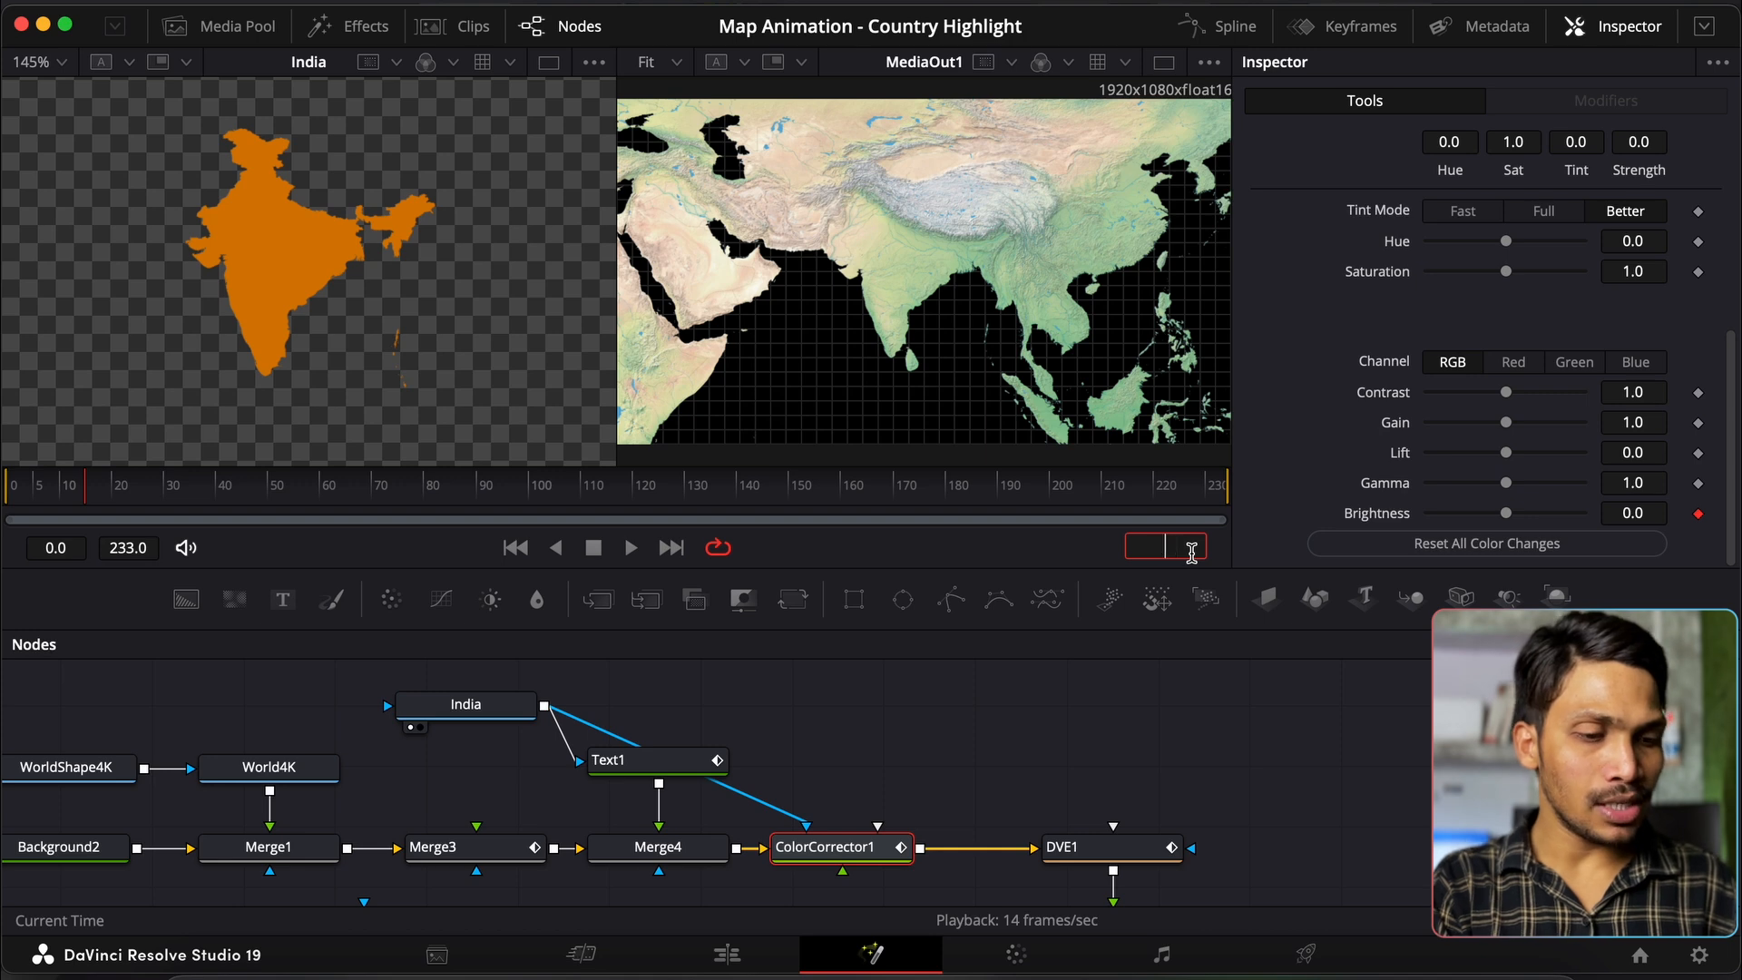
key(Return)
drag(1506, 514, 1456, 514)
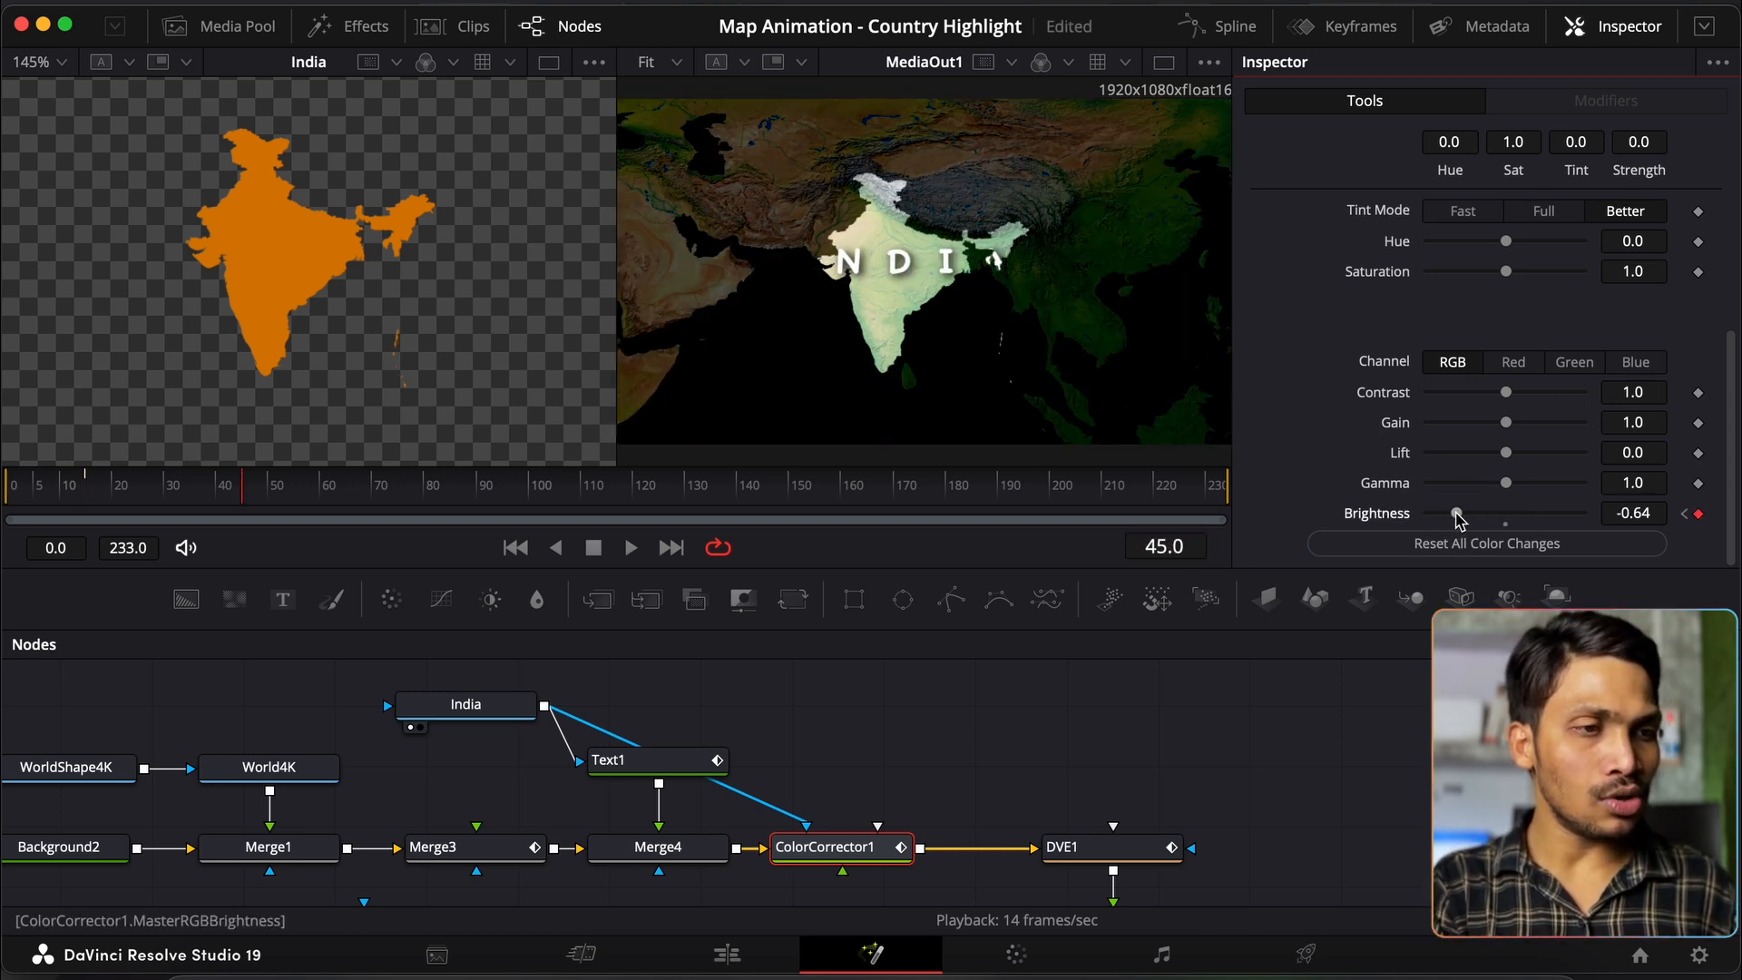
drag(1507, 394, 1501, 399)
drag(1510, 277, 1463, 284)
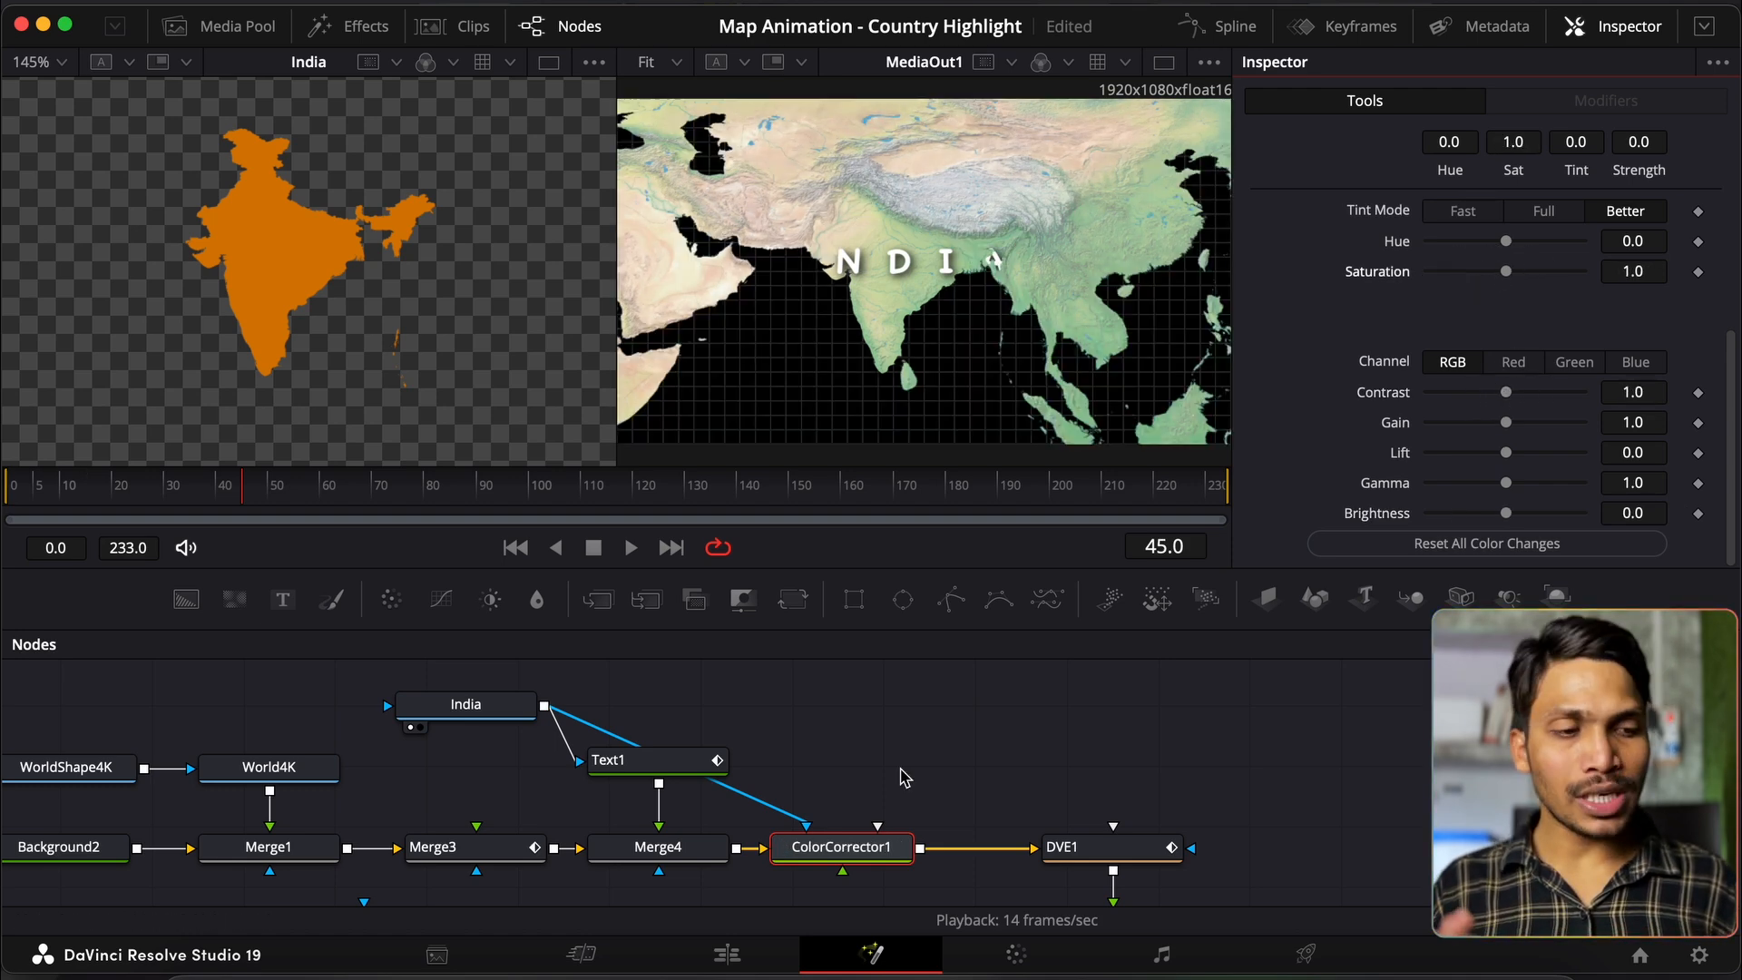
Step: Swap ColorCorrector1 for a Blur1 node after Merge4, masked by India
scroll(902, 777, down, 1)
click(835, 840)
key(Delete)
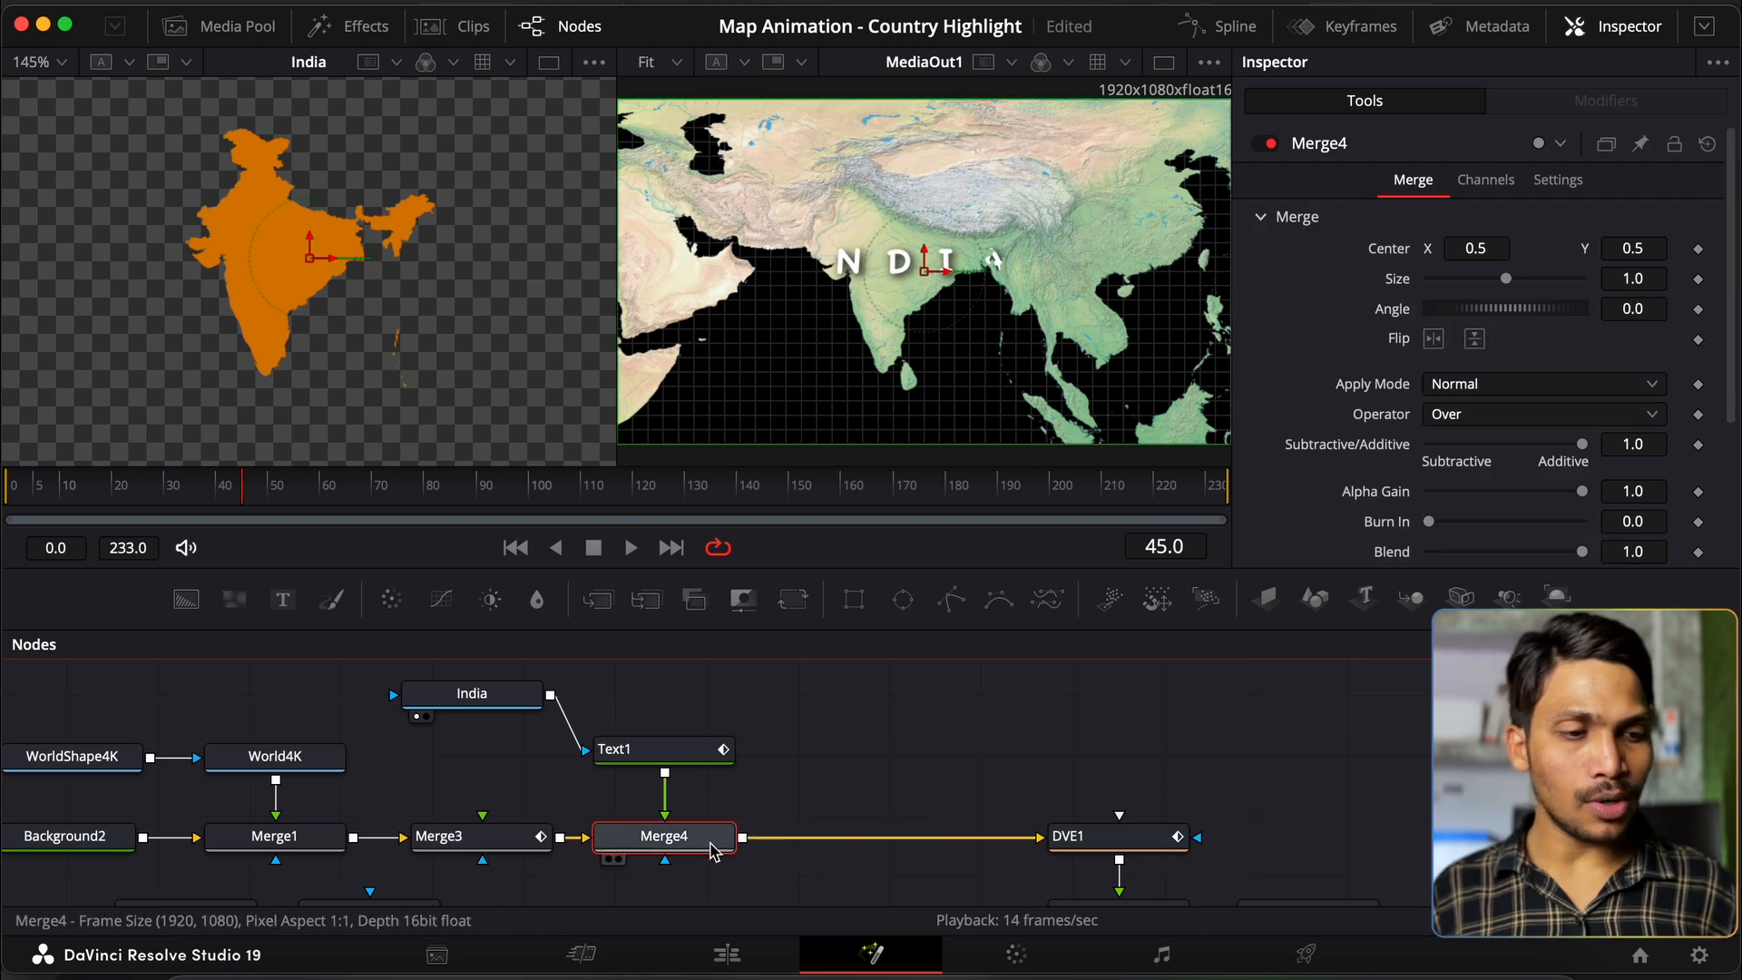
click(538, 599)
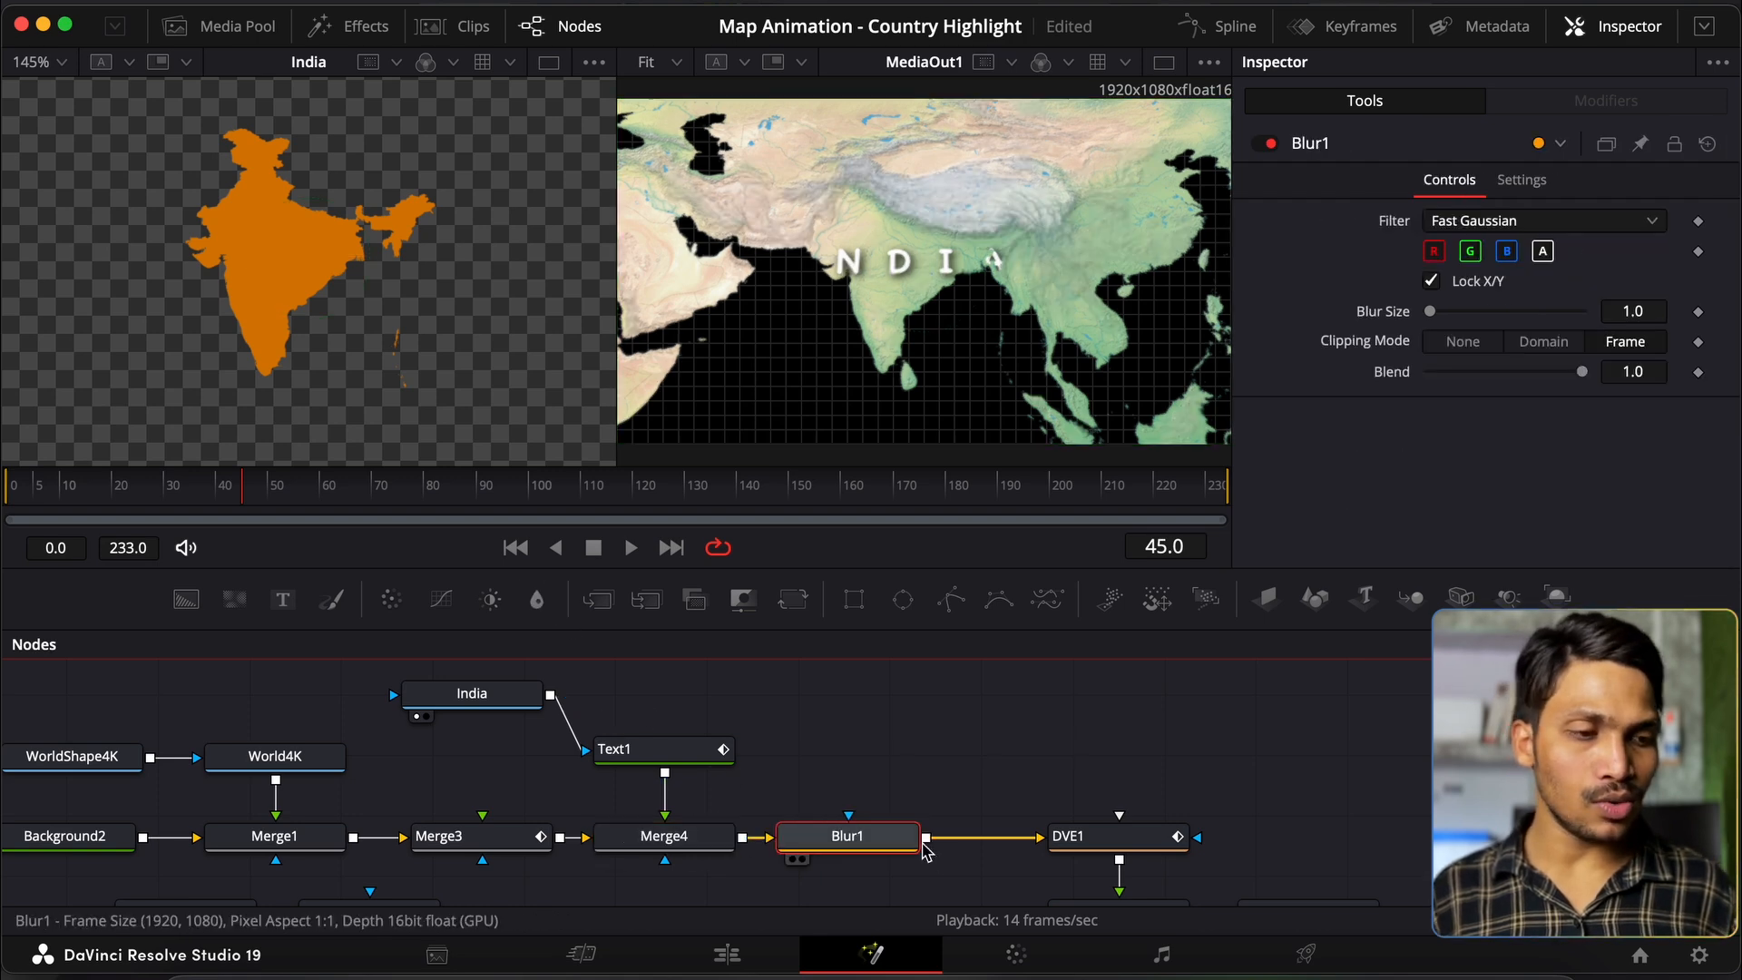
drag(864, 853, 875, 853)
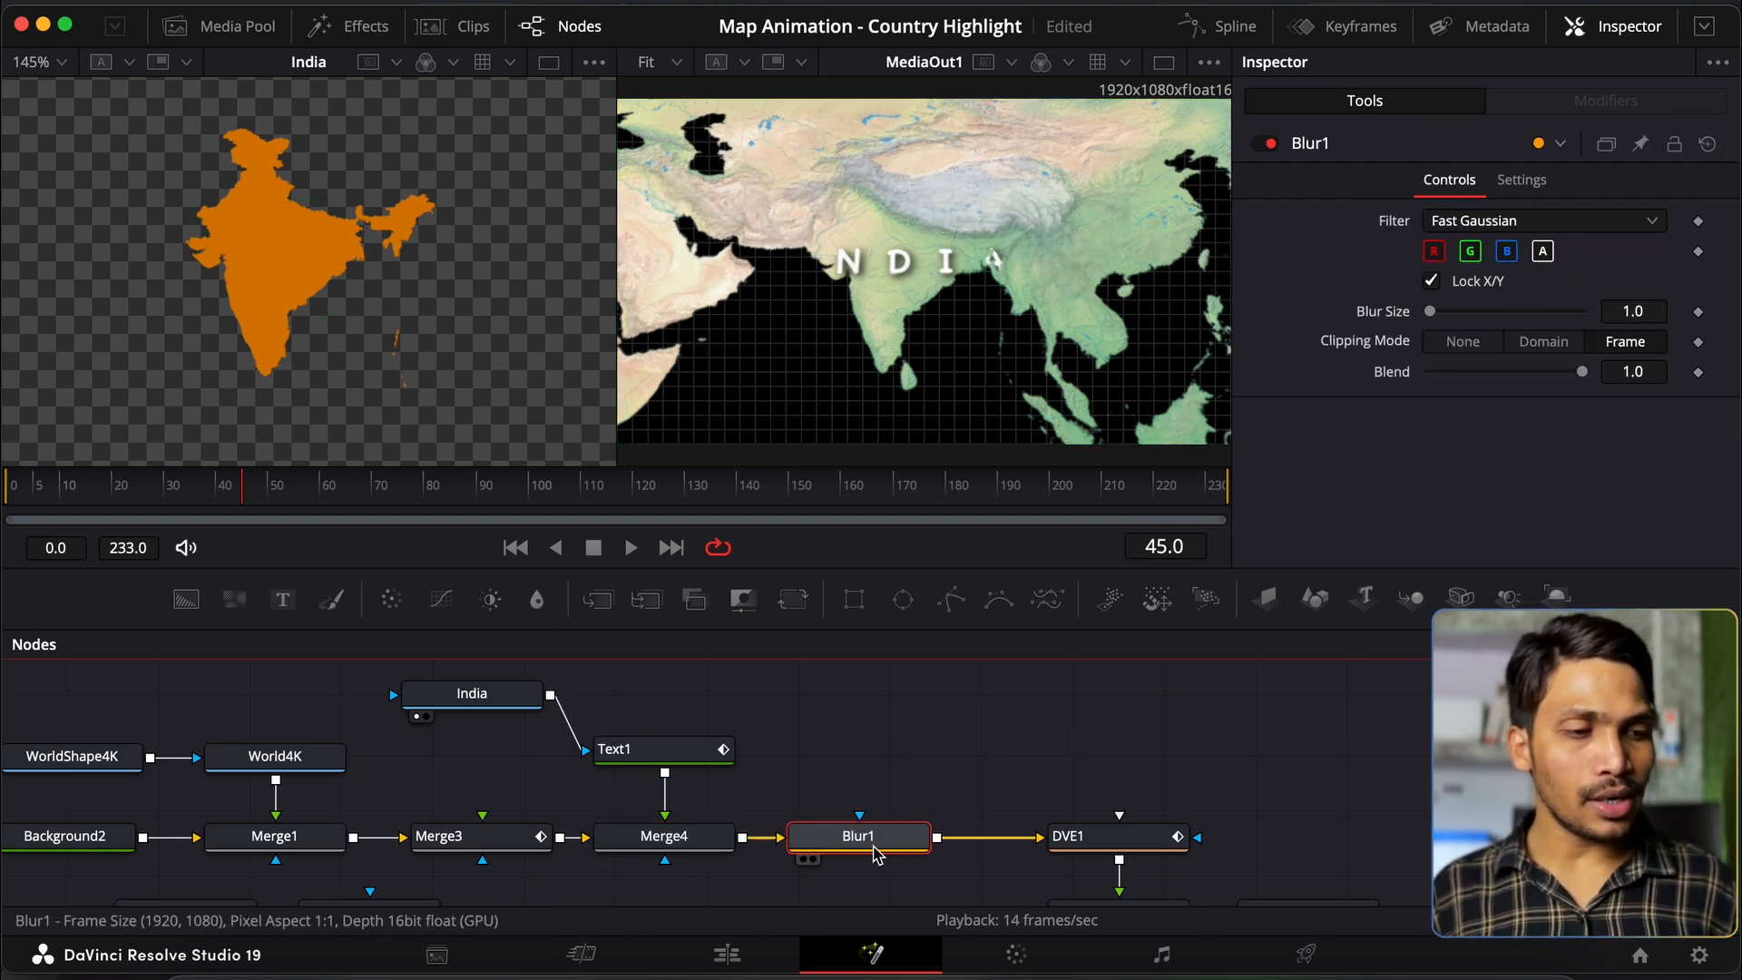
drag(550, 696, 859, 818)
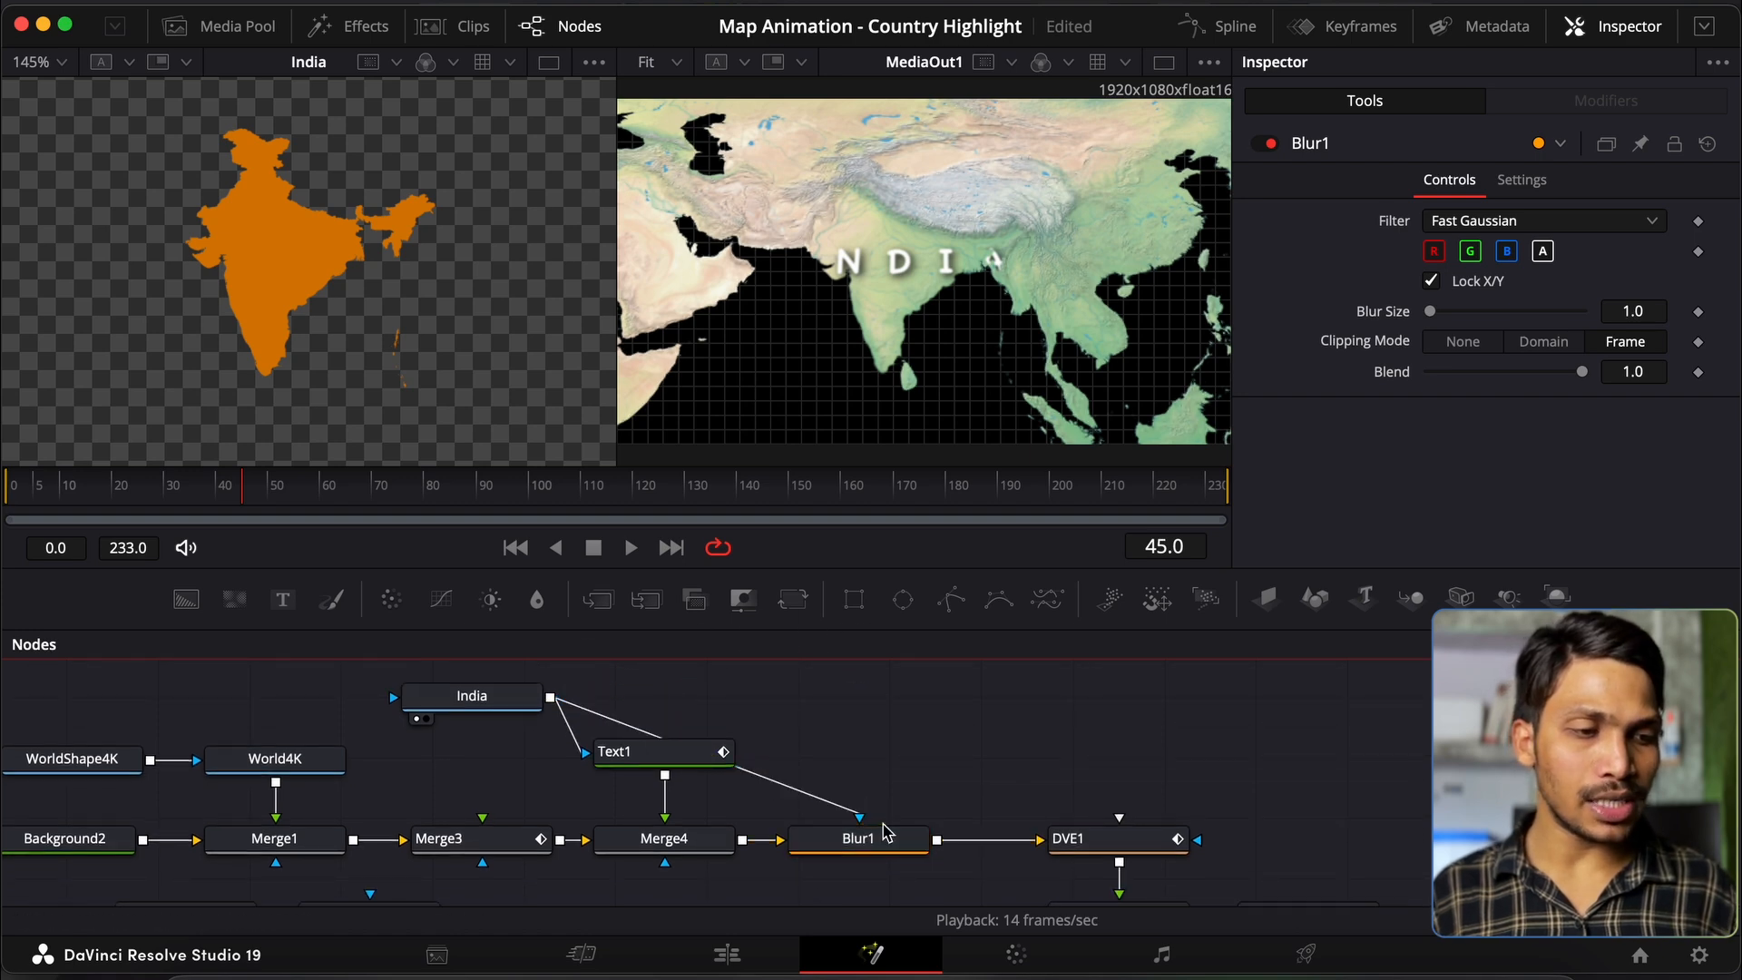
Step: Invert Blur1's mask so India stays sharp and set the blur size to 26
click(1632, 313)
text(20)
key(Tab)
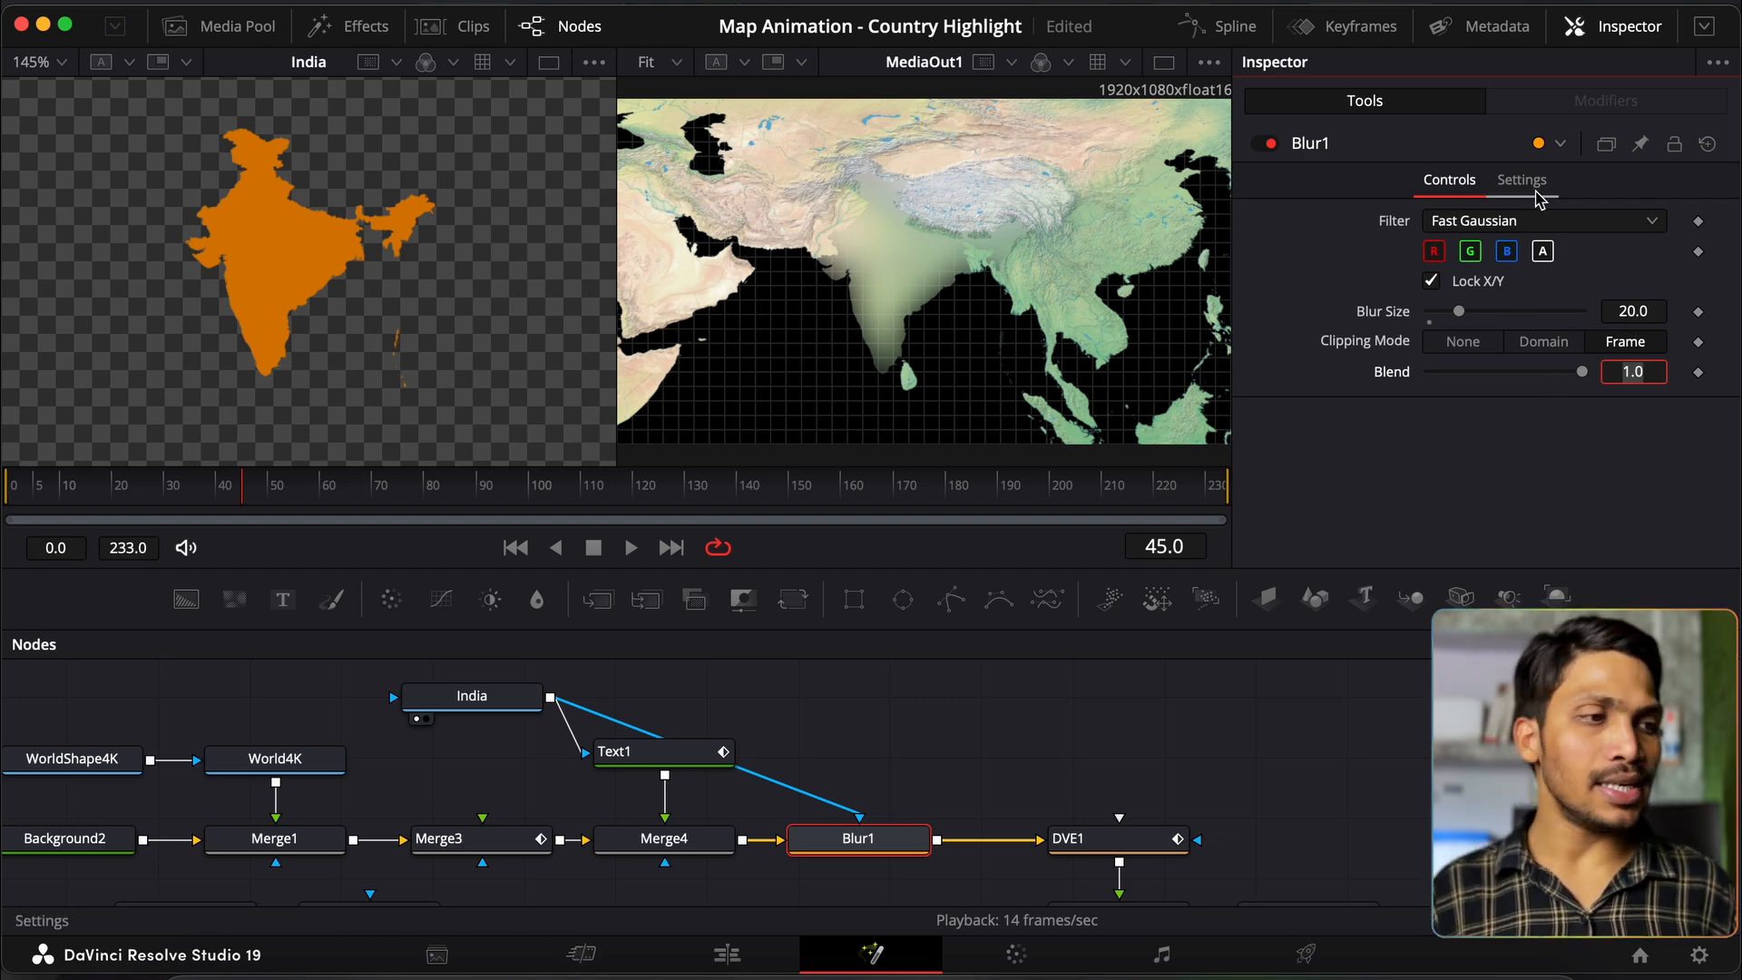
click(1524, 181)
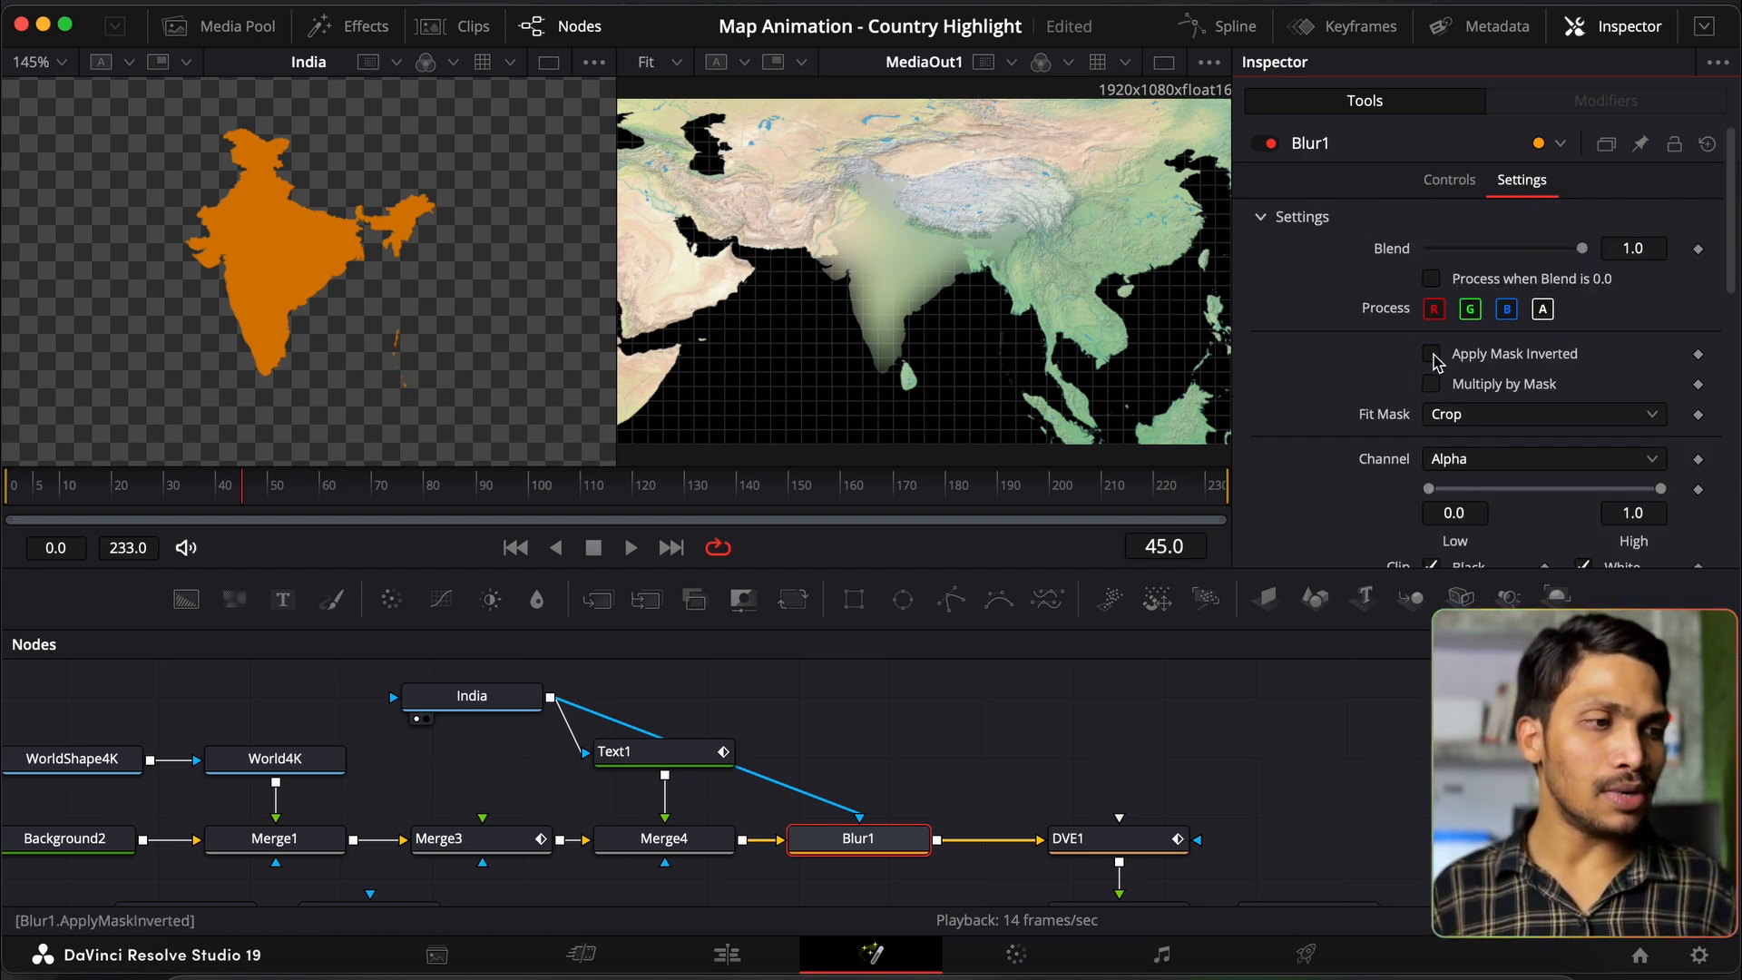
click(1432, 355)
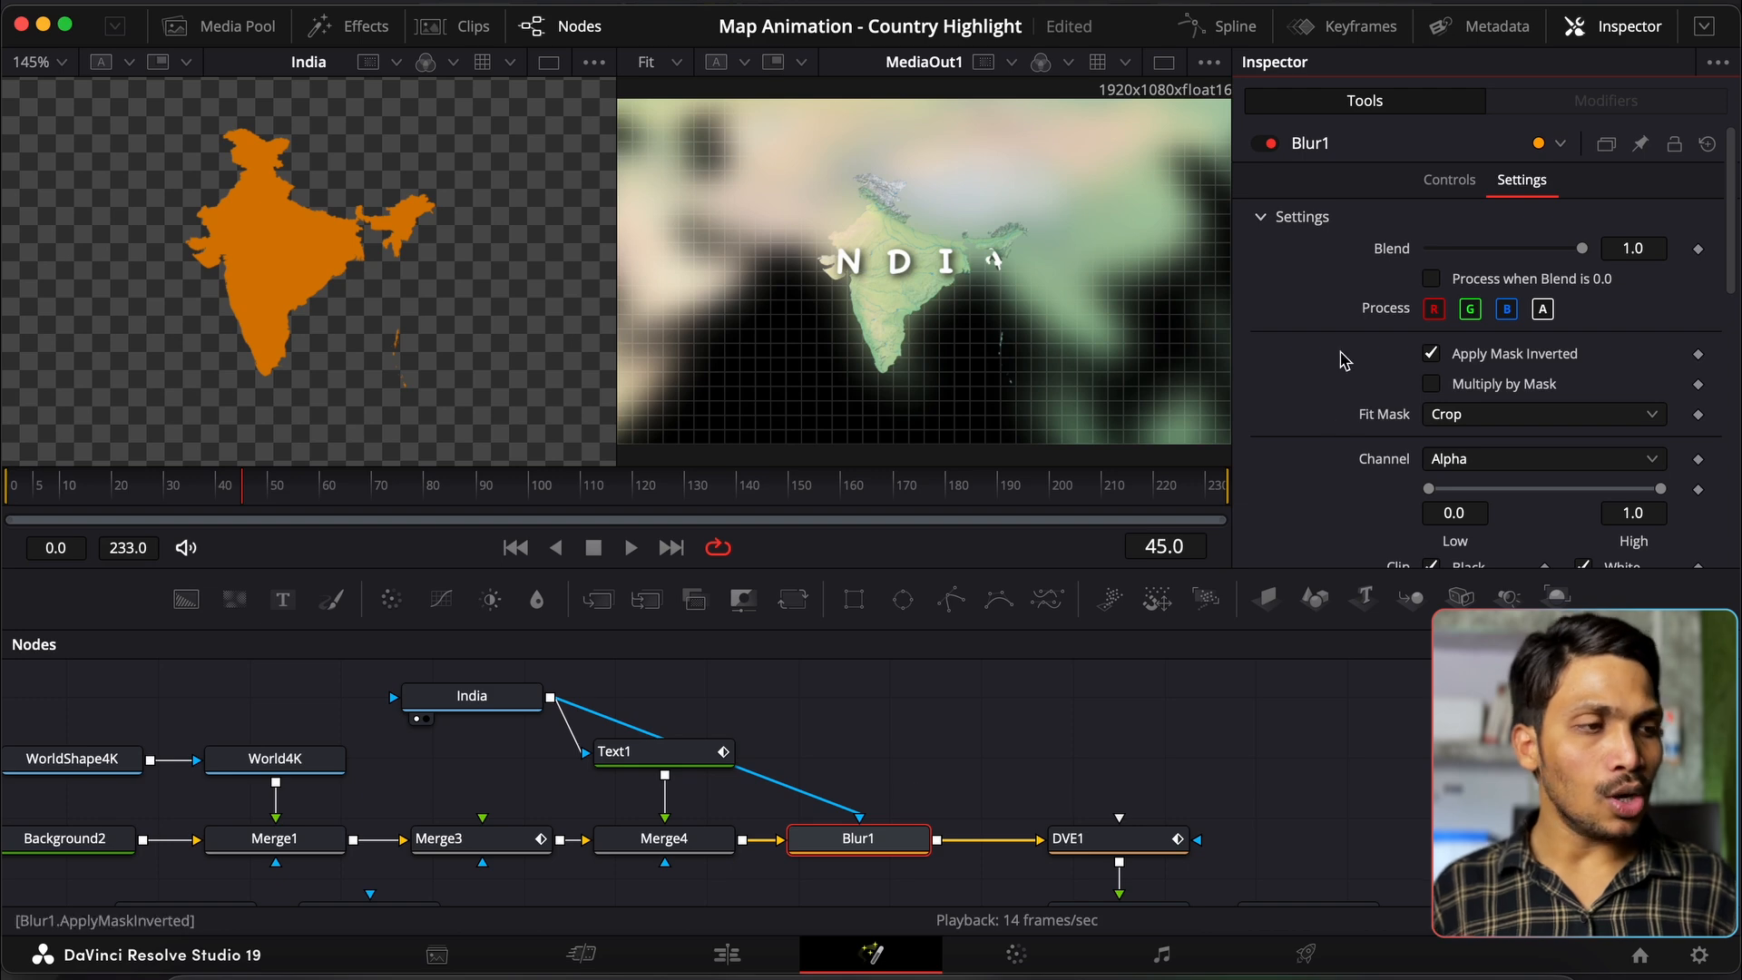
click(1434, 181)
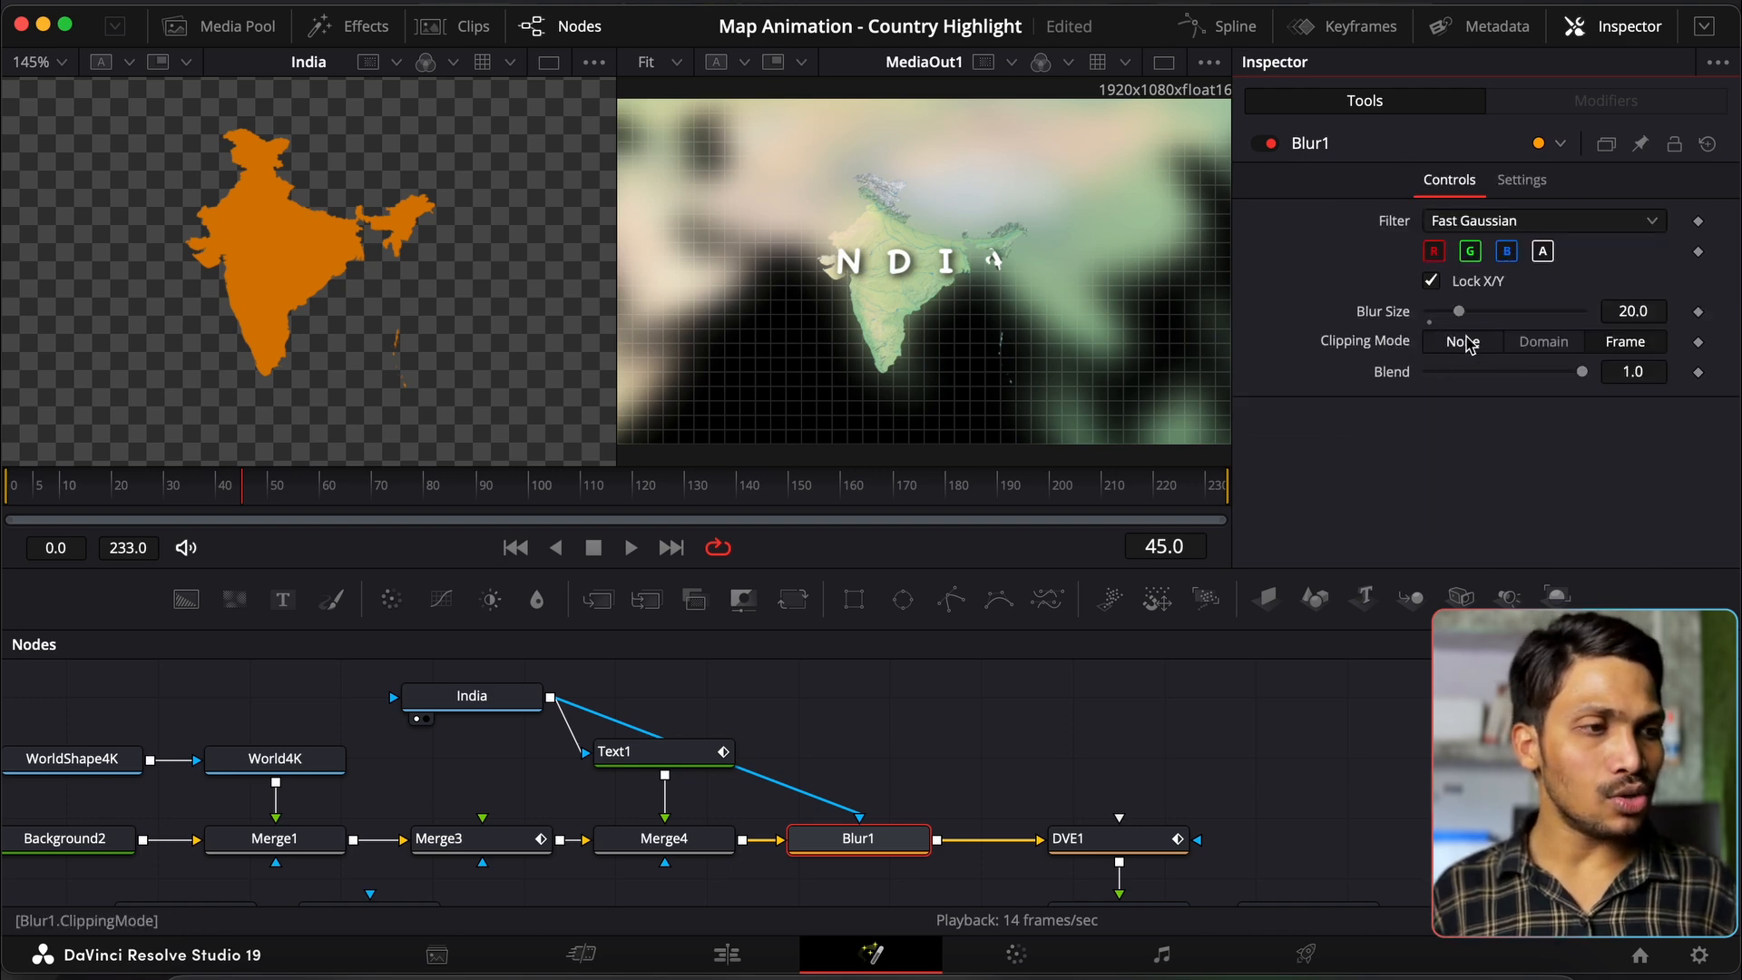
mouse_move(1585, 373)
mouse_down()
mouse_move(1439, 390)
mouse_move(1615, 385)
mouse_up()
mouse_move(1467, 320)
mouse_down()
mouse_move(1440, 319)
mouse_move(1474, 323)
mouse_up()
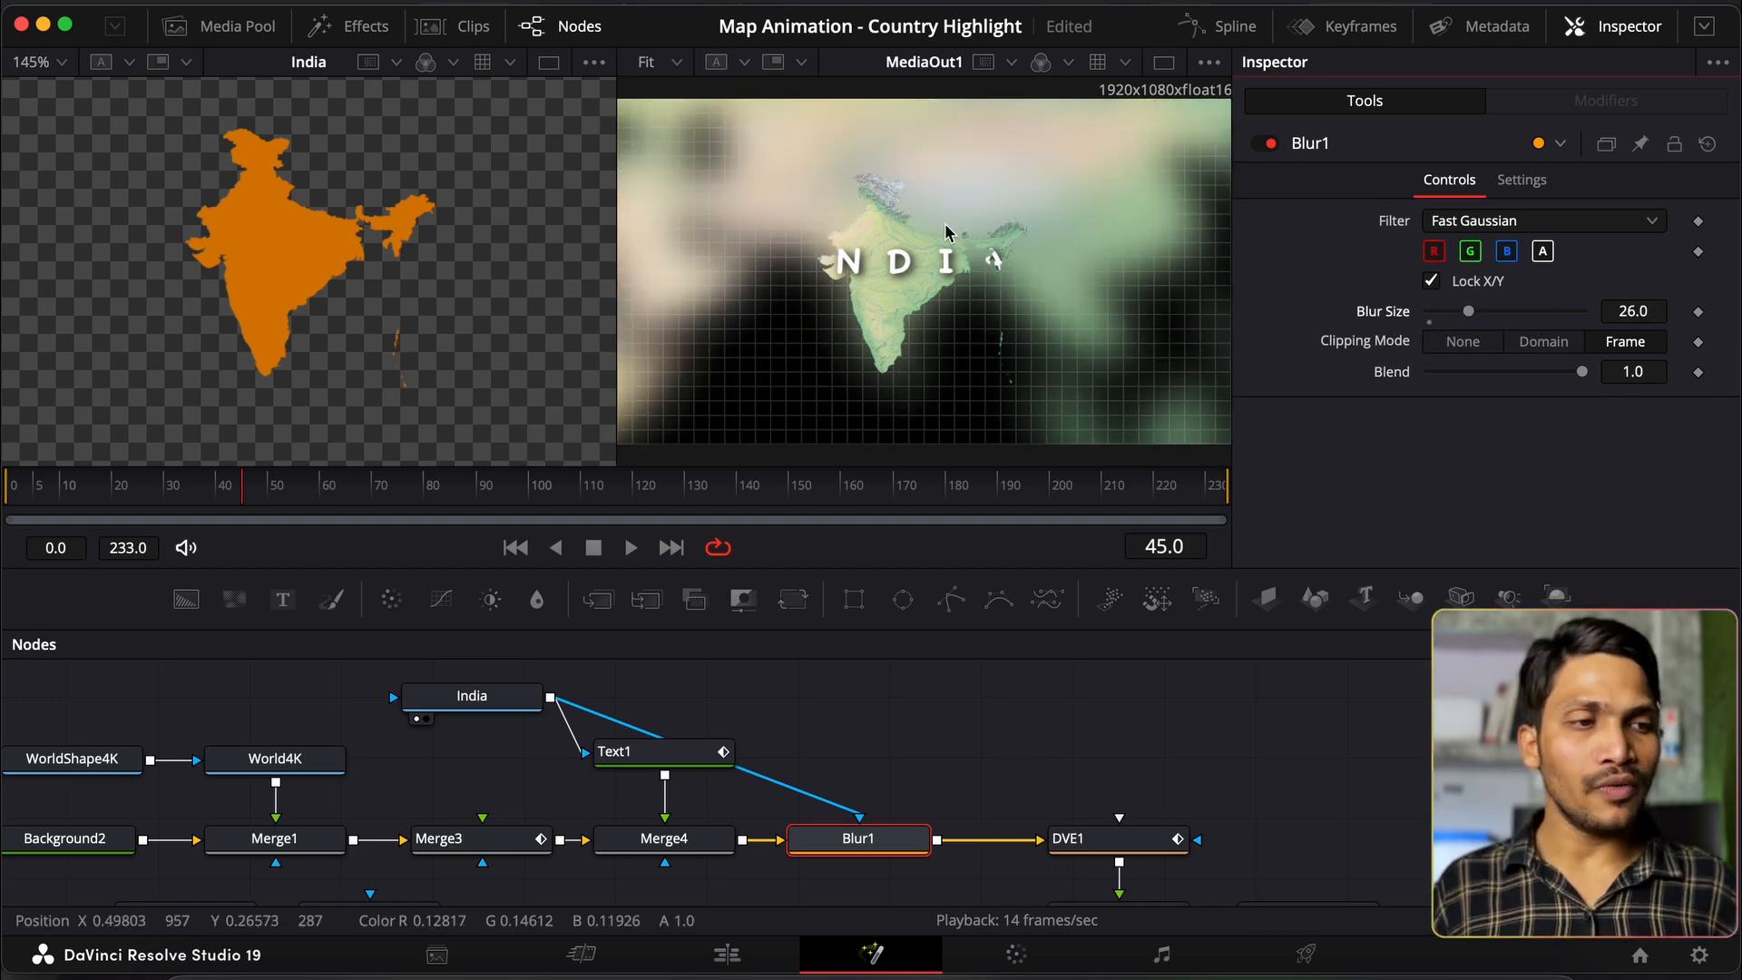
scroll(839, 346, left, 1)
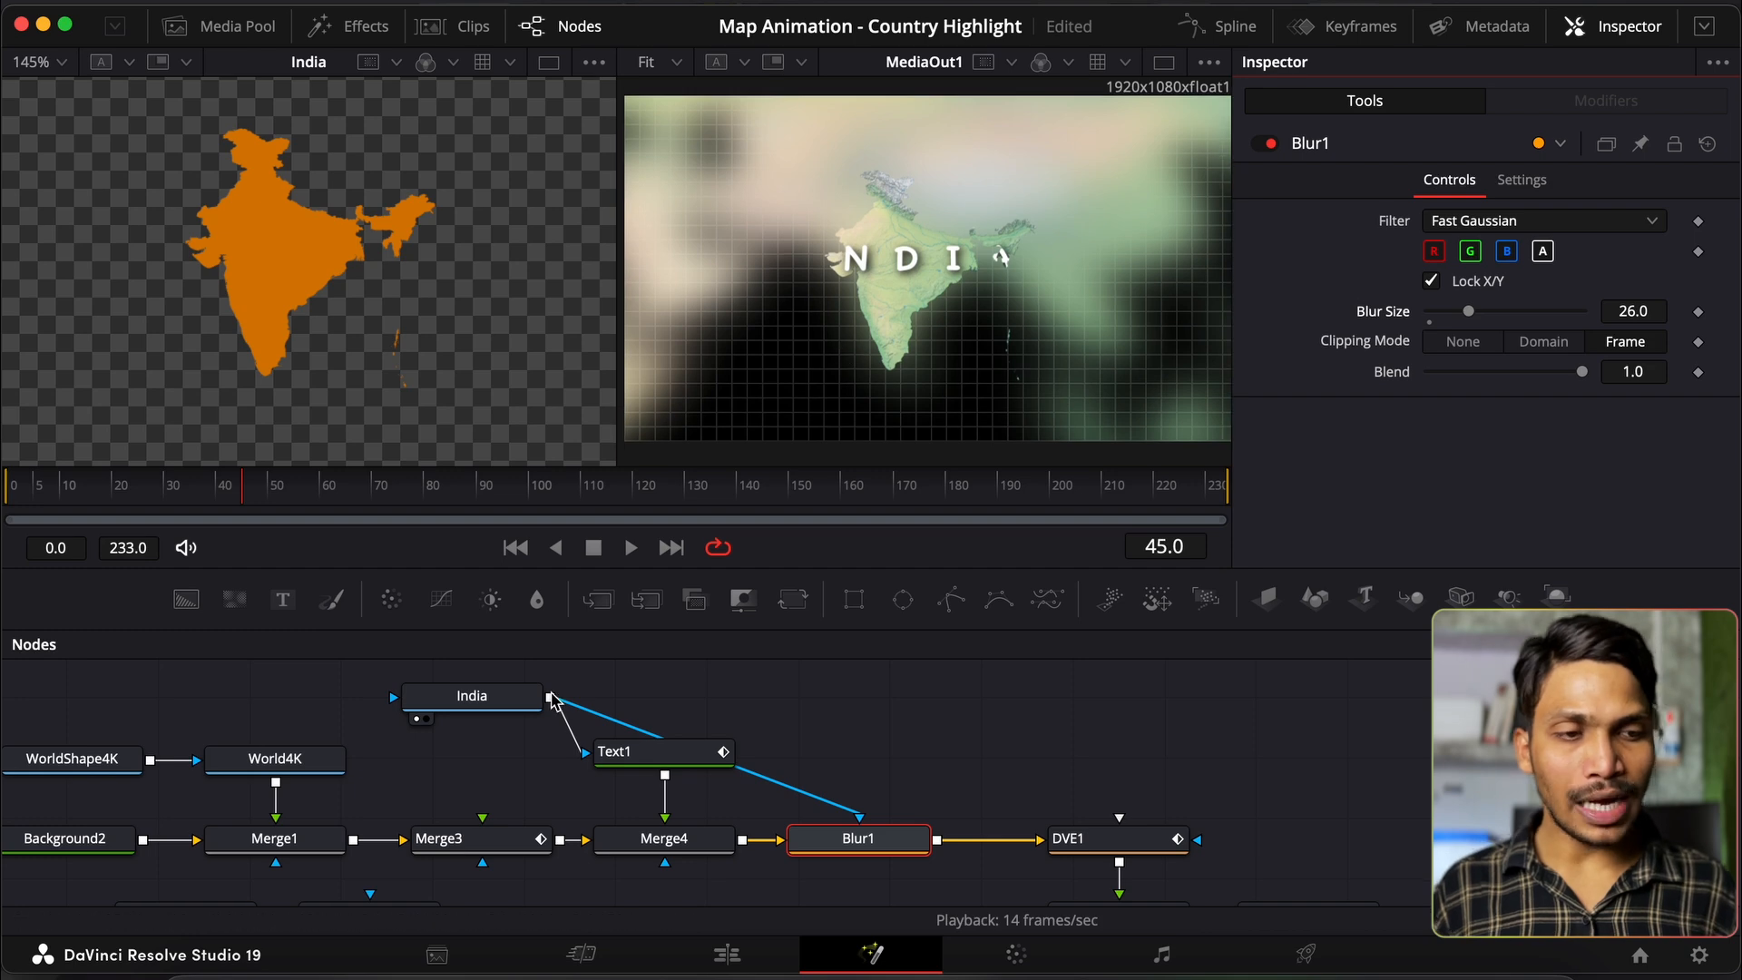
Step: Add a Background3 node masked by India into Merge3 and set it to red 1.0
drag(186, 600, 520, 760)
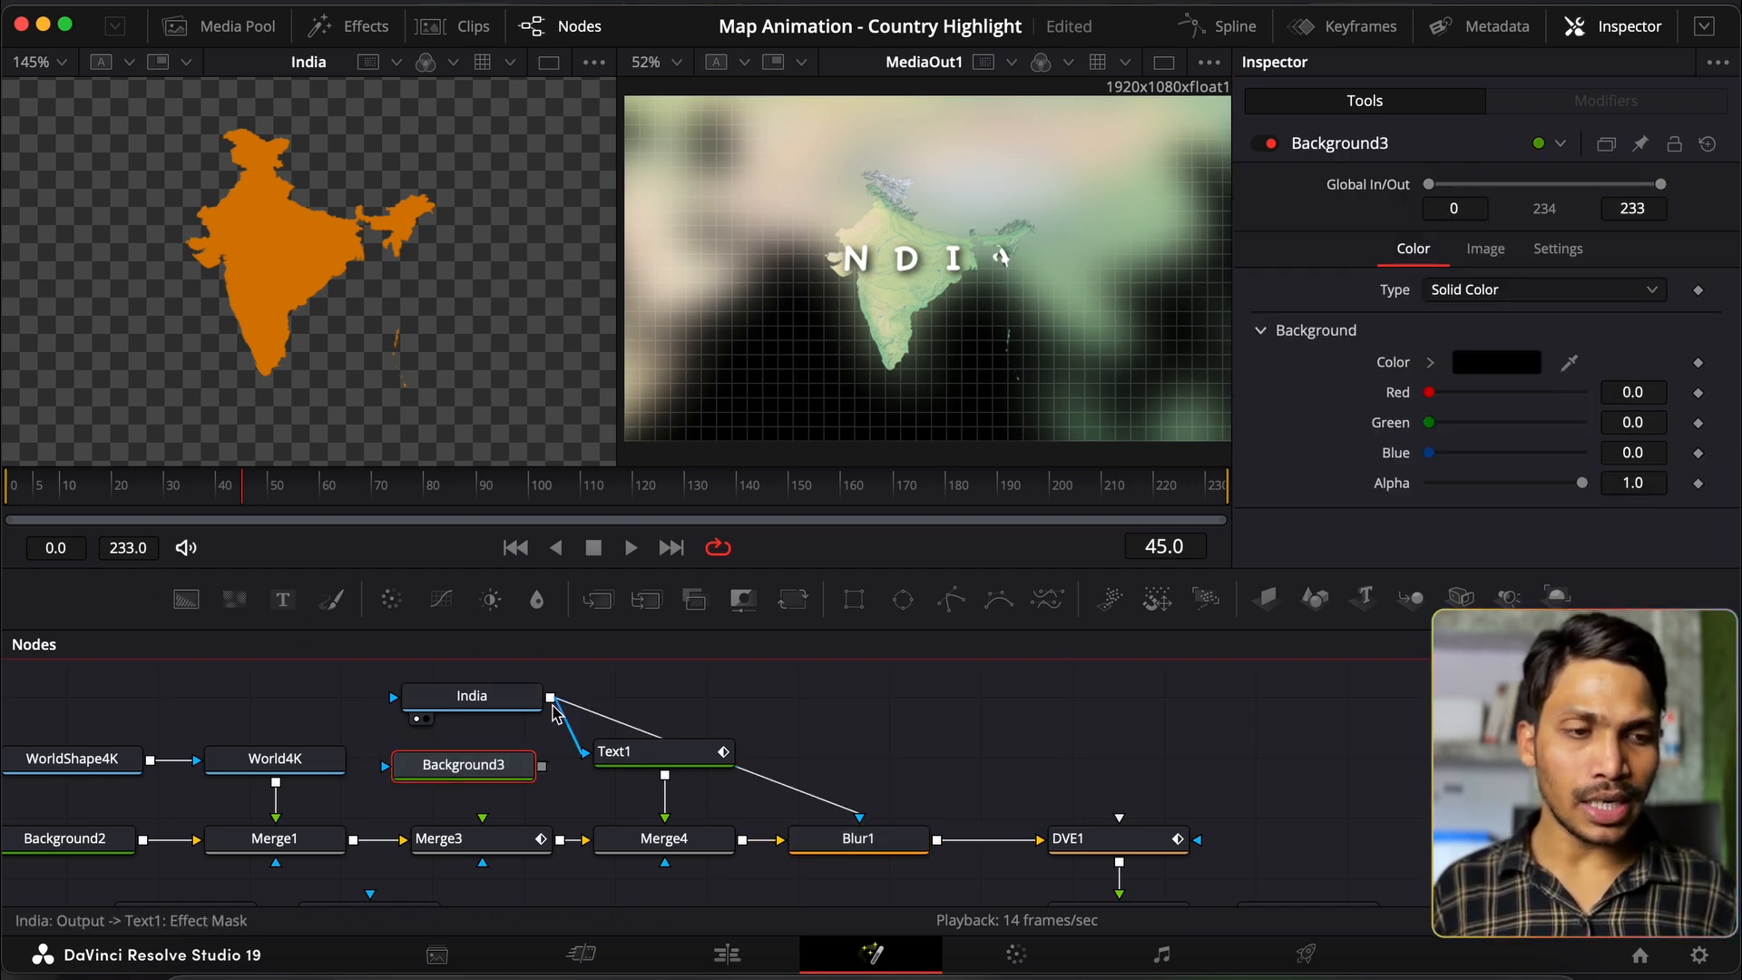
drag(550, 699, 390, 767)
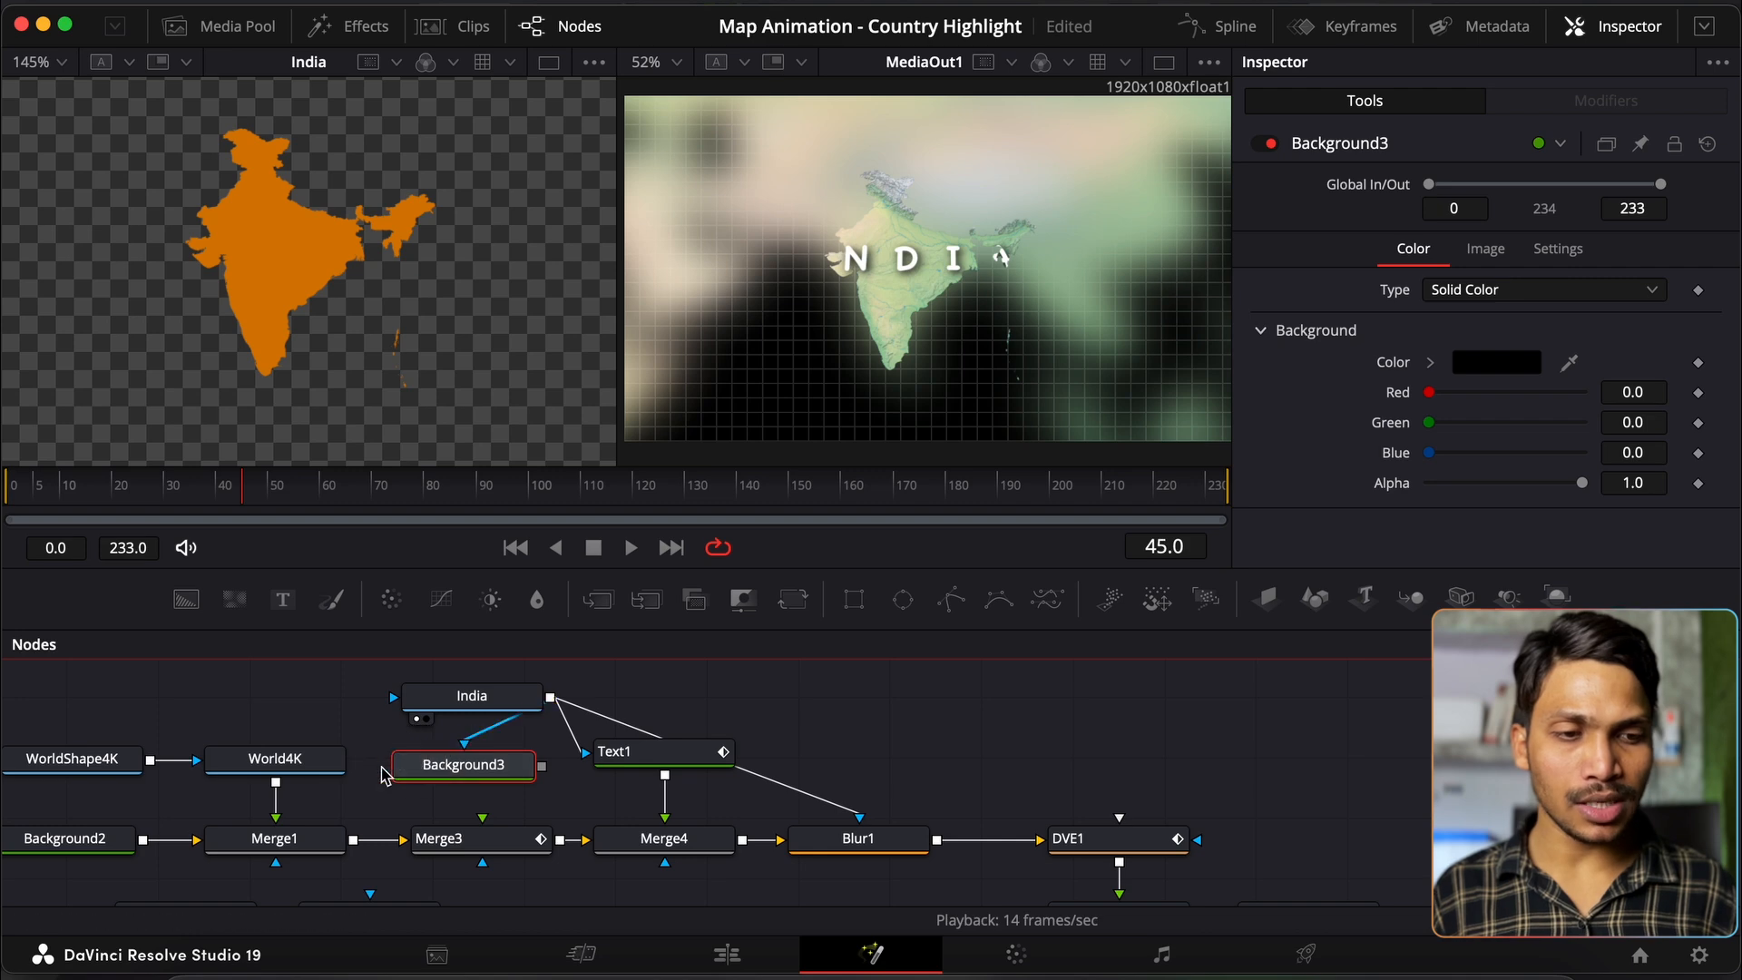
drag(543, 771, 484, 824)
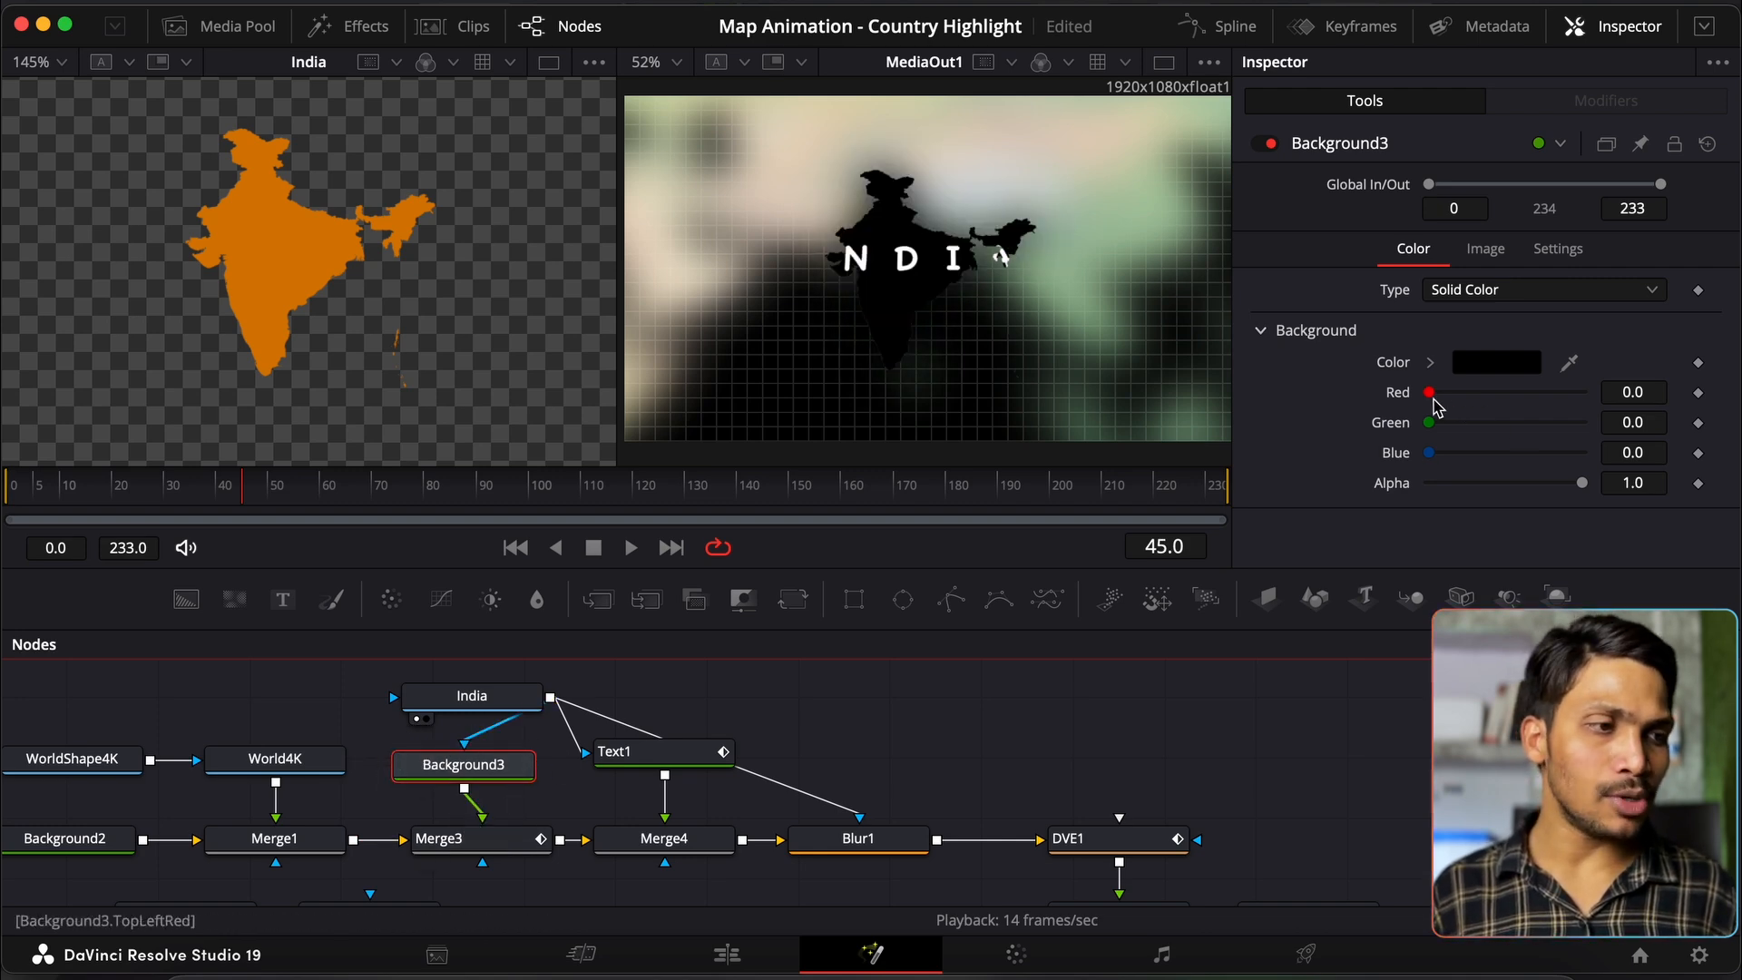
drag(1429, 395, 1693, 414)
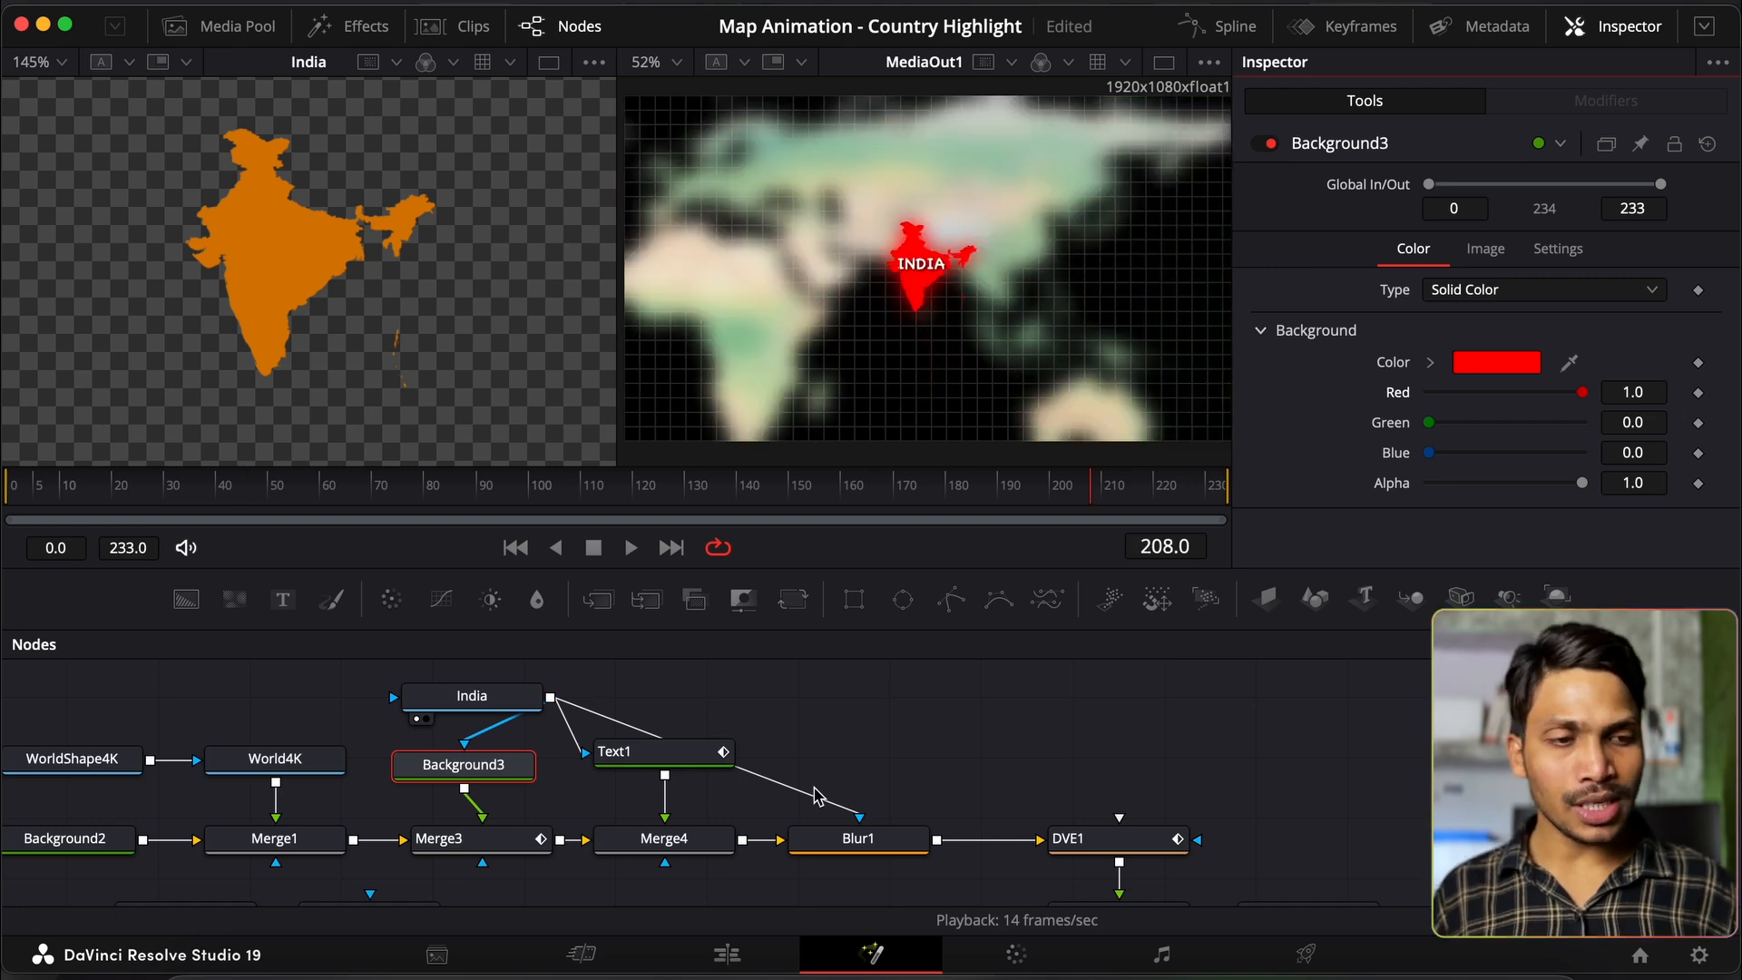
scroll(816, 796, down, 2)
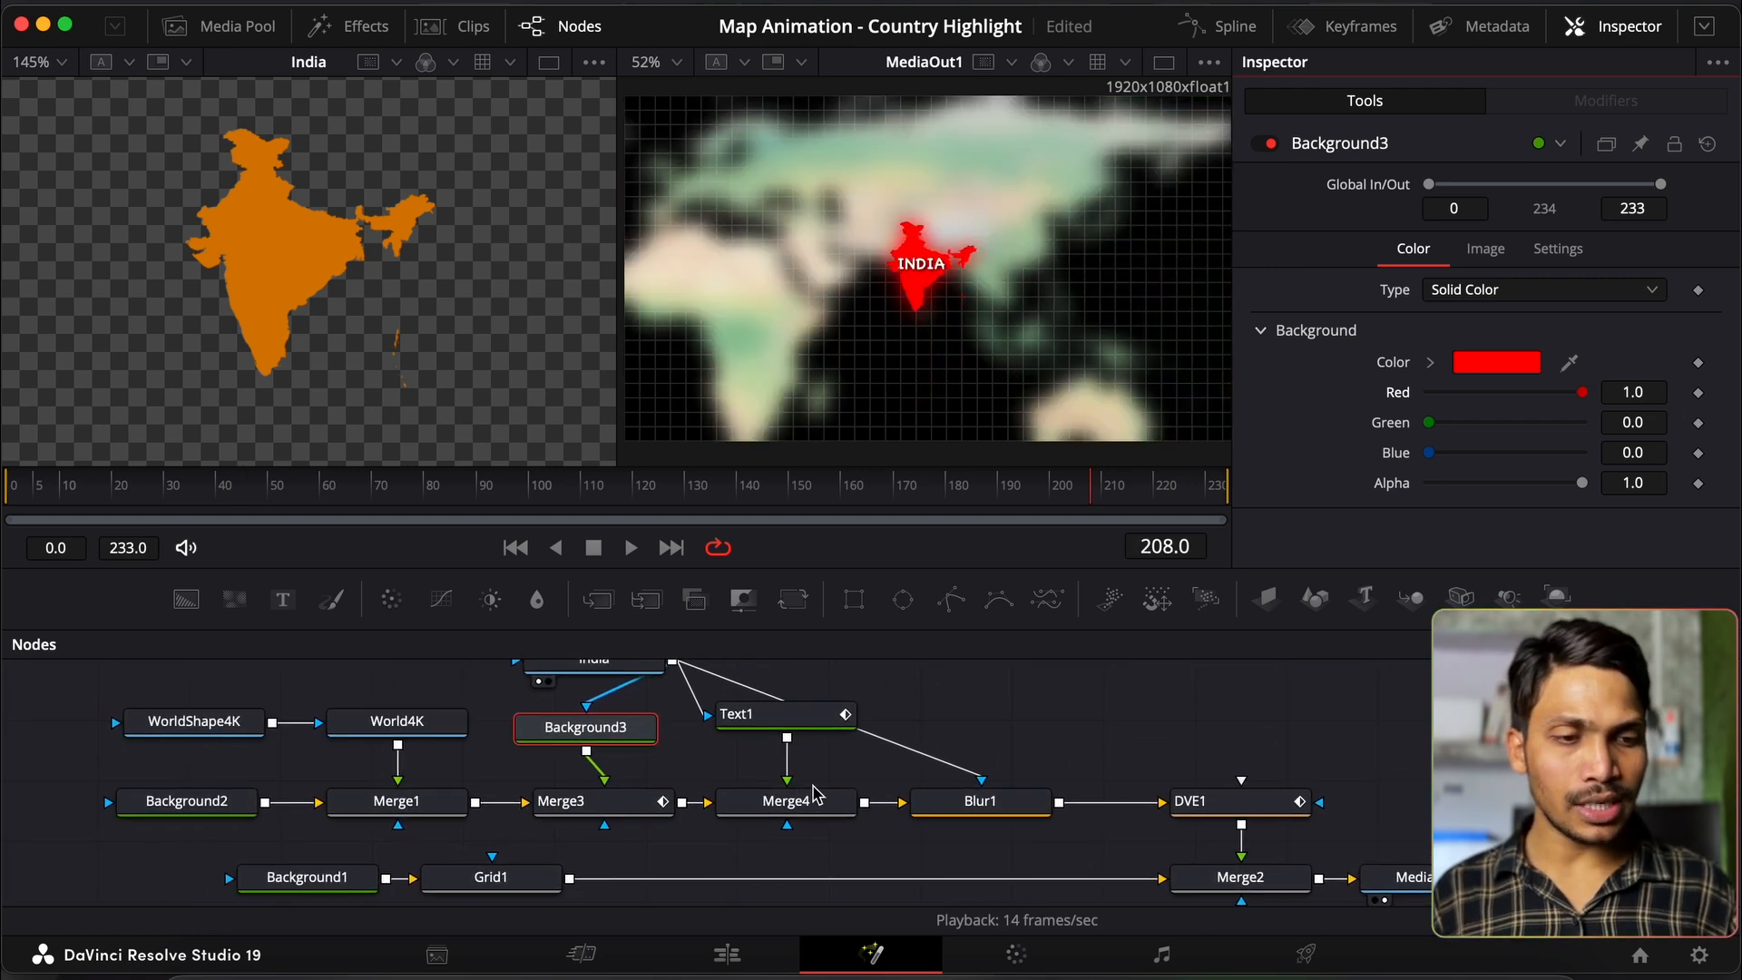
Step: Delete Background1, Grid1, Merge2 and WorldShape4K, and wire DVE1 directly to MediaOut1
drag(234, 847, 935, 894)
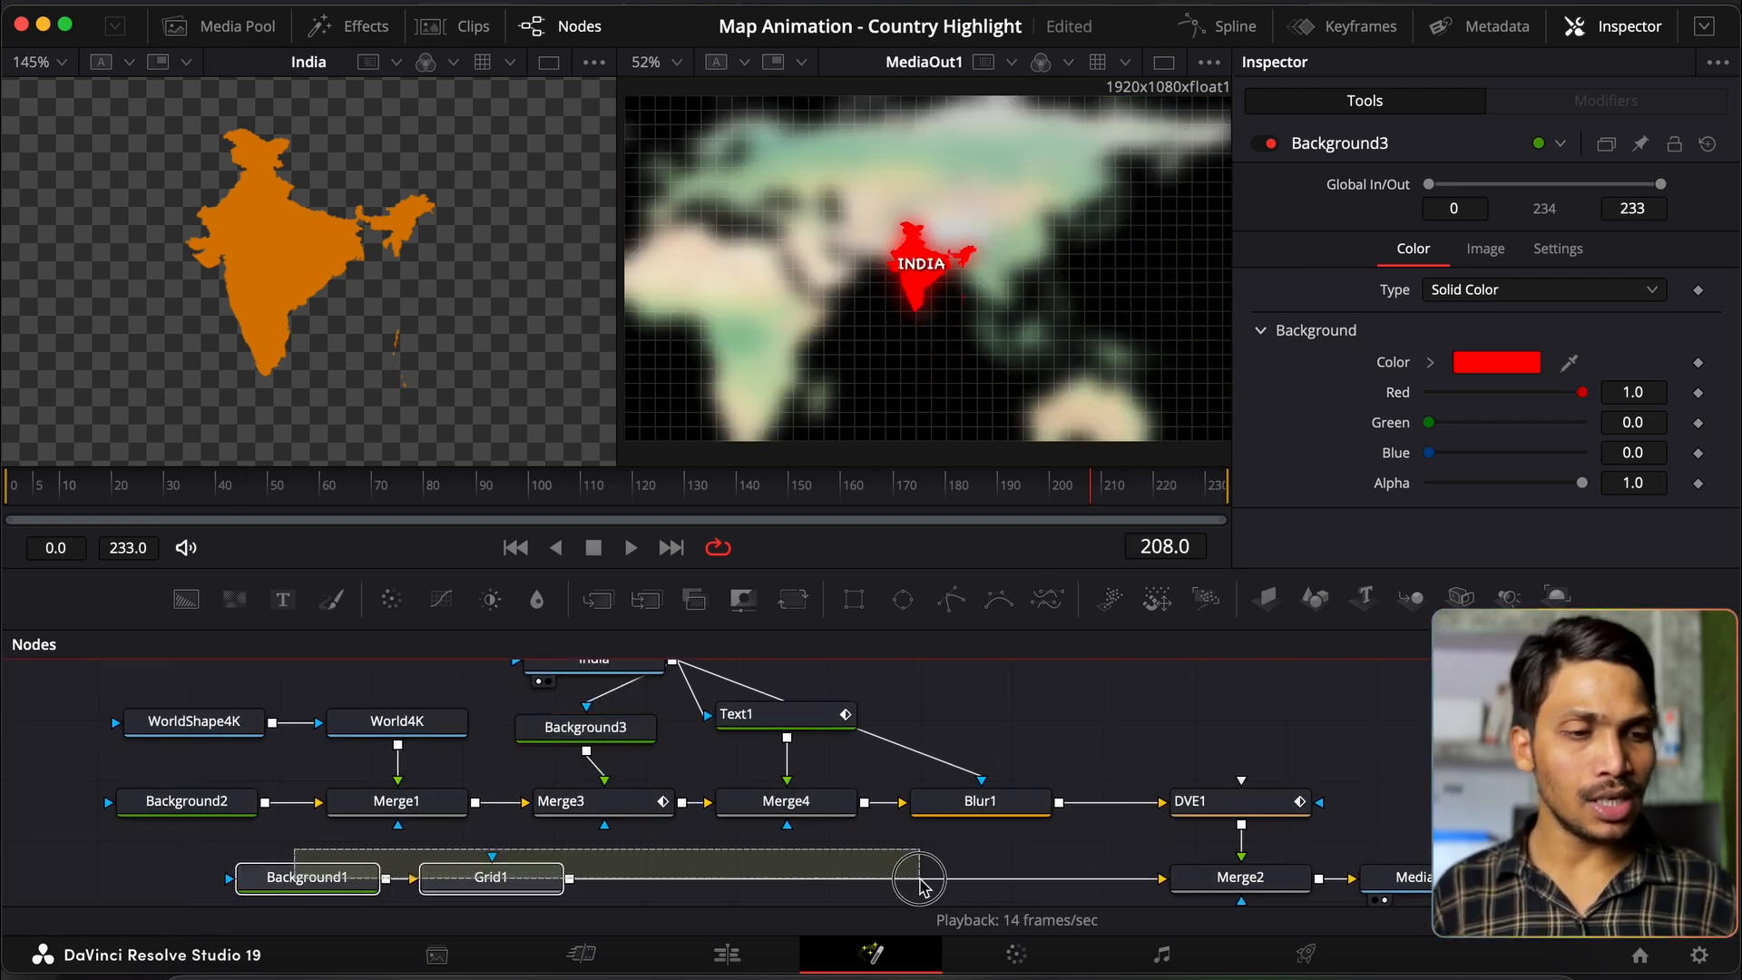
key(Delete)
scroll(1089, 871, right, 2)
click(1171, 871)
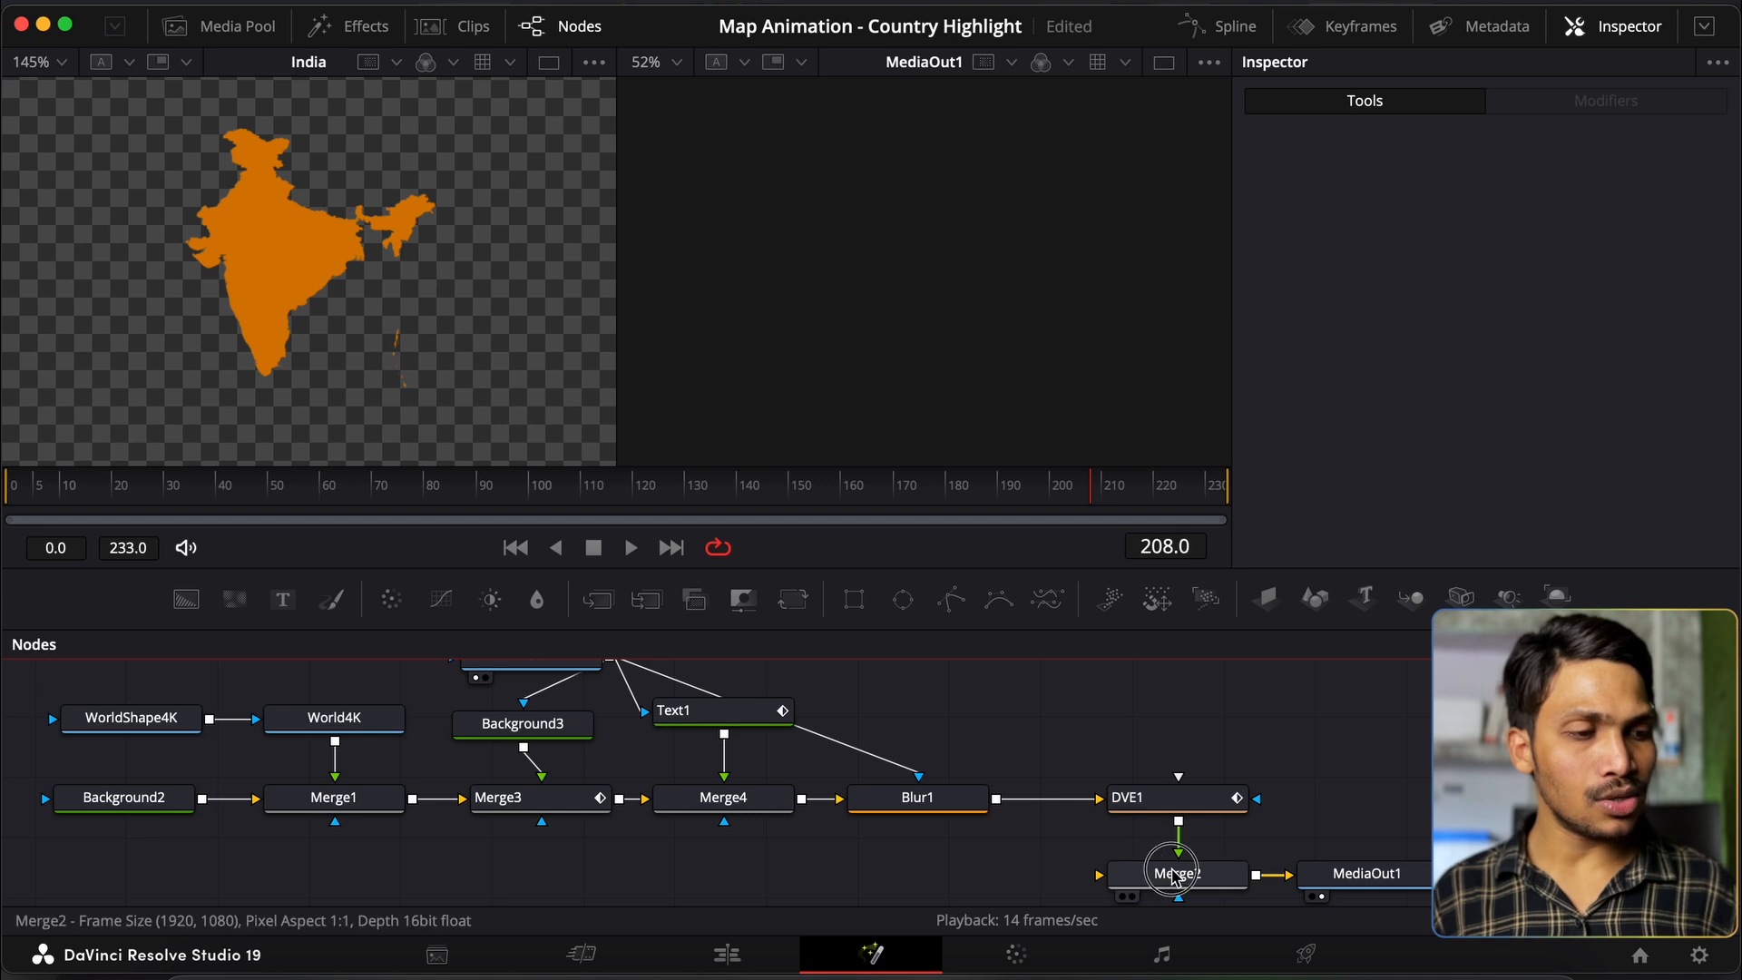
scroll(1170, 871, down, 2)
key(Delete)
drag(1257, 771, 1315, 844)
click(1323, 853)
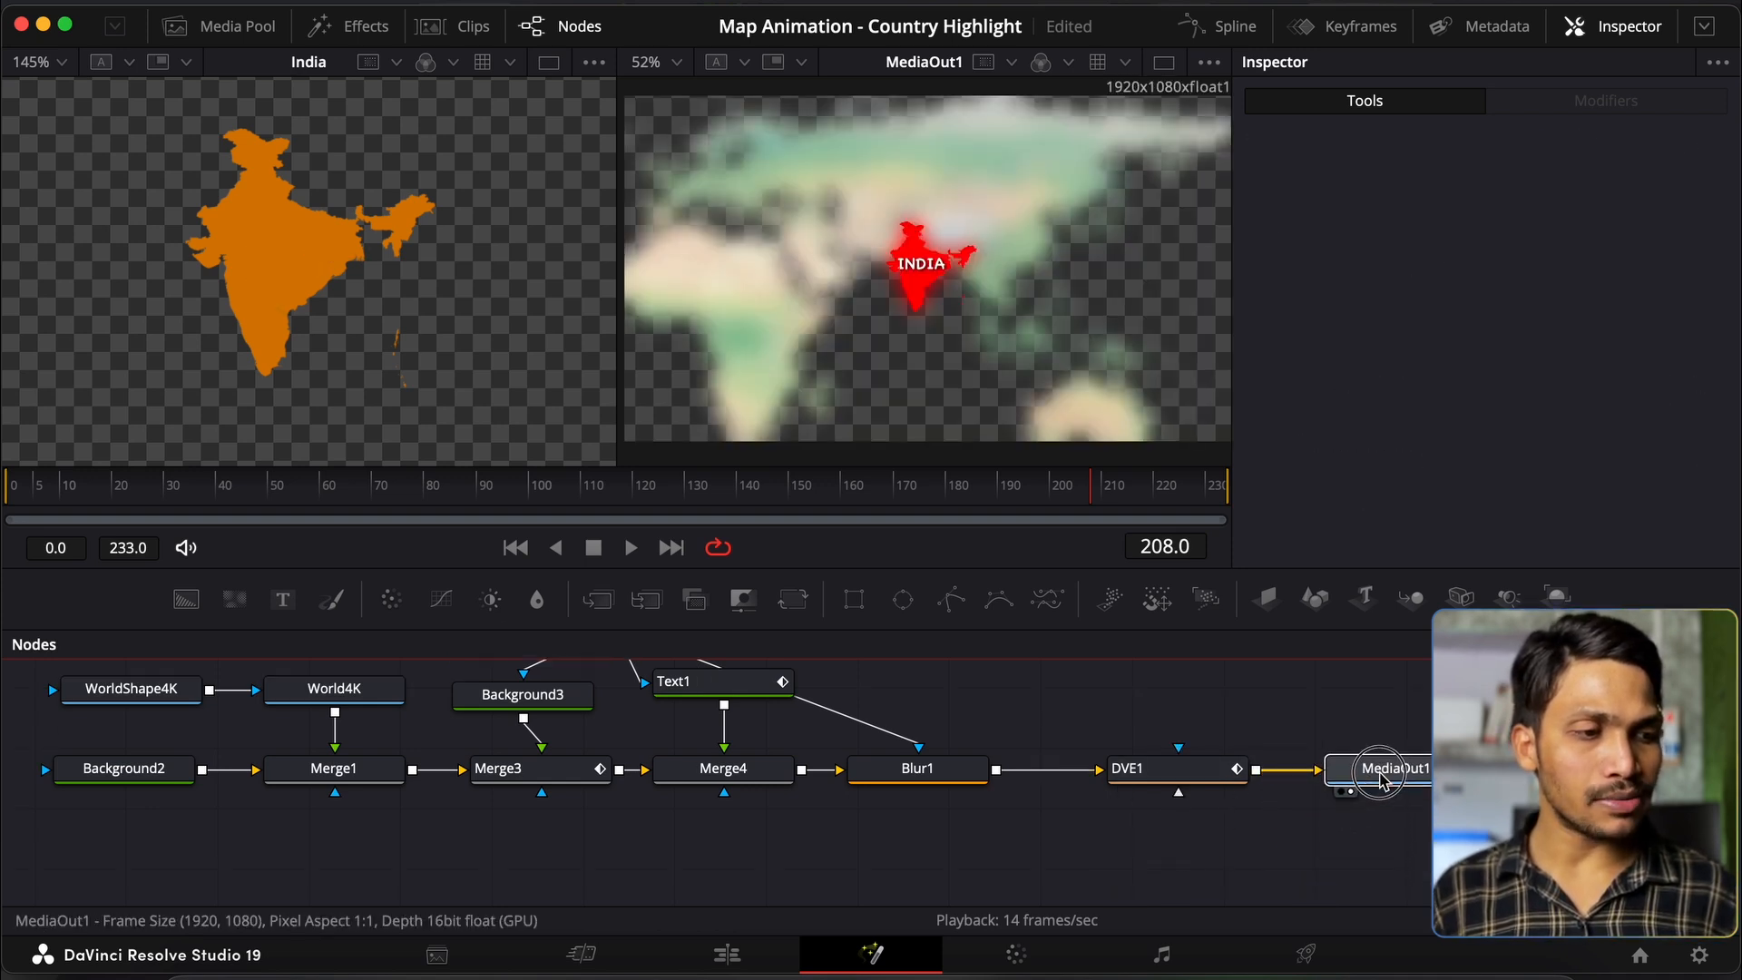
scroll(576, 788, left, 3)
click(308, 714)
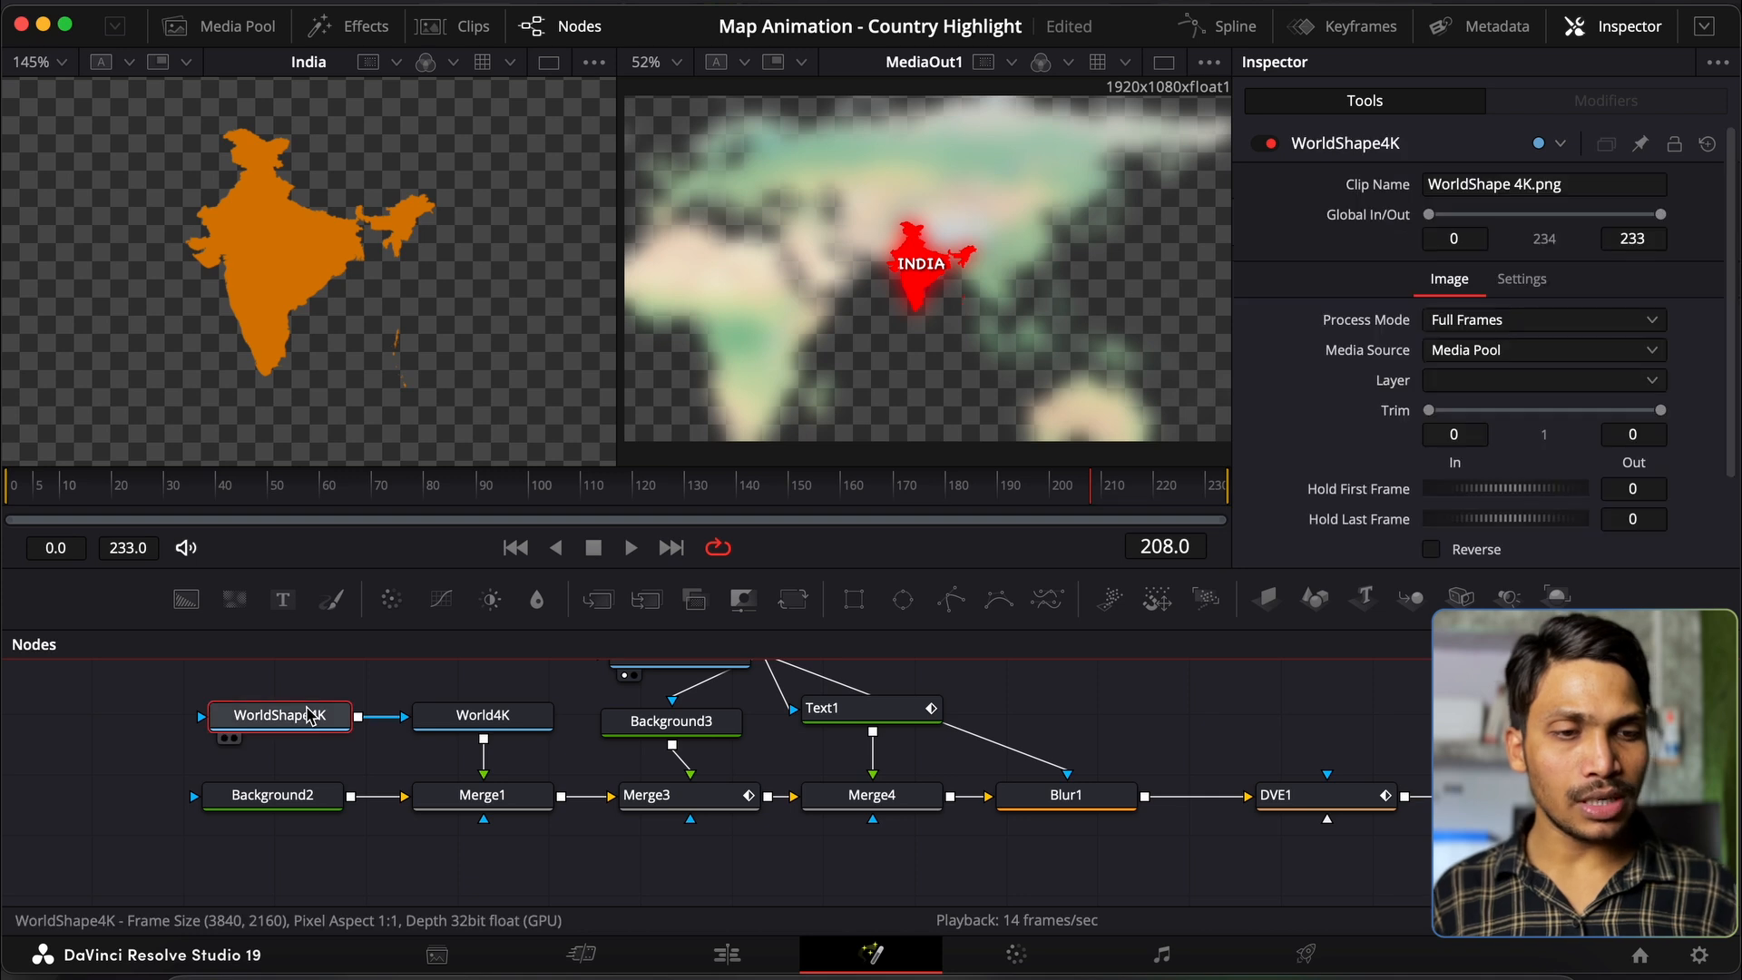
key(Delete)
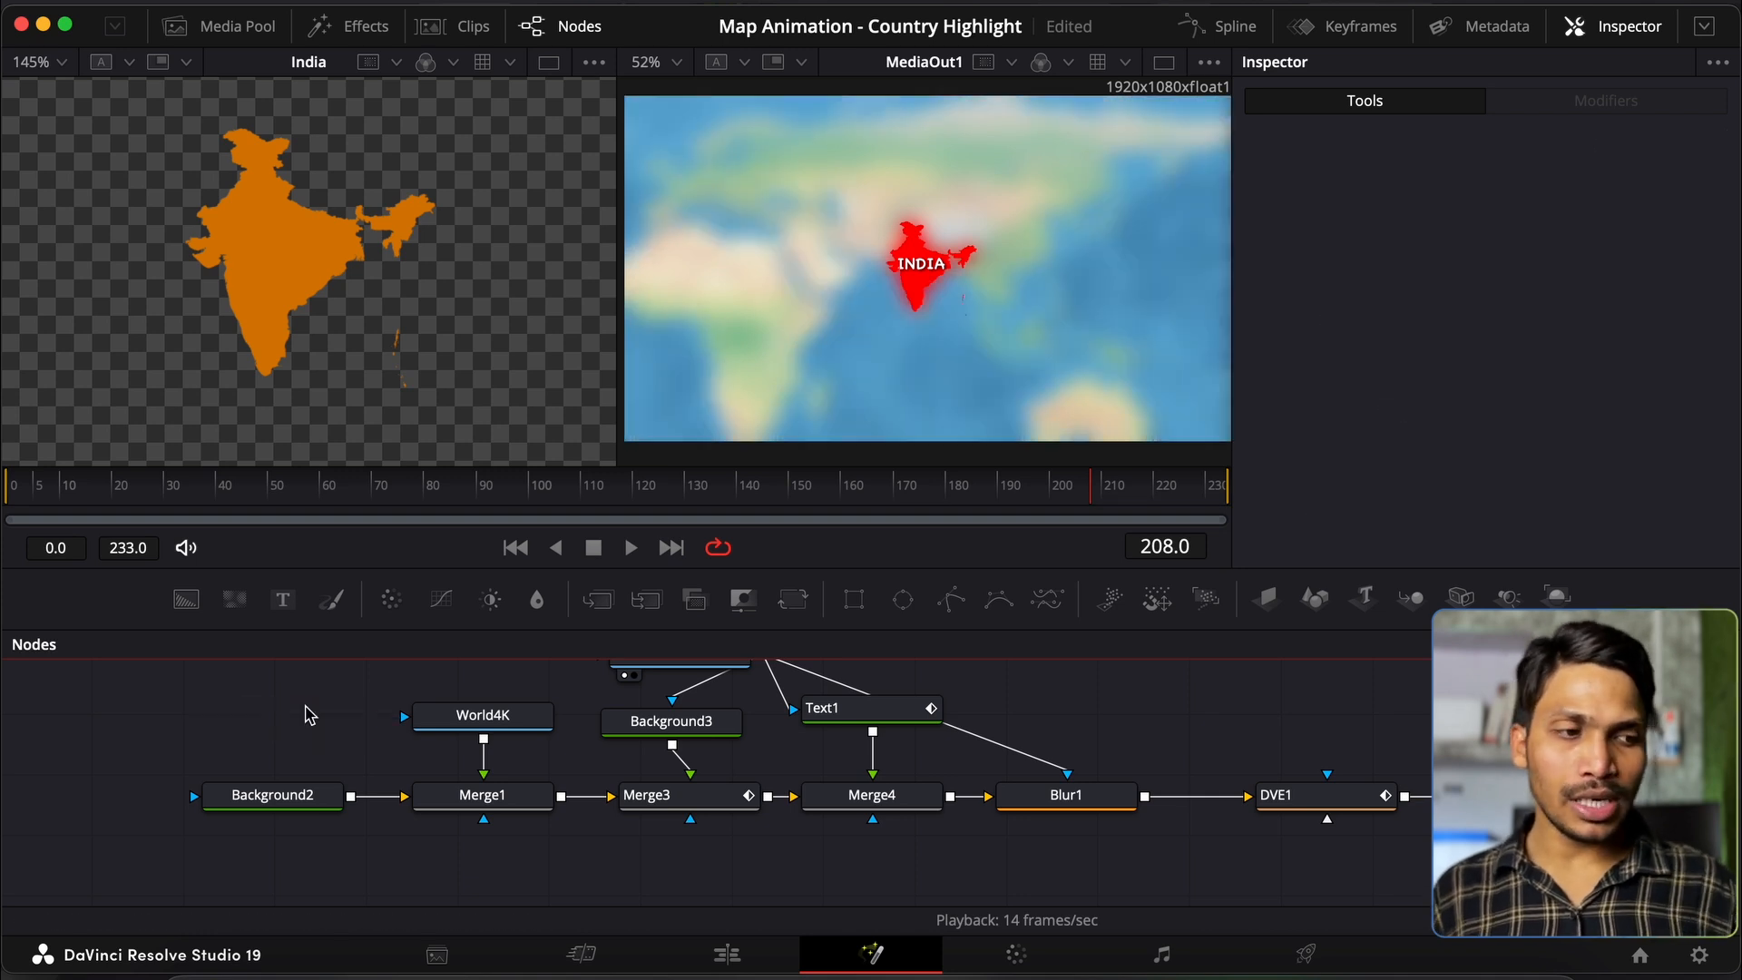
Step: Preview the zoom-in to frame 134, try blur size 5, then delete Blur1
click(240, 486)
drag(239, 486, 711, 504)
click(1067, 795)
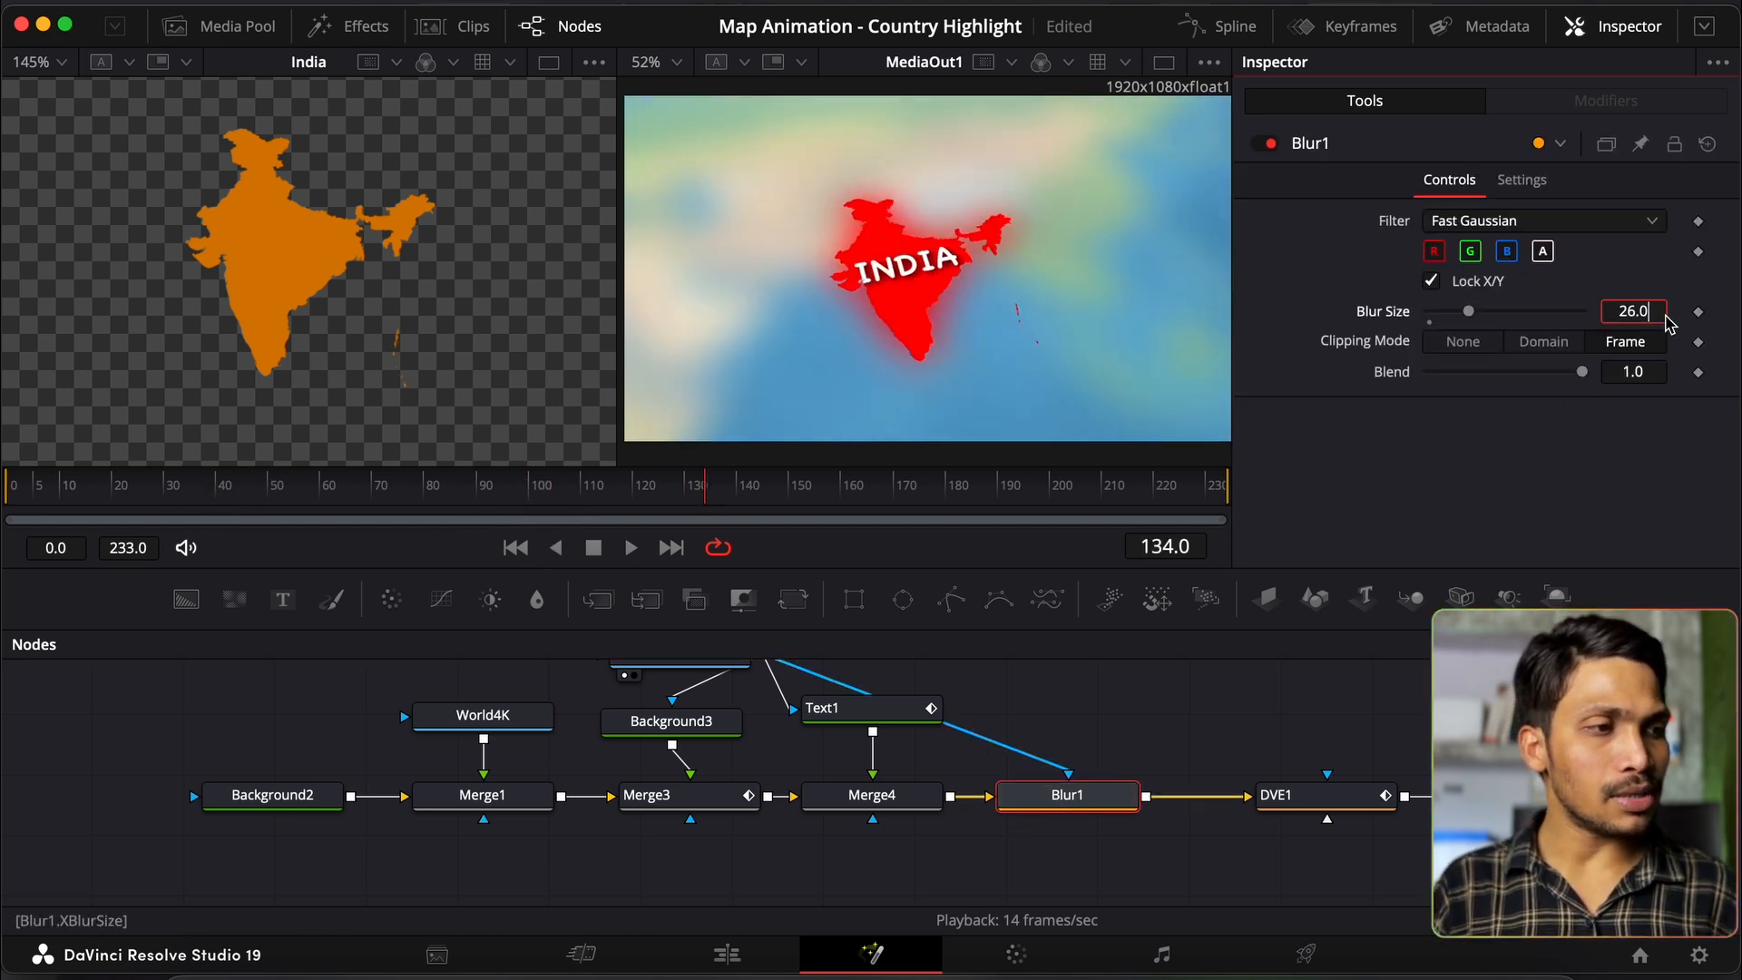
key(Tab)
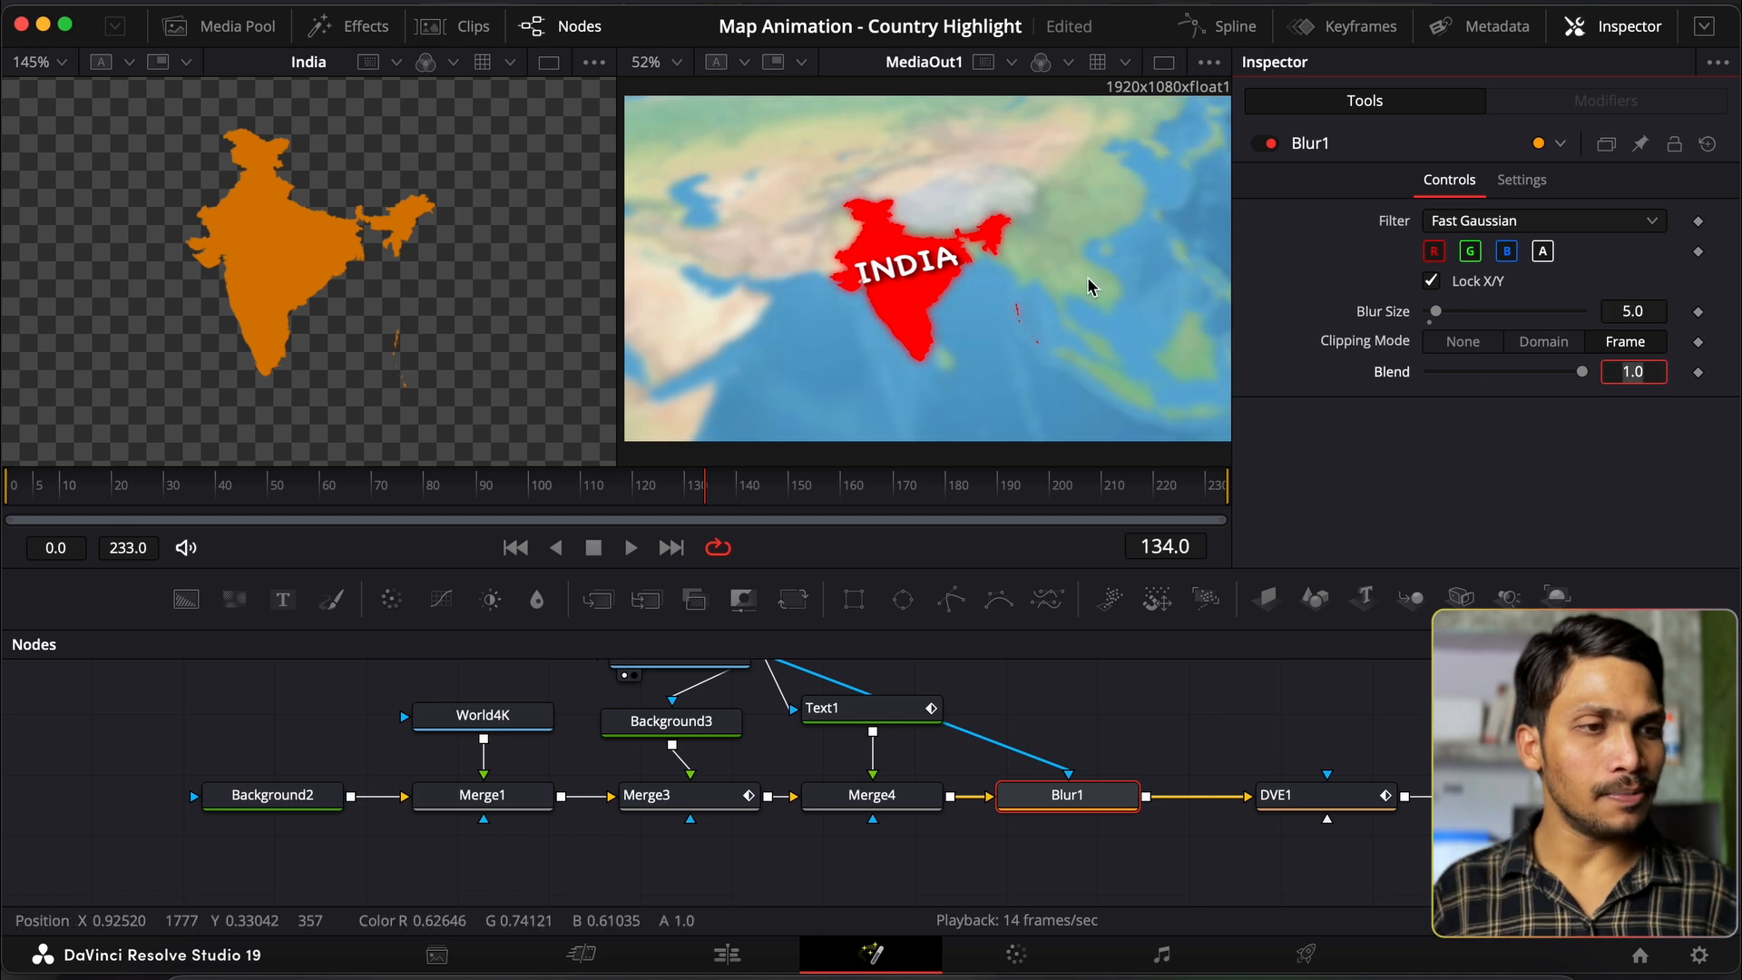
scroll(771, 801, up, 2)
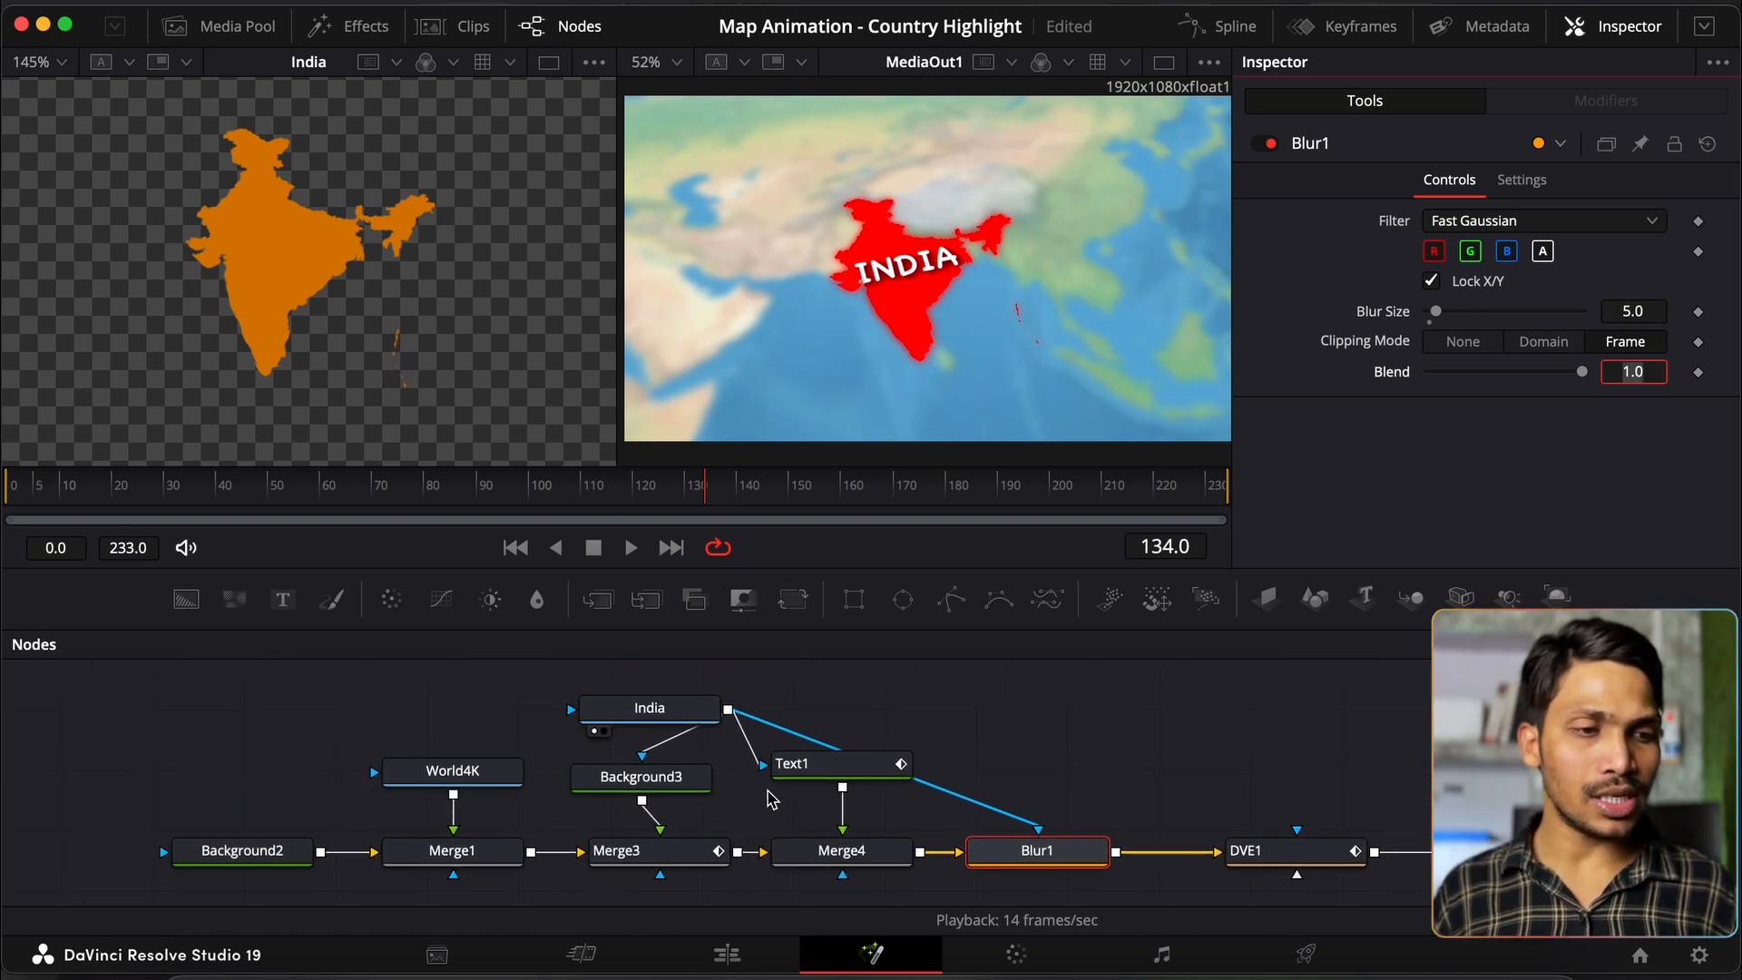
click(1037, 868)
key(Delete)
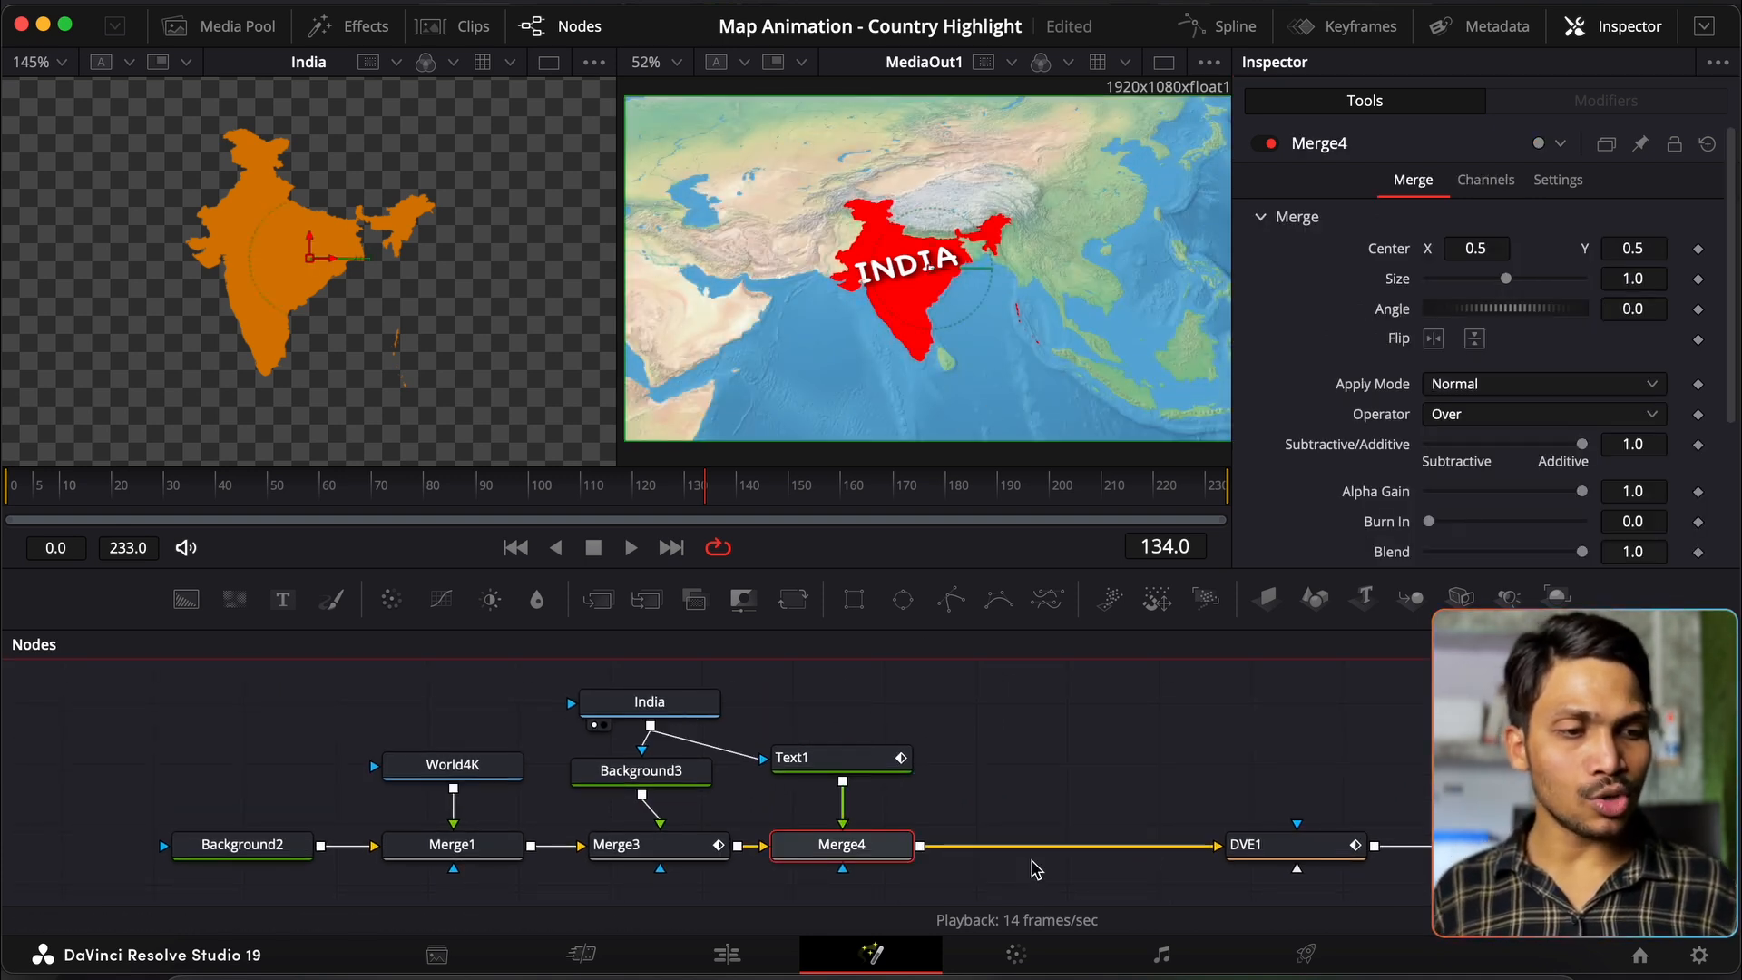
Step: Delete red Background3, feed India into Merge3's foreground, and detach it from Text1's mask
click(640, 770)
key(Delete)
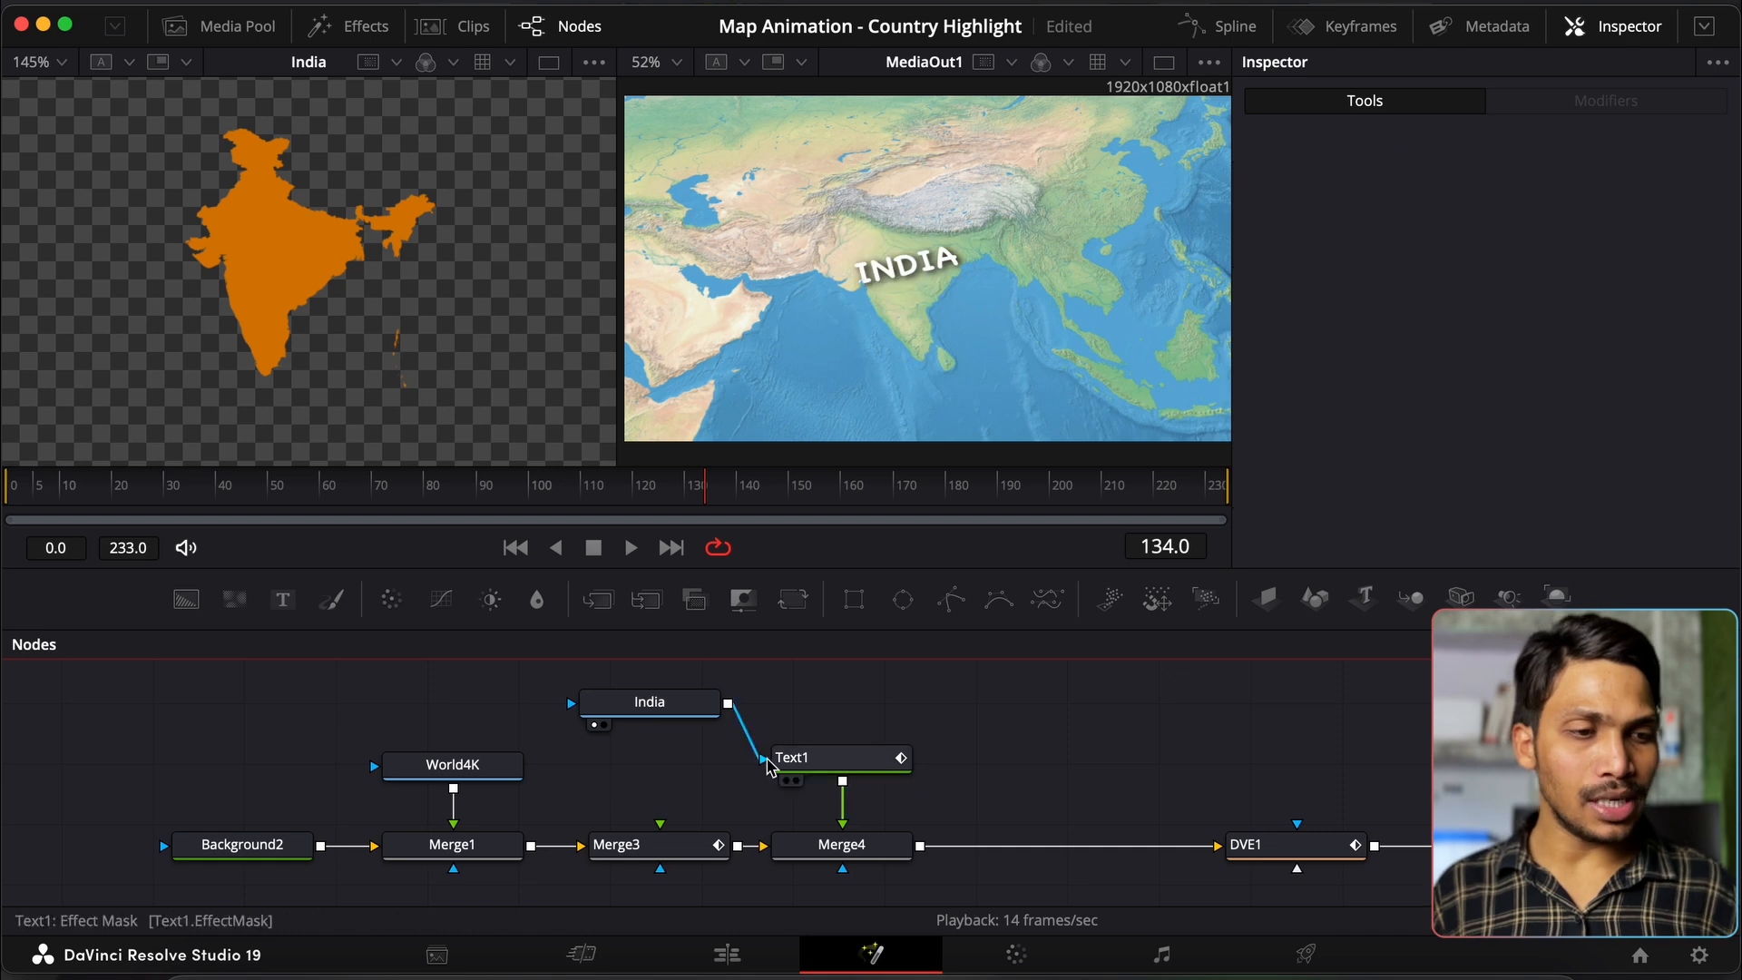
drag(726, 706, 660, 823)
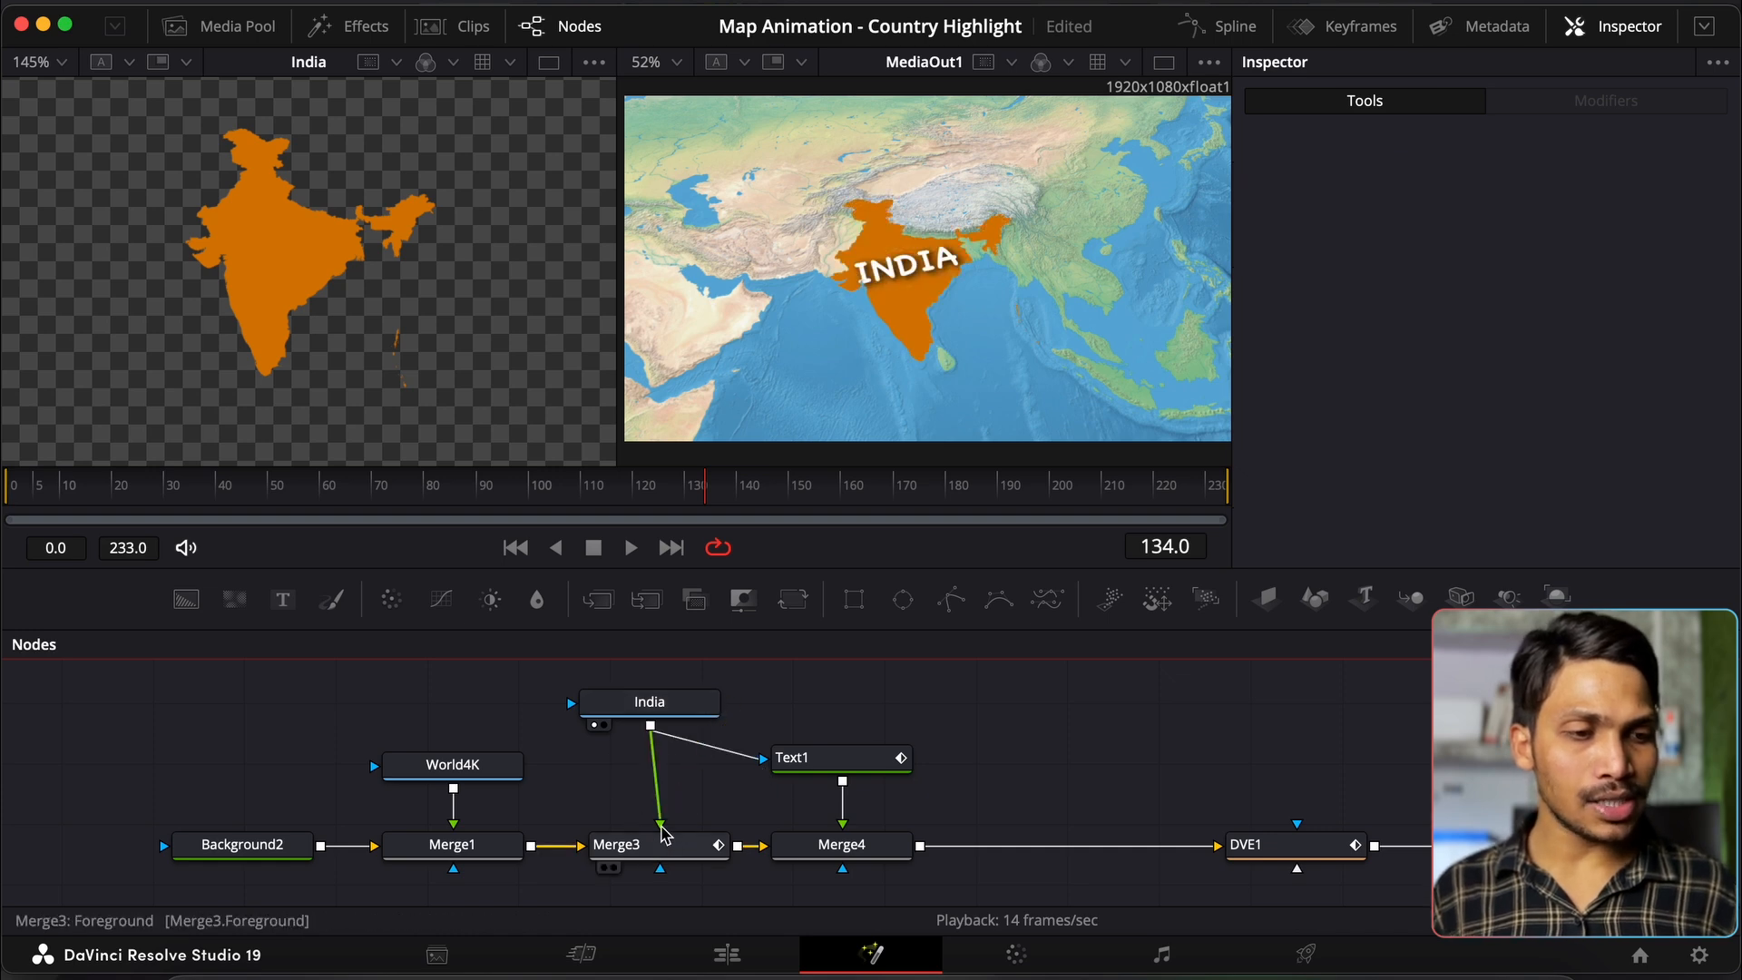
drag(674, 714, 602, 776)
drag(660, 711, 660, 755)
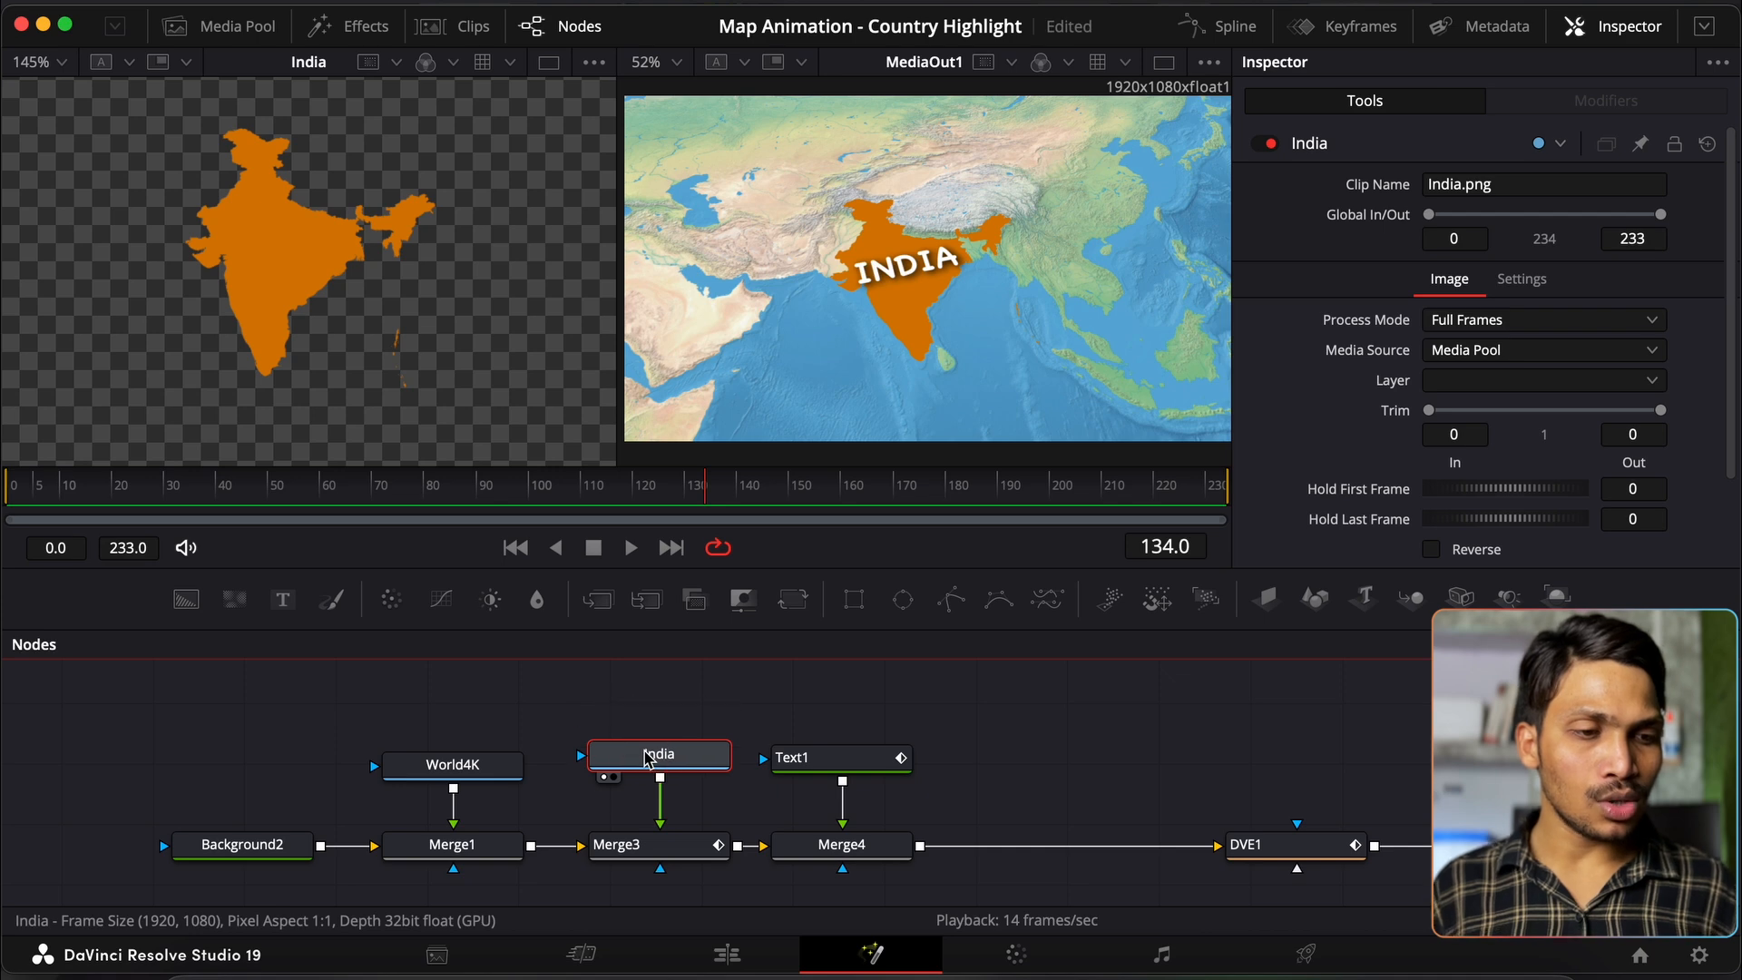
drag(90, 483, 747, 533)
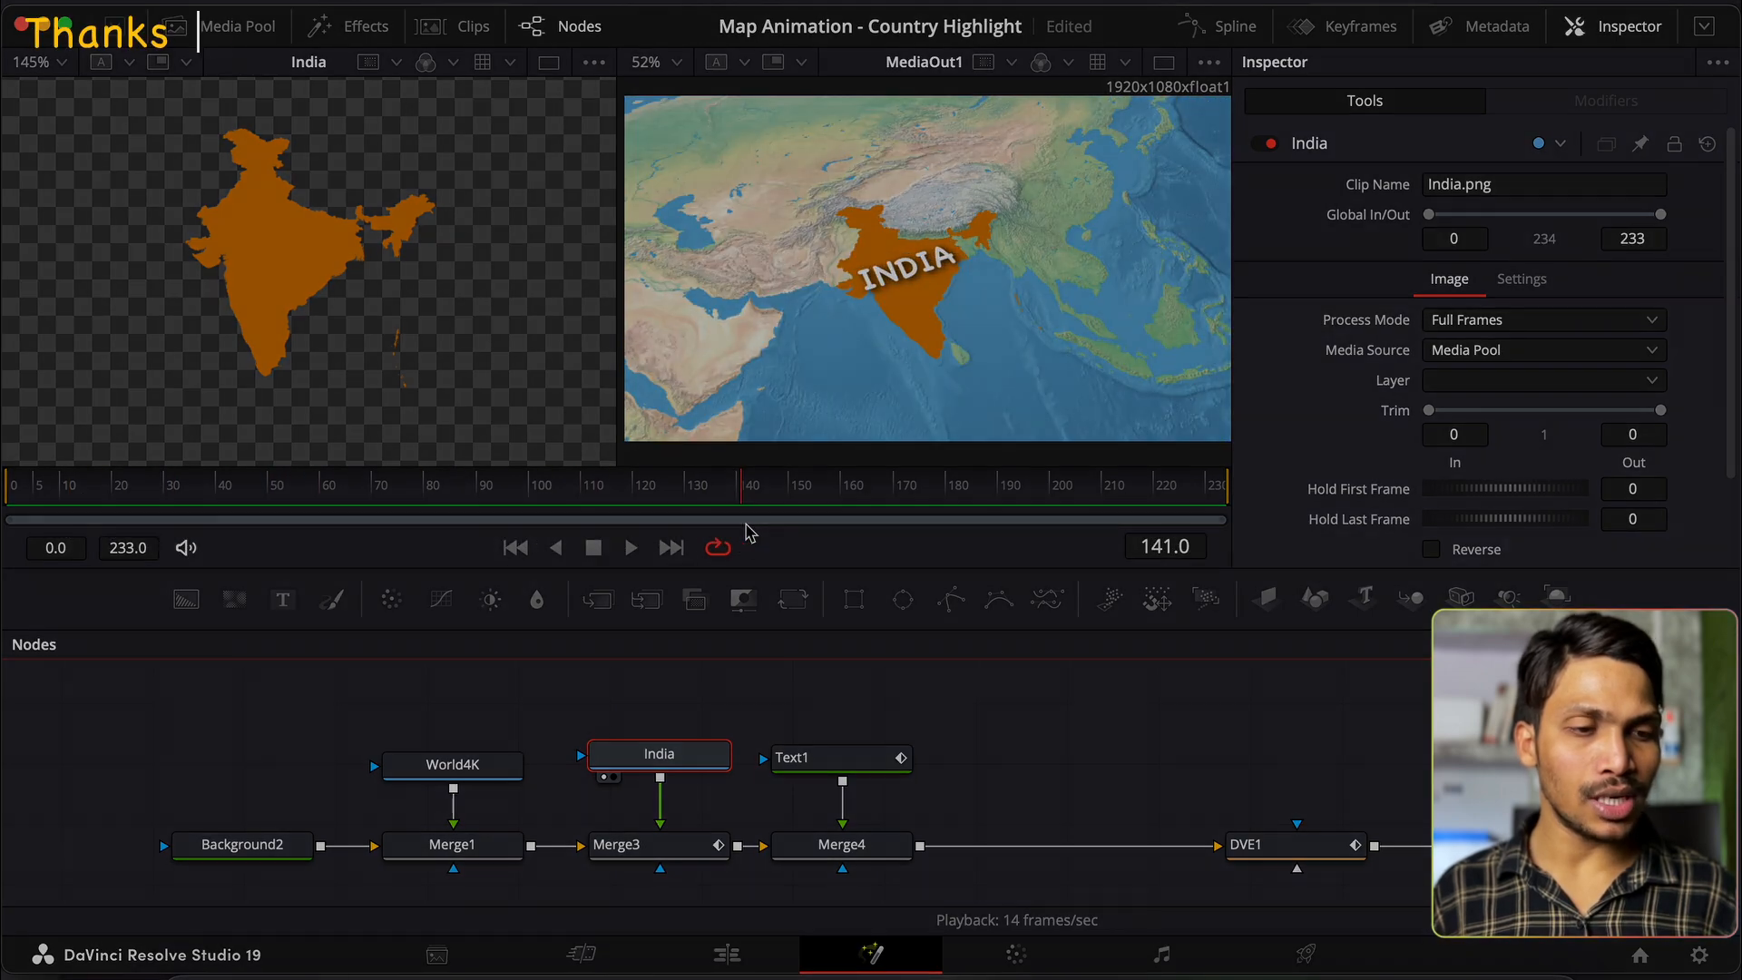